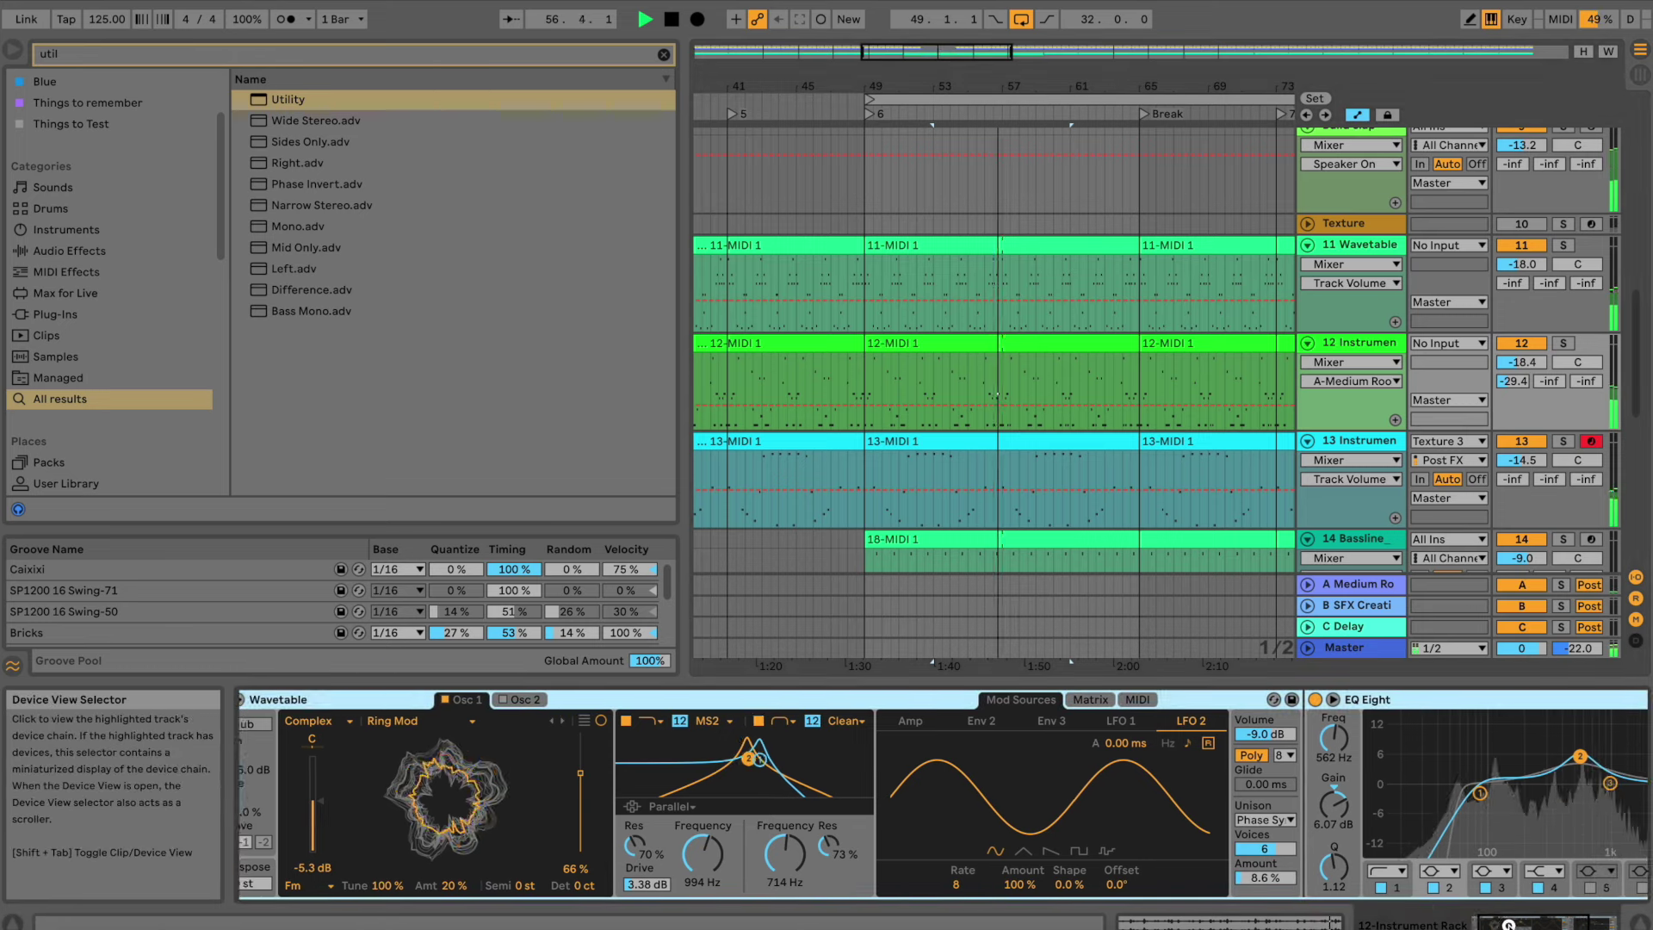
# Vary the Unison Amount of track 12's Wavetable during playback, undoing the last change to leave it at 21 %
pyautogui.click(1185, 877)
pyautogui.moveTo(1186, 878); pyautogui.dragTo(1185, 877)
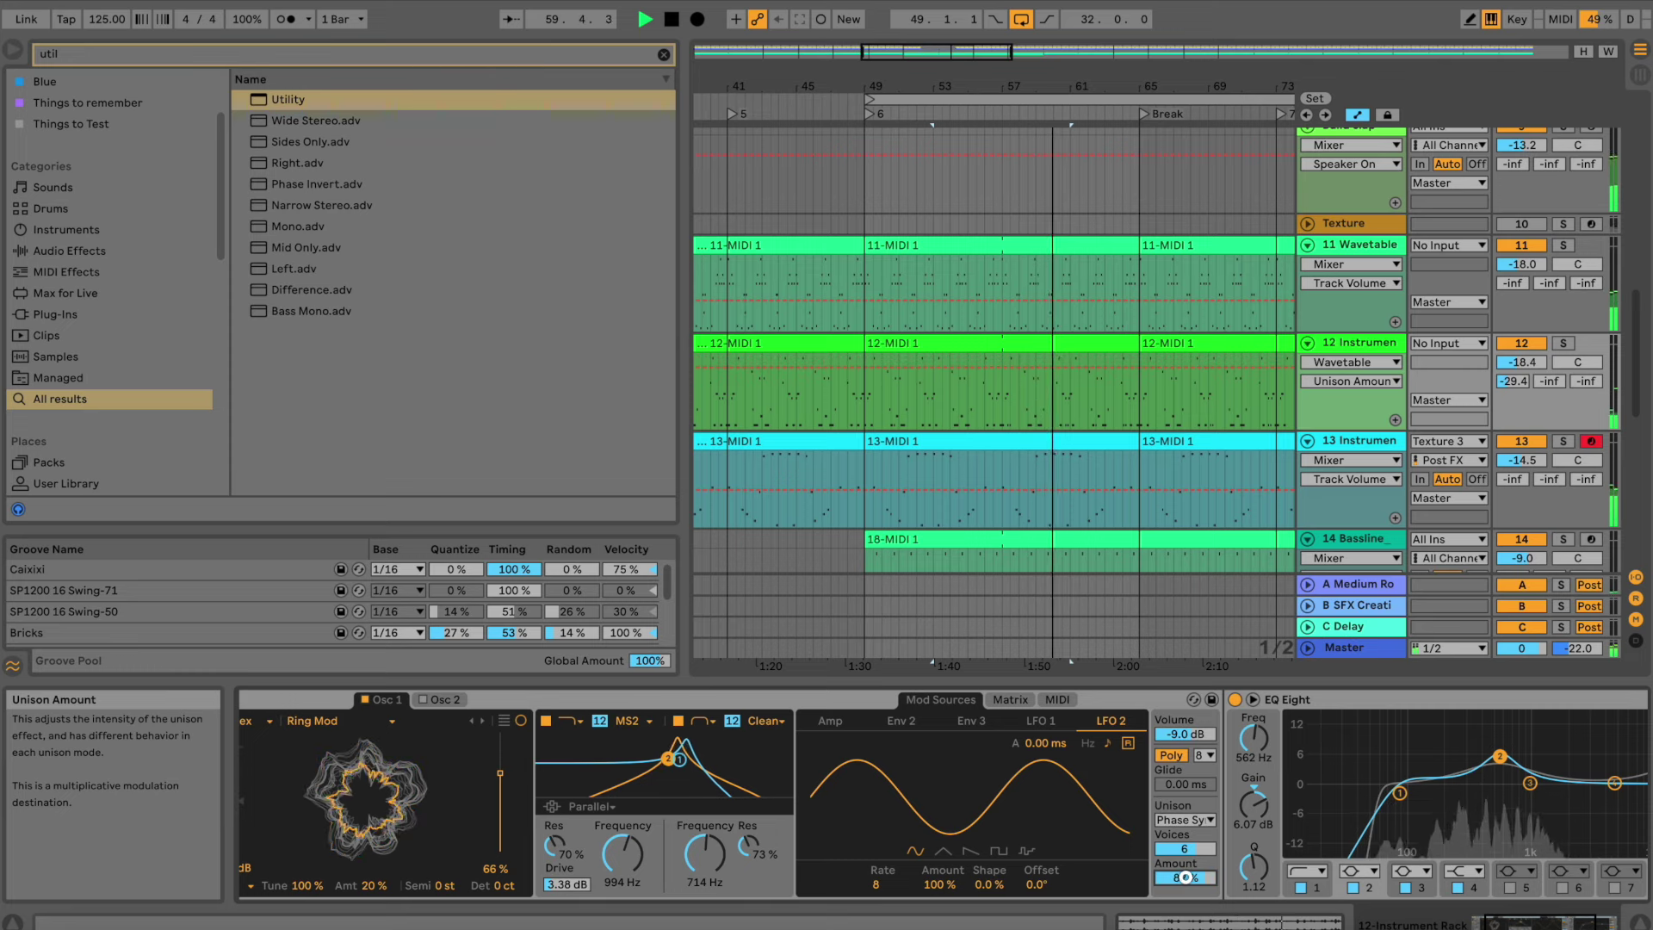
pyautogui.moveTo(1186, 878); pyautogui.dragTo(1186, 877)
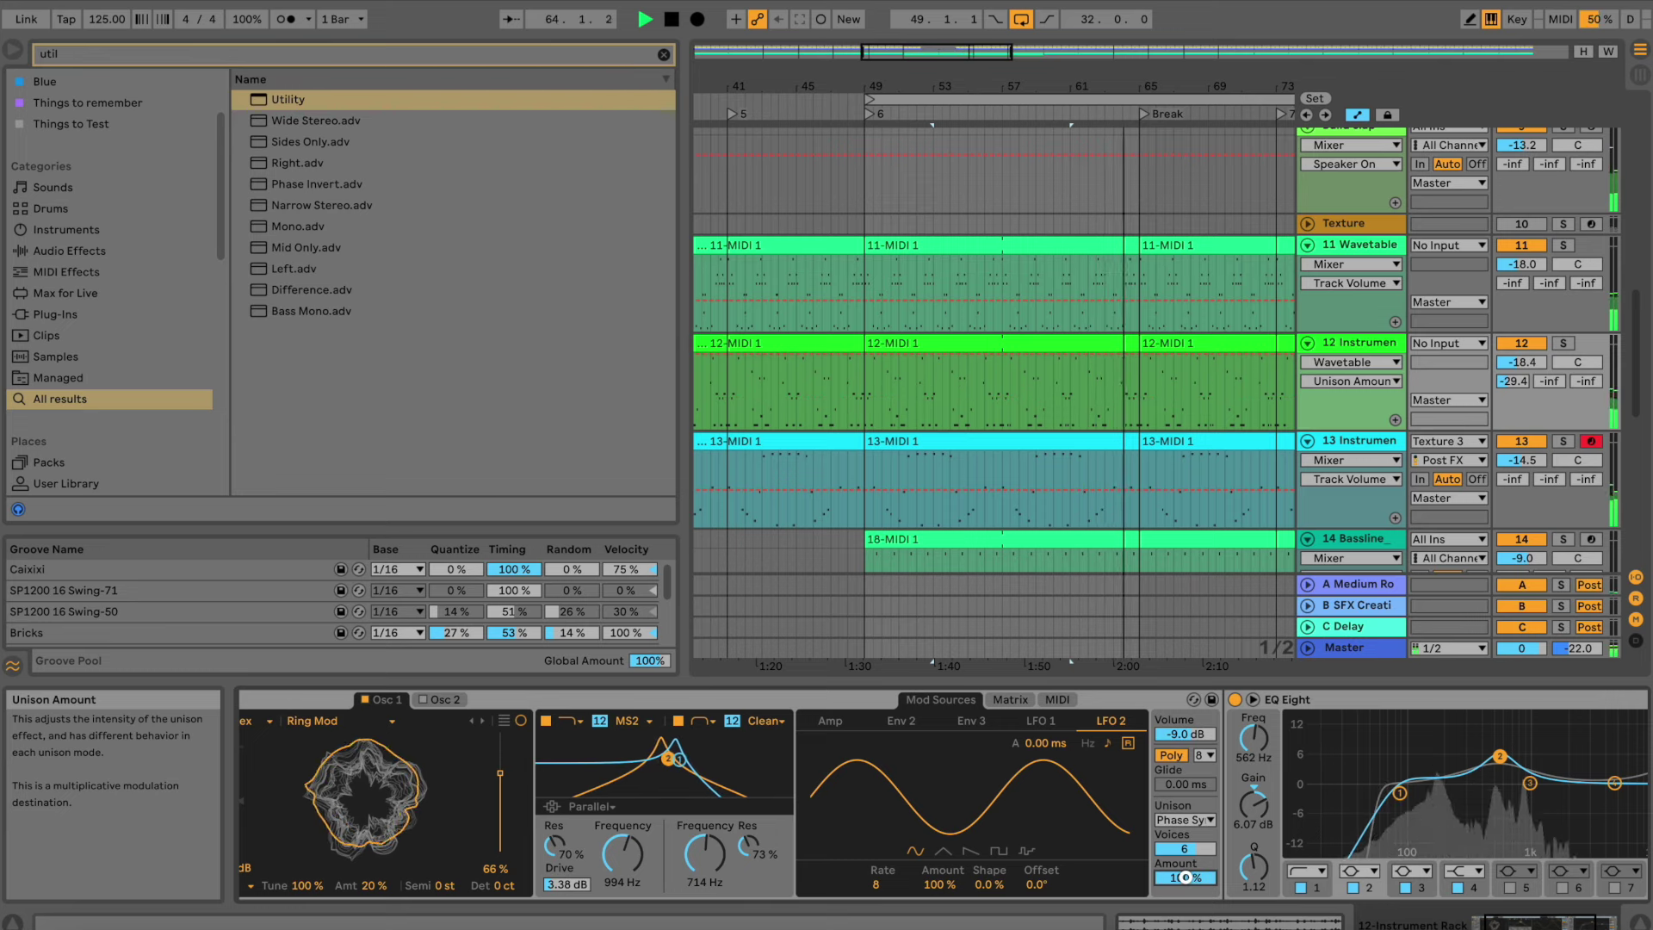
pyautogui.scroll(-3, 1187, 878)
pyautogui.scroll(-2, 1187, 878)
pyautogui.press('super+z')
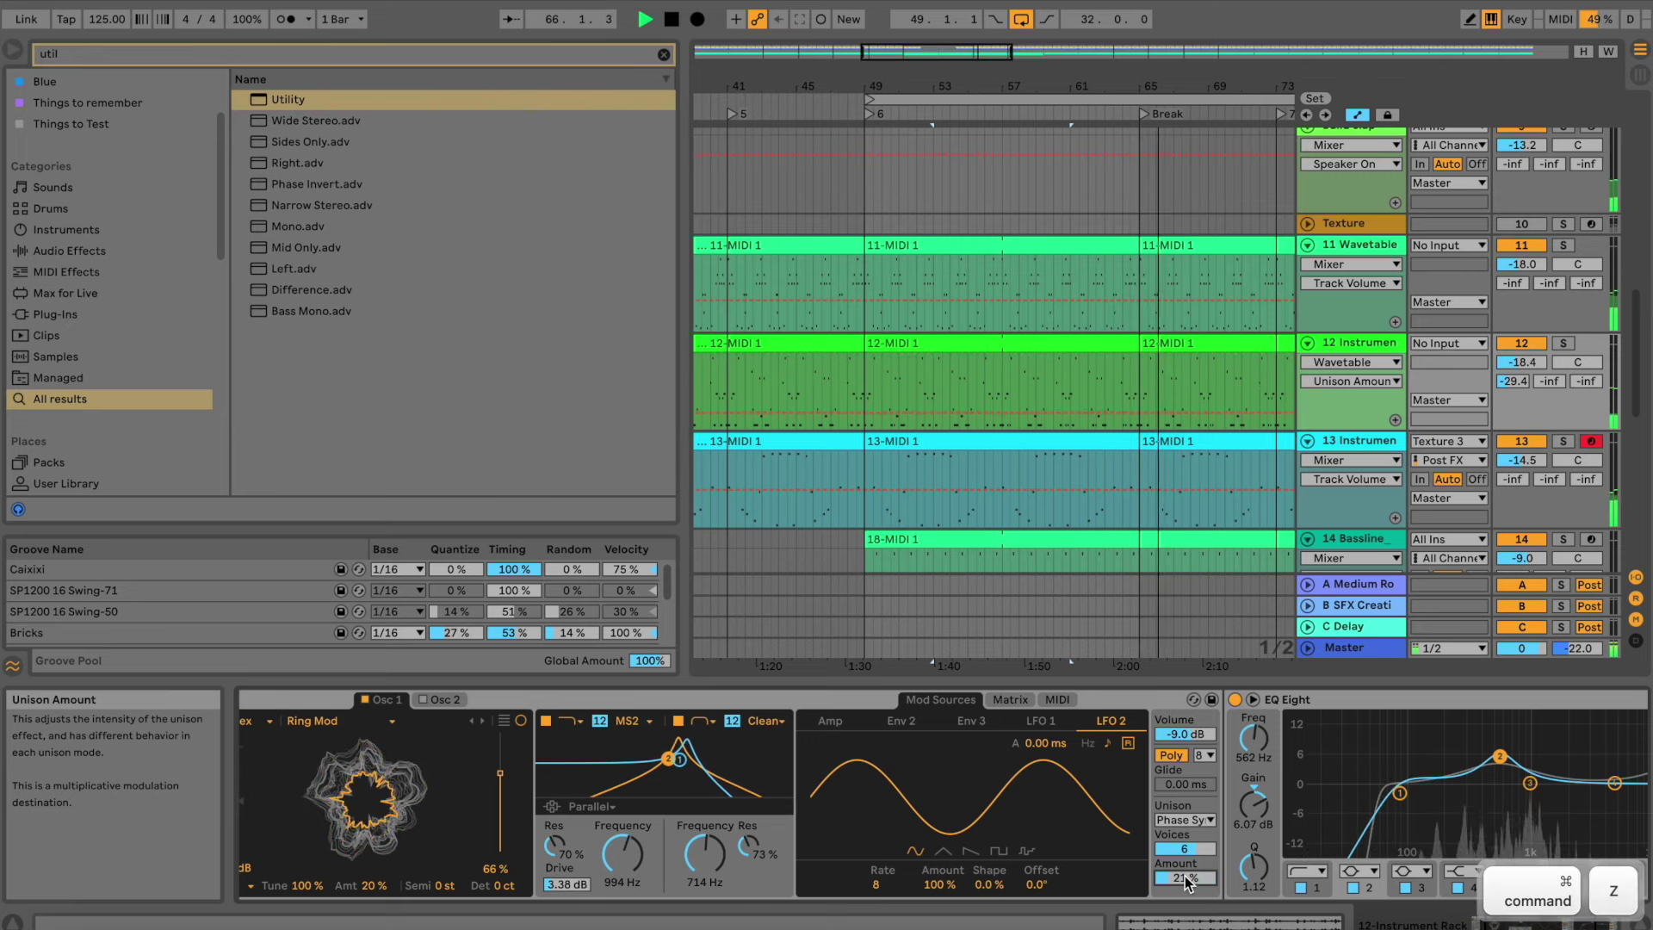
# Sweep the first filter's frequency on track 12's Wavetable, settle on 1.31 kHz and stop playback
pyautogui.click(620, 851)
pyautogui.scroll(3, 620, 851)
pyautogui.scroll(15, 620, 851)
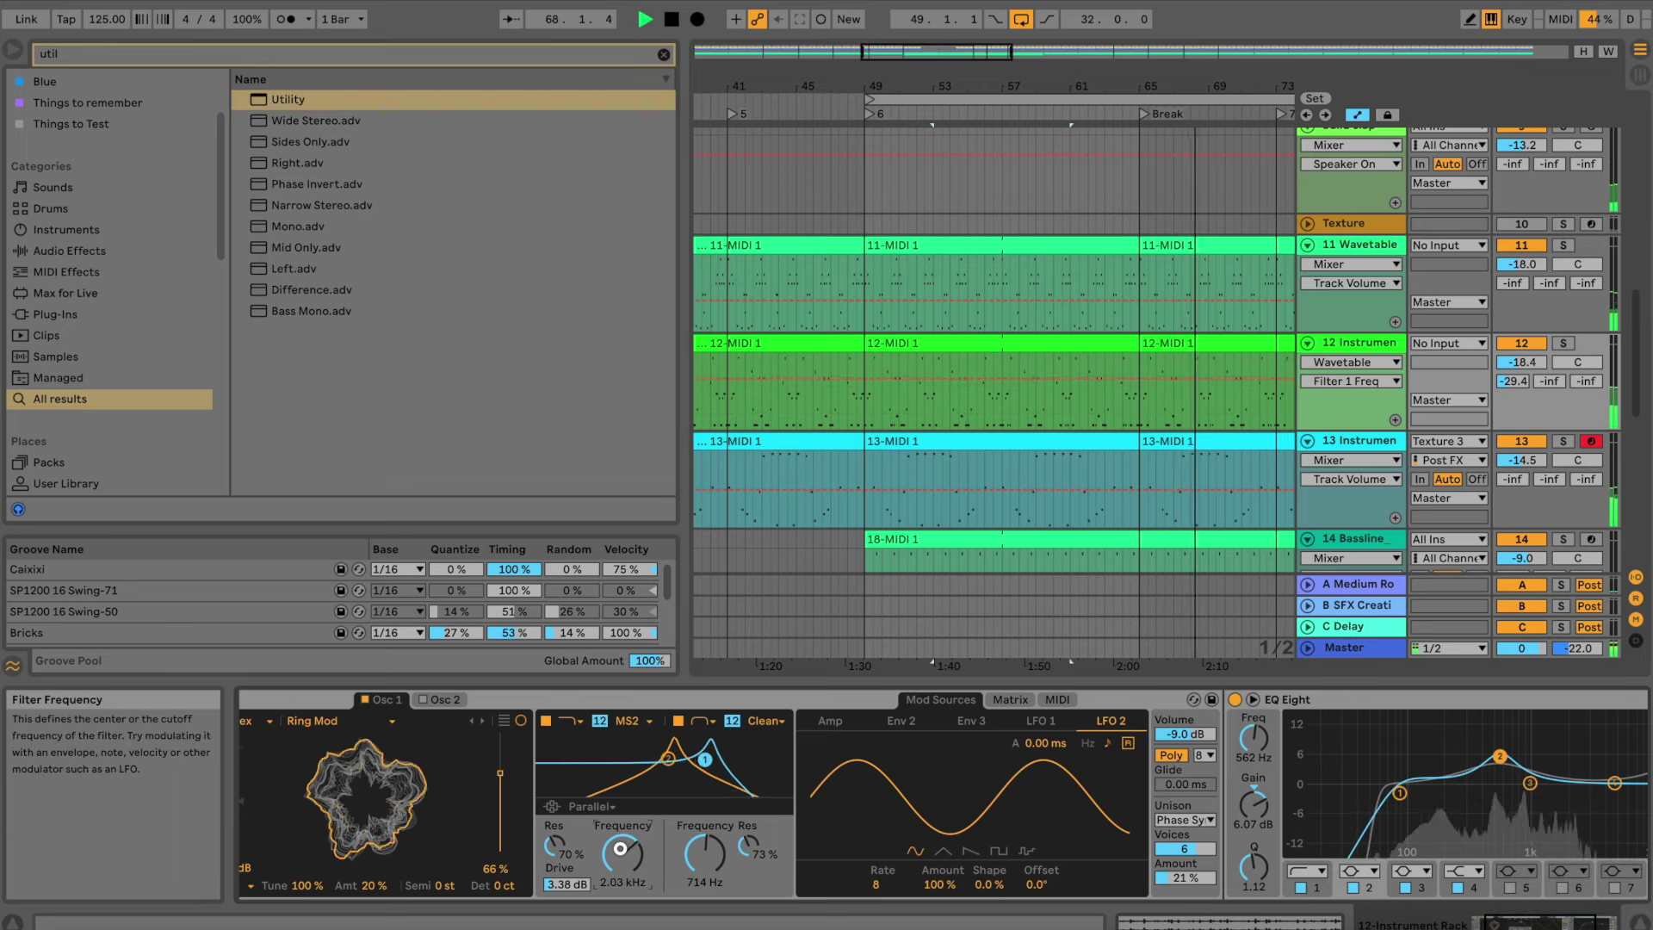
pyautogui.scroll(-15, 620, 850)
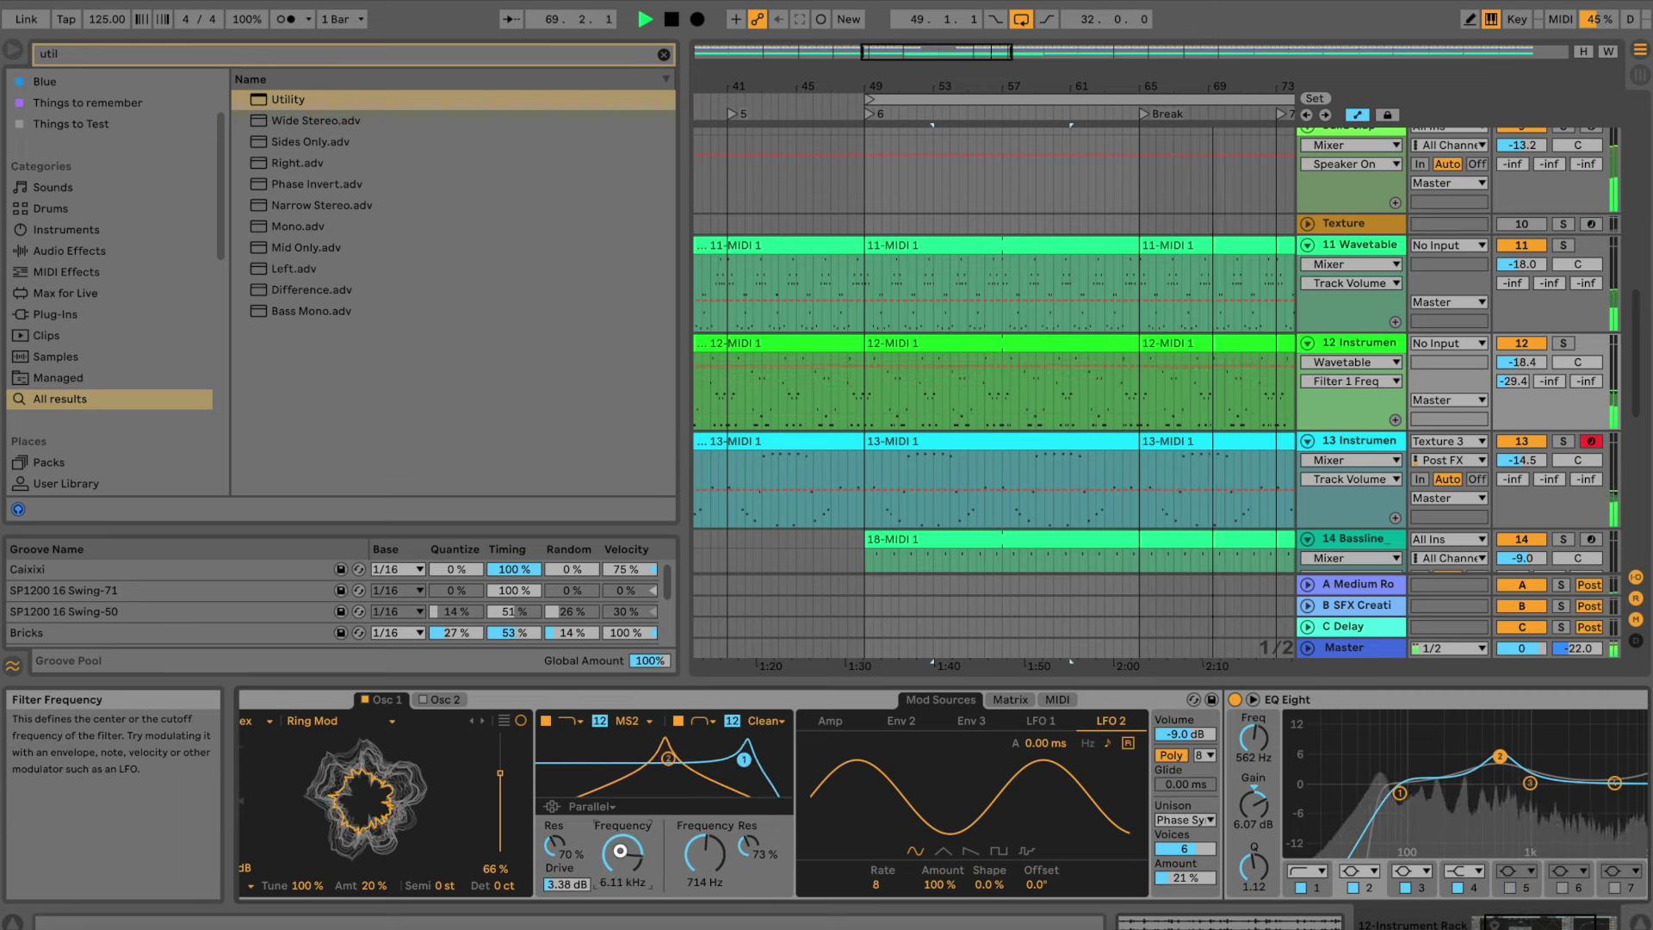
pyautogui.press('space')
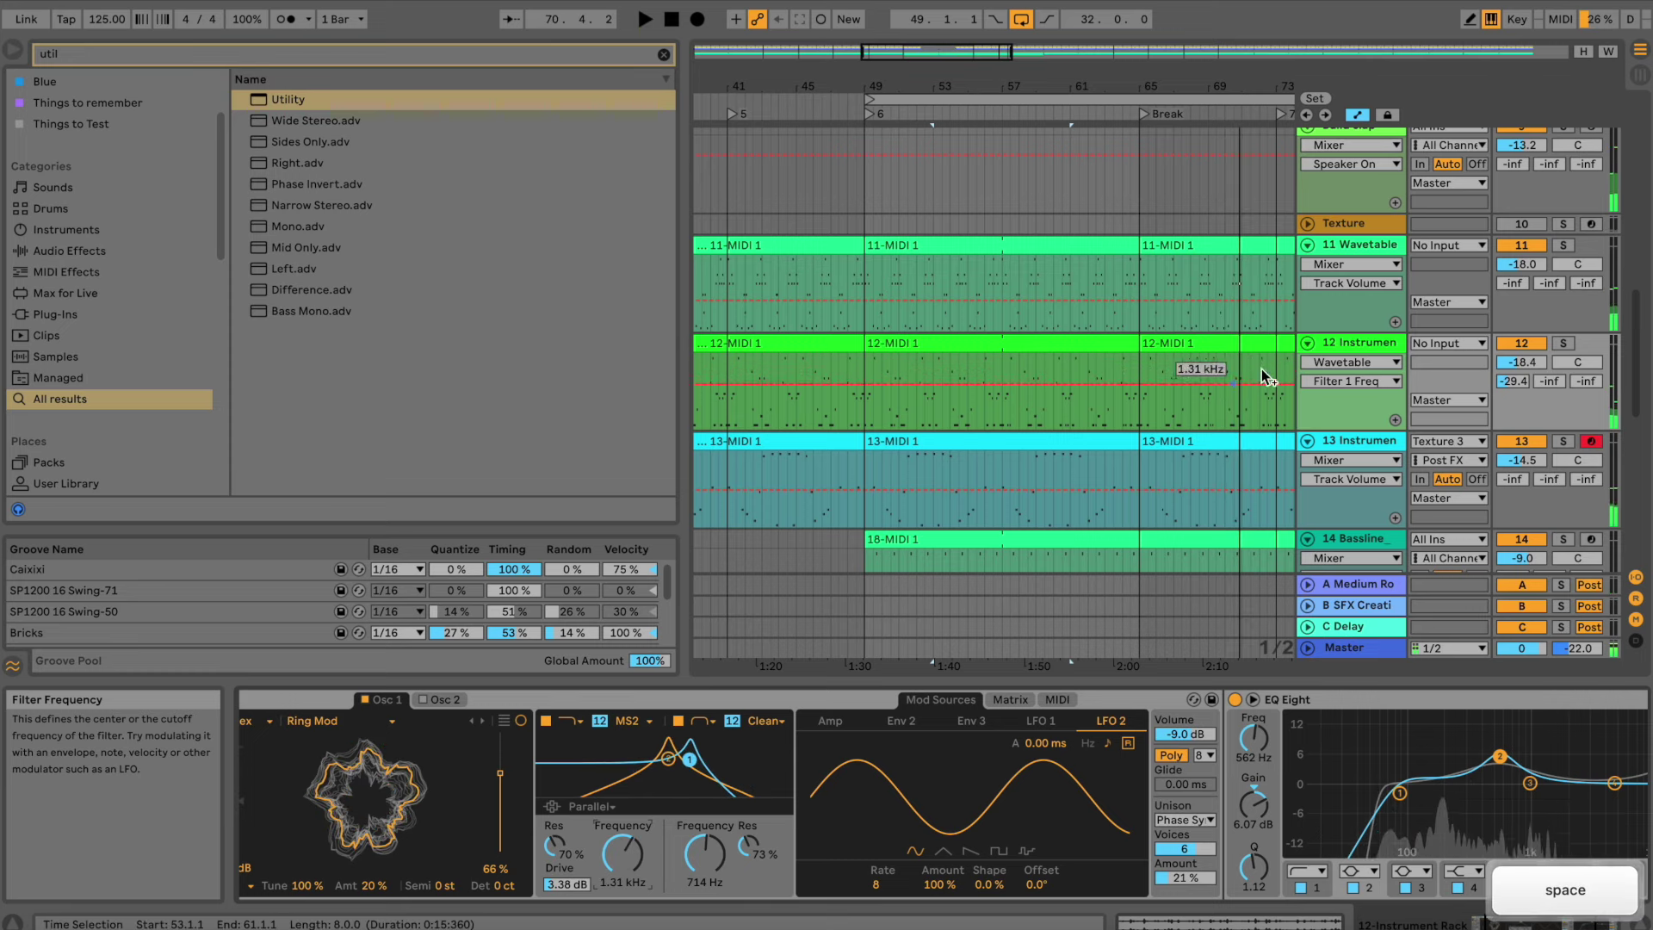
# Group track 11's Wavetable into an Instrument Rack and show the rack's macro controls
pyautogui.click(1337, 249)
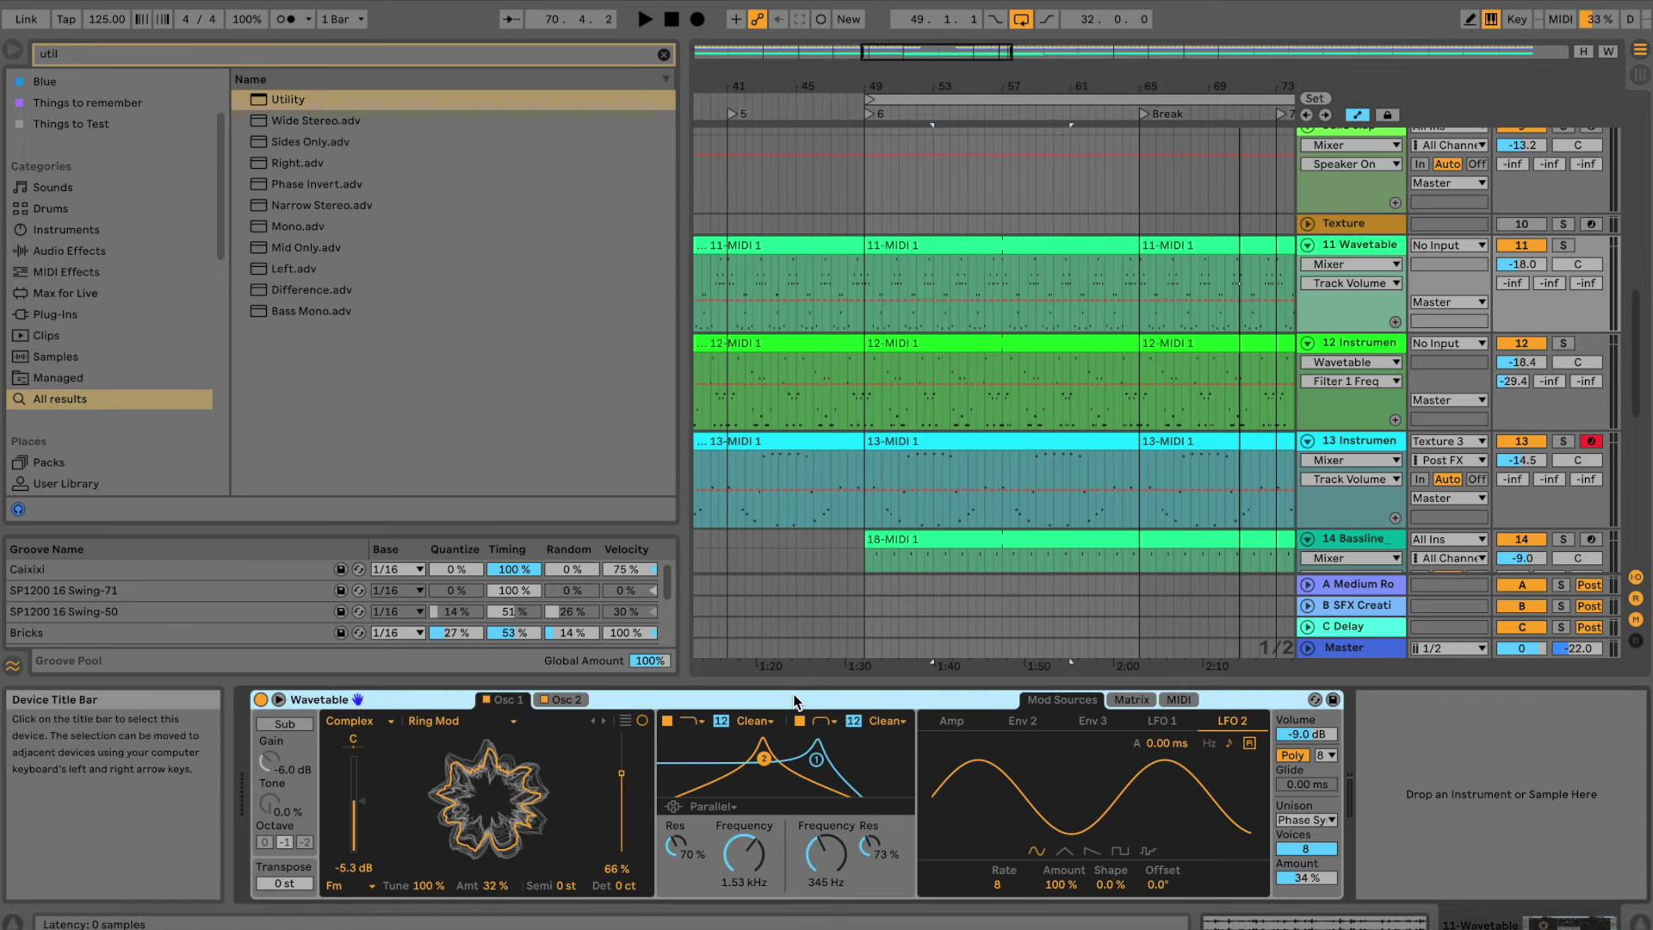
pyautogui.hotkey('ctrl', 'g')
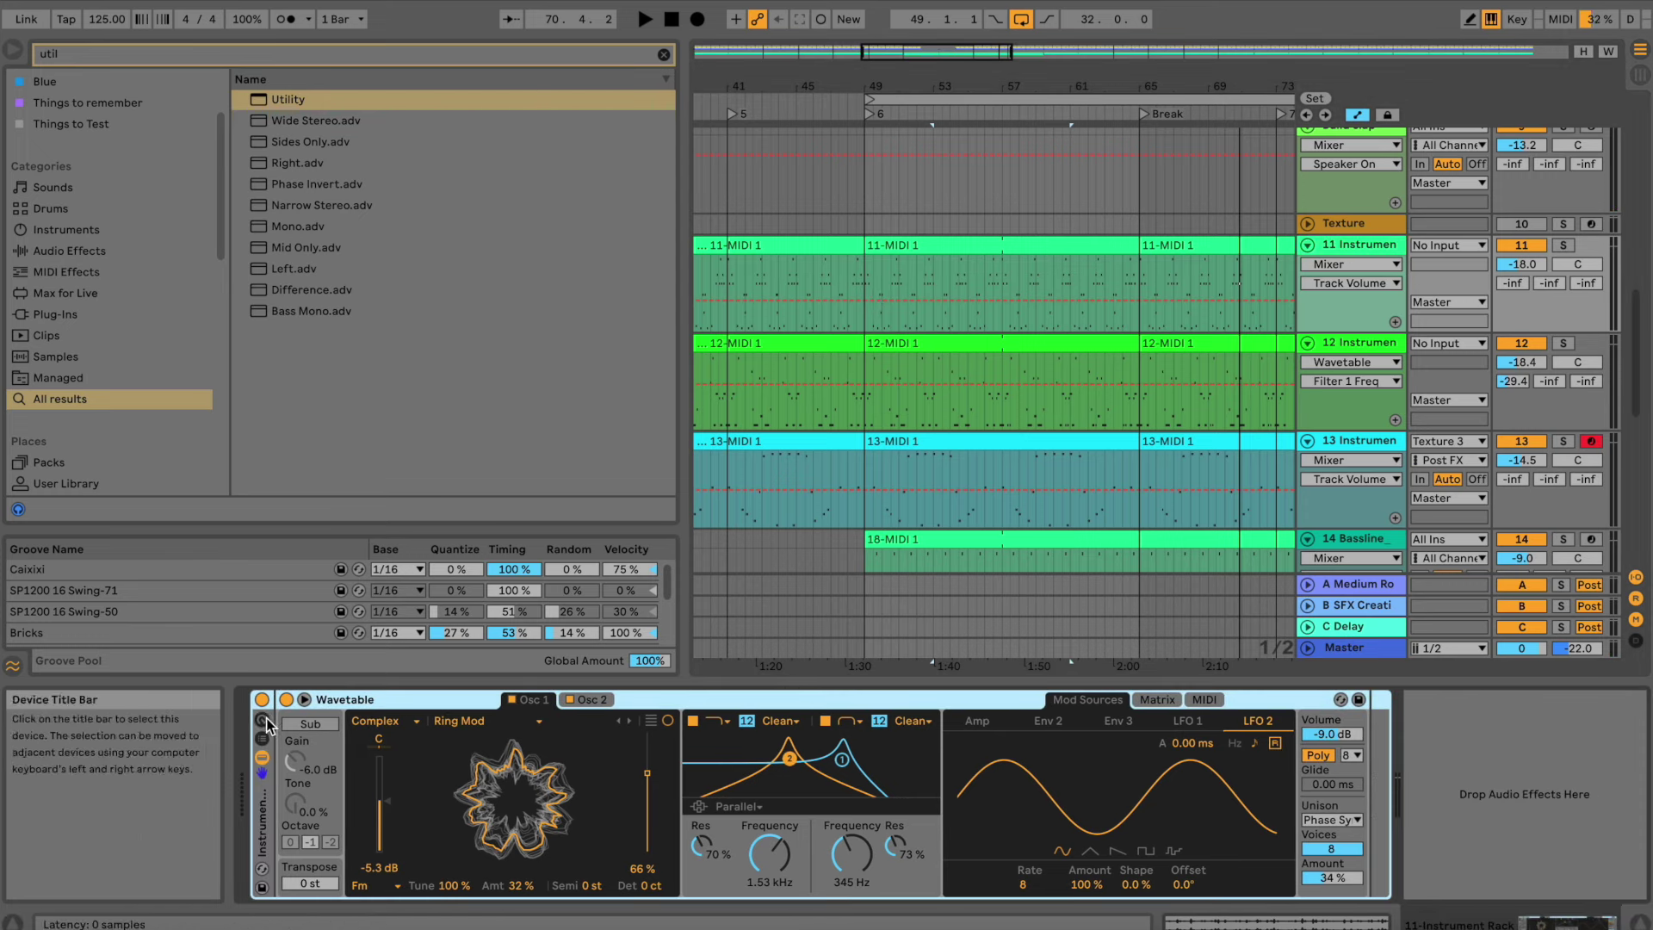
pyautogui.click(263, 721)
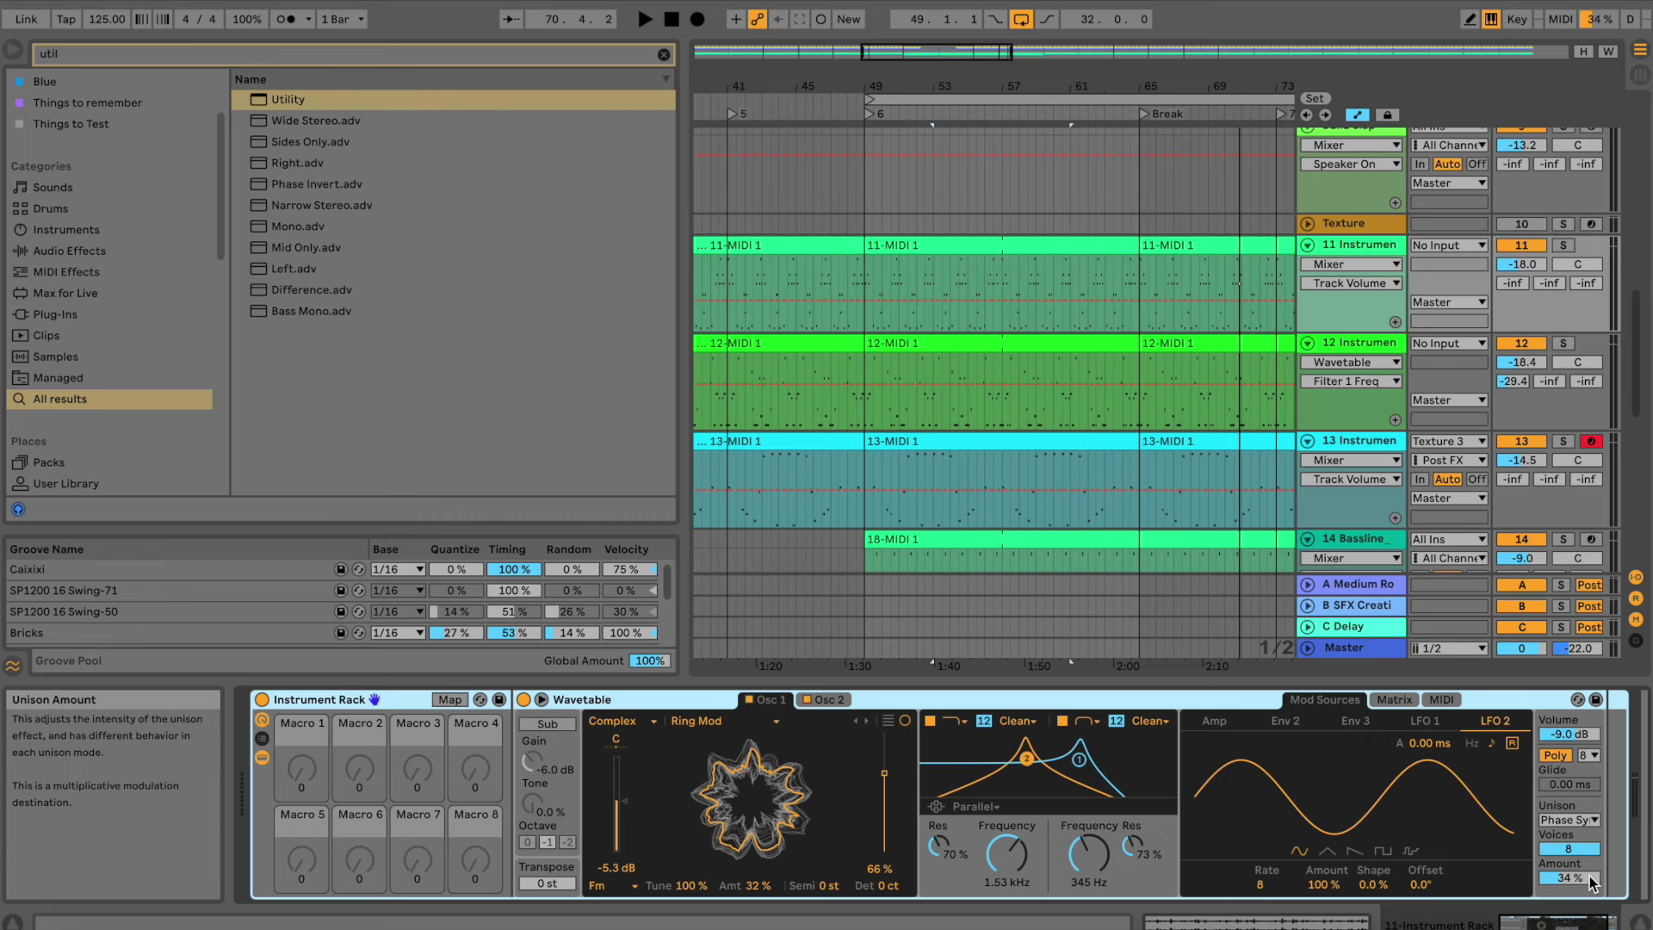
# Map Wavetable's Unison Amount and first filter frequency to Macro 1, and audition the macro during playback
pyautogui.rightClick(1594, 883)
pyautogui.click(1449, 750)
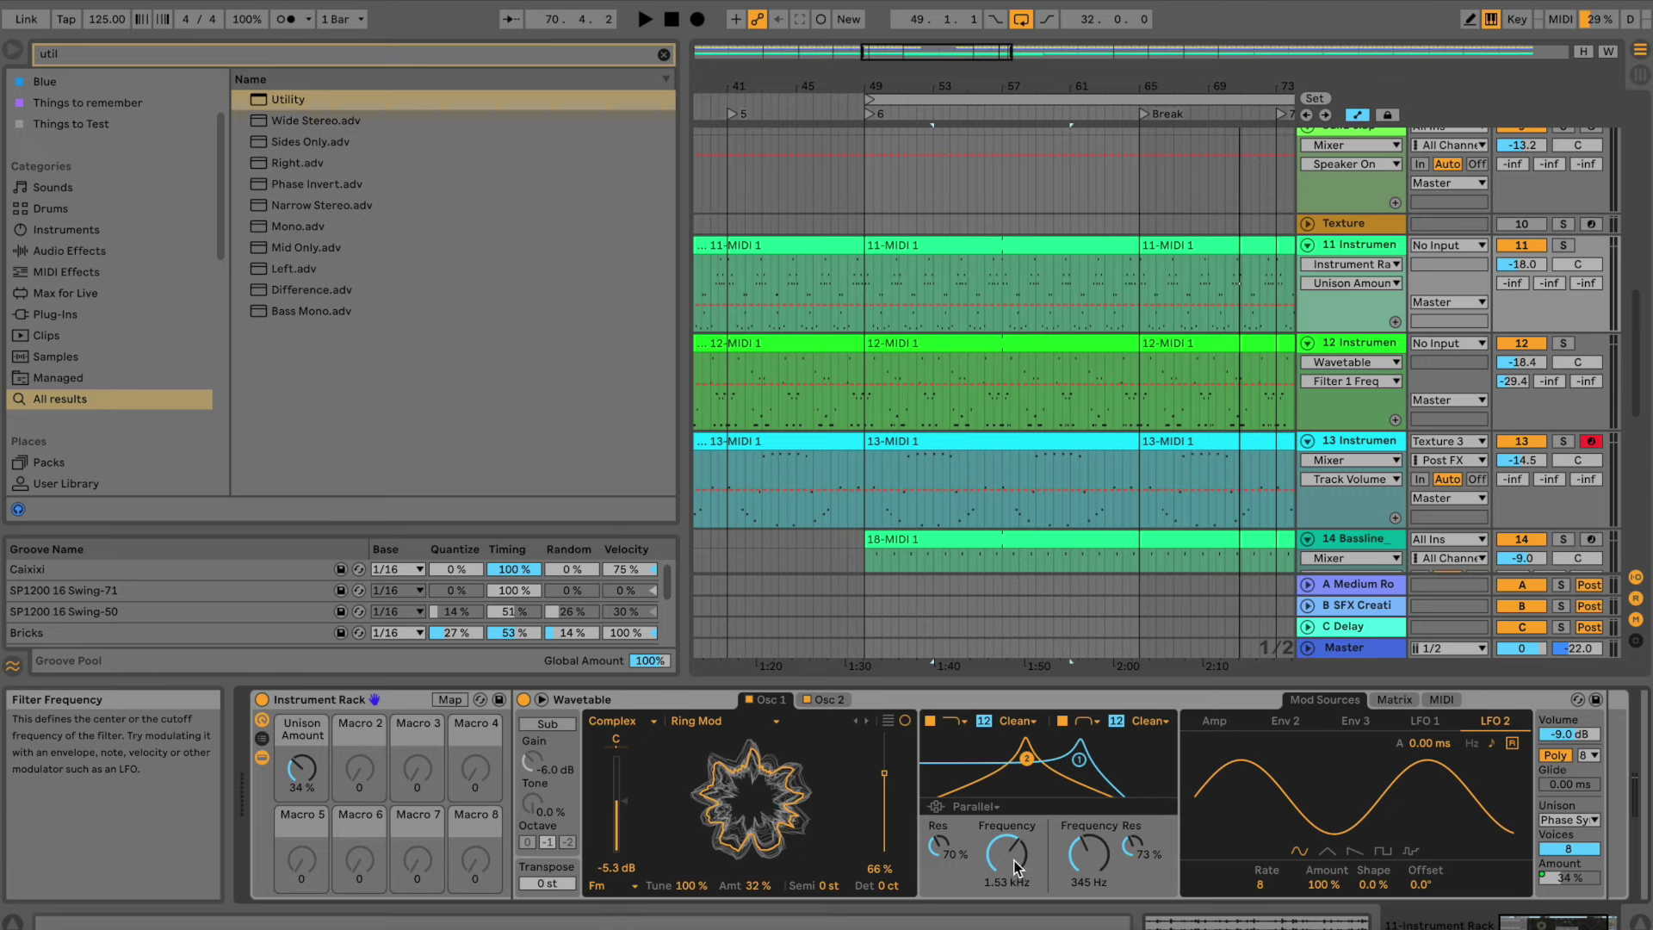
pyautogui.press('space')
pyautogui.moveTo(1012, 859)
pyautogui.mouseDown()
pyautogui.moveTo(1013, 908)
pyautogui.moveTo(1012, 878)
pyautogui.mouseUp()
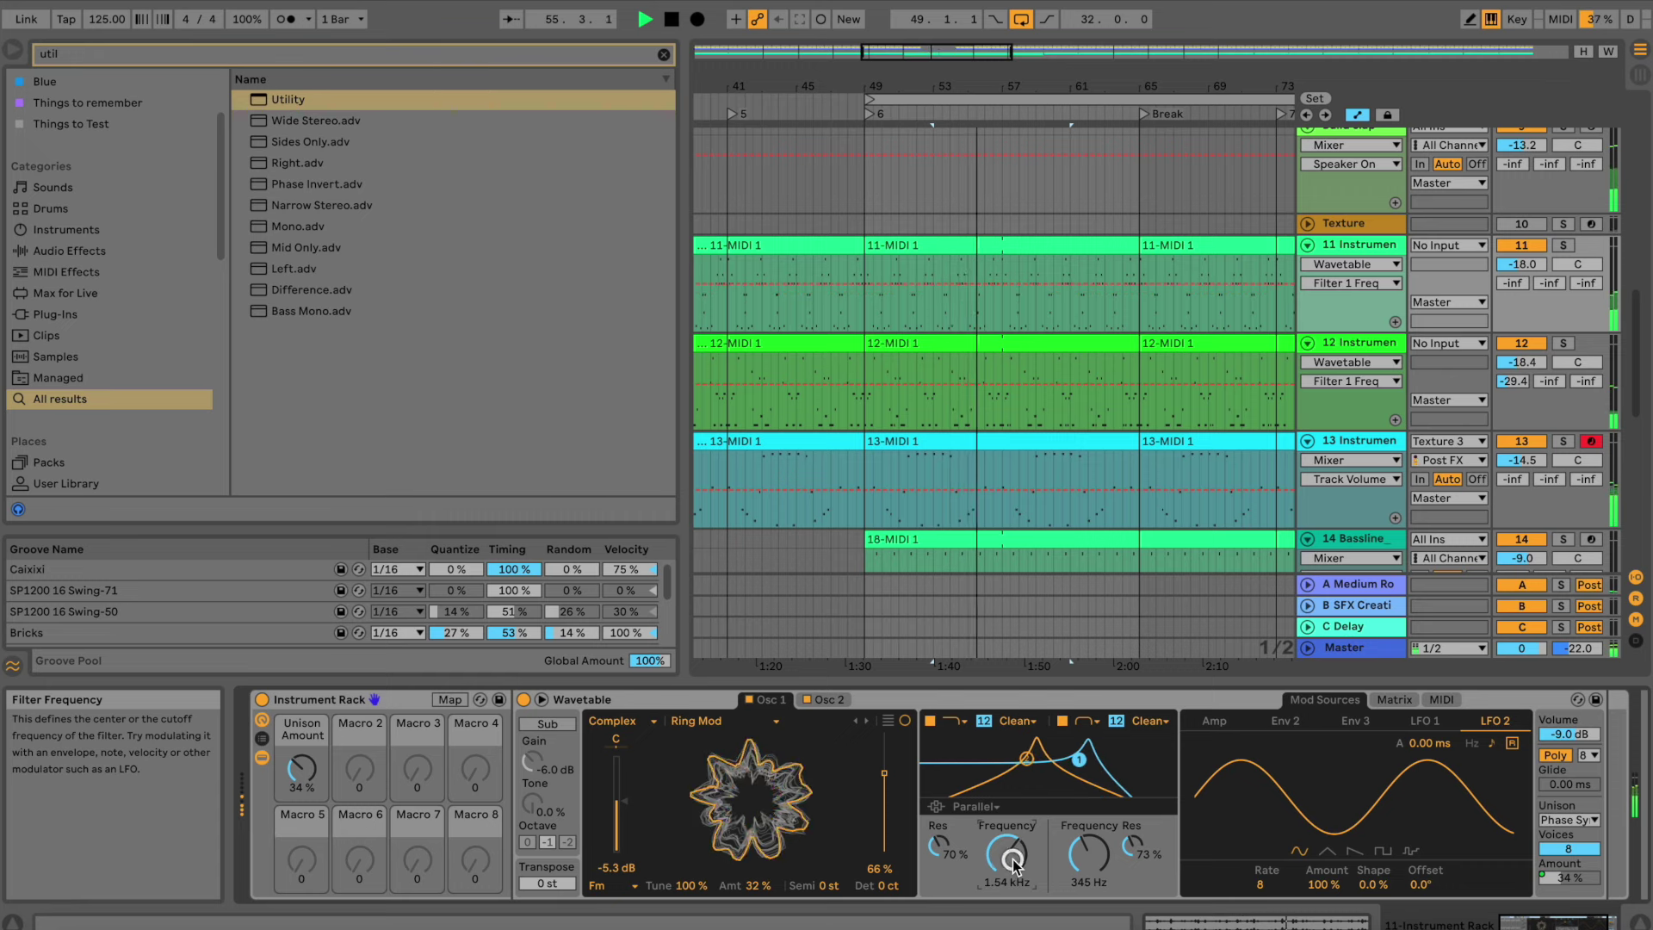
pyautogui.rightClick(1013, 859)
pyautogui.click(1077, 730)
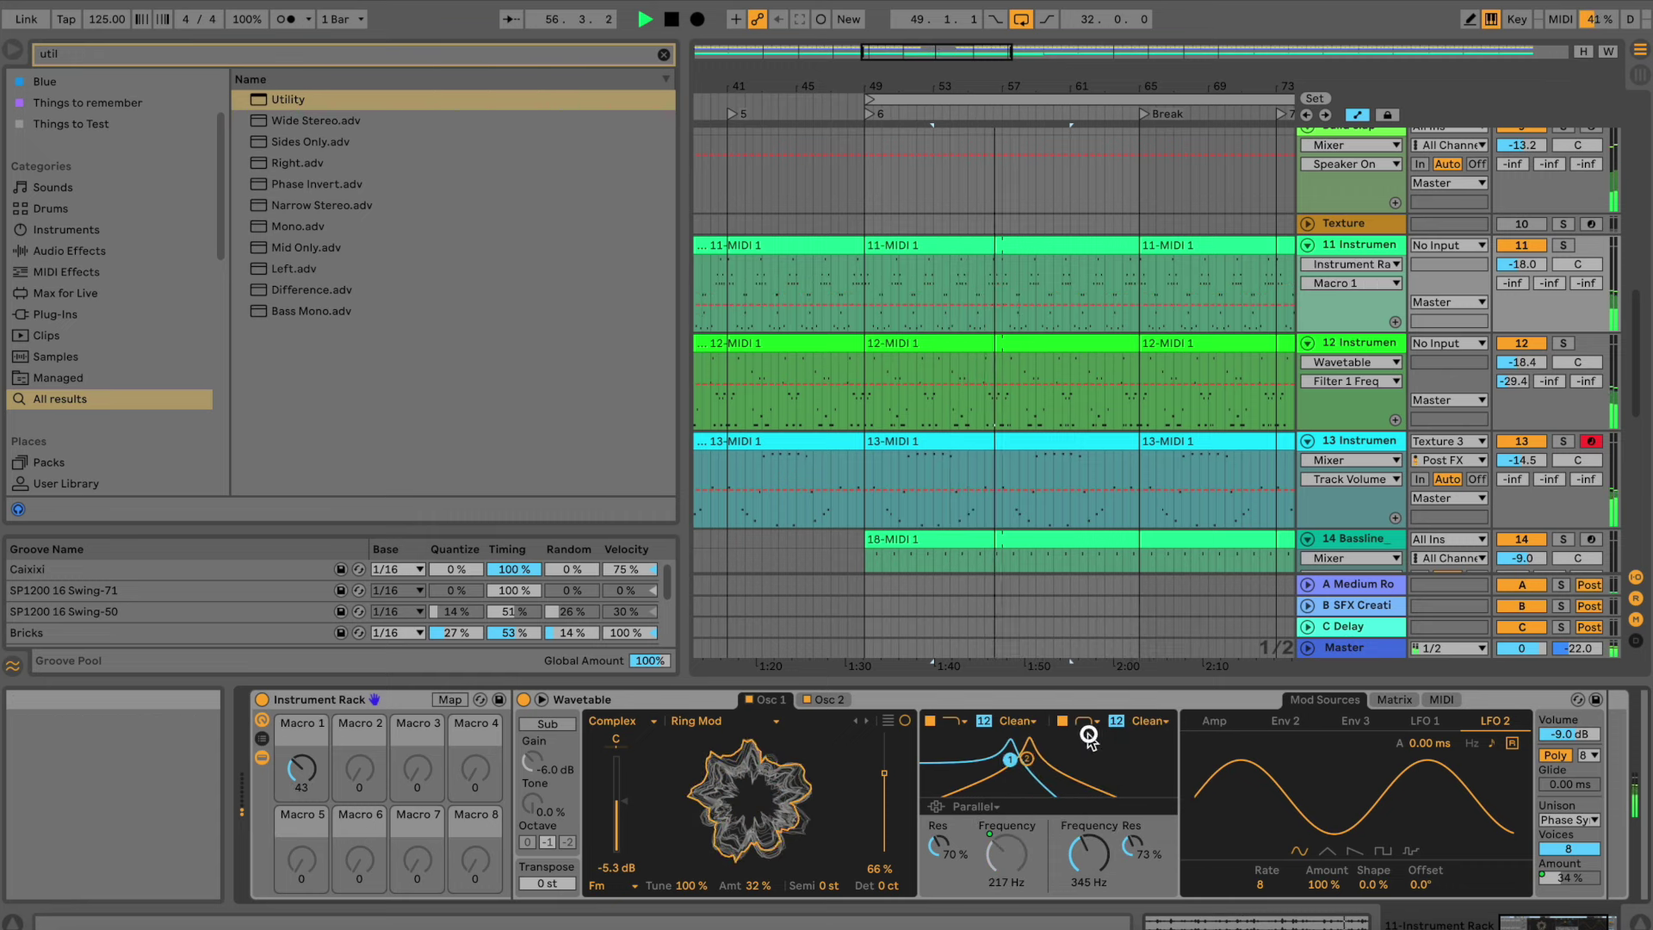
pyautogui.moveTo(299, 780); pyautogui.dragTo(297, 773)
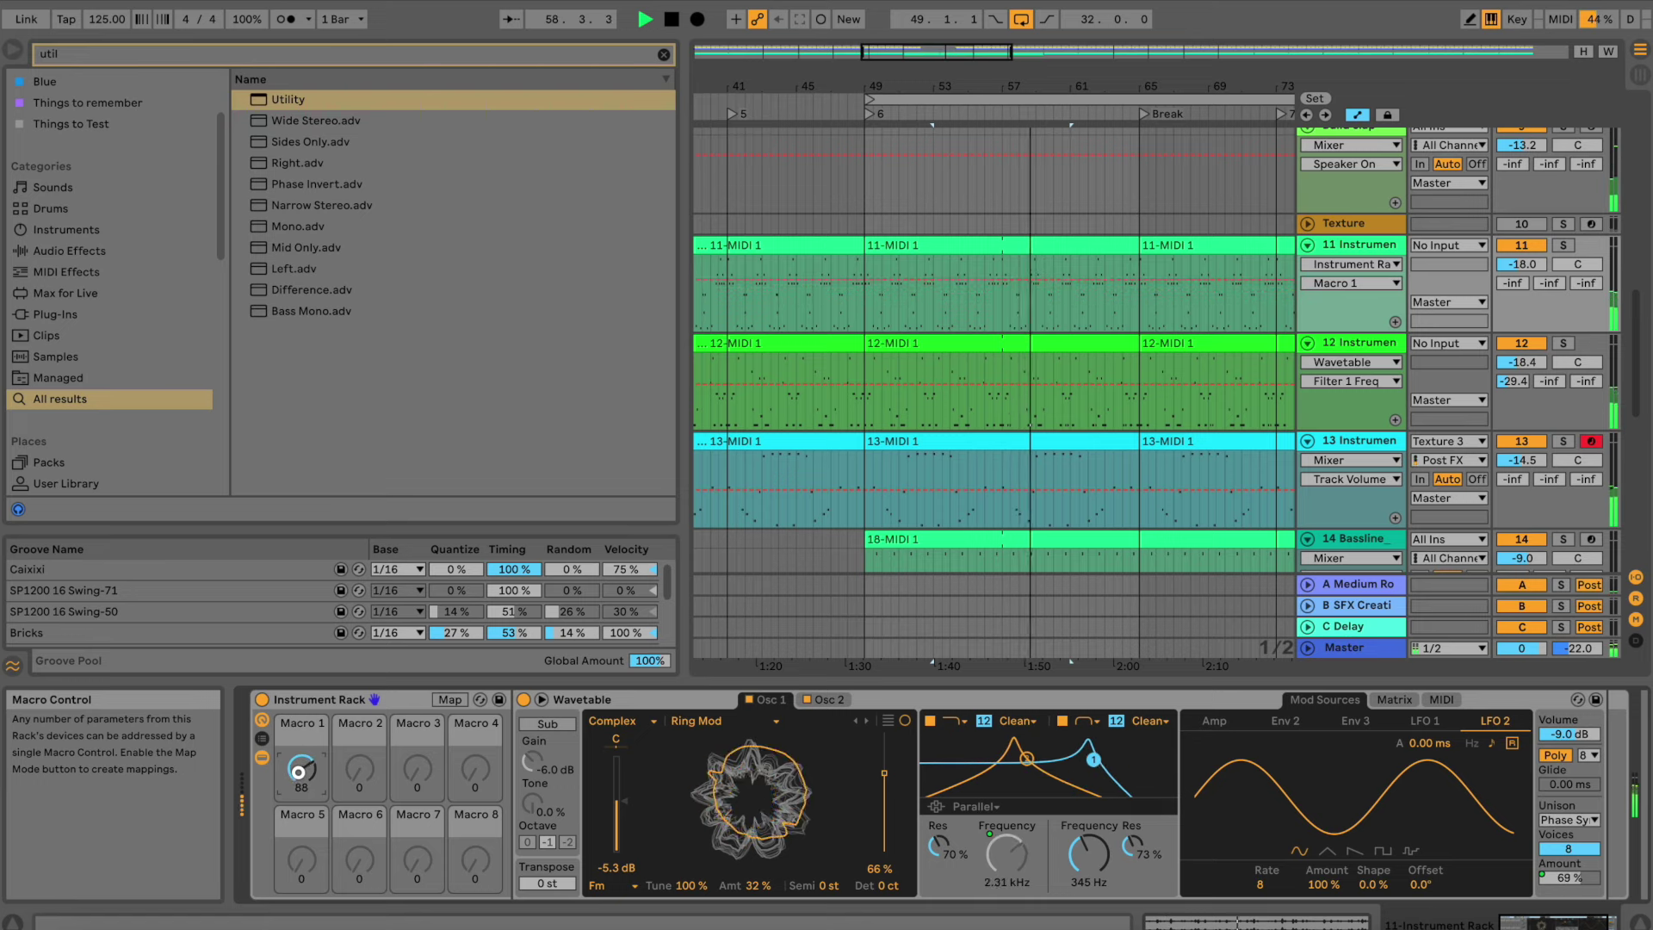
pyautogui.press('space')
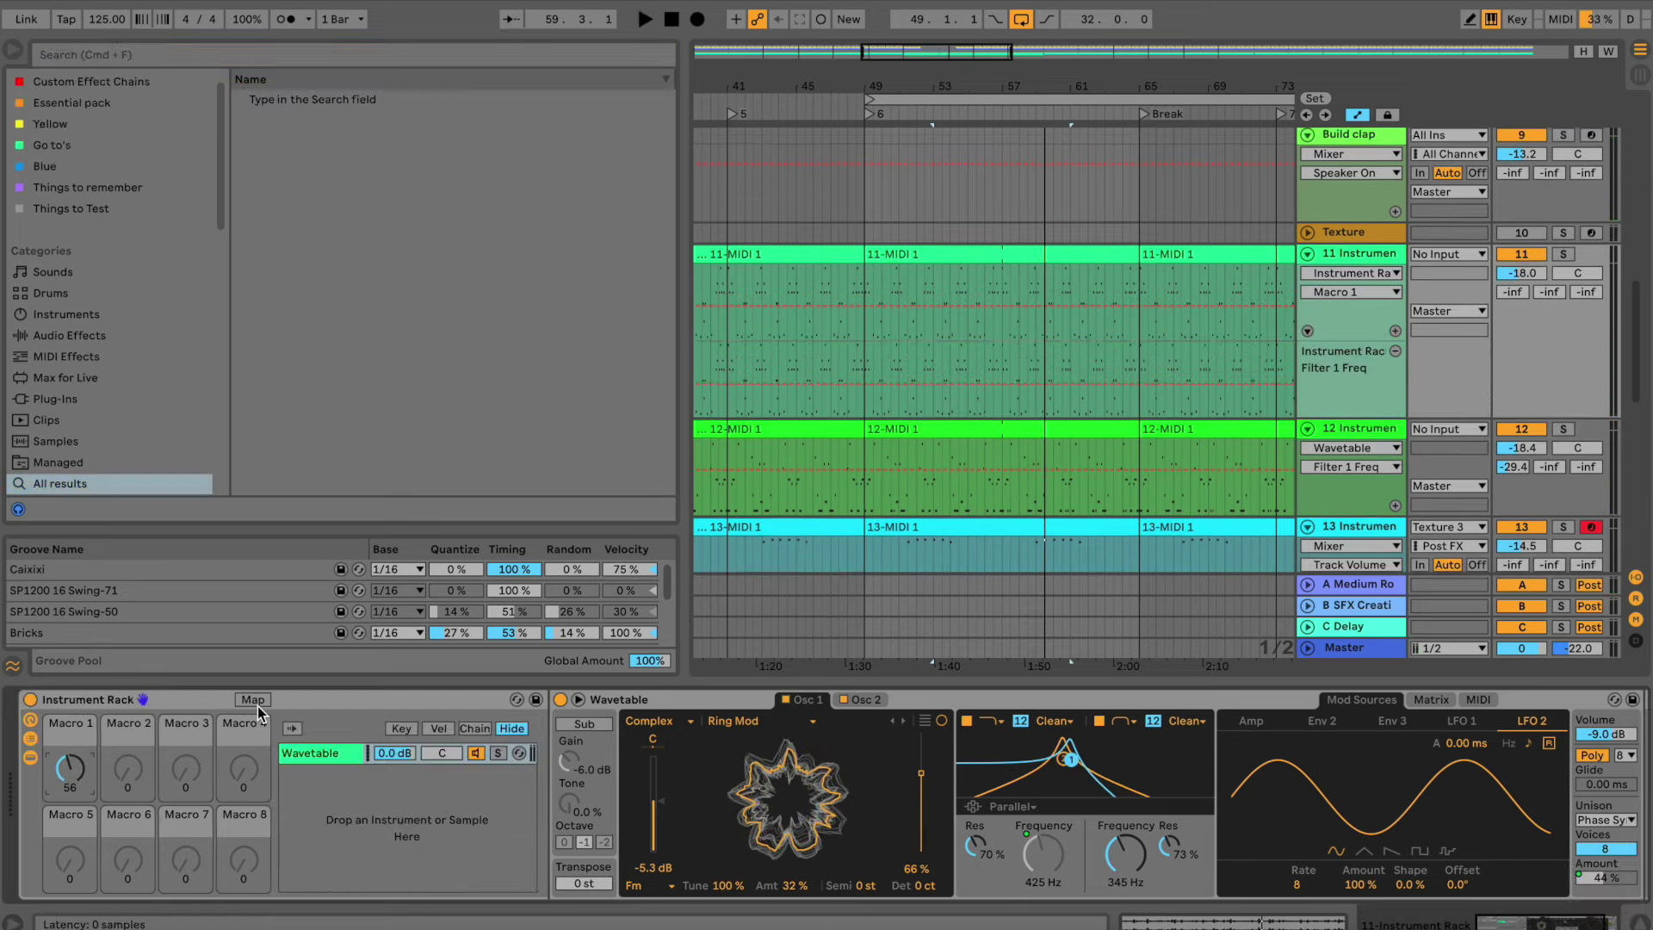
# Set Macro 1's minimum for Unison Amount to 27 % and raise its minimum for Filter 1 Frequency
pyautogui.click(253, 700)
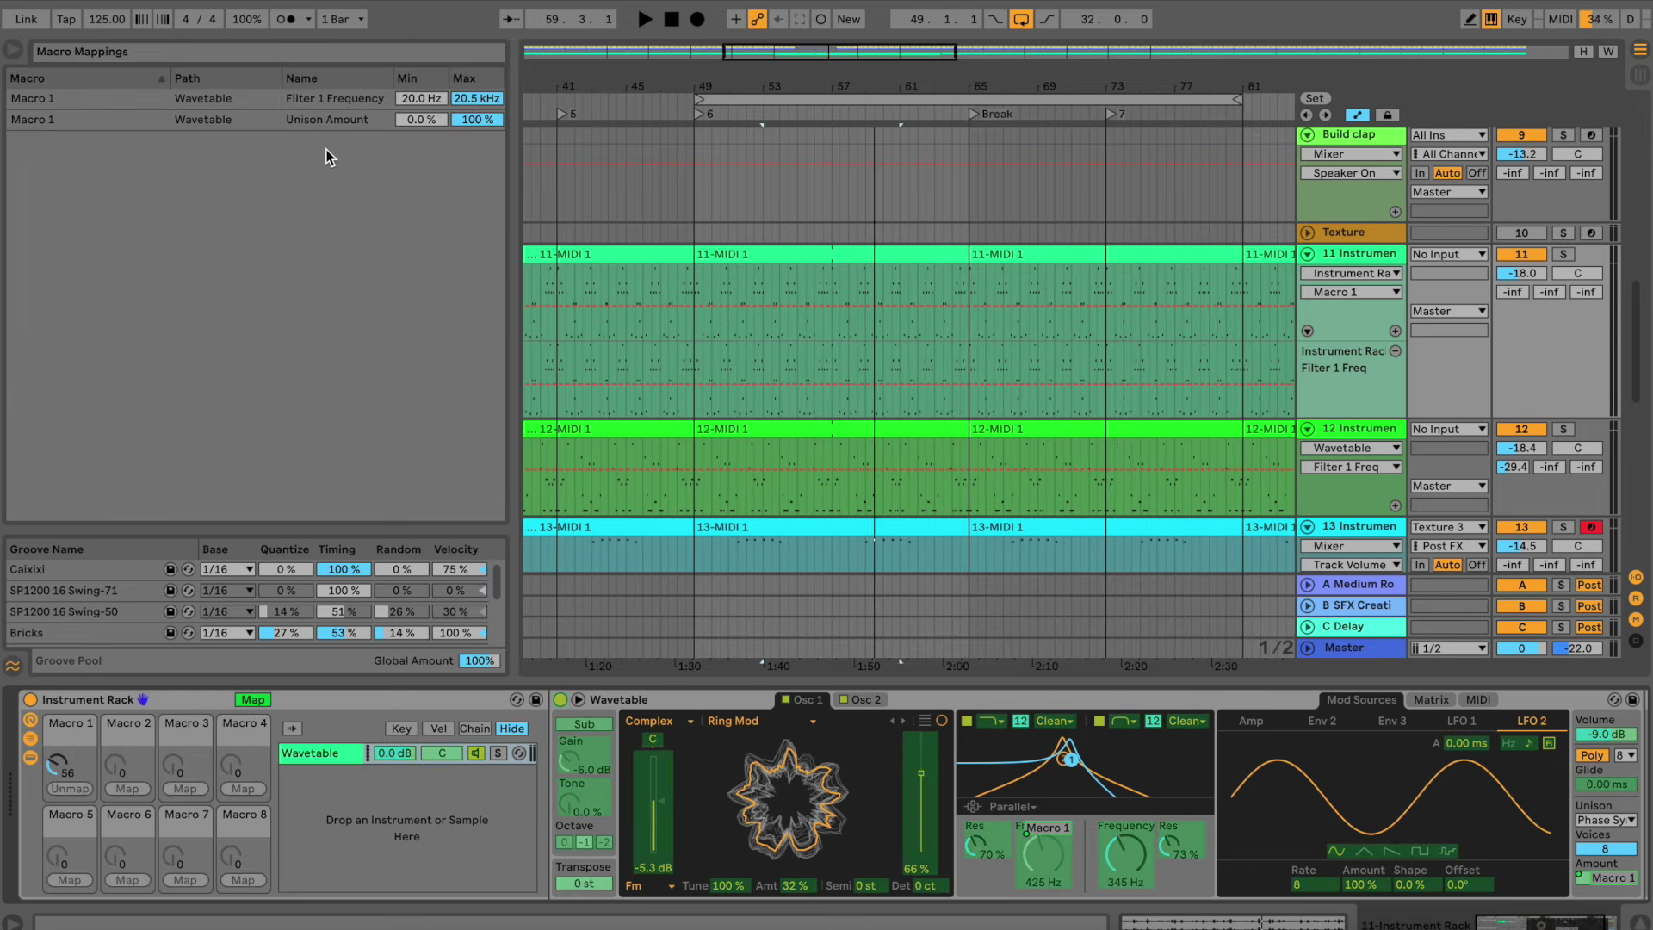
pyautogui.moveTo(414, 122); pyautogui.dragTo(413, 118)
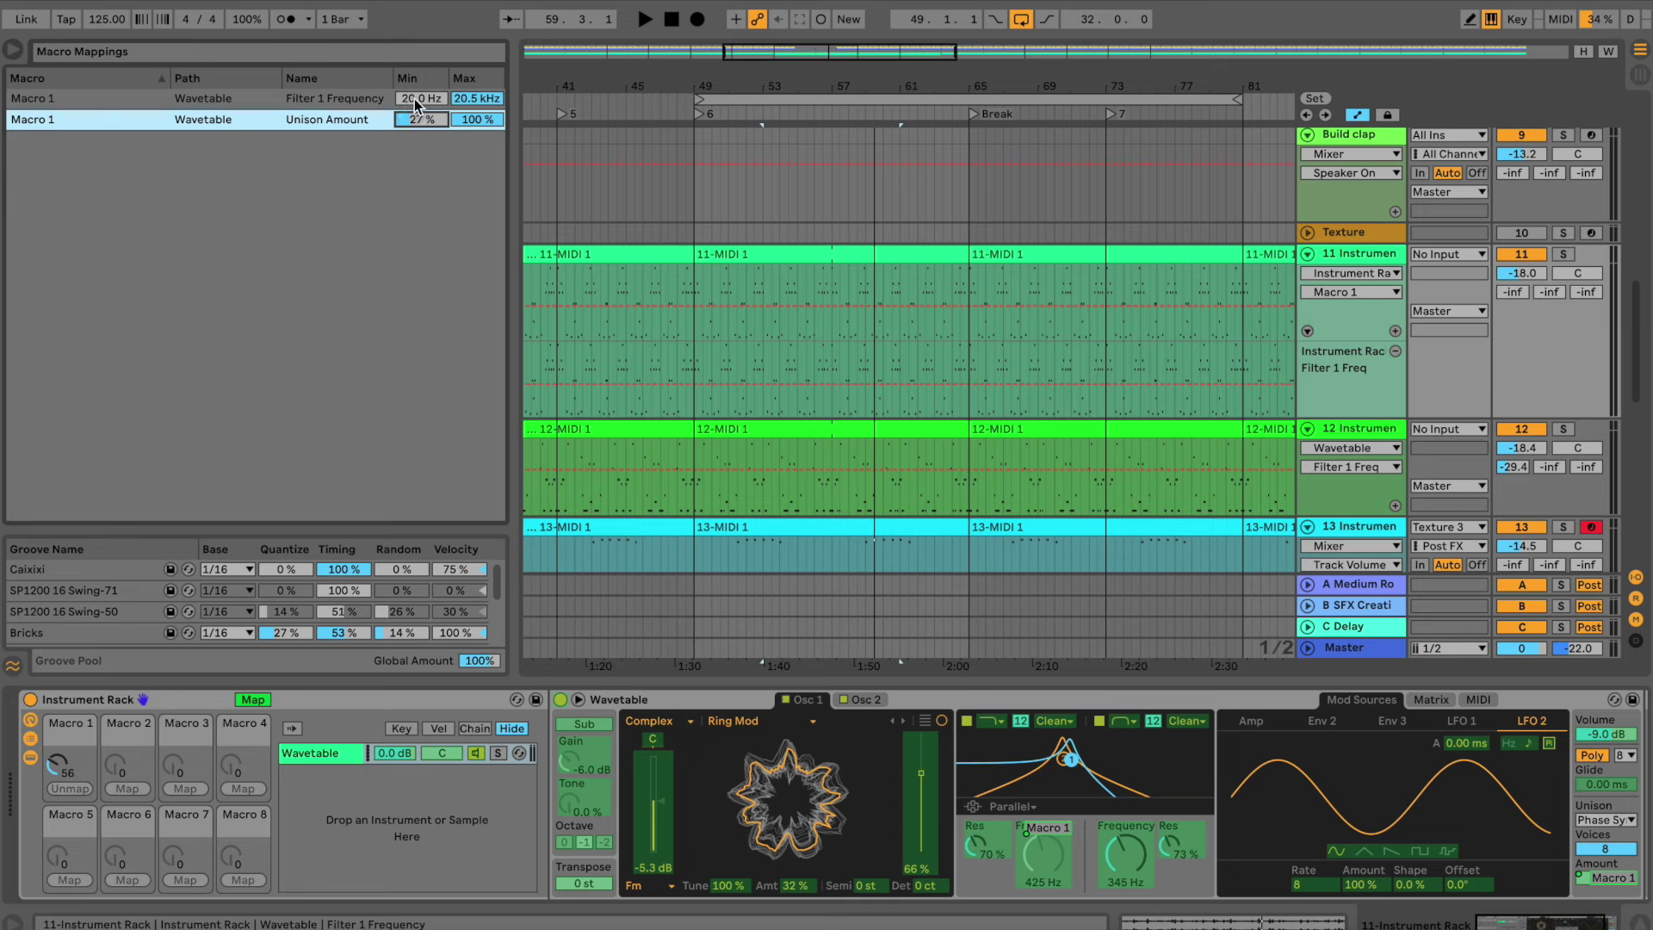
pyautogui.moveTo(416, 104); pyautogui.dragTo(415, 98)
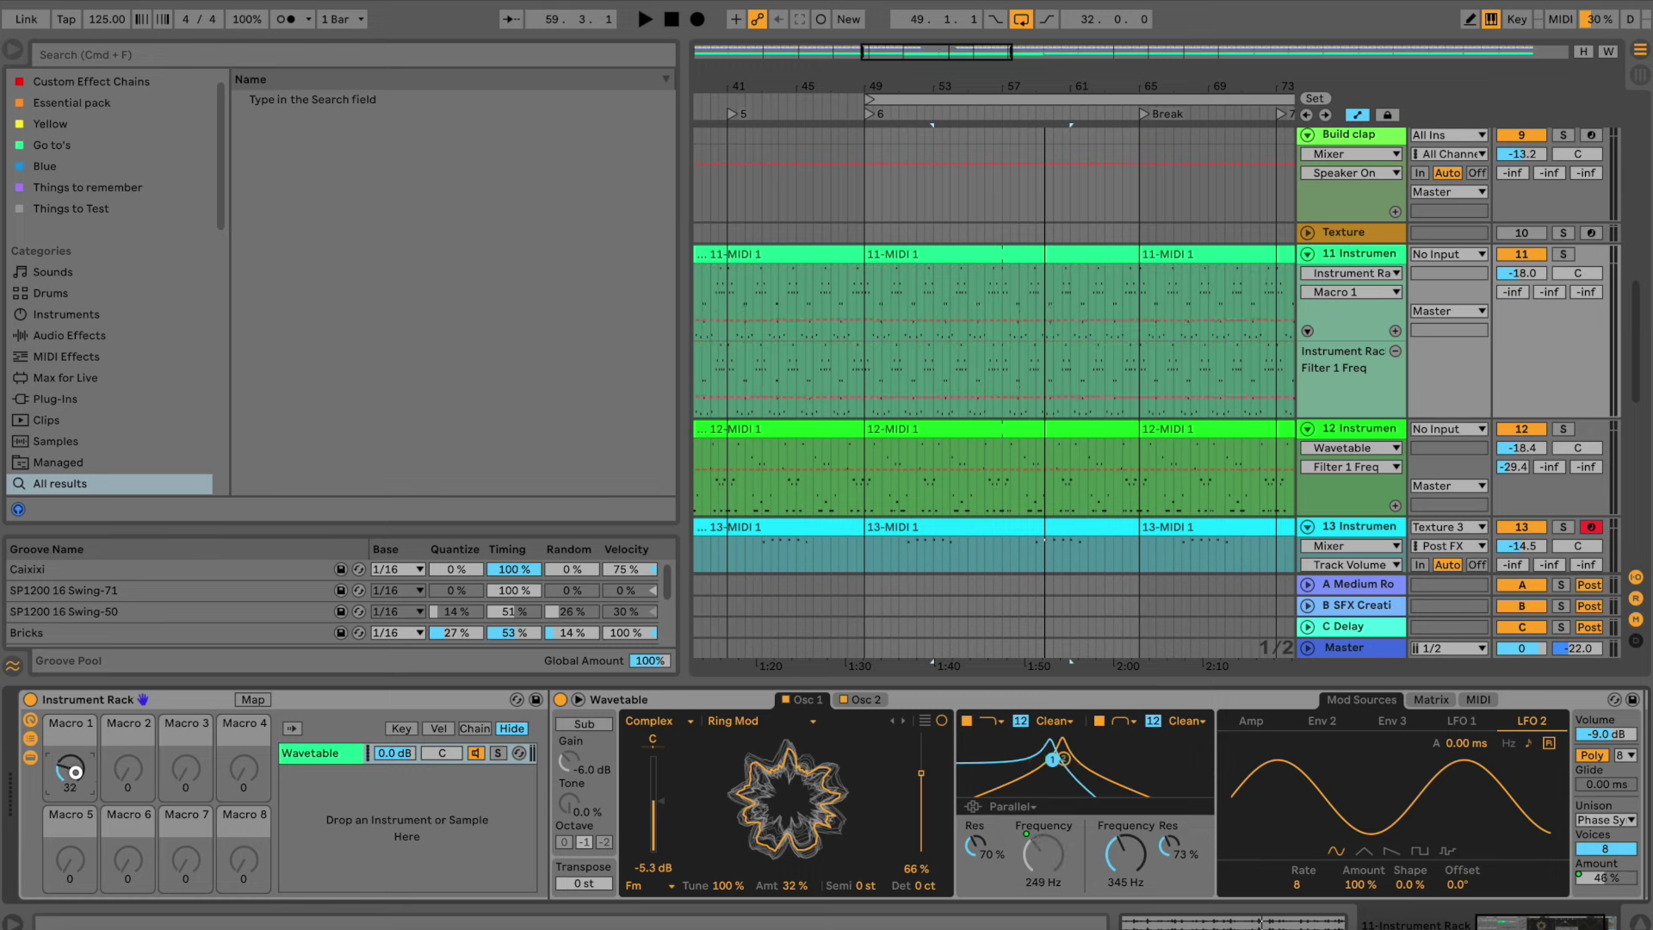
# Play the loop from bar 49 and sweep Macro 1 up and down to audition the adjusted ranges
pyautogui.press('space')
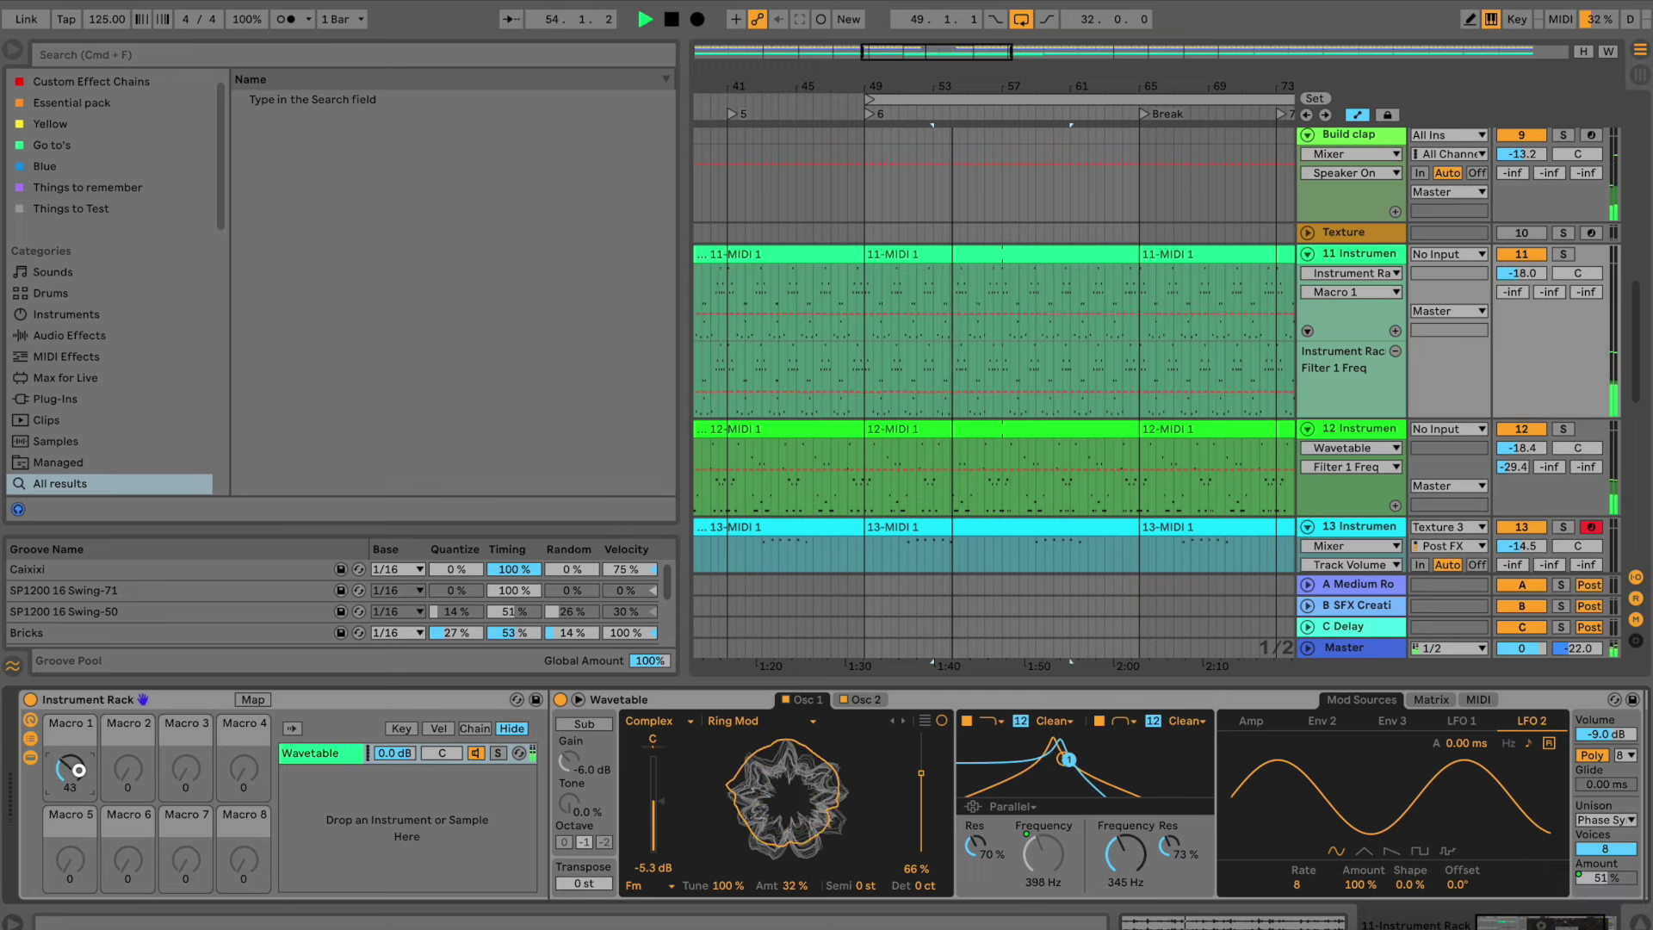
pyautogui.moveTo(78, 770); pyautogui.dragTo(79, 770)
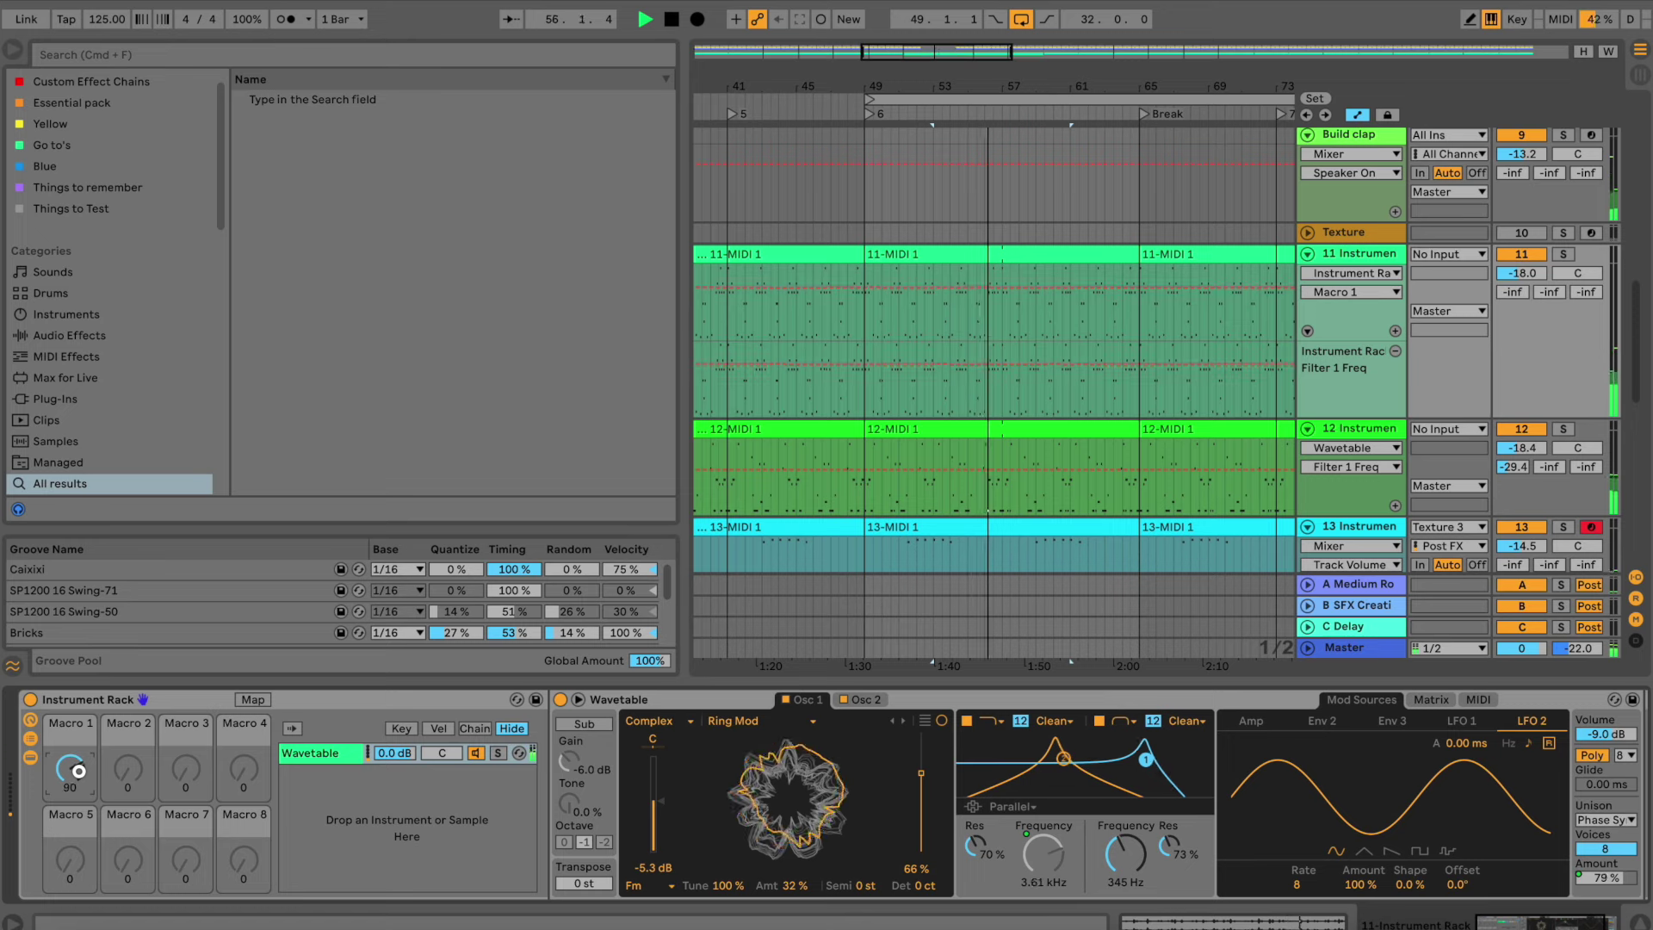
pyautogui.moveTo(79, 769); pyautogui.dragTo(78, 769)
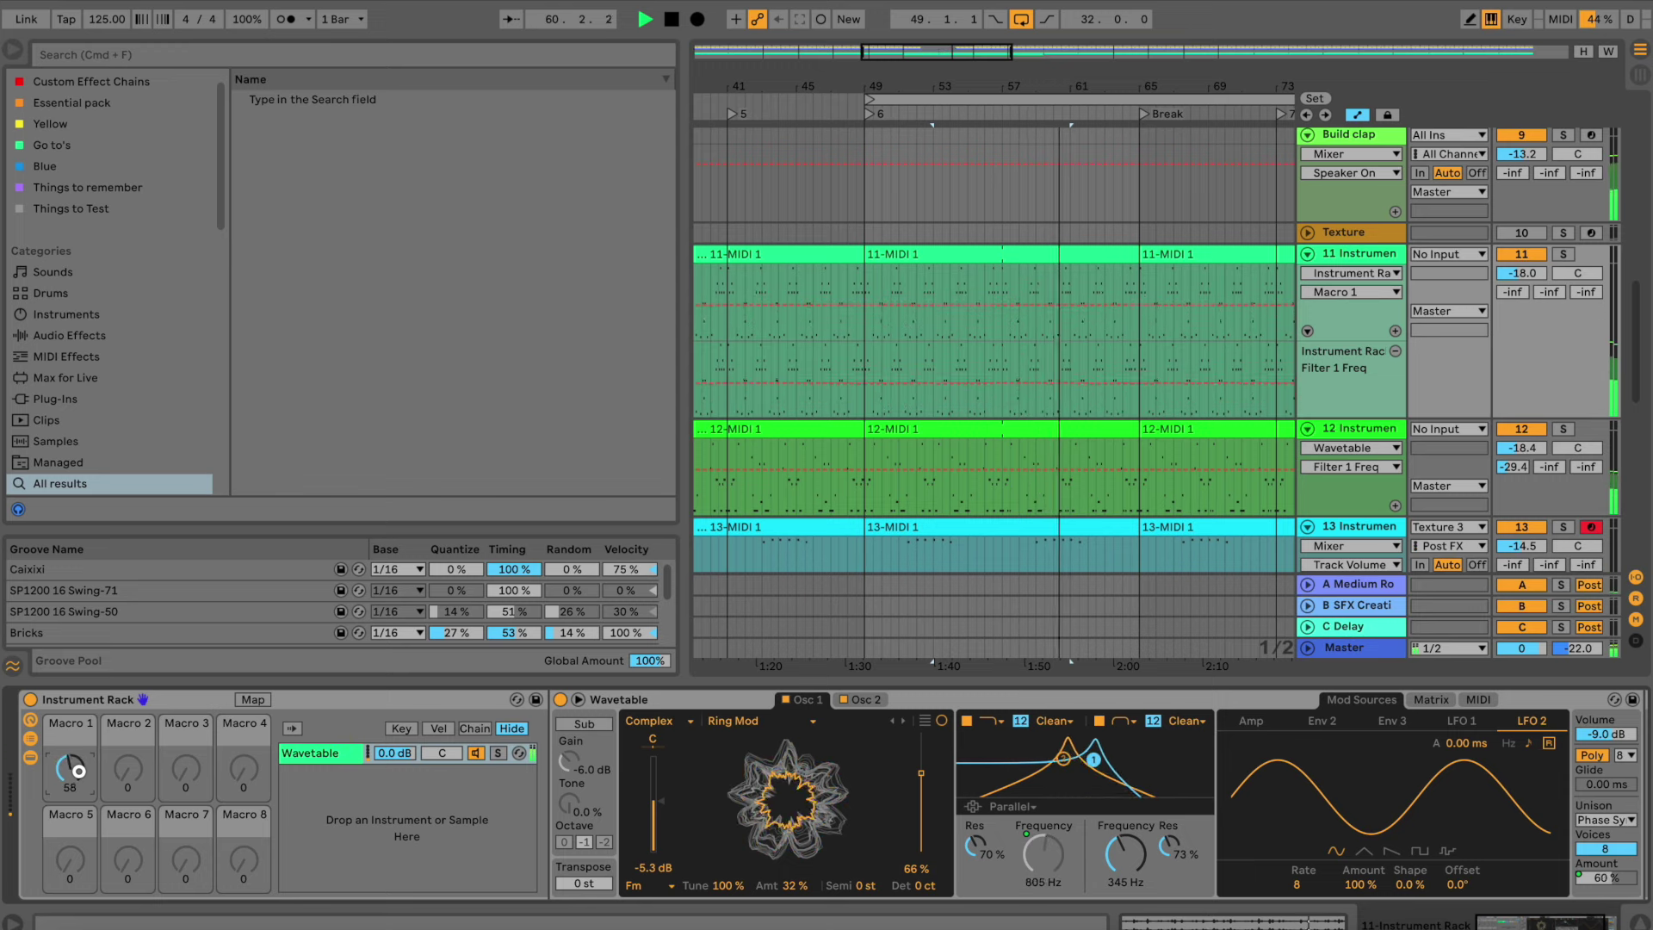
pyautogui.moveTo(78, 770); pyautogui.dragTo(79, 770)
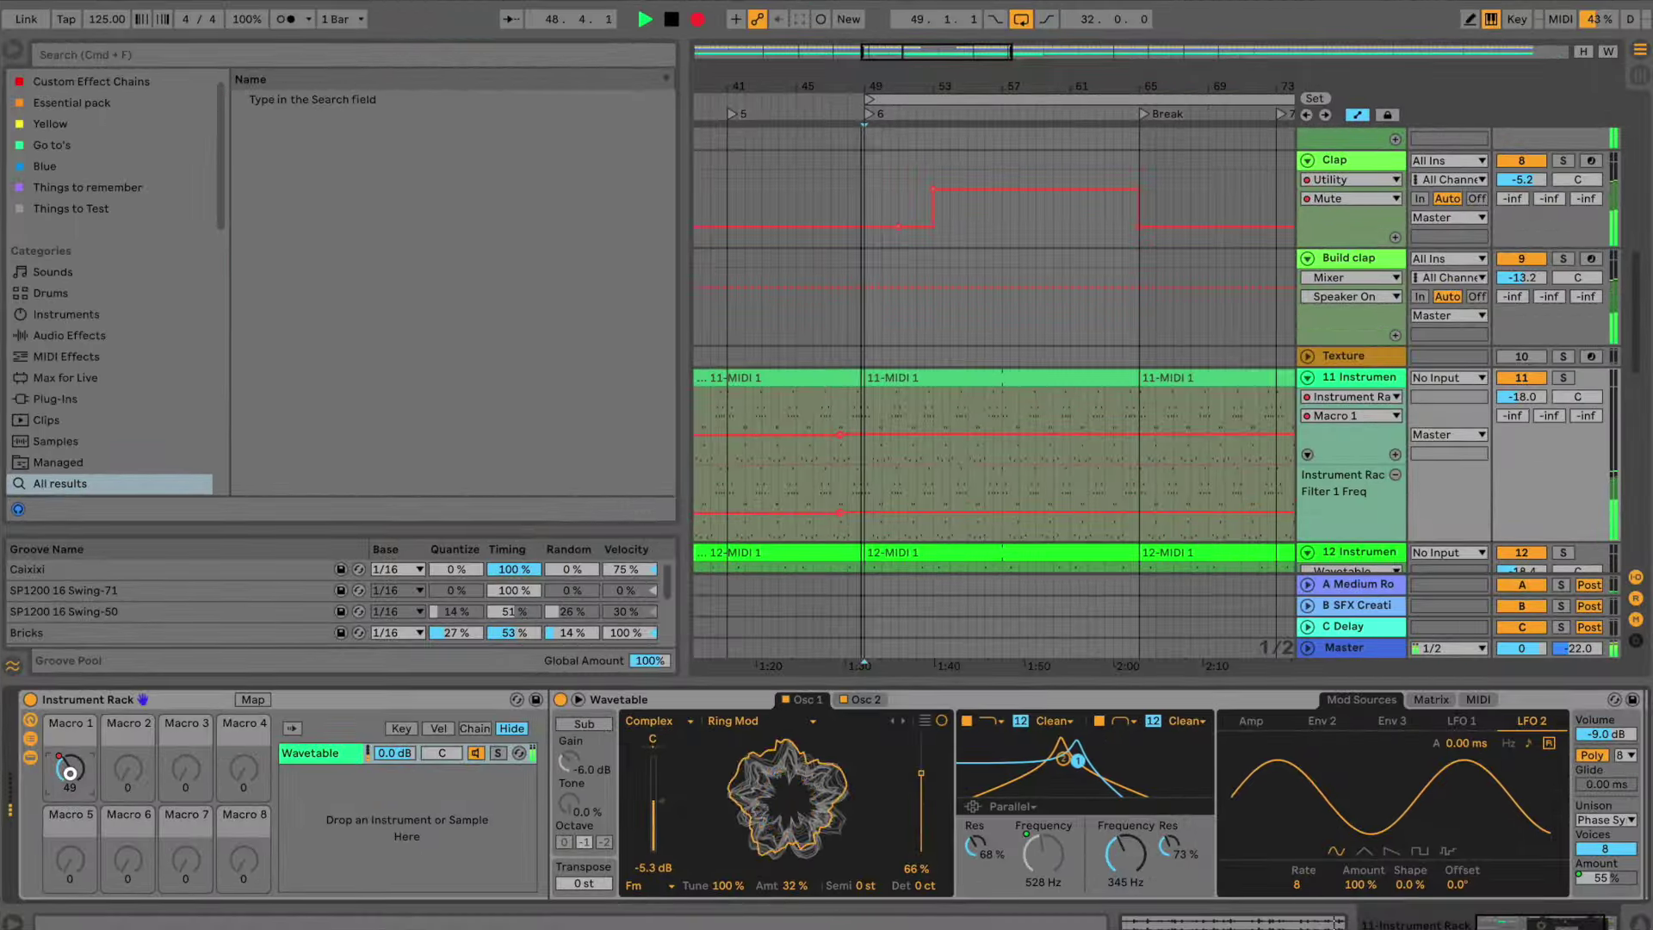
# Record Macro 1 automation on track 11, rising from bar 49 to about 100 by bar 60 and falling to 60 at bar 65, and end recording
pyautogui.moveTo(70, 773); pyautogui.dragTo(70, 770)
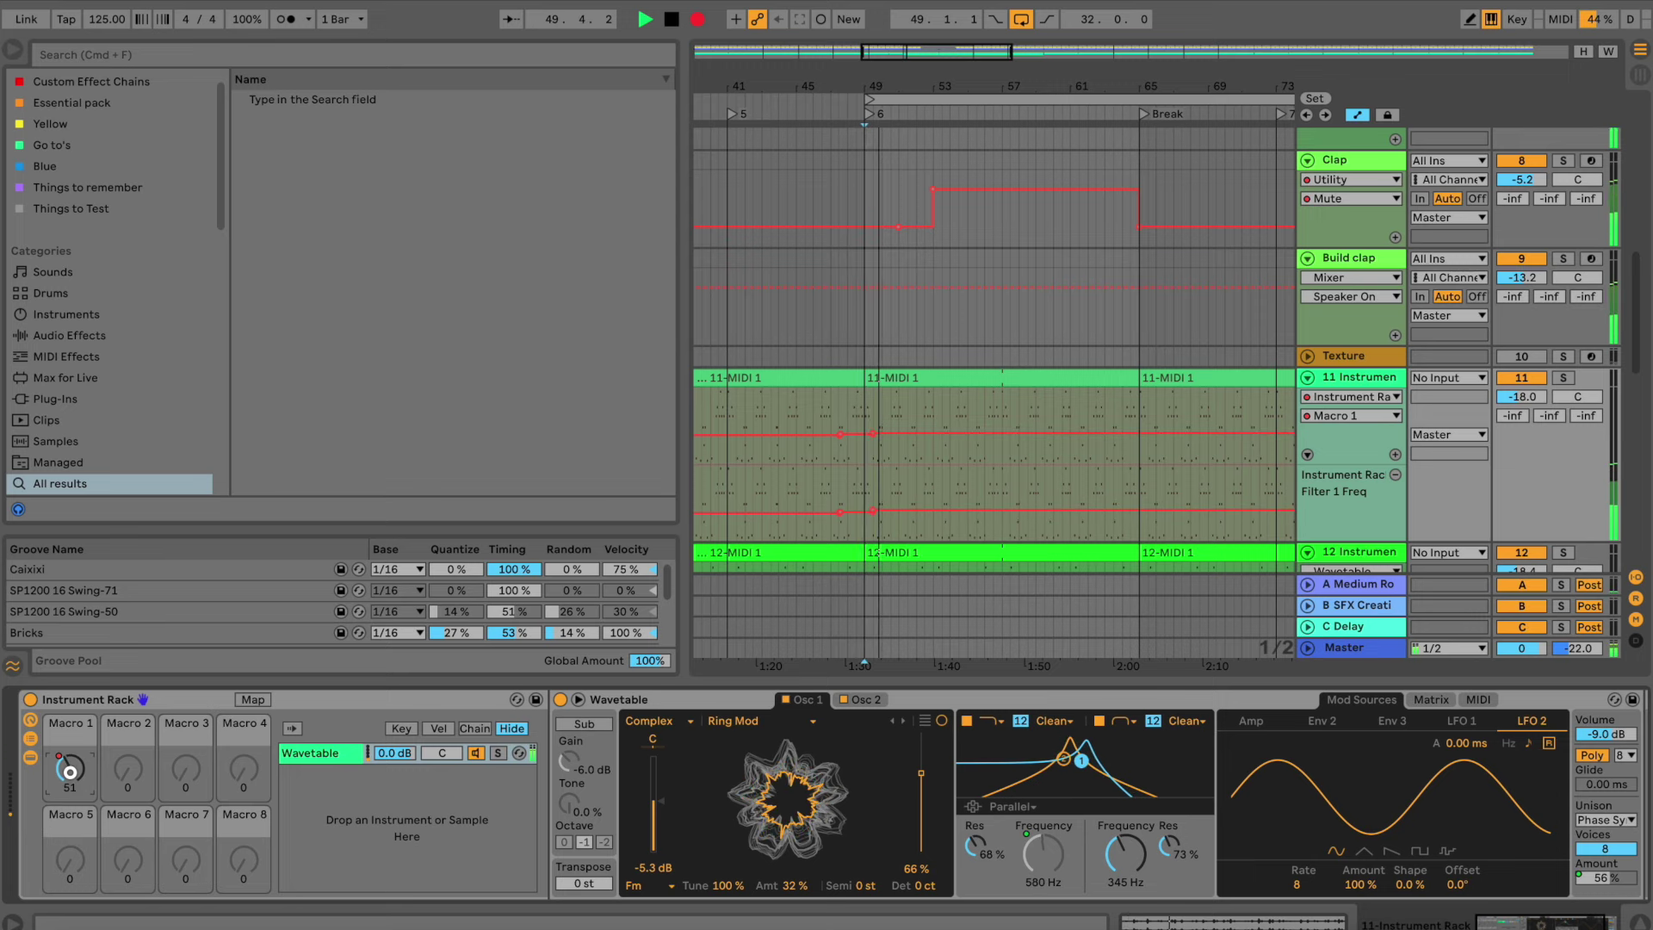
pyautogui.moveTo(70, 772); pyautogui.dragTo(70, 772)
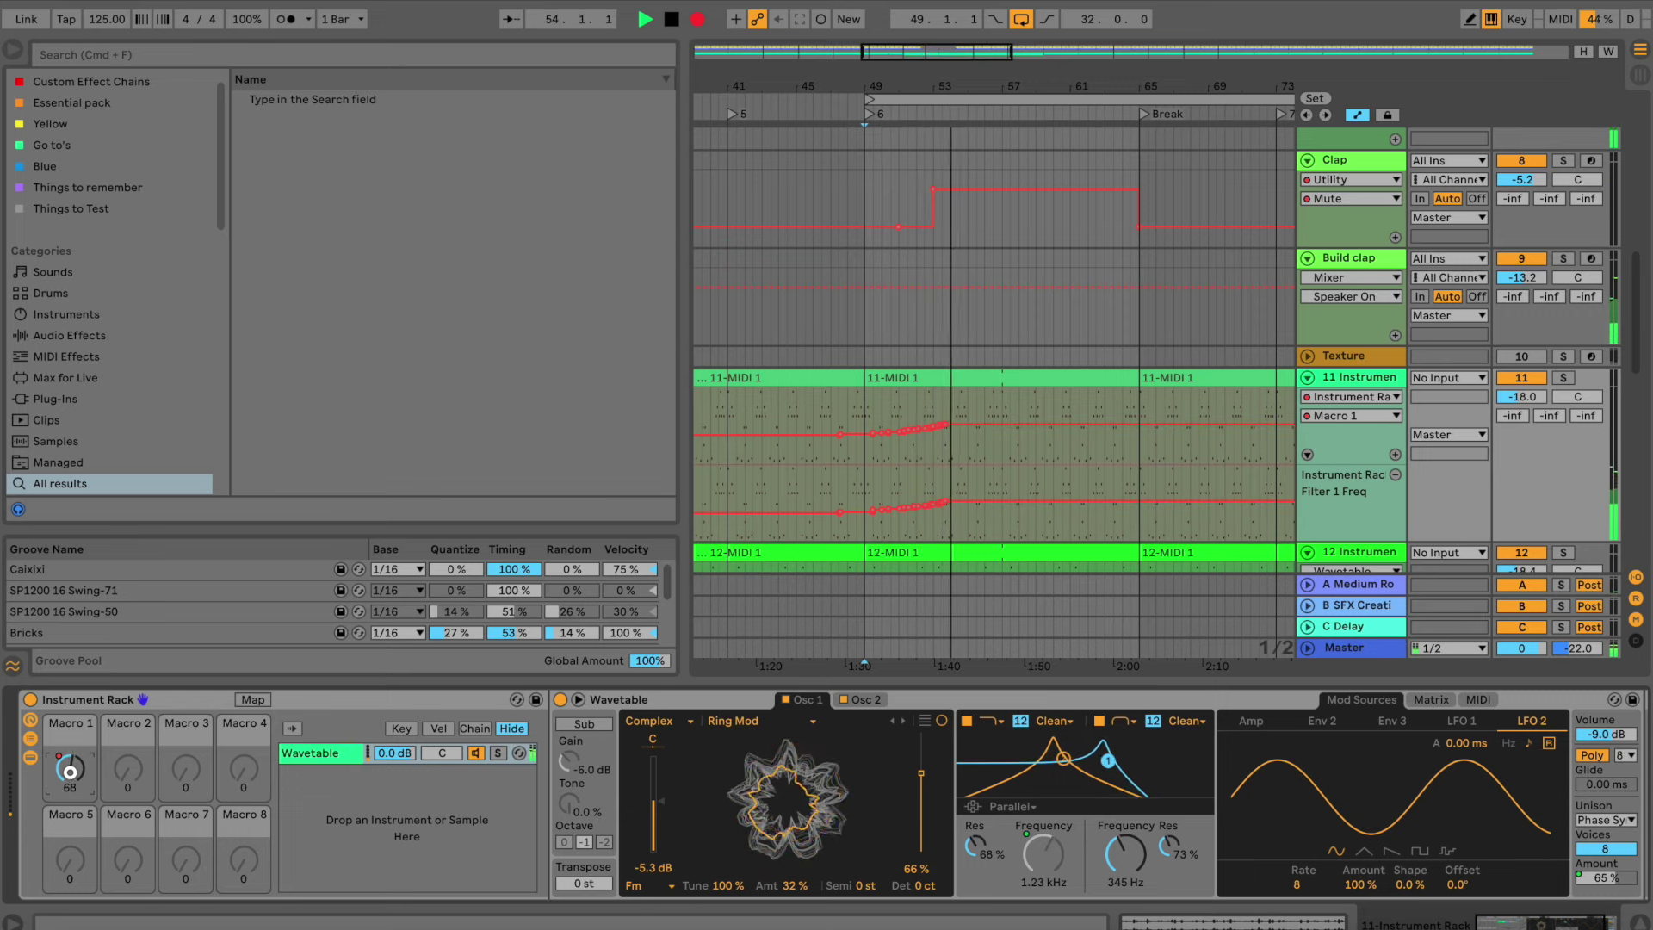
pyautogui.moveTo(70, 773); pyautogui.dragTo(69, 772)
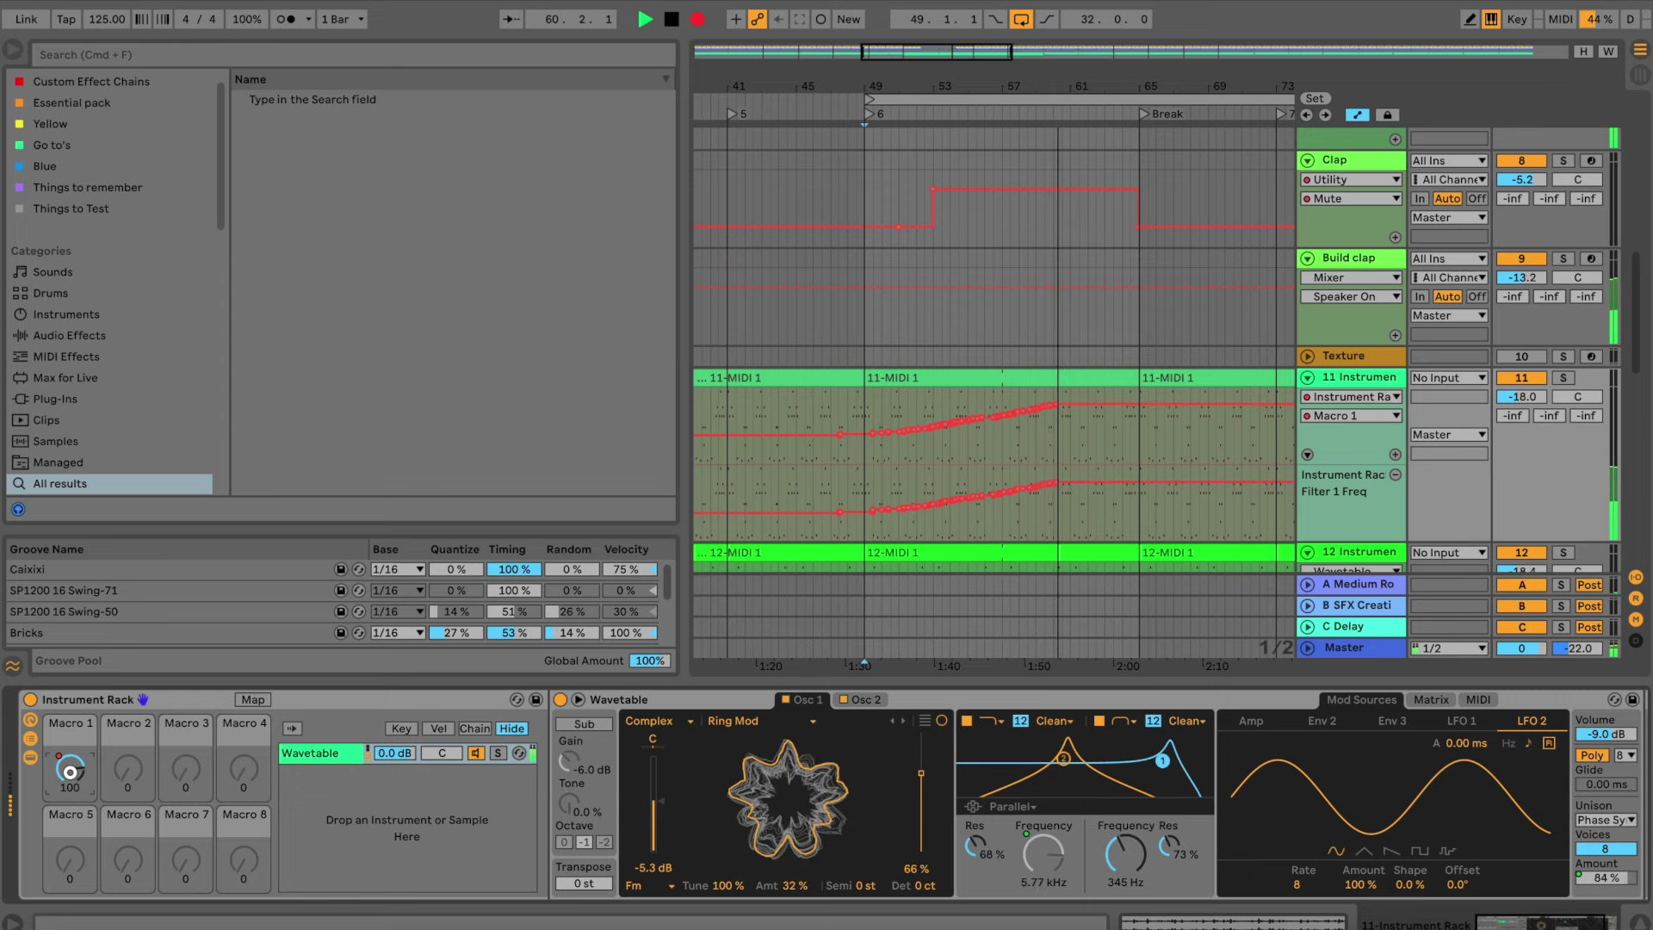
pyautogui.moveTo(70, 772); pyautogui.dragTo(70, 774)
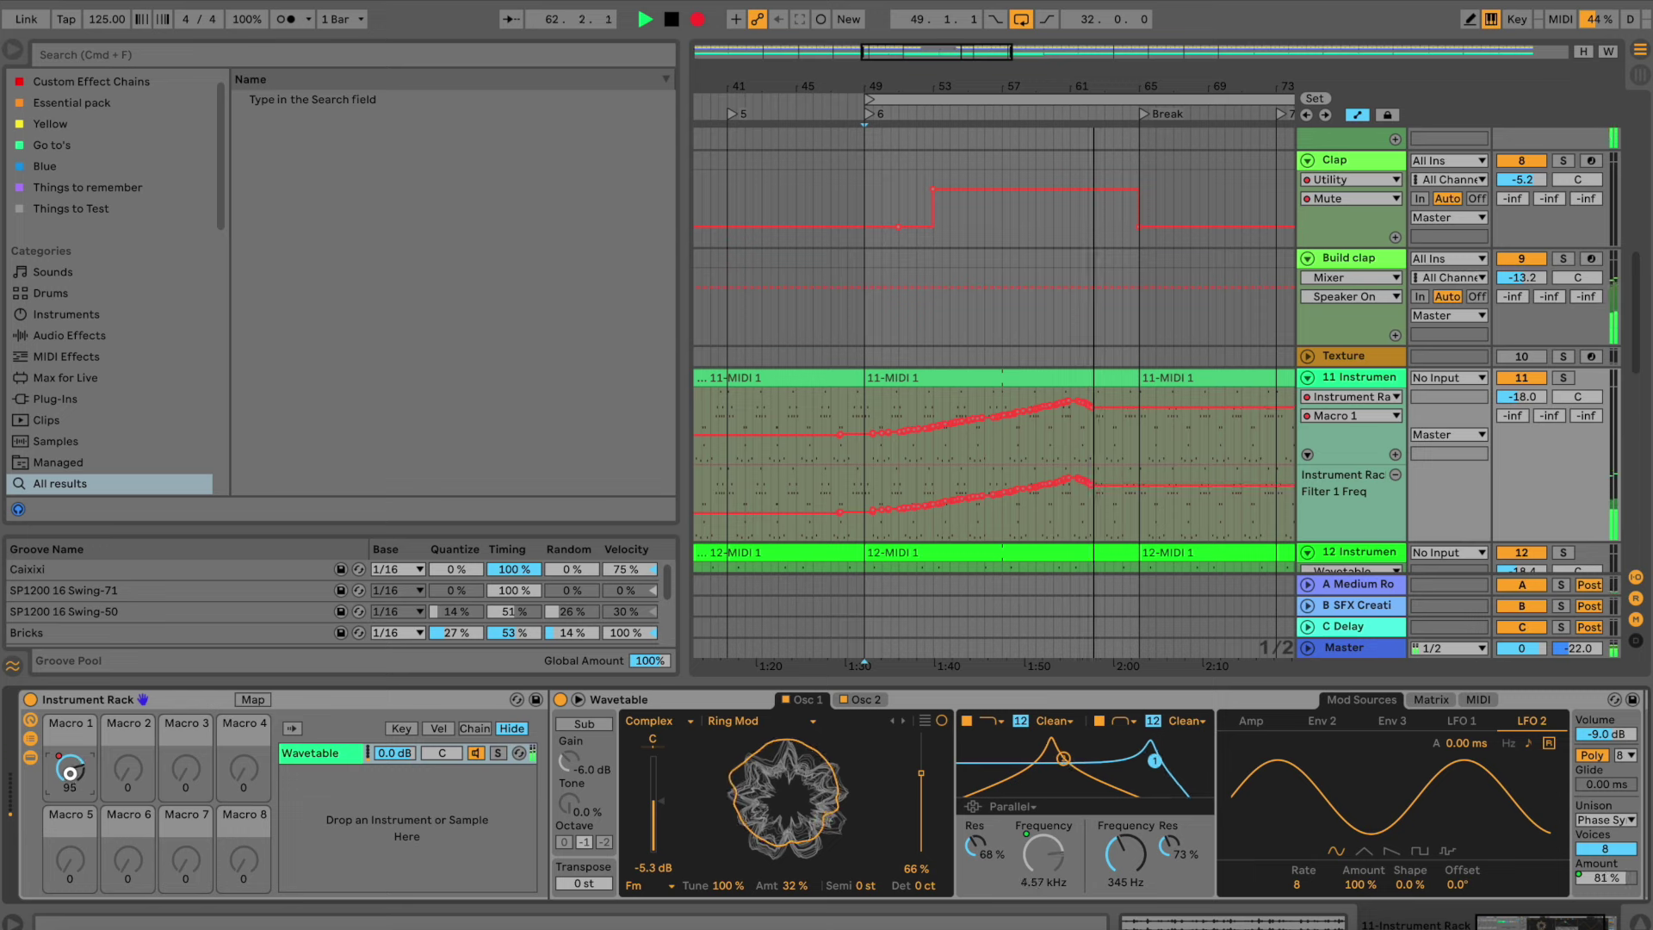
pyautogui.moveTo(70, 772); pyautogui.dragTo(71, 775)
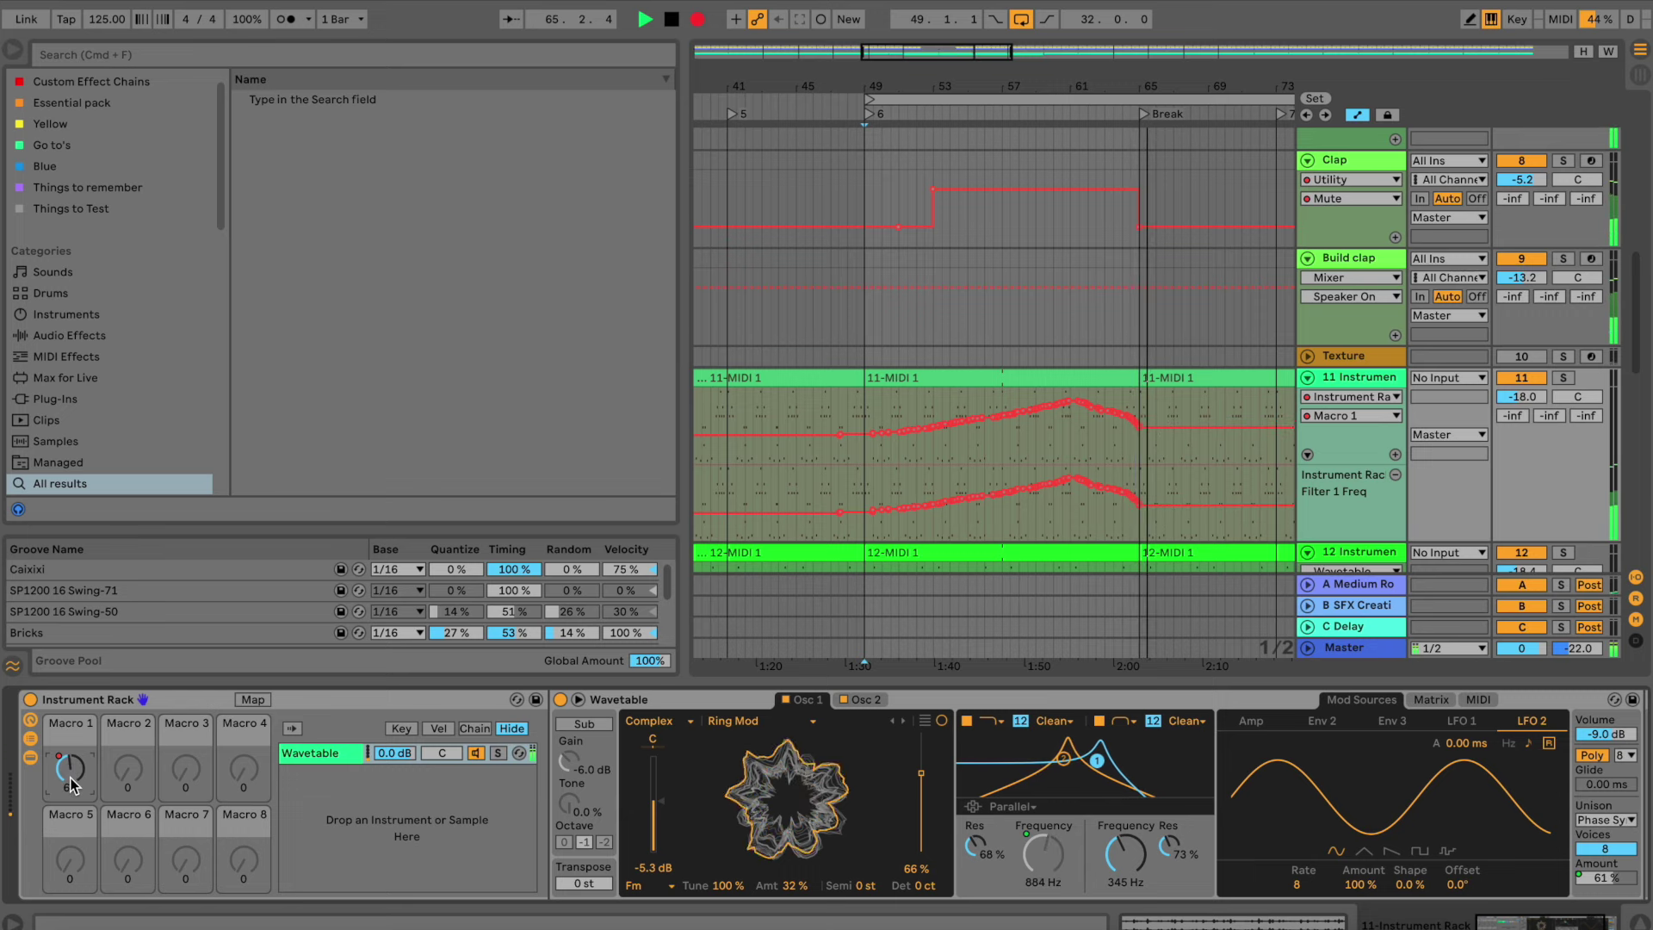
pyautogui.click(698, 21)
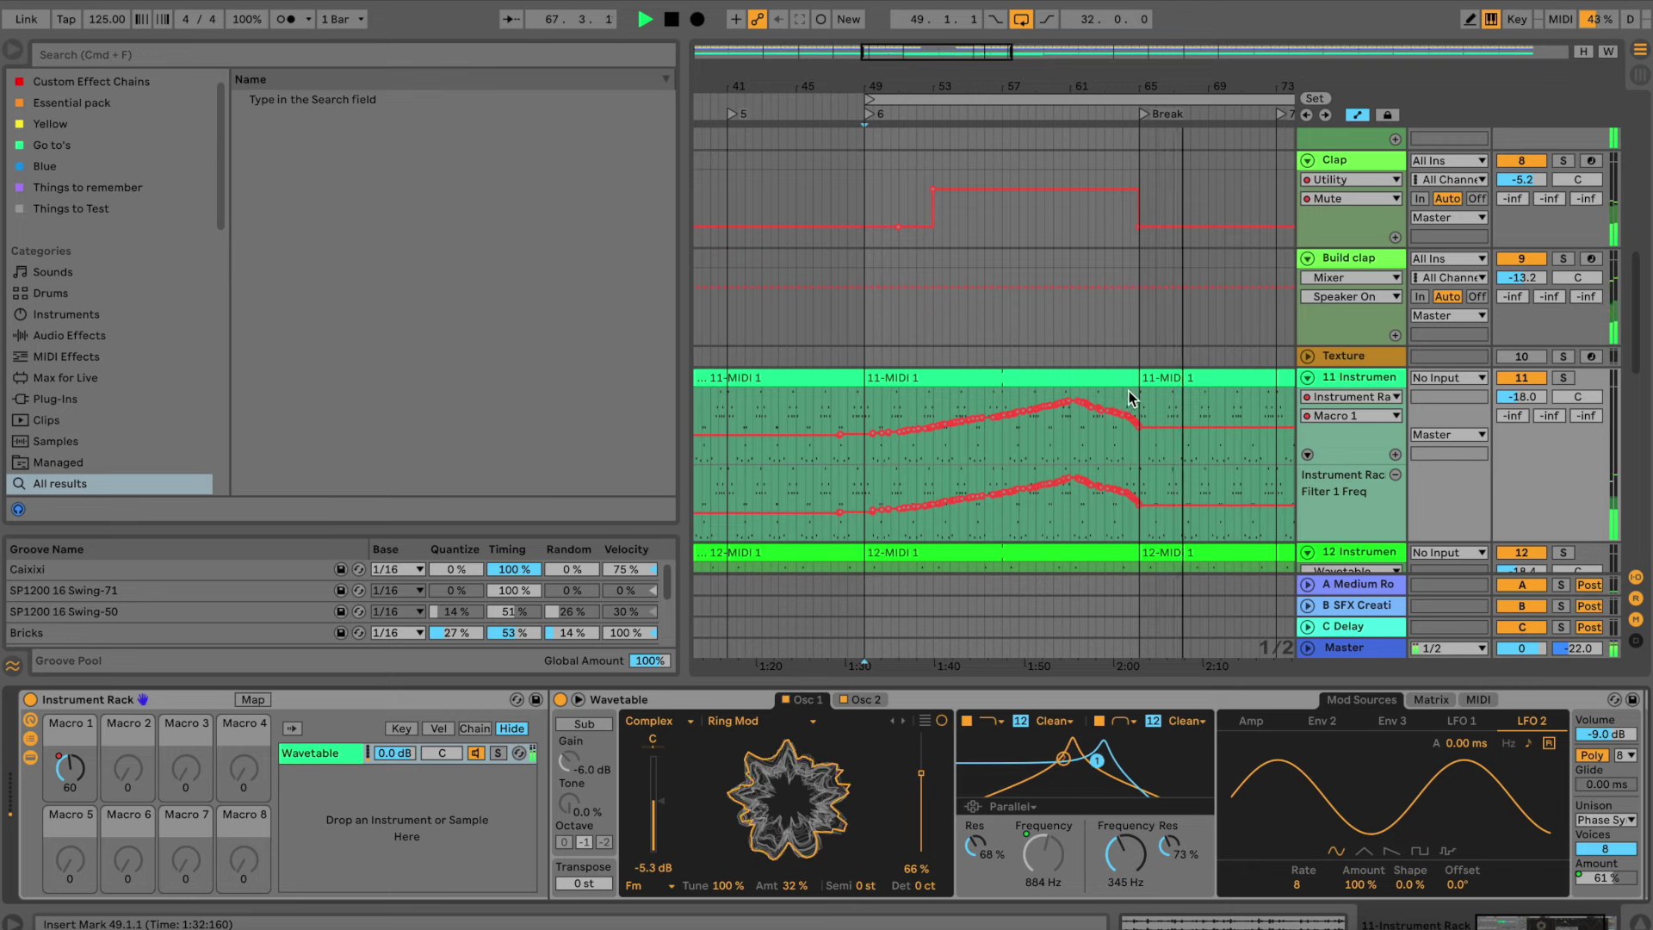
# Solo track 12, show its device chain and stop playback
pyautogui.scroll(-2, 1128, 392)
pyautogui.scroll(-3, 1128, 387)
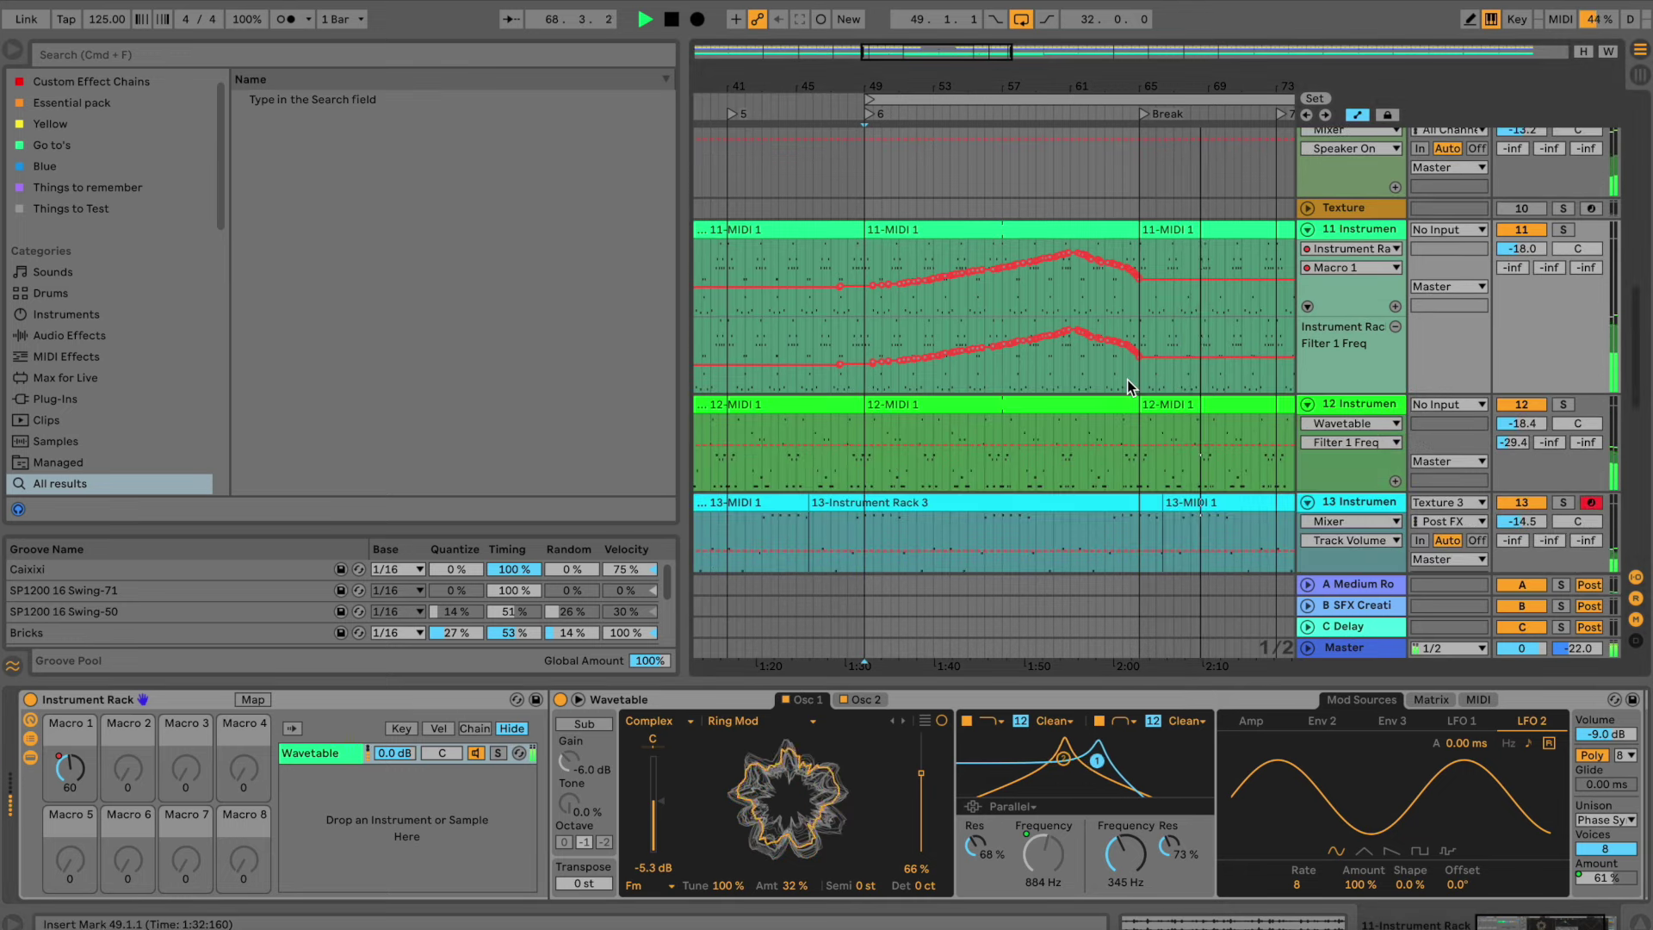
pyautogui.click(1561, 405)
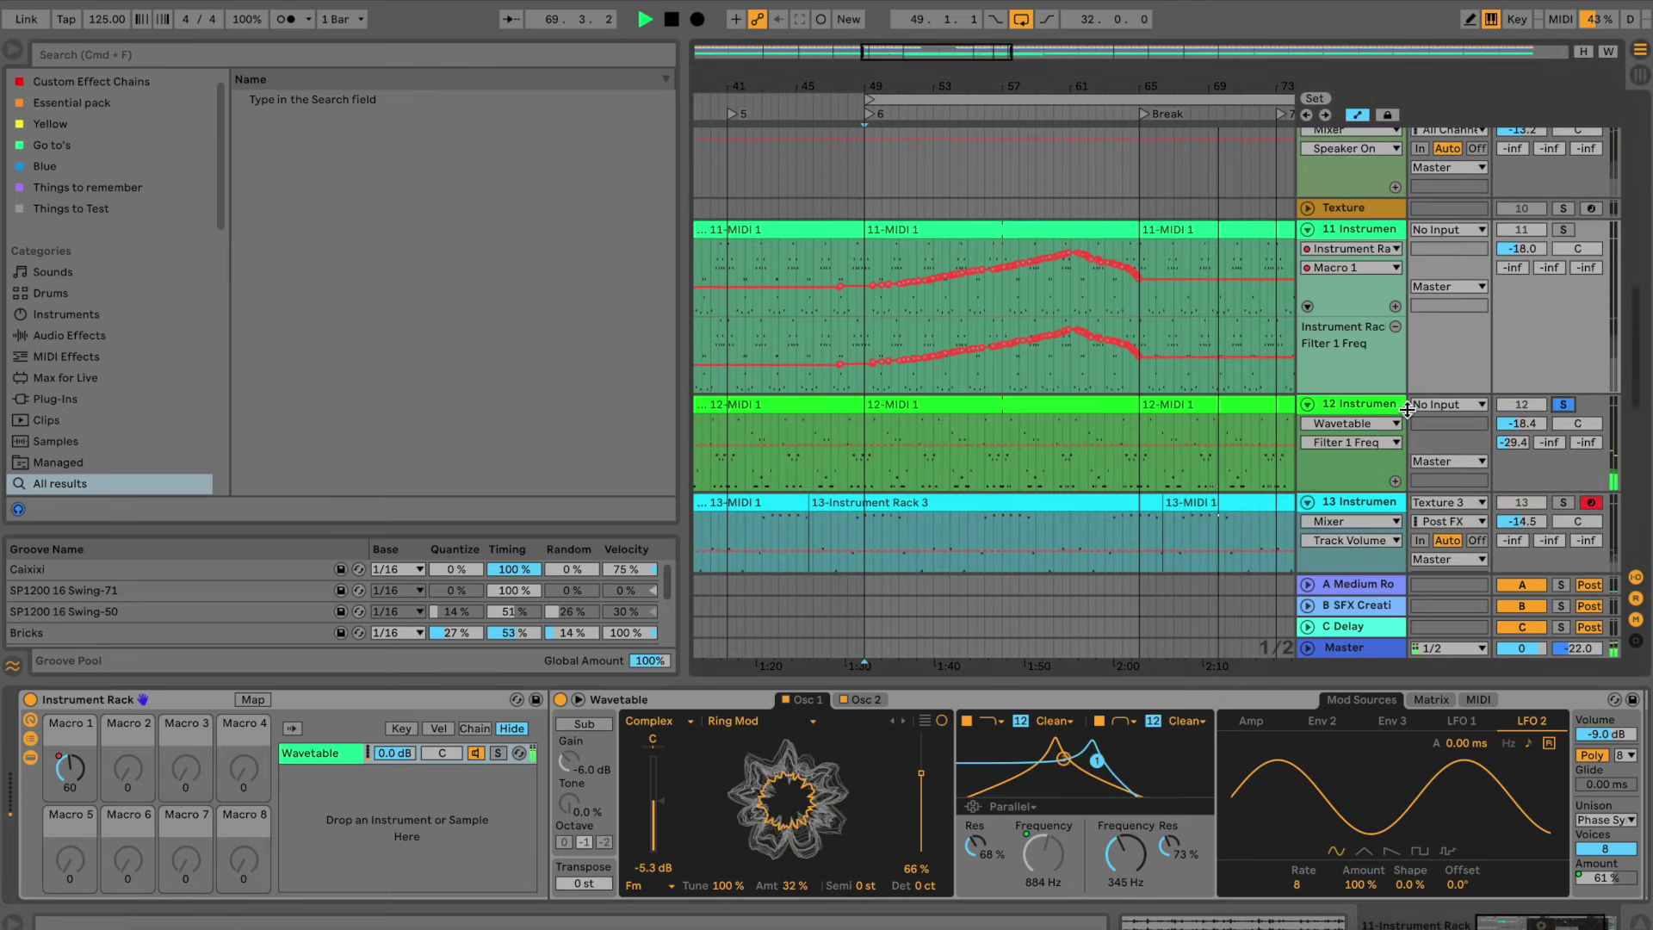
pyautogui.click(1362, 405)
pyautogui.press('space')
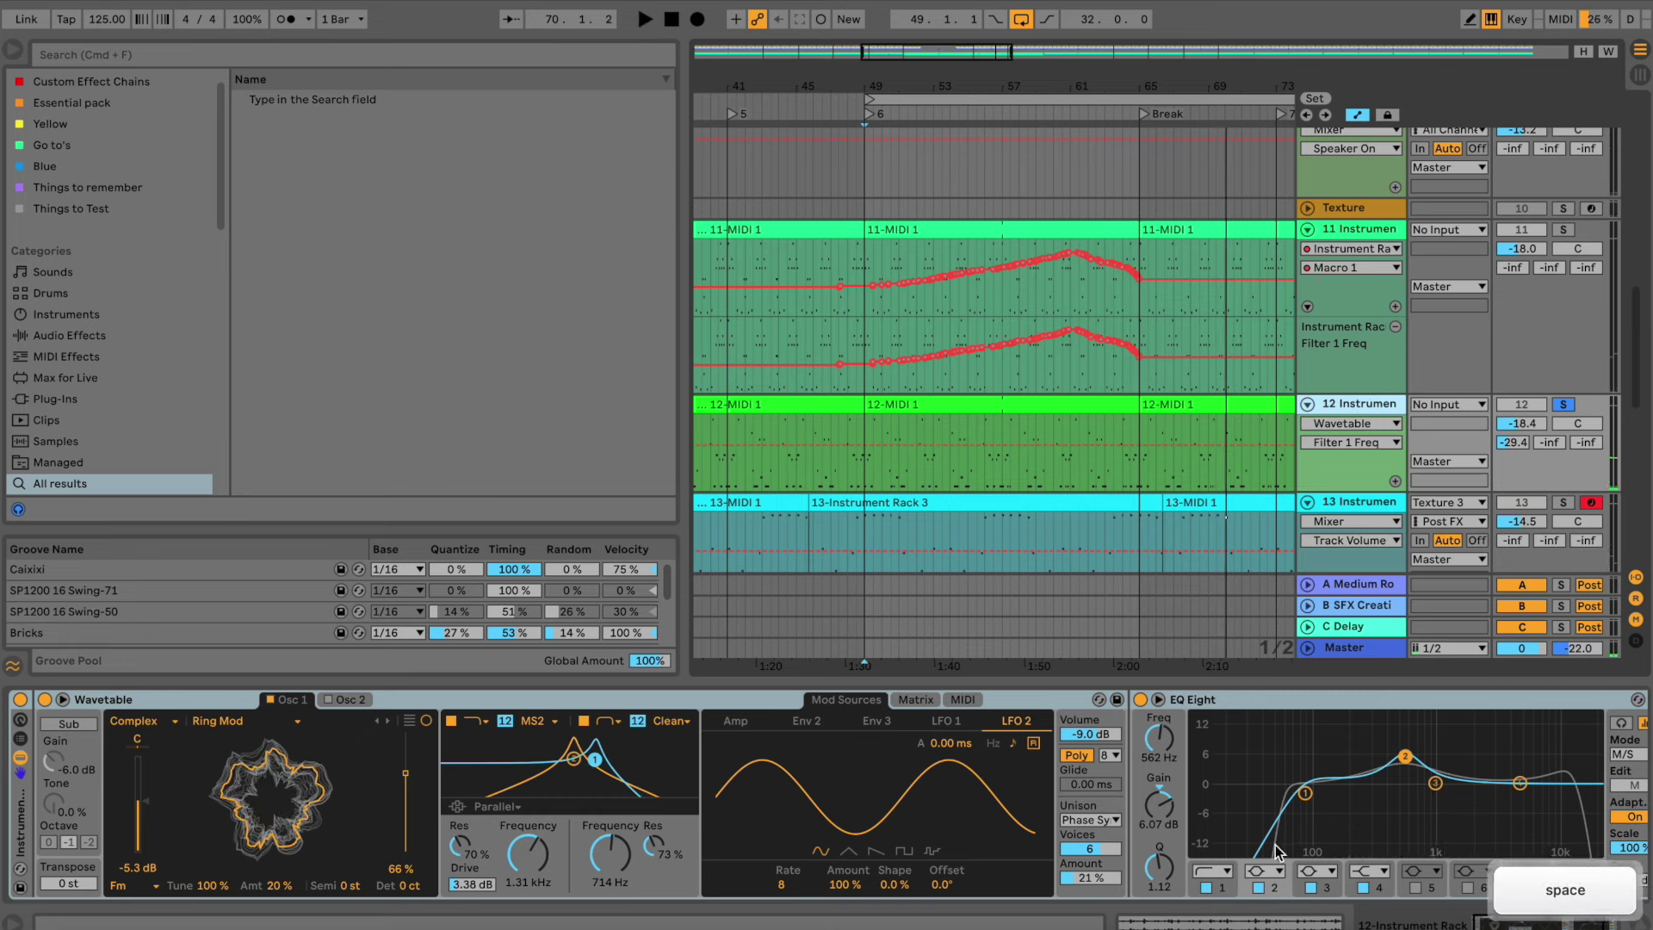
# Audition Unison Amount changes on track 12's Wavetable during playback and set the amount to 22 %
pyautogui.press('space')
pyautogui.click(1085, 875)
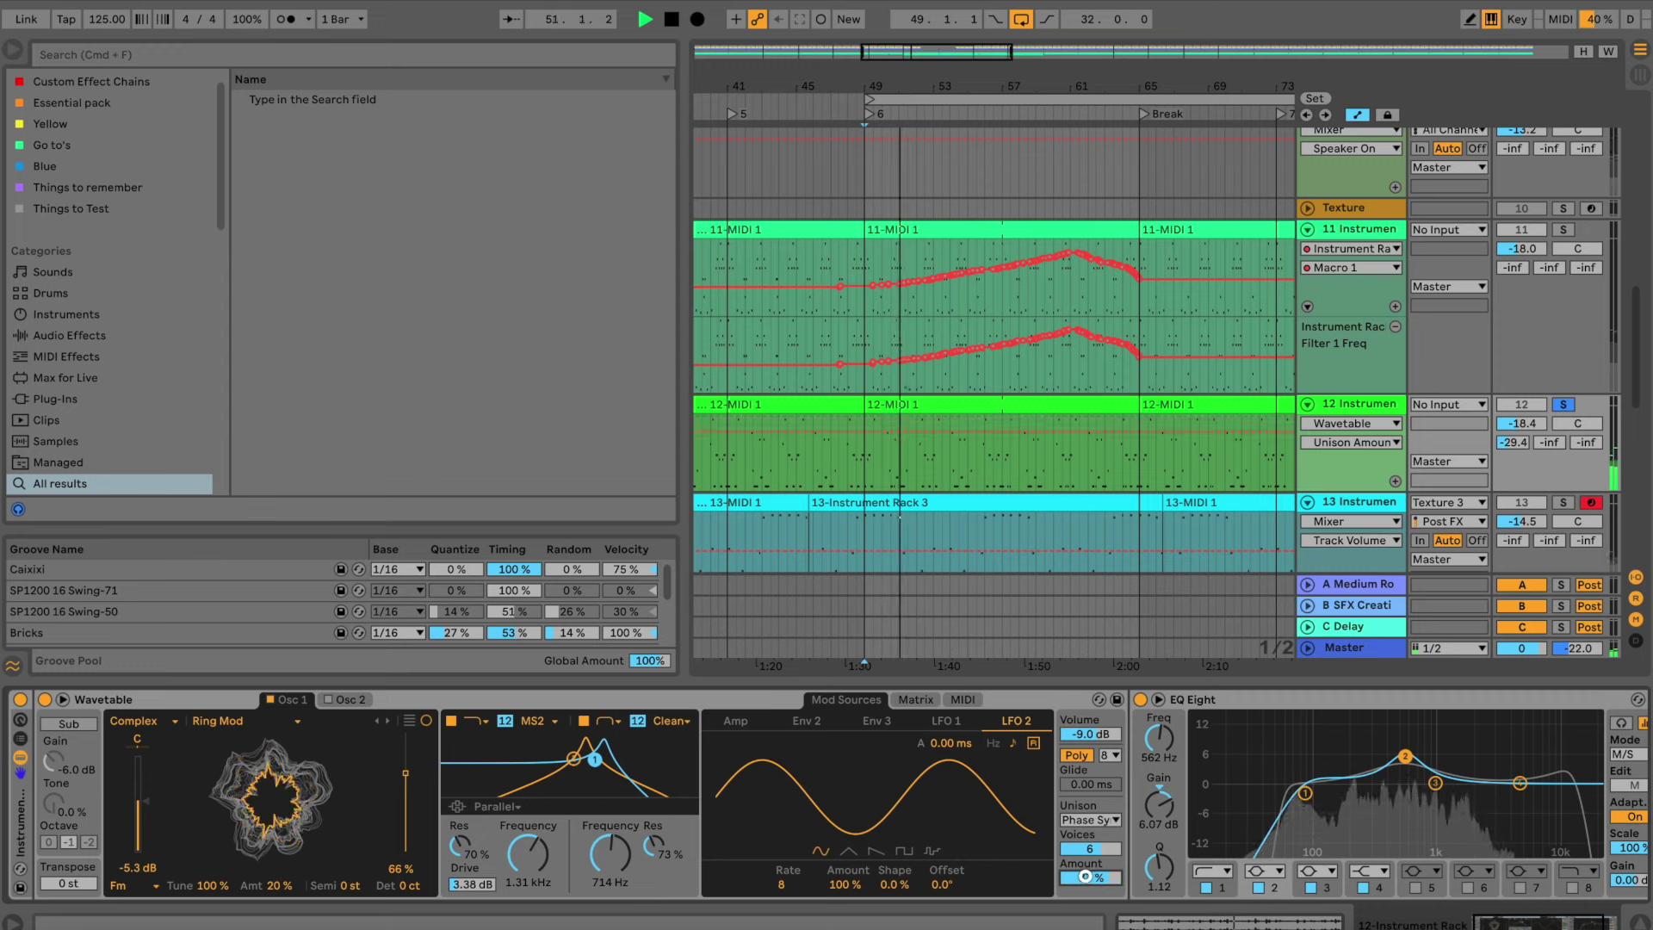
pyautogui.press('super')
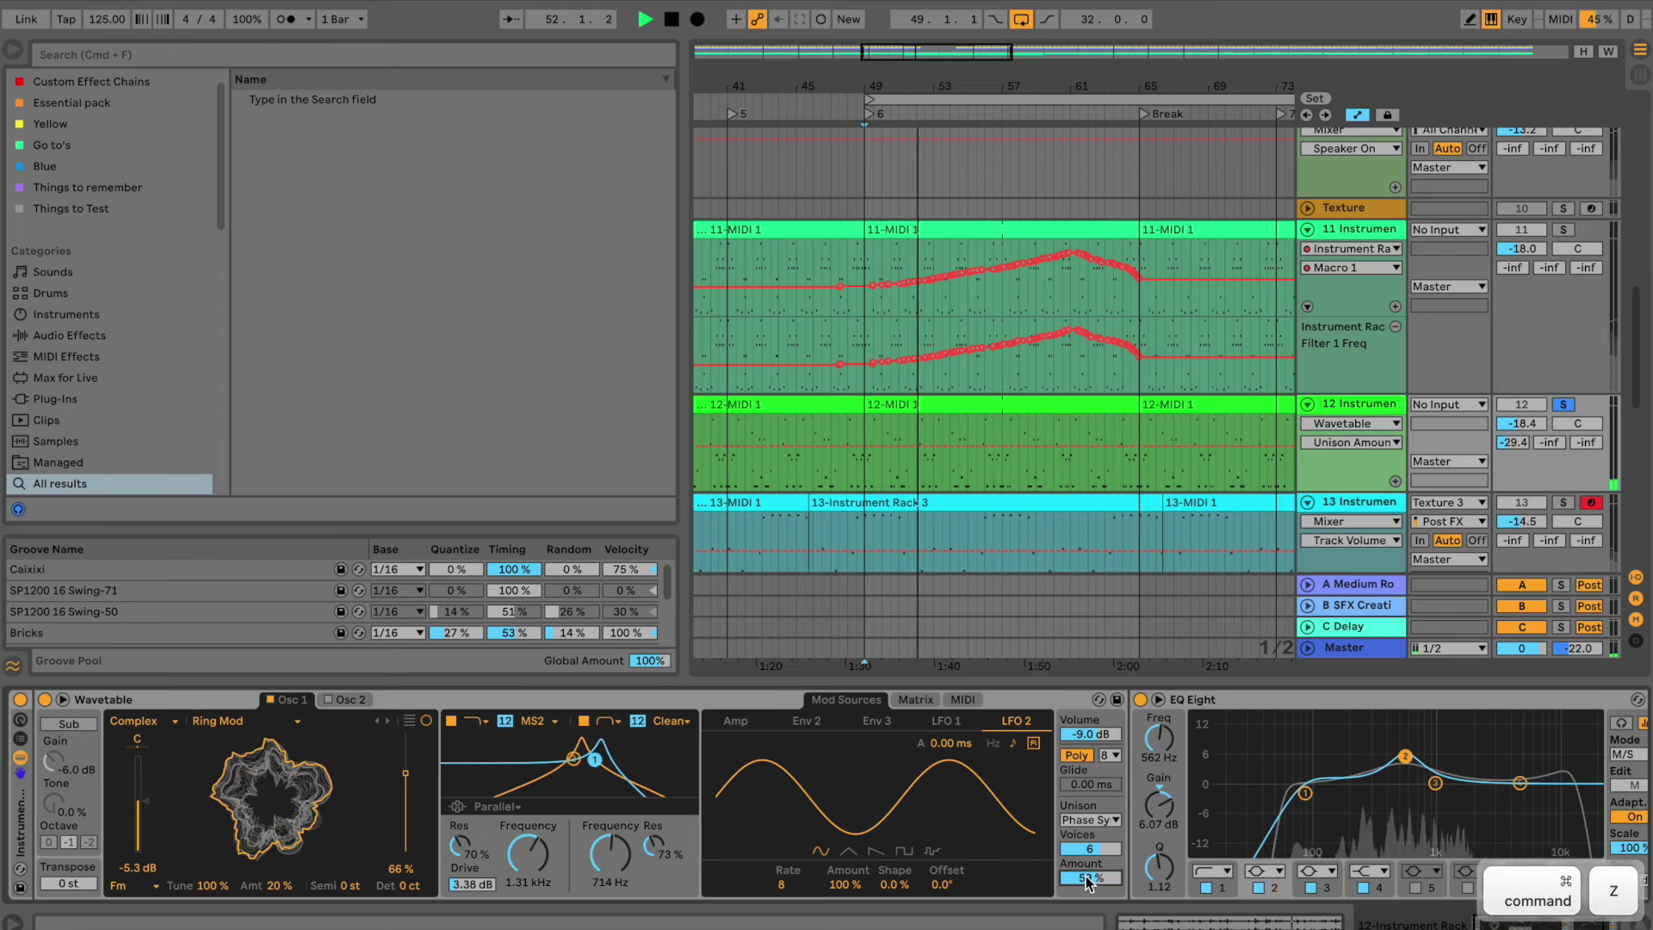
pyautogui.press('super')
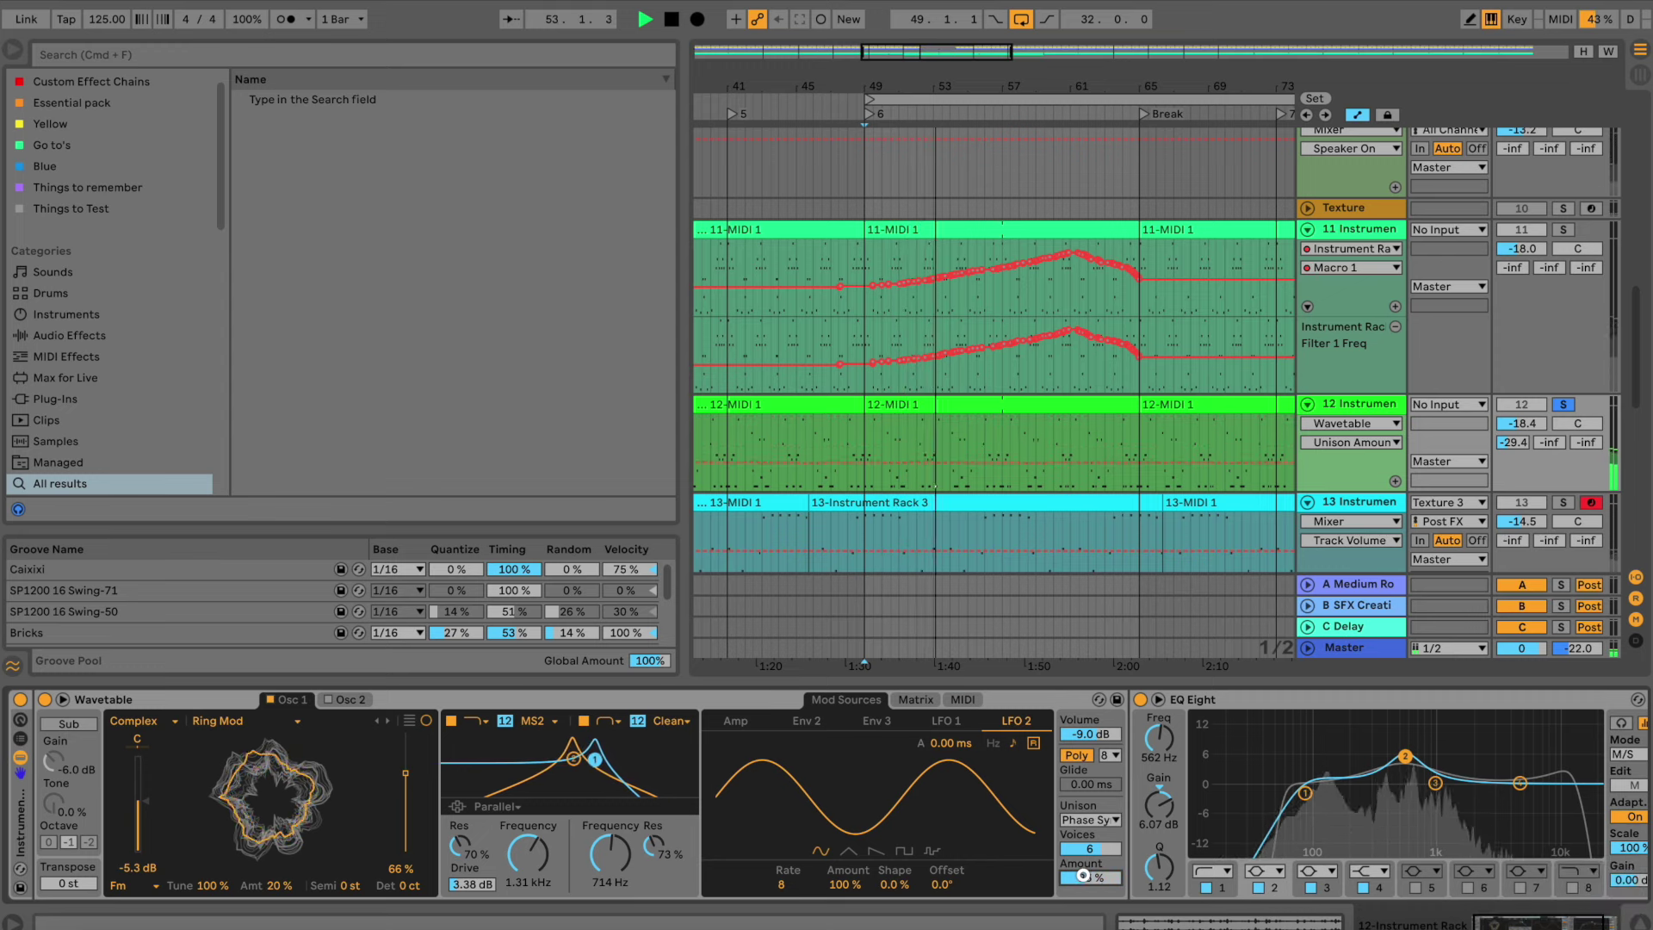
pyautogui.moveTo(1083, 874); pyautogui.dragTo(1083, 877)
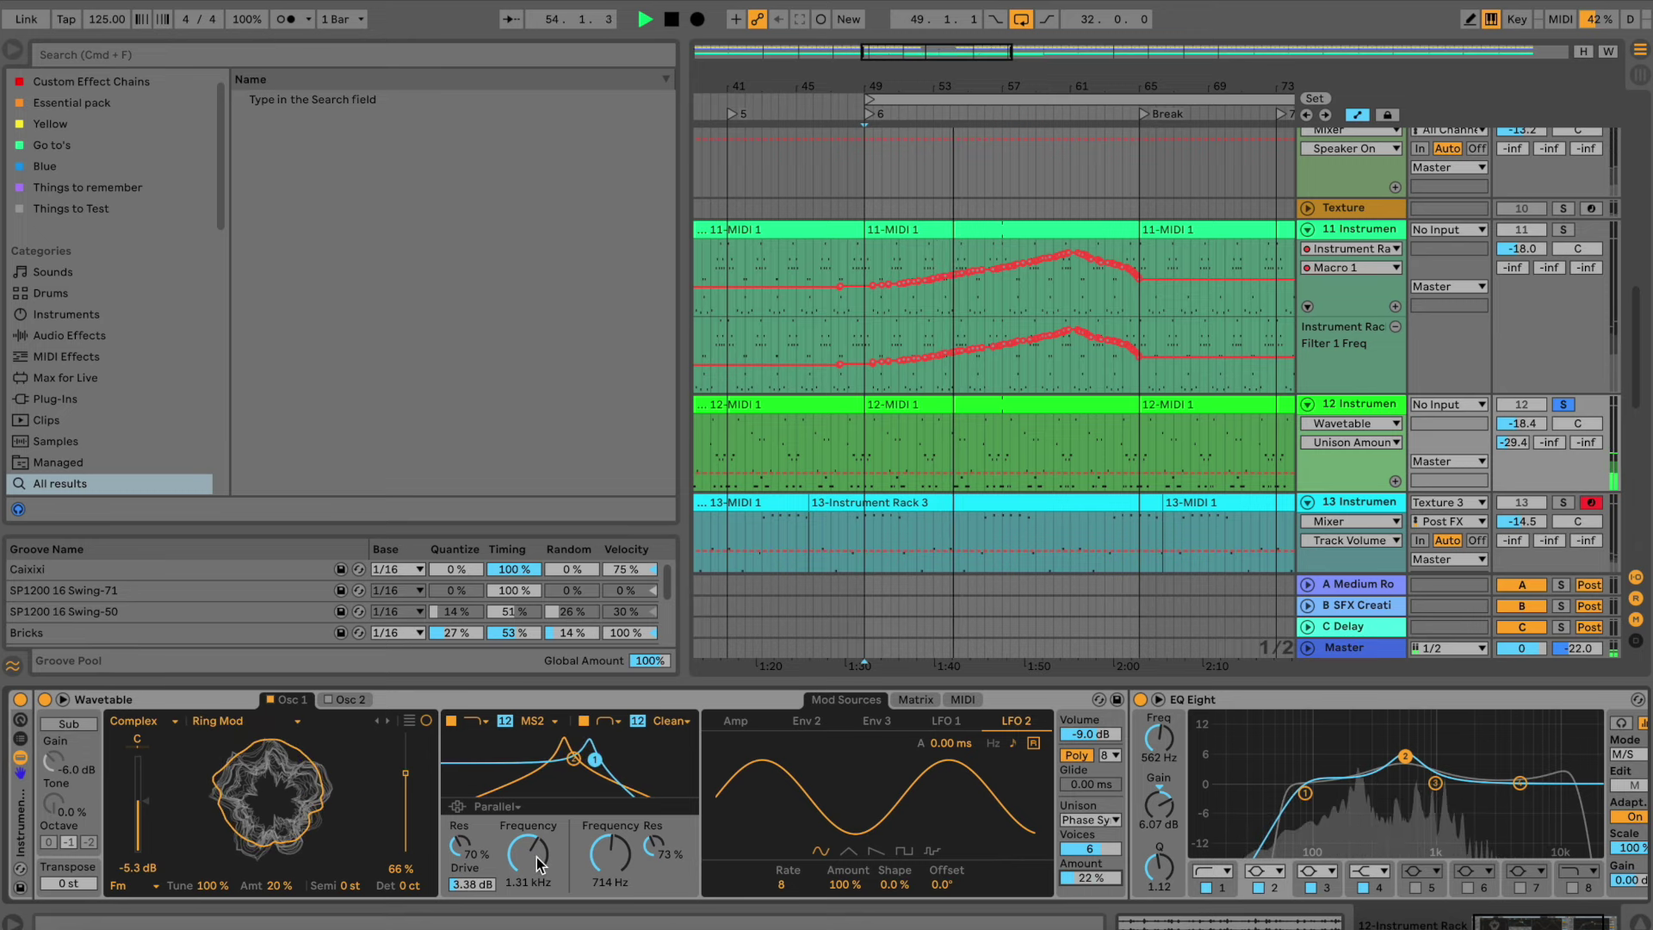
# Lower track 12's first filter frequency to about 606 Hz and draw its automation rising from bar 49 to about bar 63, returning by bar 65
pyautogui.moveTo(535, 856)
pyautogui.mouseDown()
pyautogui.moveTo(536, 823)
pyautogui.moveTo(536, 864)
pyautogui.mouseUp()
pyautogui.moveTo(864, 454); pyautogui.dragTo(1104, 426)
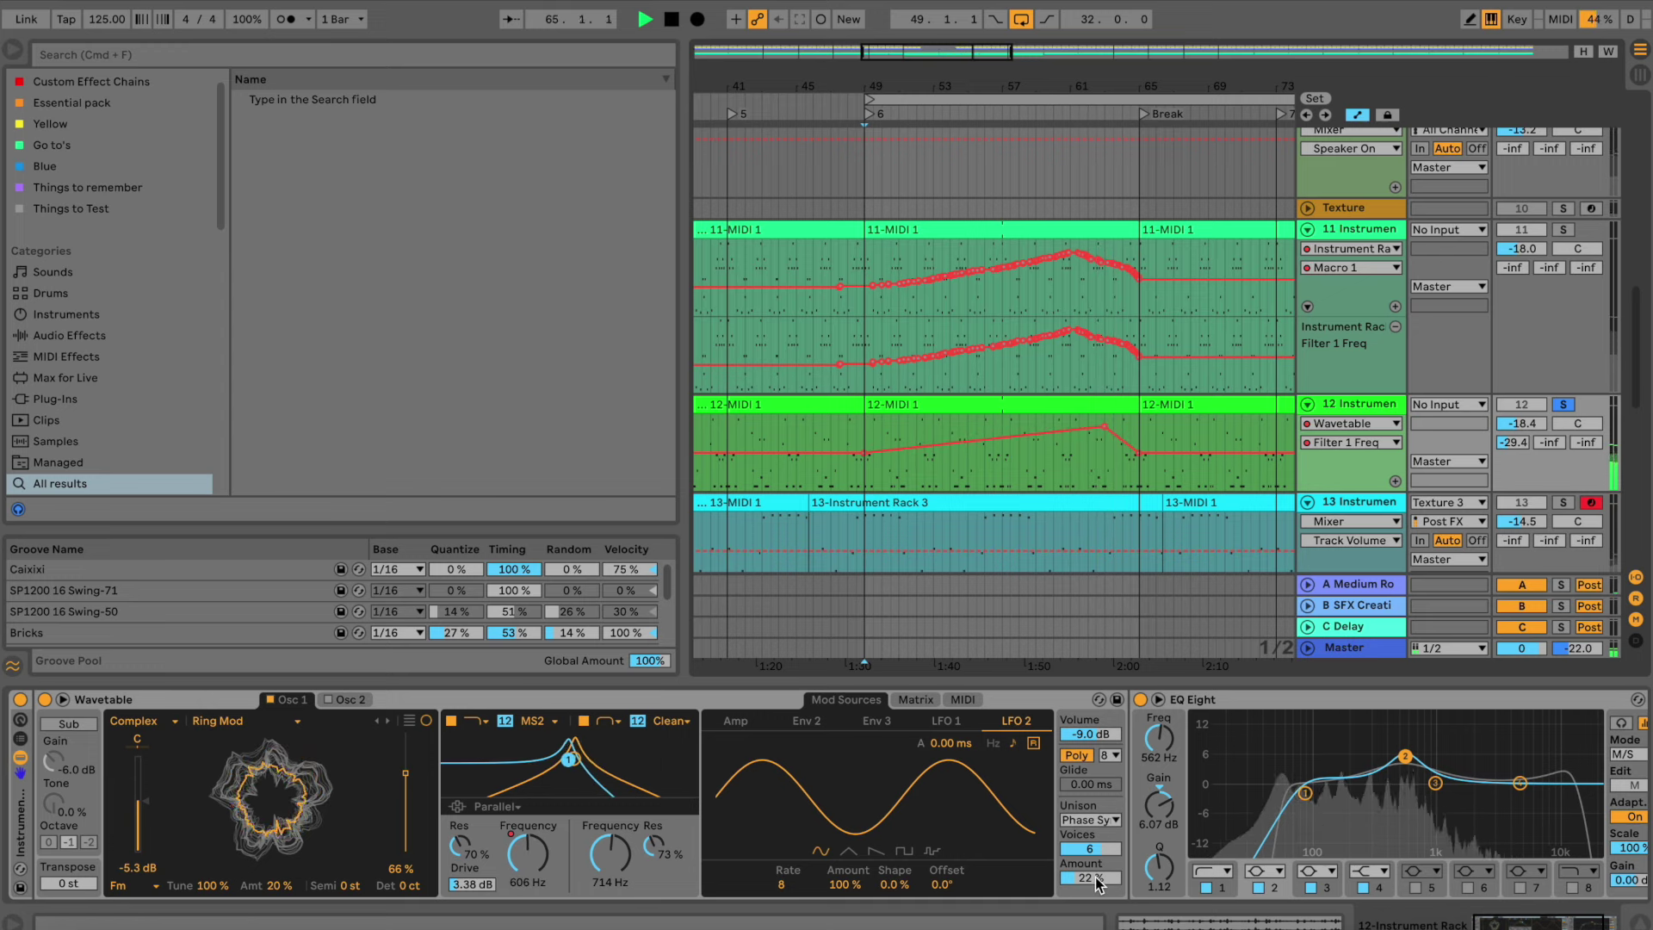
# Automate track 12's Unison Amount from 24 % at bar 49 to 70 % near bar 63, falling by bar 65, and copy that ramp from its own lane
pyautogui.moveTo(1098, 884); pyautogui.dragTo(1099, 878)
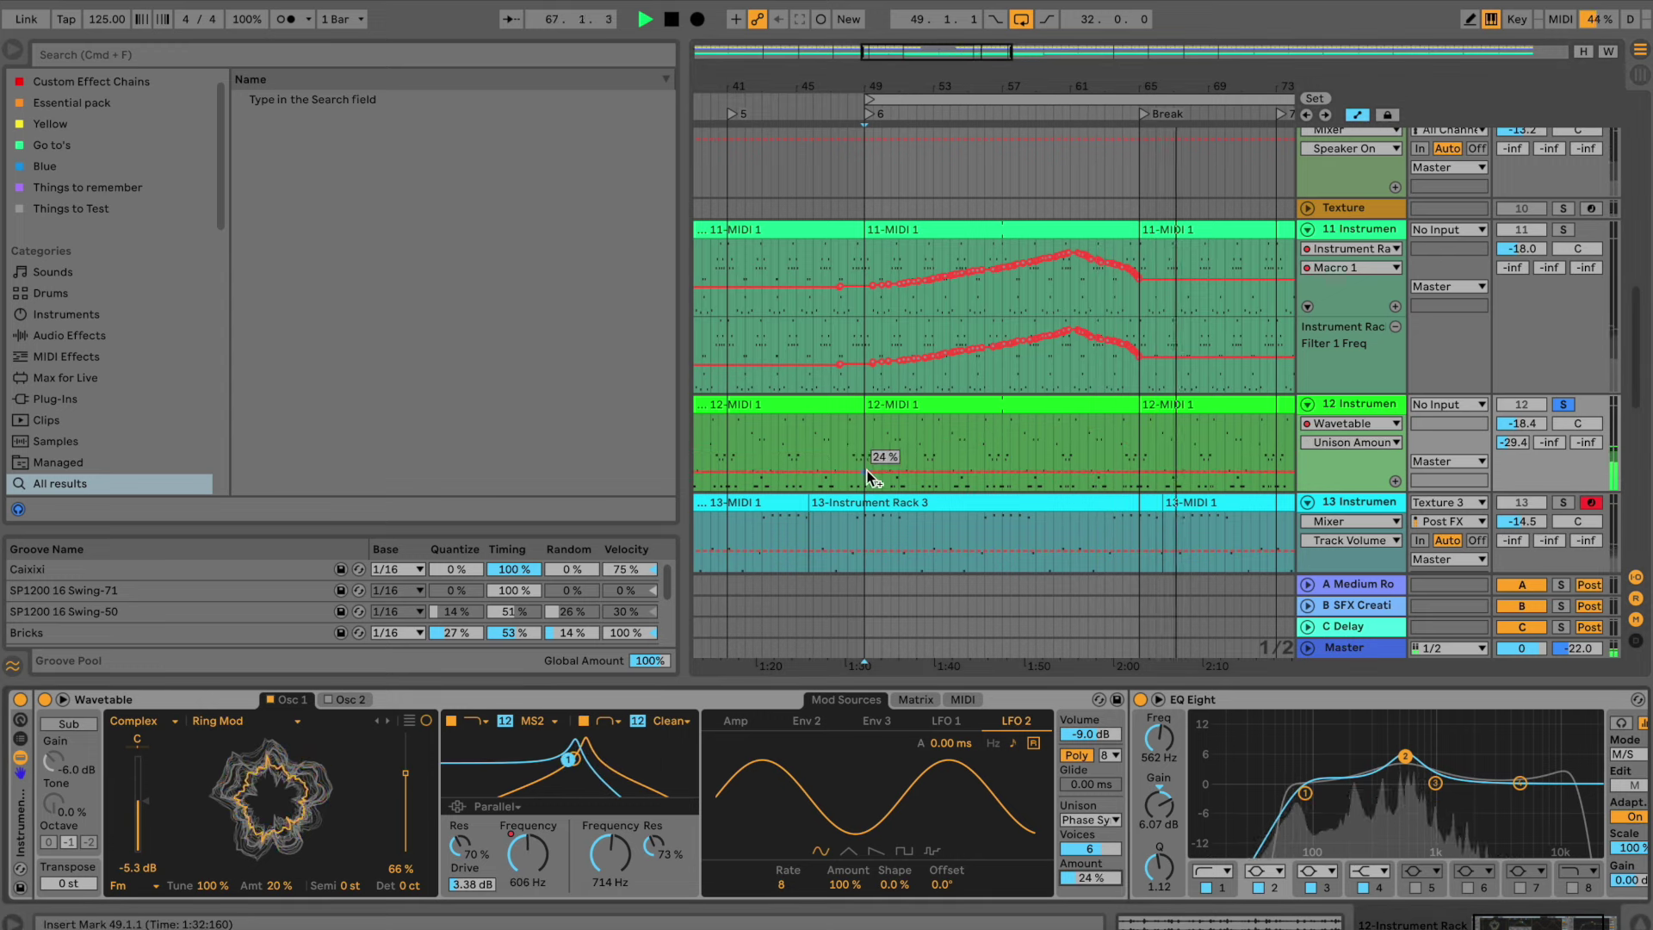
pyautogui.moveTo(1111, 472); pyautogui.dragTo(1114, 438)
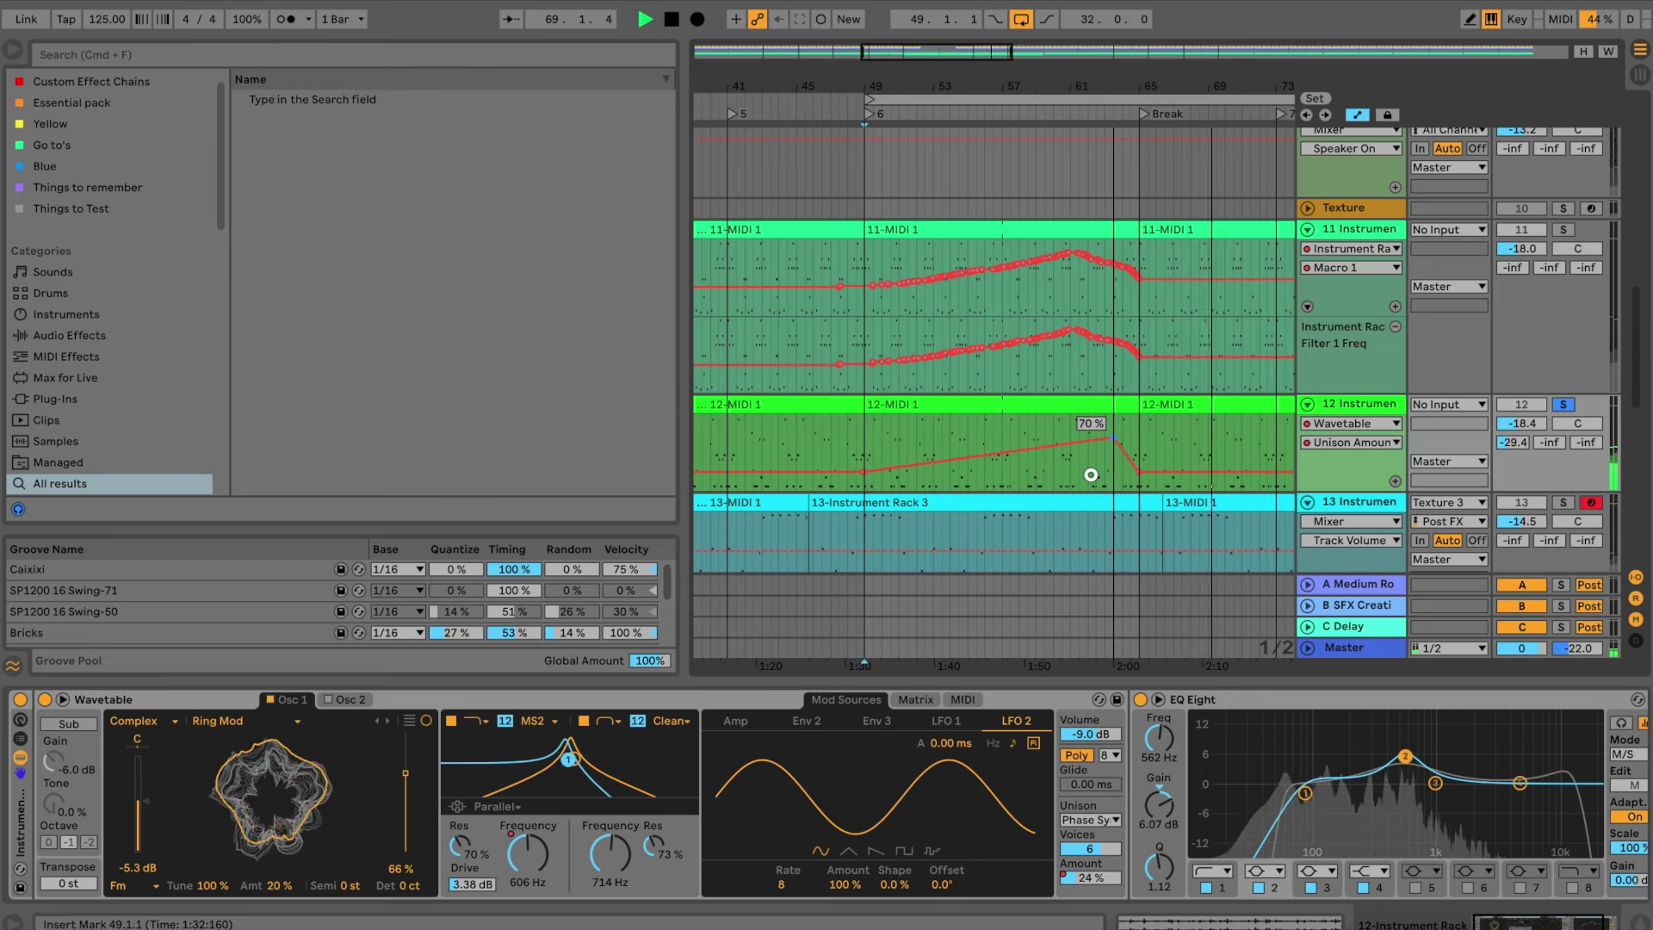
pyautogui.click(1395, 481)
pyautogui.moveTo(864, 507); pyautogui.dragTo(1138, 529)
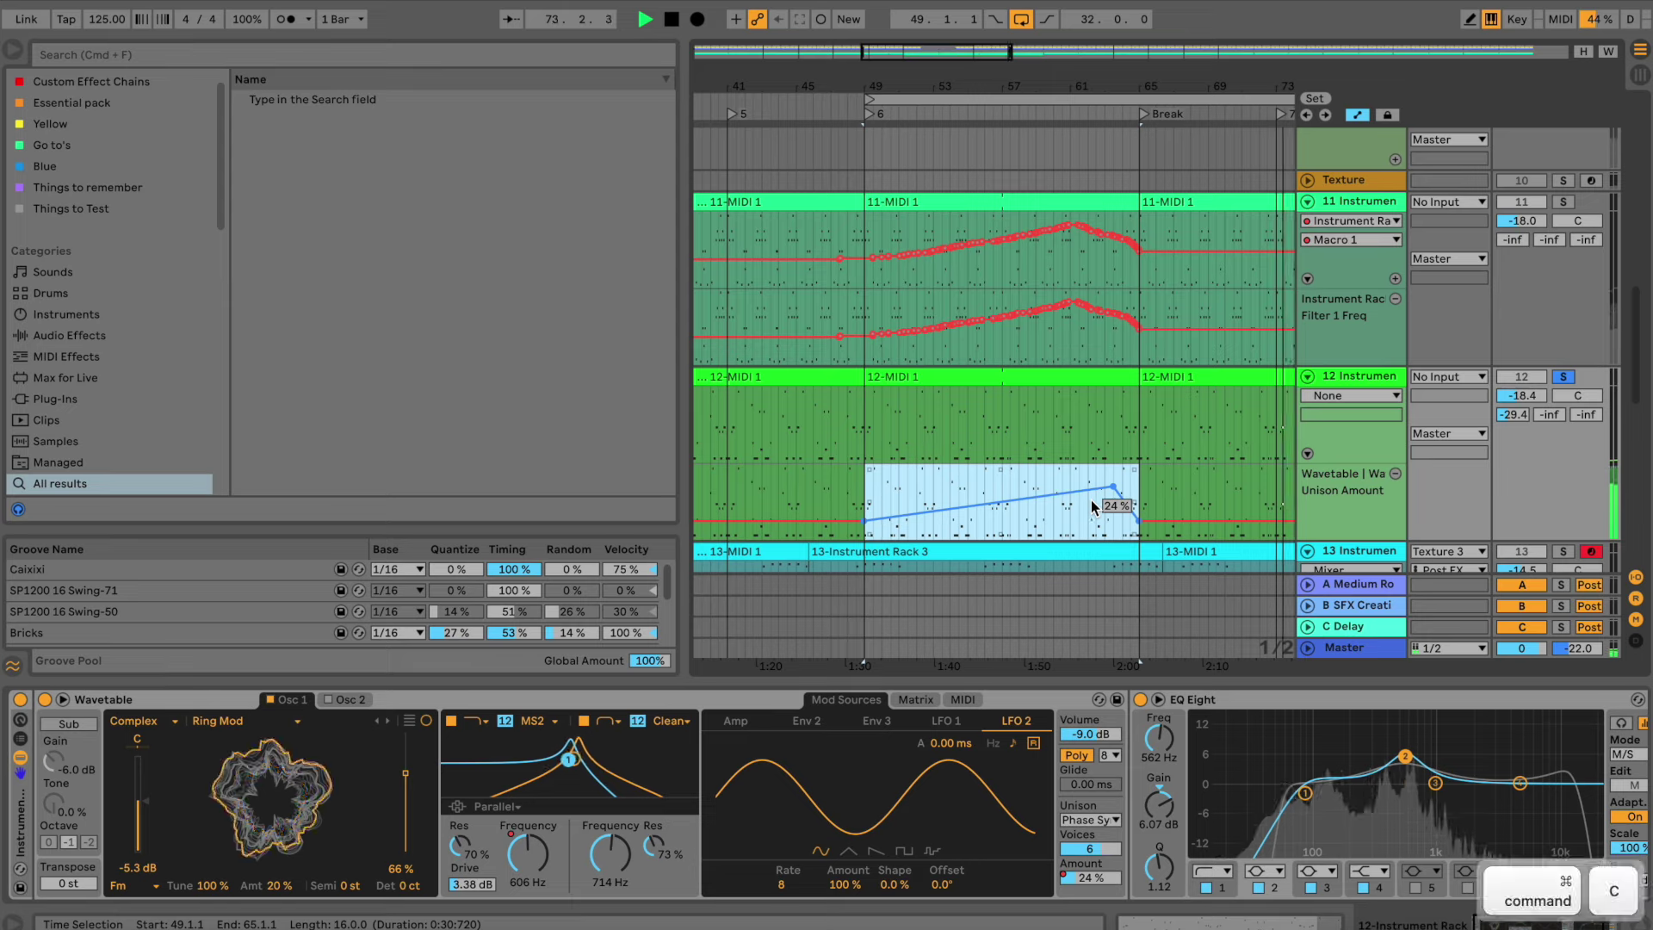
# Set the unison voices of track 12's Wavetable to 4 and stop playback
pyautogui.moveTo(1079, 848); pyautogui.dragTo(1078, 850)
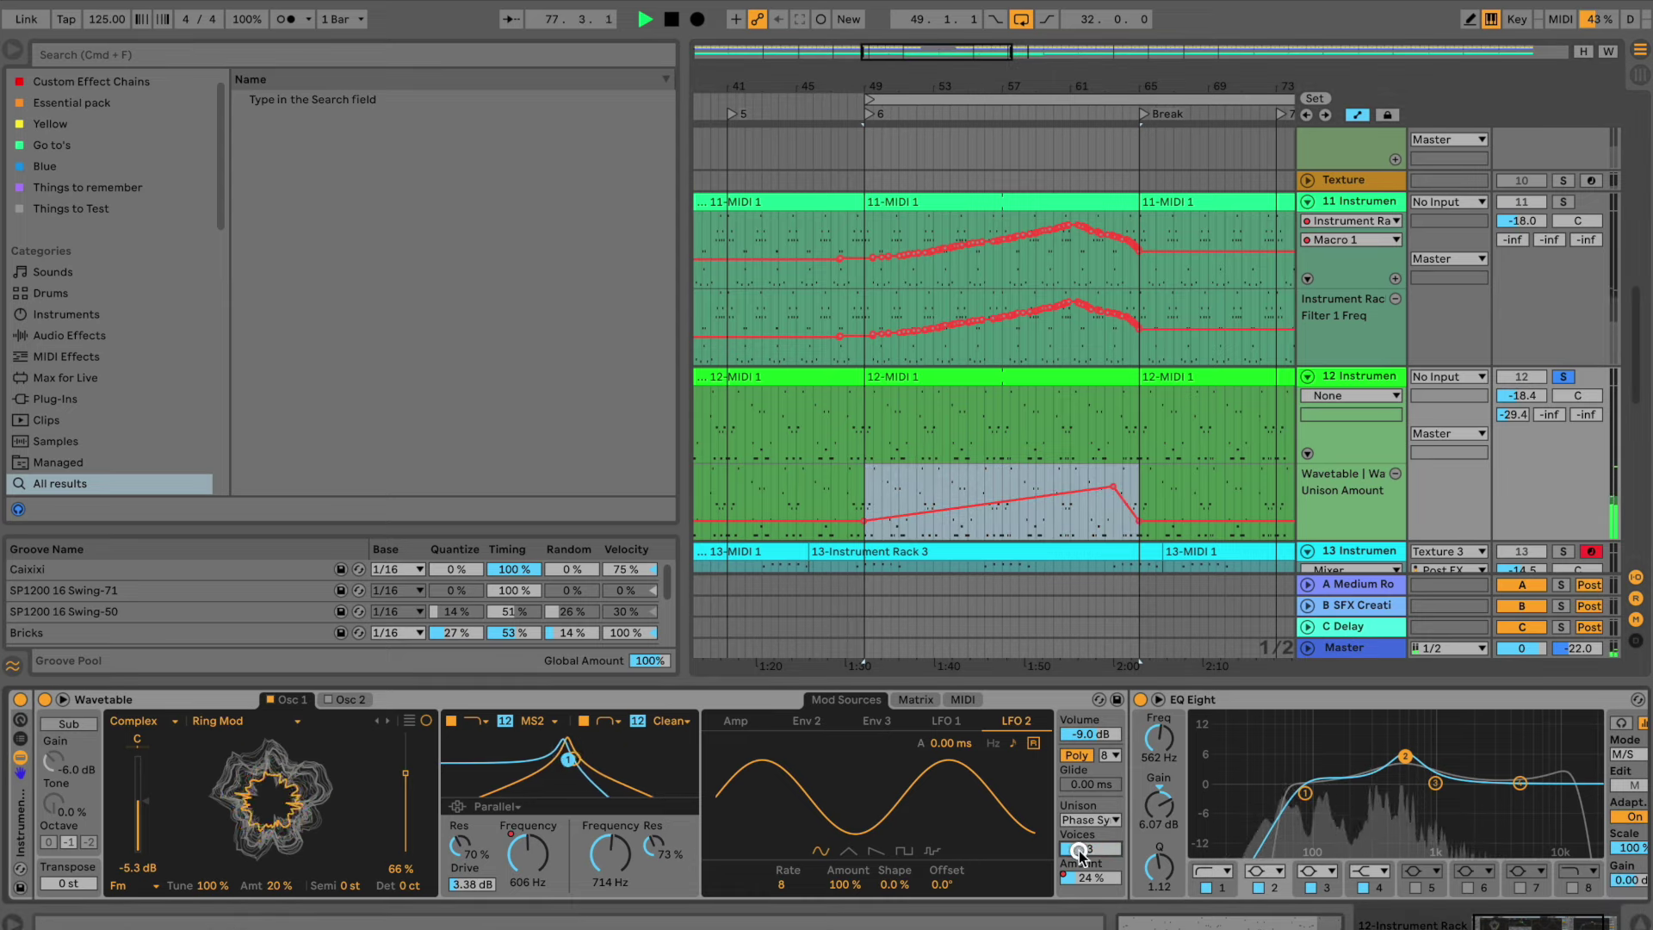
pyautogui.click(1078, 849)
pyautogui.press('space')
# Solo track 13, show its device chain and play it from bar 49
pyautogui.scroll(-3, 1236, 400)
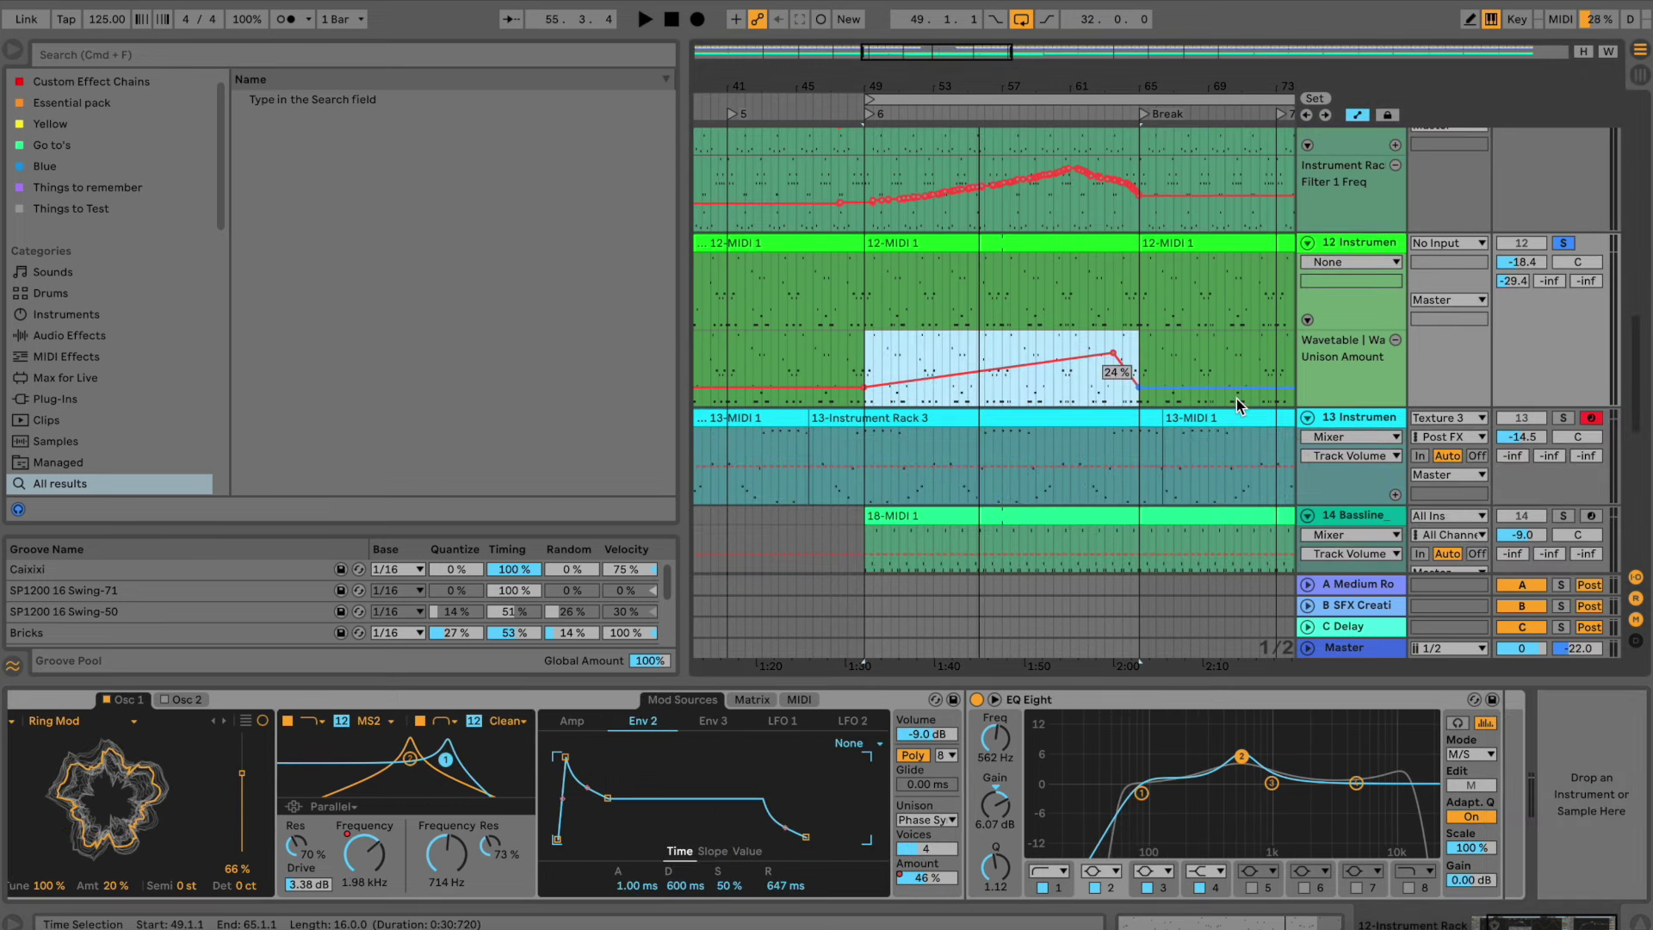
pyautogui.click(1560, 417)
pyautogui.press('space')
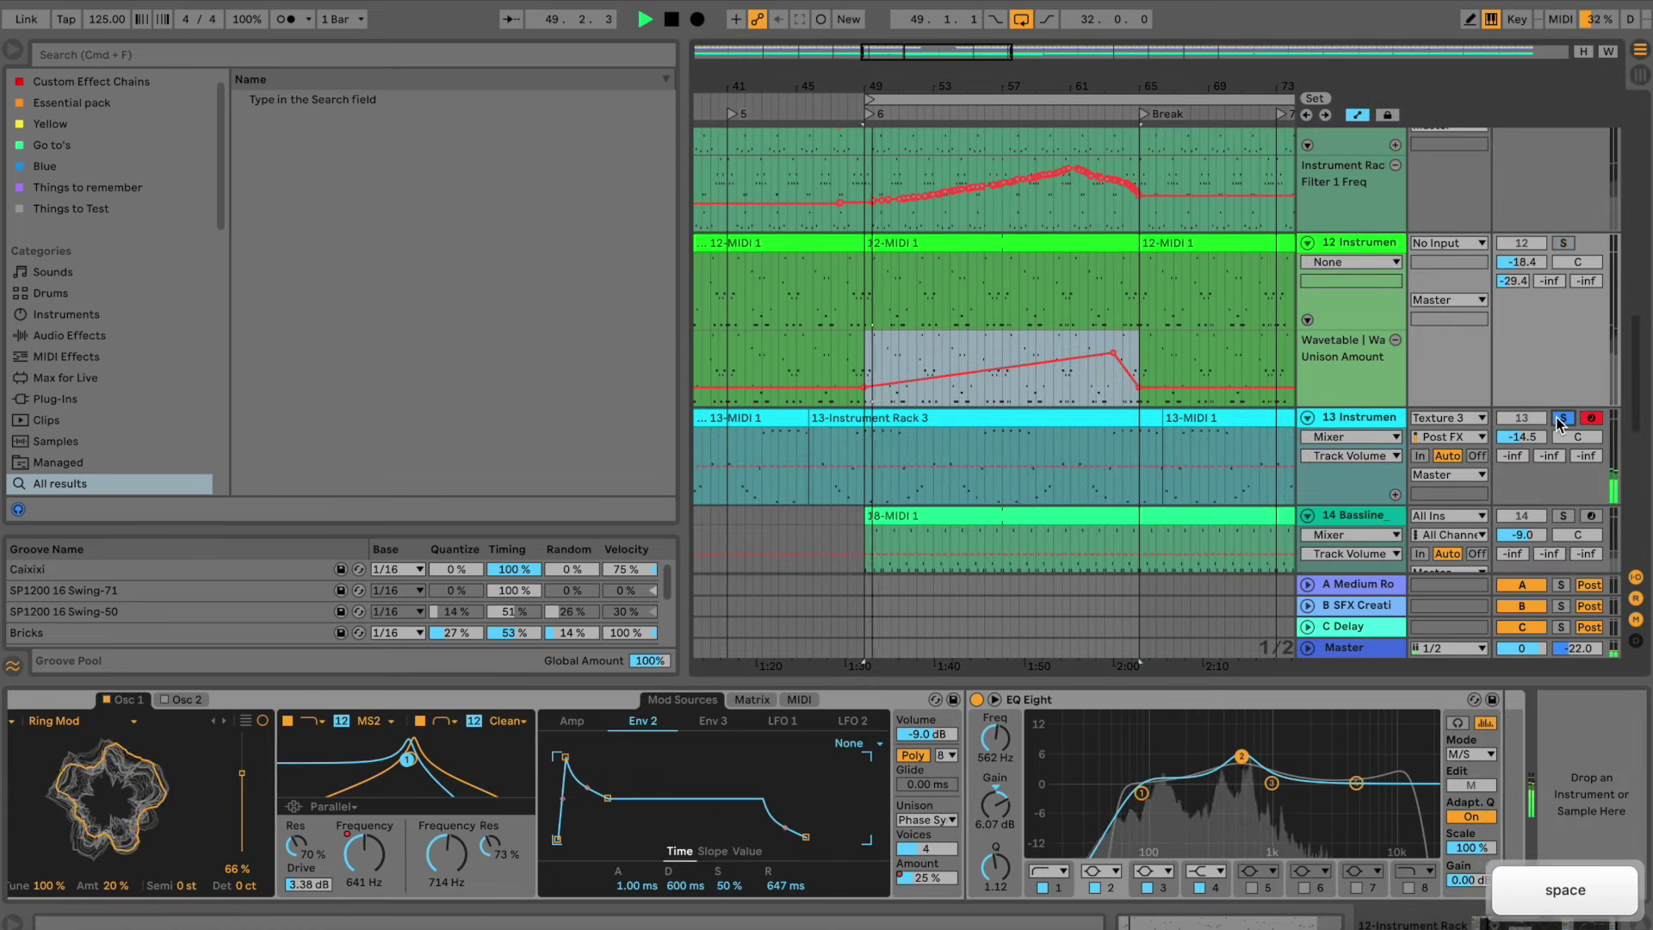
pyautogui.press('space')
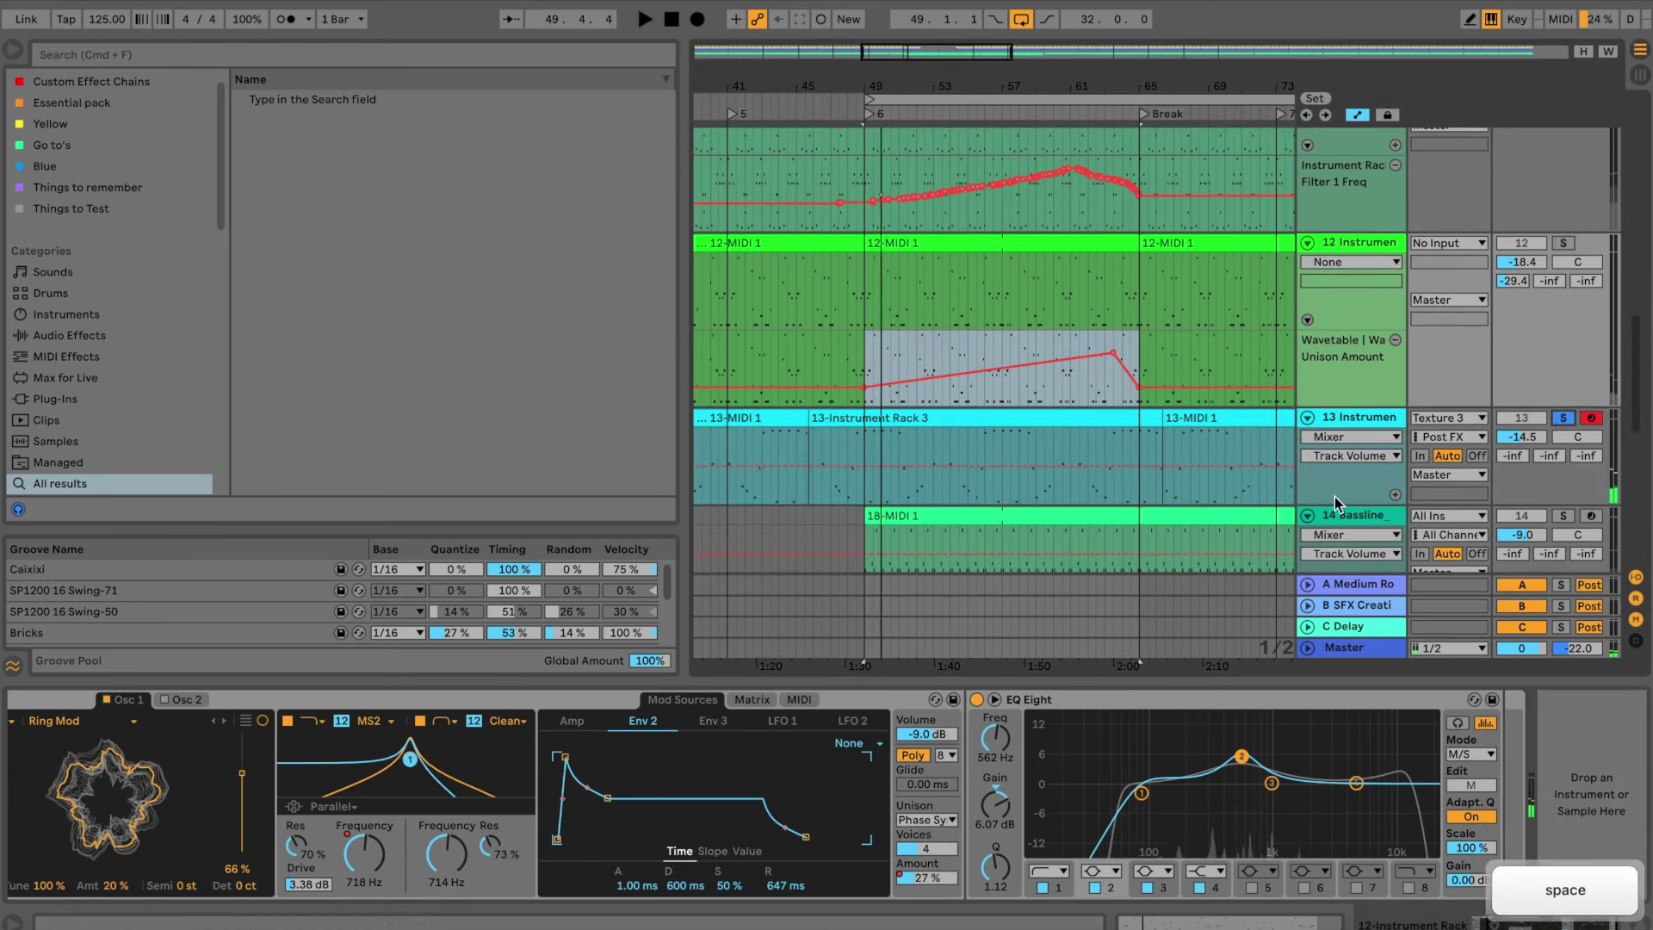
pyautogui.click(1341, 421)
pyautogui.press('space')
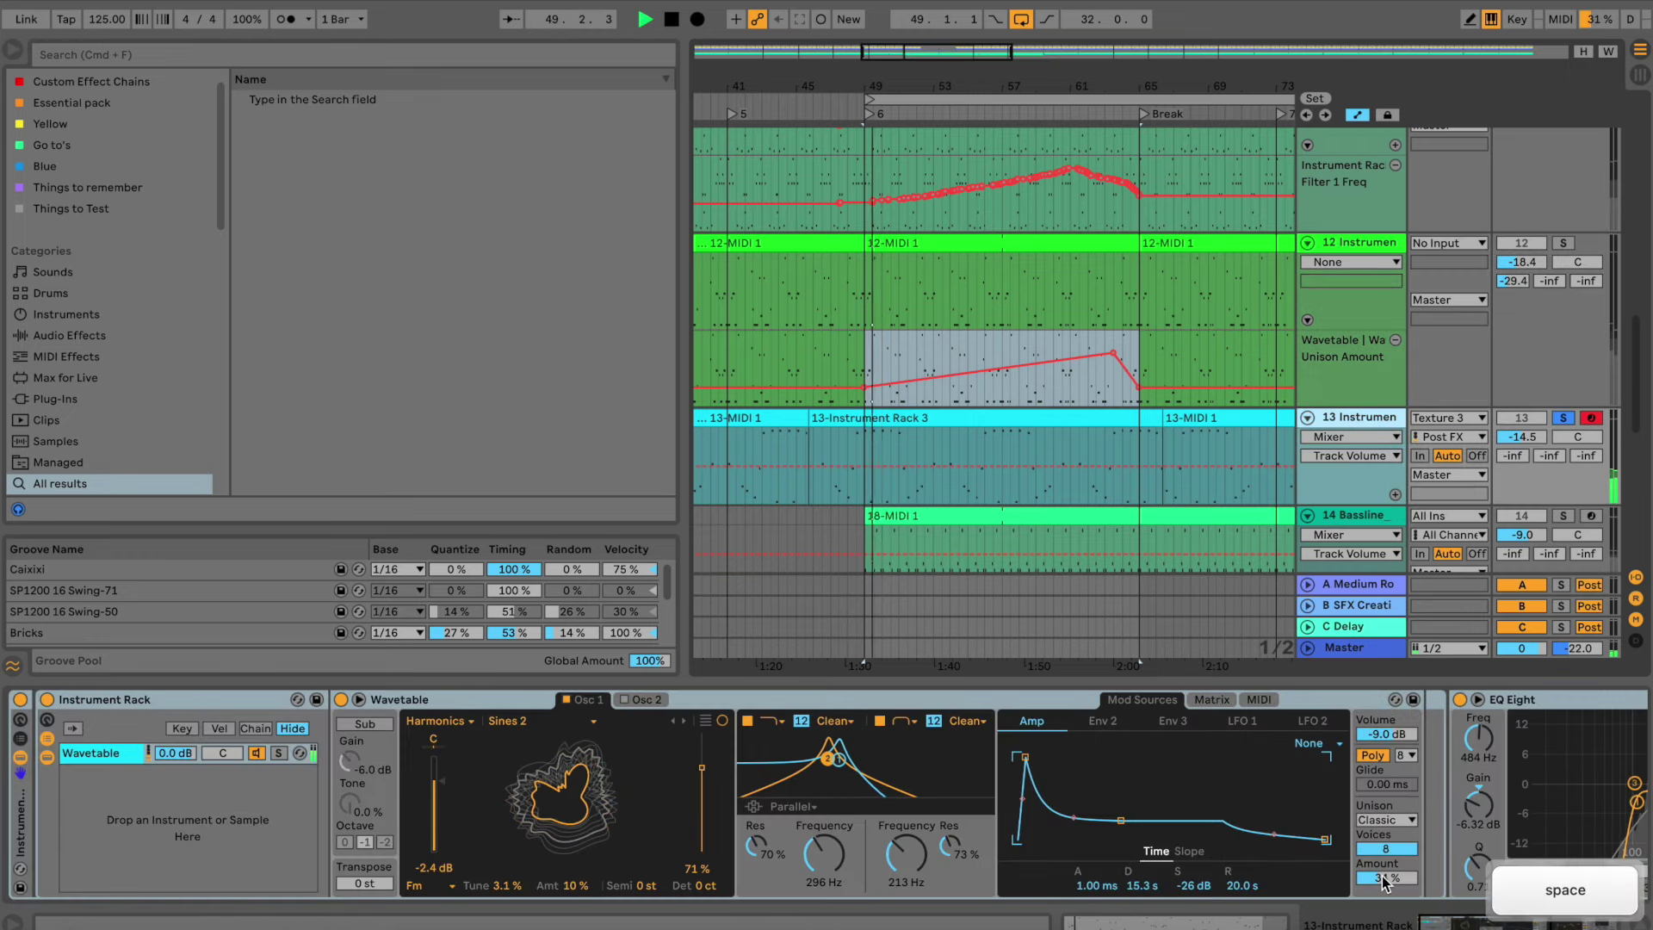
# Raise track 13's first filter frequency to 435 Hz and paste the copied ramp into its automation from bar 49 to bar 65
pyautogui.moveTo(820, 854)
pyautogui.mouseDown()
pyautogui.moveTo(821, 774)
pyautogui.moveTo(821, 834)
pyautogui.mouseUp()
pyautogui.press('space')
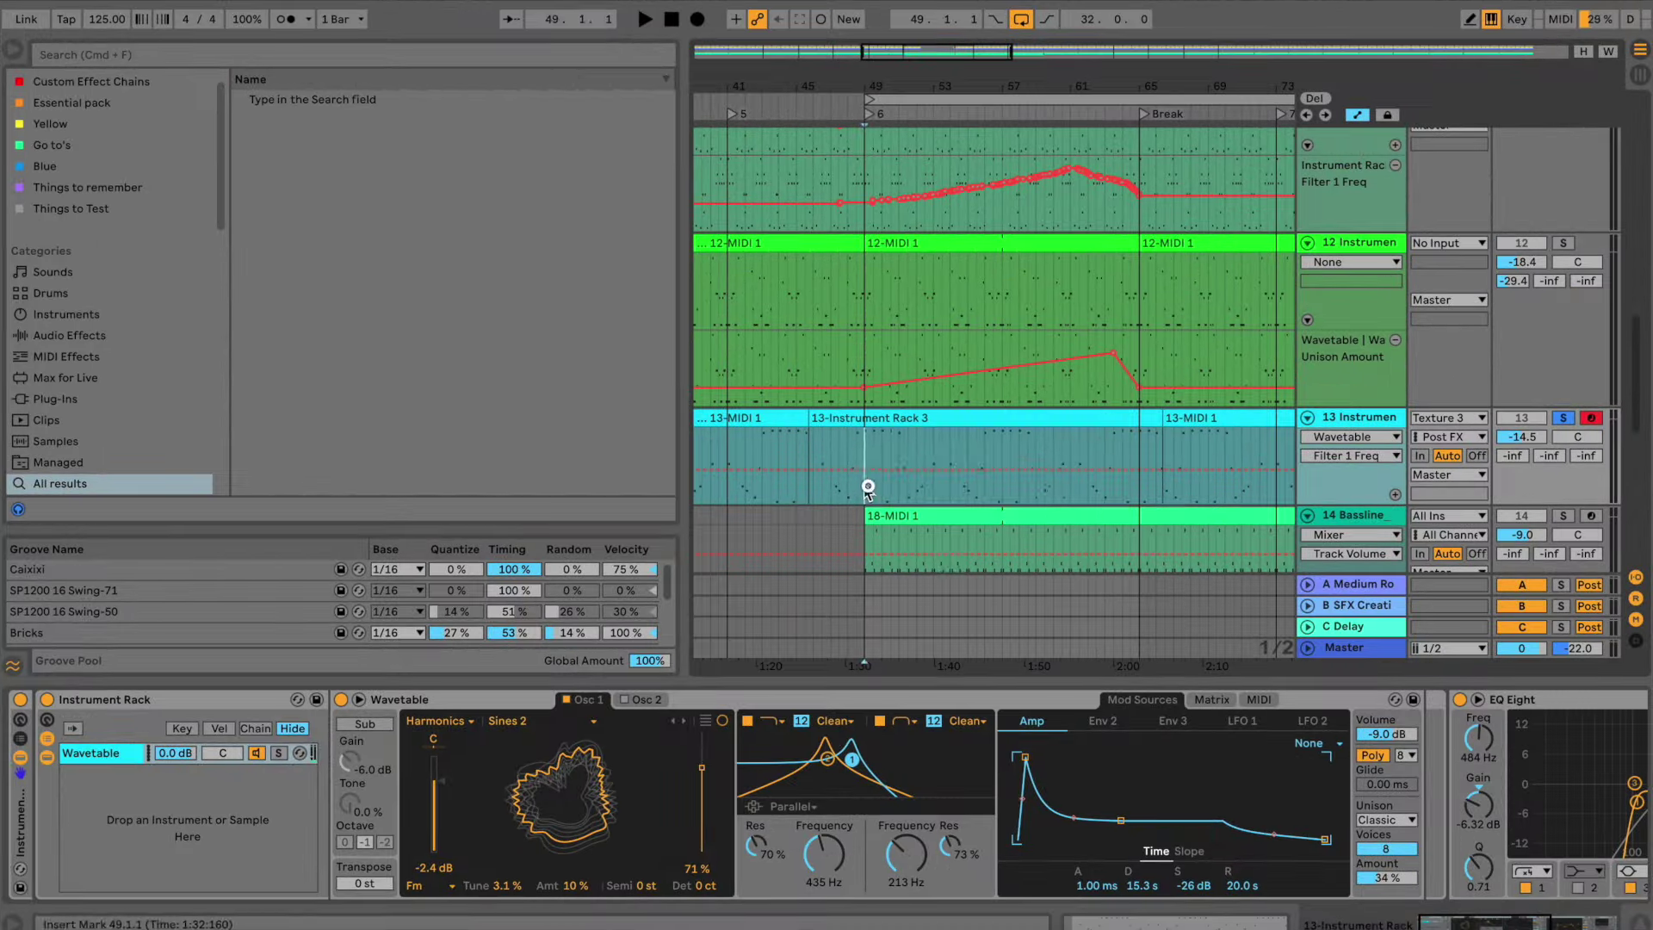
pyautogui.moveTo(866, 465); pyautogui.dragTo(1115, 491)
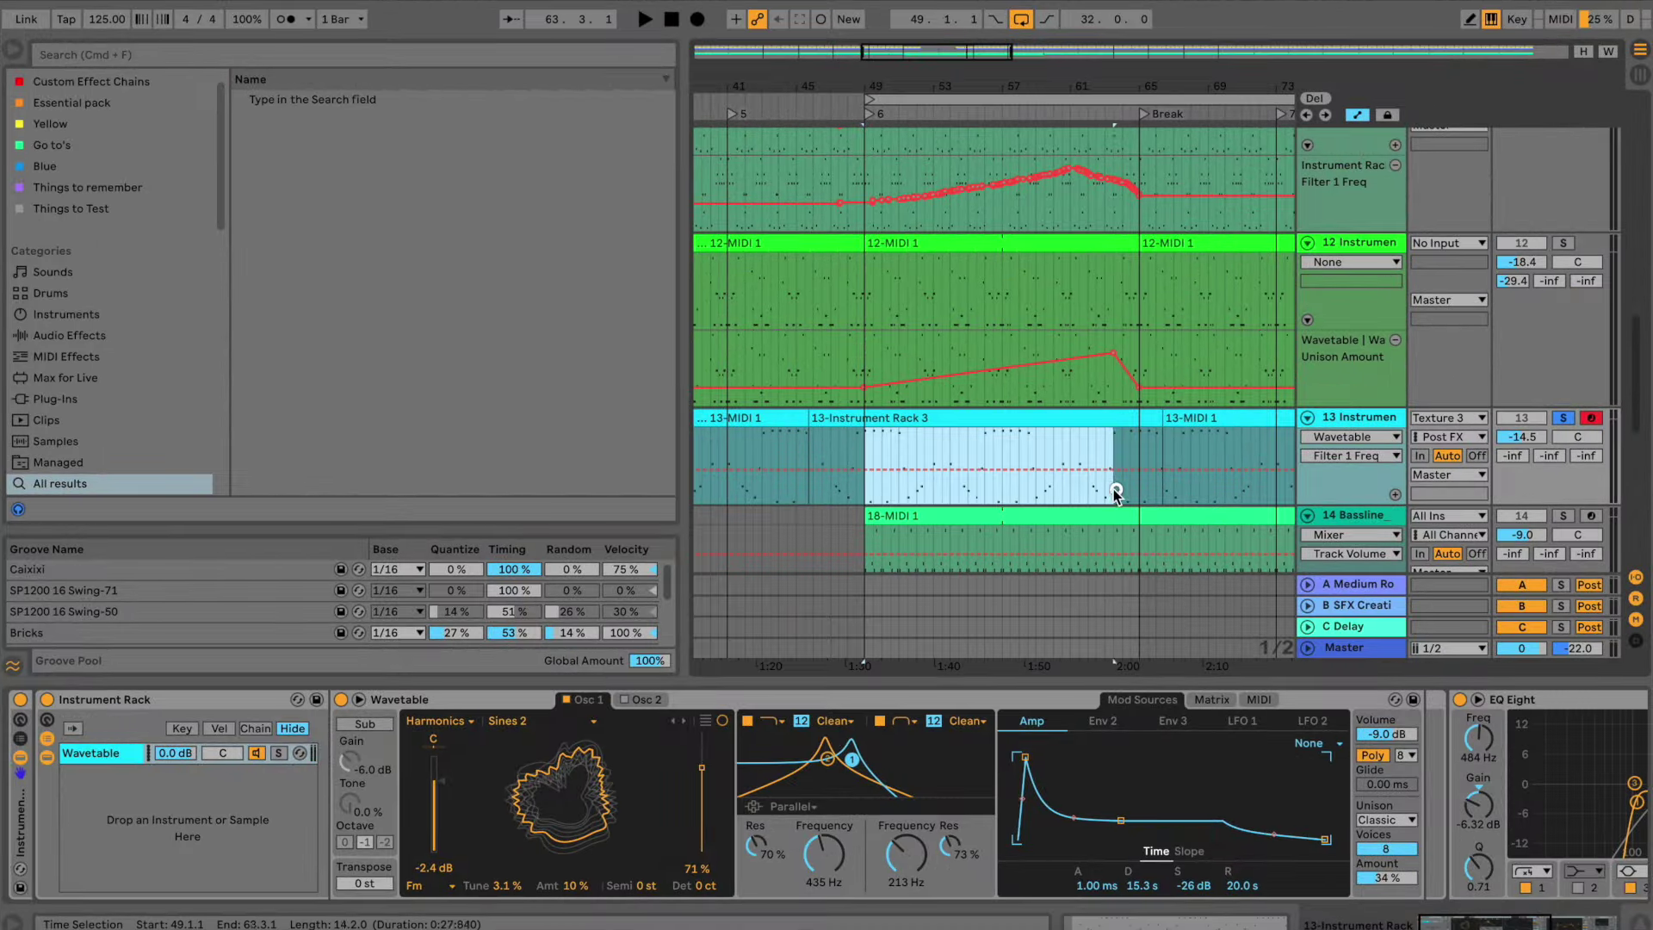
pyautogui.press('super+v')
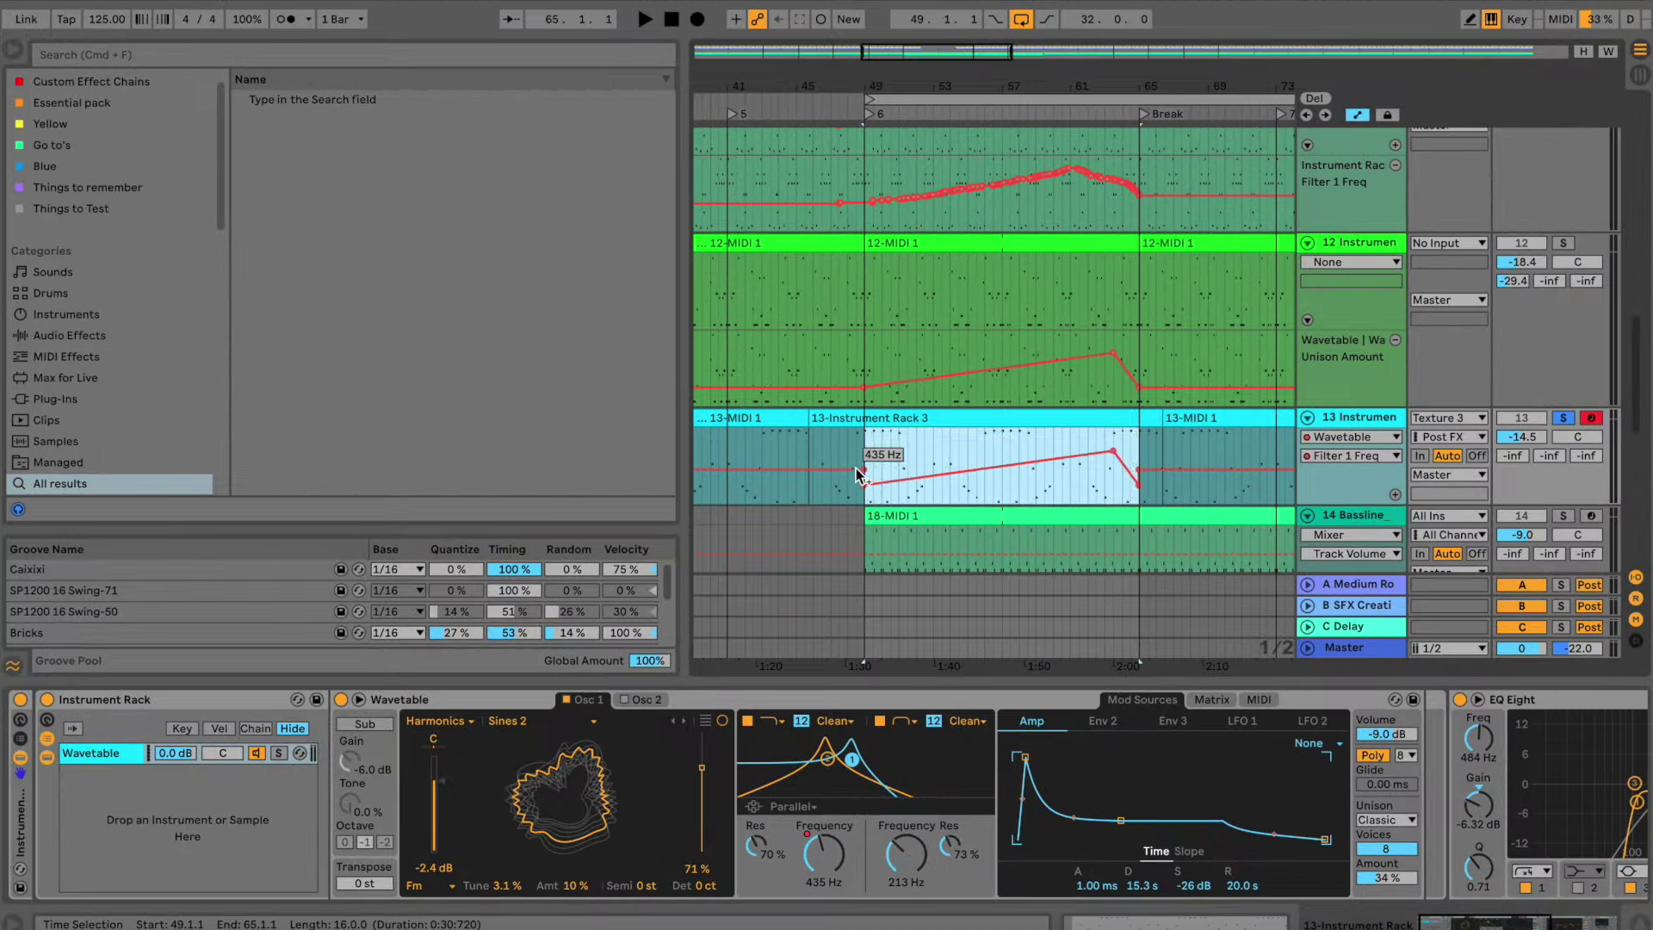
pyautogui.click(864, 472)
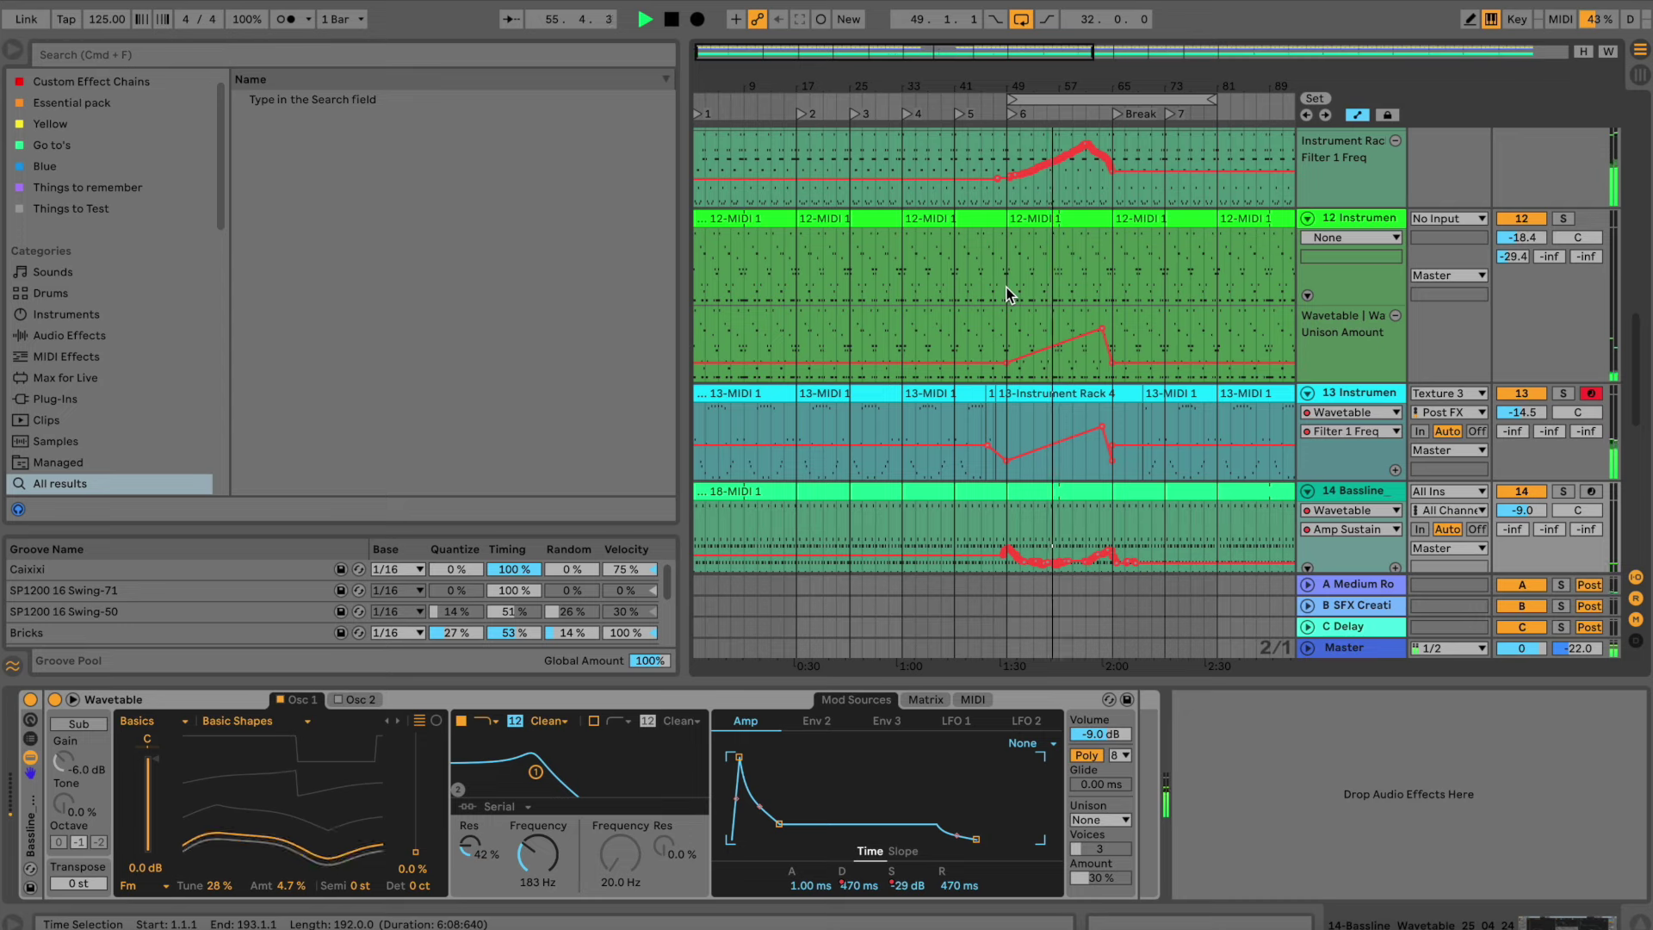
# Review the clips and automation around bars 49 to 65, from the drum tracks down to track 13, during playback
pyautogui.scroll(5, 999, 417)
pyautogui.scroll(10, 1042, 417)
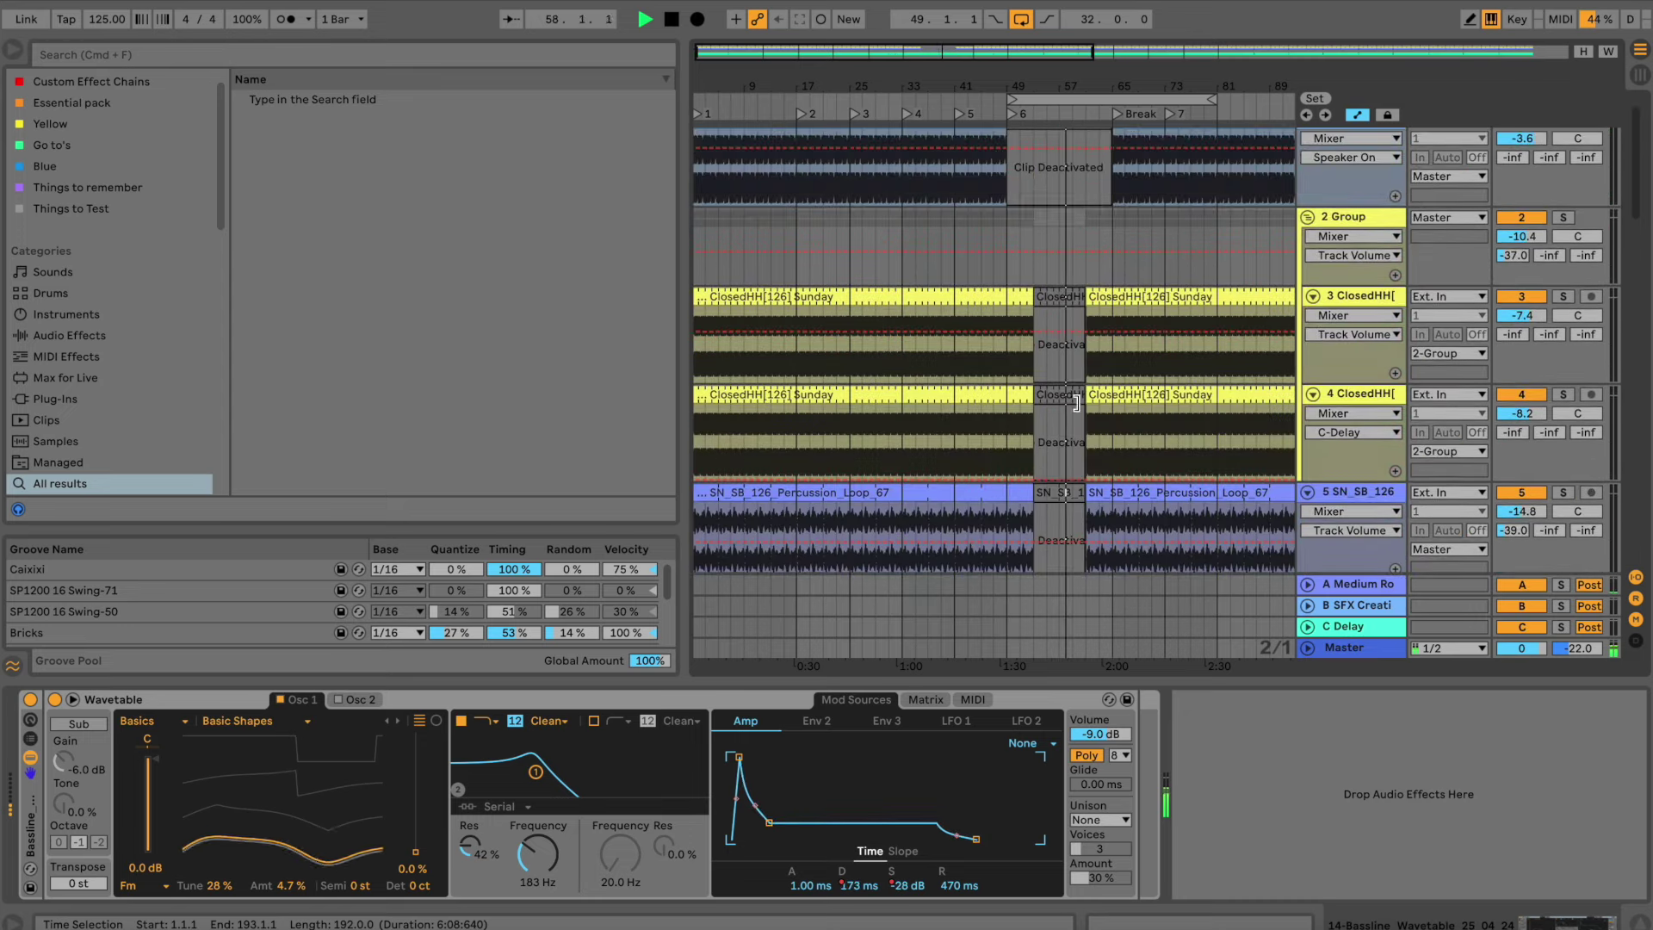
pyautogui.click(1027, 296)
pyautogui.scroll(-8, 1052, 336)
pyautogui.scroll(-3, 1055, 342)
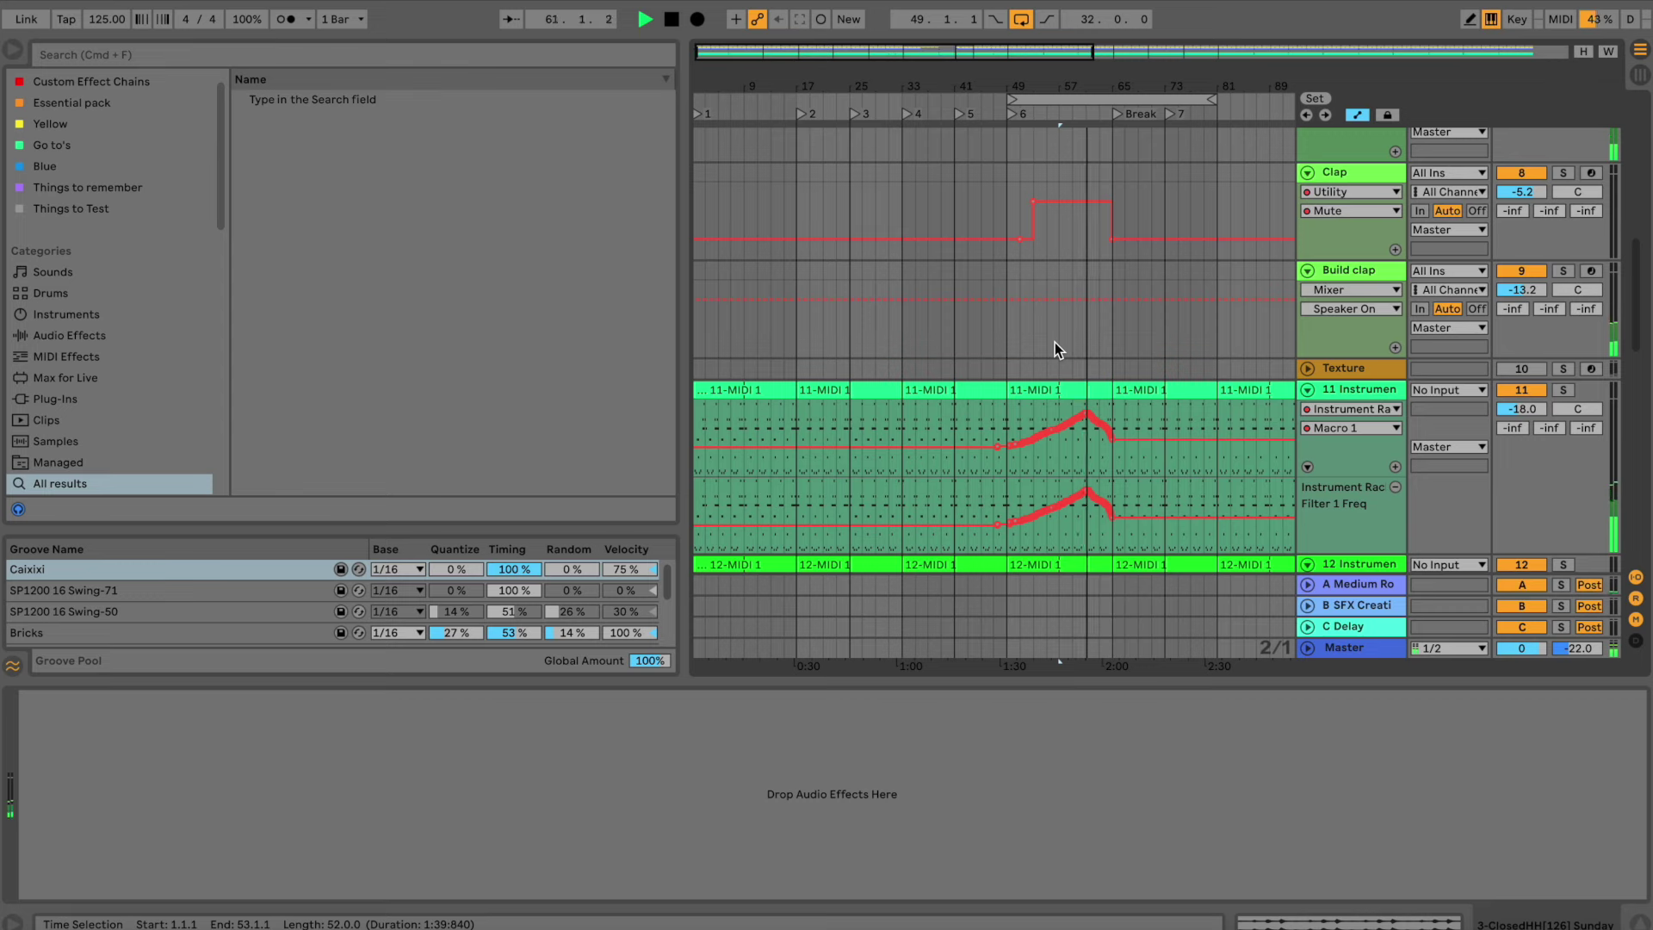
pyautogui.scroll(-5, 1056, 343)
pyautogui.scroll(-5, 1082, 246)
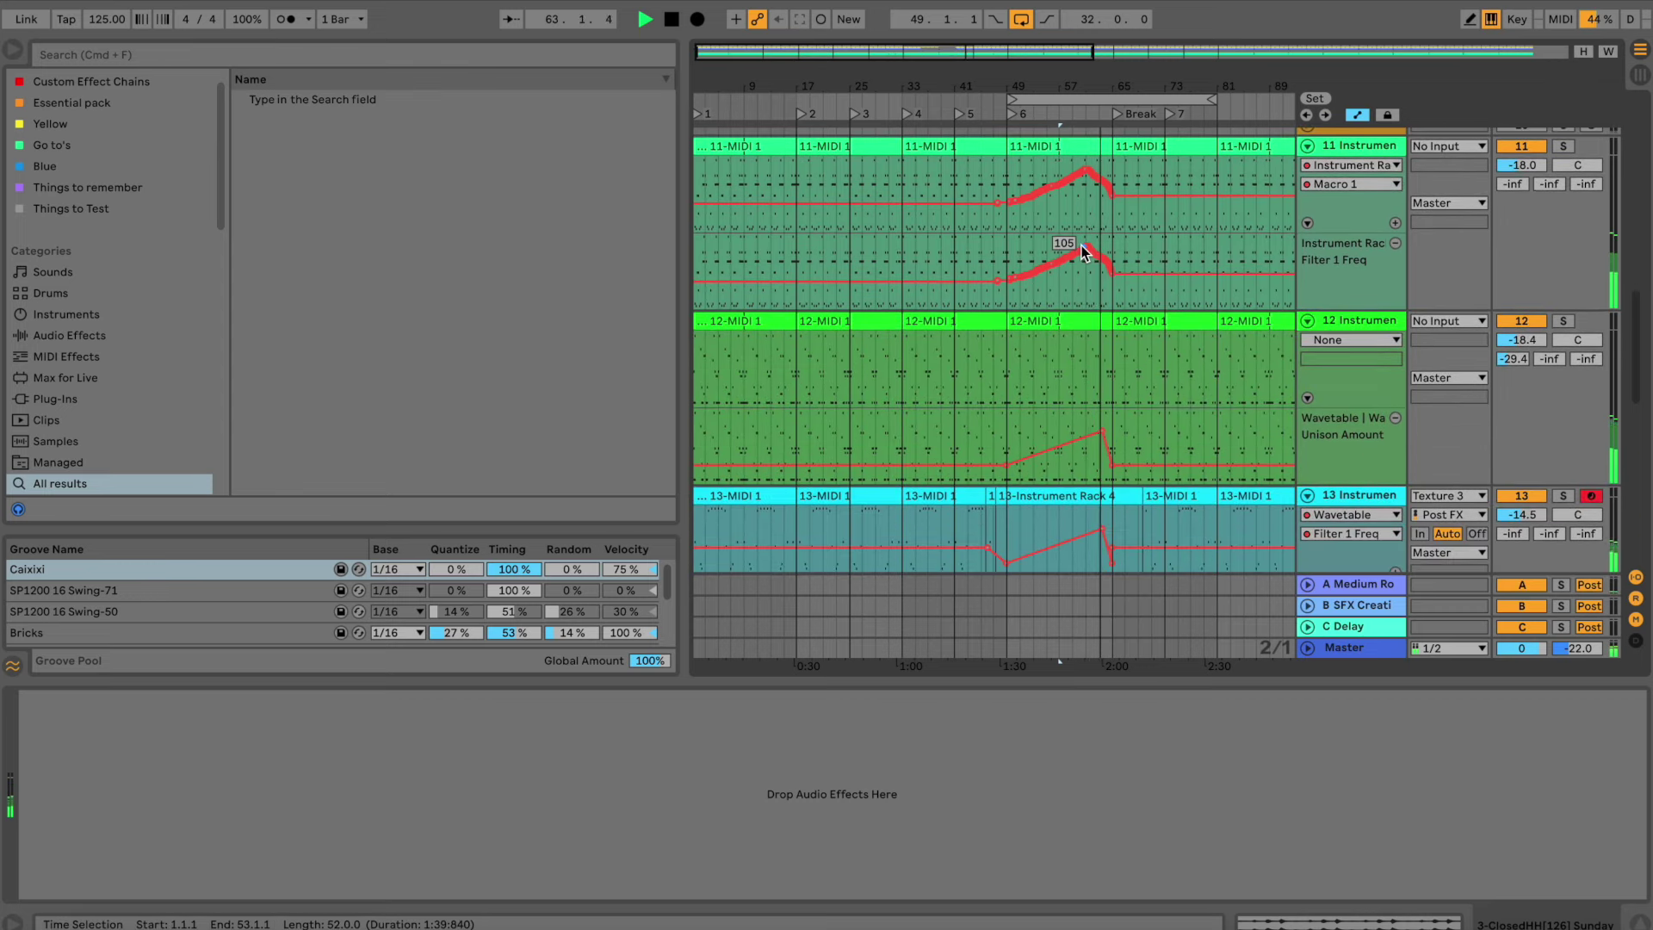
pyautogui.scroll(-1, 1081, 245)
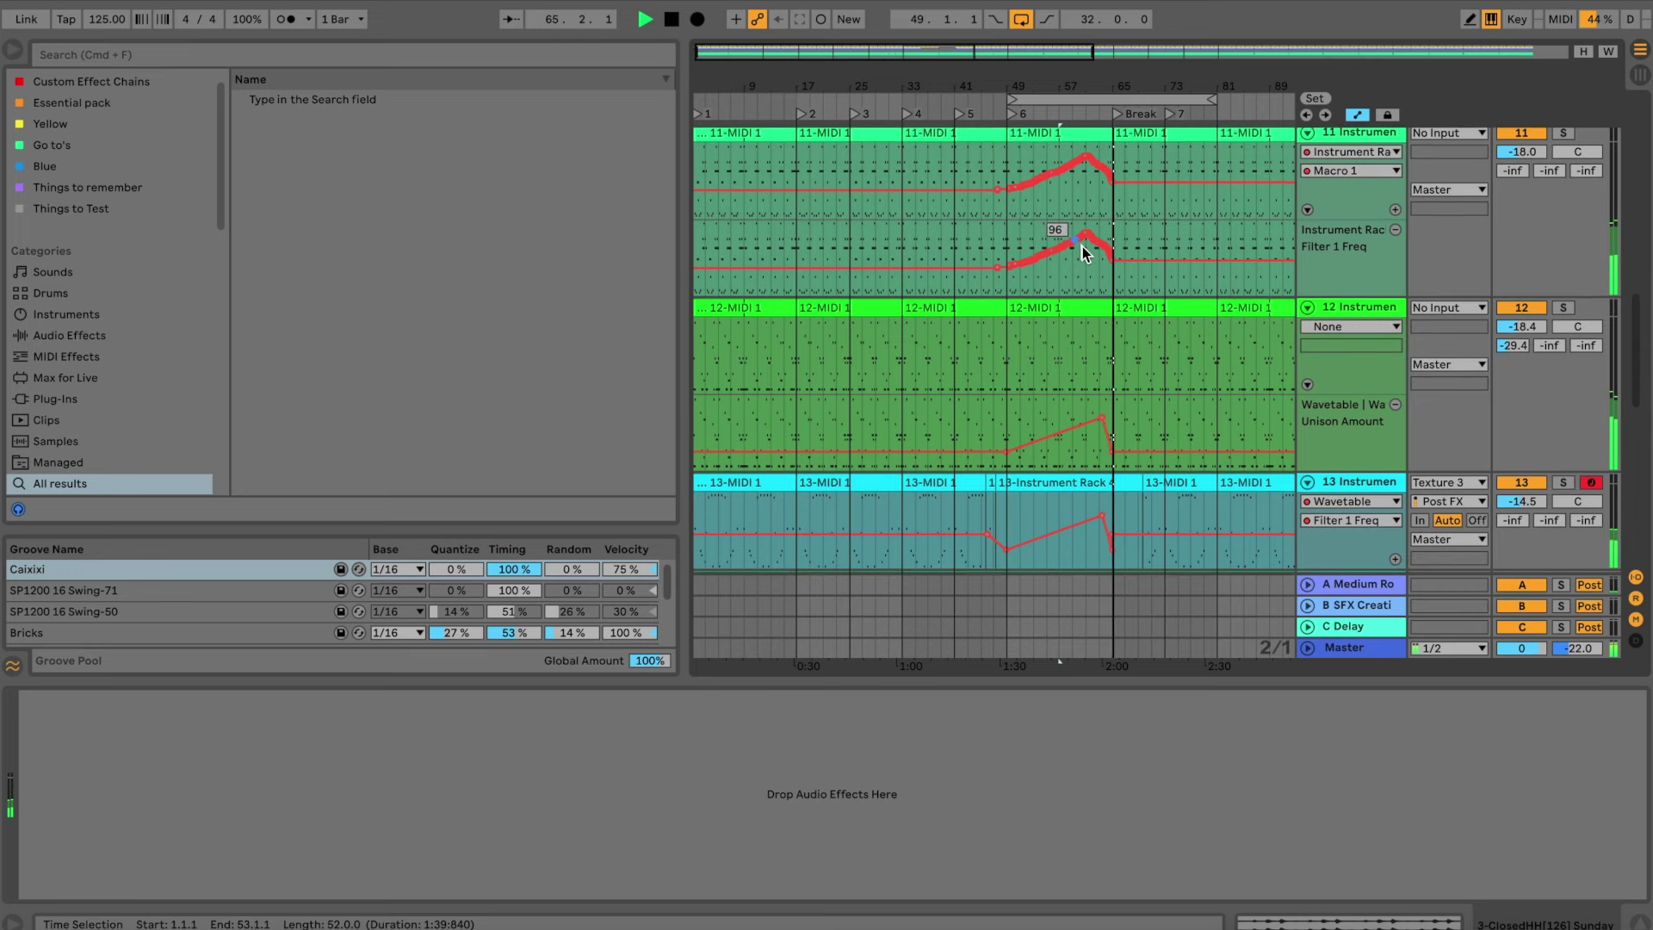
pyautogui.scroll(-3, 1085, 246)
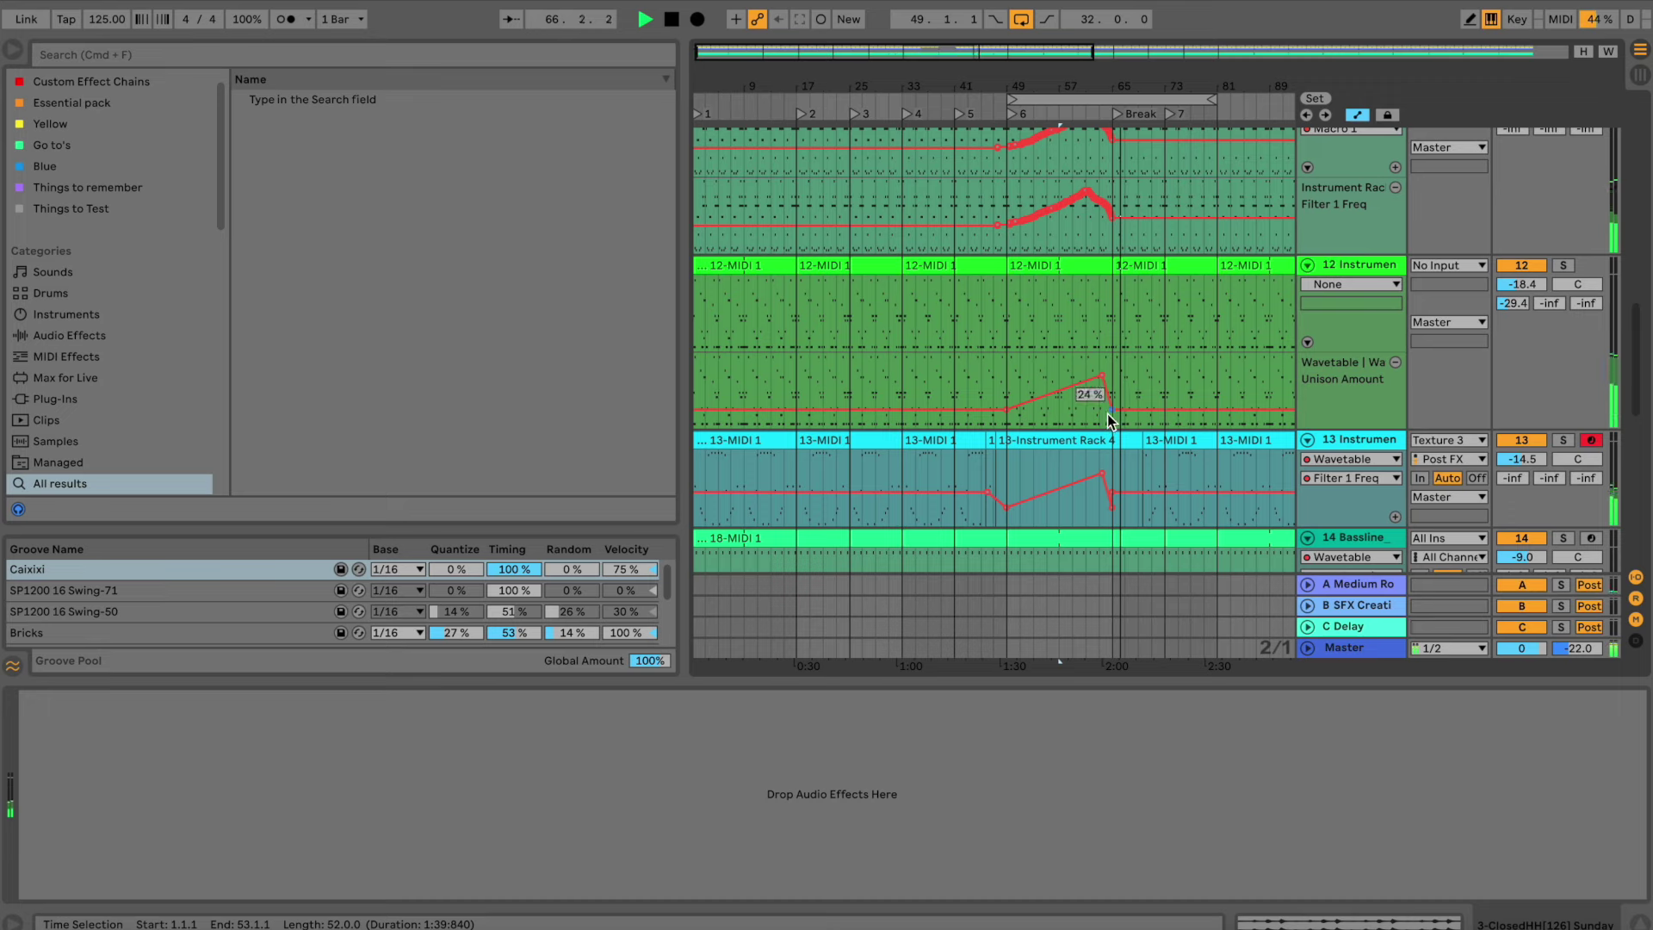
# Reshape track 12's Unison Amount automation so it keeps rising to bar 65 and falls gradually to 24 % by bar 73
pyautogui.moveTo(1132, 85); pyautogui.dragTo(1128, 99)
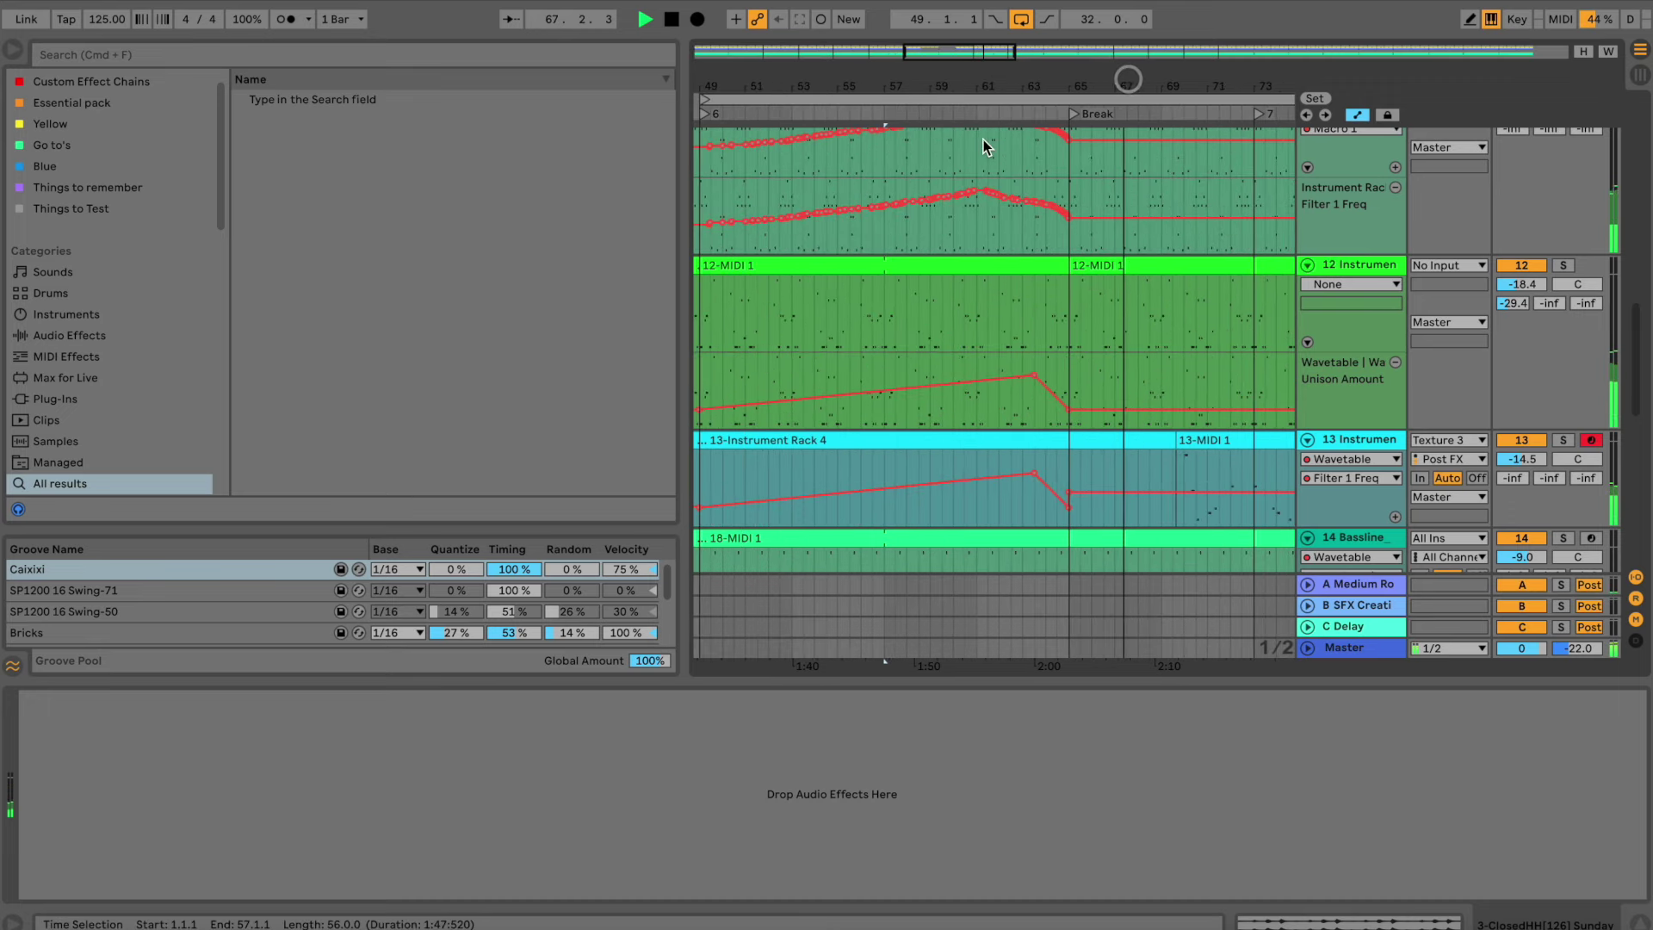
pyautogui.click(1052, 391)
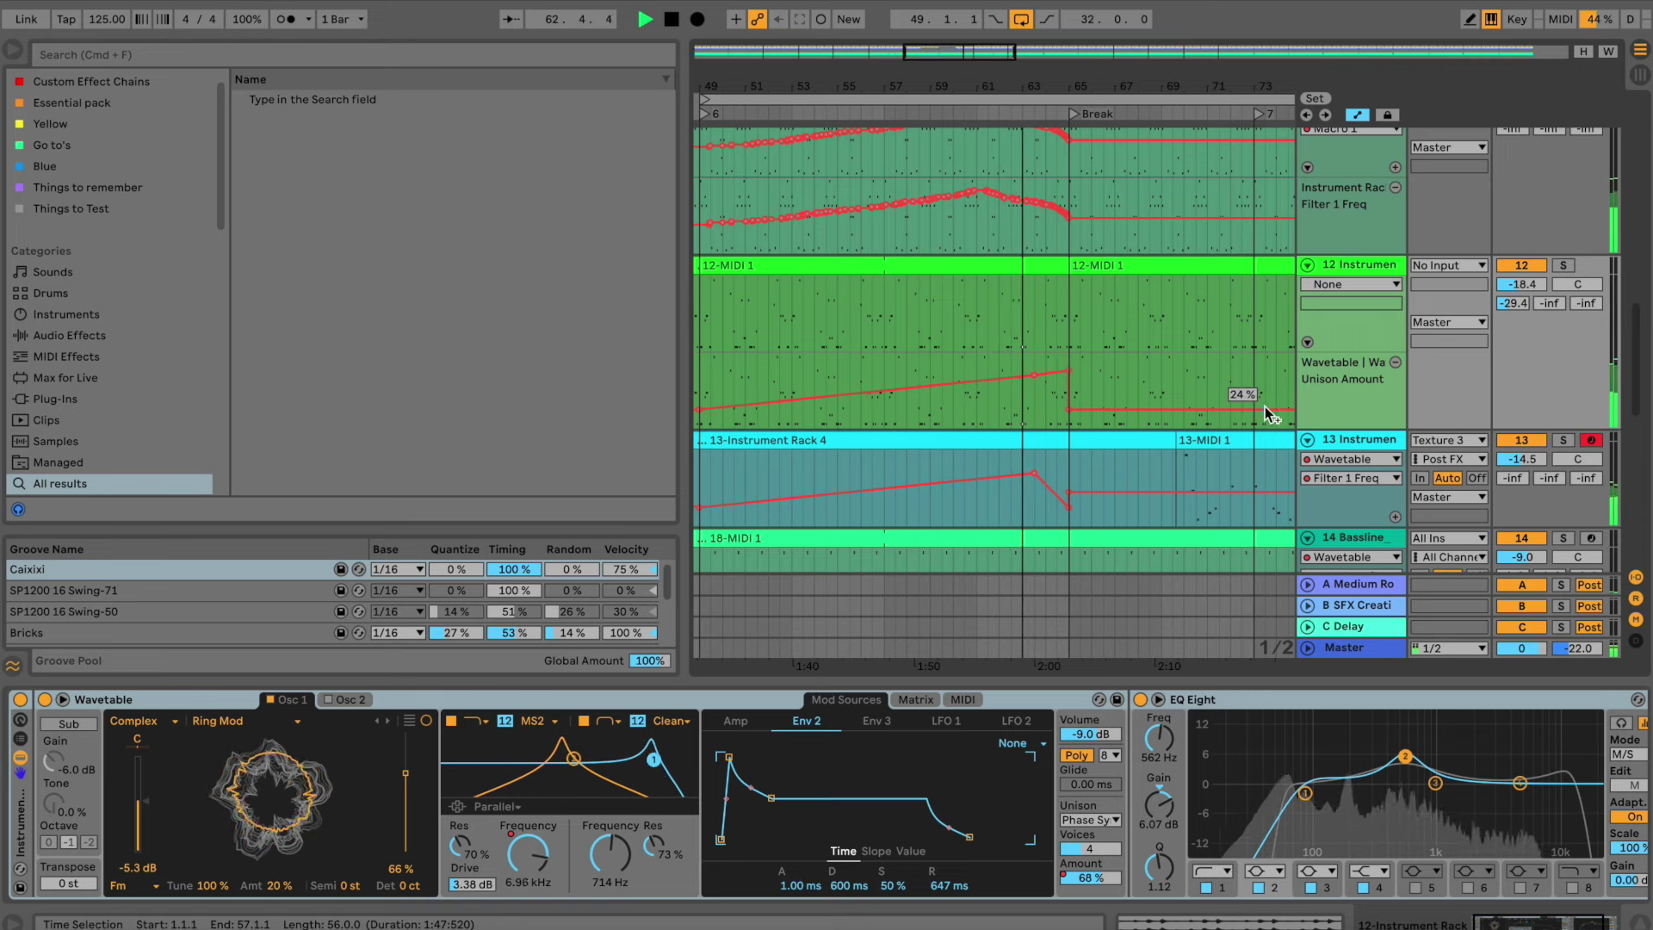
pyautogui.click(1067, 408)
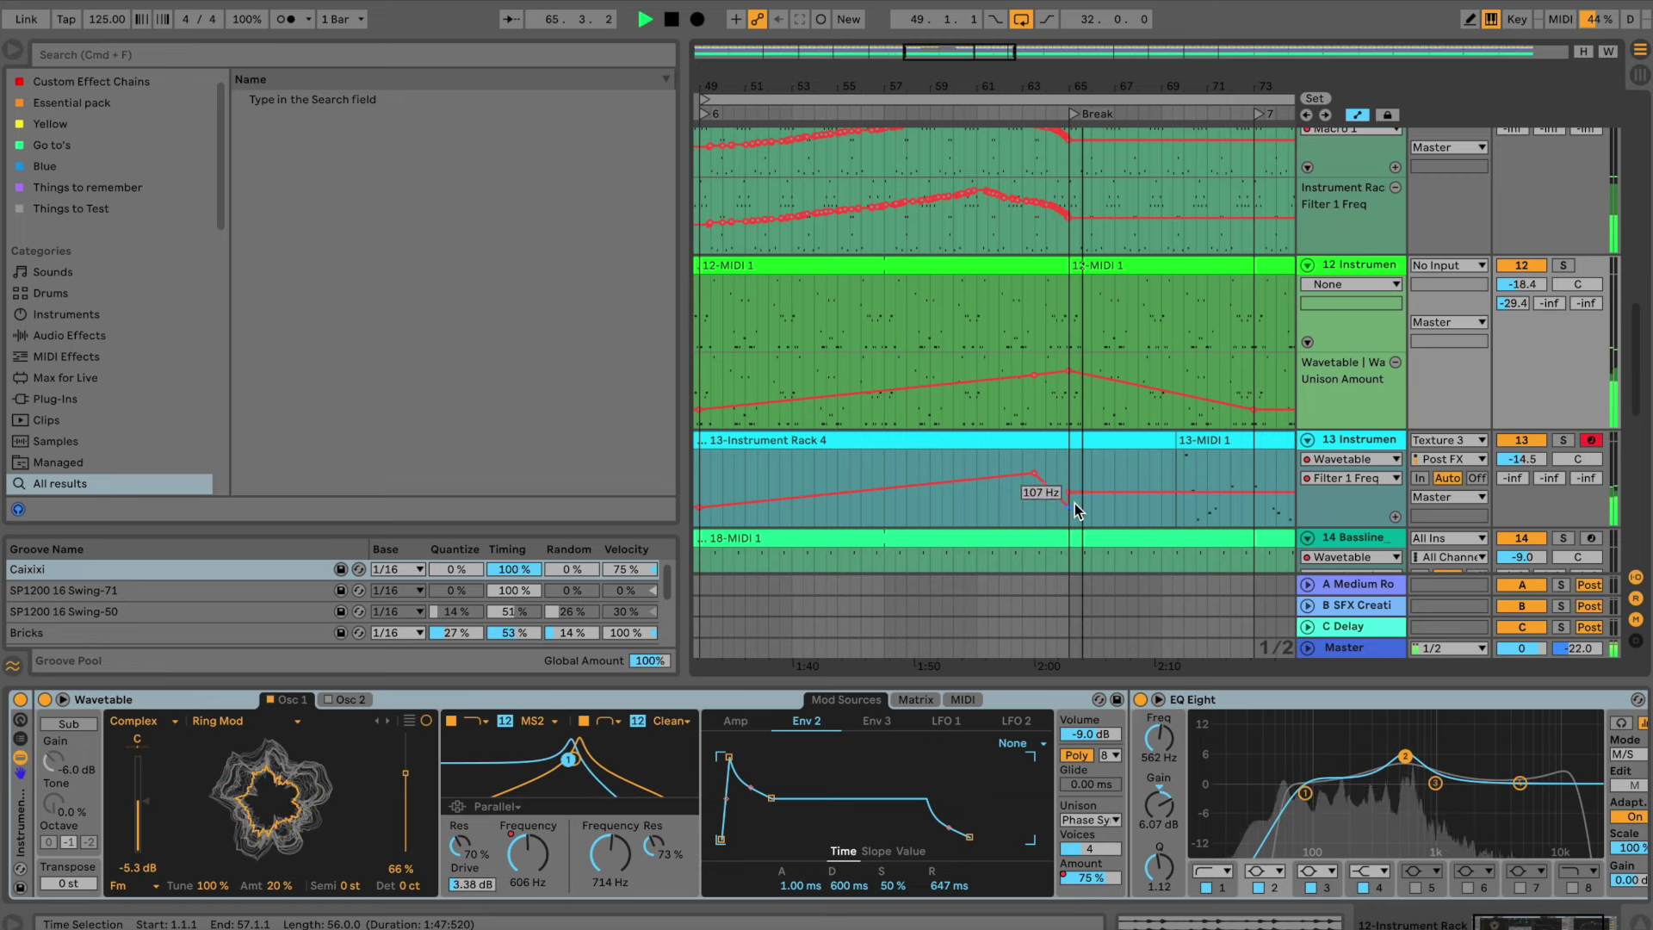
# Smooth track 13's Filter 1 Freq automation past bar 65 so it falls gradually to 435 Hz at the start of the next clip
pyautogui.click(1172, 491)
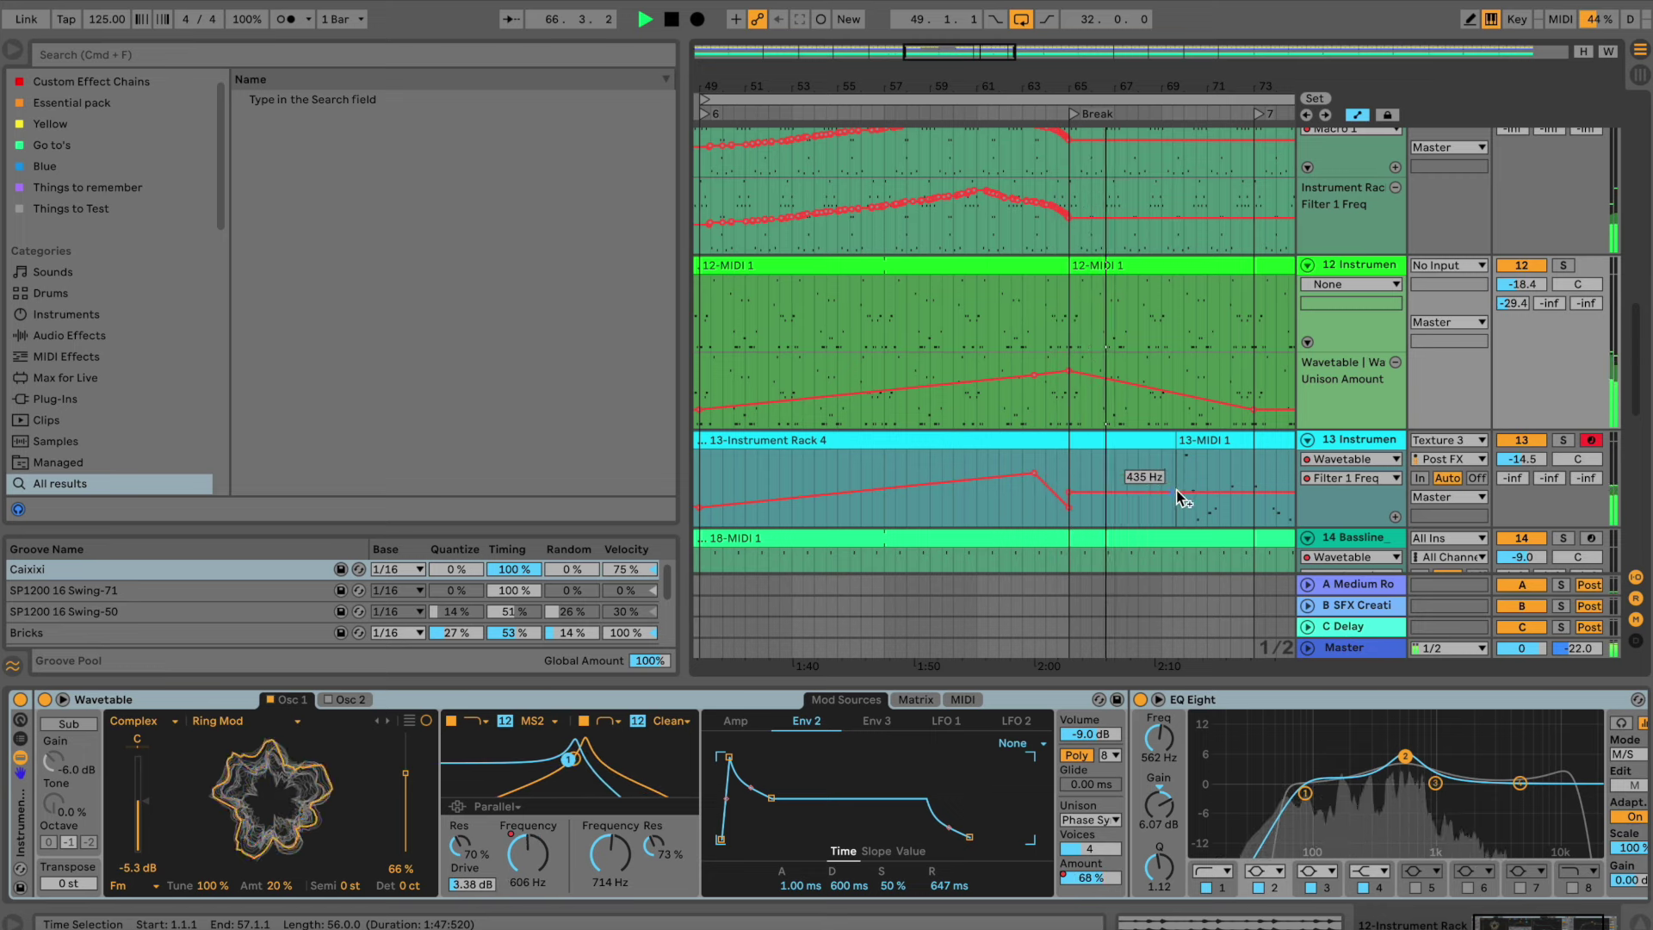
pyautogui.click(1070, 508)
pyautogui.click(1071, 493)
# Split out and deactivate the section from 64.3.1 to 65.1.1 in the hi-hat and percussion clips on tracks 3 to 6, and replay the transition
pyautogui.scroll(3, 977, 146)
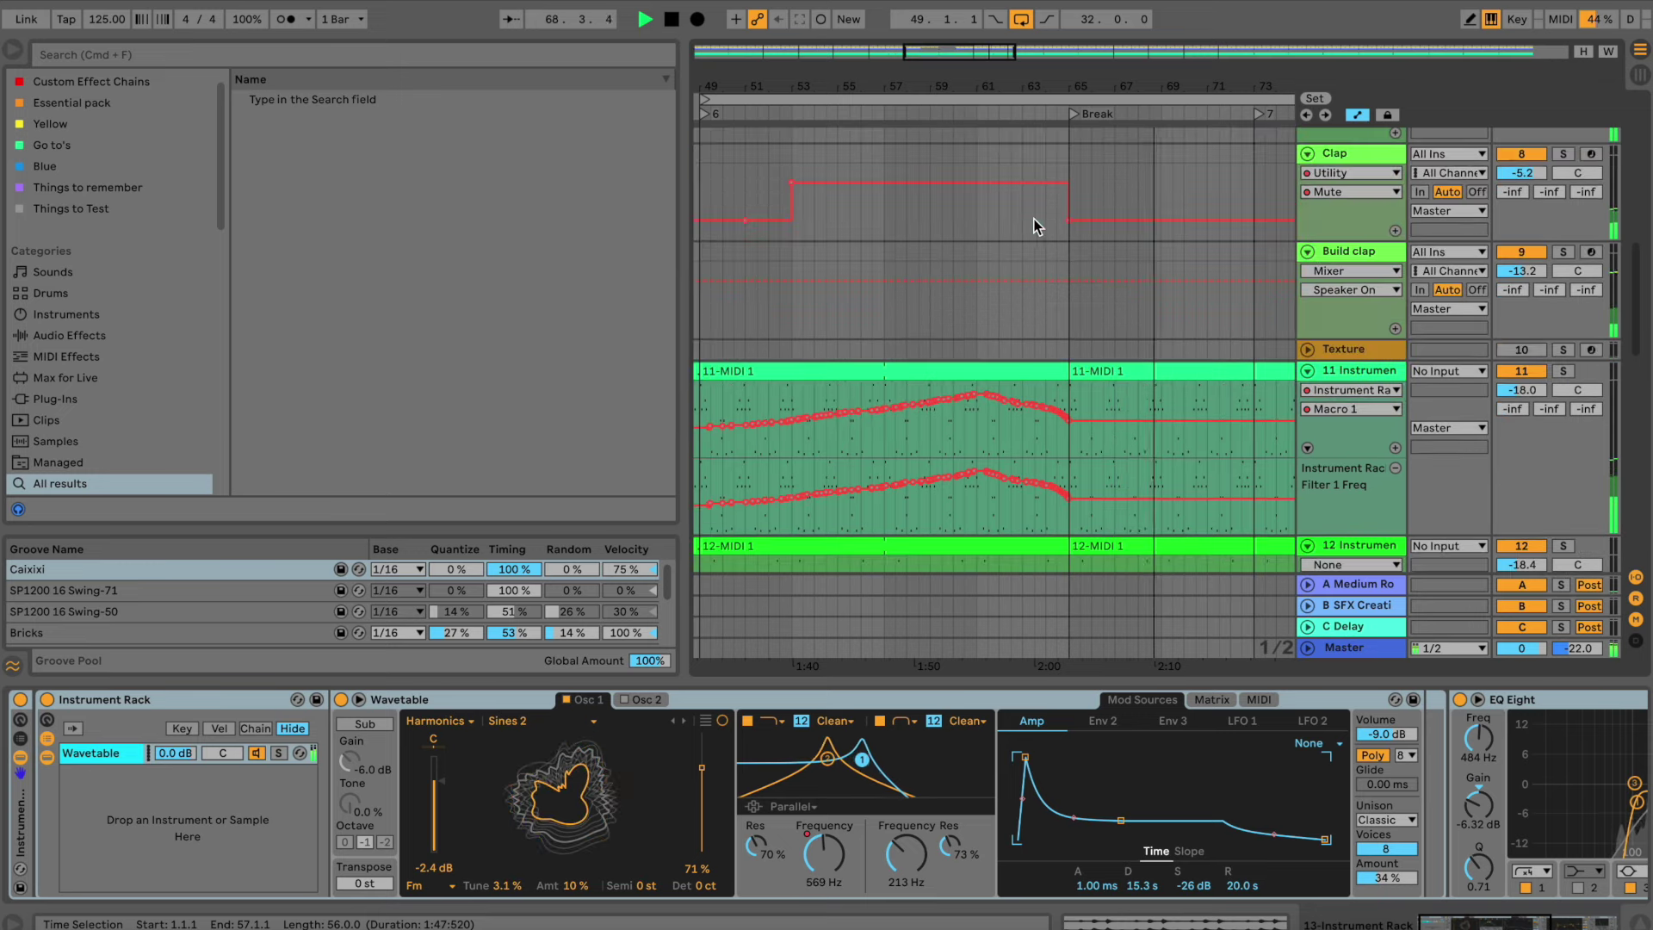
pyautogui.scroll(10, 990, 129)
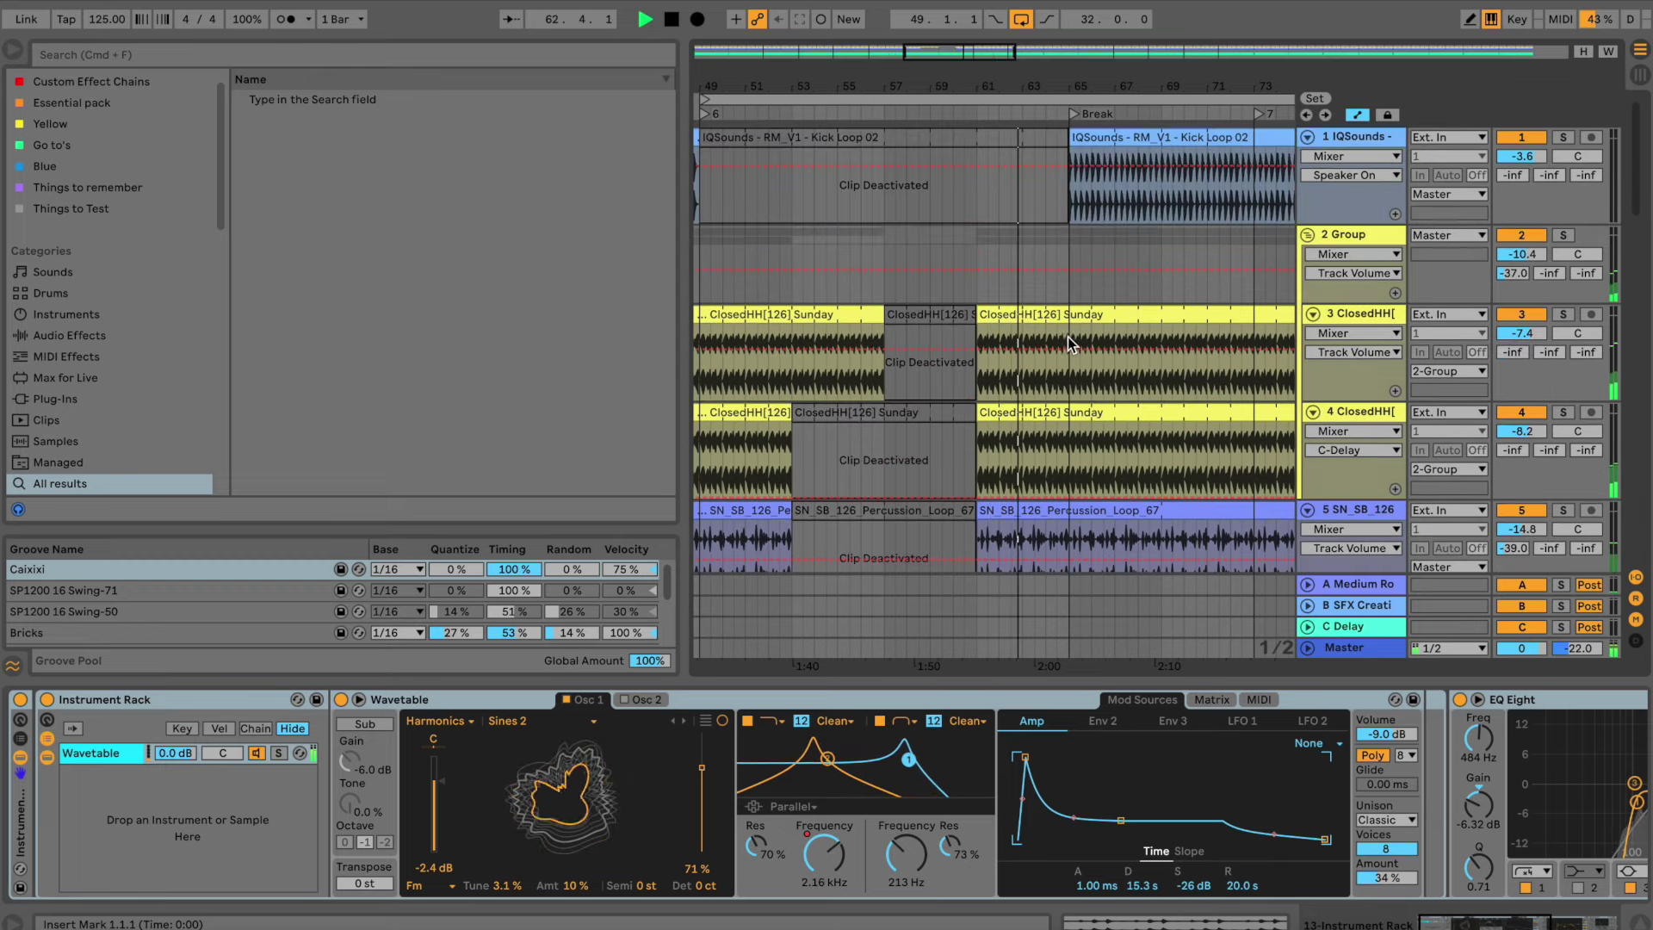
pyautogui.moveTo(1067, 353); pyautogui.dragTo(1056, 554)
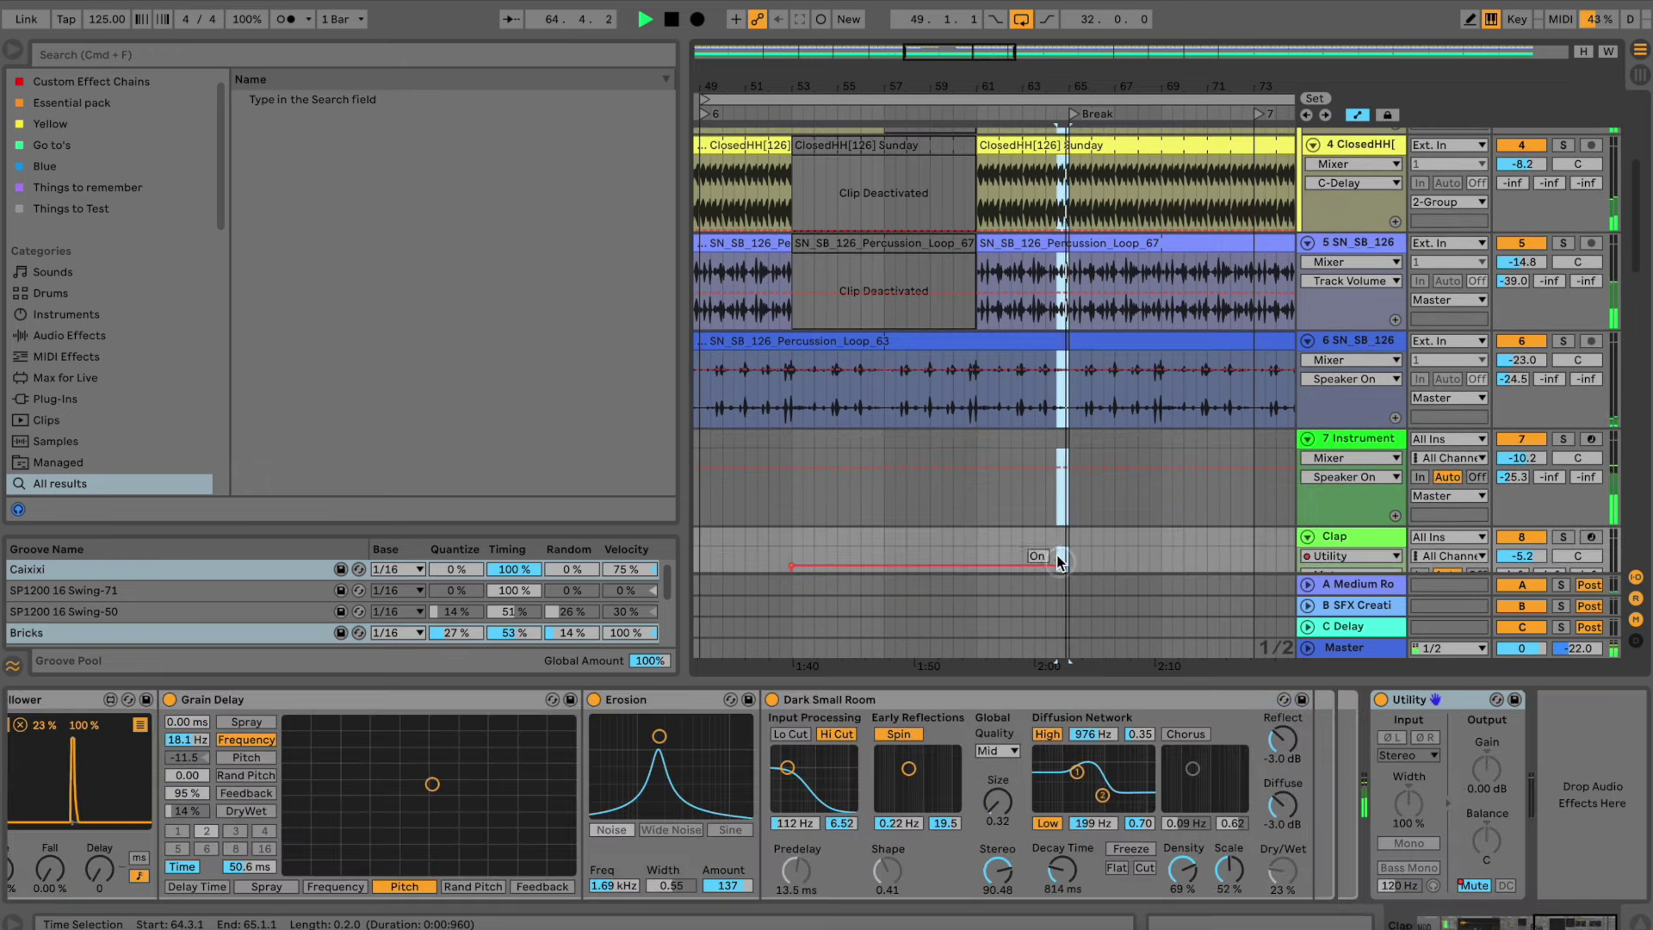
pyautogui.press('super+e')
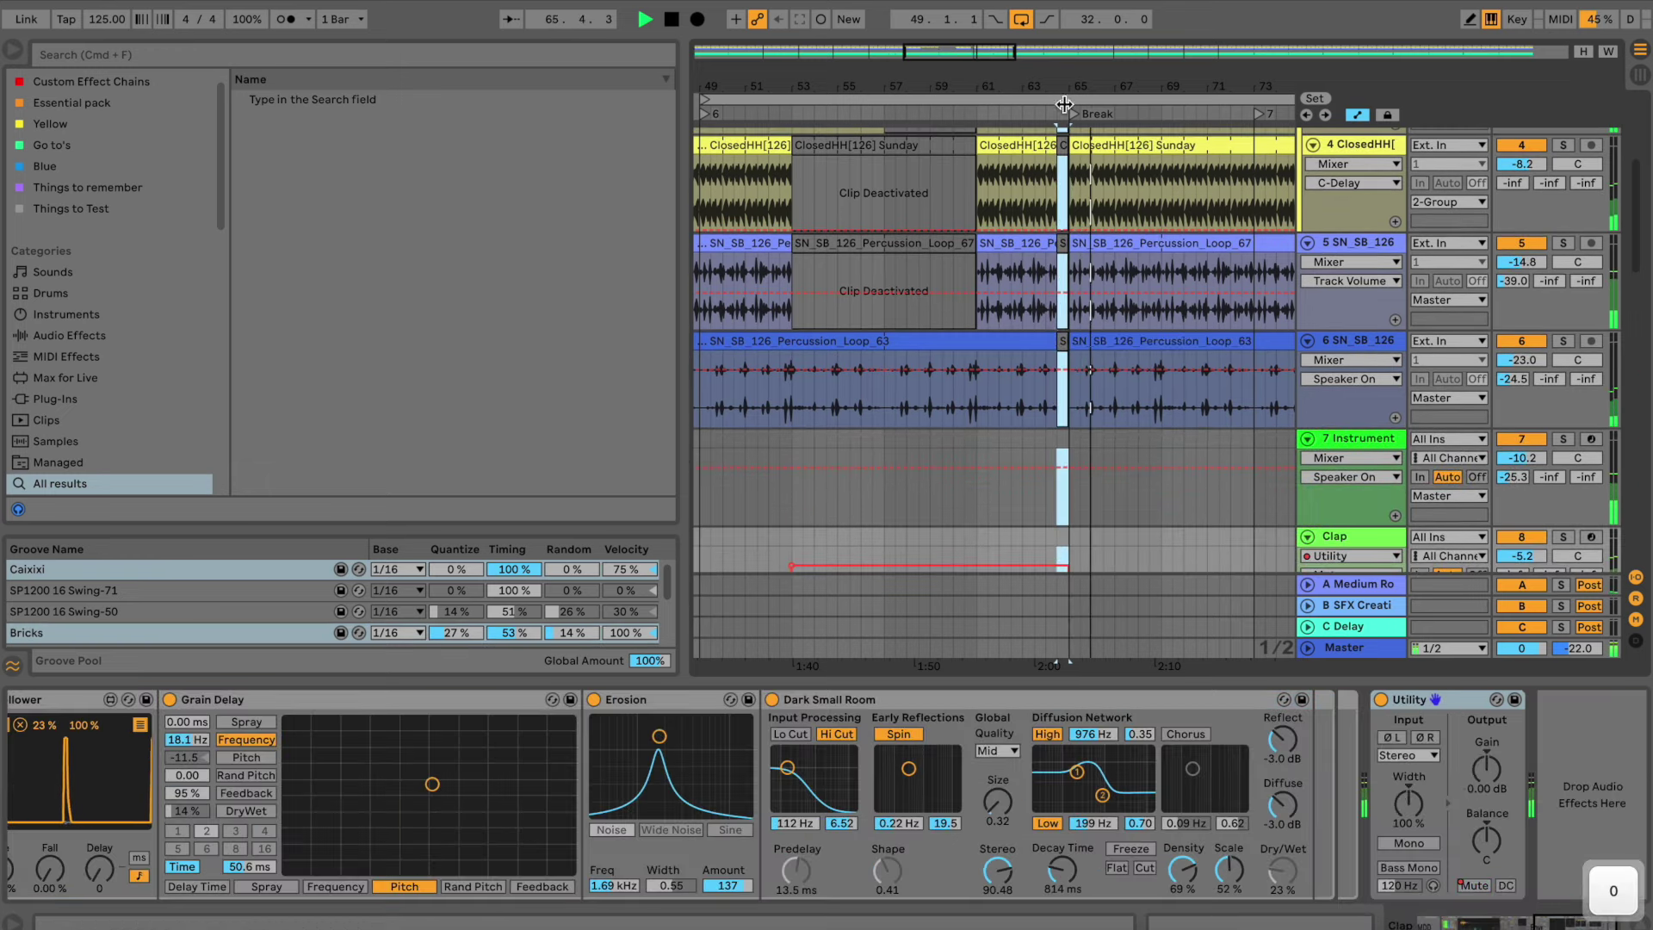
pyautogui.click(1002, 112)
pyautogui.scroll(5, 1051, 172)
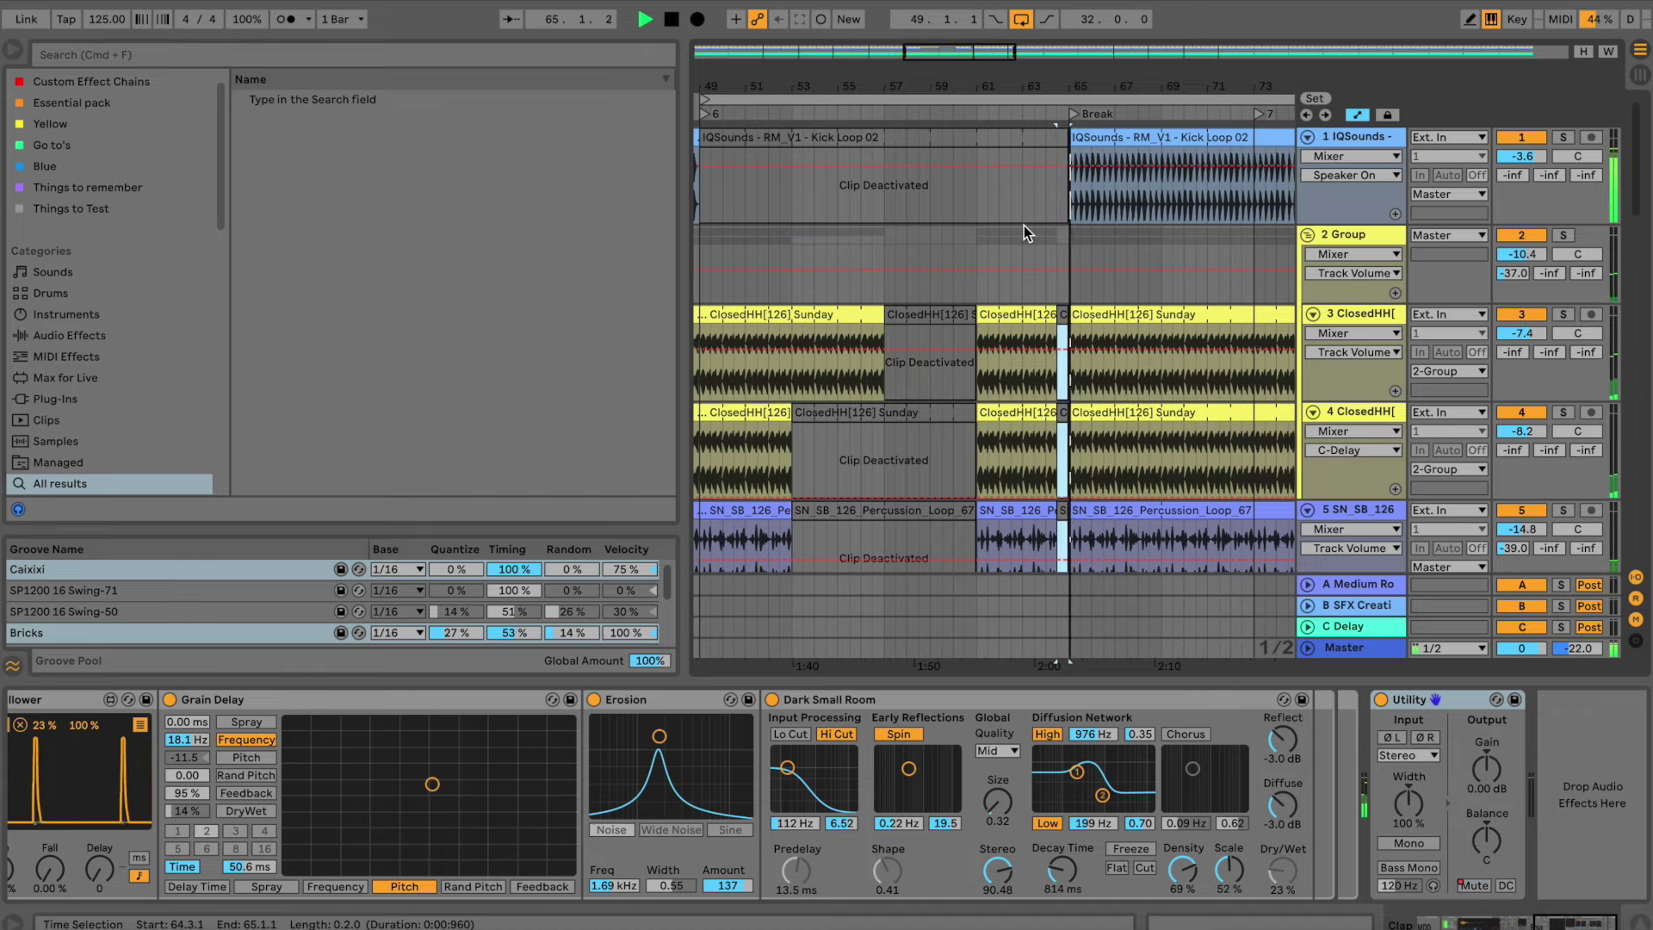
# Draw Track Volume automation on track 19 that falls from about bar 61 to bar 65 and returns to the original level there
pyautogui.scroll(-10, 1025, 225)
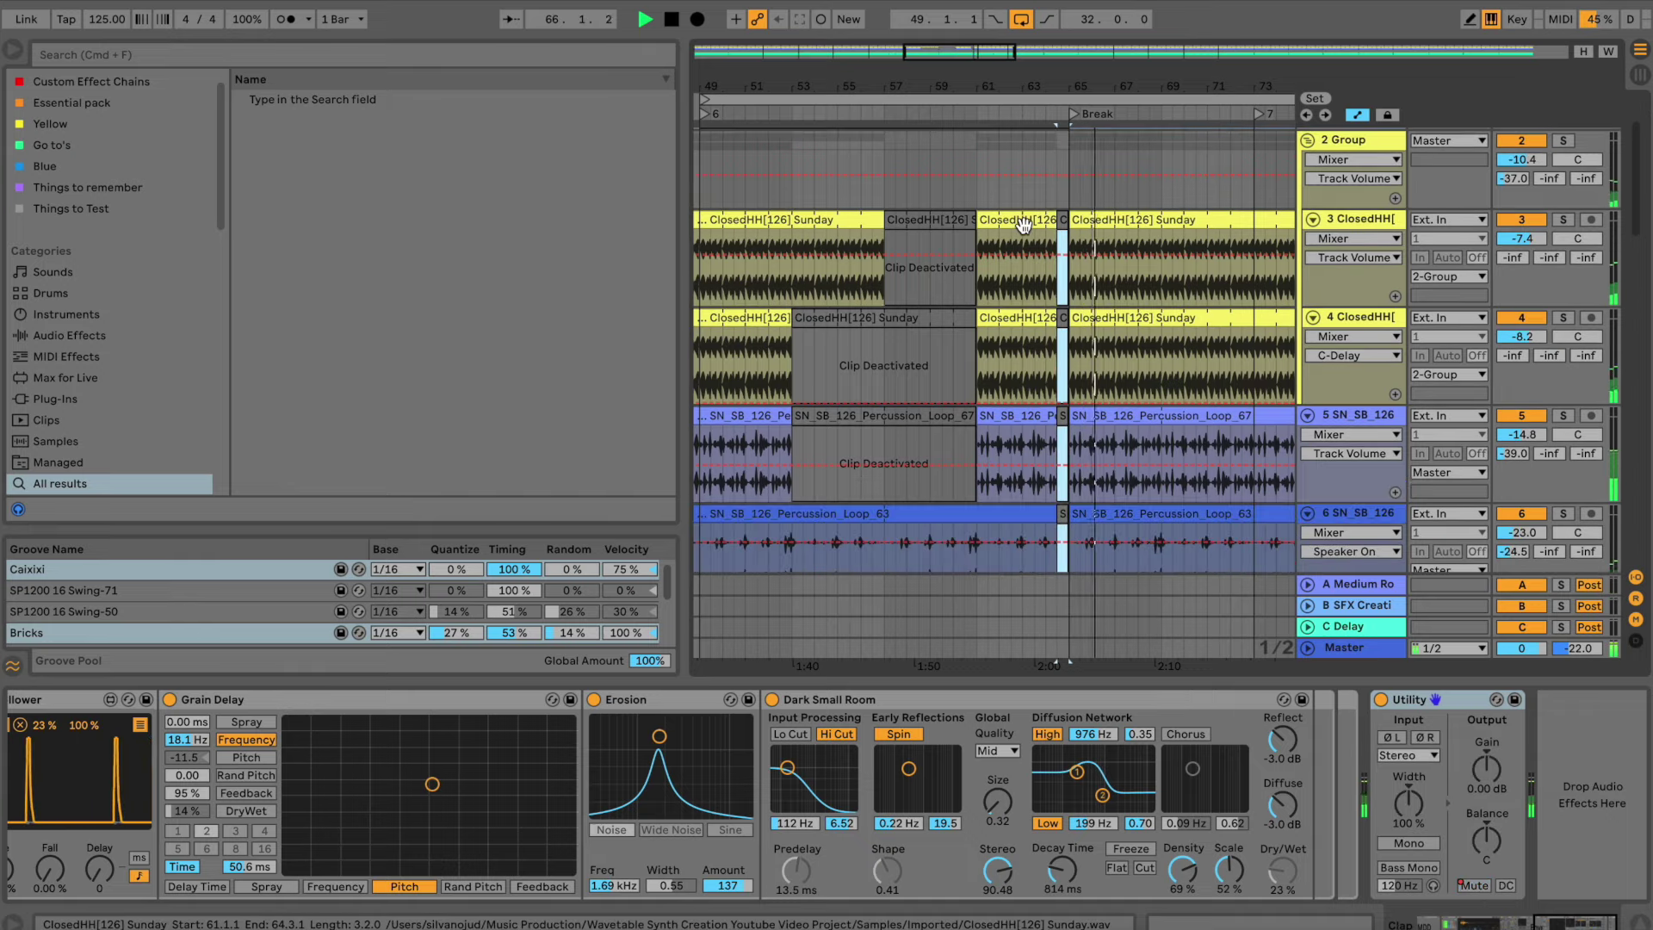
pyautogui.scroll(-5, 1024, 228)
pyautogui.scroll(-6, 1025, 231)
pyautogui.click(978, 482)
pyautogui.moveTo(1054, 484); pyautogui.dragTo(1074, 518)
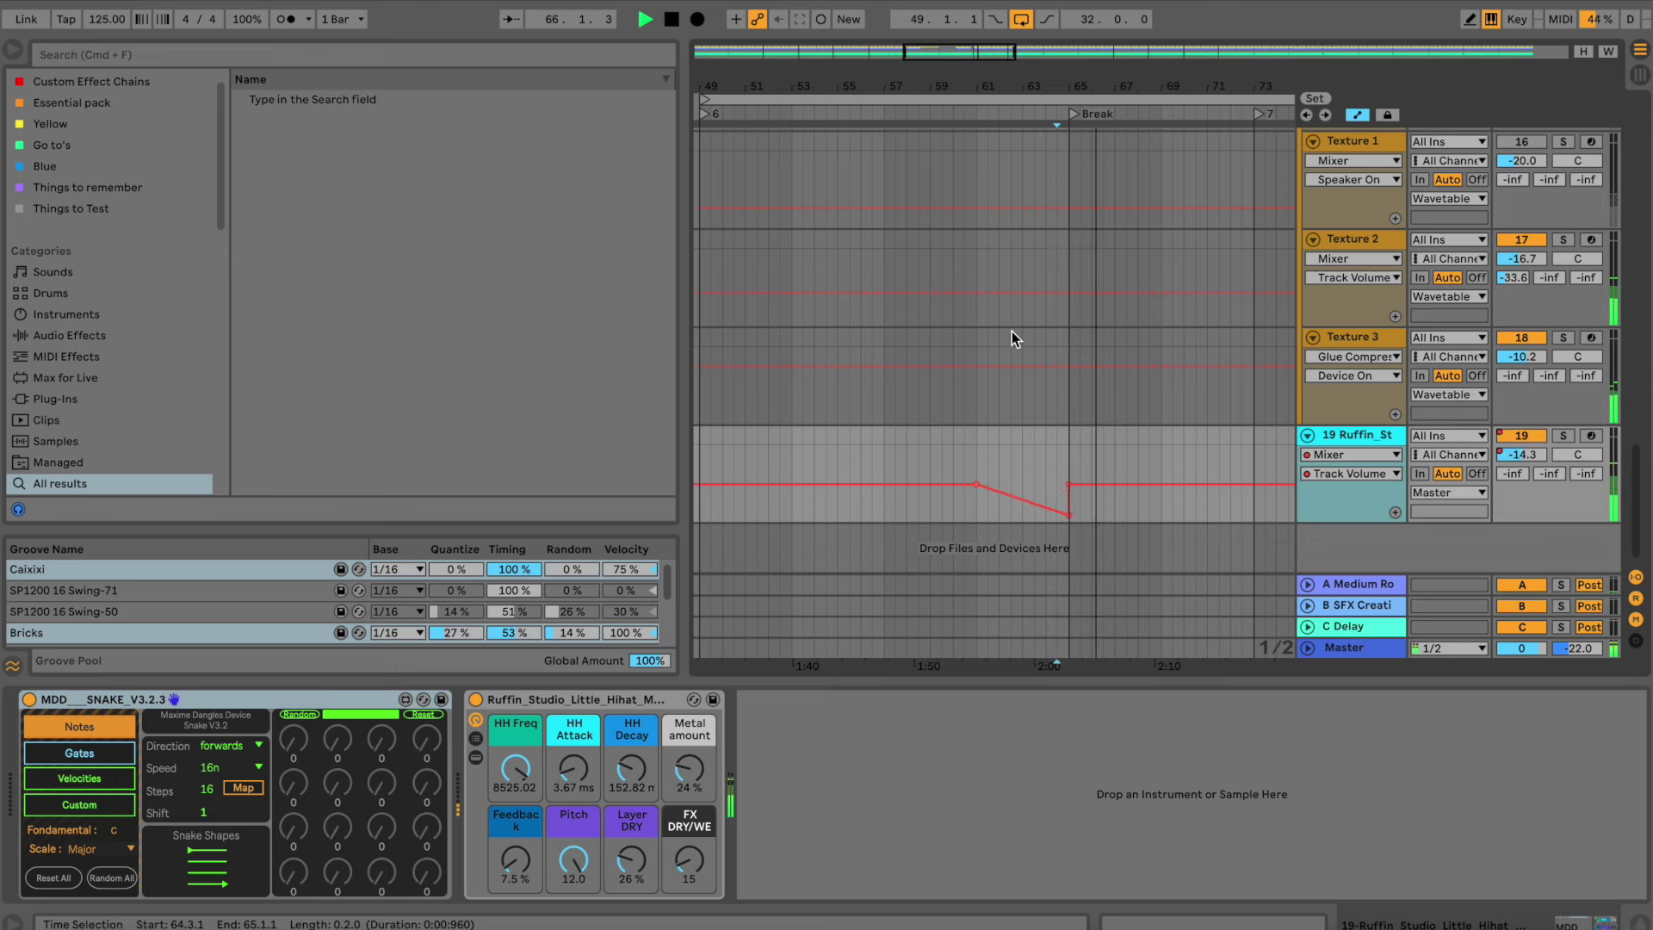
# Replay from about bar 61 and check the transition into the break across all tracks
pyautogui.scroll(10, 1056, 243)
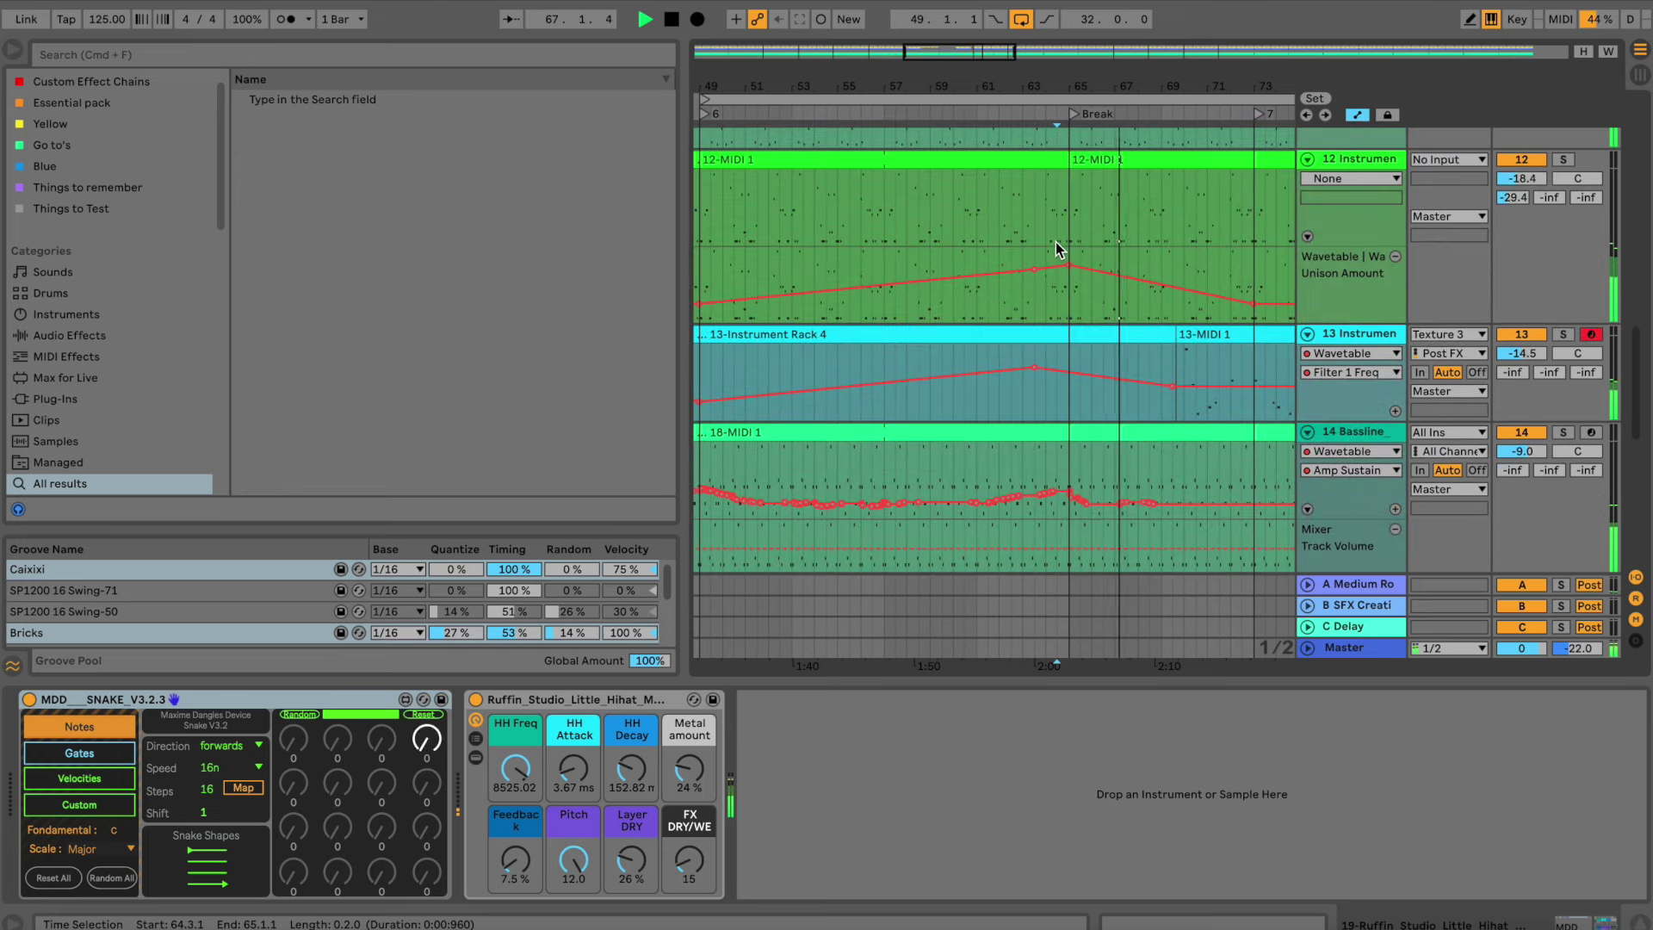
pyautogui.scroll(2, 1056, 241)
pyautogui.click(979, 116)
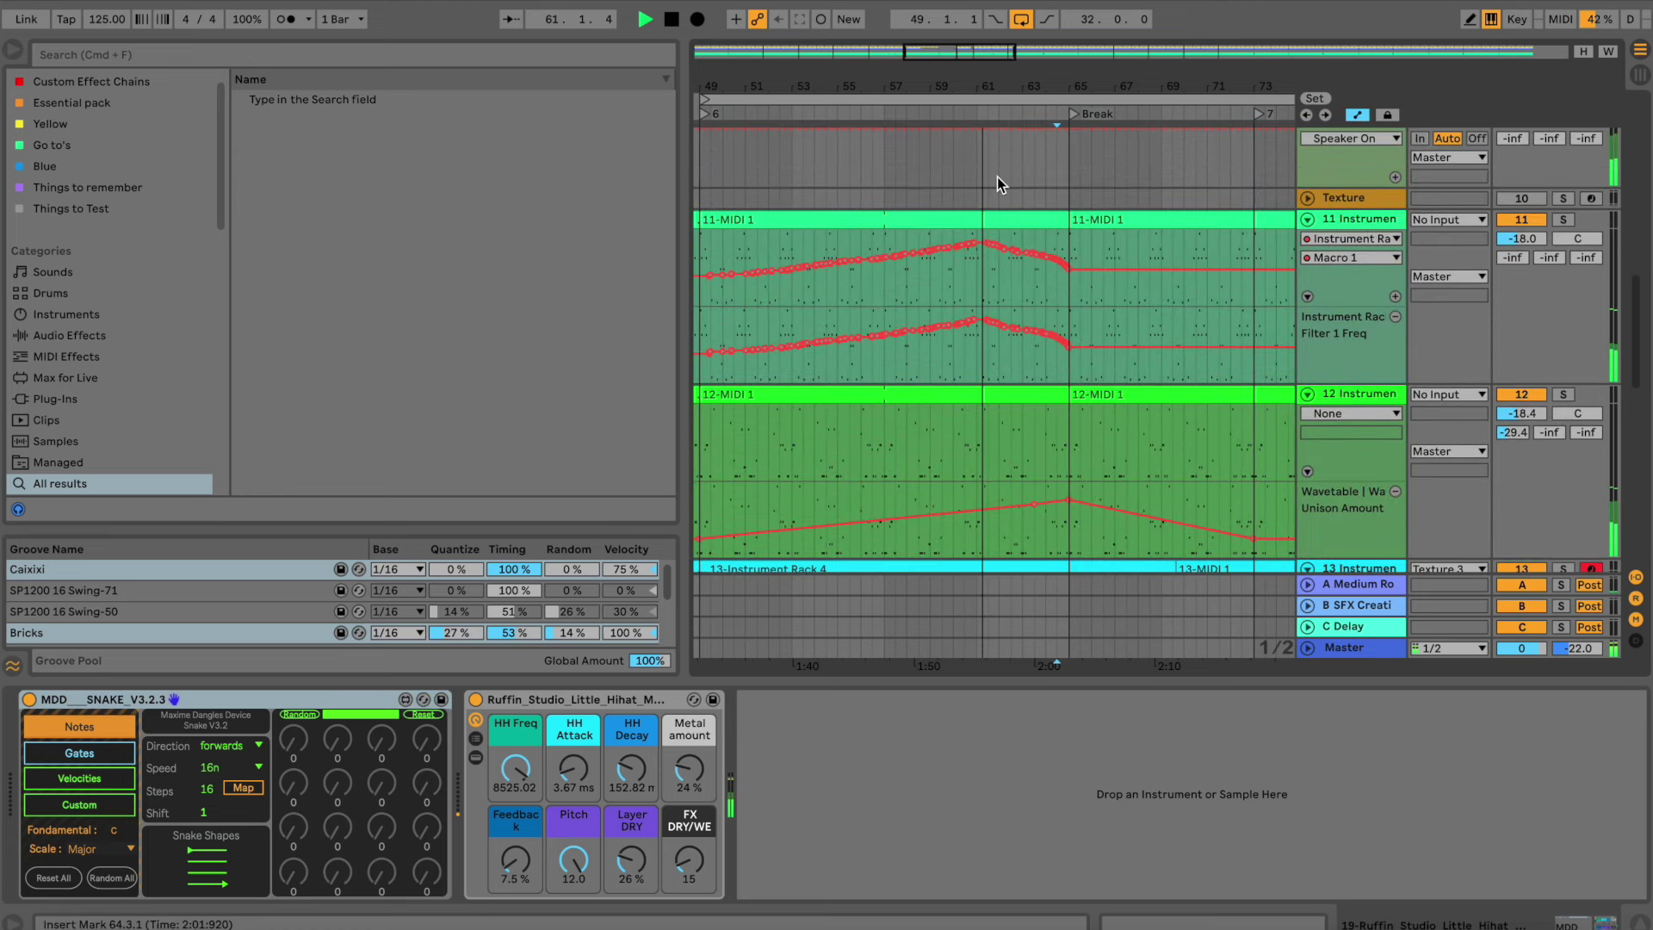
pyautogui.scroll(8, 1104, 225)
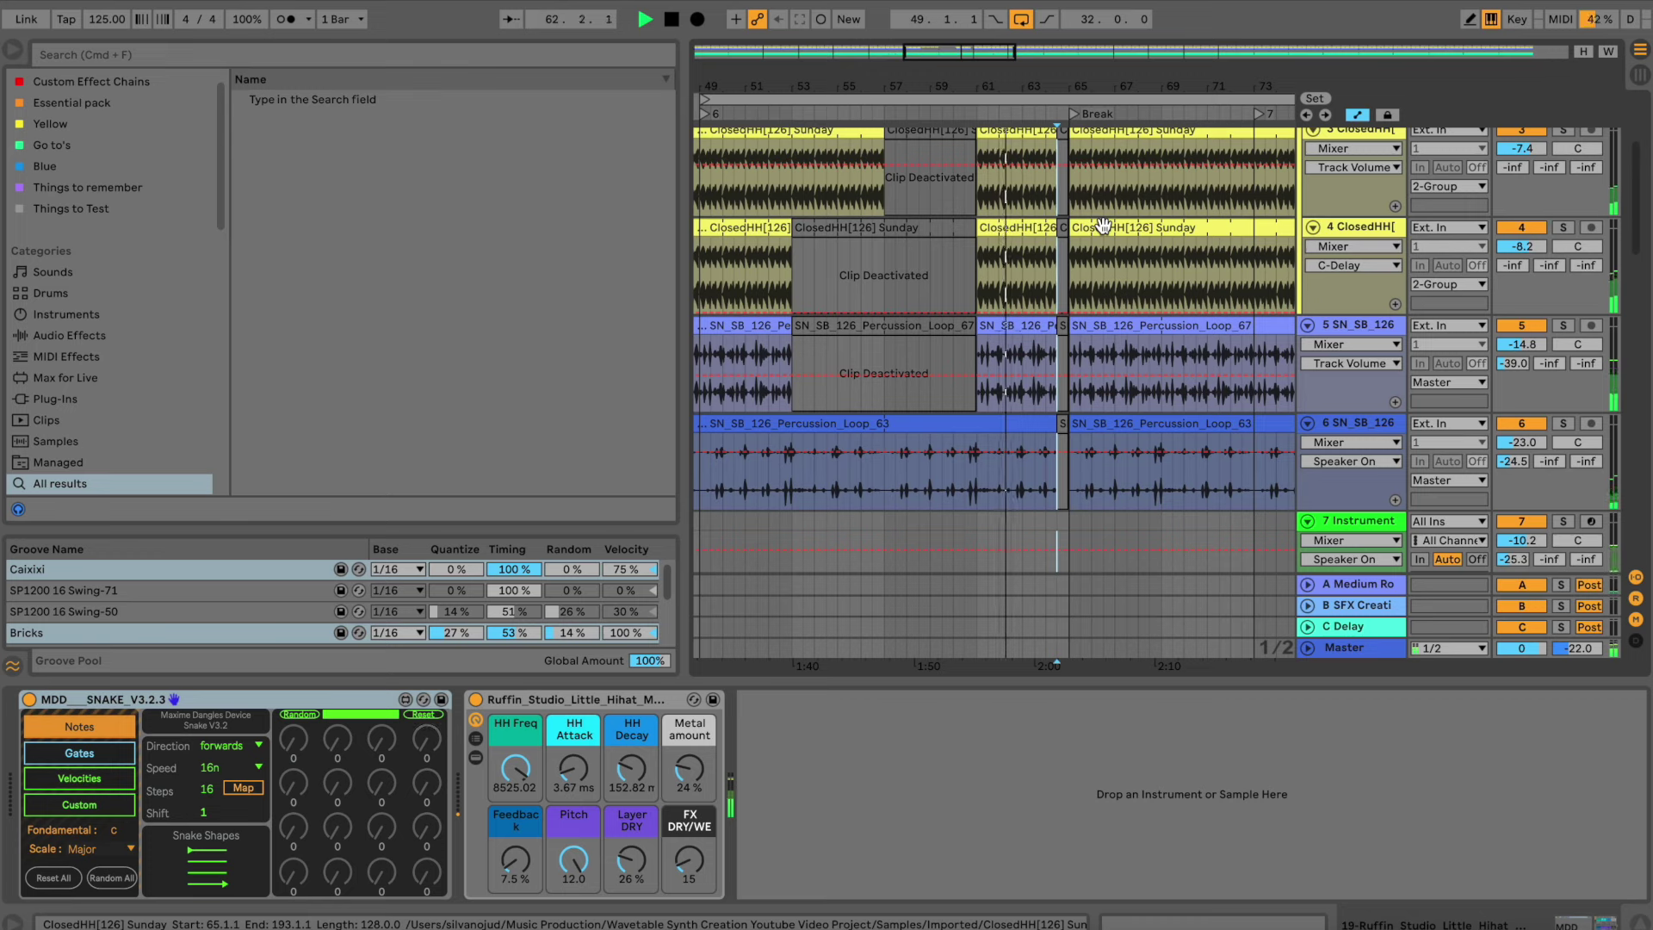
pyautogui.scroll(5, 1103, 225)
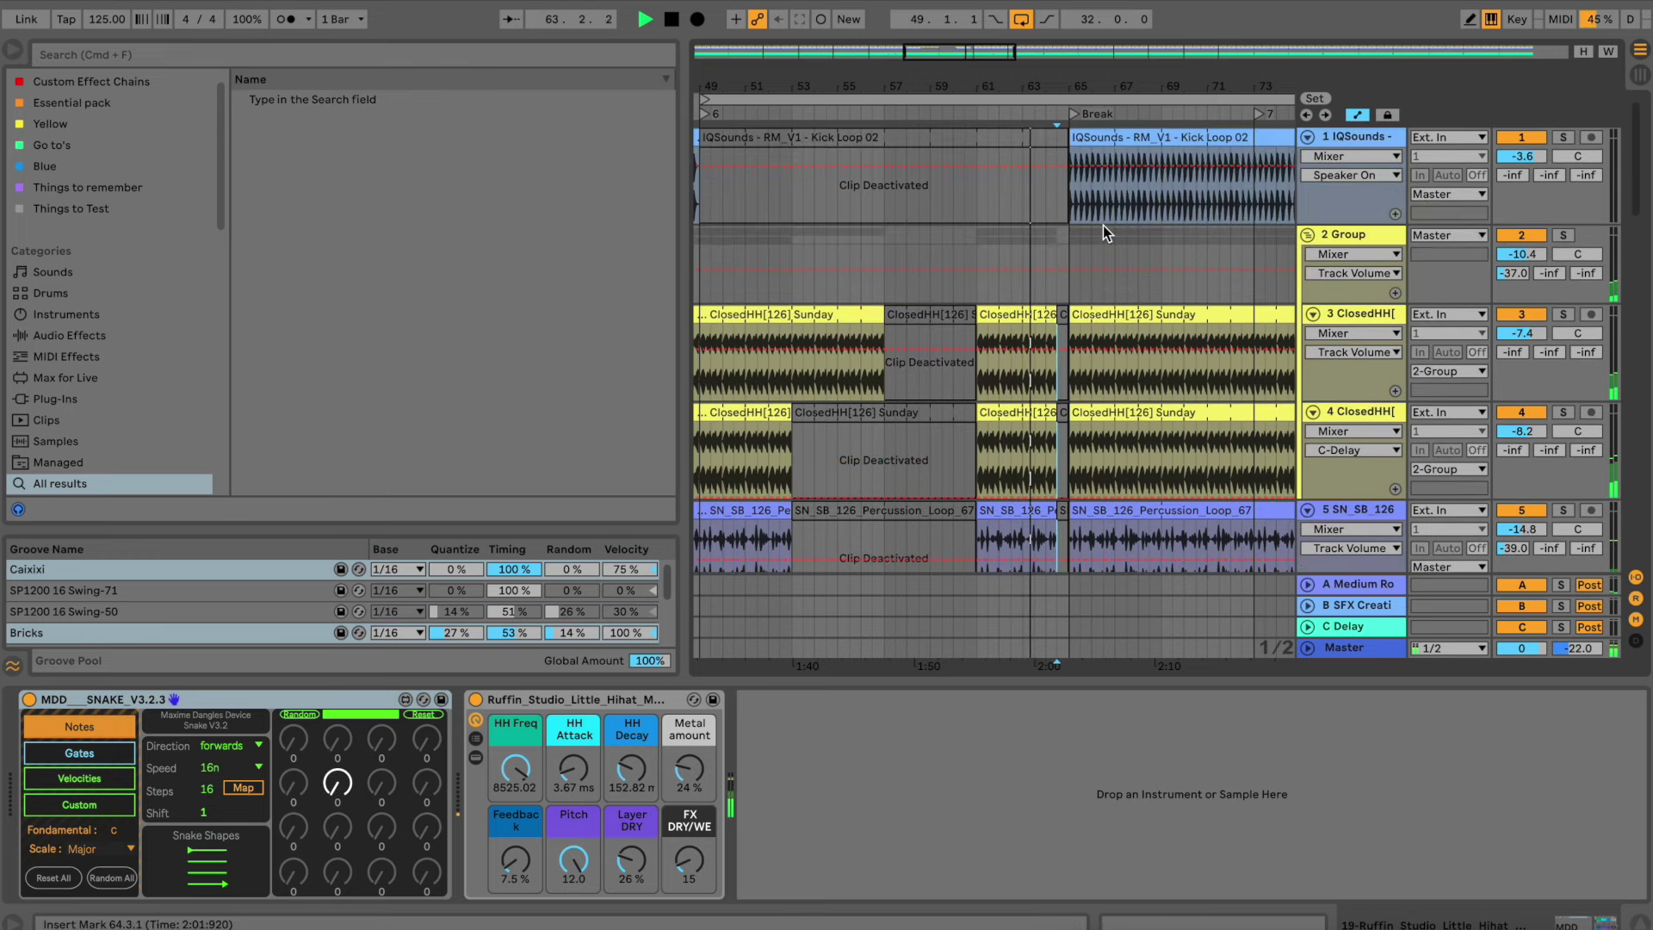
pyautogui.scroll(-15, 1103, 226)
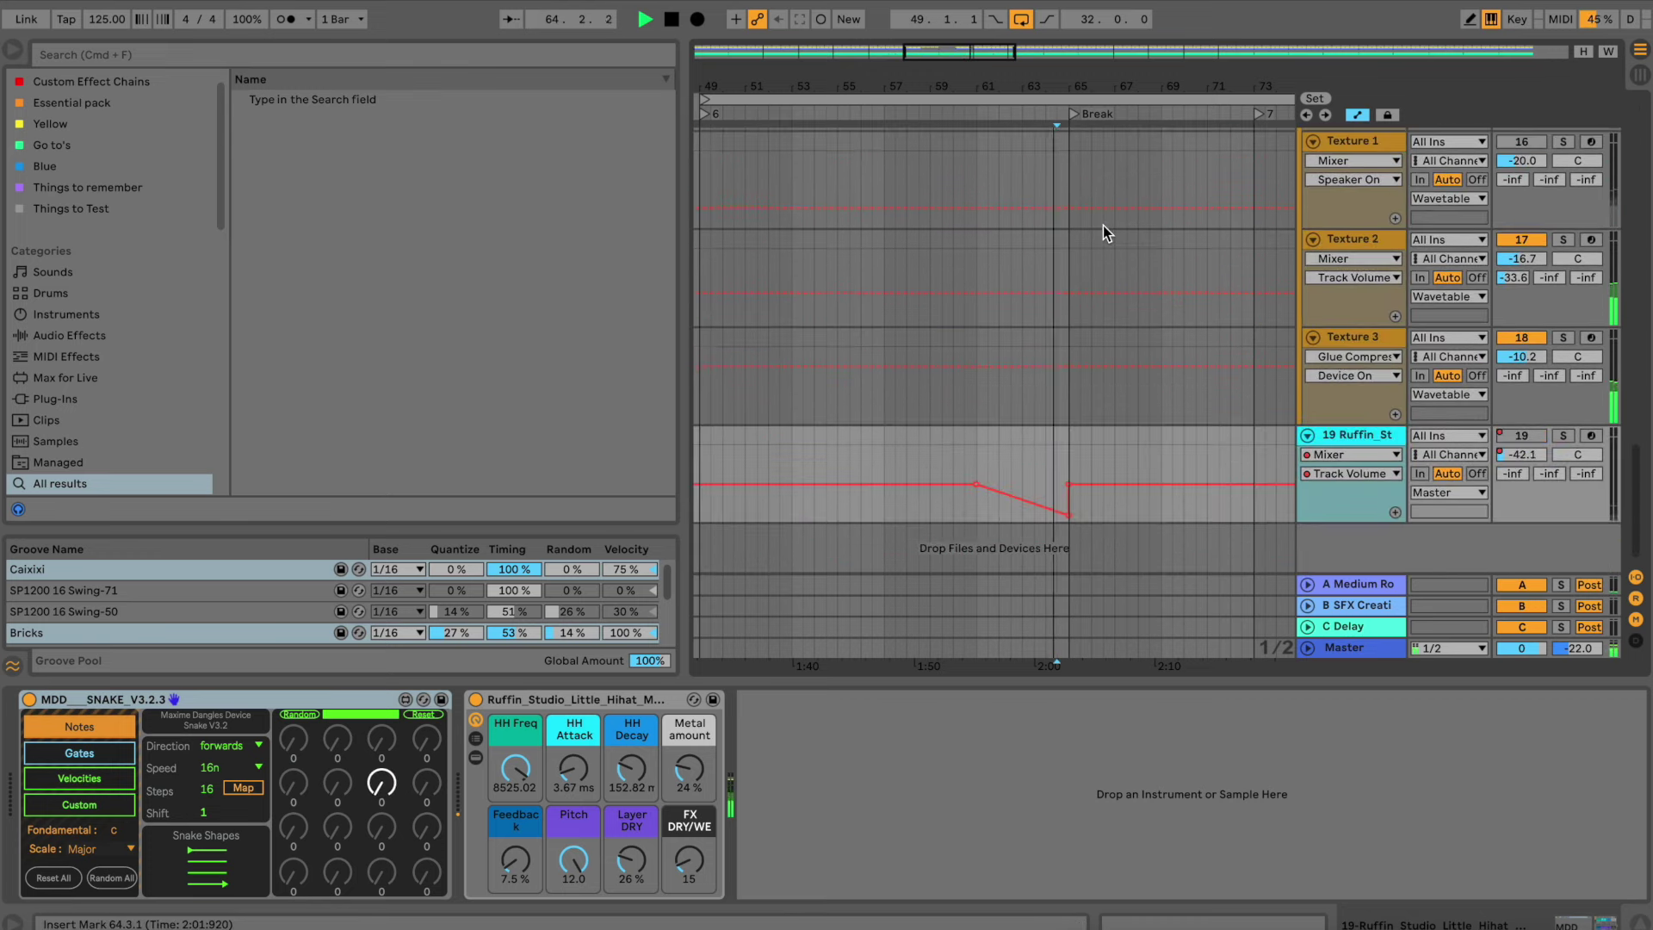
# Split out and deactivate the section from 64.3.1 to 65.1.1 in the bassline clip on track 14
pyautogui.scroll(5, 1103, 226)
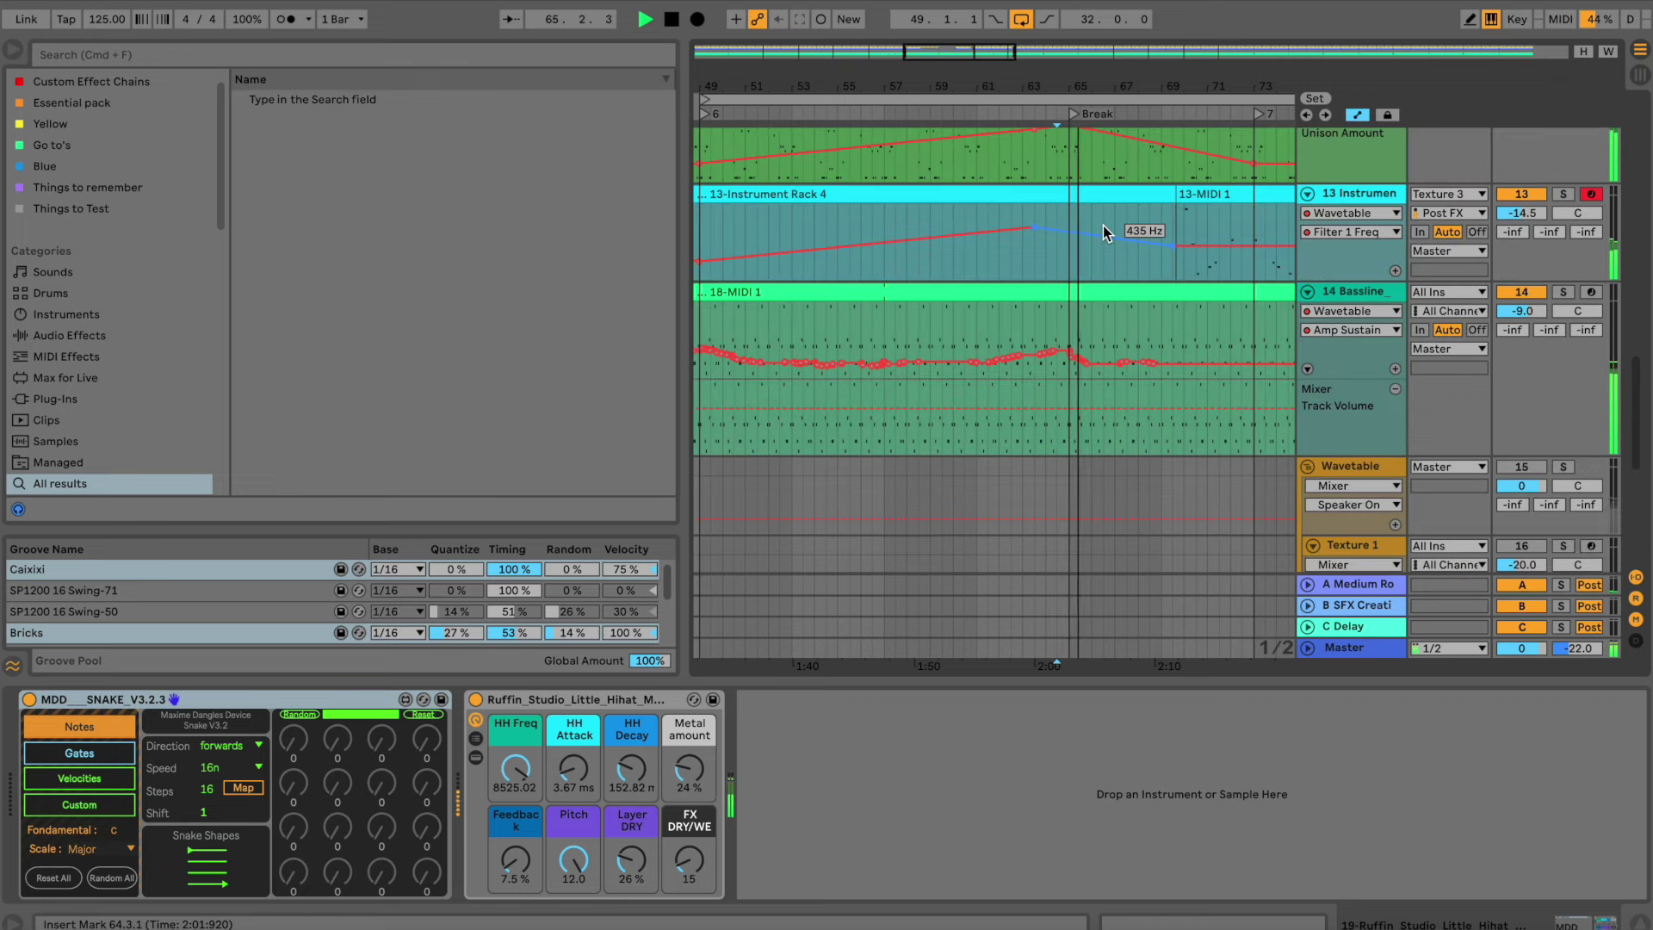
pyautogui.click(1064, 353)
pyautogui.press('0')
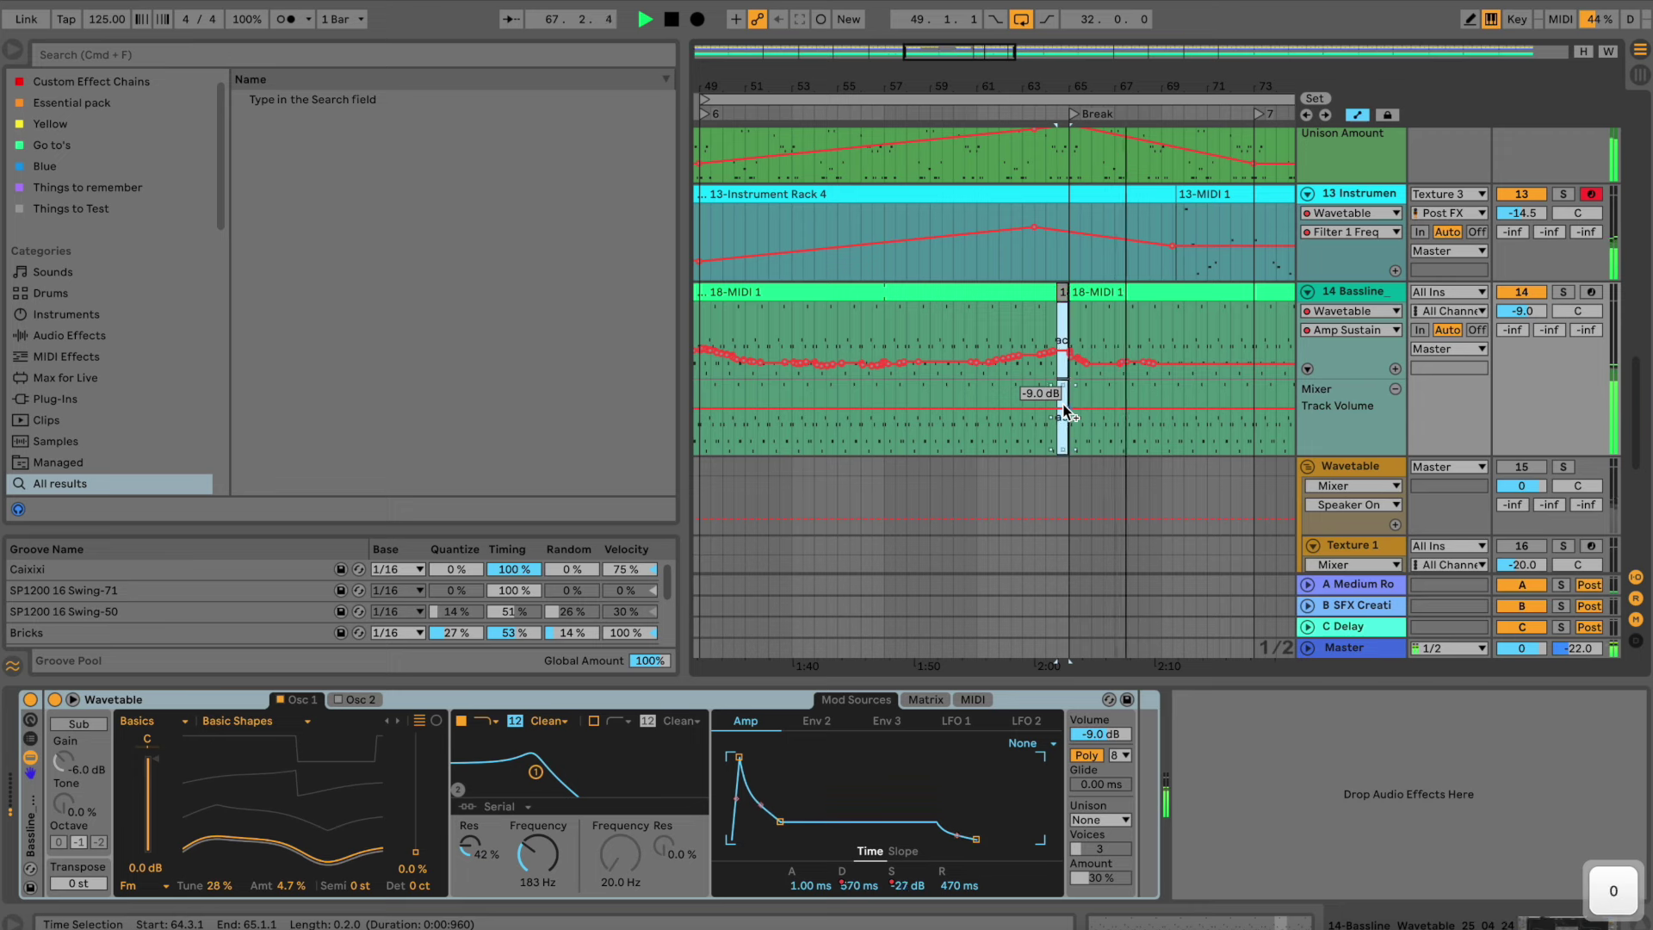
# Replay the transition into the break from about bar 62, then solo track 12 to check its part
pyautogui.click(1005, 102)
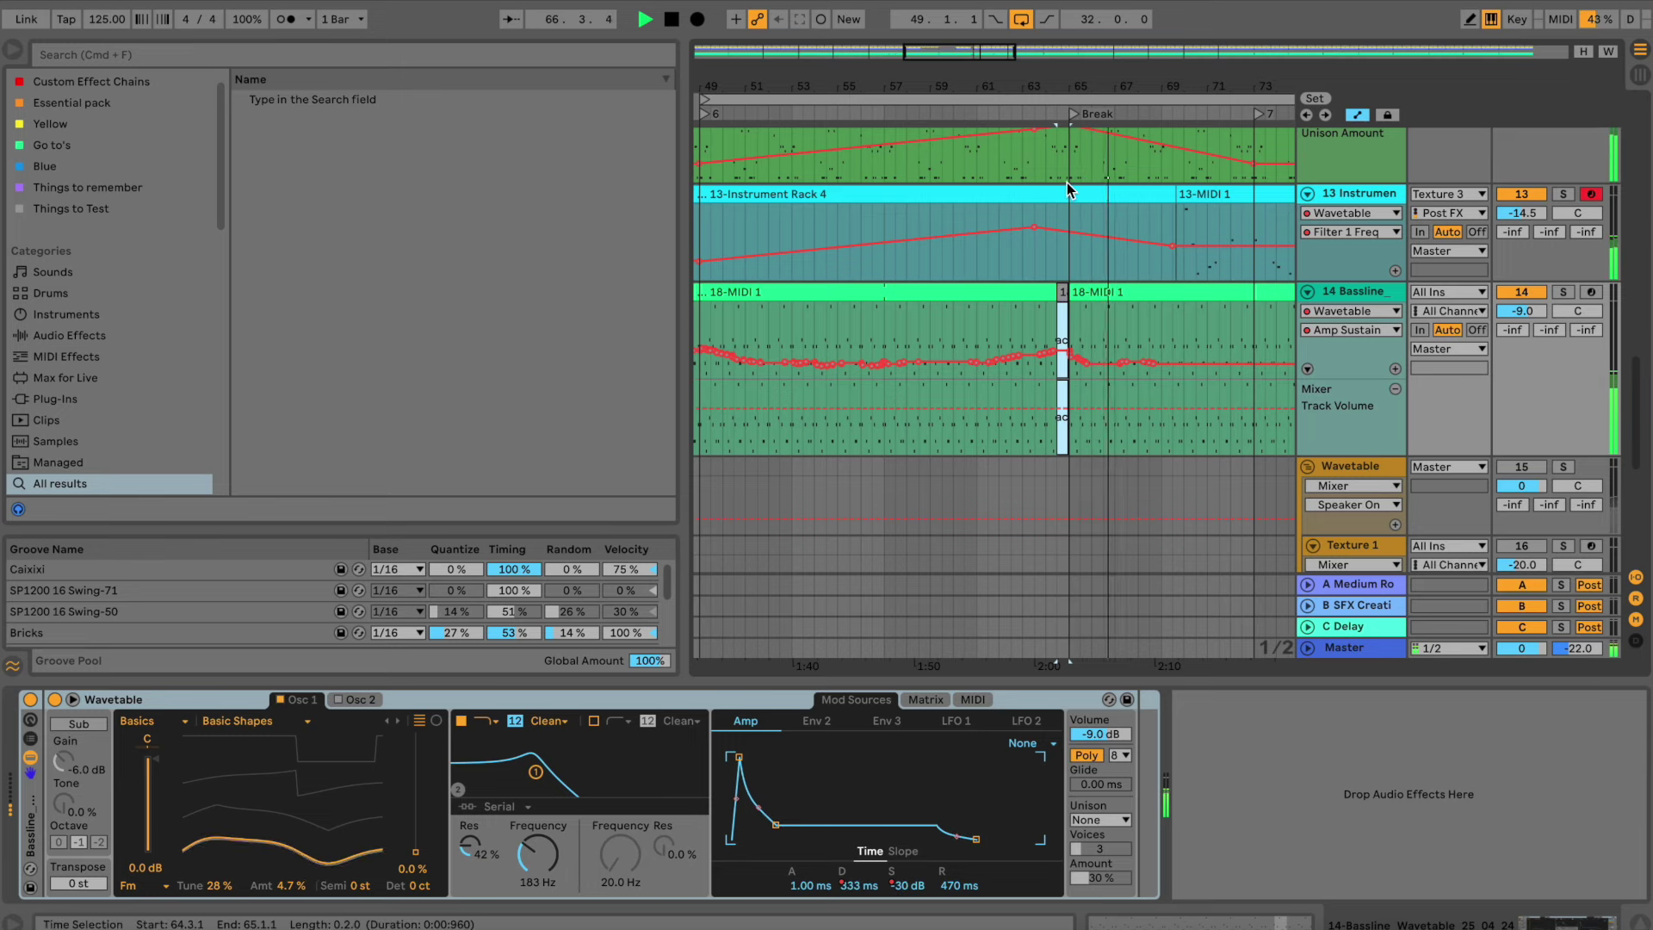
pyautogui.scroll(8, 1067, 183)
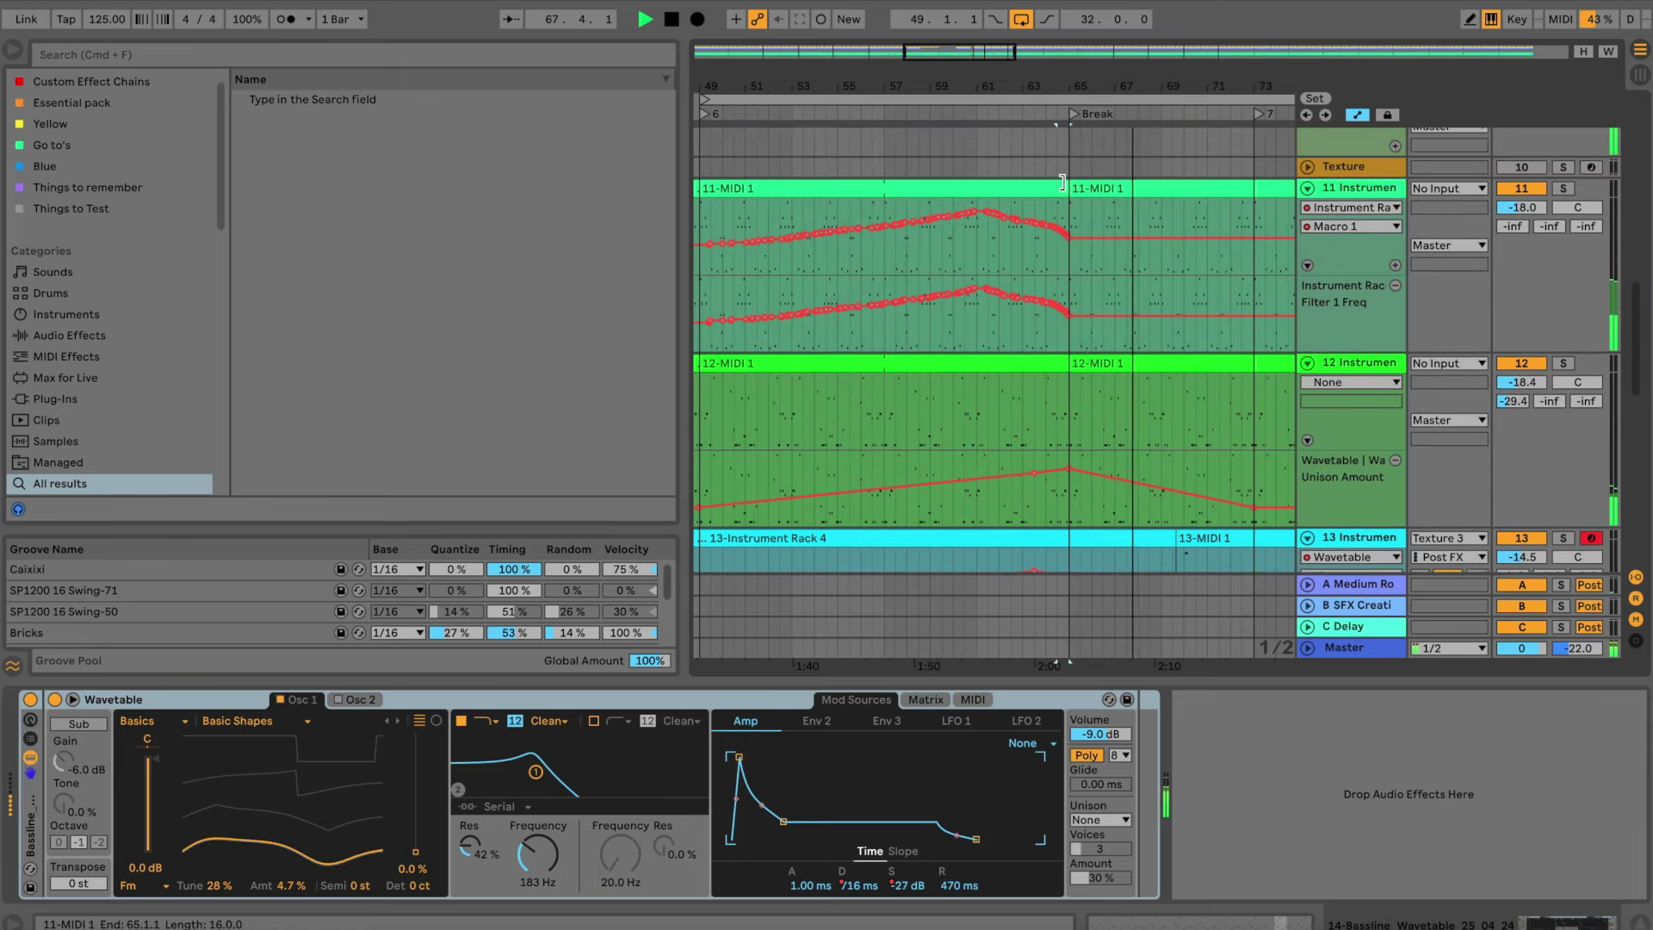
pyautogui.click(1032, 104)
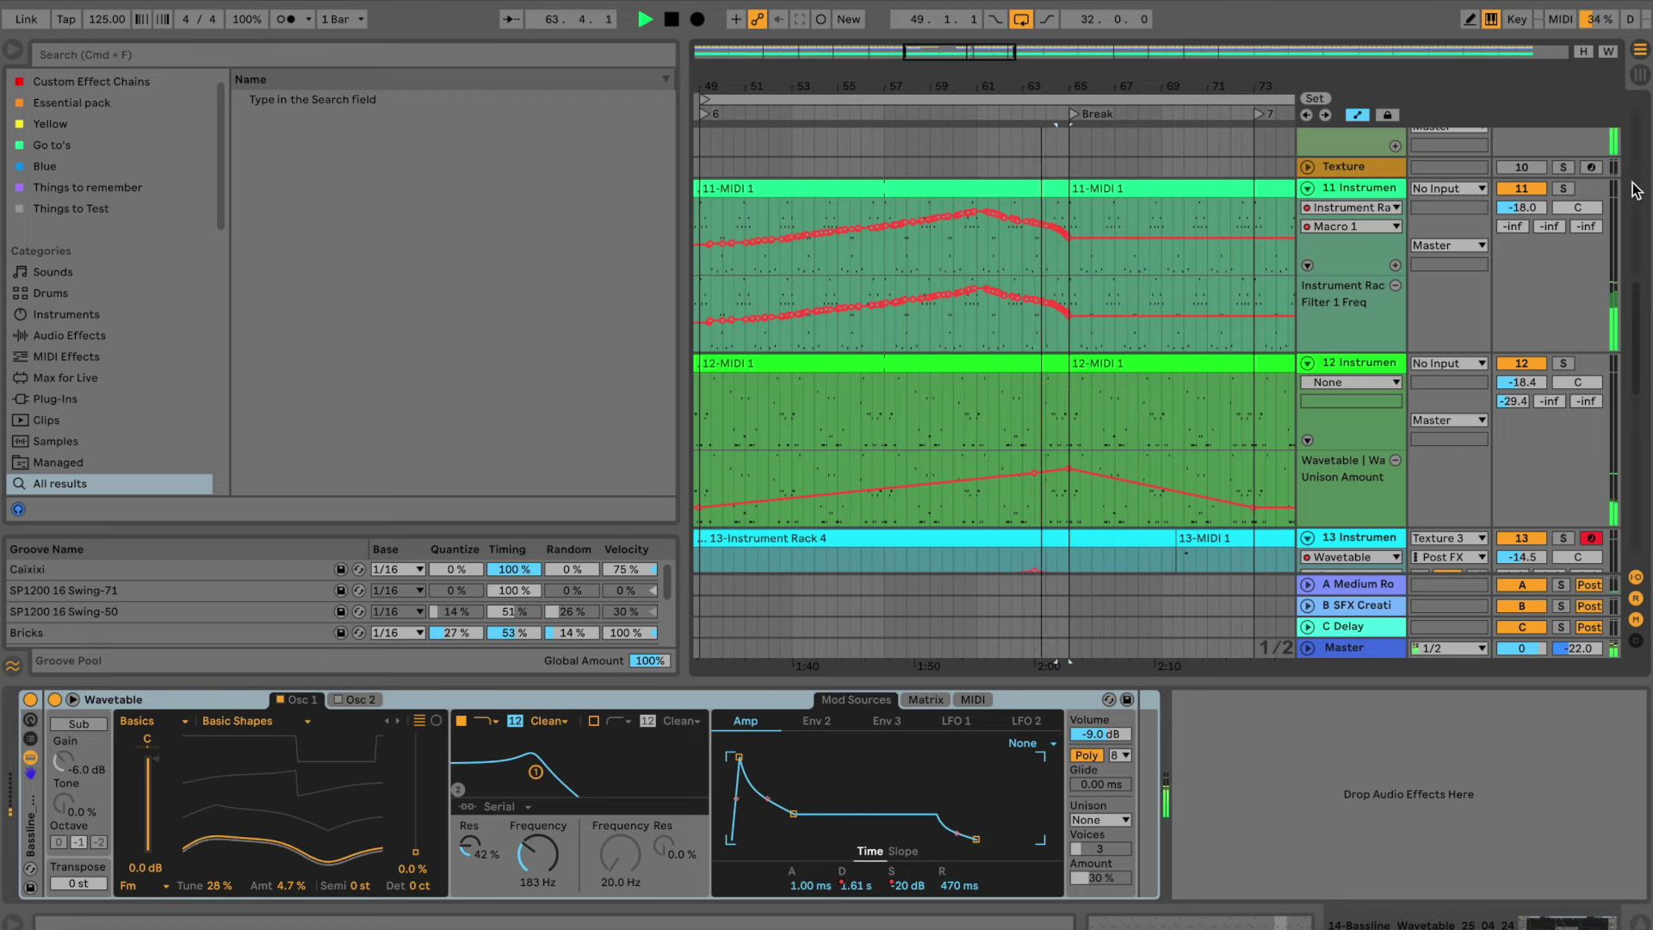
pyautogui.click(1564, 362)
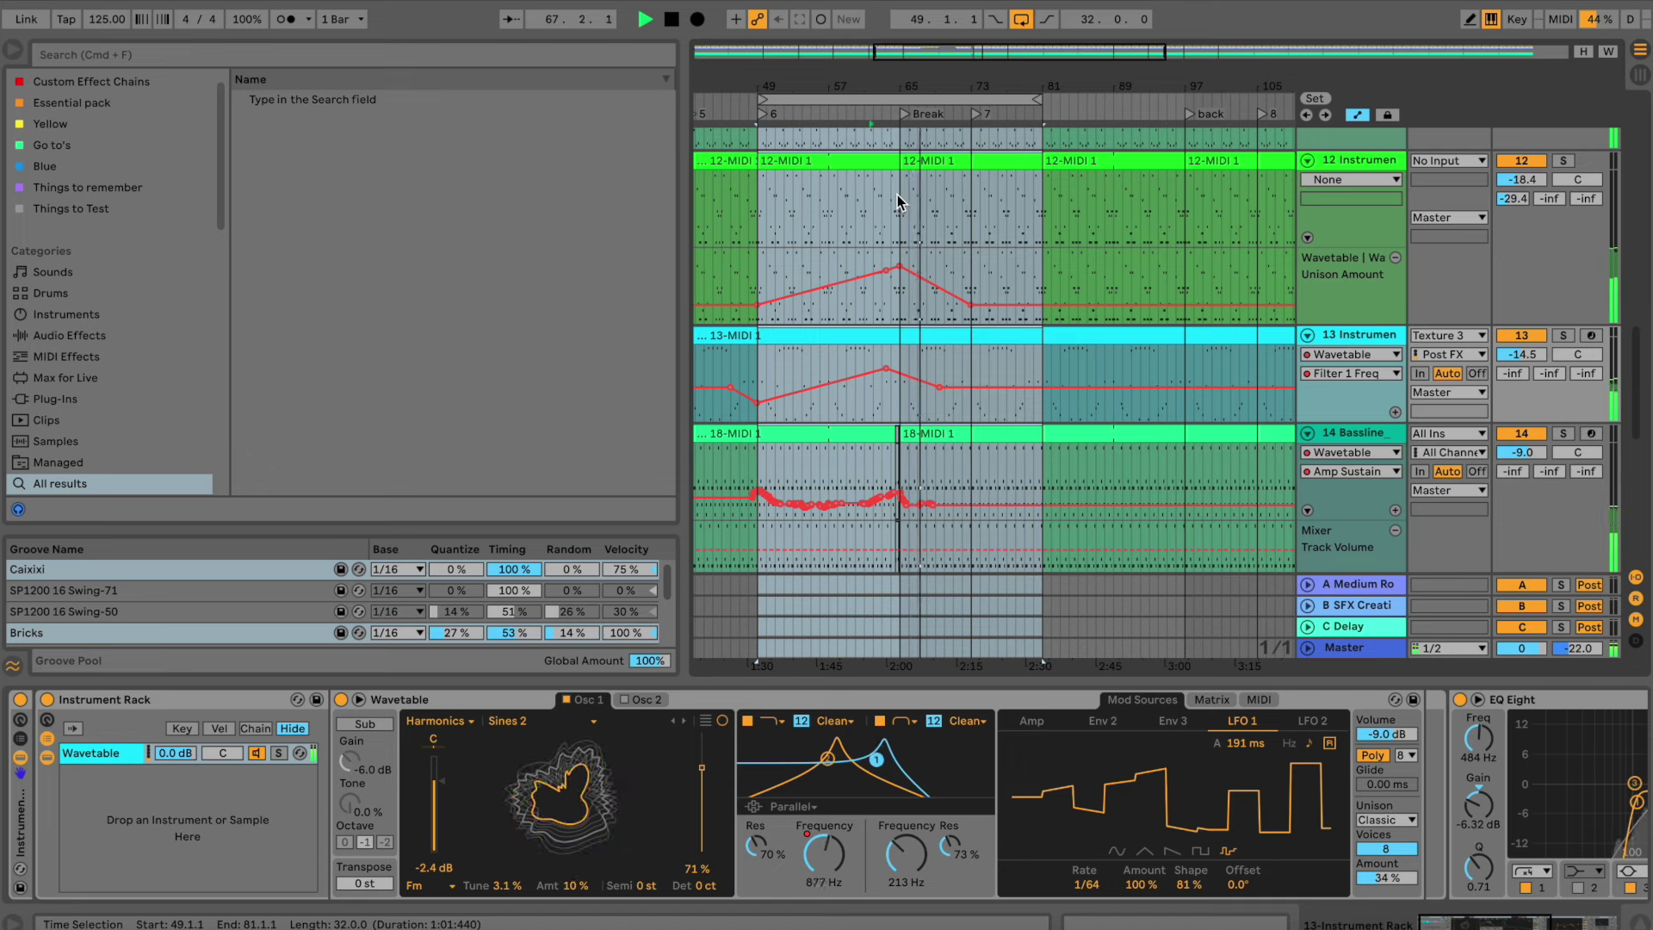
# Reshape track 13's Filter 1 Freq automation to fall faster after the break starts, reaching about 240 Hz near bar 67 and holding there
pyautogui.moveTo(917, 385)
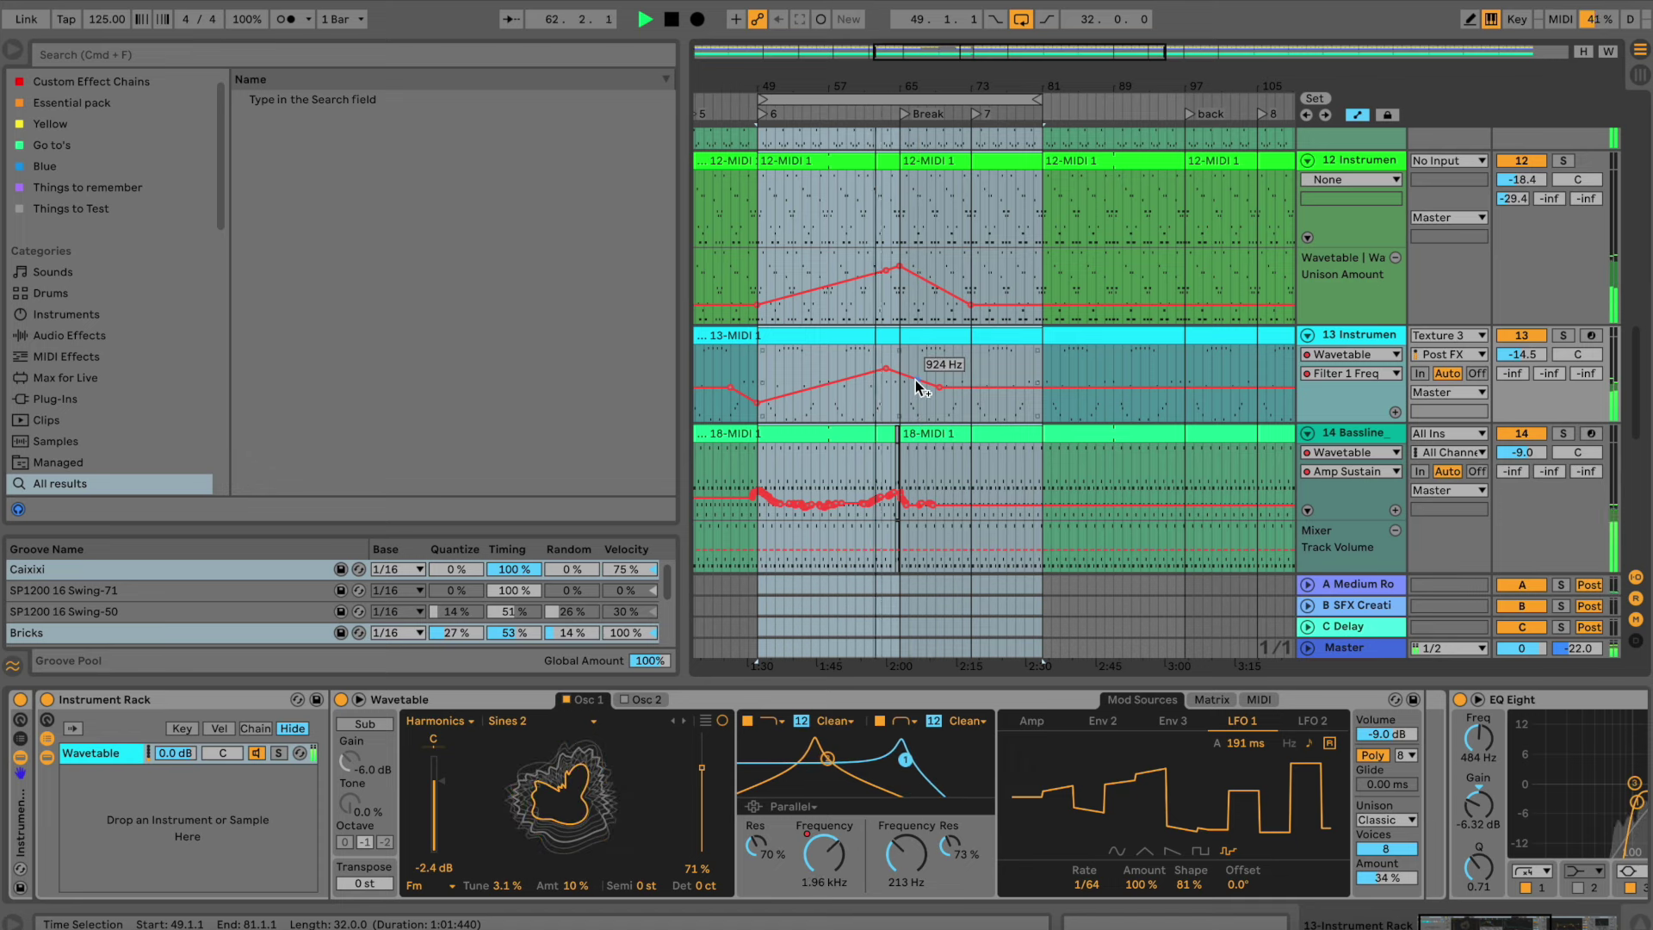
pyautogui.click(916, 384)
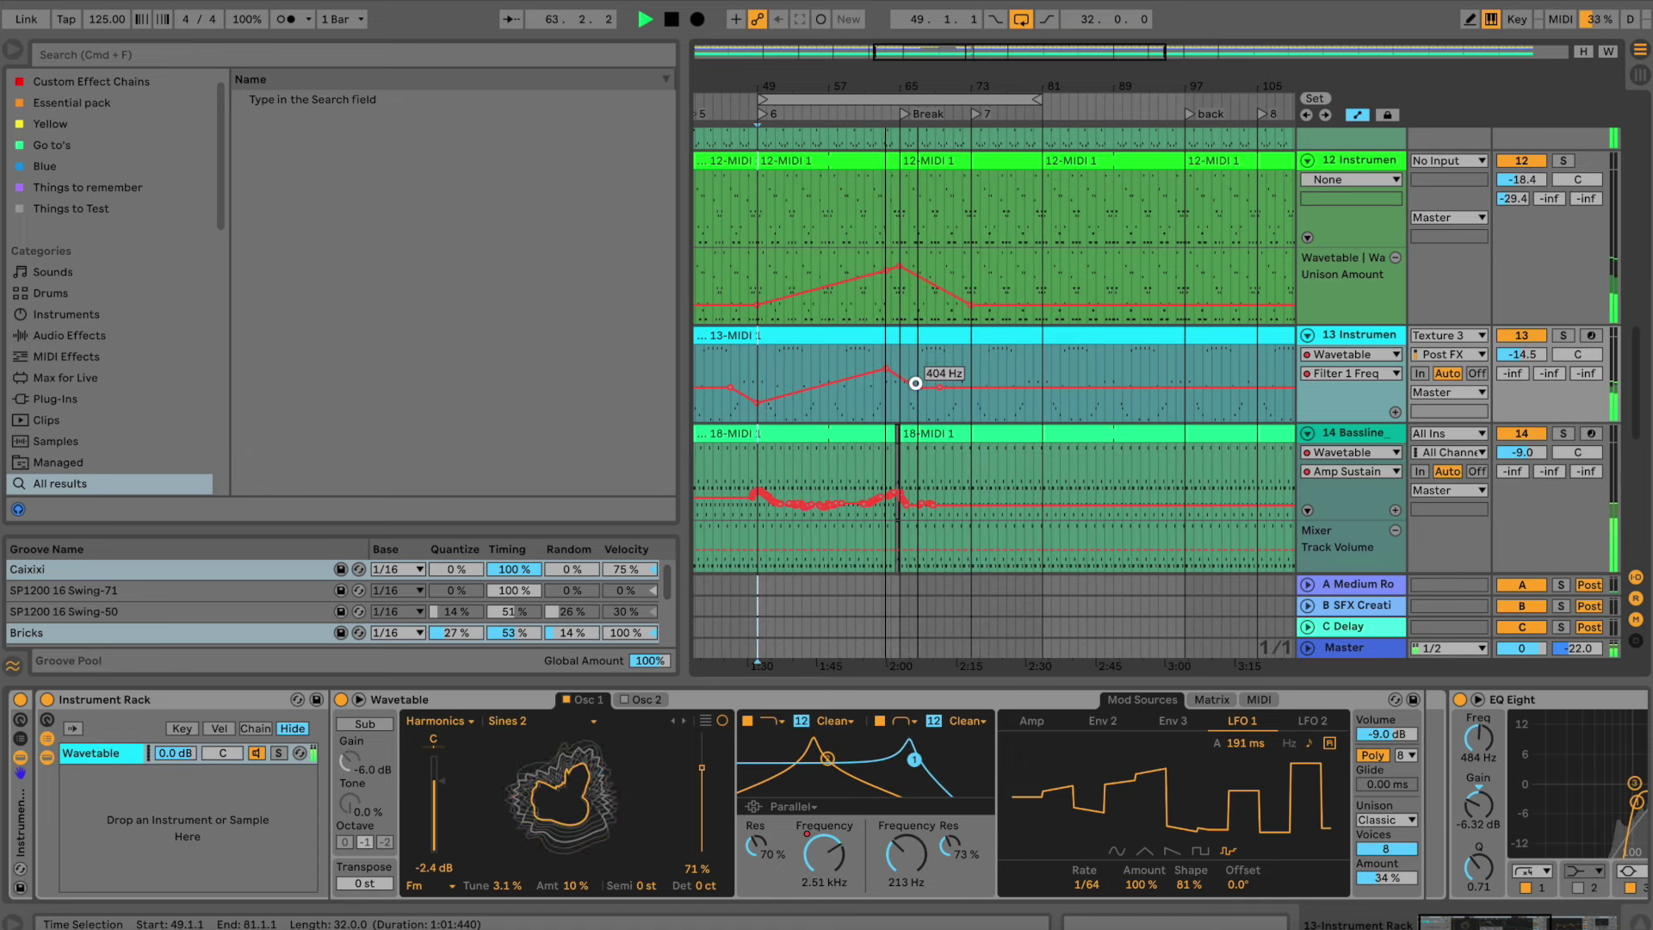
pyautogui.moveTo(916, 384); pyautogui.dragTo(916, 382)
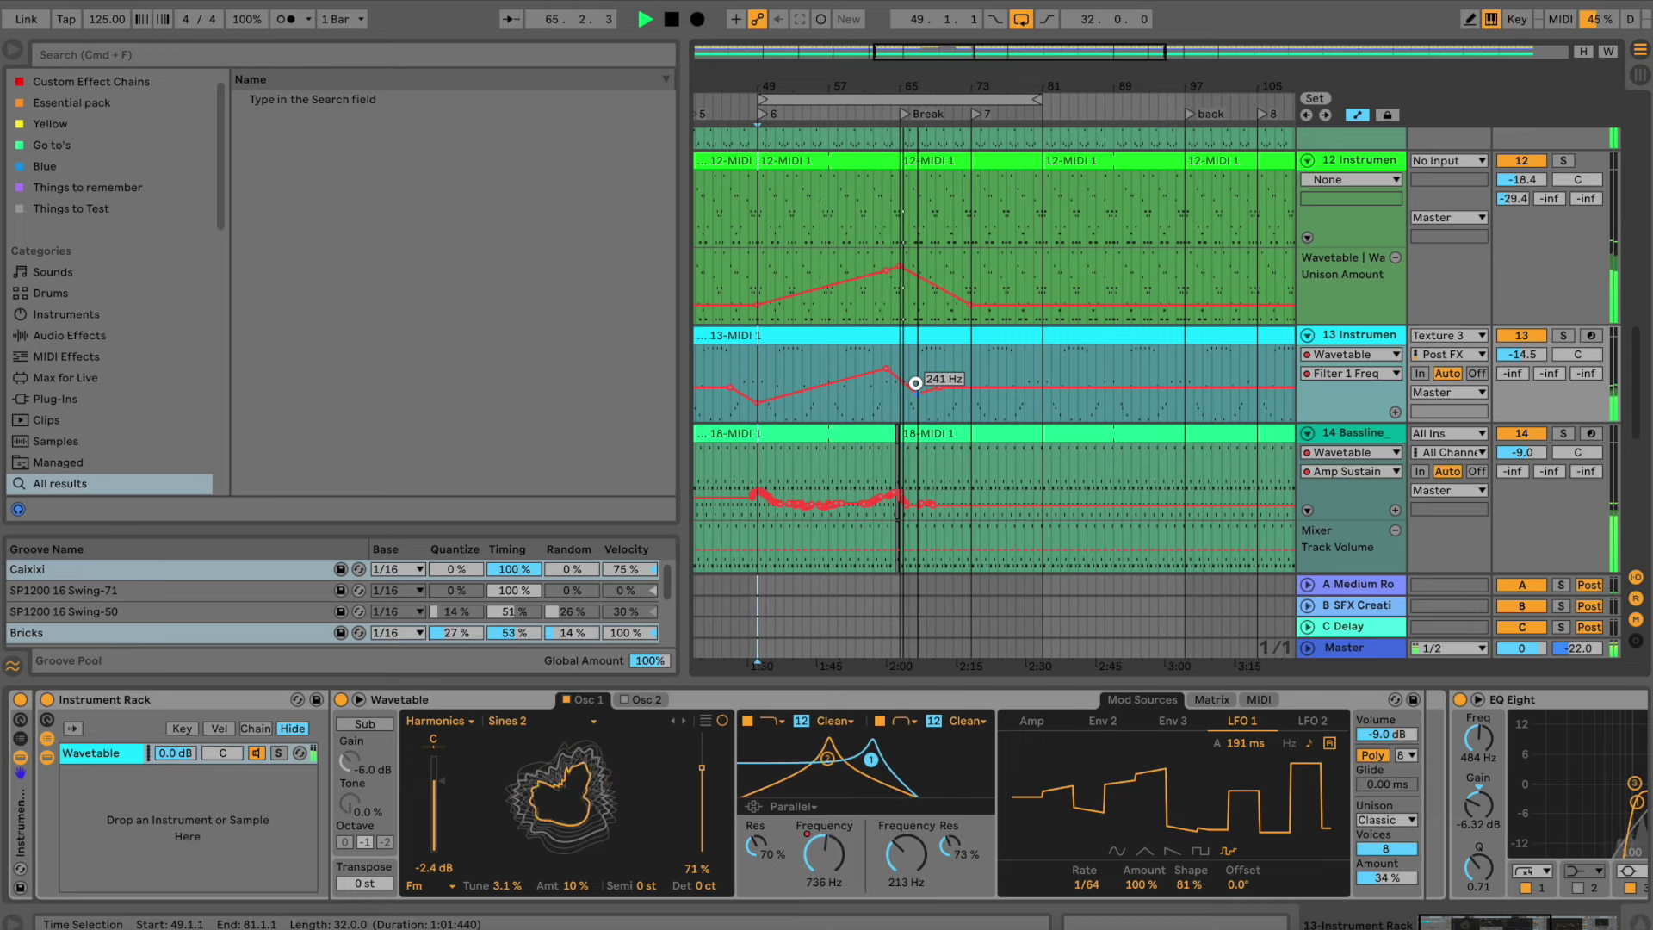
pyautogui.moveTo(915, 381); pyautogui.dragTo(915, 381)
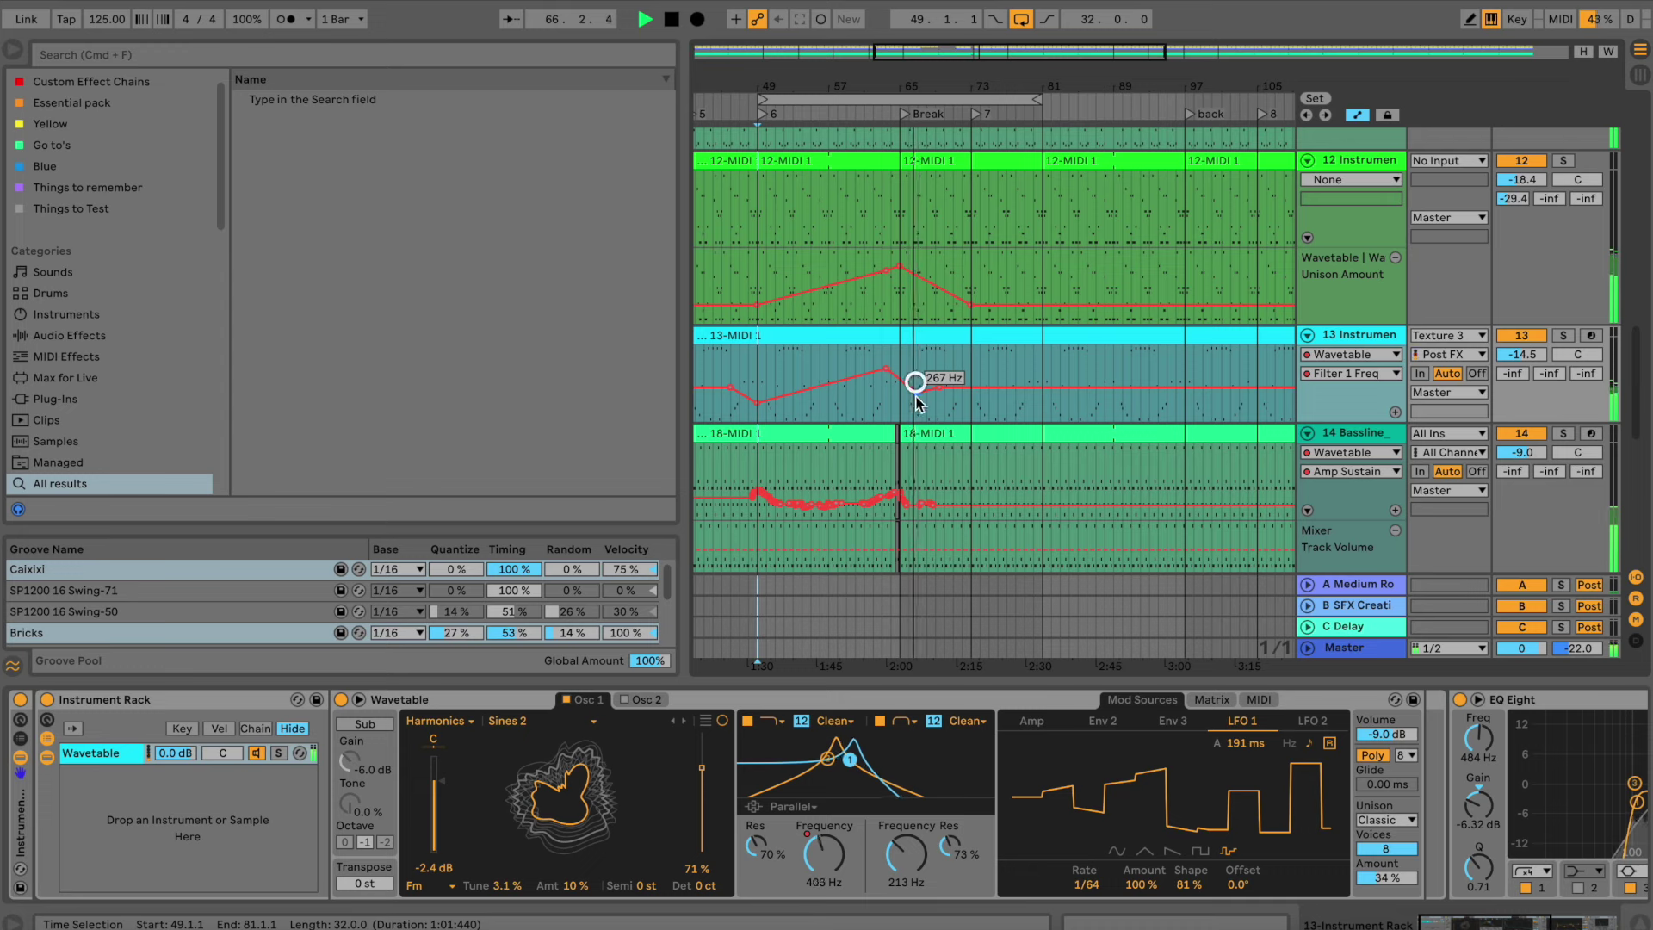
pyautogui.moveTo(943, 387); pyautogui.dragTo(944, 391)
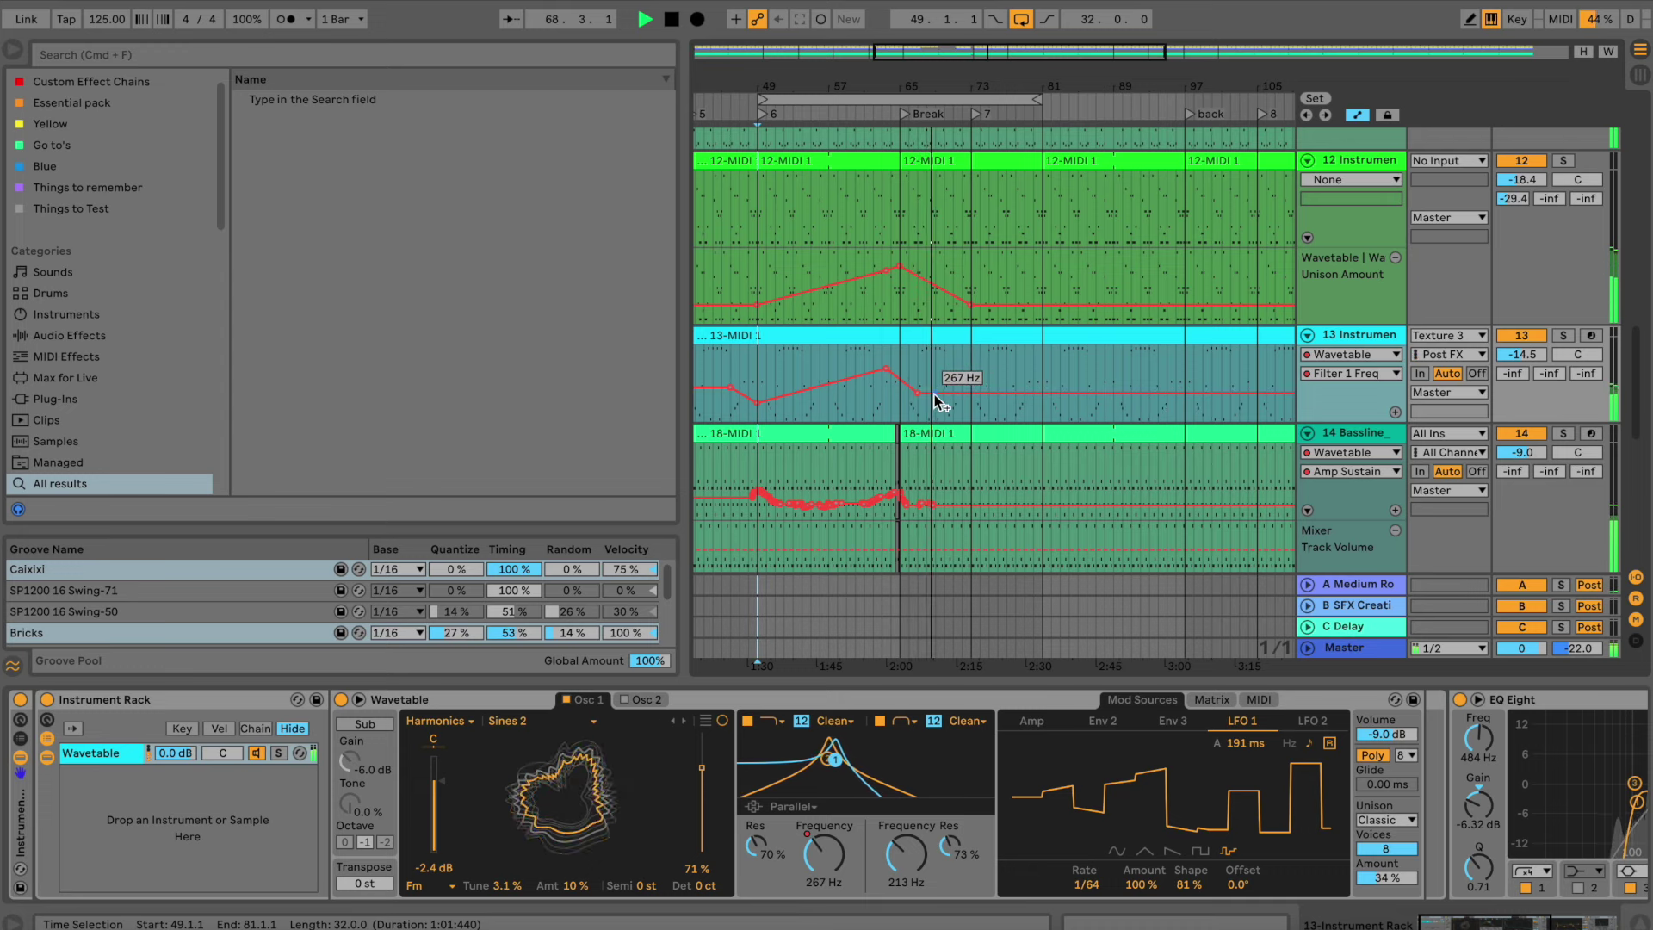
pyautogui.moveTo(964, 393); pyautogui.dragTo(966, 395)
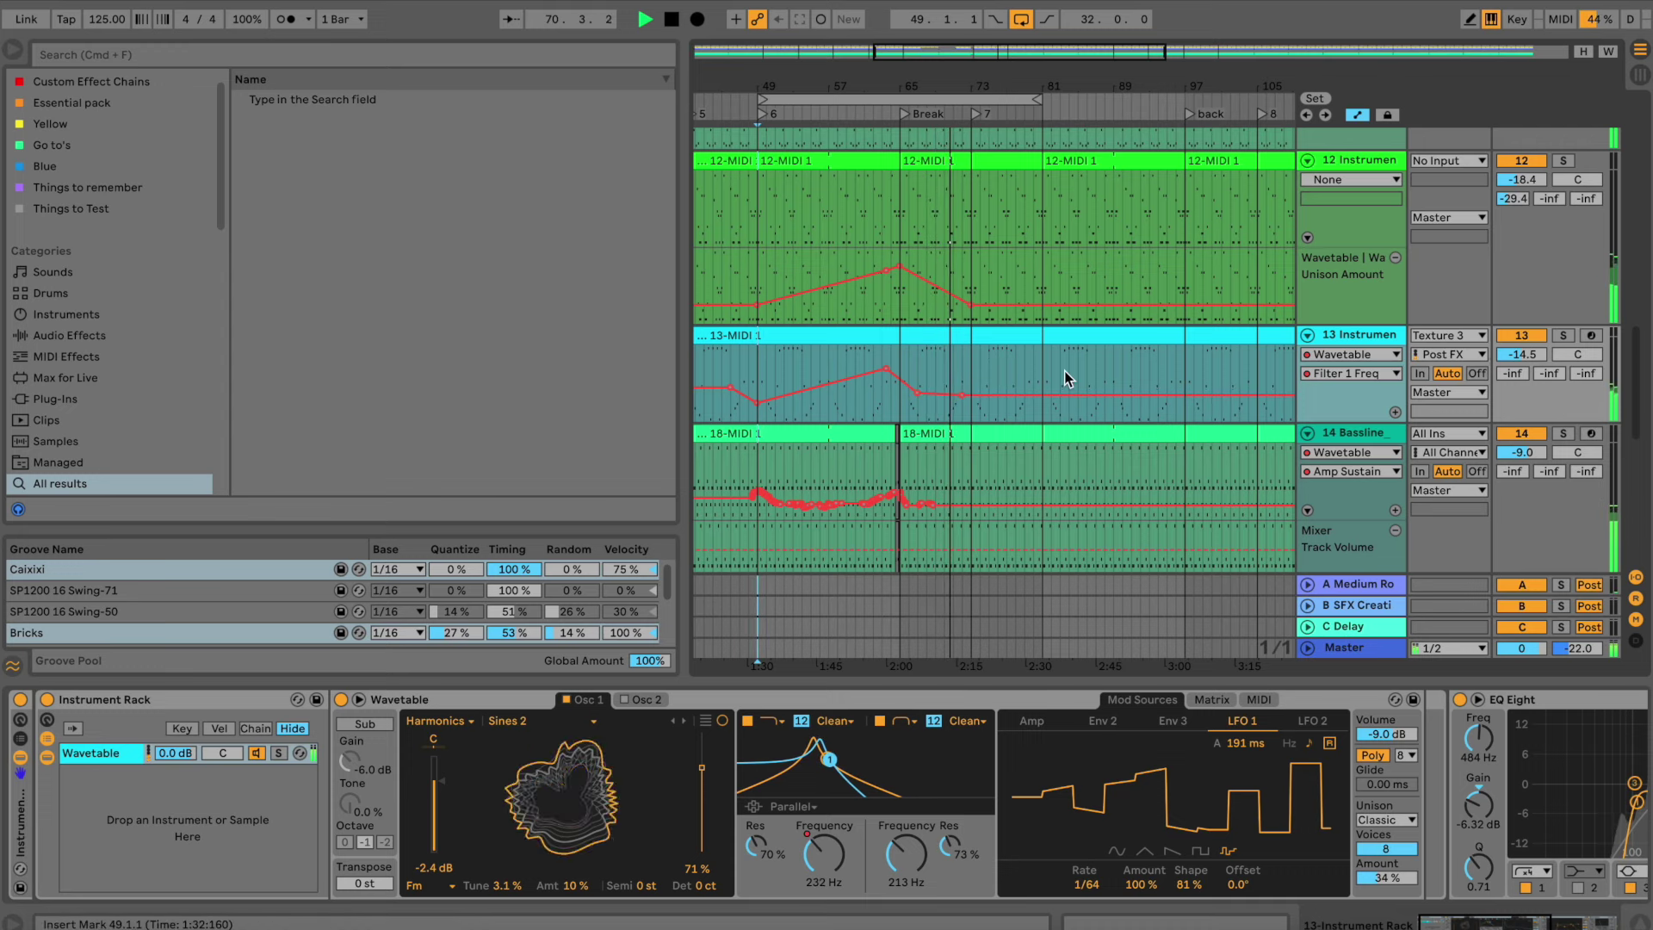
pyautogui.moveTo(967, 399); pyautogui.dragTo(966, 397)
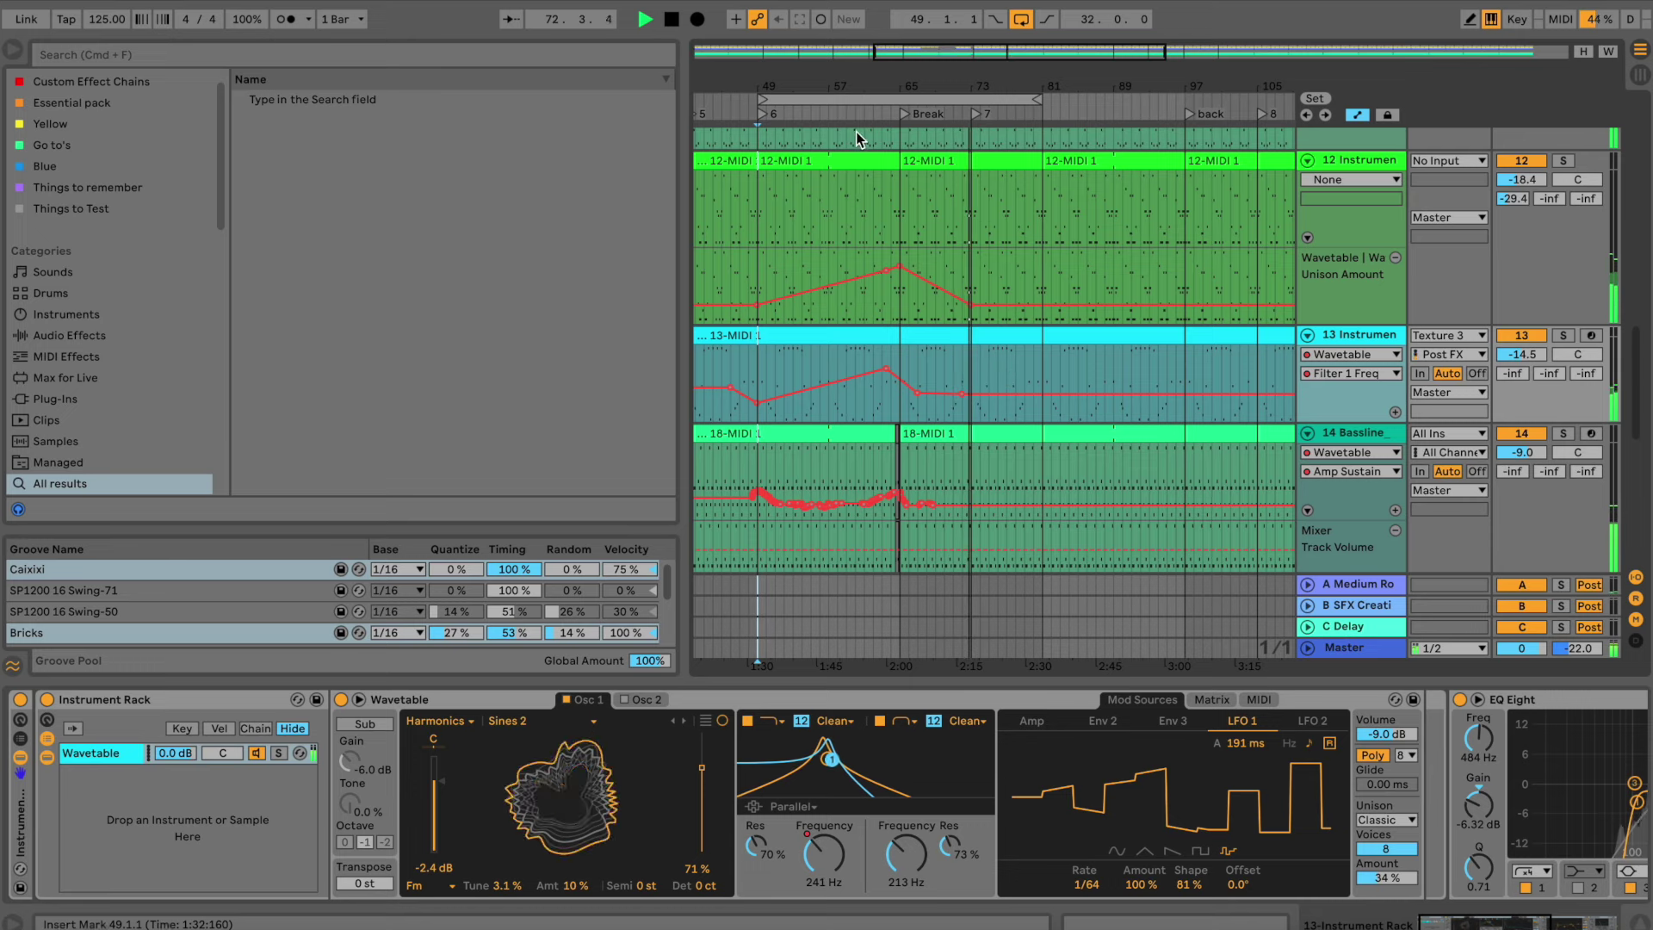
# Replay the transition from the bars before the break and examine clips and automation on all tracks, then stop playback
pyautogui.click(856, 81)
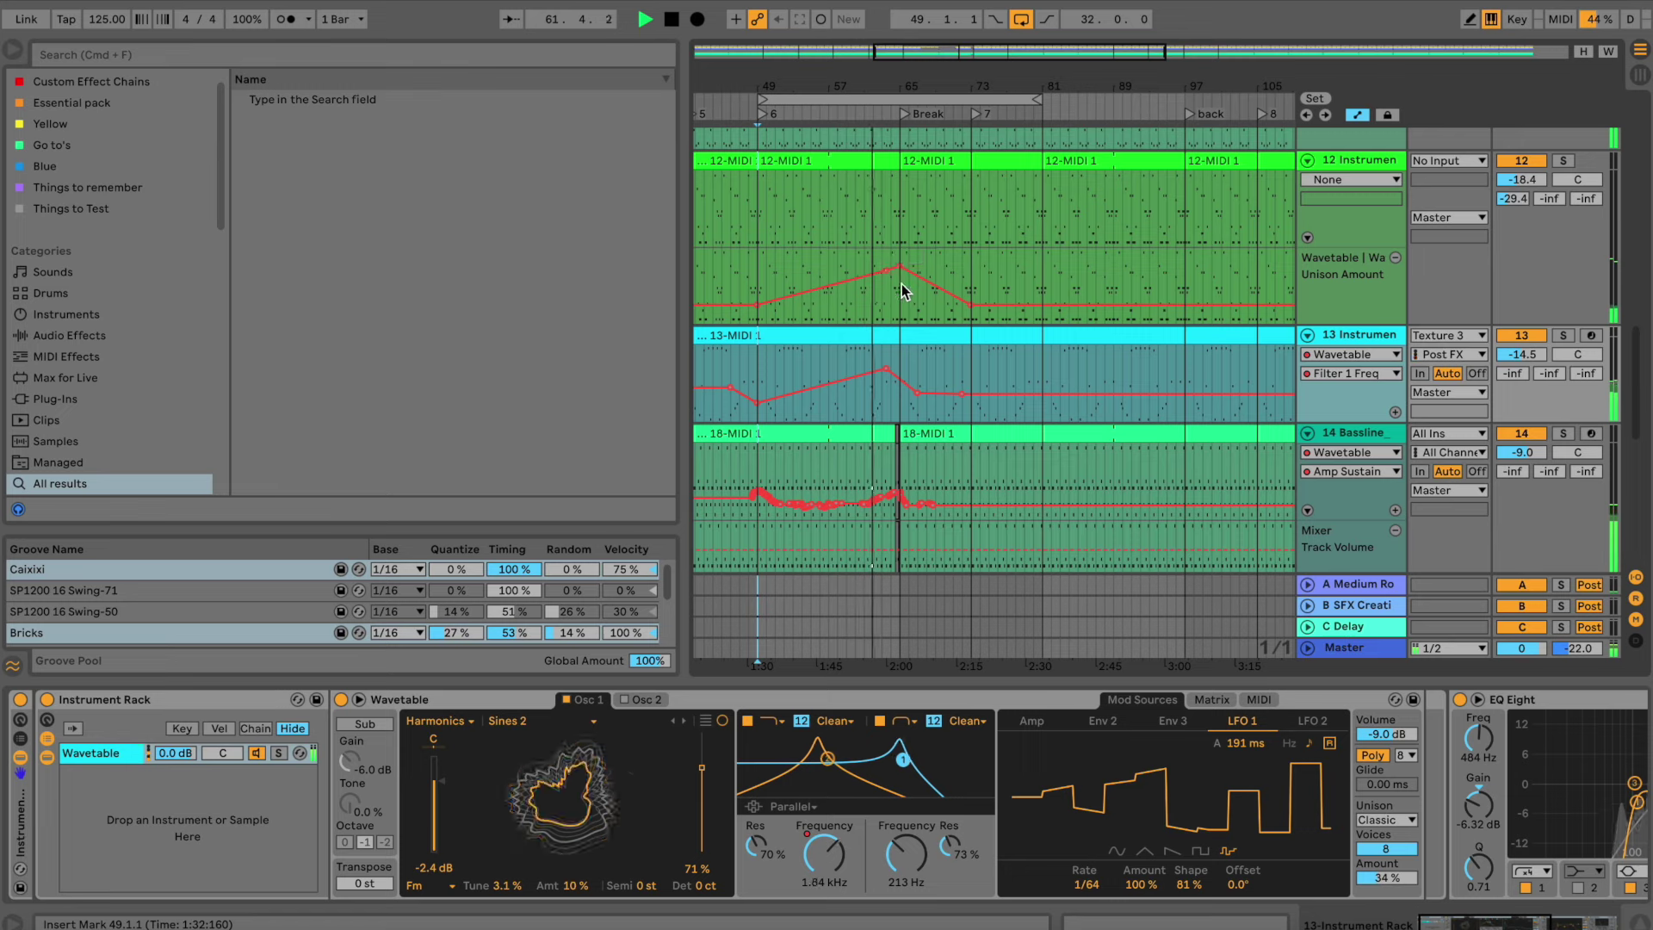
pyautogui.scroll(-10, 901, 291)
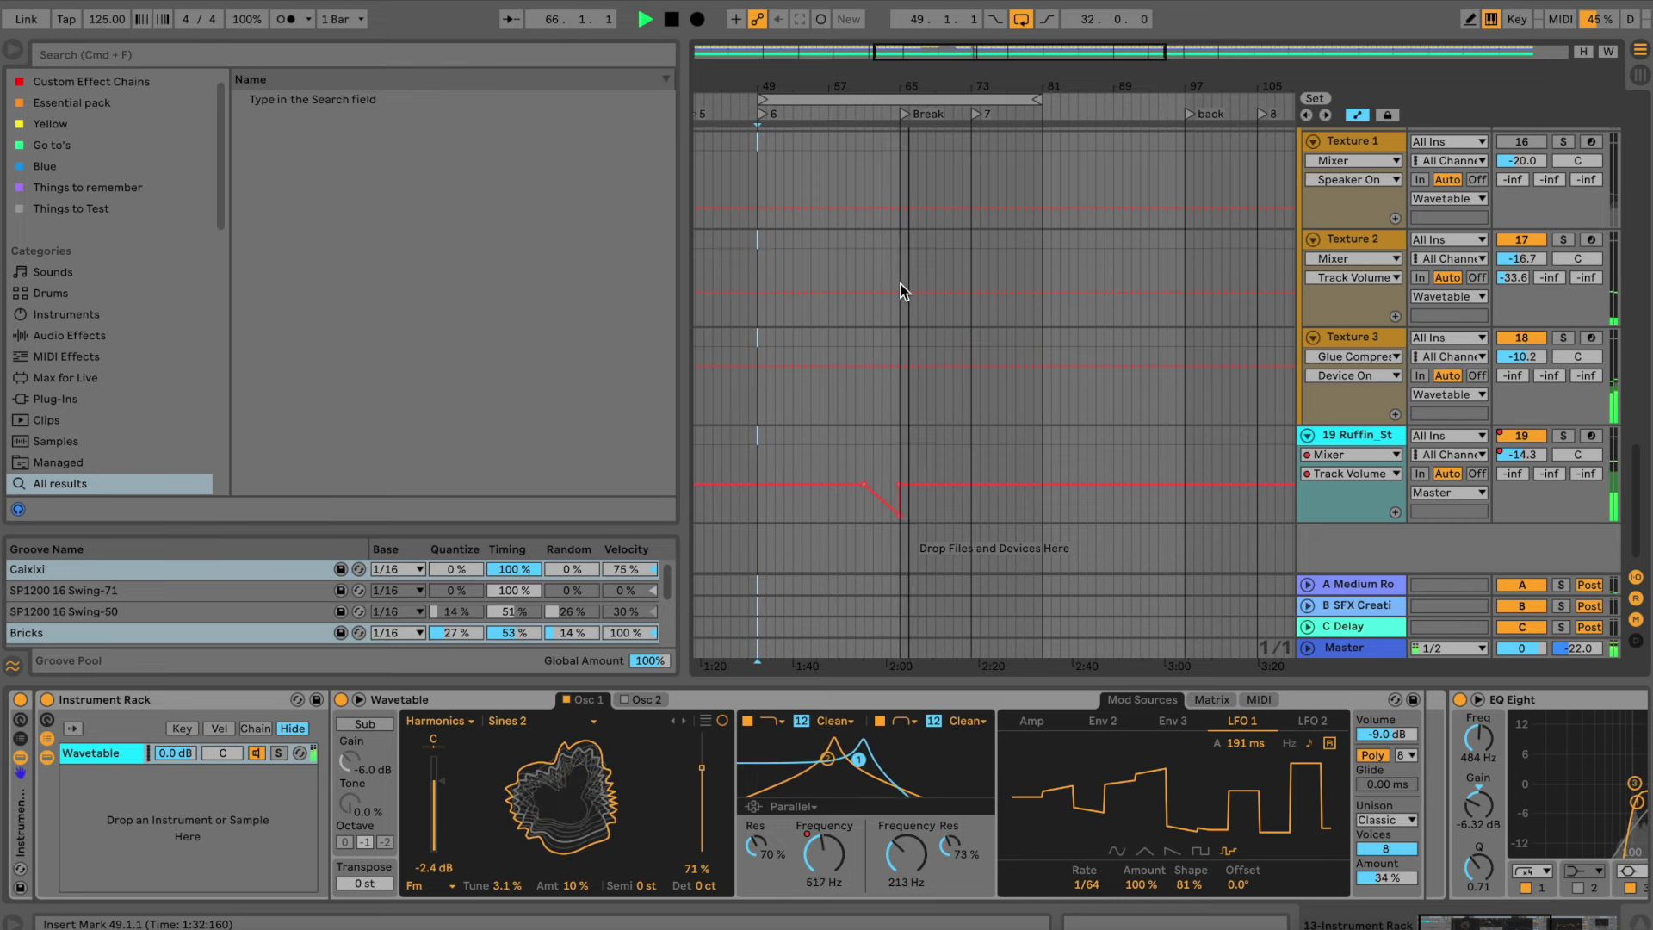
pyautogui.scroll(15, 901, 291)
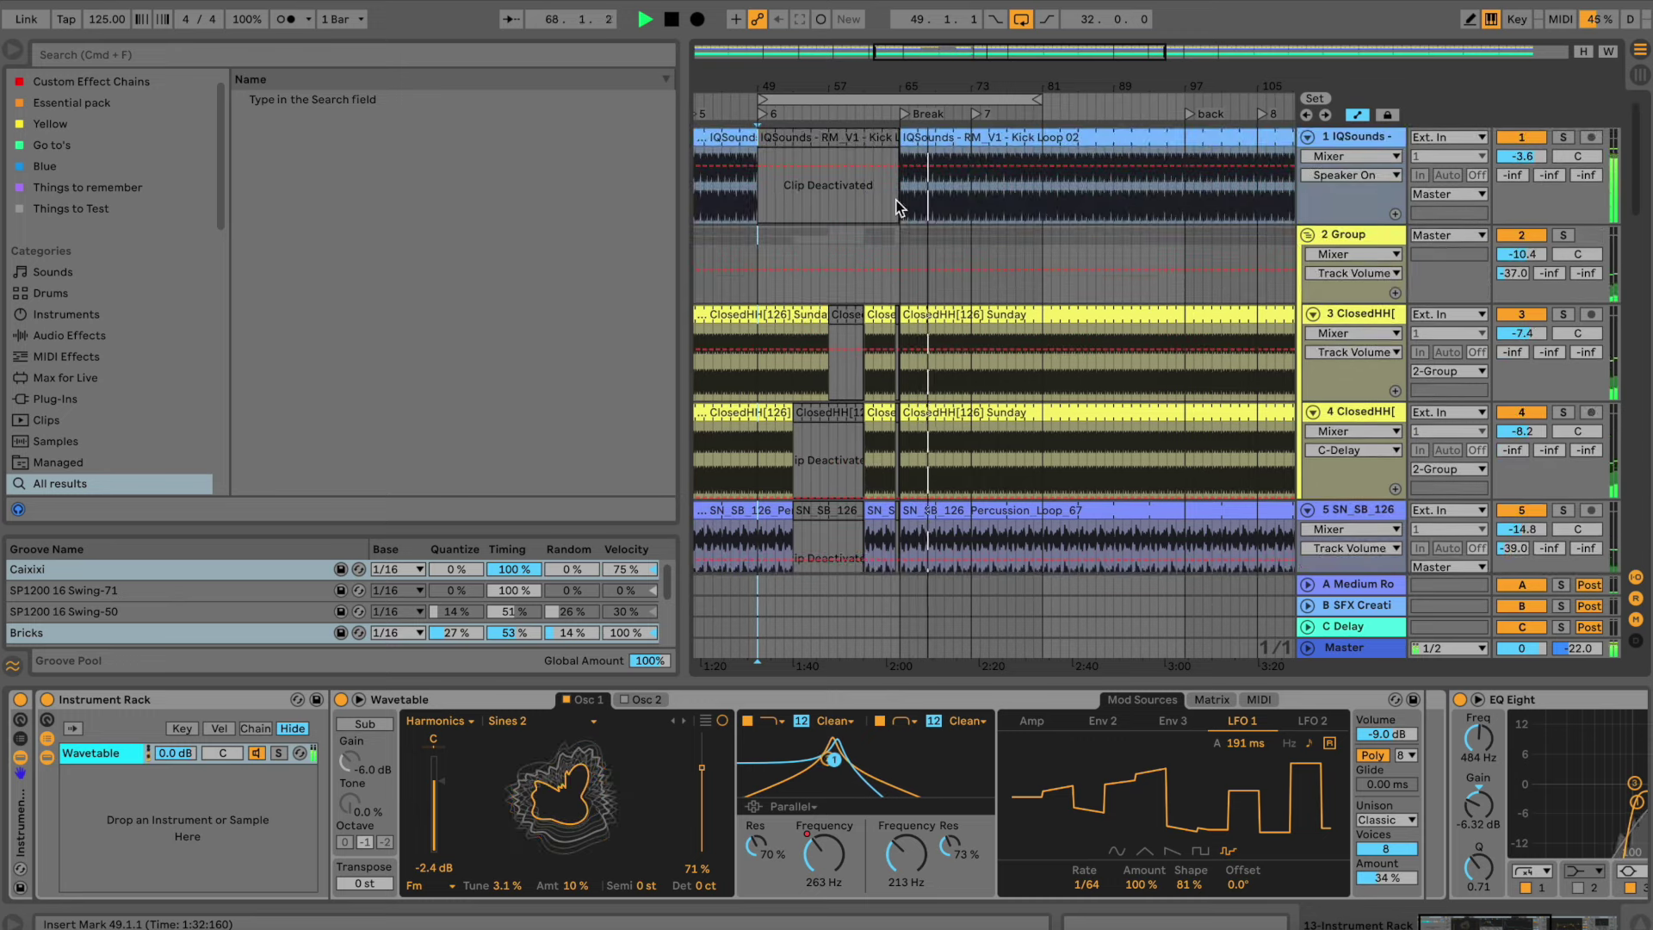
pyautogui.click(829, 122)
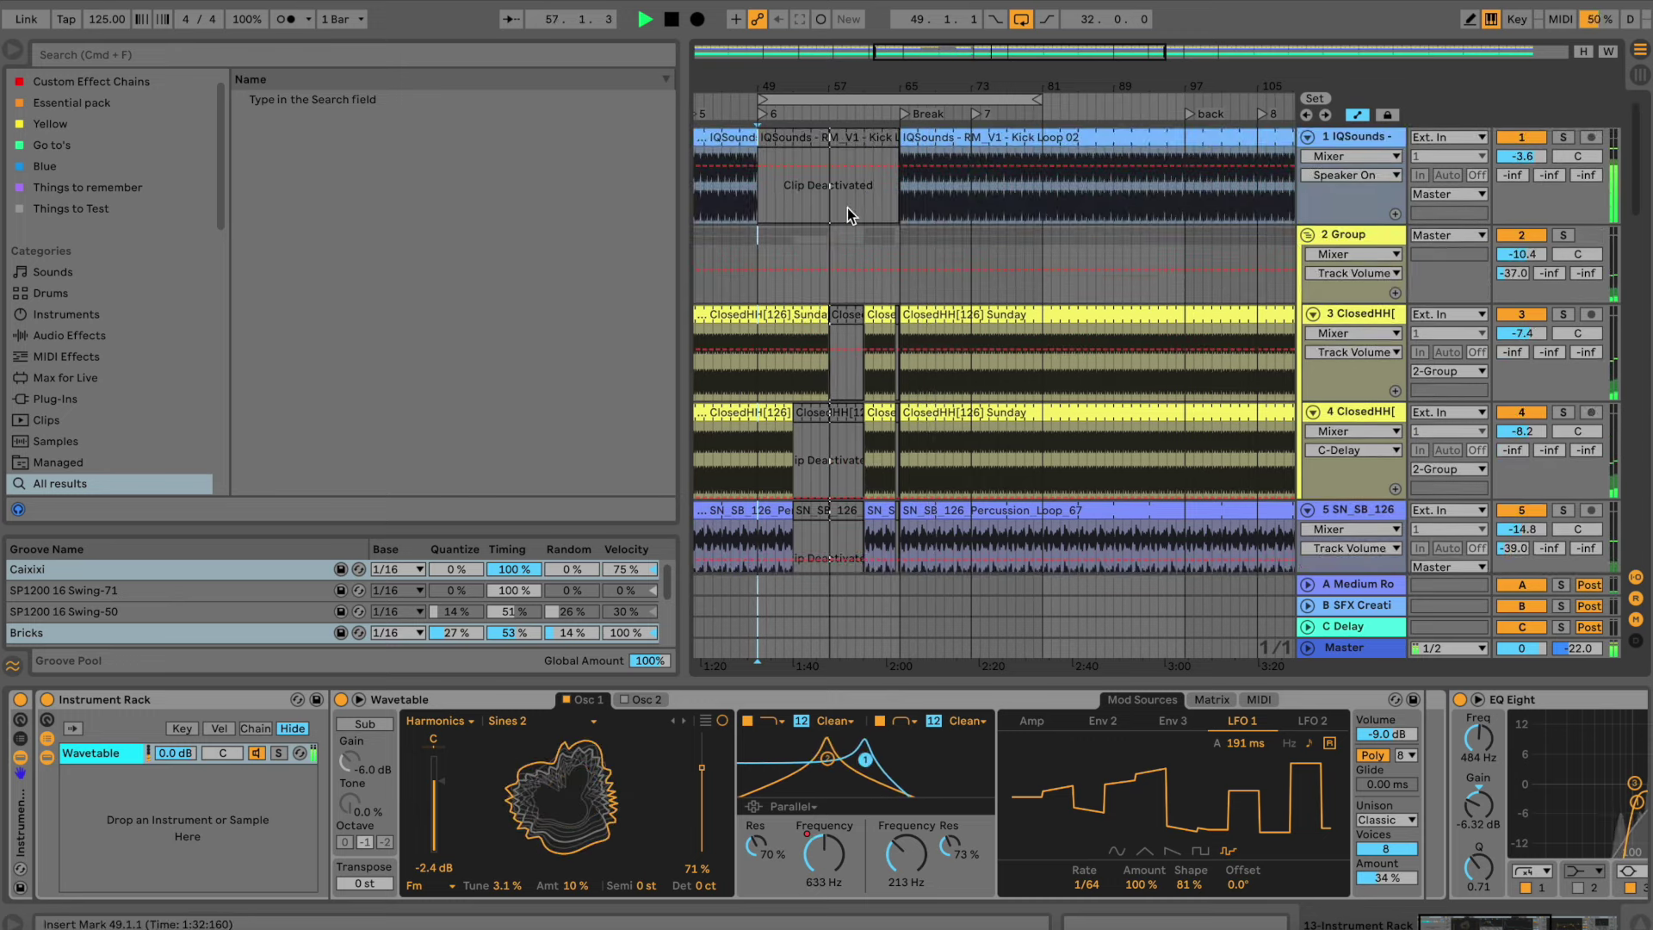
pyautogui.scroll(-10, 847, 208)
pyautogui.scroll(10, 845, 206)
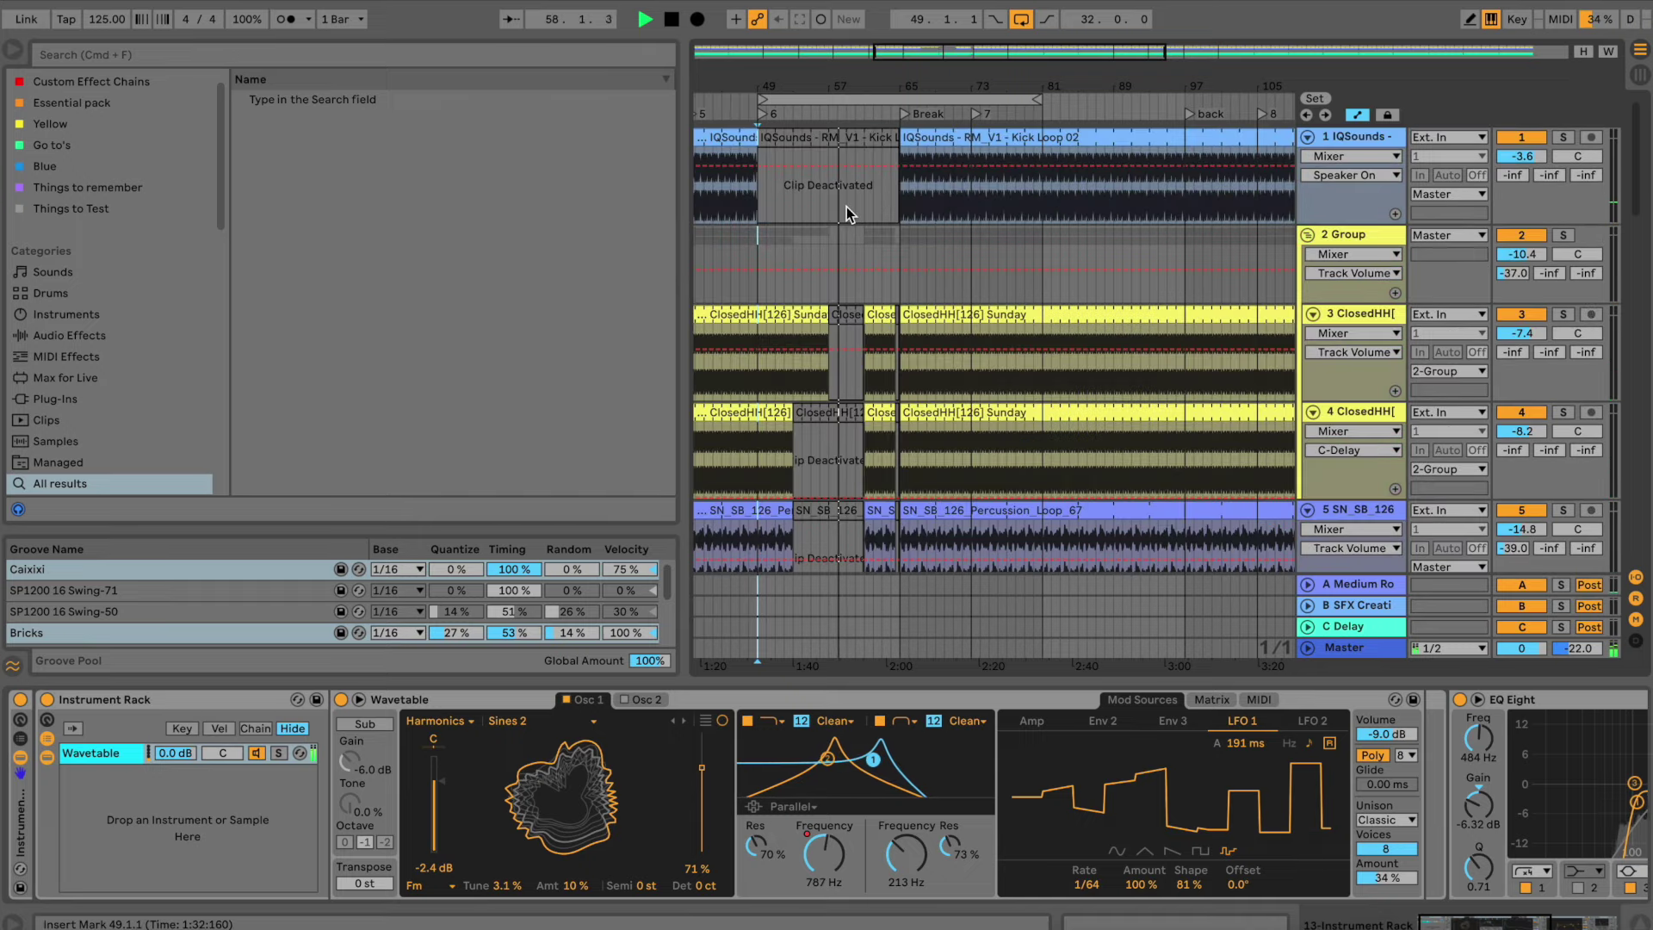
pyautogui.scroll(-10, 846, 206)
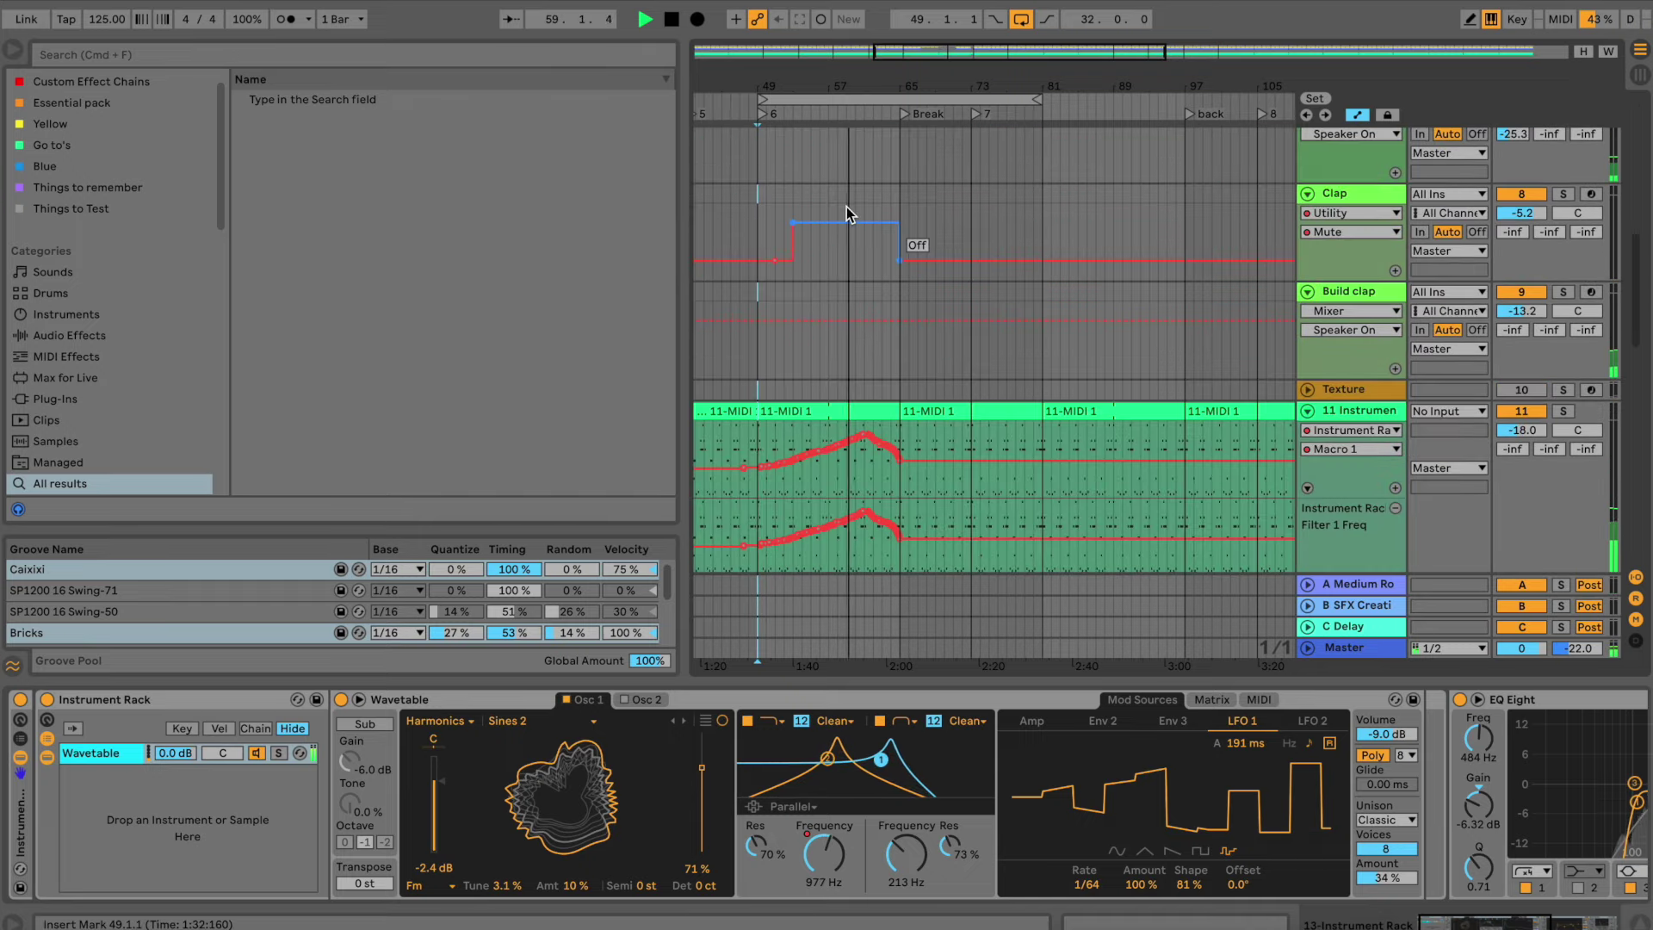
pyautogui.scroll(-3, 845, 206)
pyautogui.moveTo(844, 271)
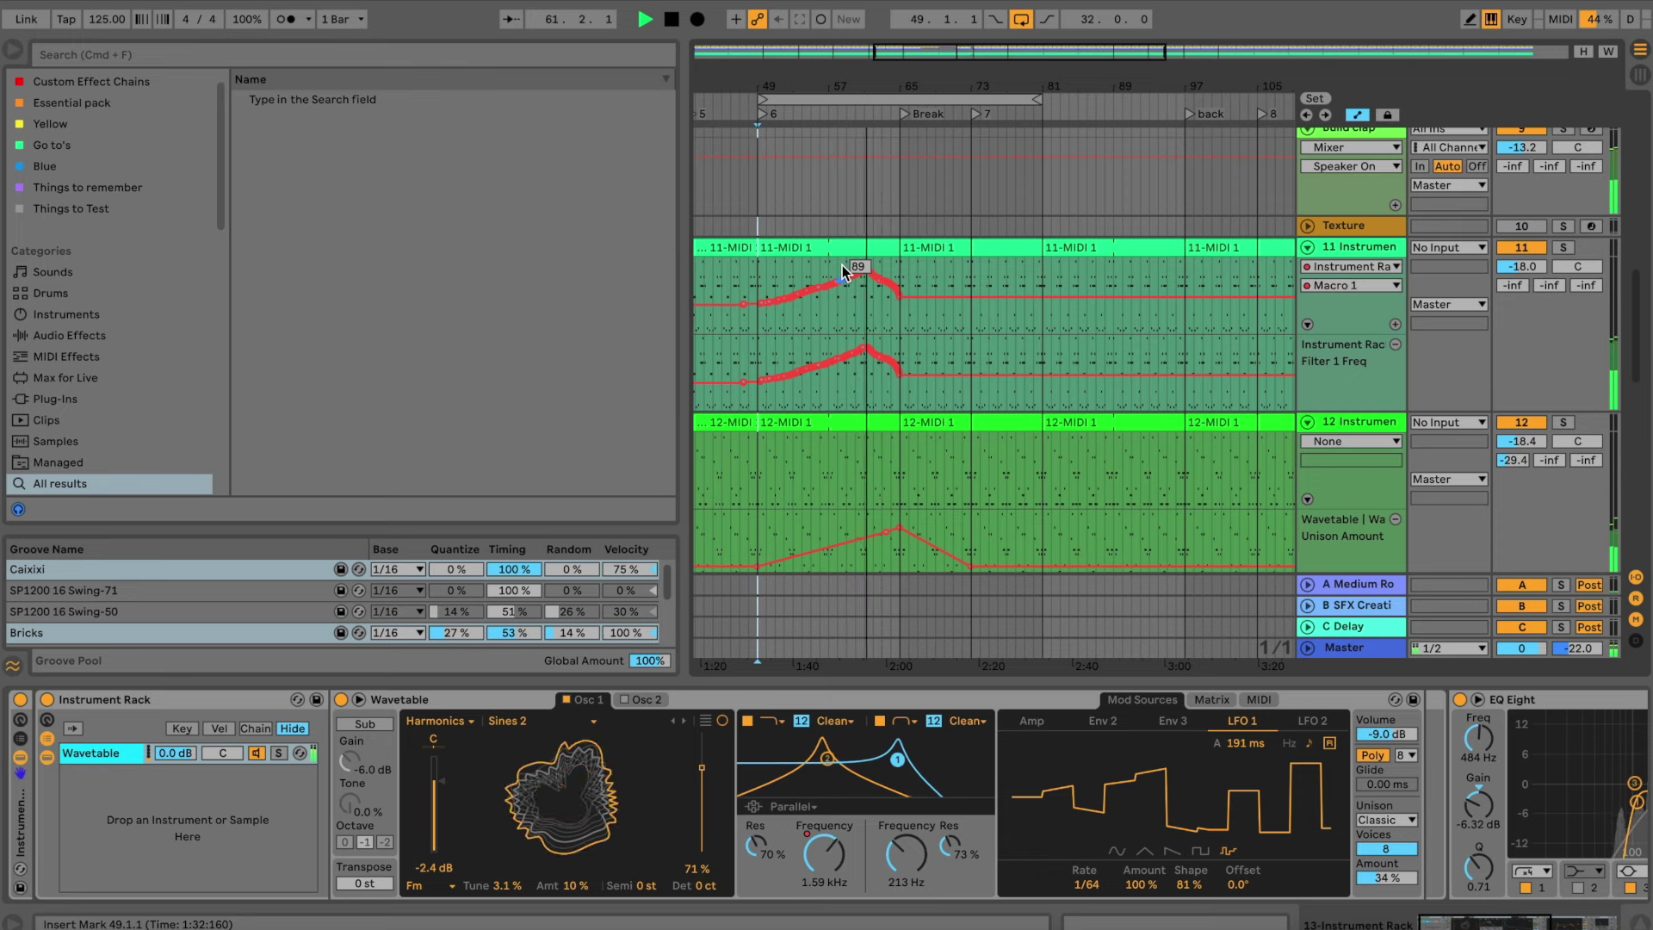
pyautogui.scroll(-8, 921, 313)
pyautogui.scroll(-1, 921, 314)
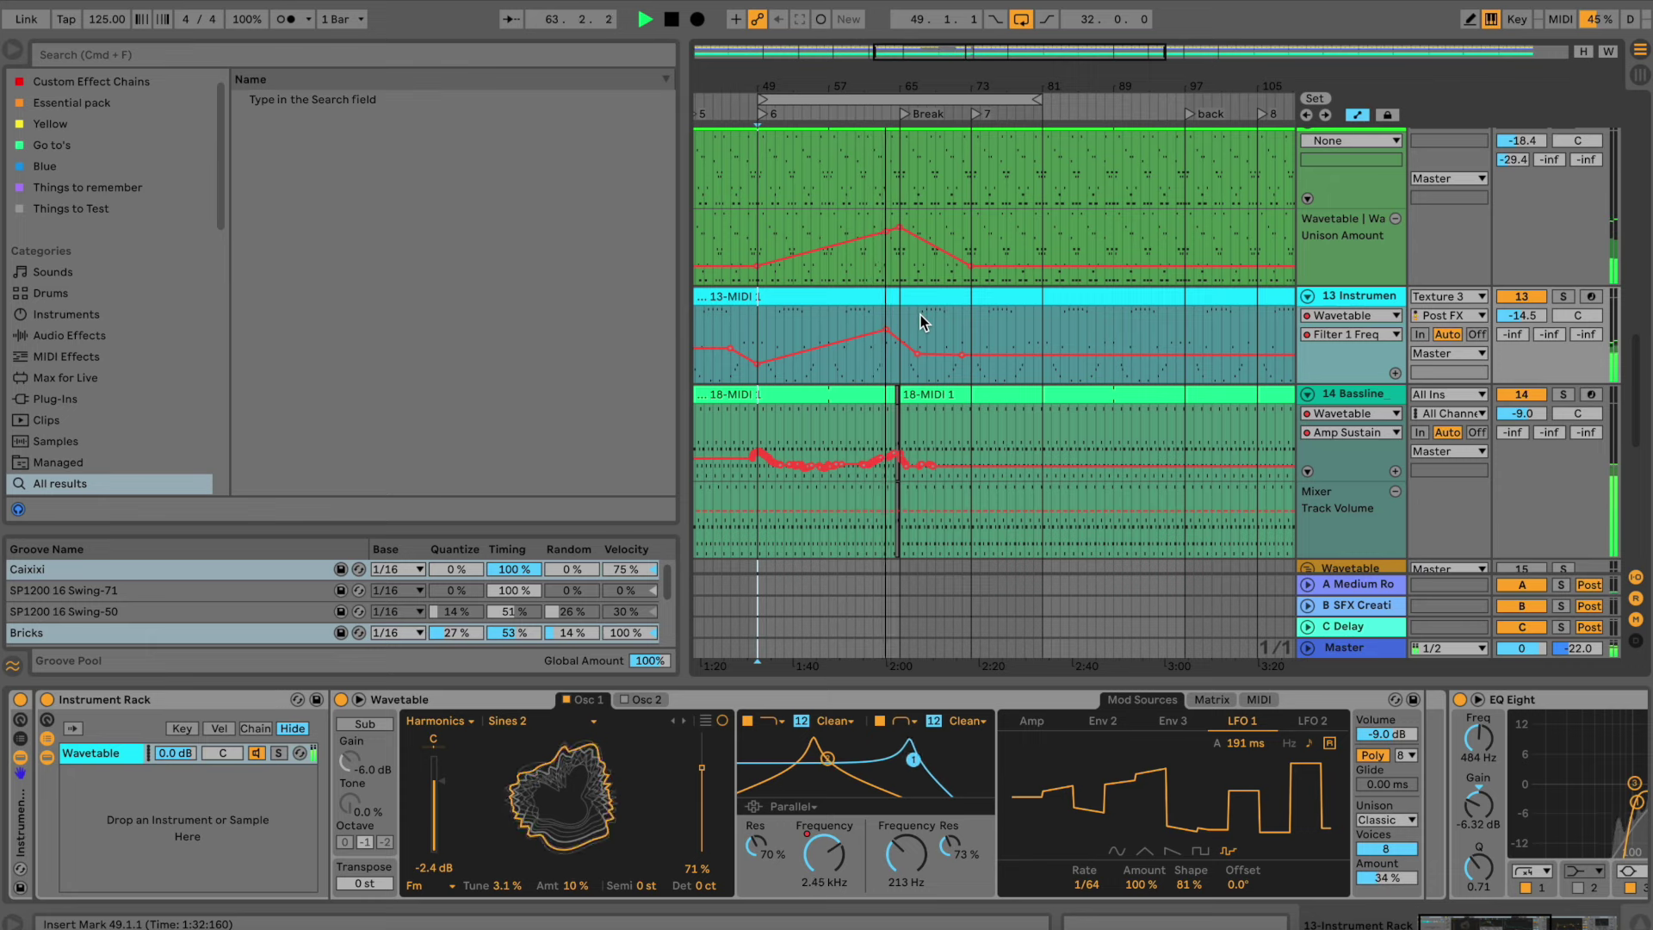
pyautogui.scroll(10, 922, 319)
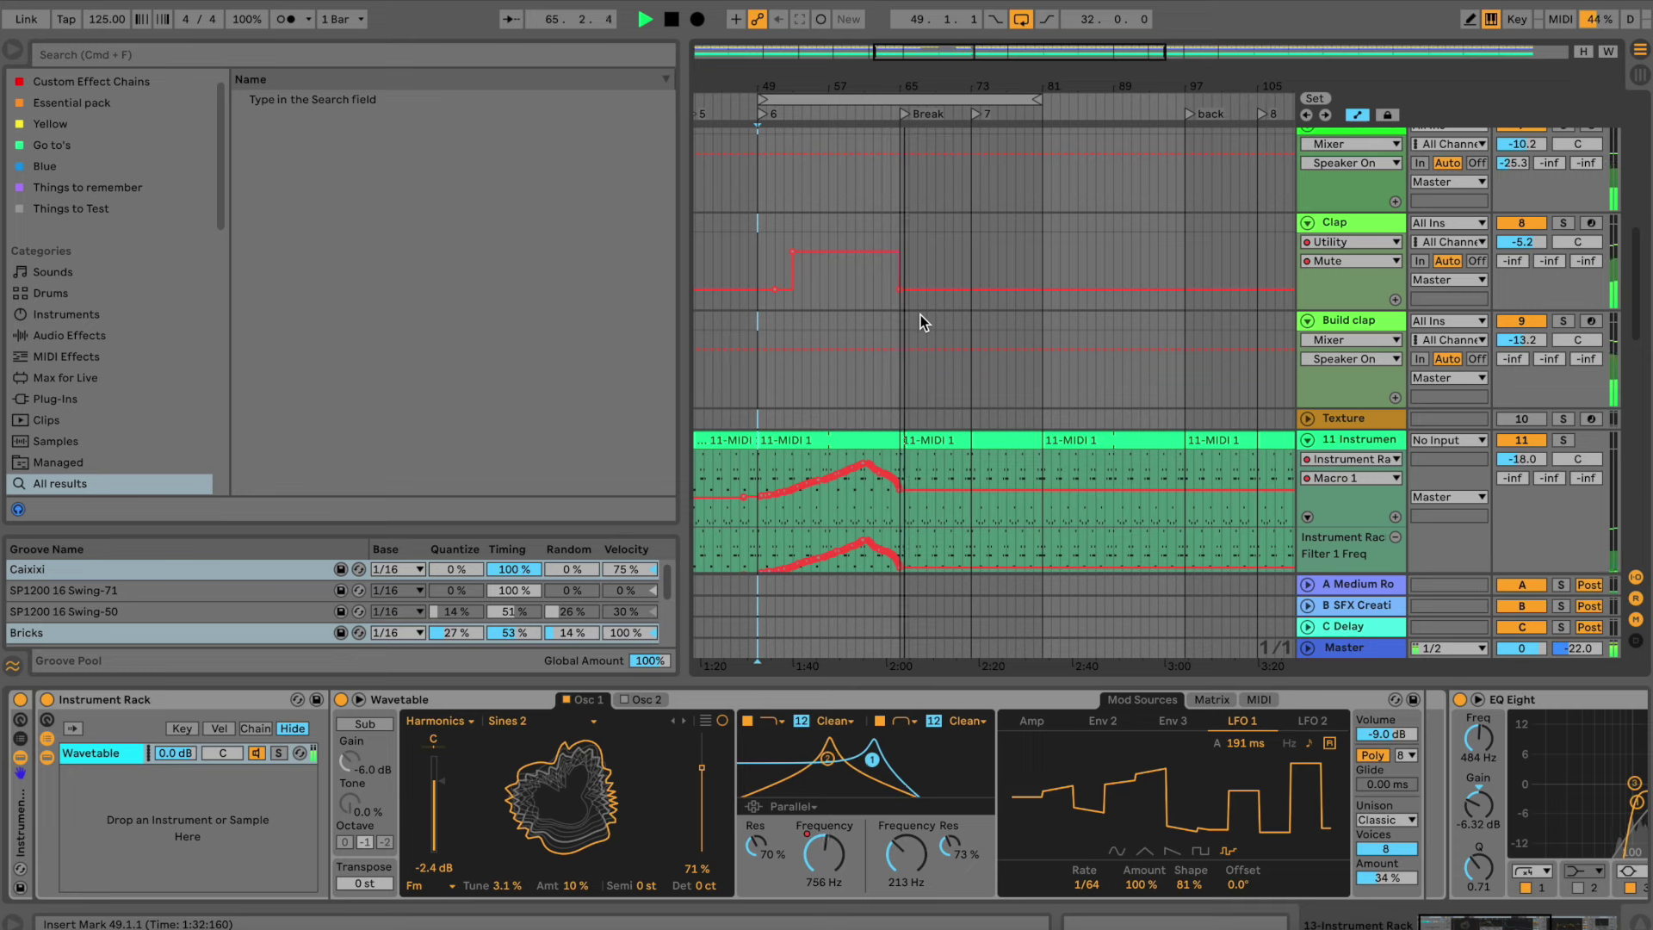
pyautogui.press('space')
# Play the transition from 62.1.1, then solo the bassline on track 14 and listen to it from the same point
pyautogui.scroll(-5, 920, 267)
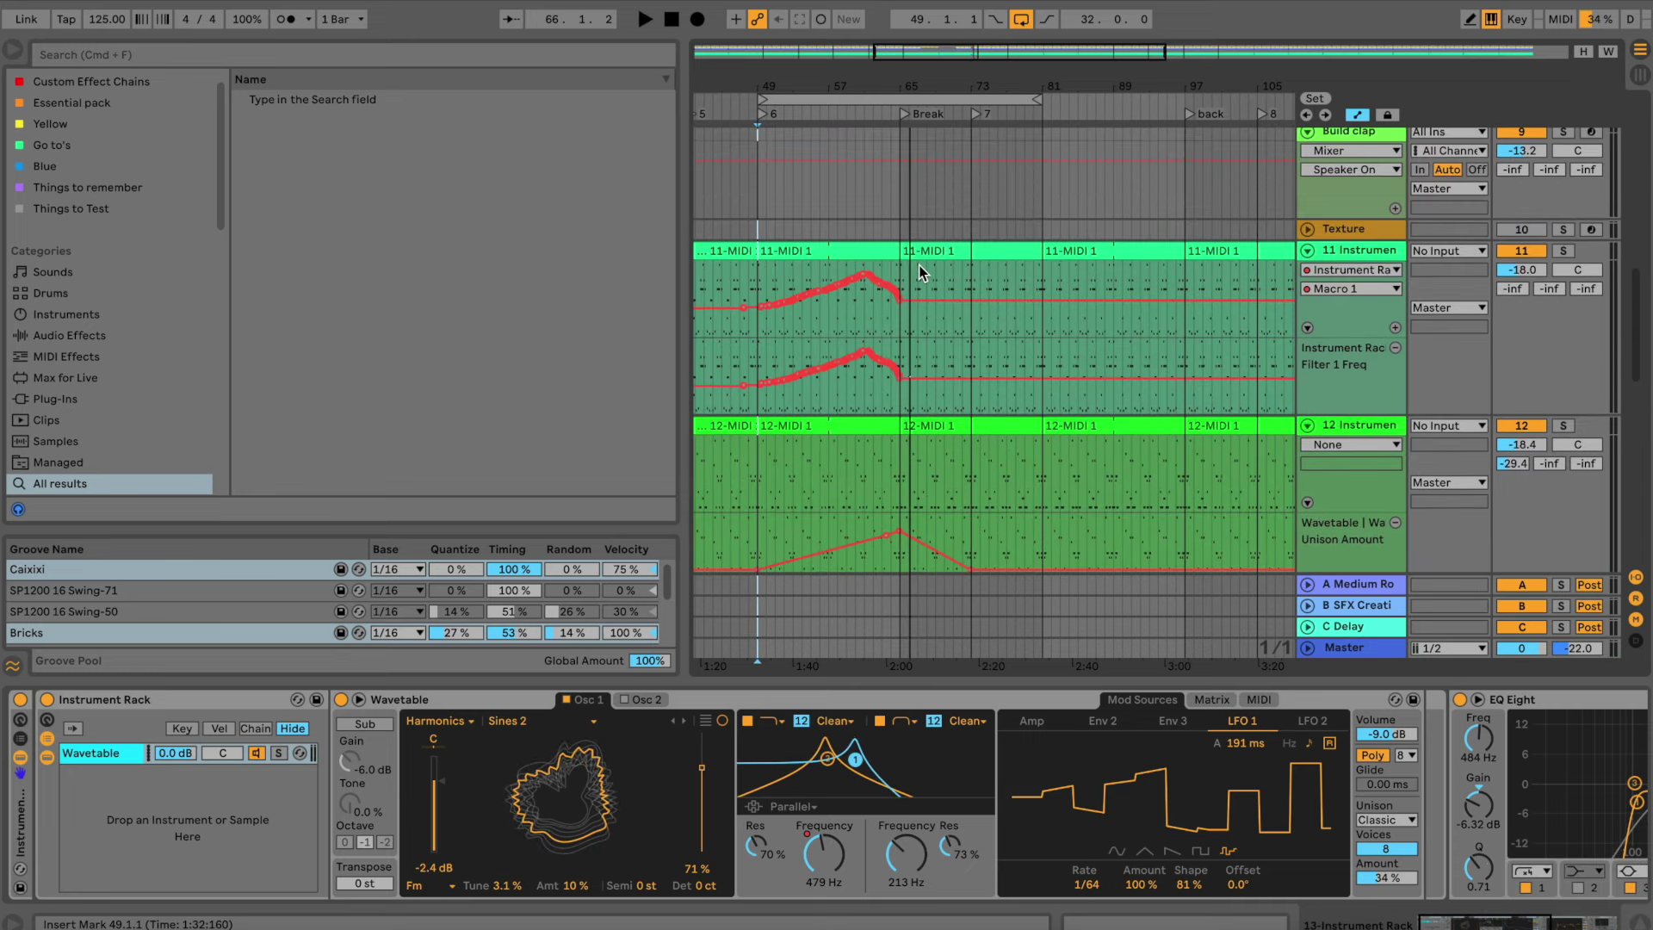
pyautogui.scroll(-8, 918, 265)
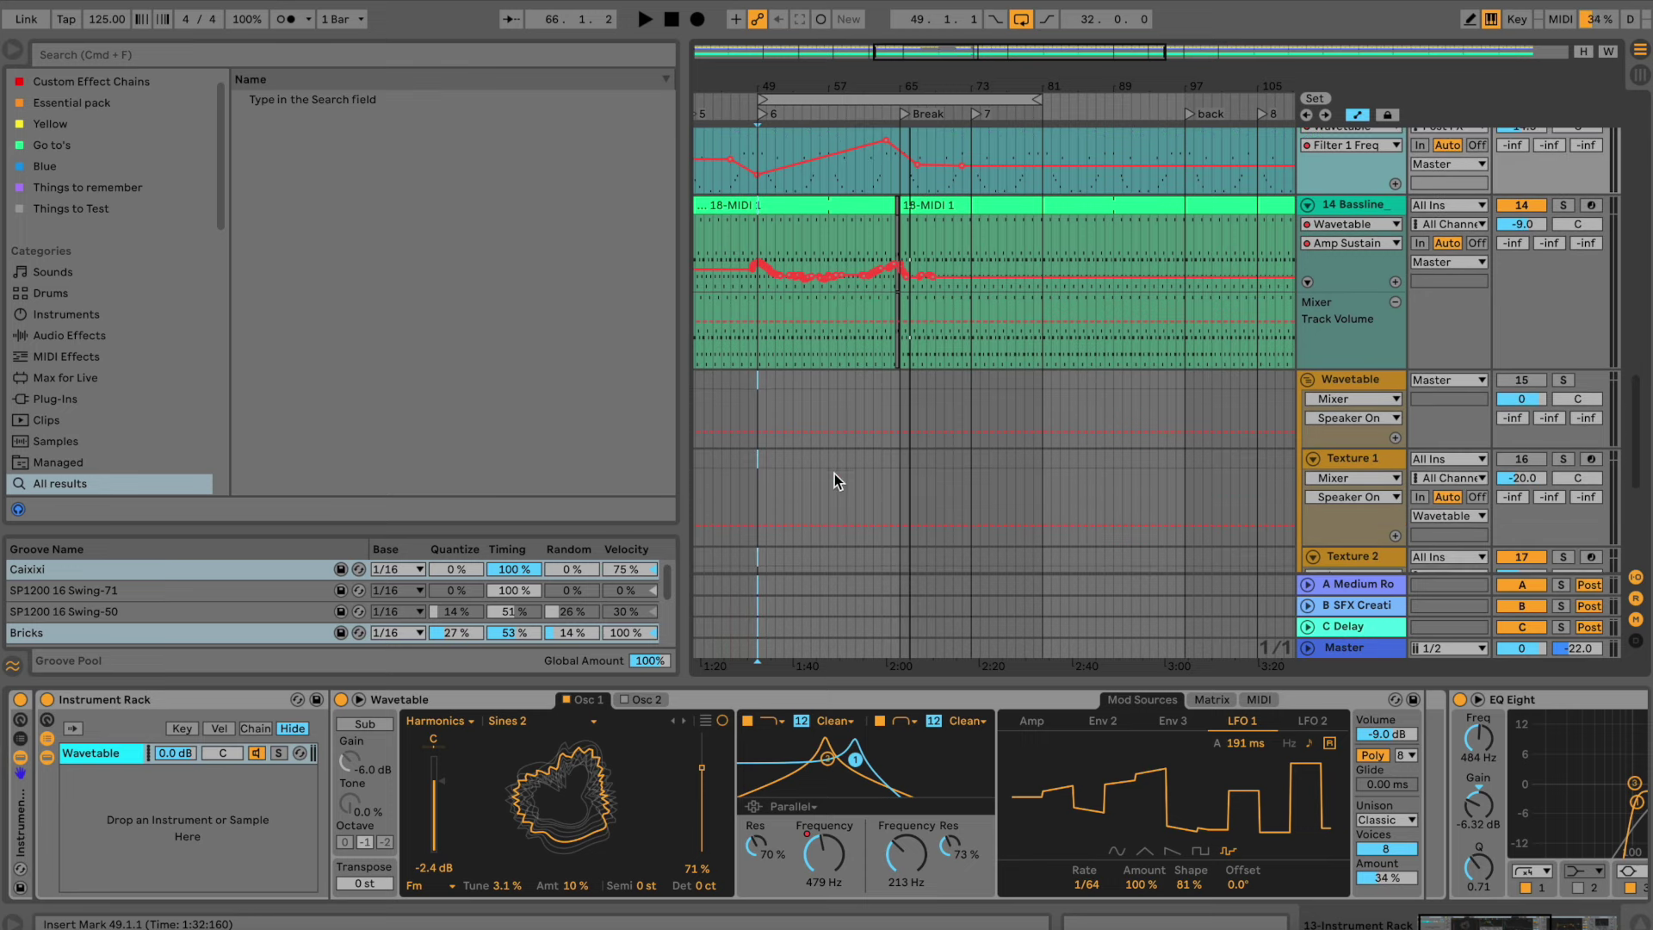
pyautogui.click(874, 393)
pyautogui.press('space')
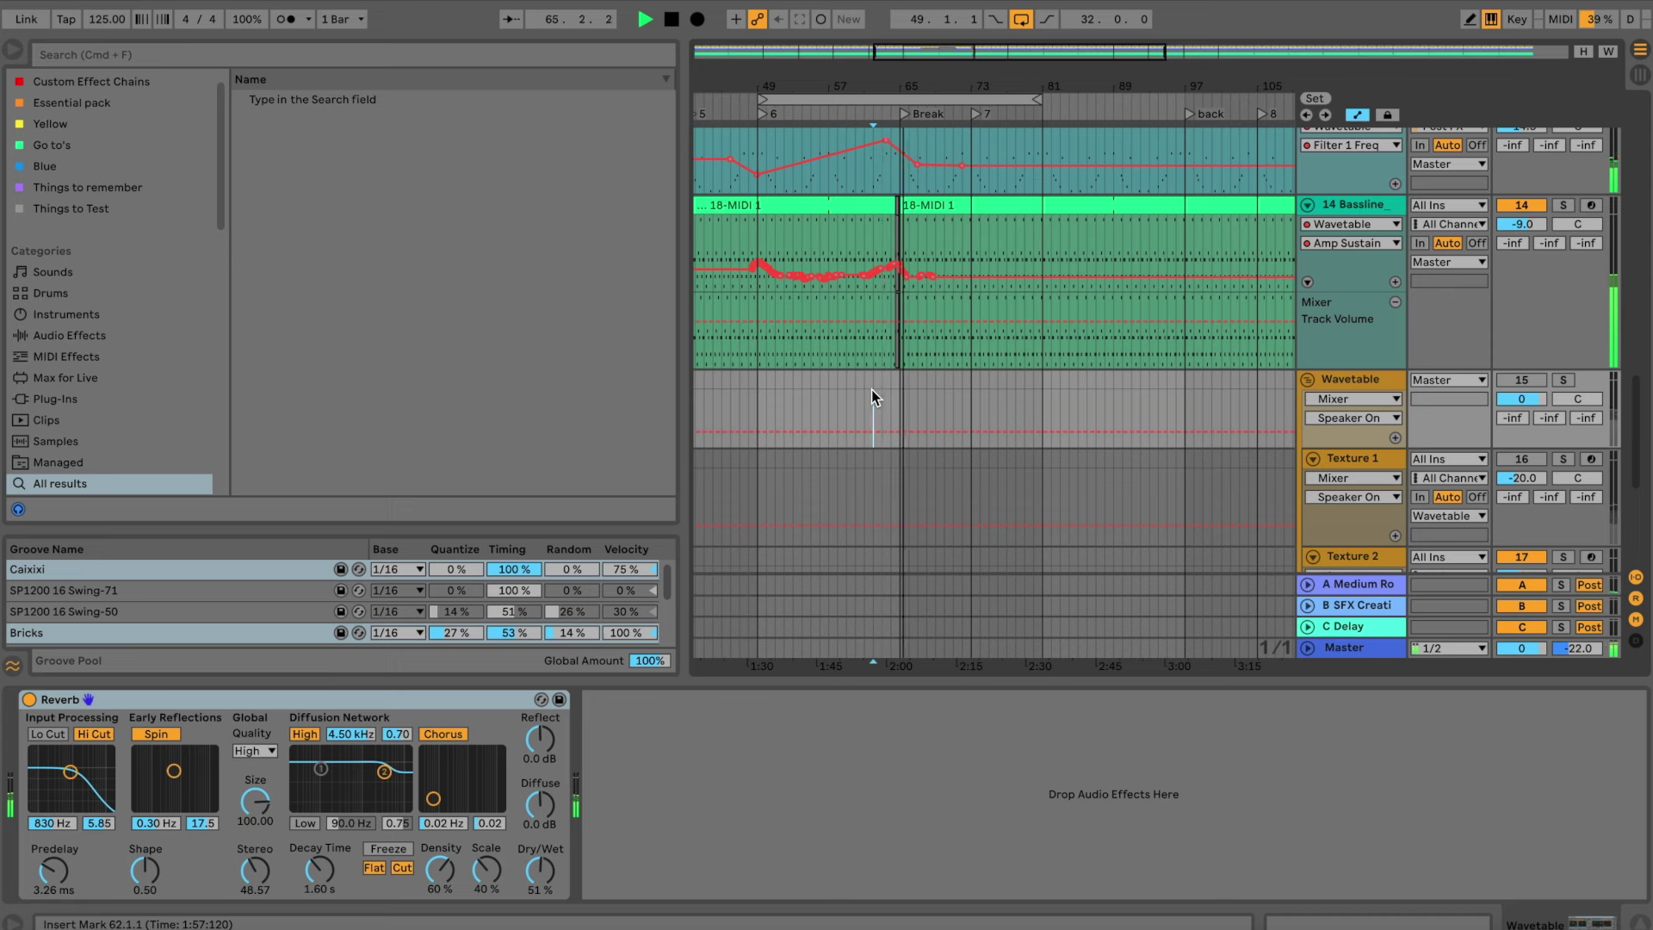
pyautogui.press('space')
pyautogui.click(1564, 206)
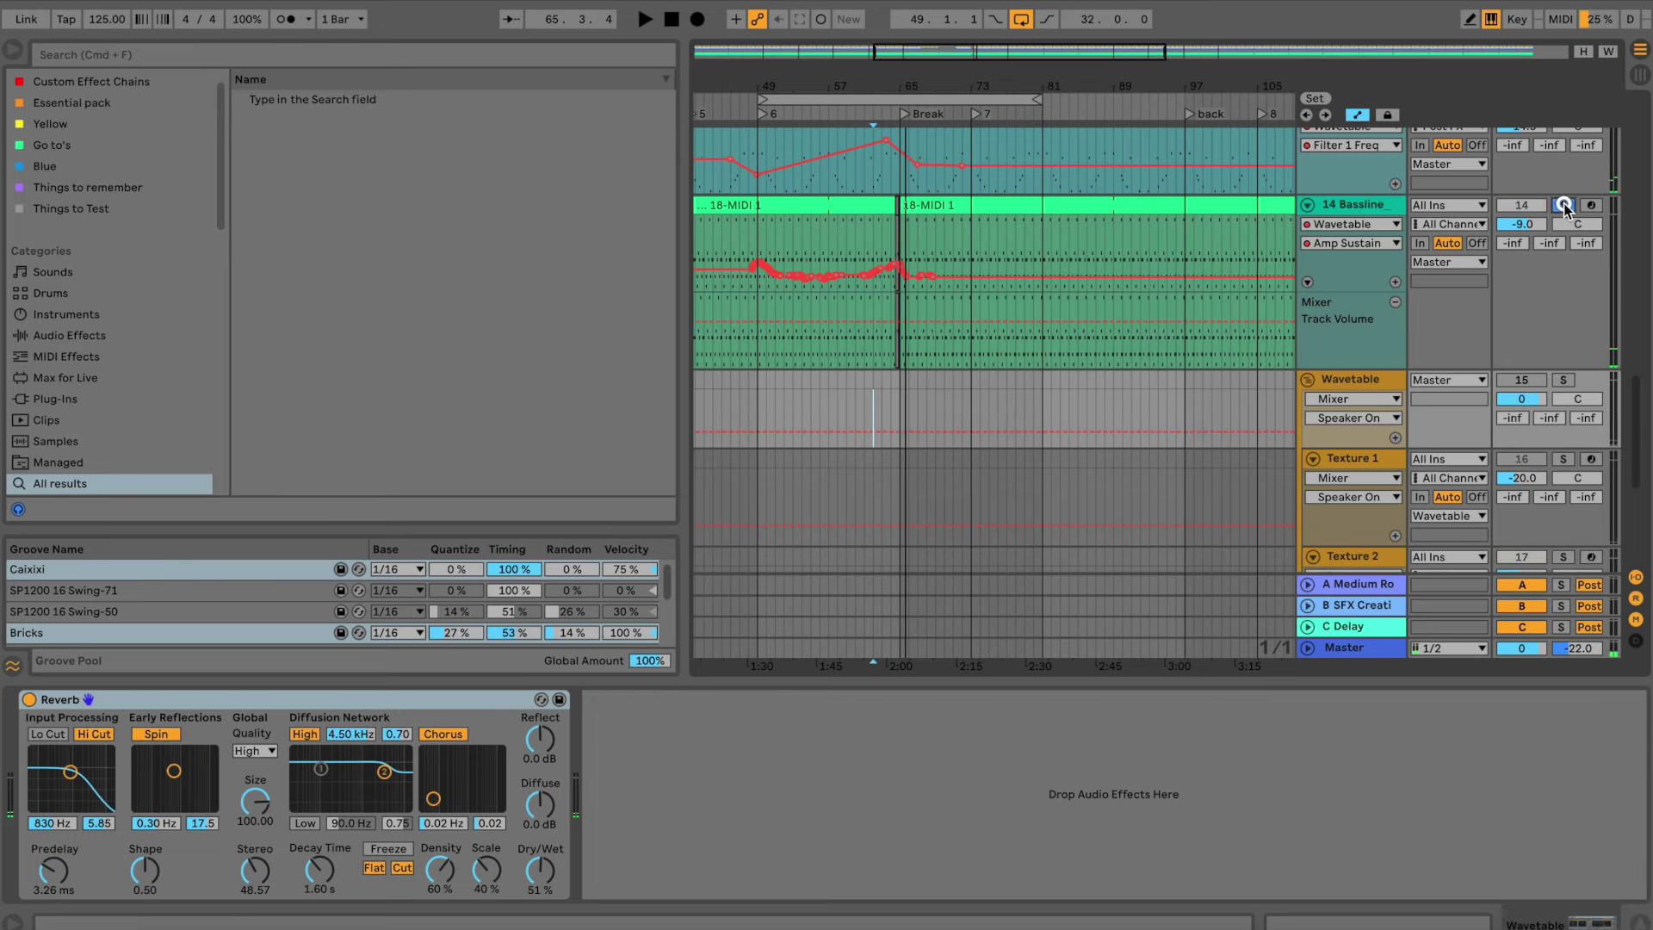
pyautogui.click(1357, 207)
pyautogui.scroll(3, 1043, 220)
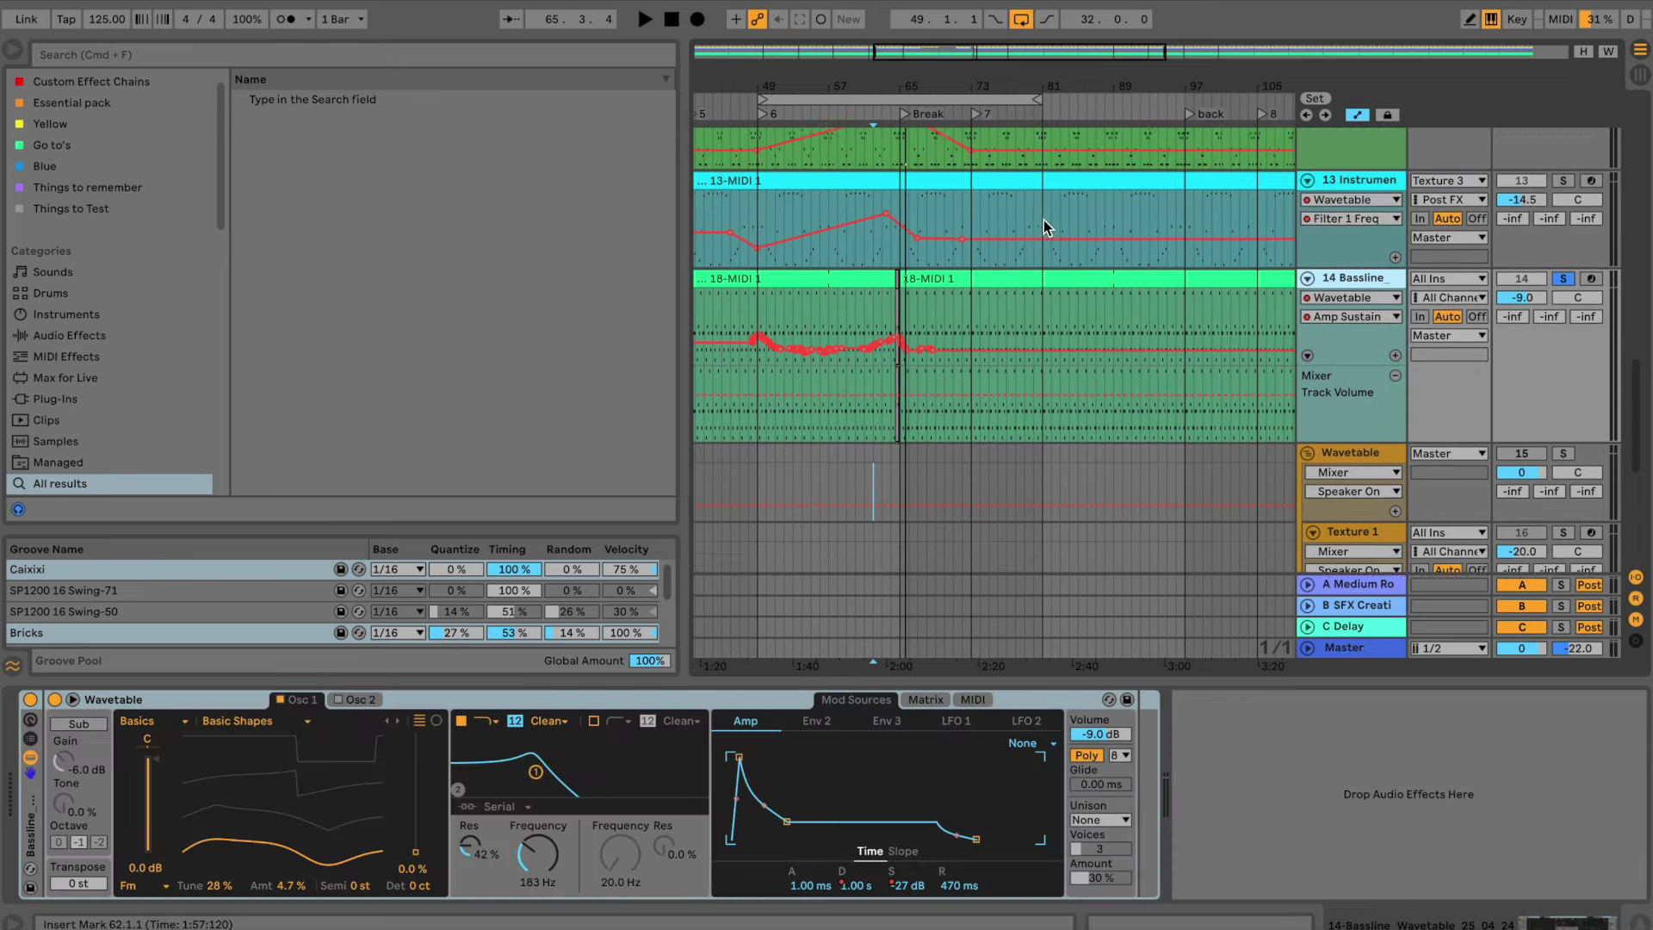
pyautogui.press('space')
pyautogui.press('space')
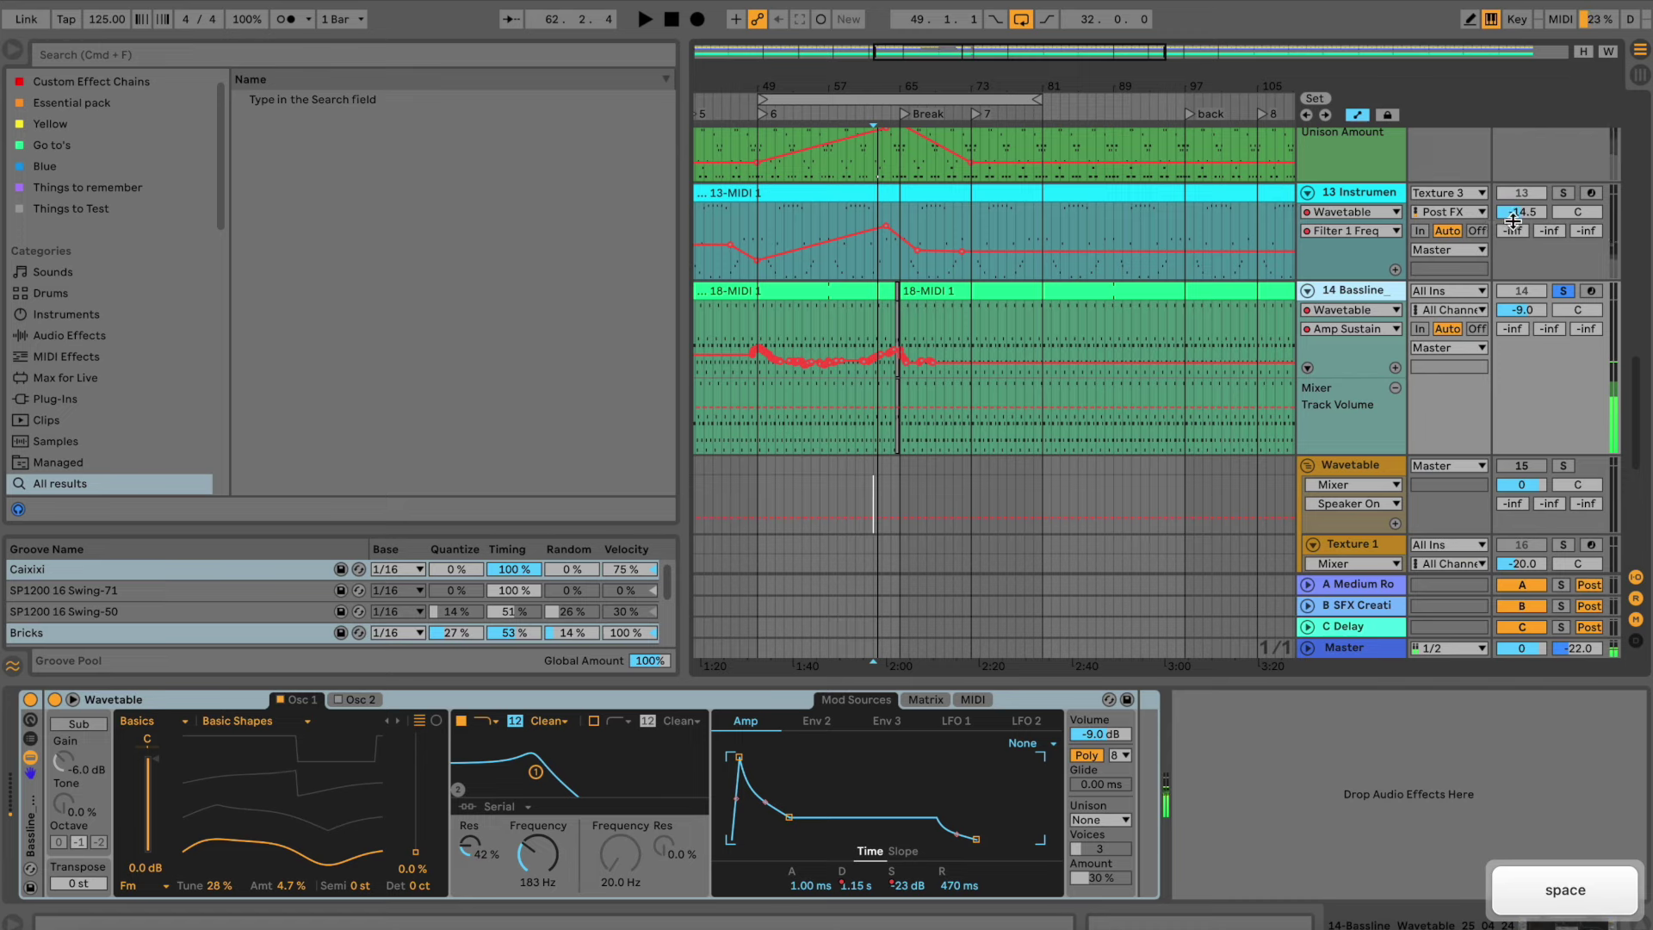
# Solo track 13, play it from 62.1.1 into the break, and compare it with track 12 soloed before returning to track 13
pyautogui.click(1555, 192)
pyautogui.press('space')
pyautogui.scroll(3, 1366, 419)
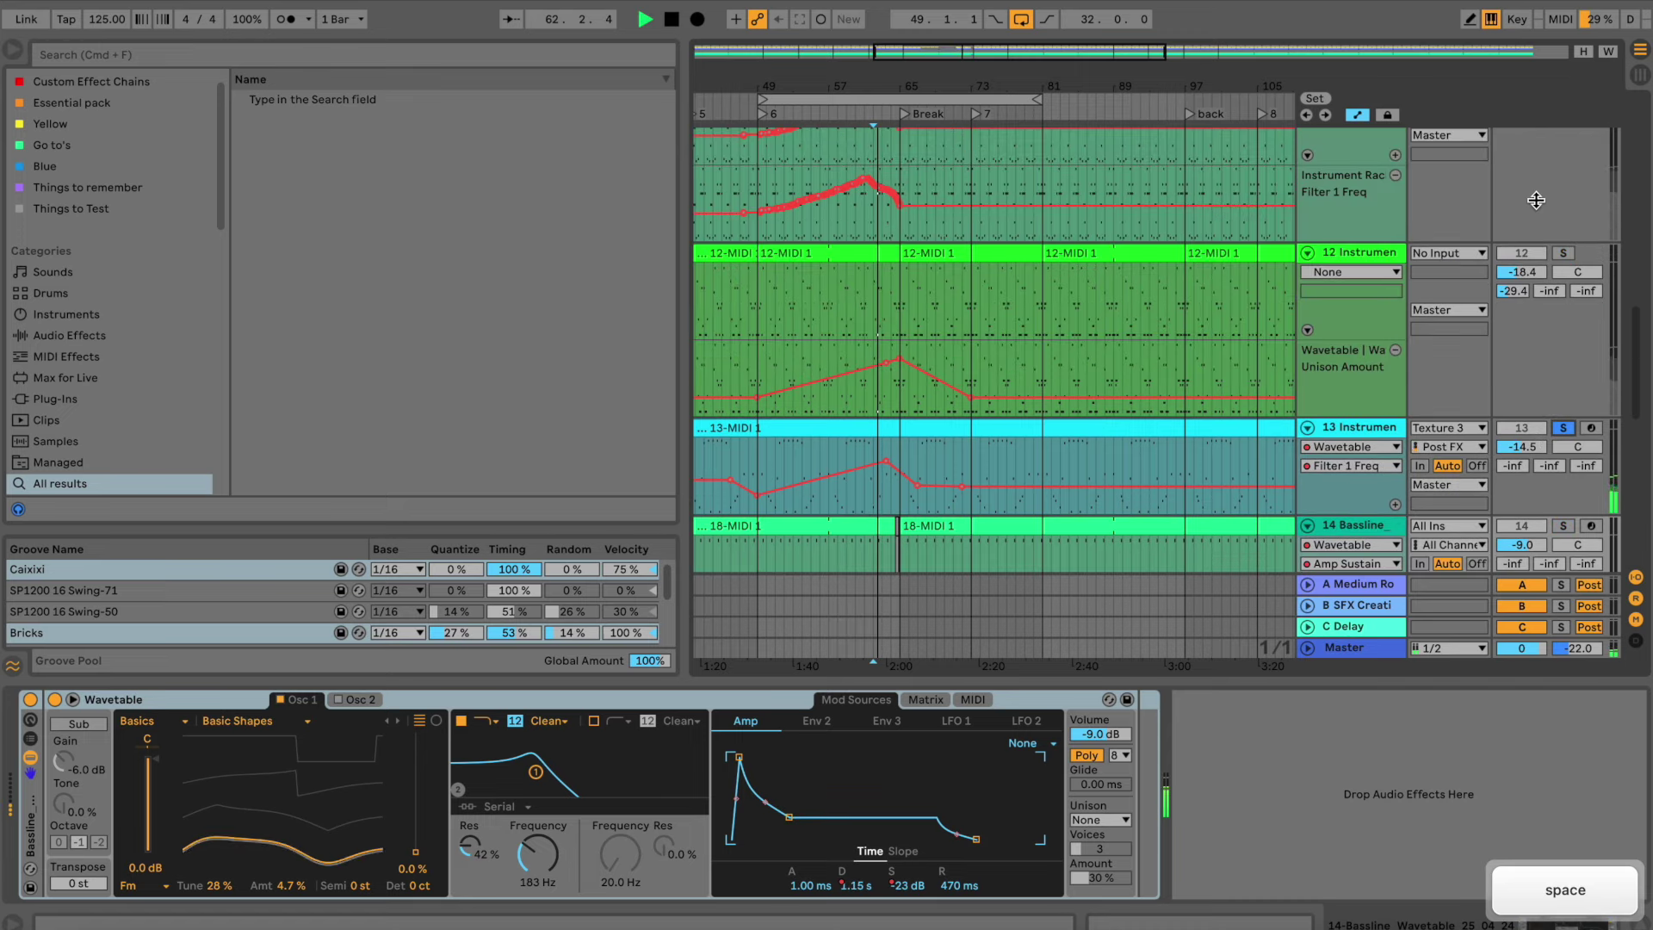
pyautogui.click(1366, 418)
pyautogui.scroll(-3, 1378, 354)
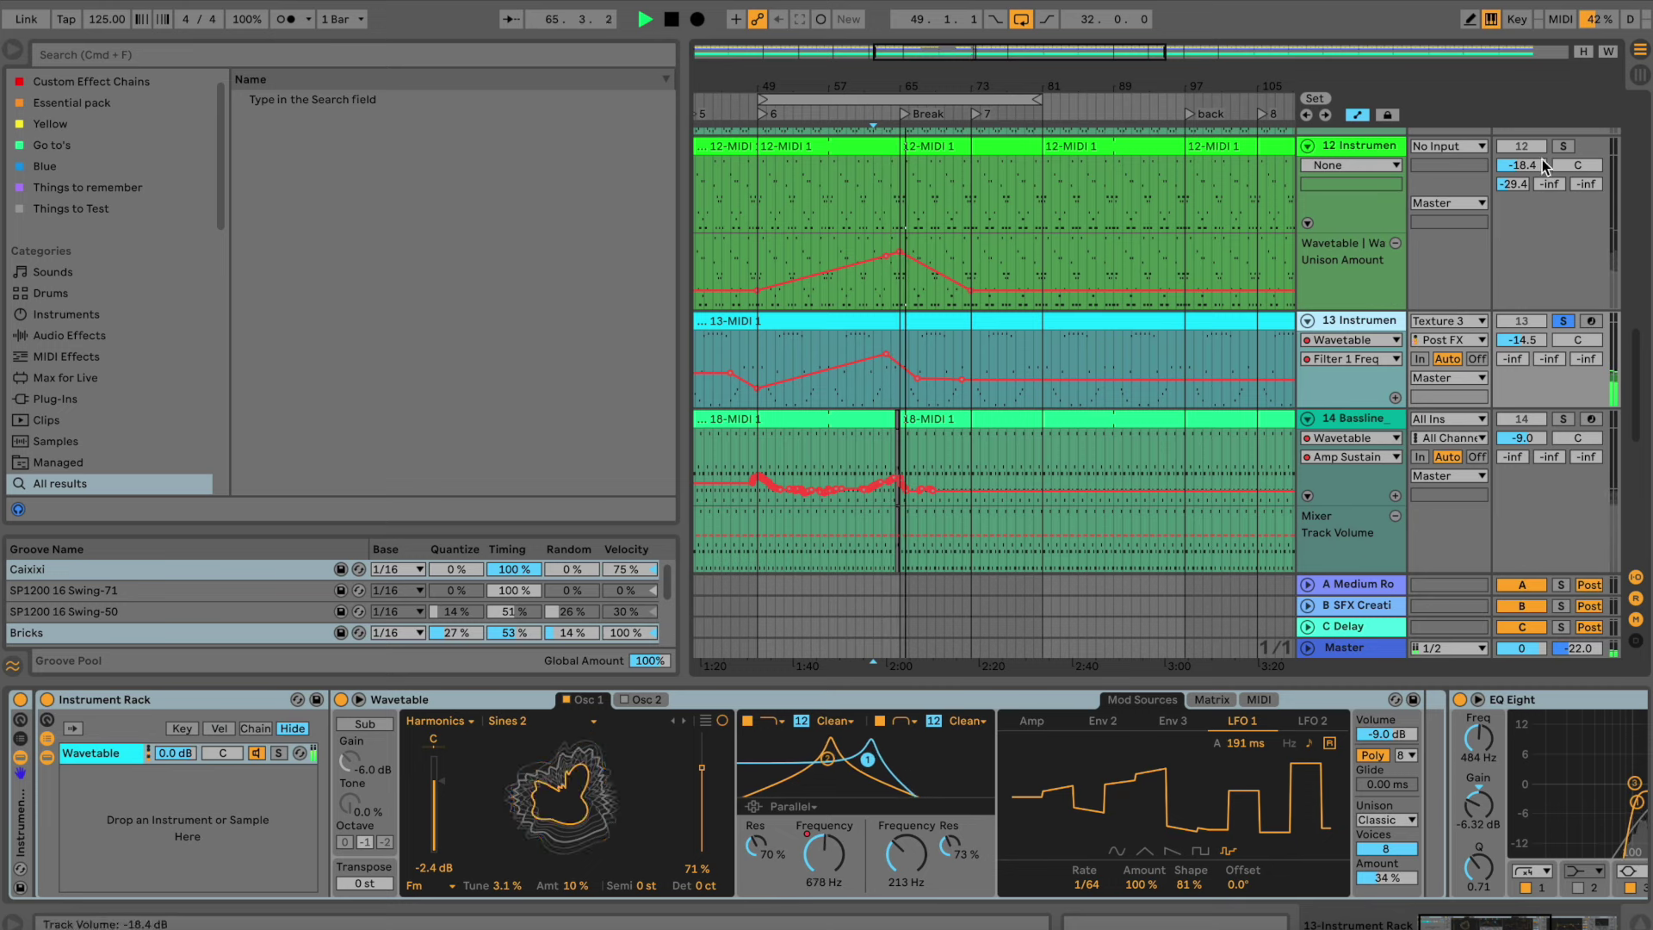
pyautogui.click(1565, 146)
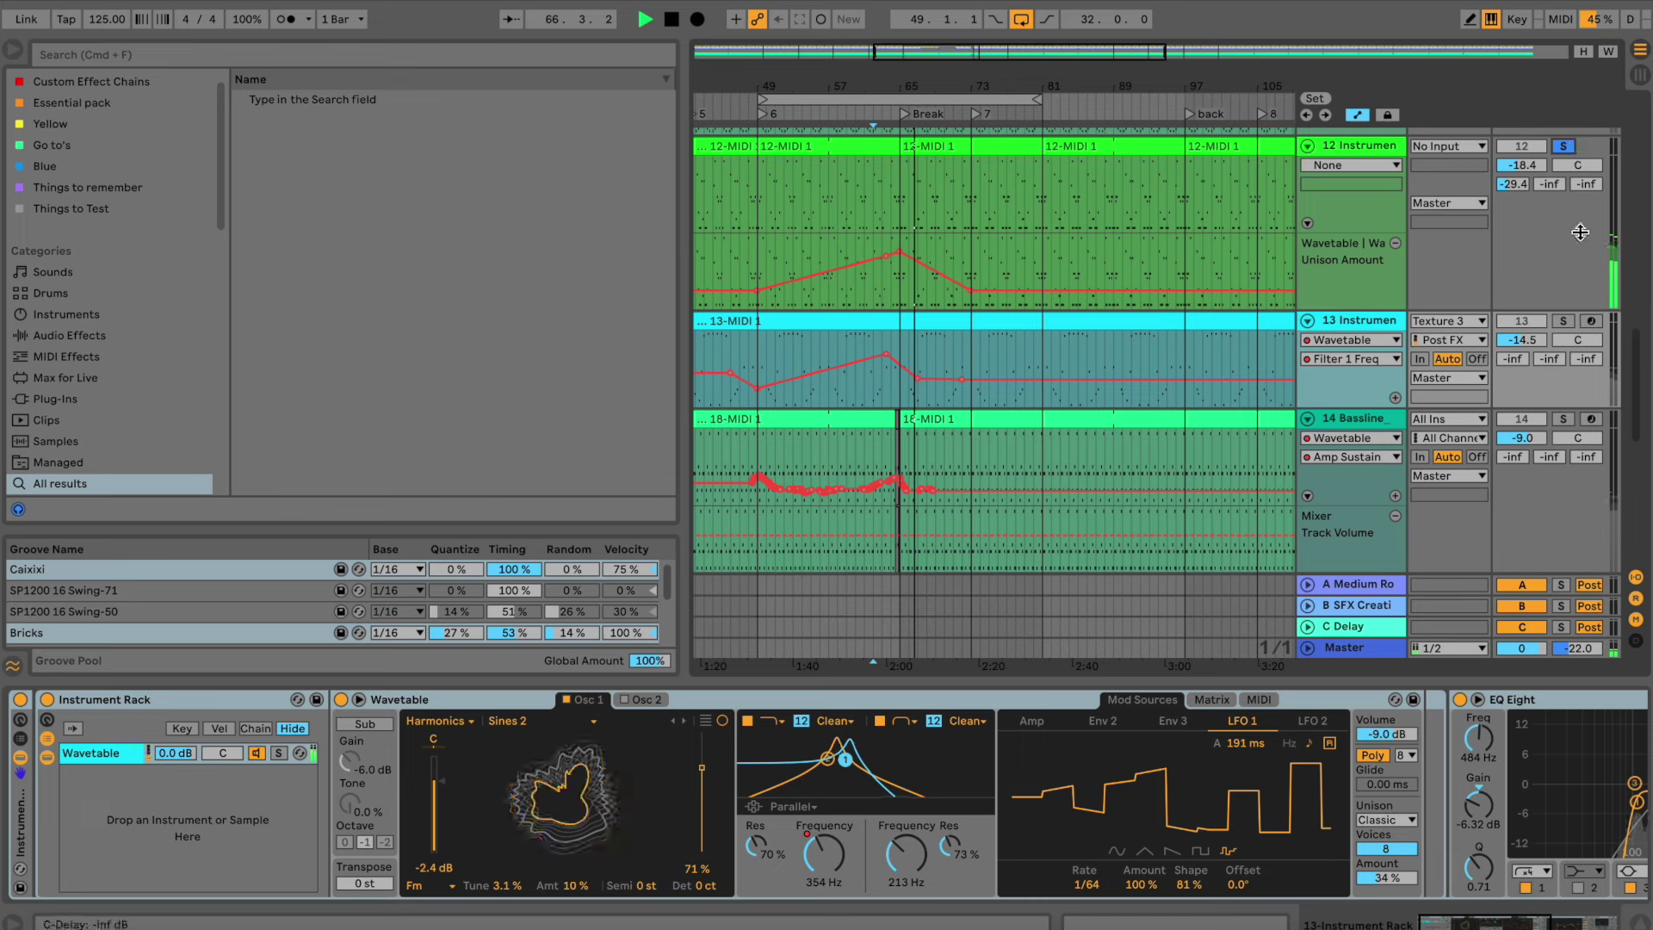
pyautogui.click(1565, 320)
# Duplicate track 13, solo the copy, and rename it "For build up"
pyautogui.click(1394, 322)
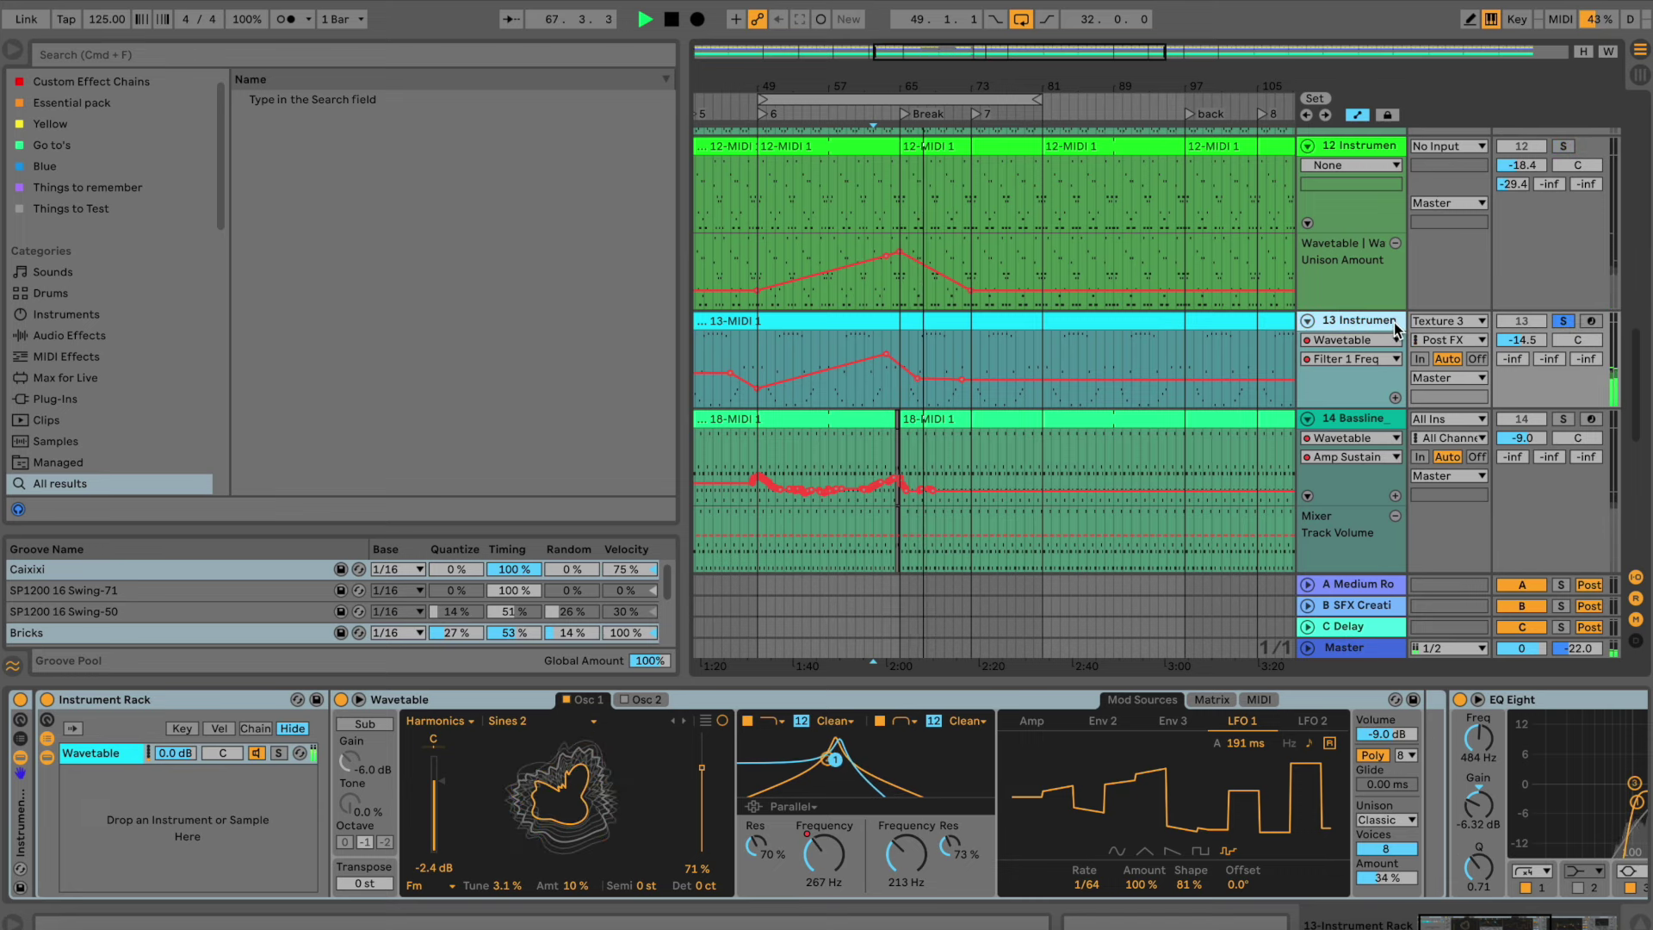
pyautogui.press('super+d')
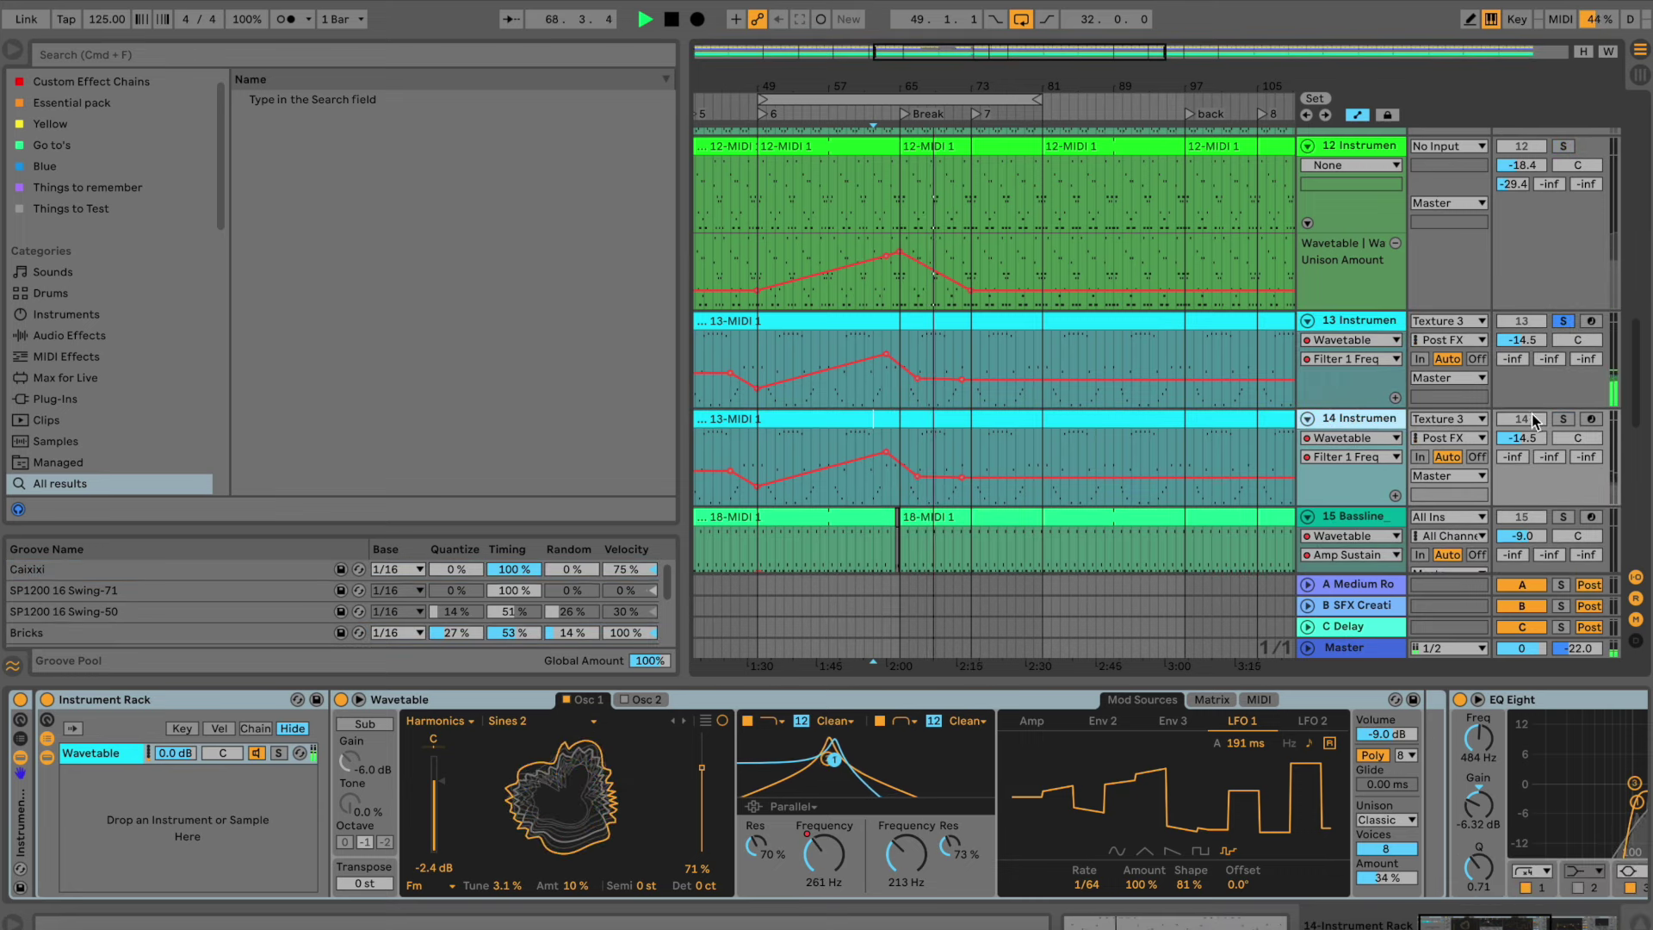
pyautogui.press('super+r')
pyautogui.write('For build up')
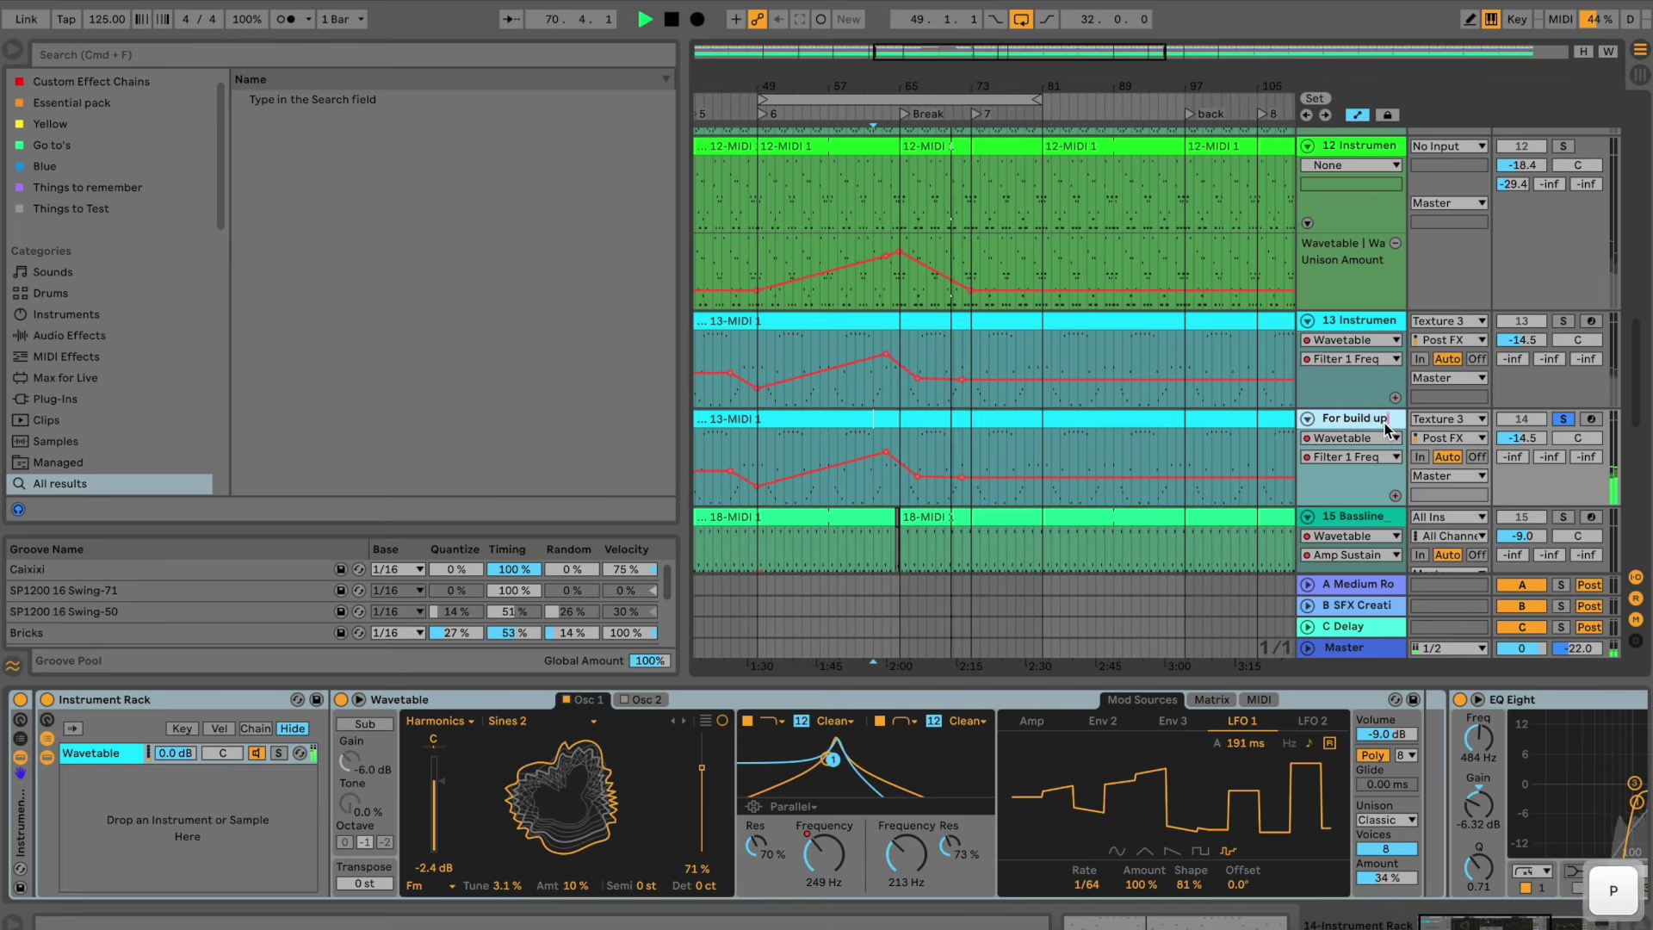
pyautogui.press('Return')
# Try the Transistor Square wavetable in Osc 1 of the "For build up" track's Wavetable, then choose Crispy Sines
pyautogui.click(595, 721)
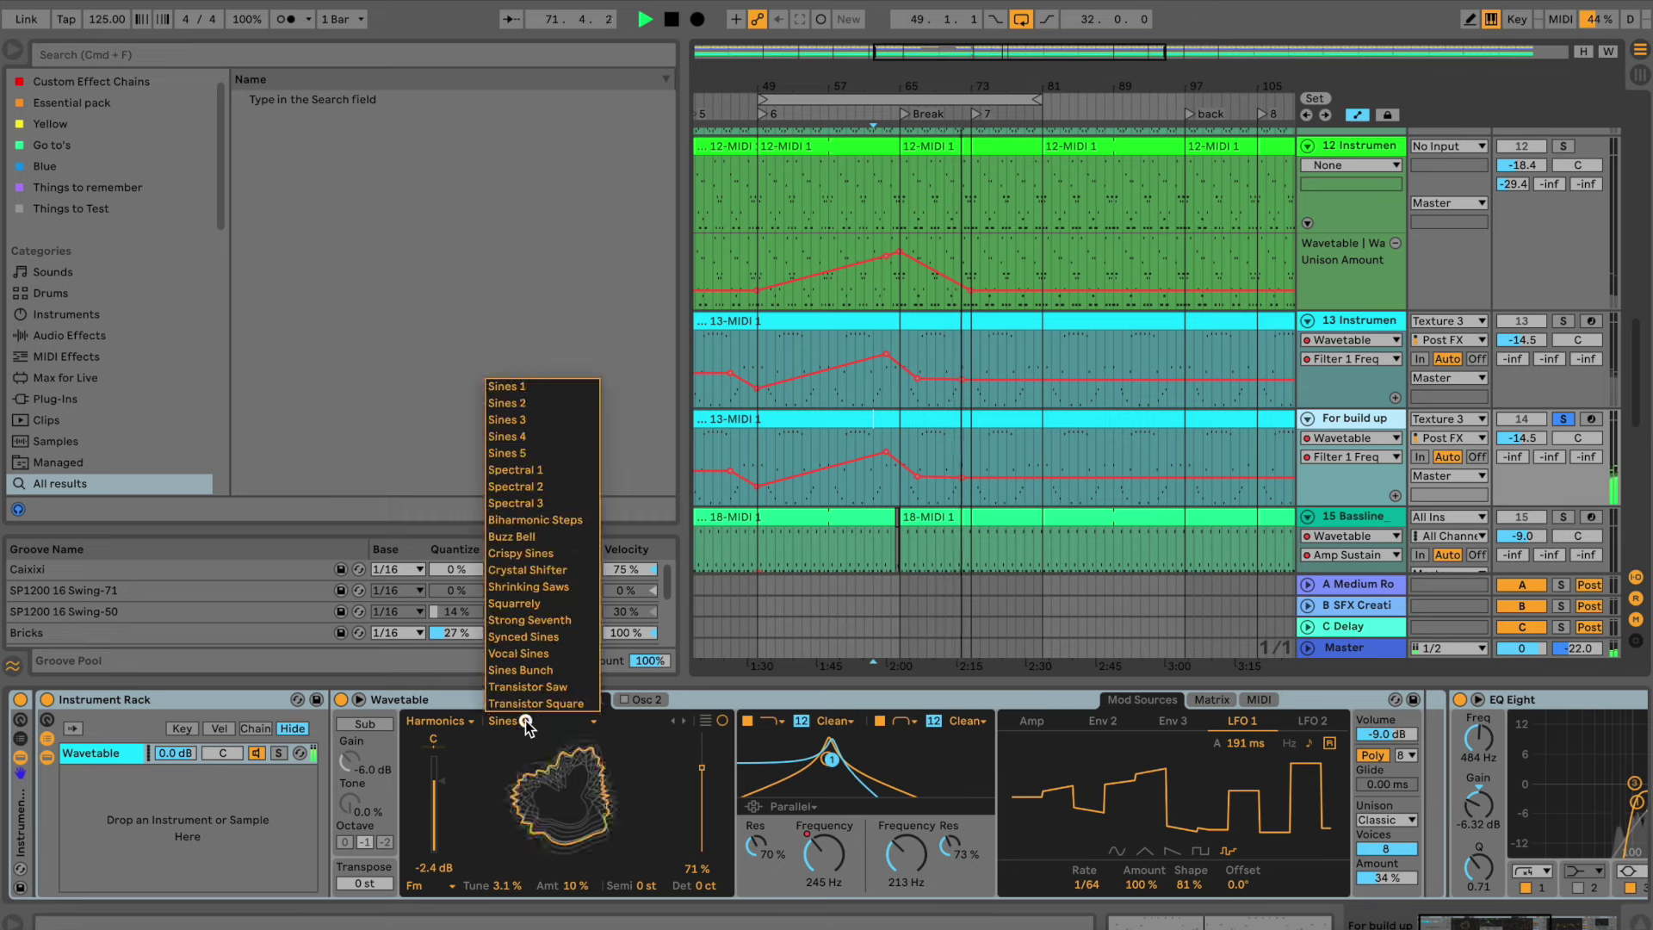
pyautogui.click(529, 708)
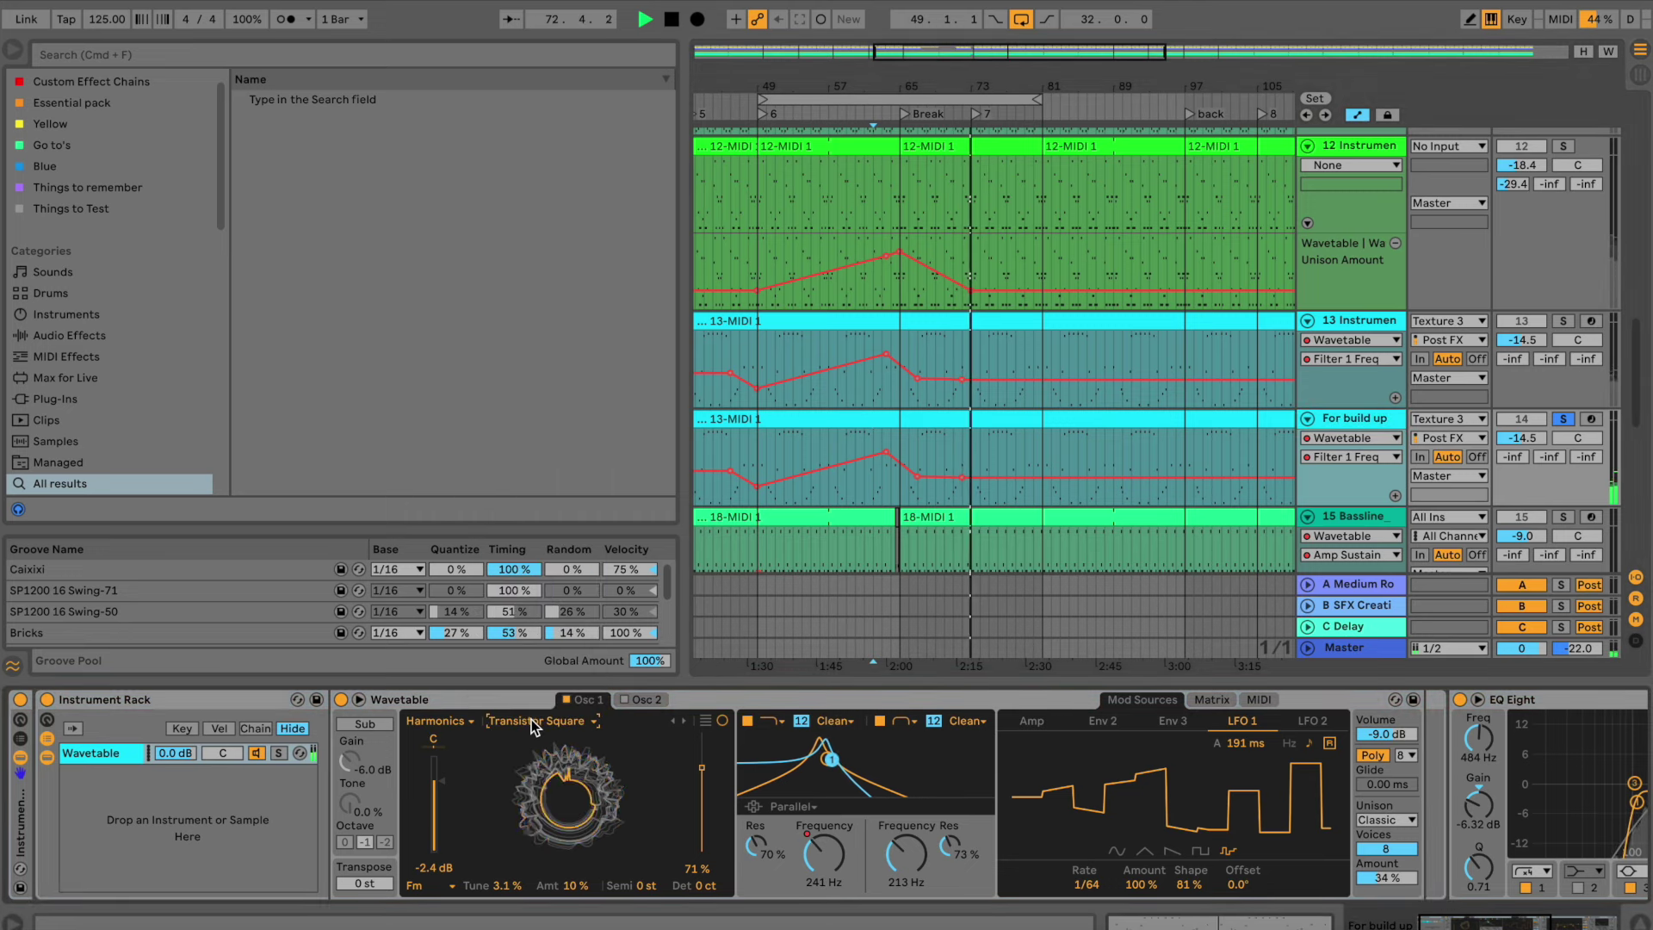
pyautogui.click(531, 721)
pyautogui.click(533, 552)
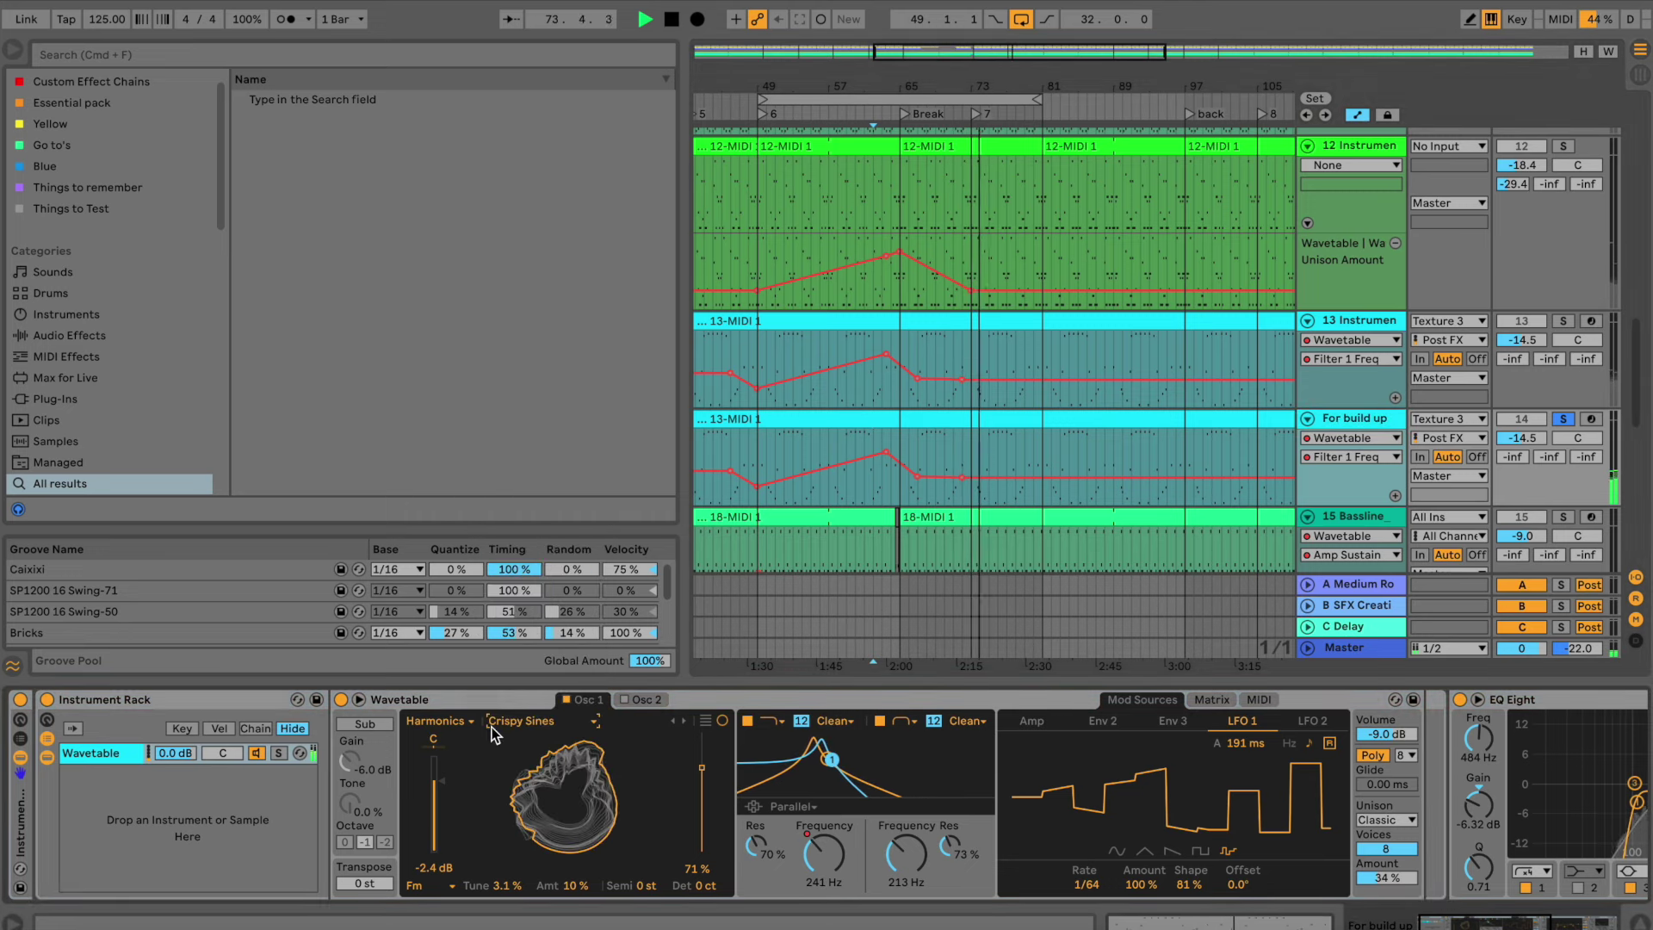
# Switch the "For build up" Wavetable's Osc 1 to the Noise category, try Crash and Pink Noise, then choose Swept Noise
pyautogui.click(462, 722)
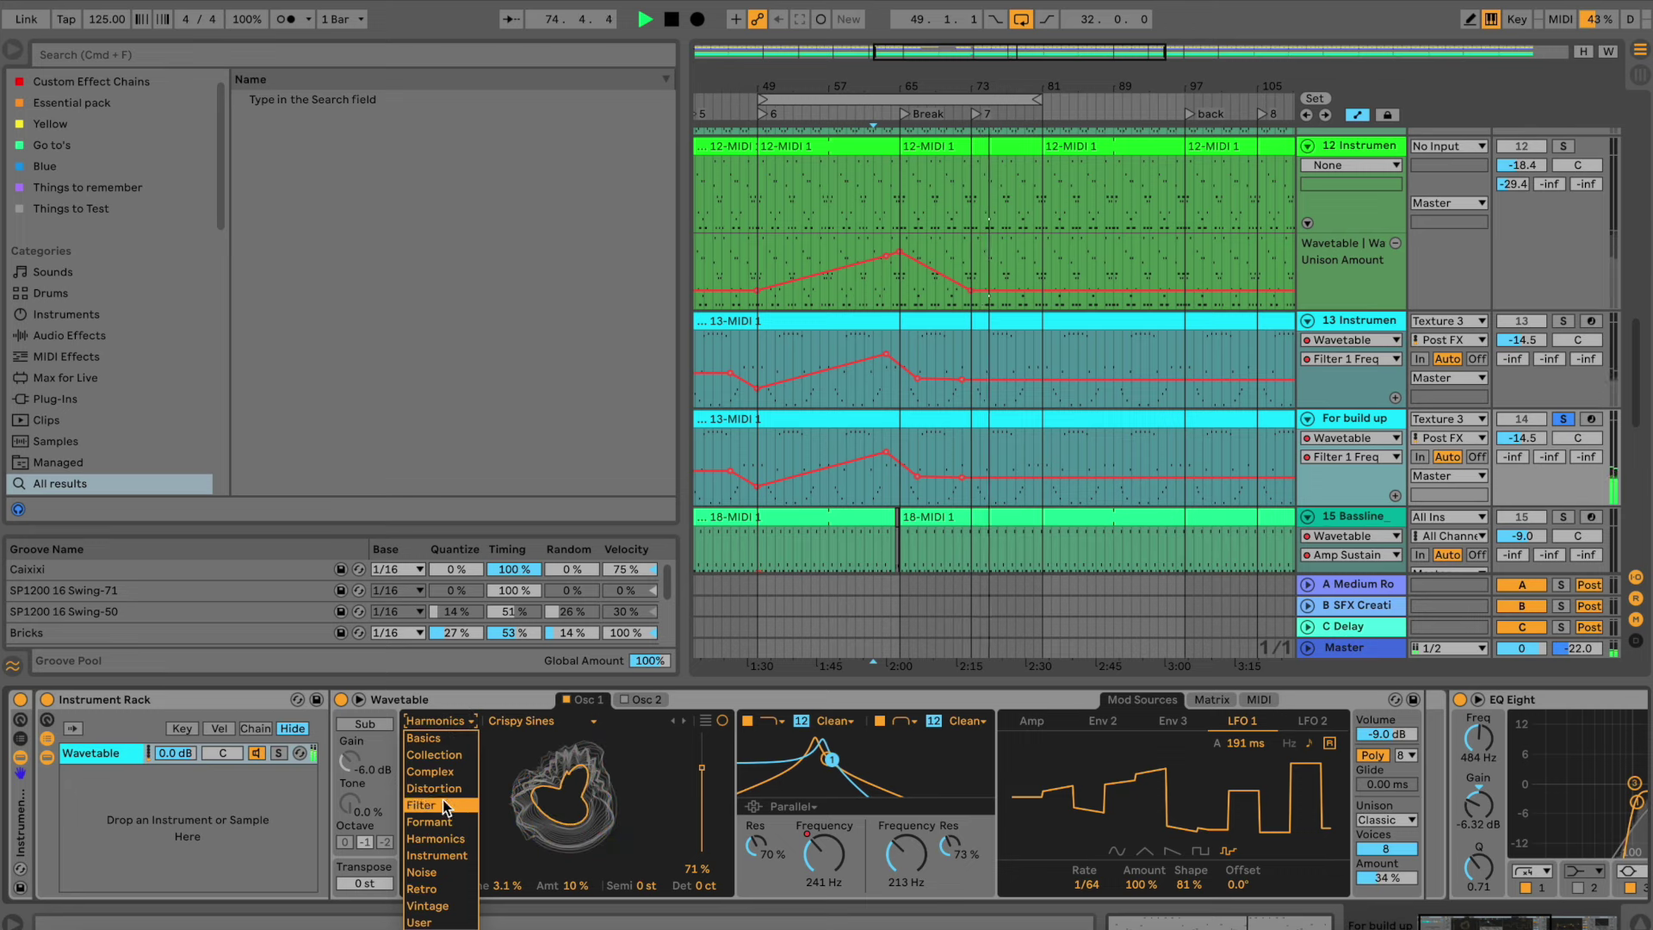
pyautogui.click(435, 872)
pyautogui.click(546, 723)
pyautogui.click(541, 689)
pyautogui.click(535, 722)
pyautogui.click(528, 453)
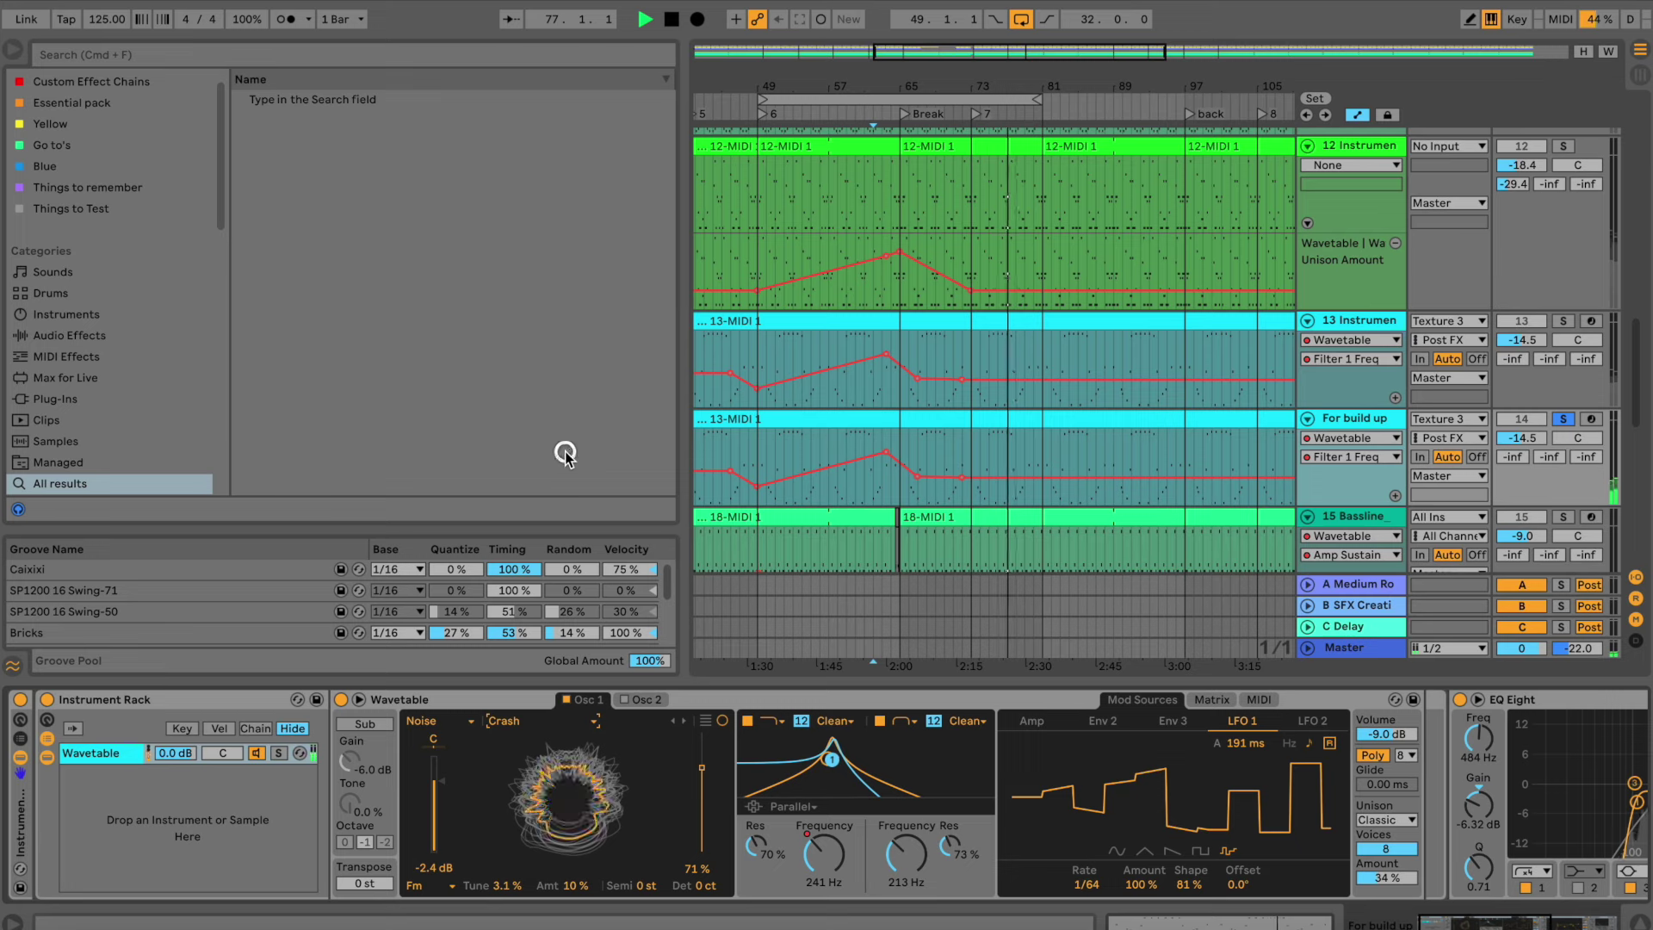
pyautogui.click(559, 722)
pyautogui.click(535, 371)
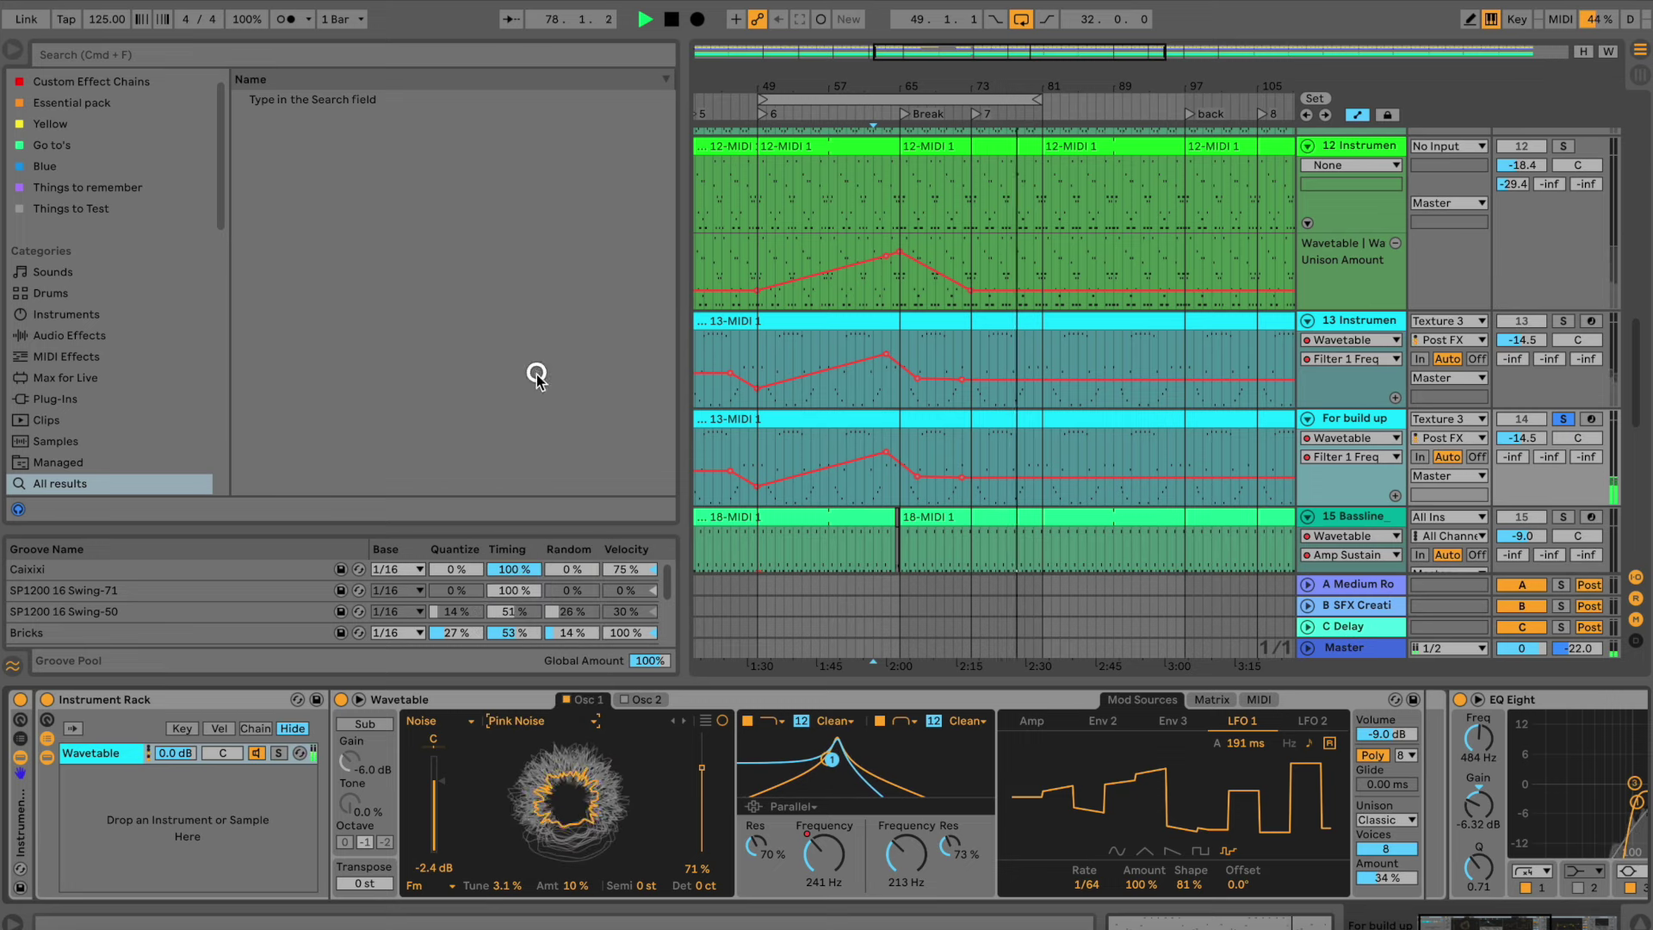
pyautogui.scroll(-1, 545, 731)
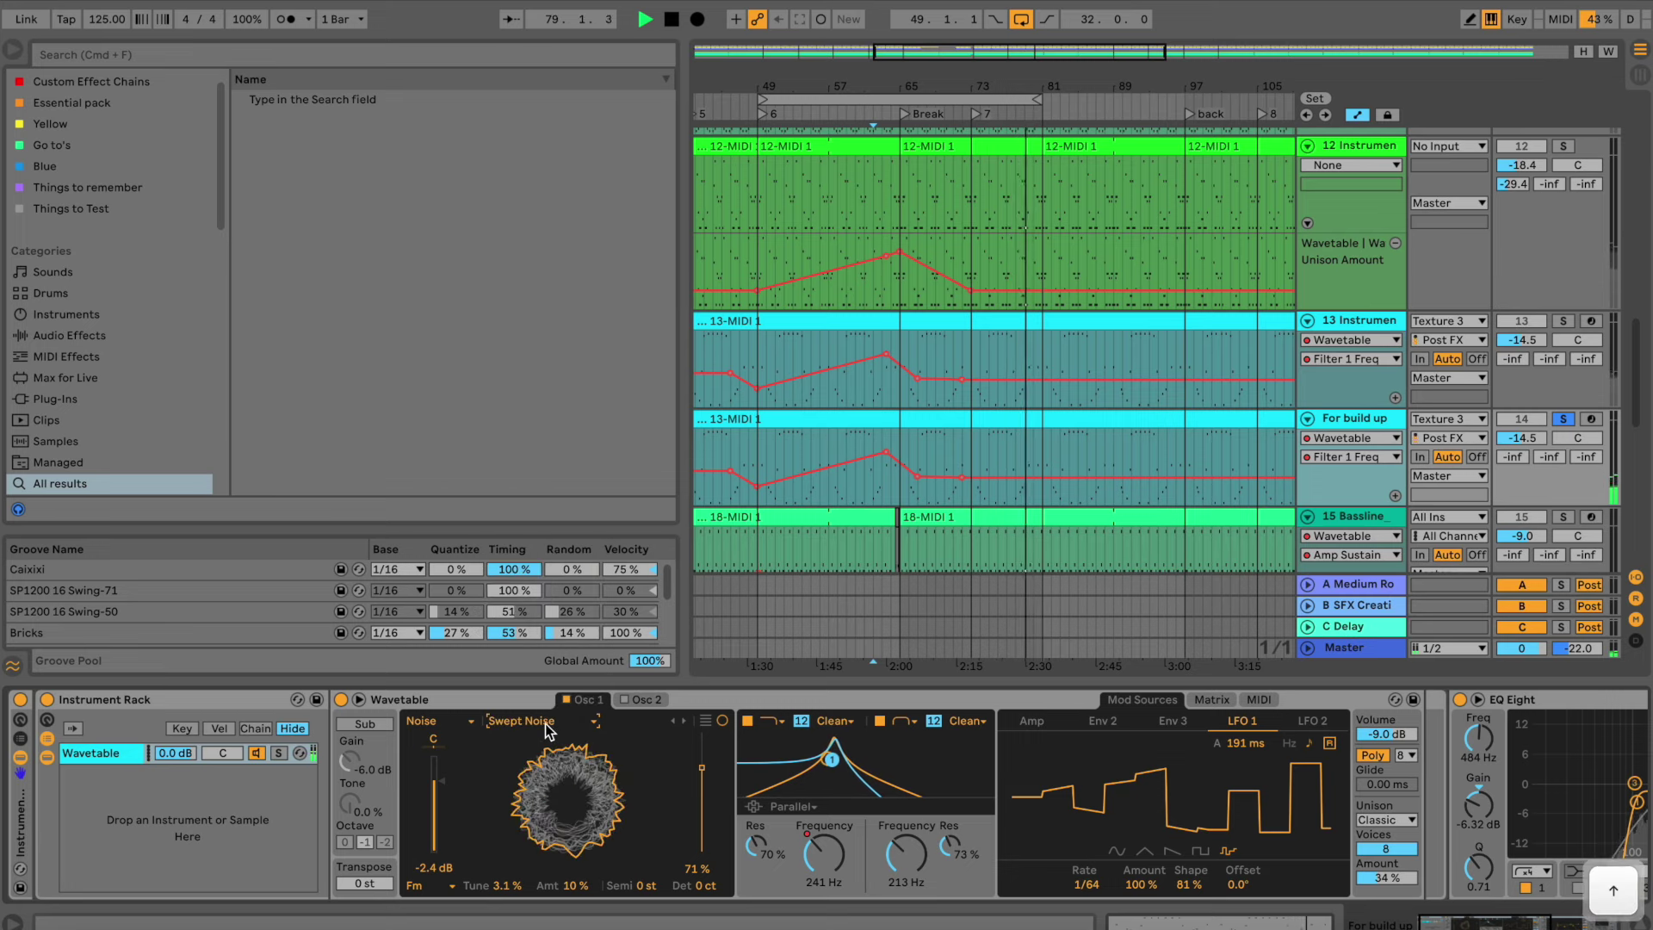
# Listen to the soloed noise sound from 62.1.1 into the break, then again from 58.1.1
pyautogui.press('space')
pyautogui.press('space')
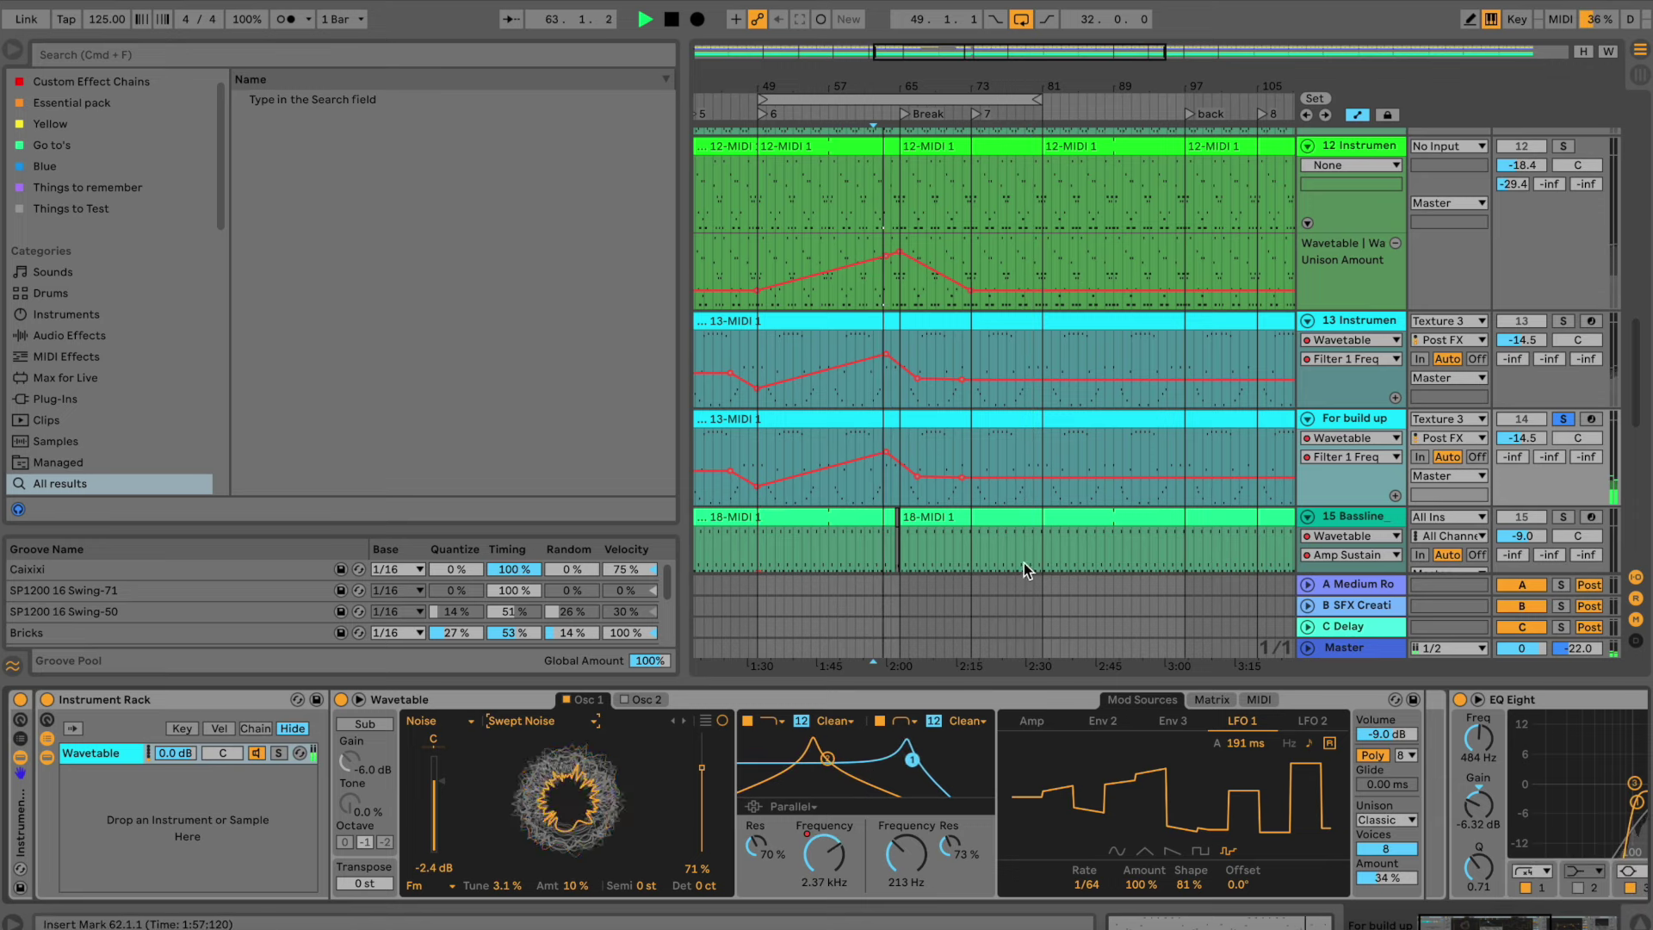
pyautogui.scroll(2, 831, 861)
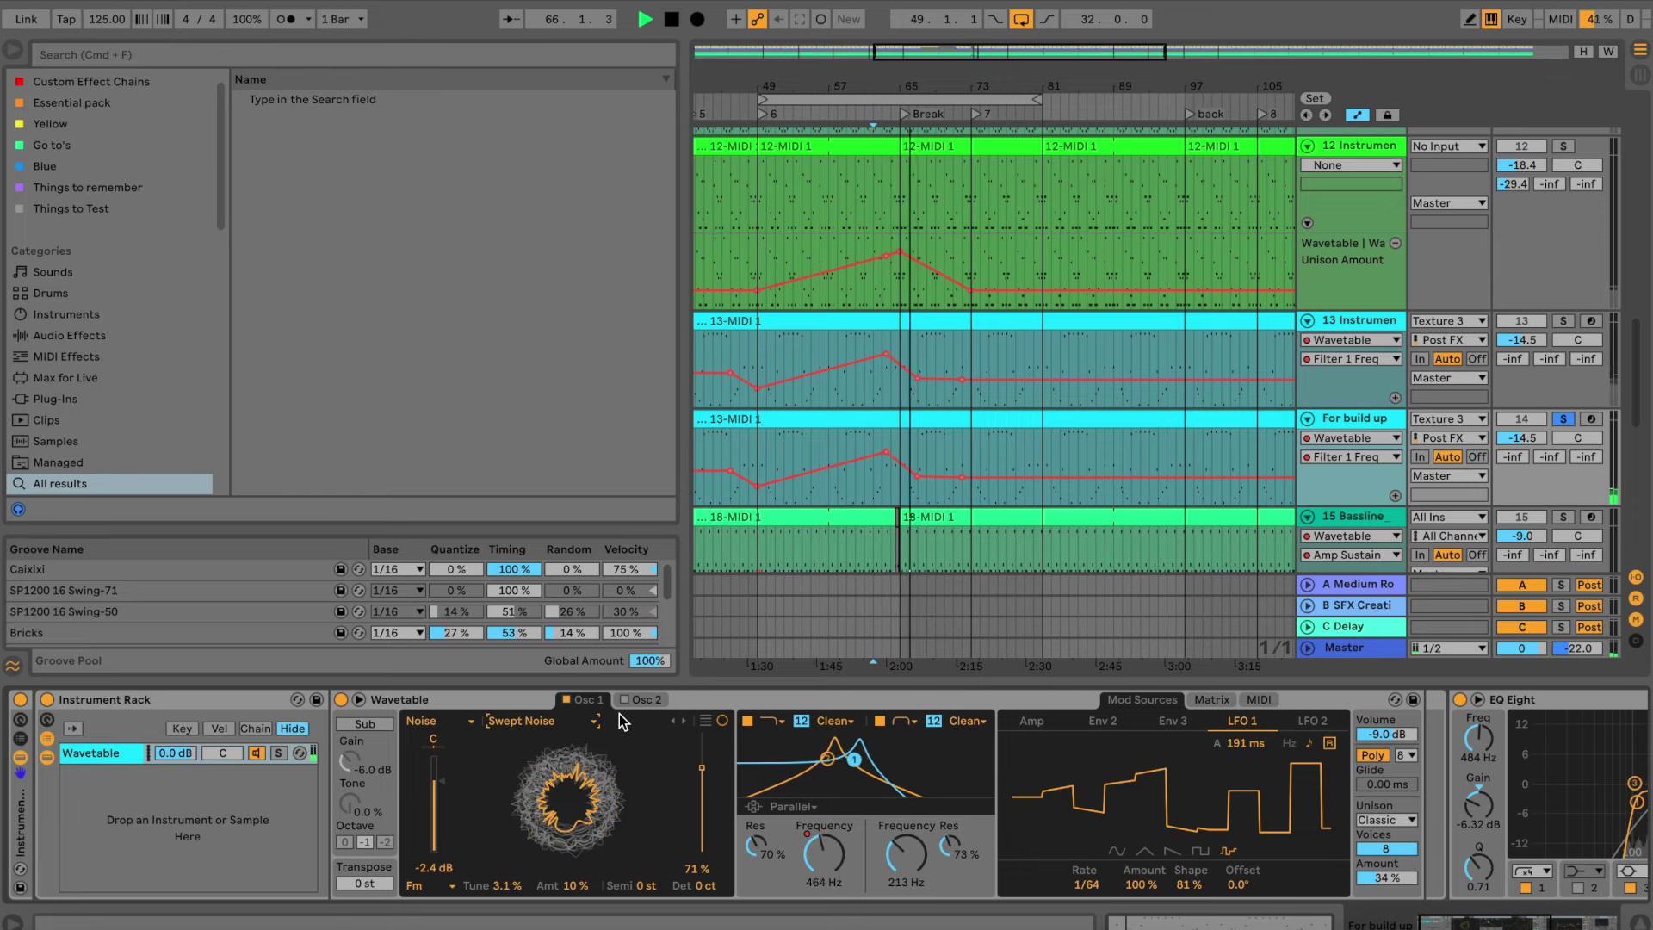
pyautogui.moveTo(928, 474)
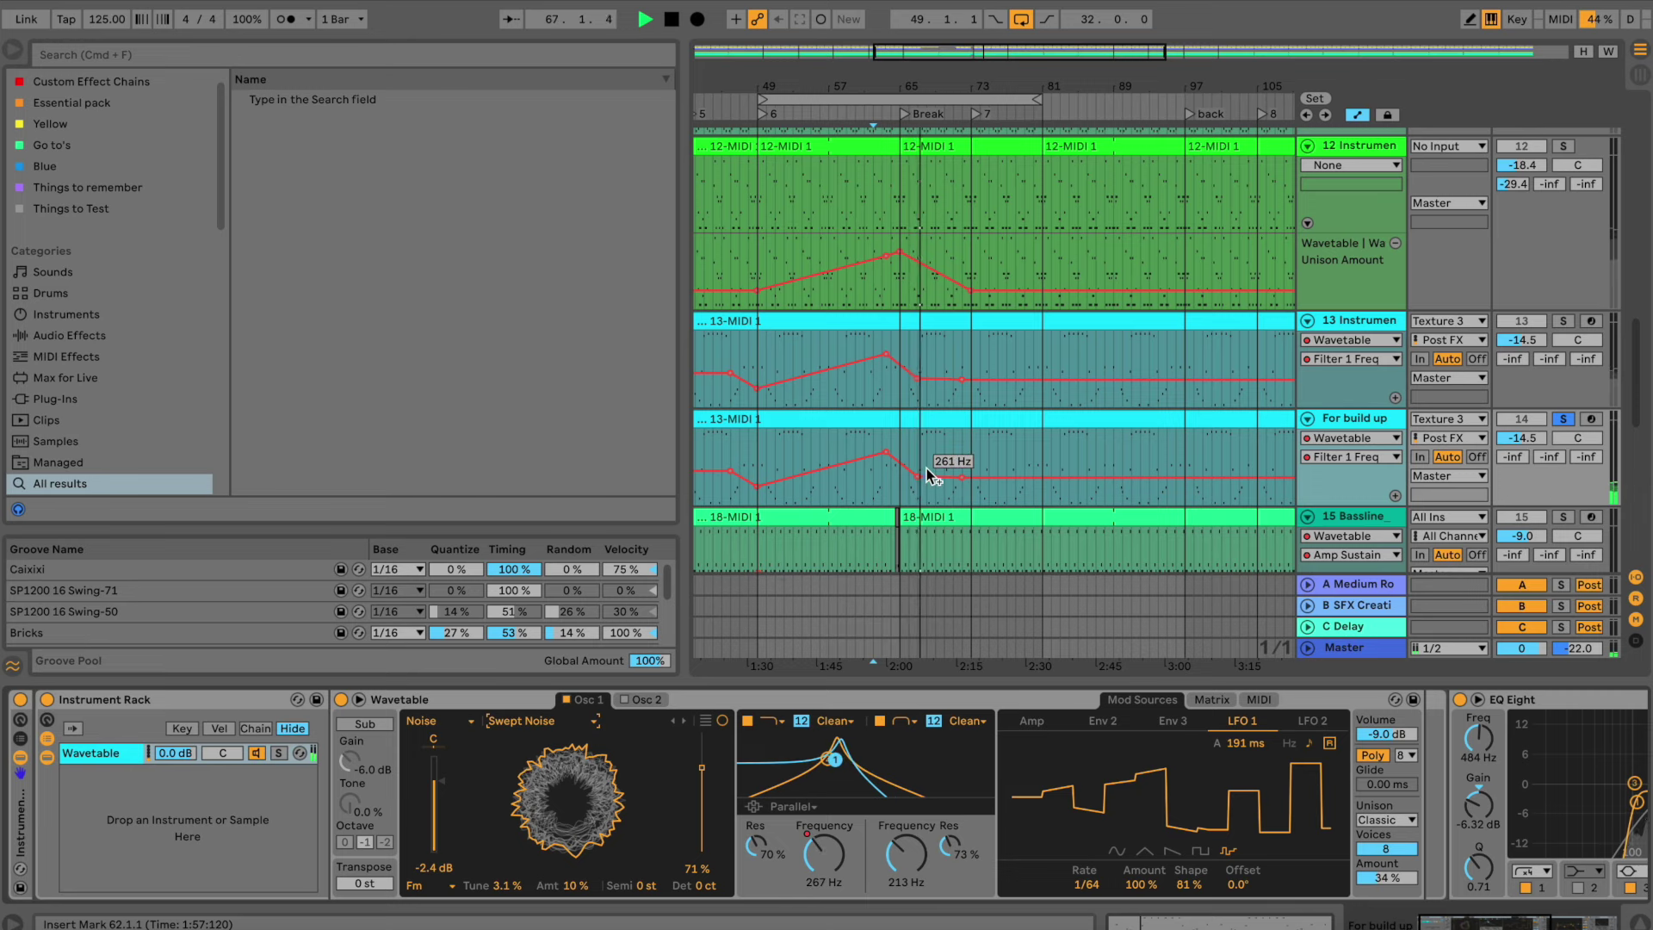
pyautogui.scroll(-2, 896, 439)
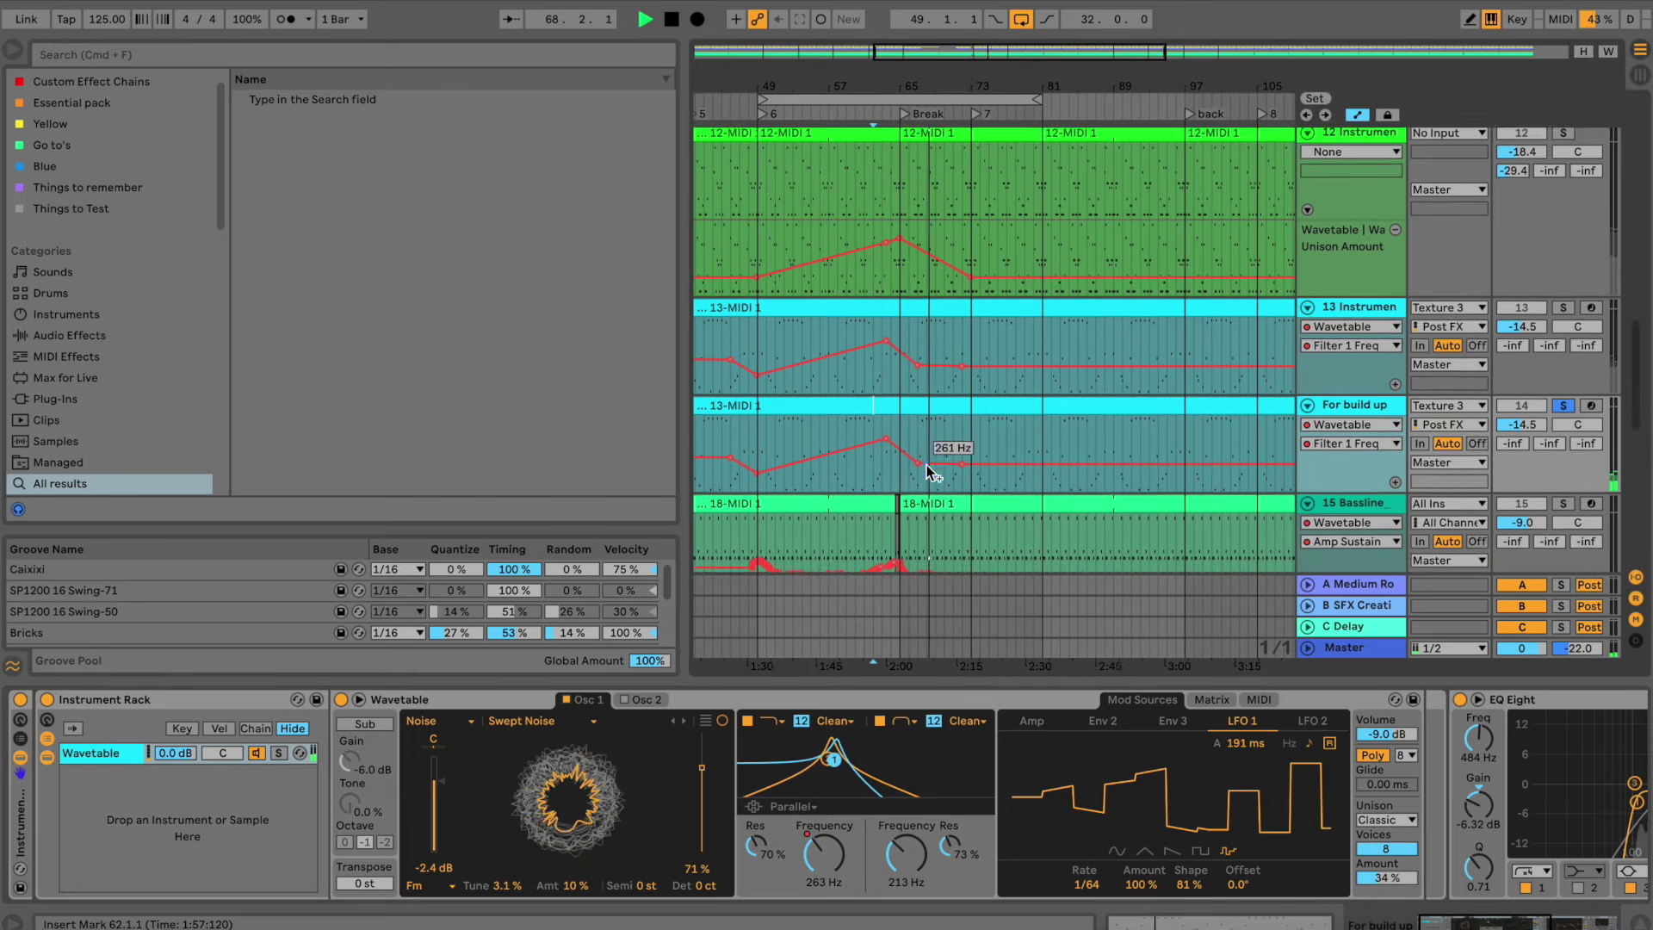
pyautogui.click(840, 408)
pyautogui.press('space')
pyautogui.press('space')
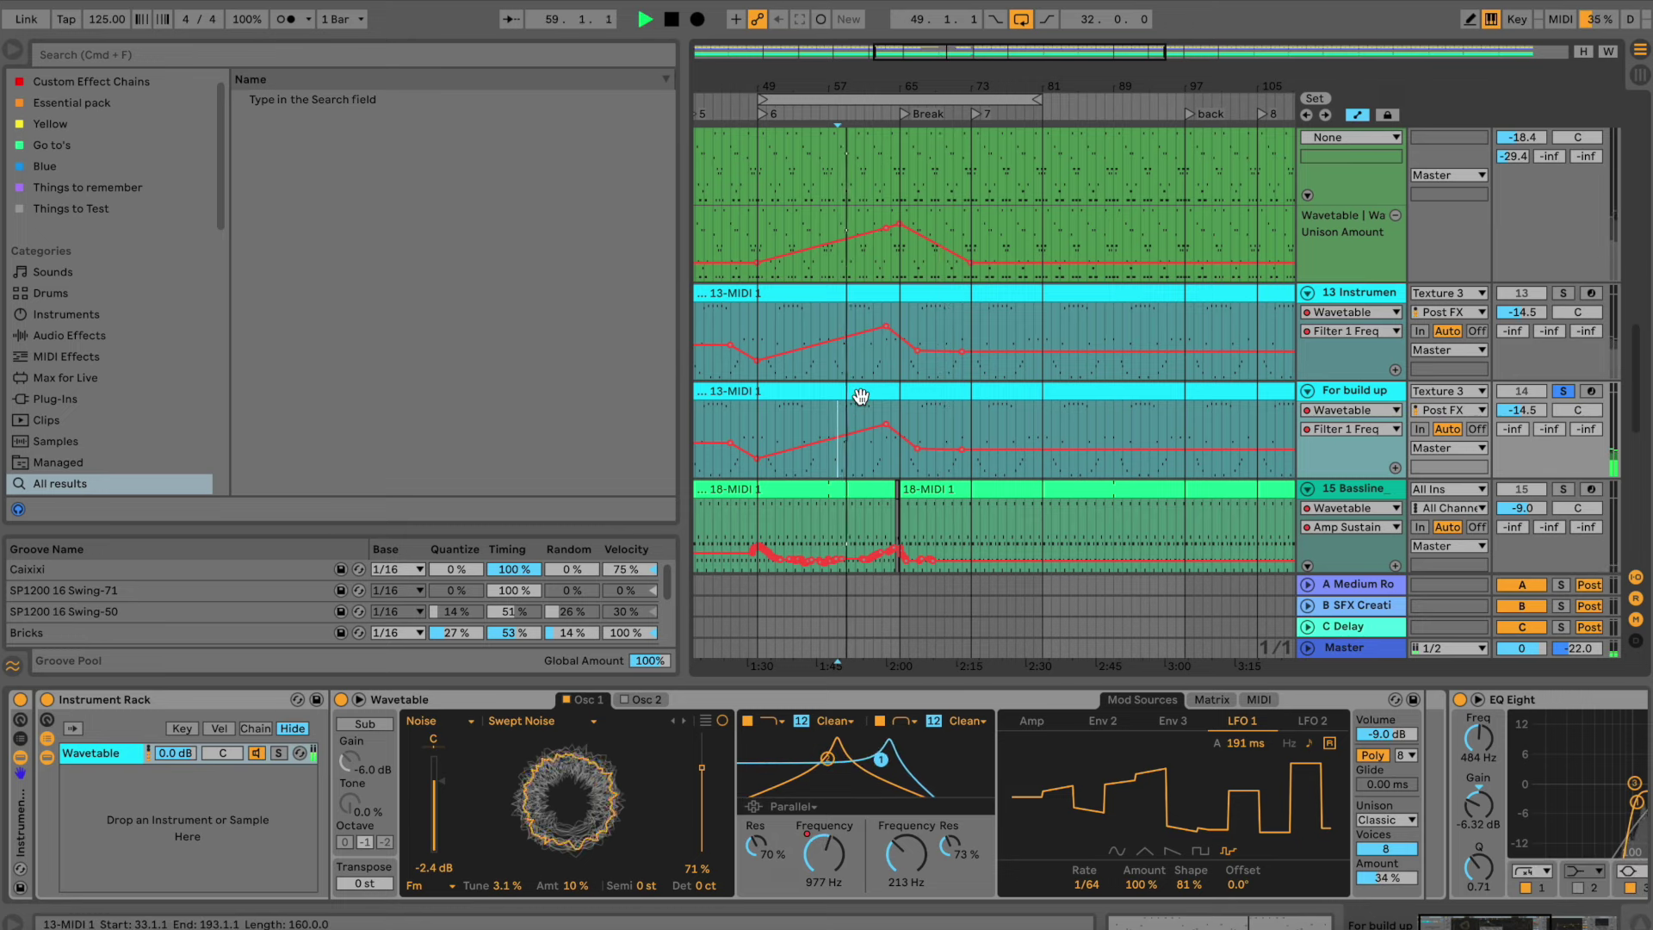
# Split the "For build up" clip at 49.1.1 and delete the part before it
pyautogui.doubleClick(860, 395)
pyautogui.scroll(-3, 860, 395)
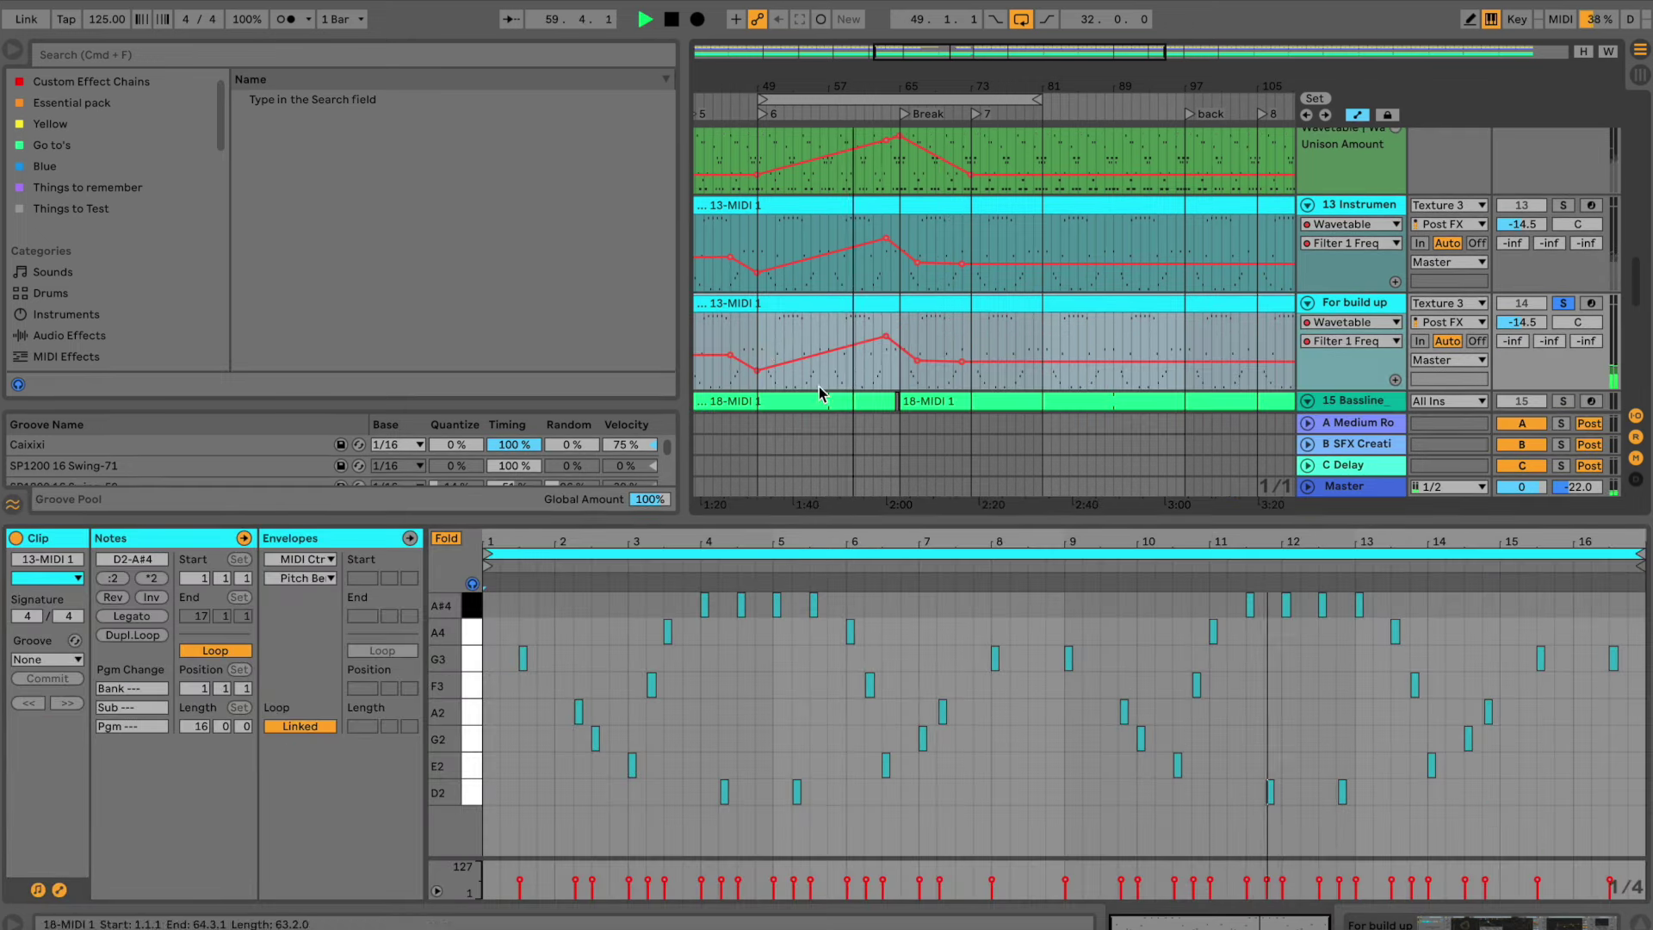
pyautogui.click(758, 347)
pyautogui.press('super+e')
pyautogui.click(775, 307)
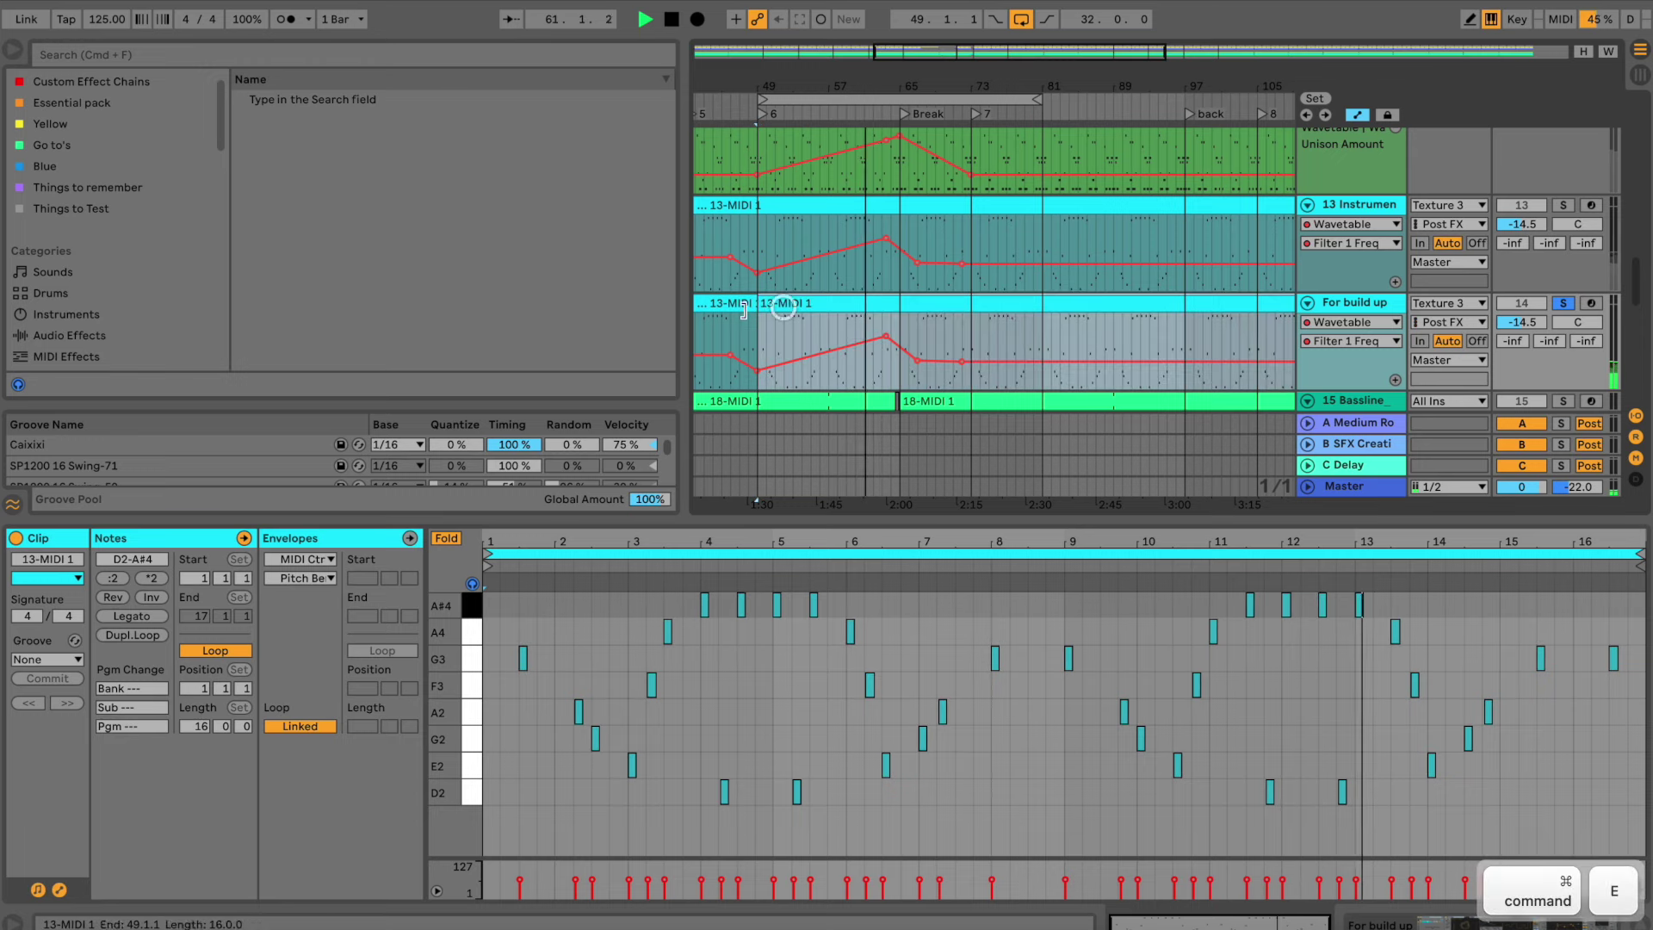
pyautogui.press('Return')
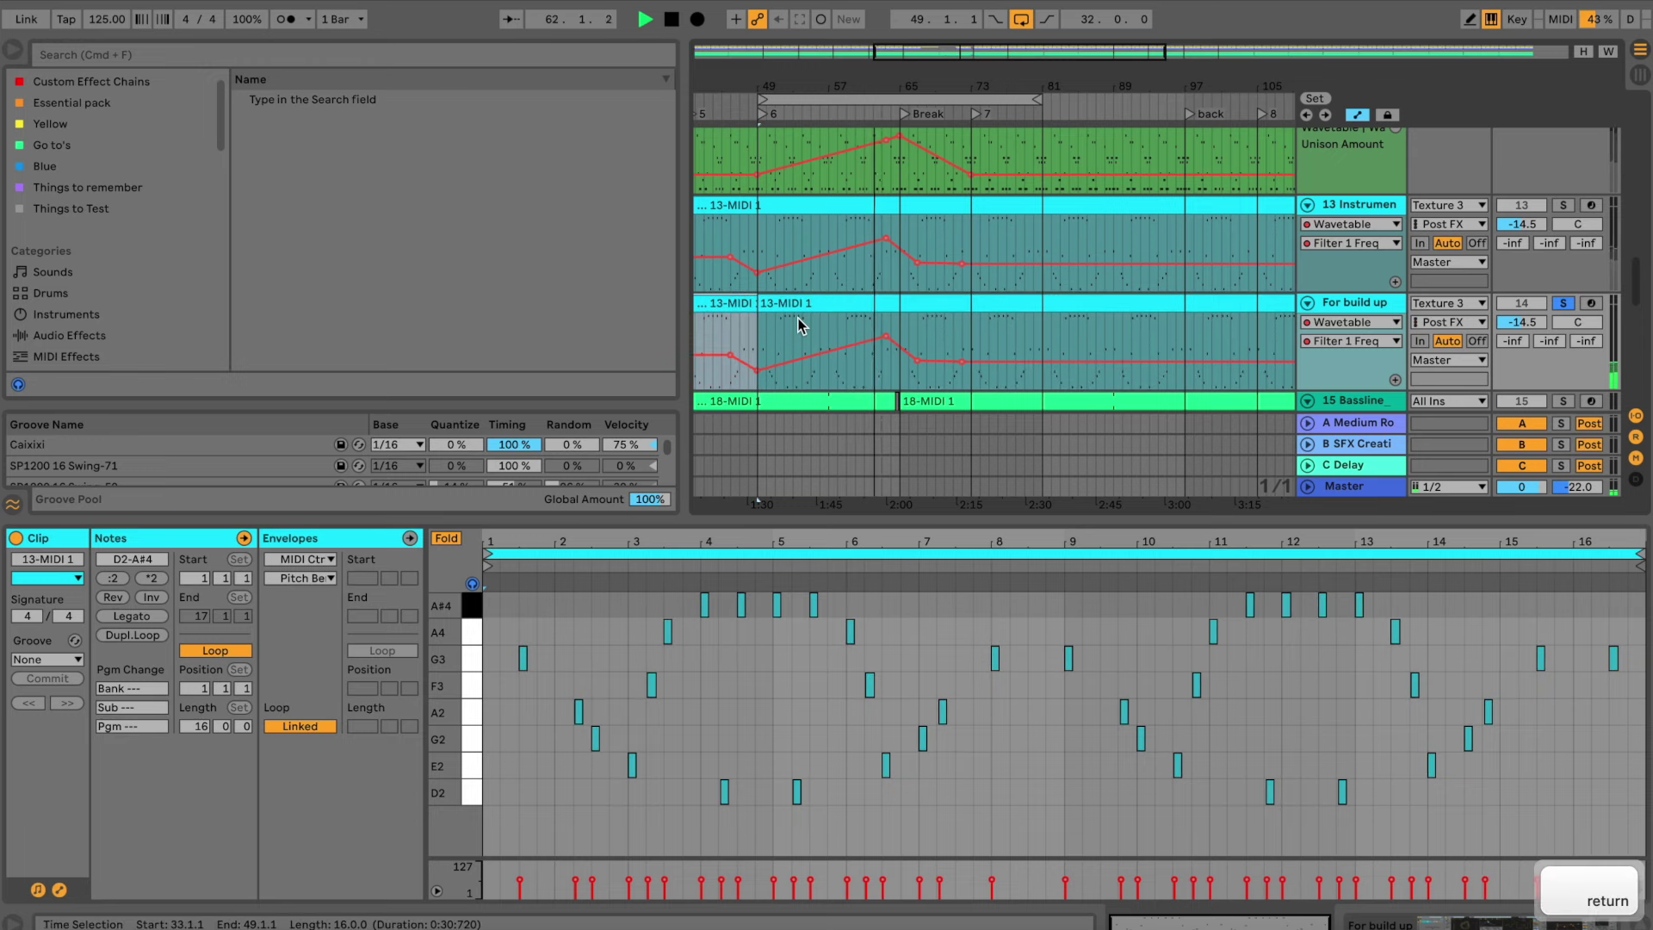
pyautogui.press('BackSpace')
# Split the remaining "For build up" clip at the Break marker and delete everything after it
pyautogui.click(996, 308)
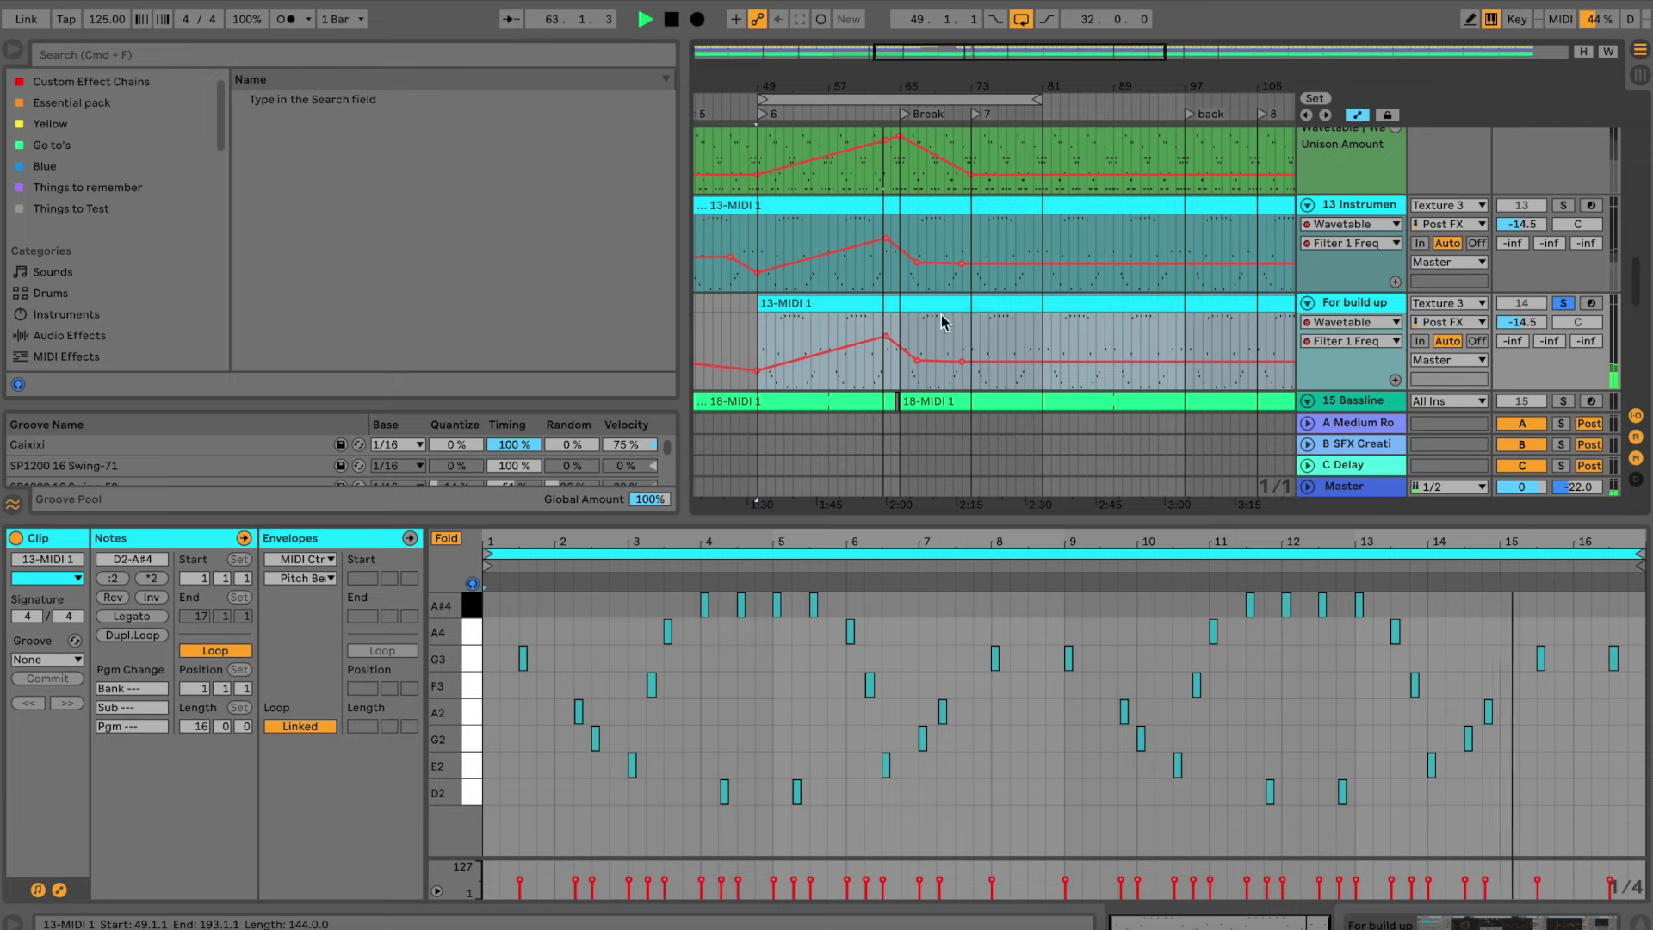
pyautogui.click(897, 326)
pyautogui.press('super+e')
pyautogui.click(934, 307)
pyautogui.press('BackSpace')
# Invert the notes of the "For build up" clip and play it from 59.1.1
pyautogui.click(861, 307)
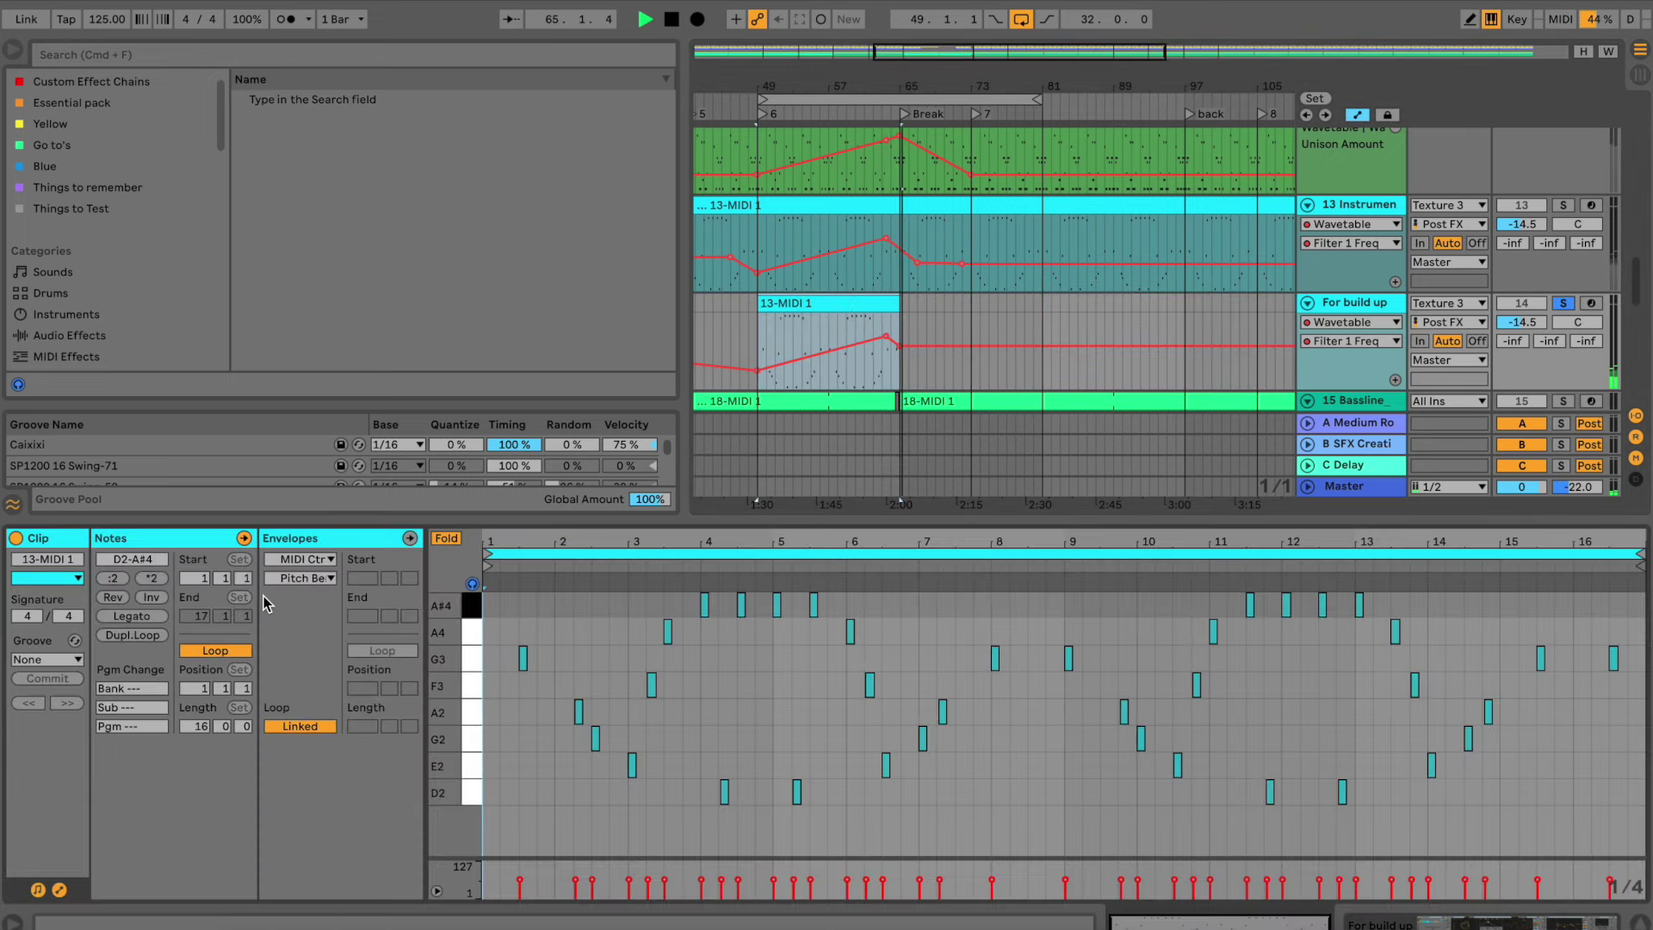
pyautogui.click(163, 599)
pyautogui.press('space')
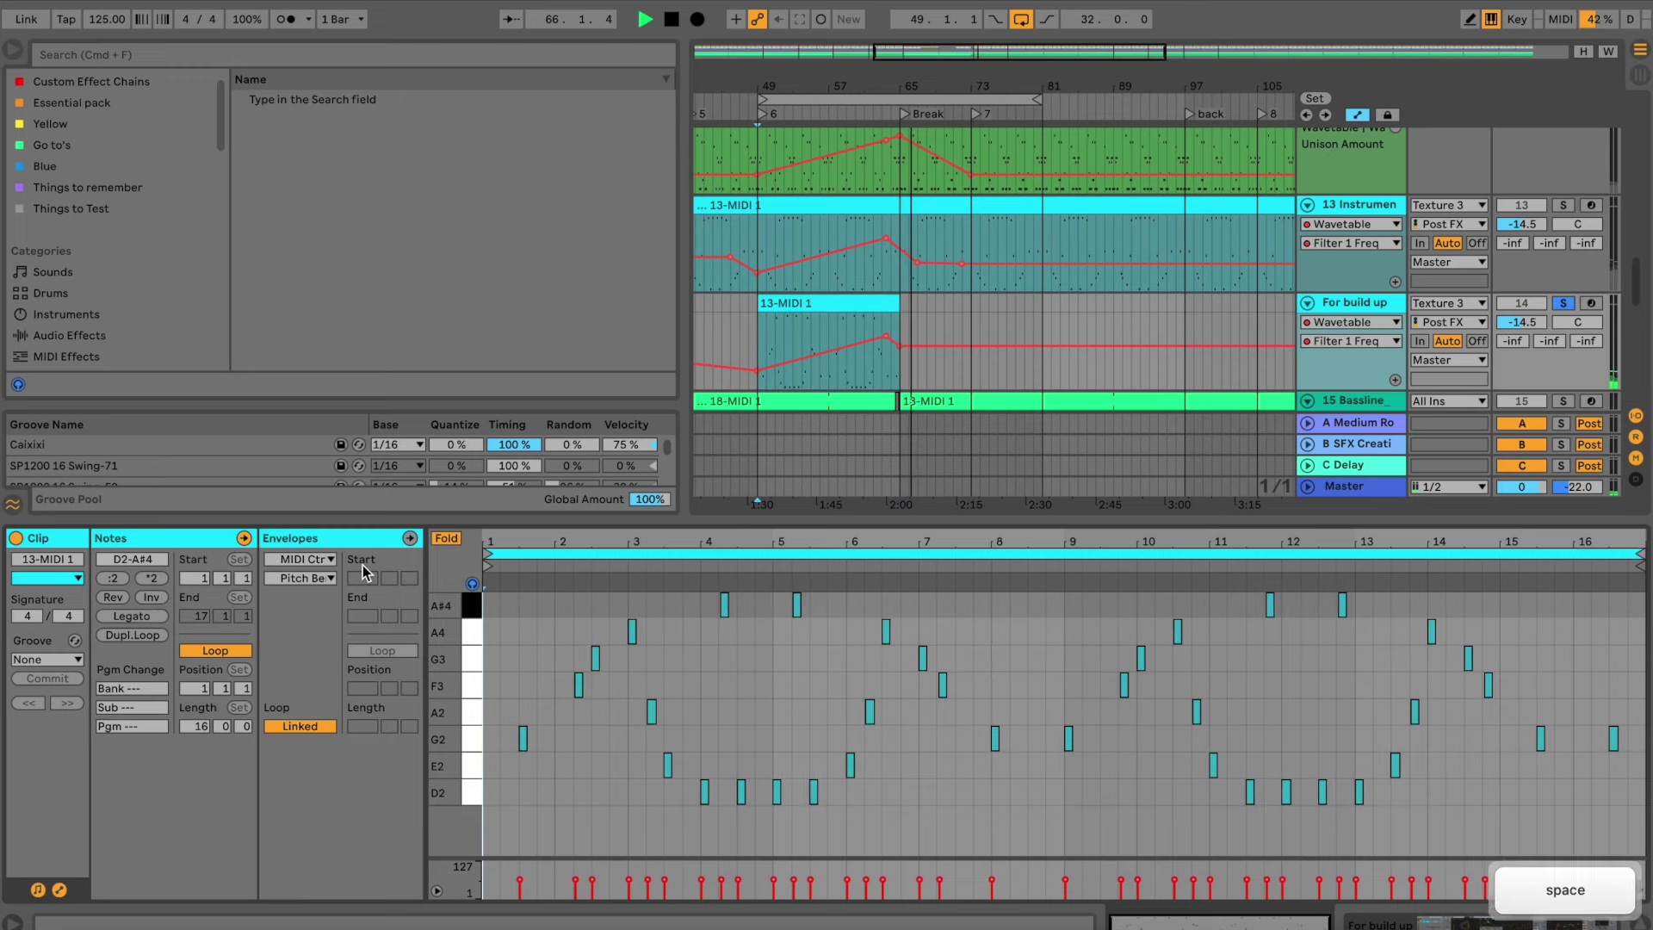
pyautogui.click(848, 326)
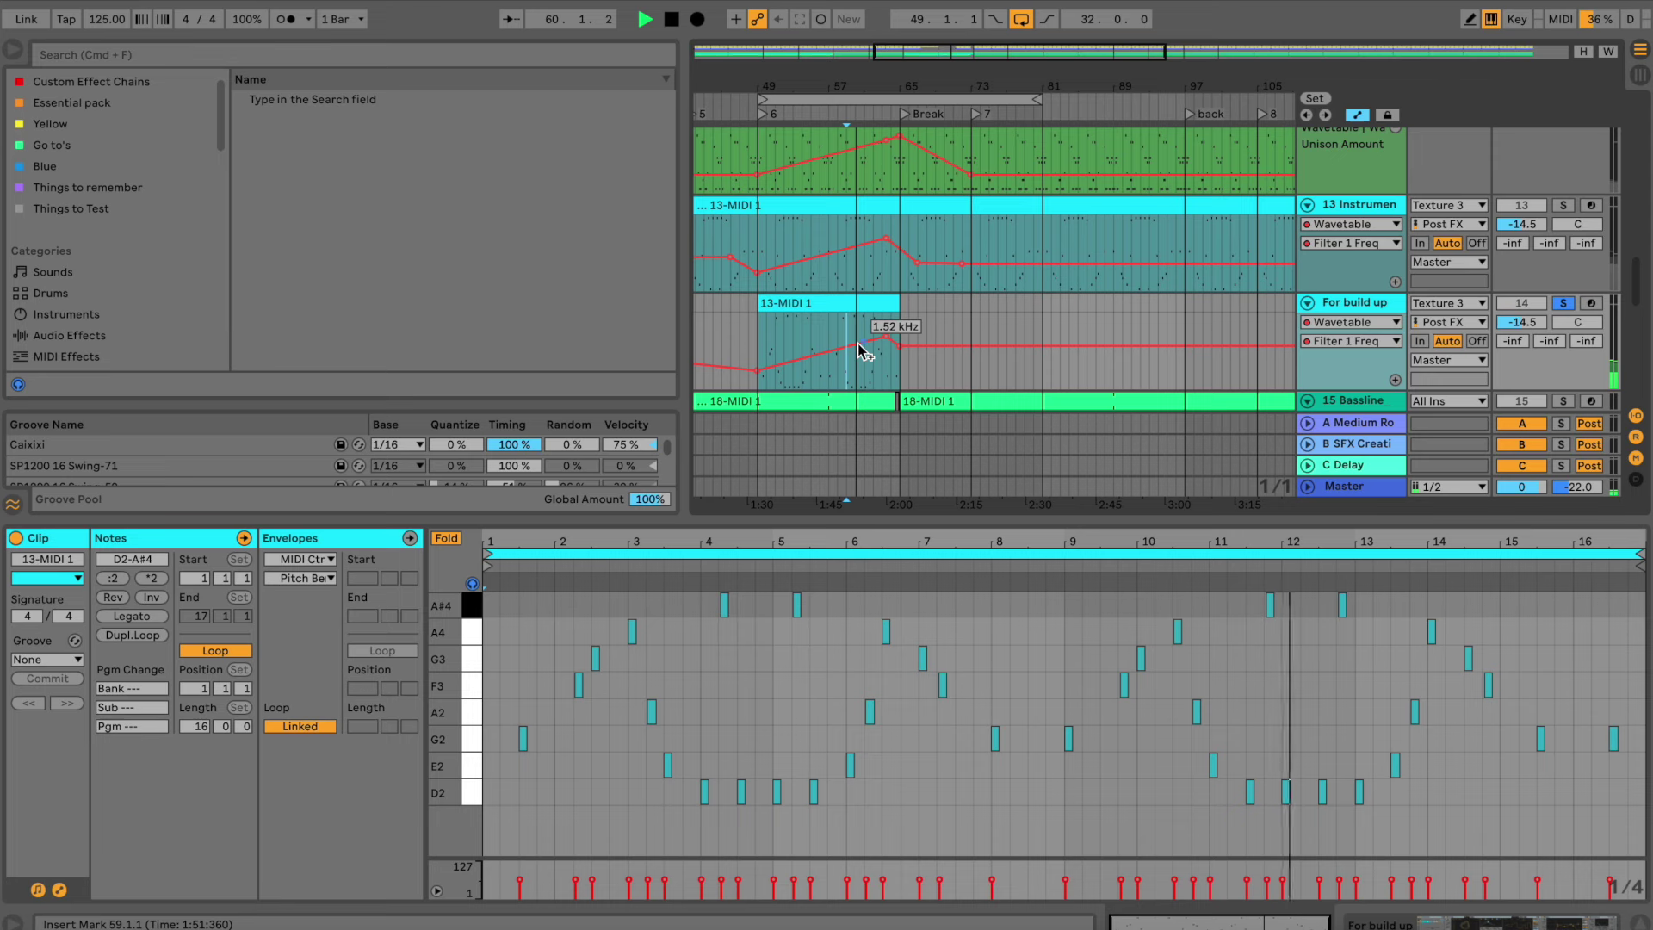
# Reshape the track's Filter 1 frequency automation so it falls to 154 Hz at the Break, and replay it from 59.1.1
pyautogui.moveTo(899, 345)
pyautogui.mouseDown()
pyautogui.moveTo(878, 353)
pyautogui.moveTo(892, 362)
pyautogui.mouseUp()
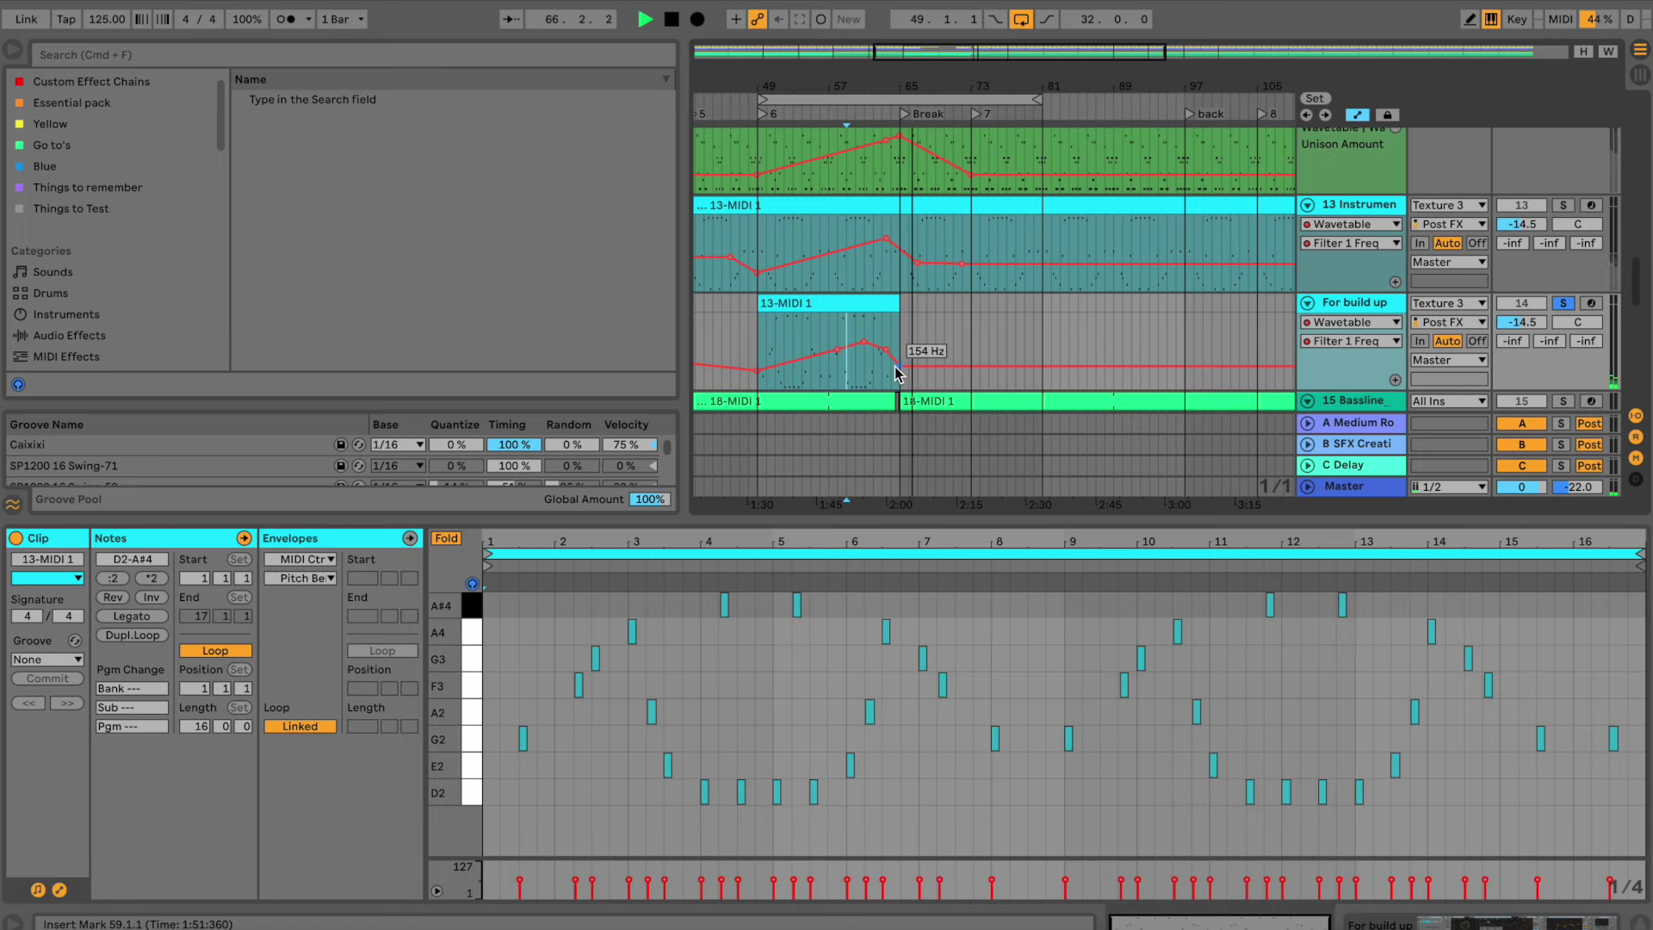
pyautogui.press('space')
pyautogui.press('space')
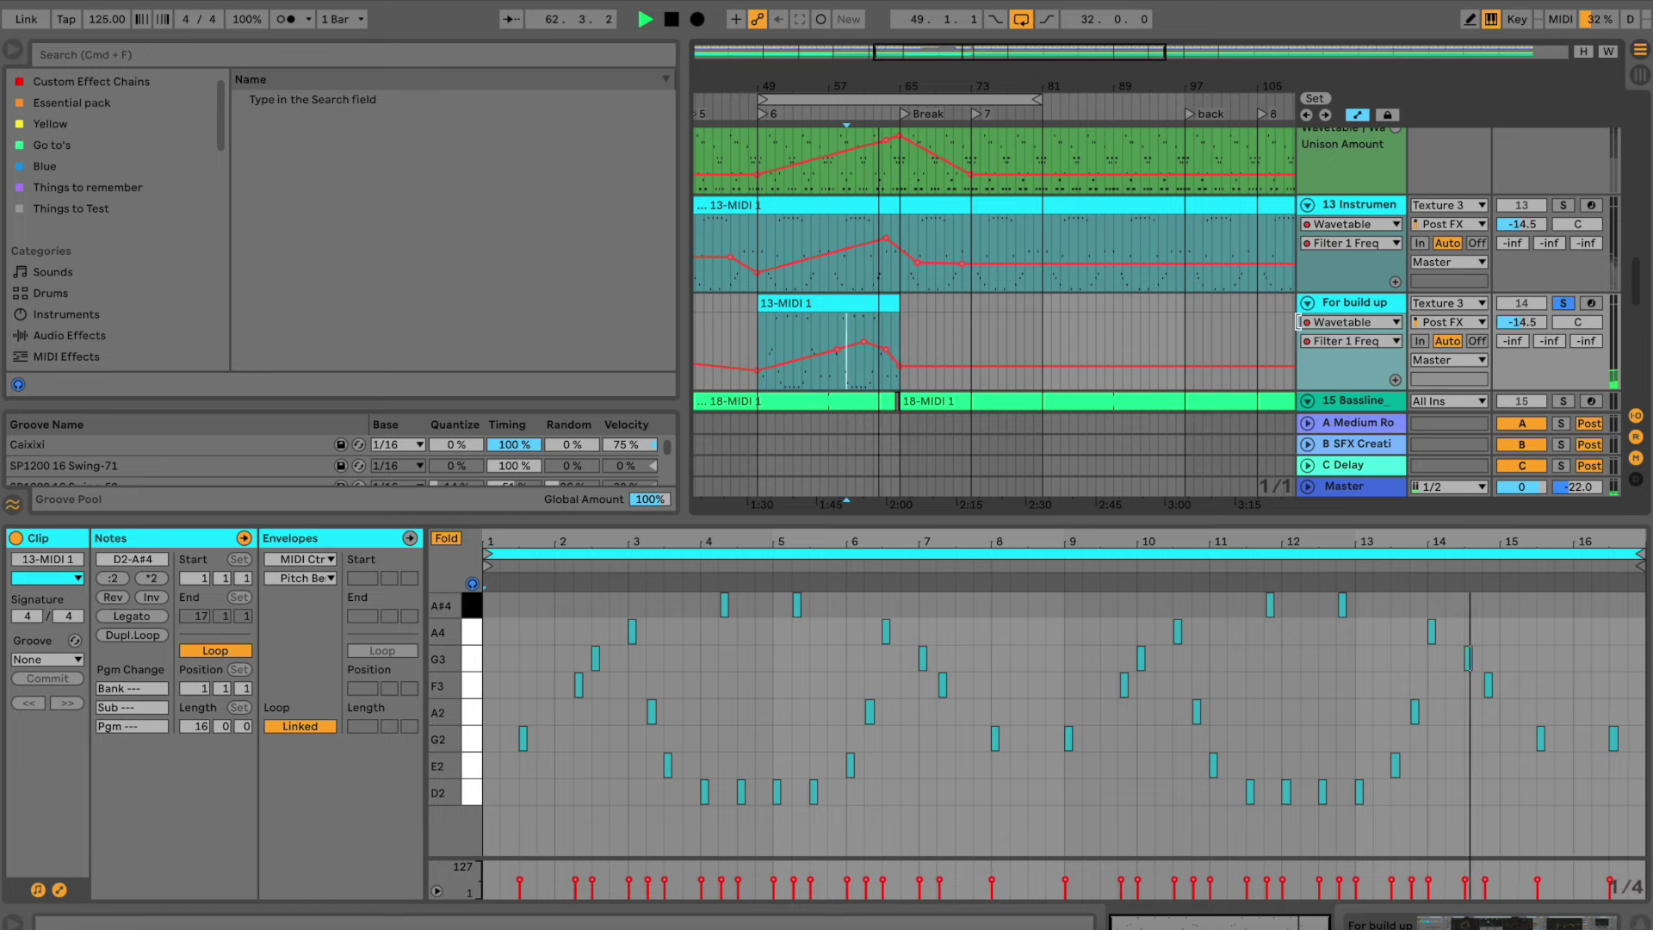
# Cut the "For build up" clip from 49.1.1 to 59.1.1, delete that part, and play the remainder from 61.1.1
pyautogui.click(1330, 303)
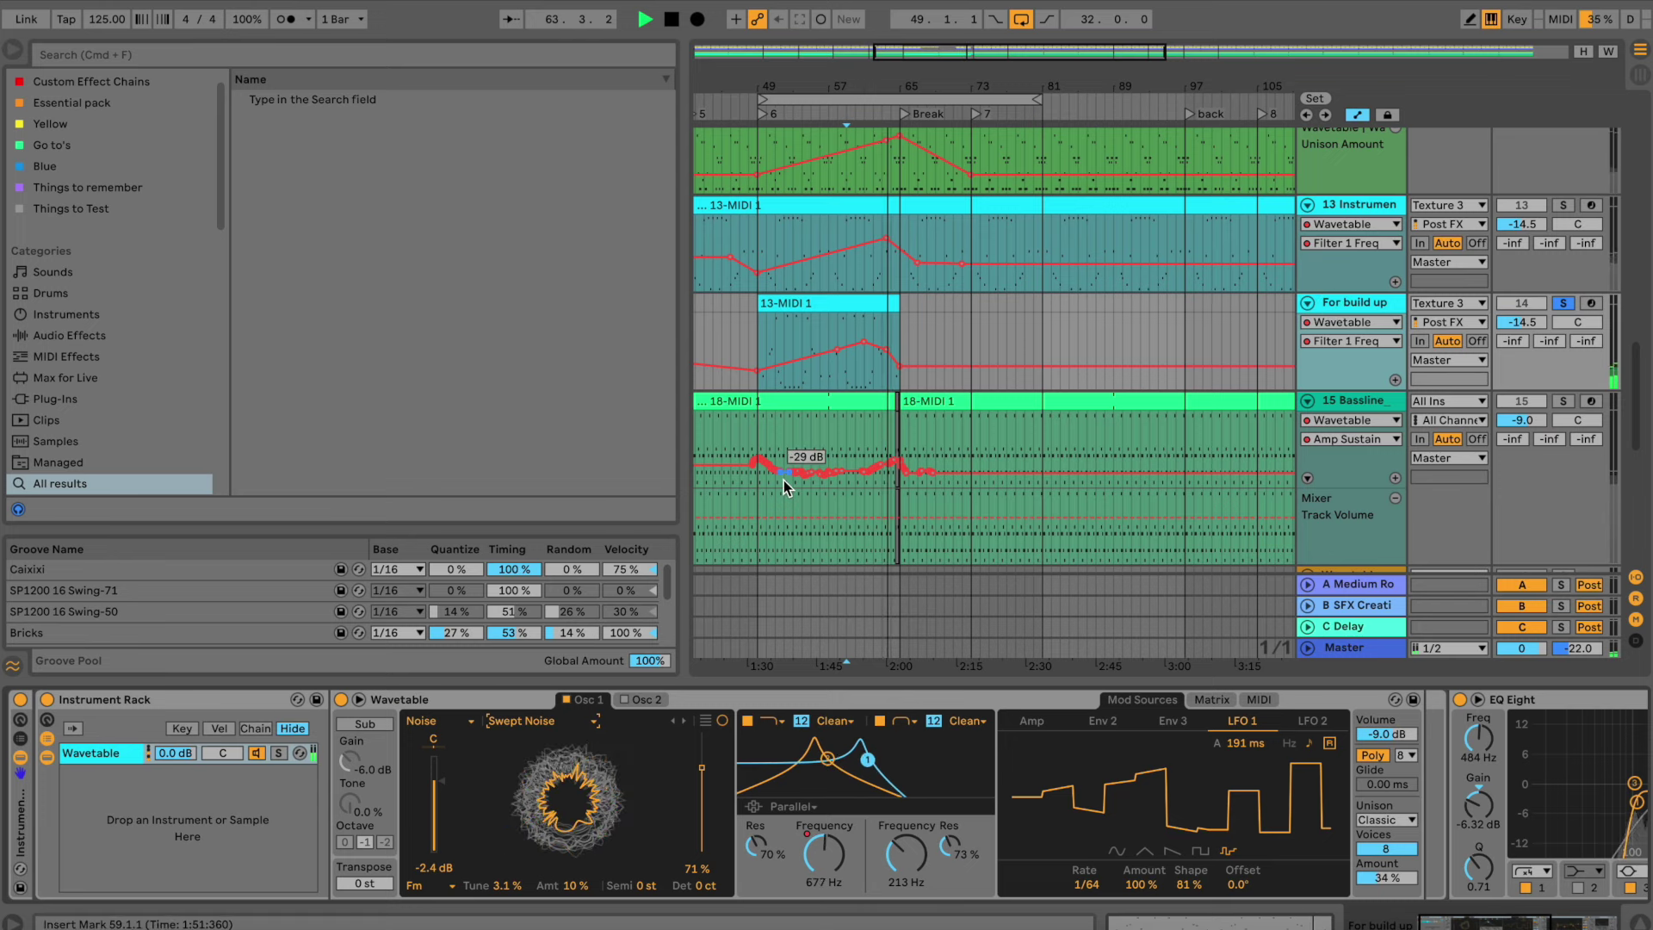
pyautogui.click(854, 369)
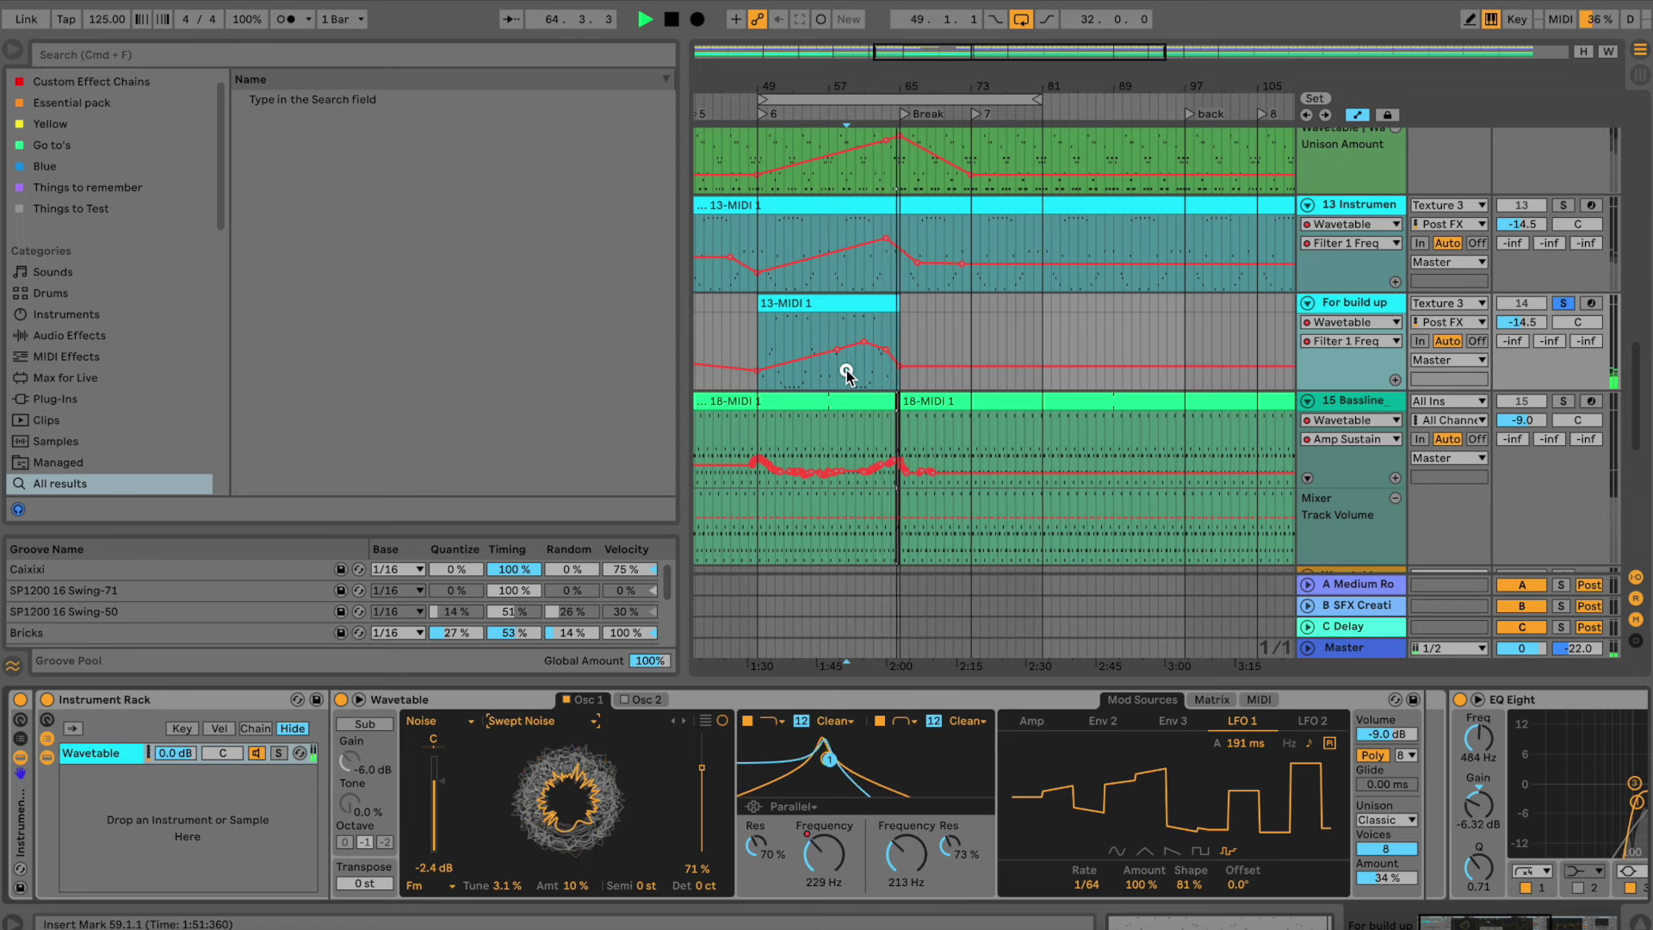
pyautogui.moveTo(845, 369); pyautogui.dragTo(758, 362)
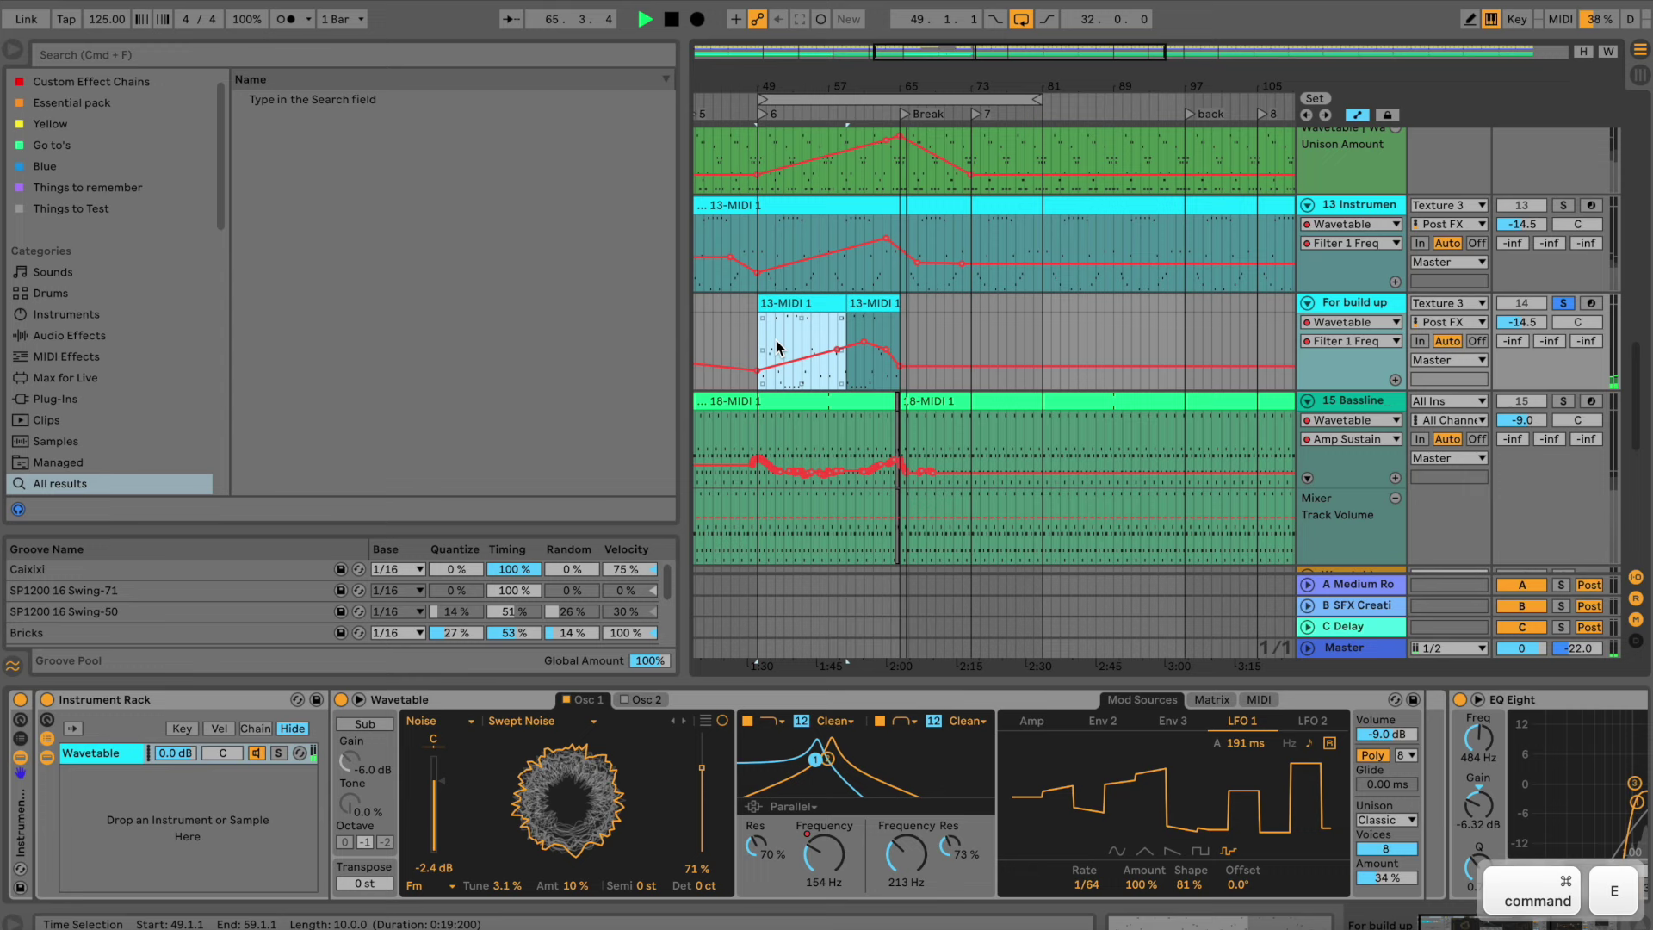
pyautogui.press('BackSpace')
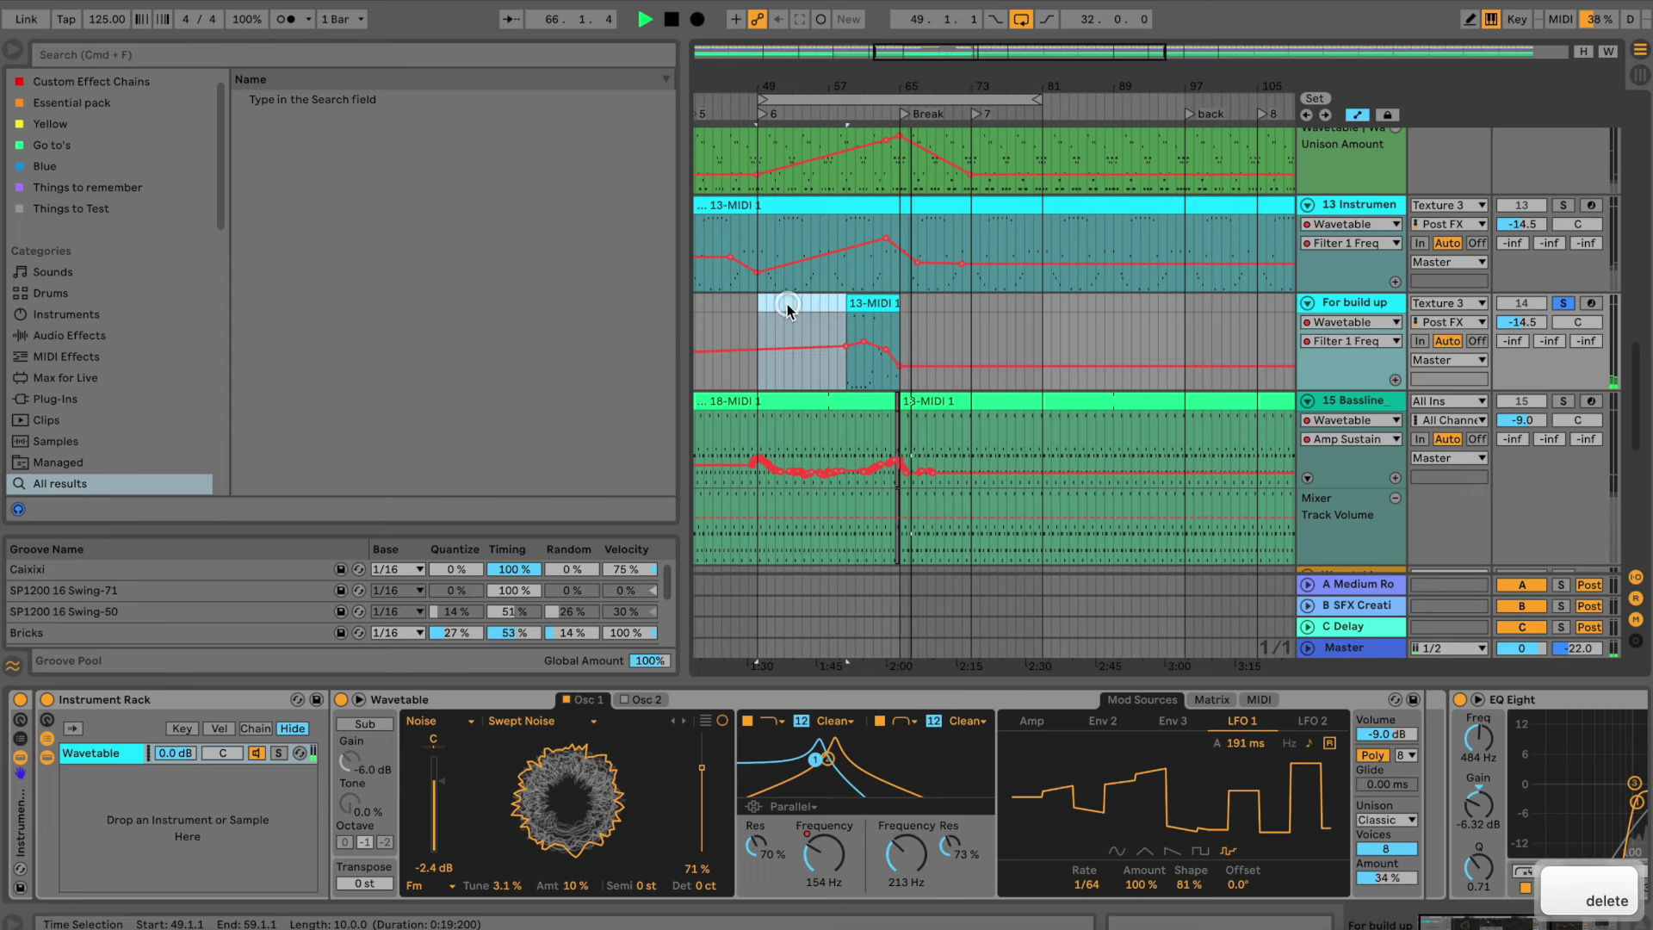
pyautogui.press('space')
pyautogui.click(859, 330)
pyautogui.press('space')
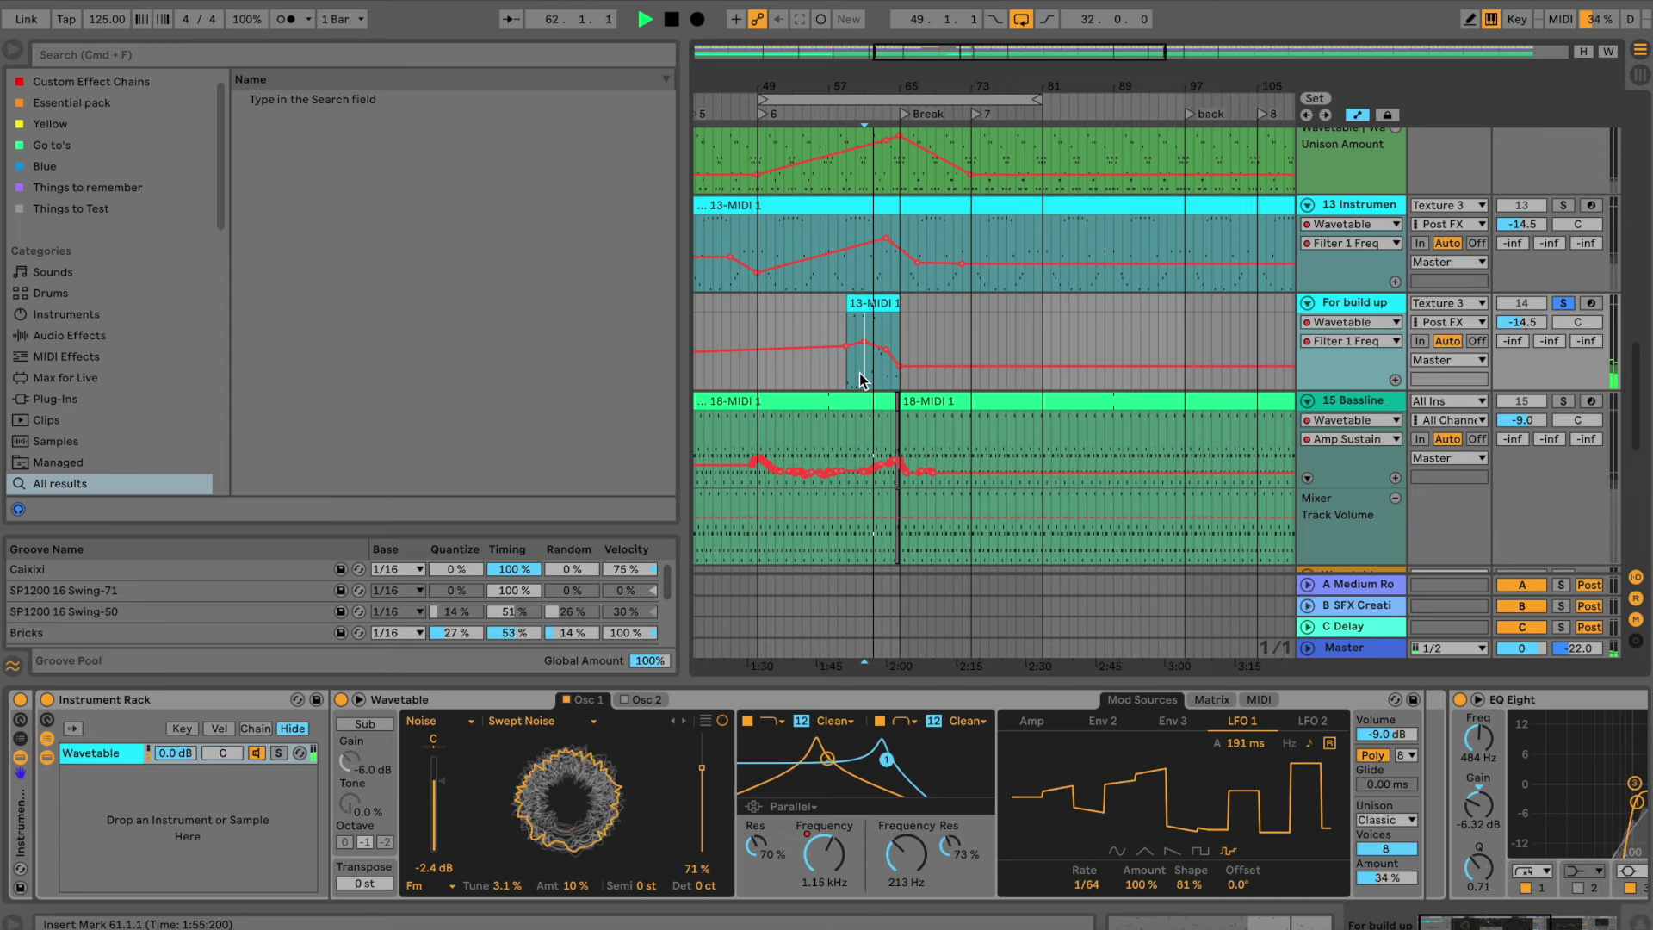
# Try raising the Wavetable's Filter 2 frequency to about 13.2 kHz during playback, then bring it down to 890 Hz
pyautogui.moveTo(845, 346)
pyautogui.moveTo(906, 853); pyautogui.dragTo(906, 813)
pyautogui.press('space')
pyautogui.press('space')
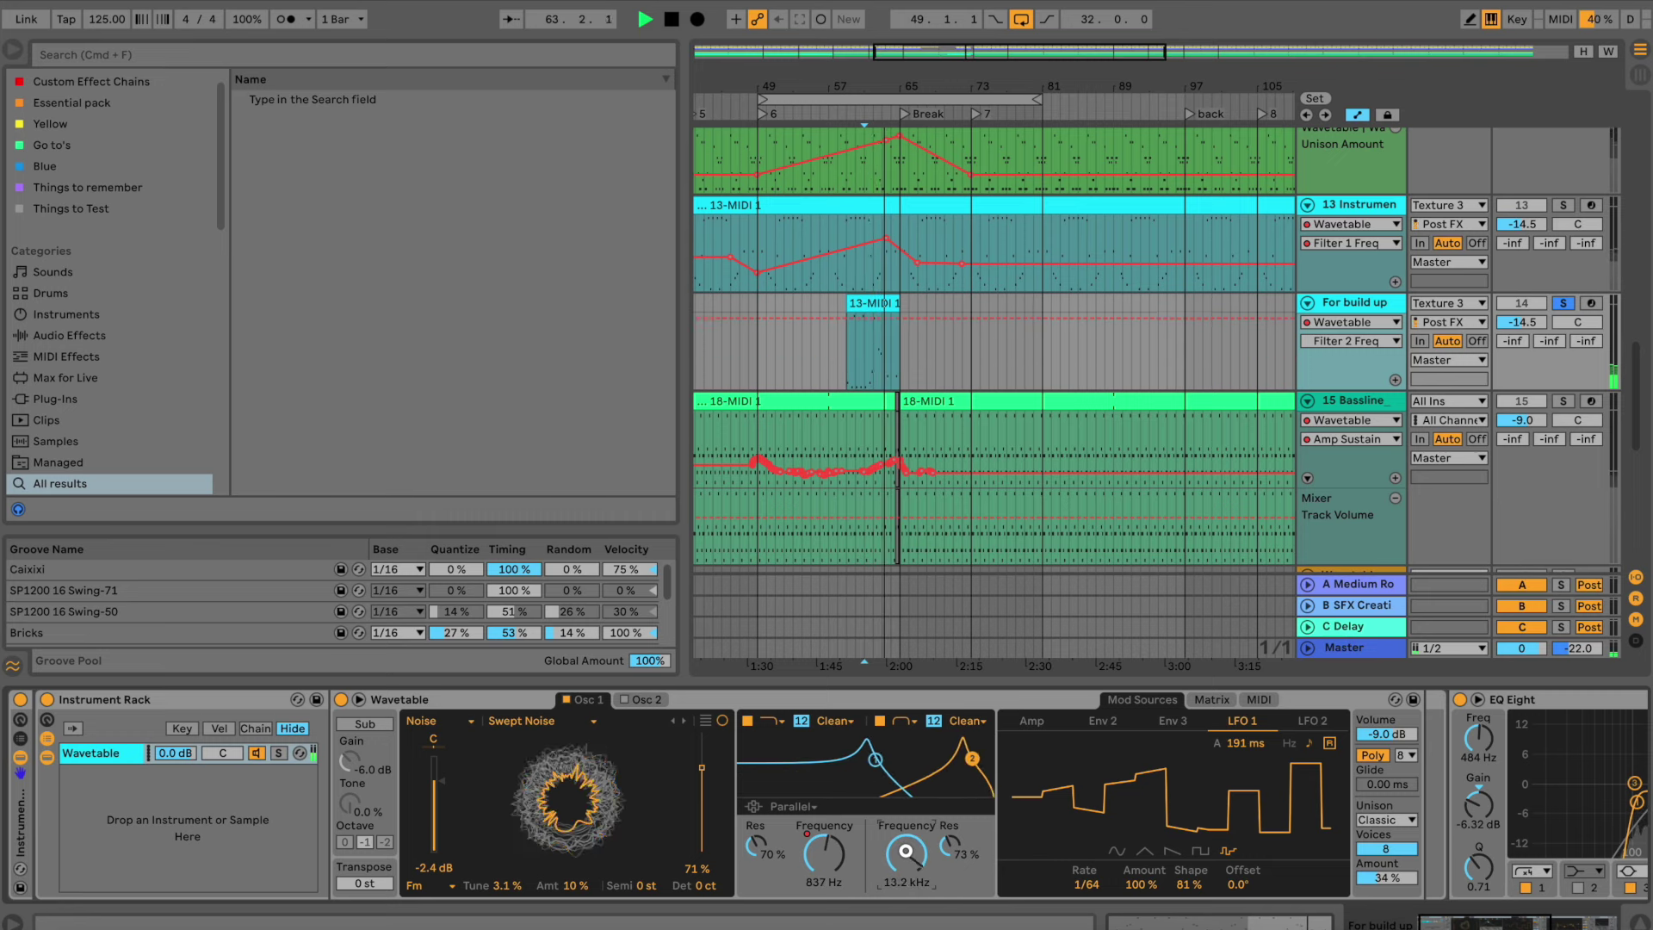
pyautogui.press('space')
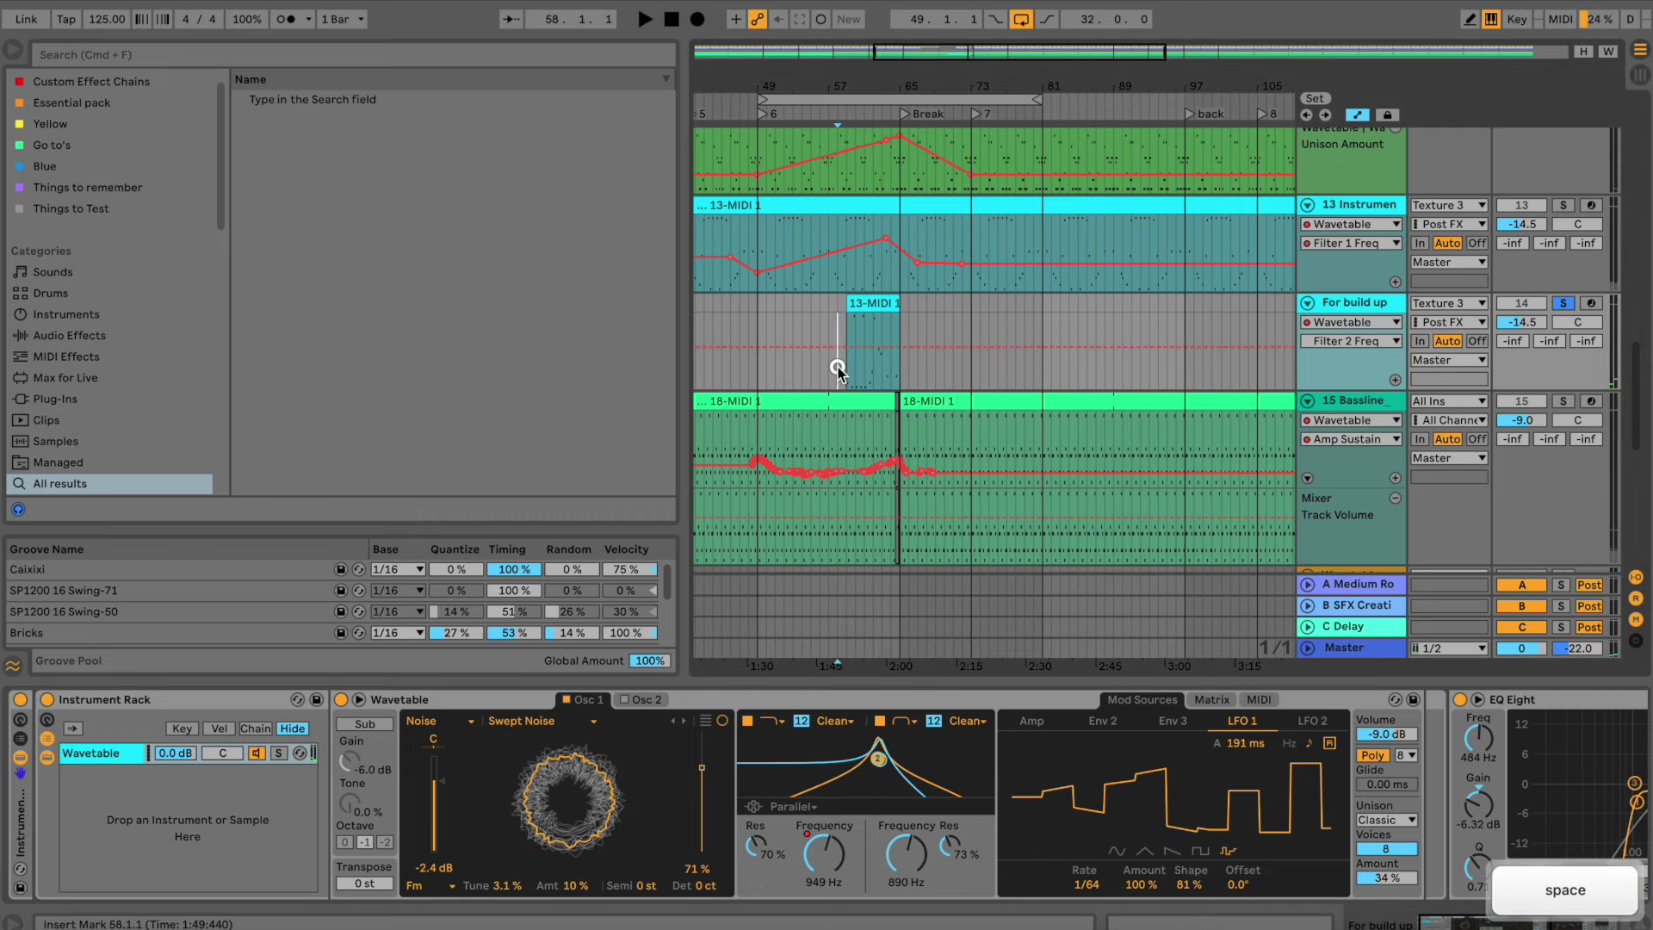
# Play the full mix from 58.1.1 while sweeping Filter 2's frequency up to about 19.4 kHz, then settle it at 606 Hz
pyautogui.click(838, 349)
pyautogui.press('space')
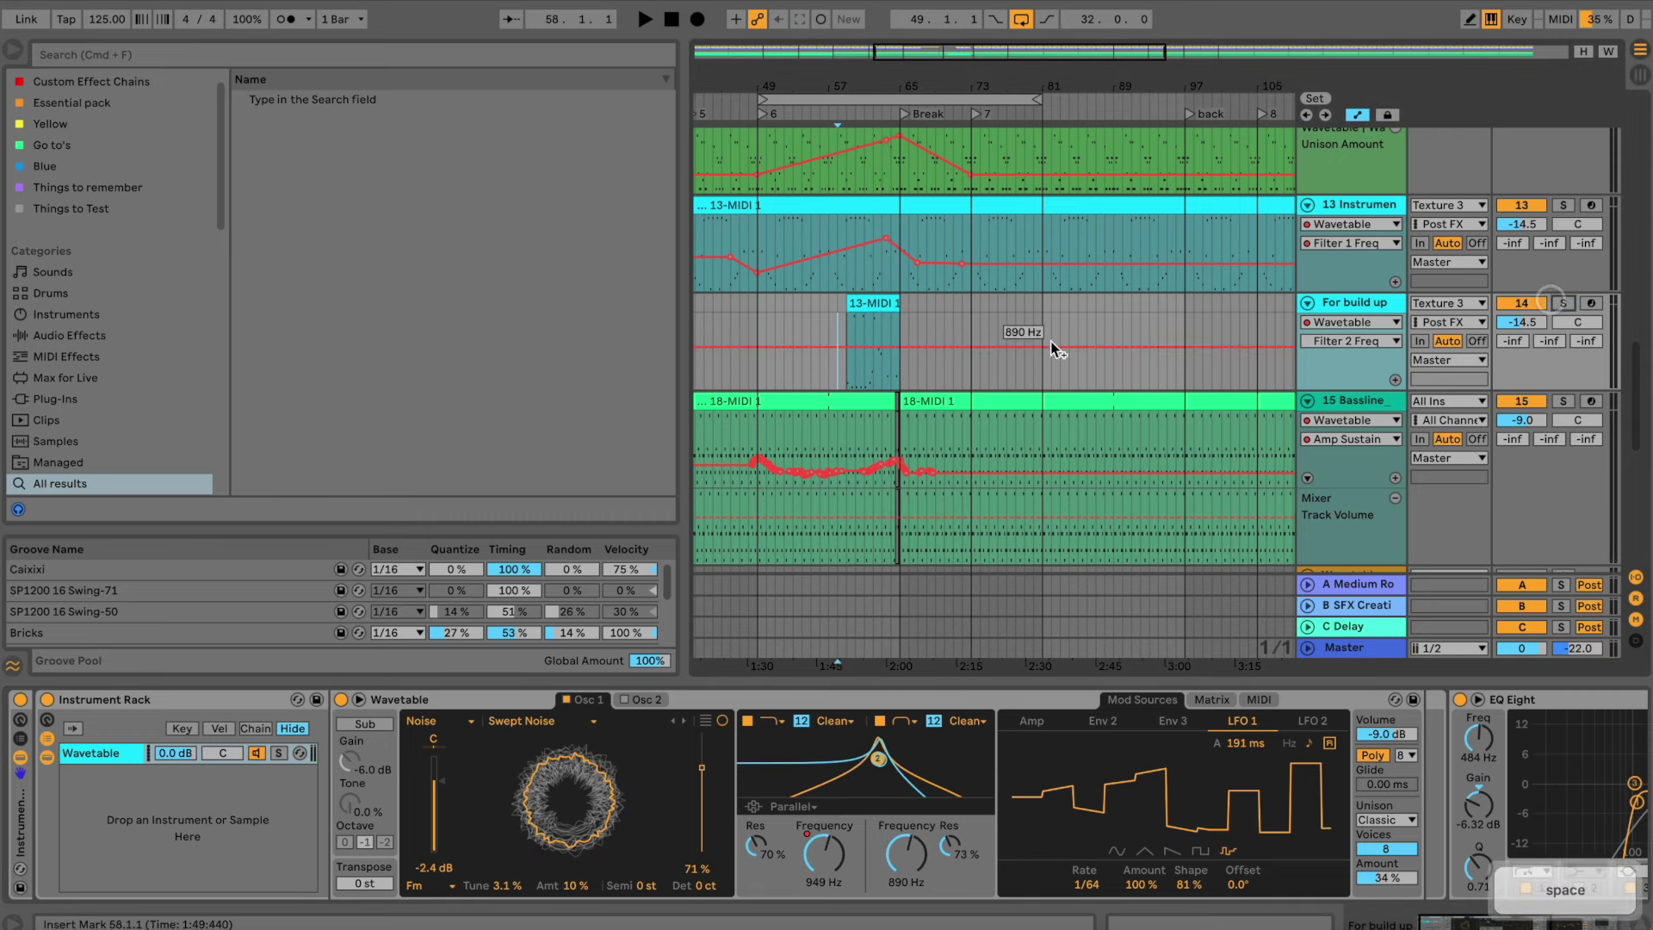
pyautogui.moveTo(913, 853); pyautogui.dragTo(910, 794)
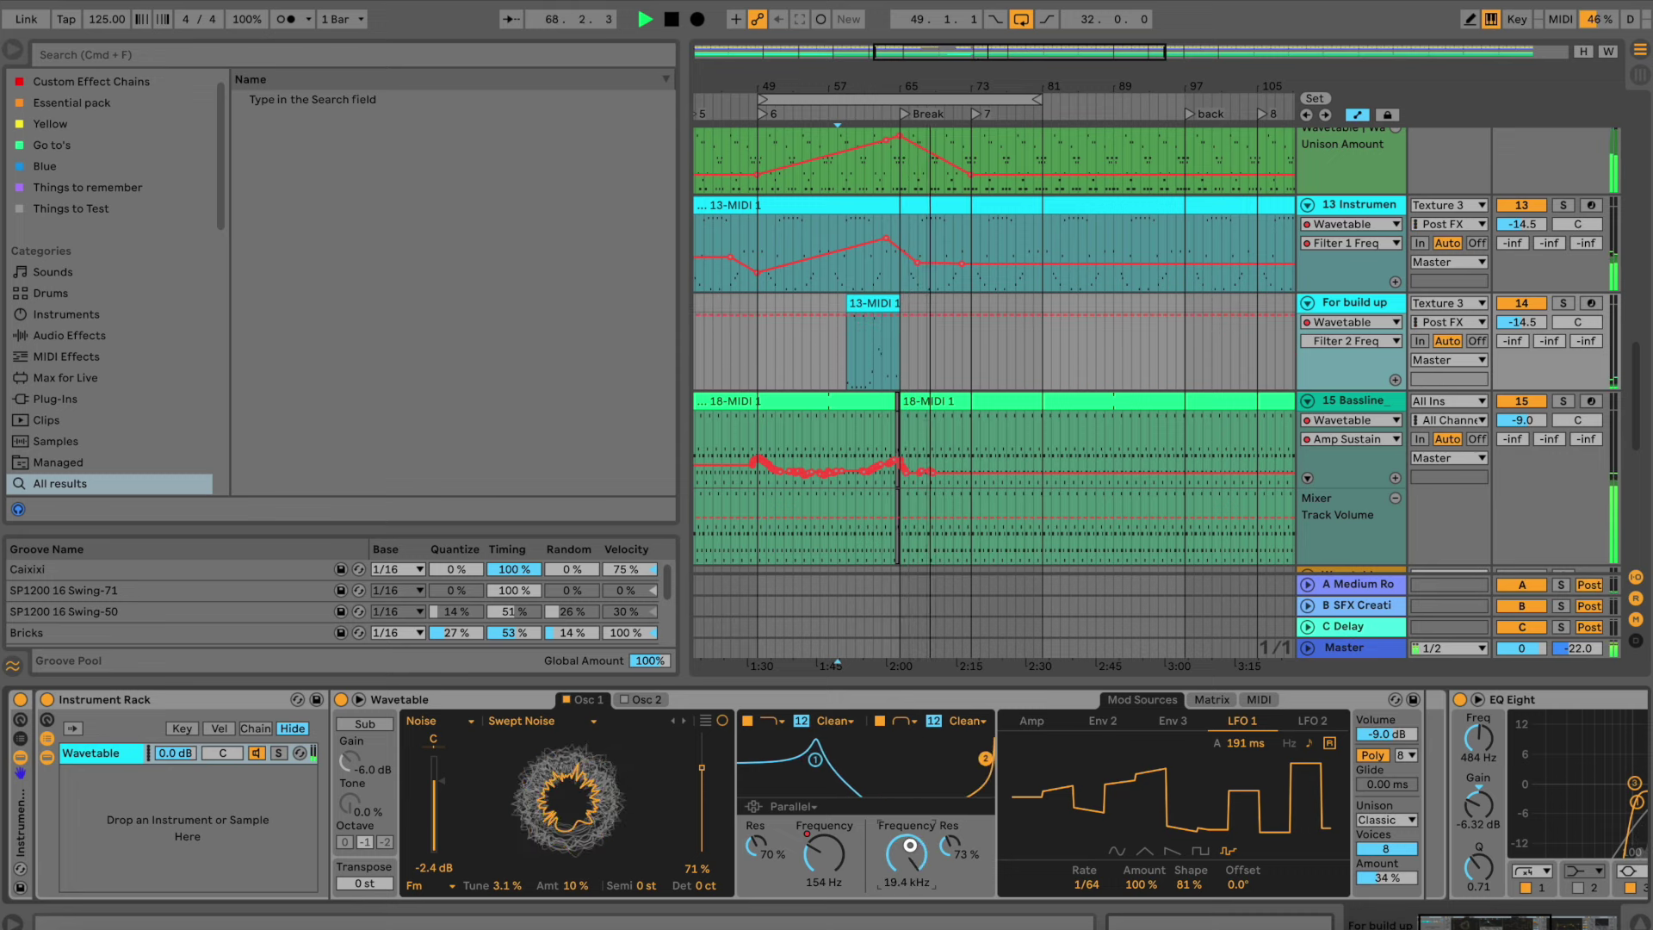
pyautogui.press('space')
pyautogui.press('space')
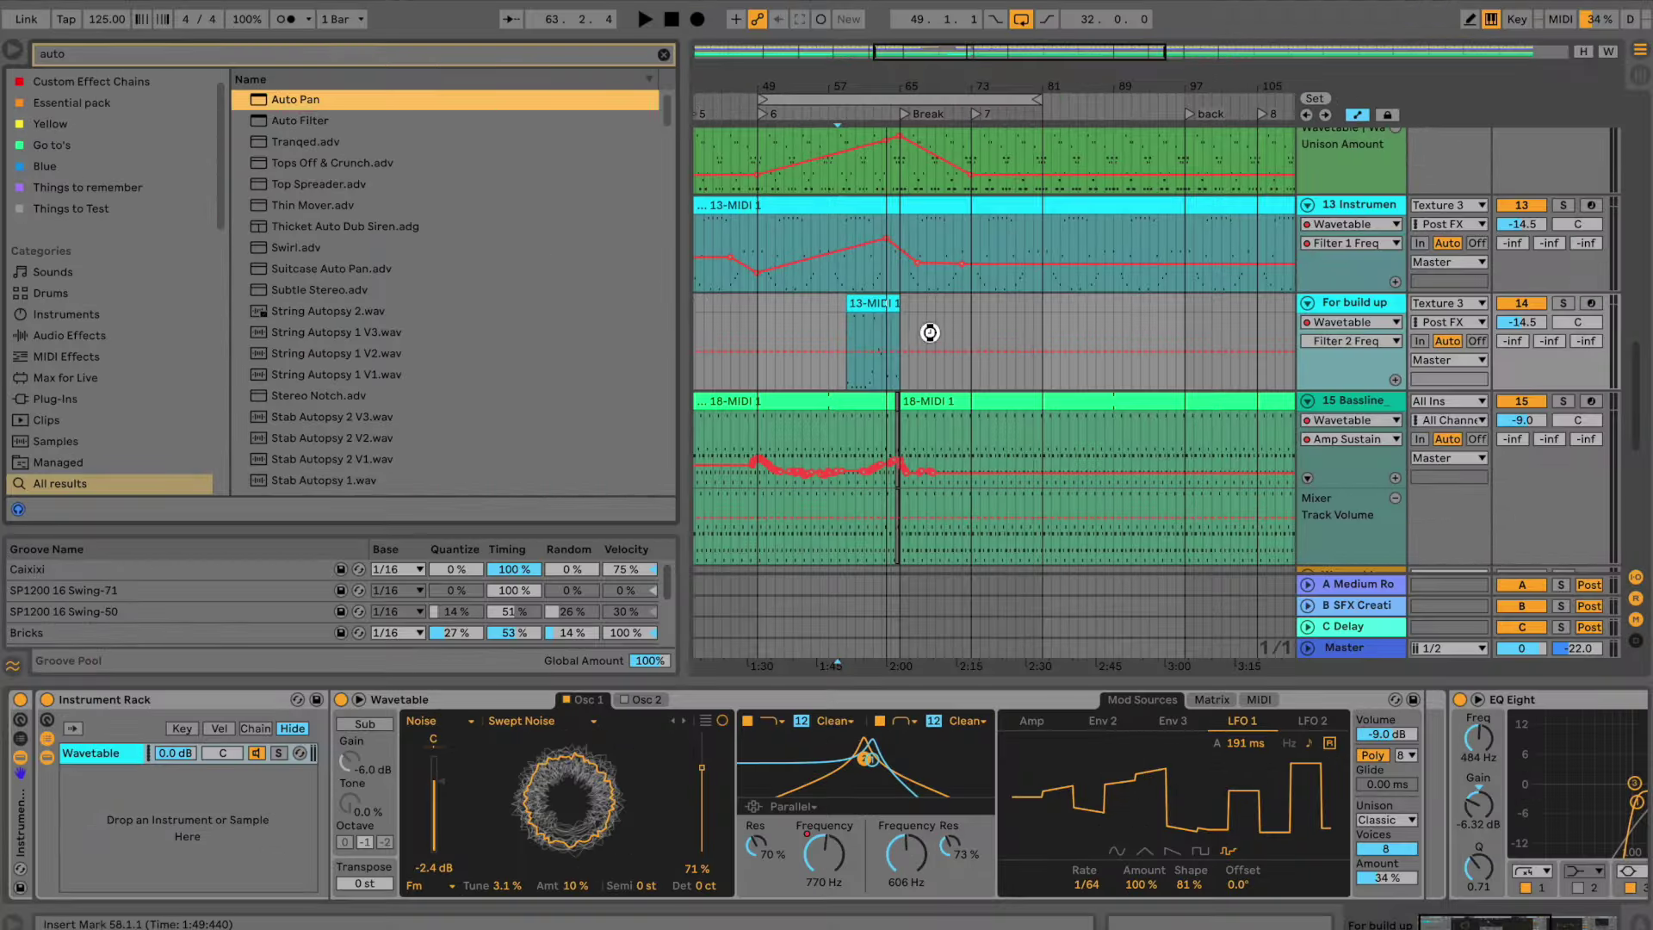
# Add Auto Pan to the "For build up" track with a 50% amount and the random waveform, and play from 58.1.1
pyautogui.moveTo(929, 332); pyautogui.dragTo(930, 332)
pyautogui.press('space')
pyautogui.moveTo(1446, 828); pyautogui.dragTo(1443, 817)
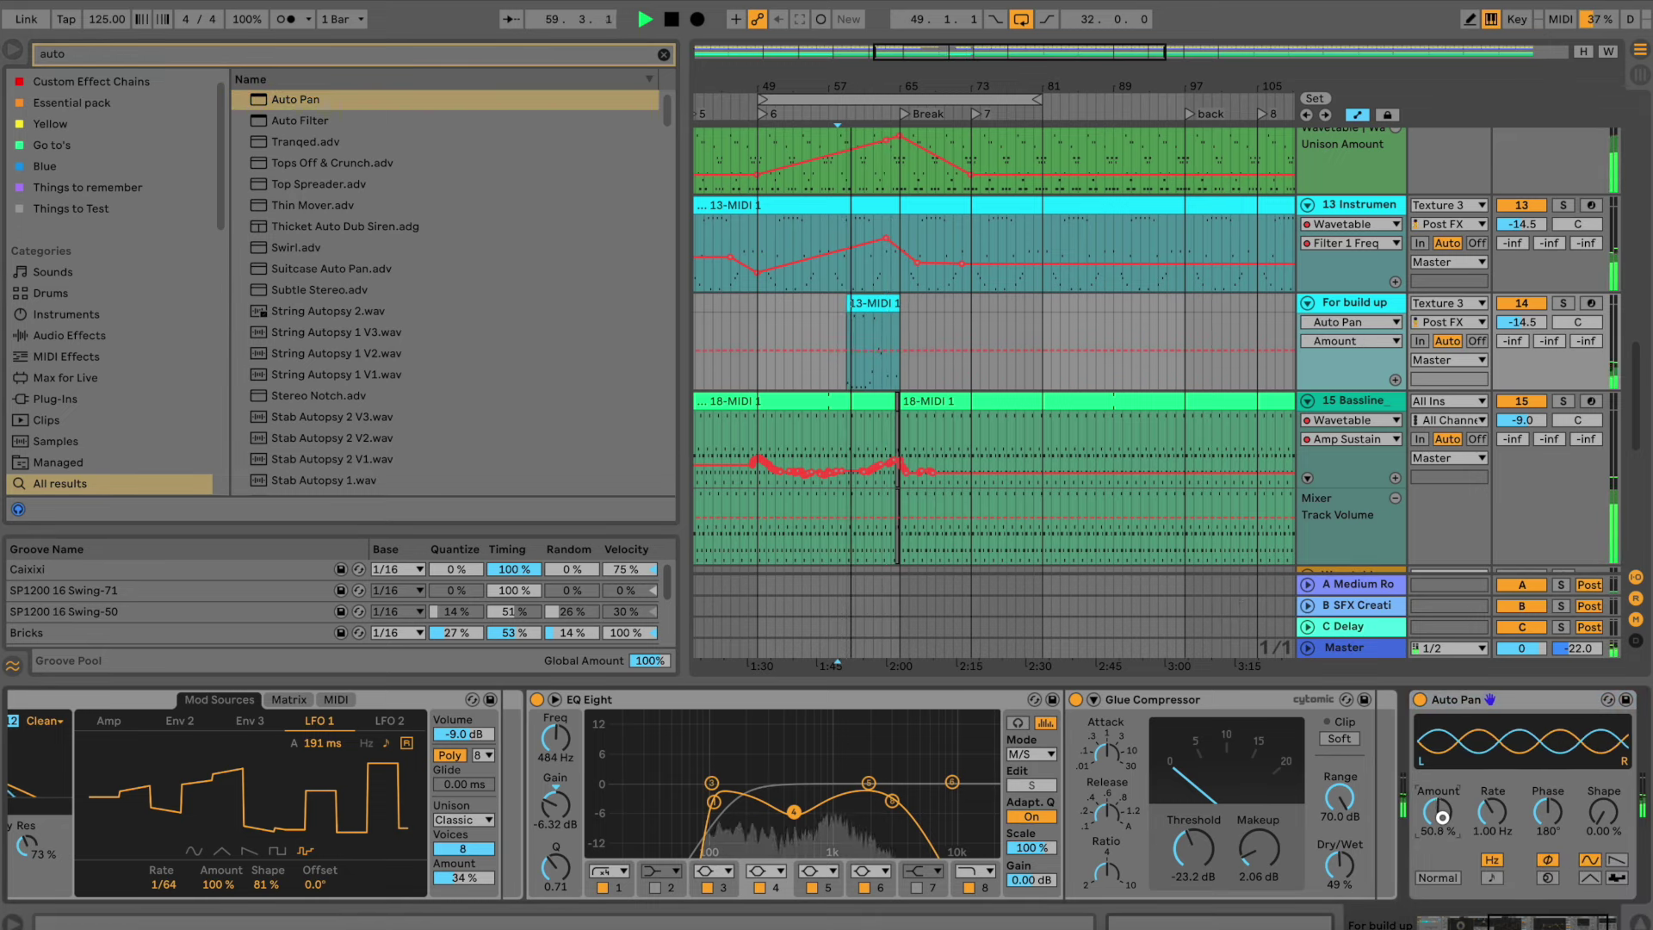
pyautogui.click(1619, 879)
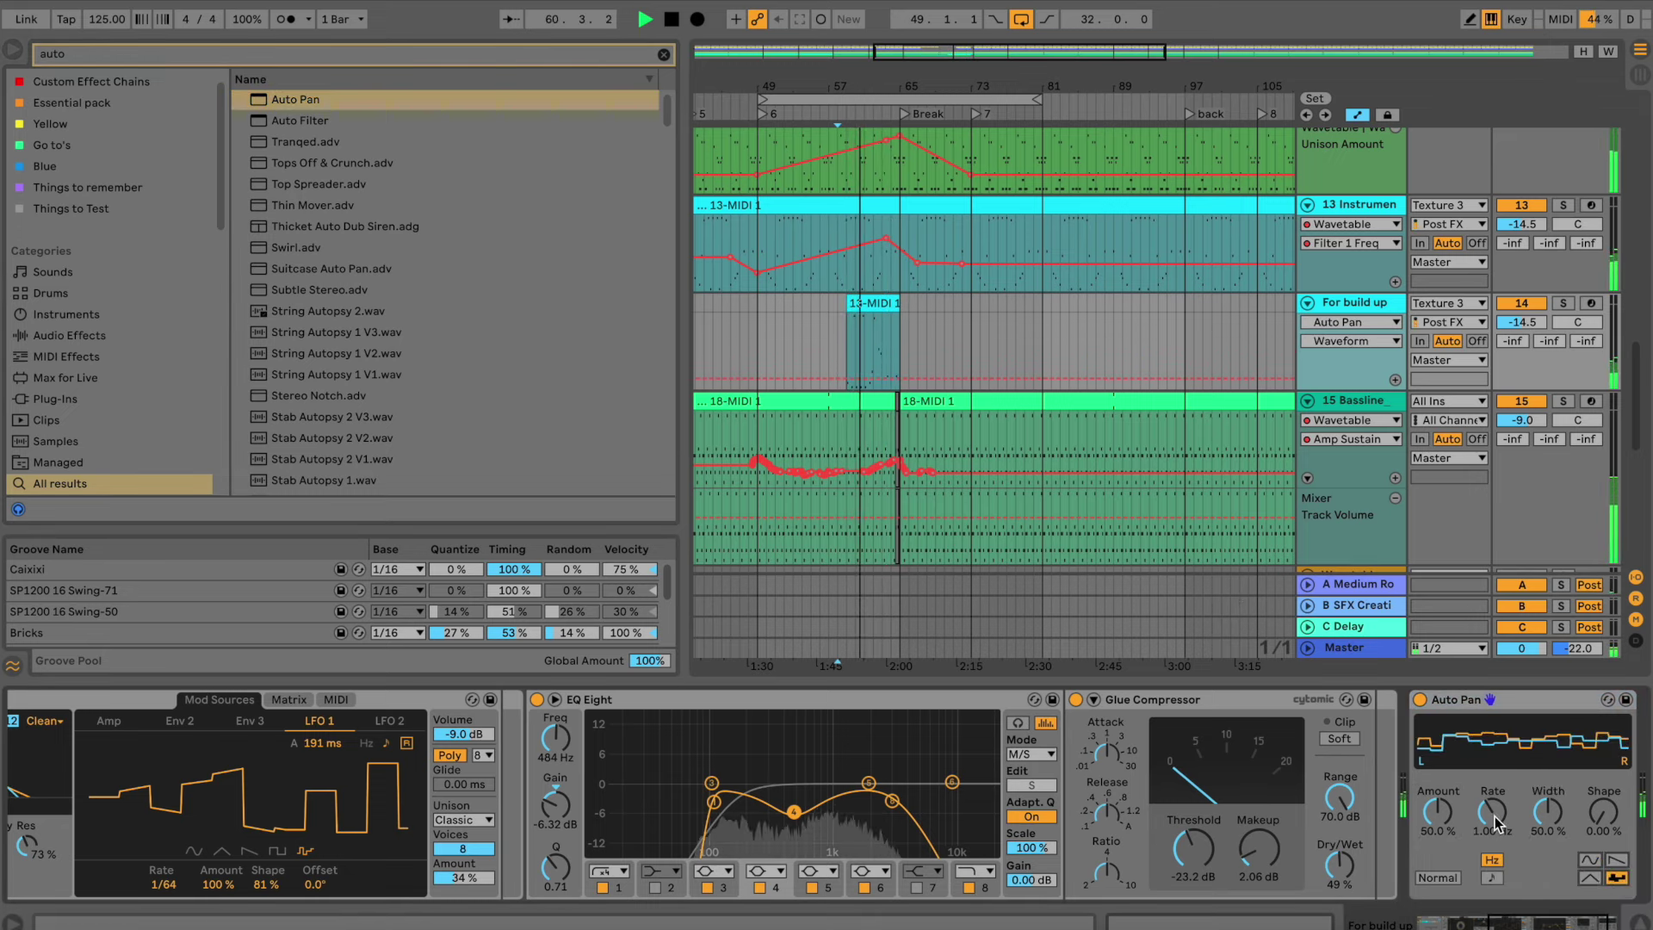
# Sync Auto Pan's rate to the tempo at 4, with width 81.7% and amount 71.4%
pyautogui.click(1493, 878)
pyautogui.moveTo(1500, 810)
pyautogui.mouseDown()
pyautogui.moveTo(1546, 811)
pyautogui.moveTo(1453, 810)
pyautogui.mouseUp()
pyautogui.press('space')
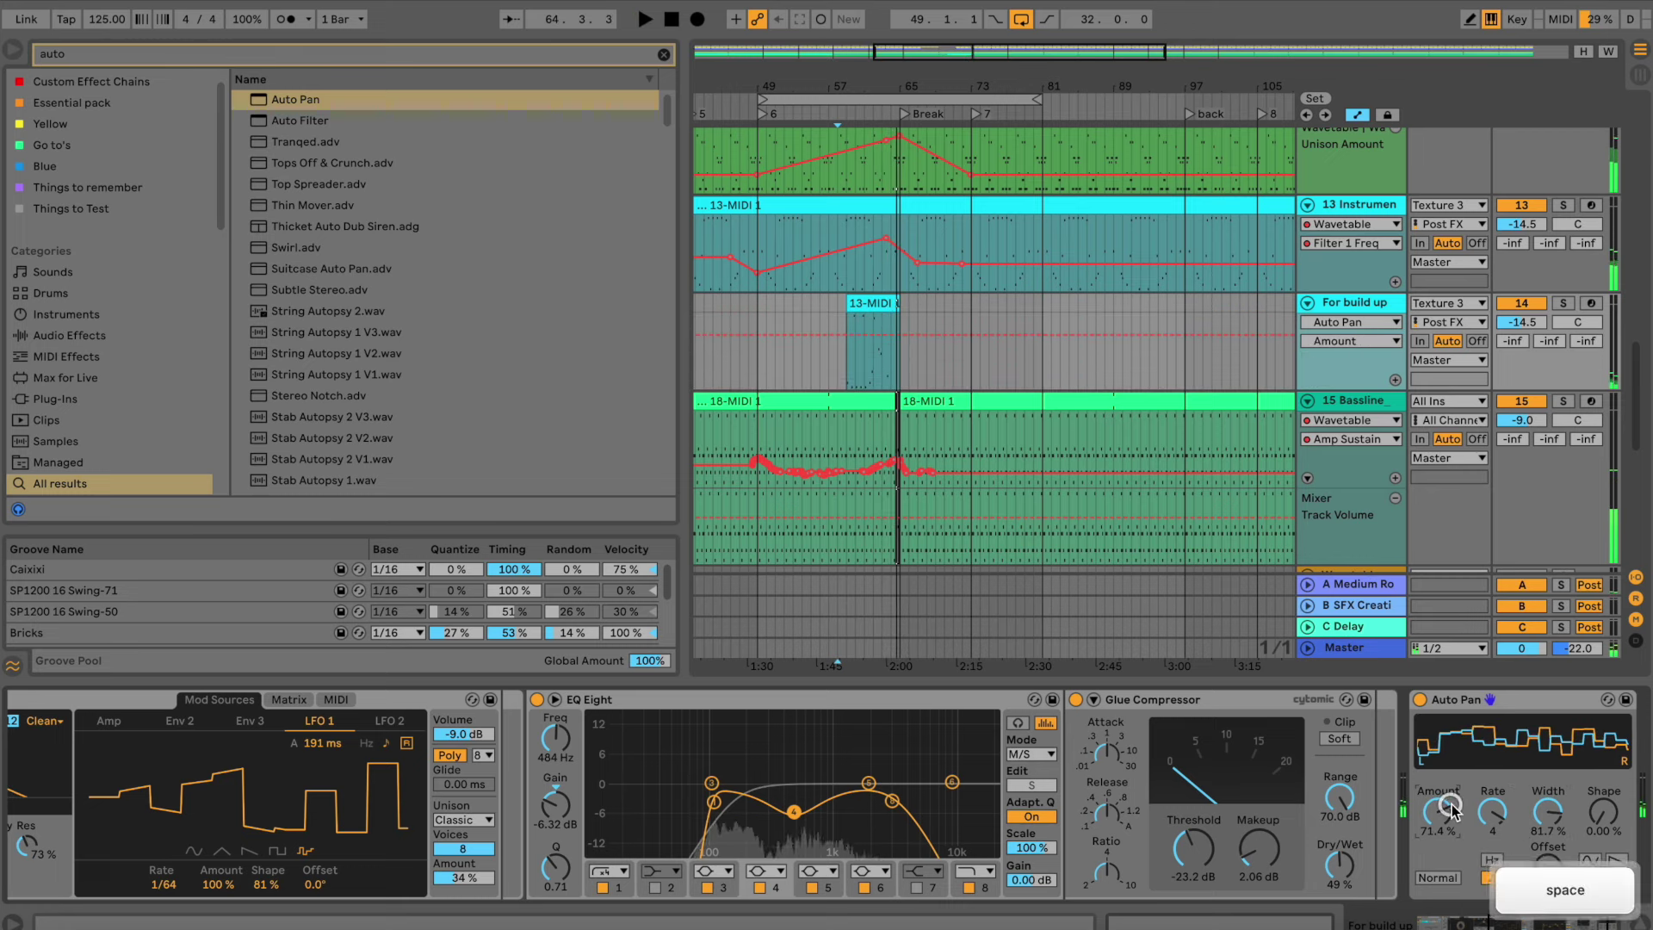
# Solo the "For build up" track and set Auto Pan's amount to 71.4%, shape to 52.4%, offset to 0° and waveform to sine
pyautogui.click(1562, 304)
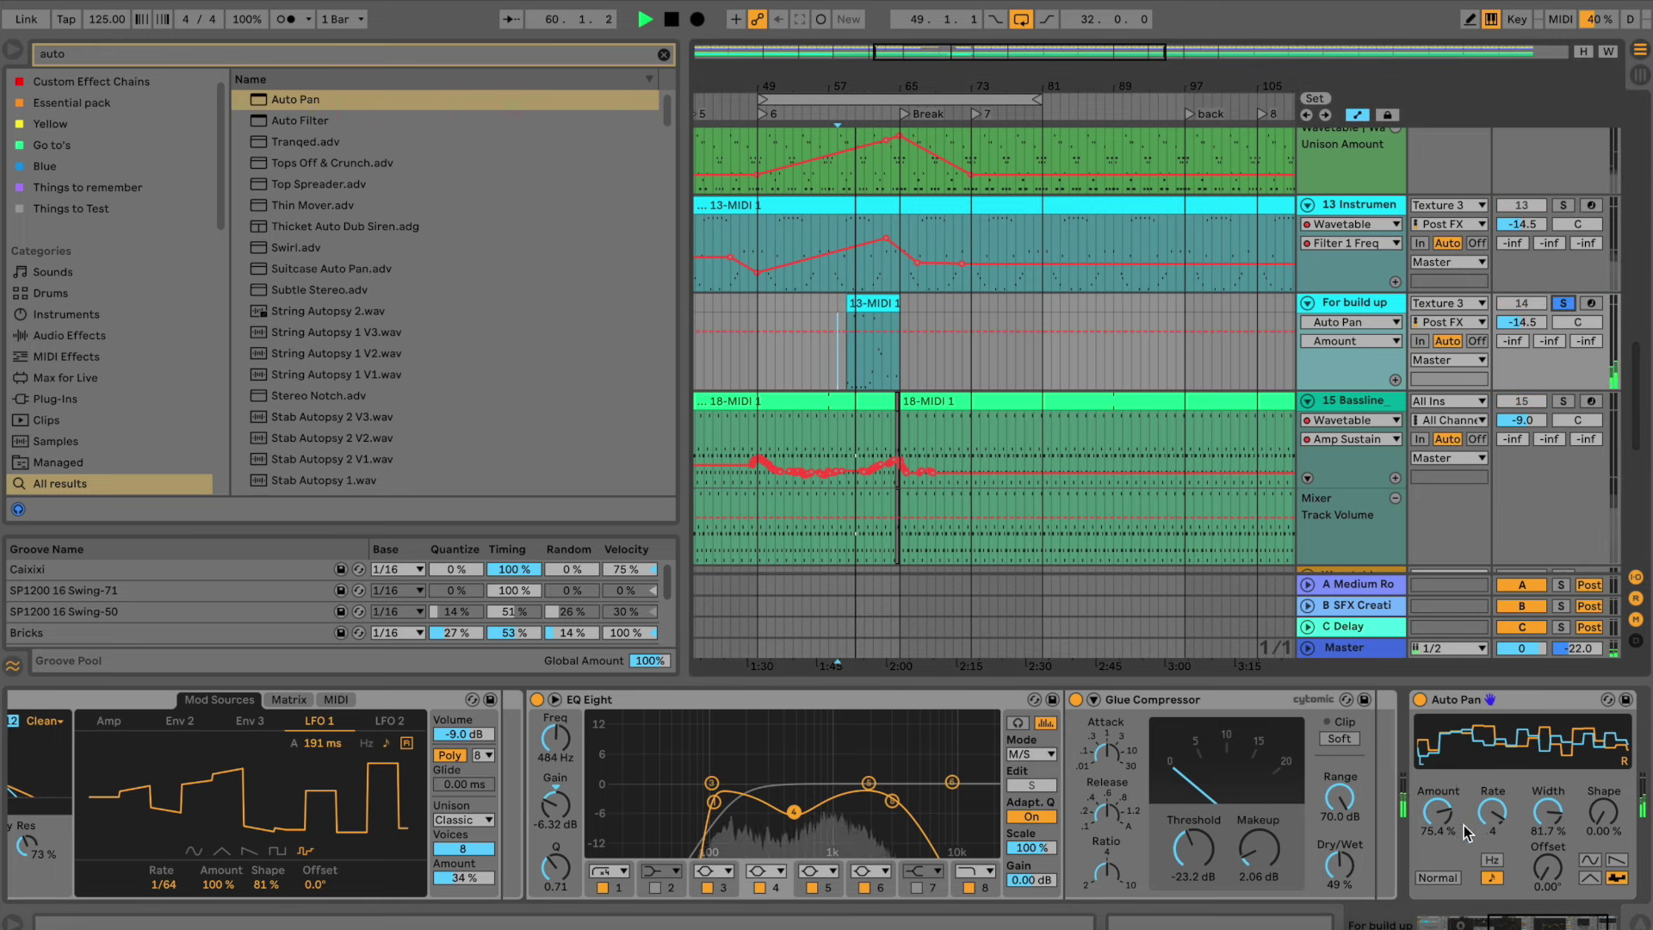
pyautogui.moveTo(1443, 813); pyautogui.dragTo(1444, 818)
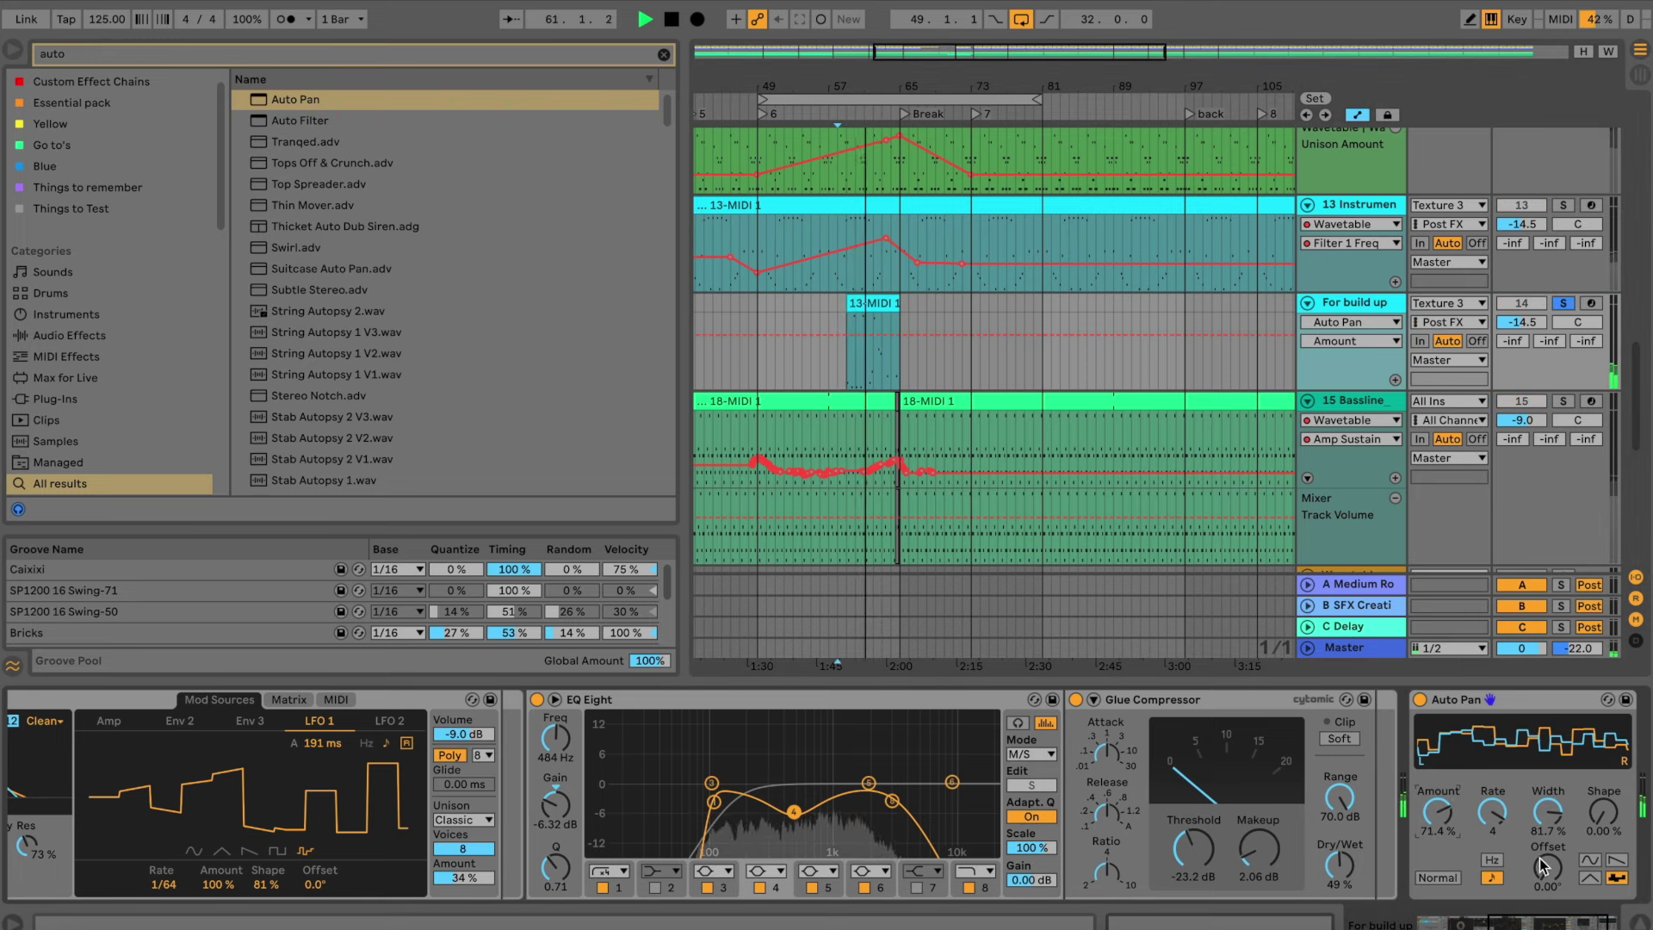
pyautogui.moveTo(1604, 811); pyautogui.dragTo(1604, 784)
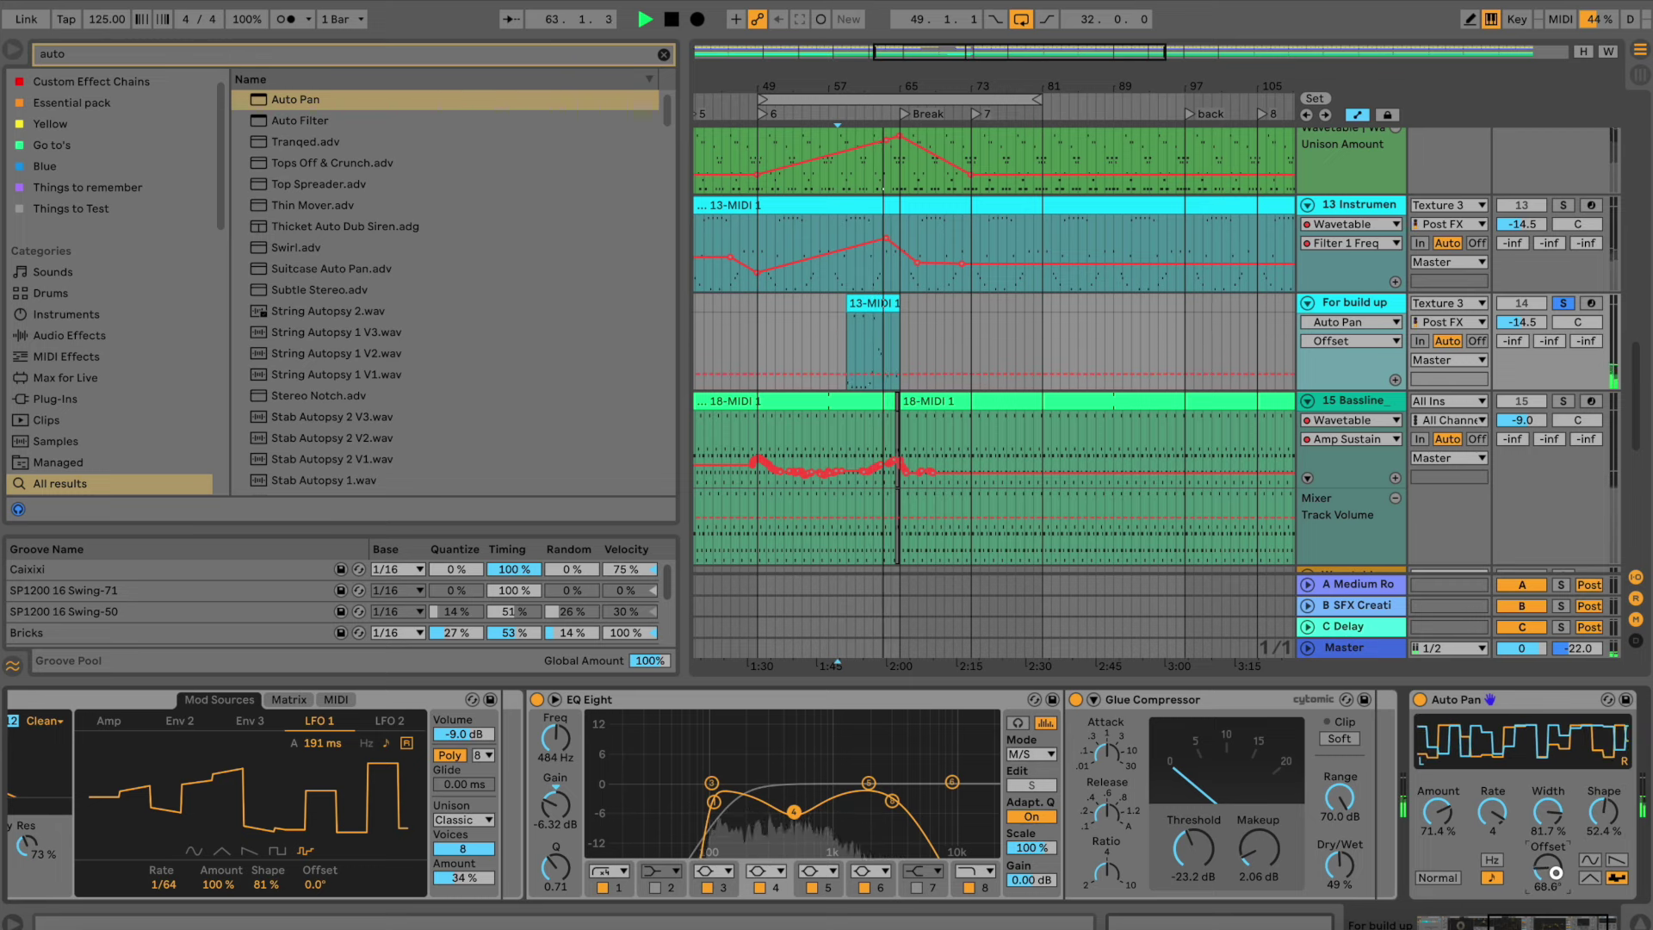
pyautogui.click(1554, 874)
pyautogui.click(1592, 862)
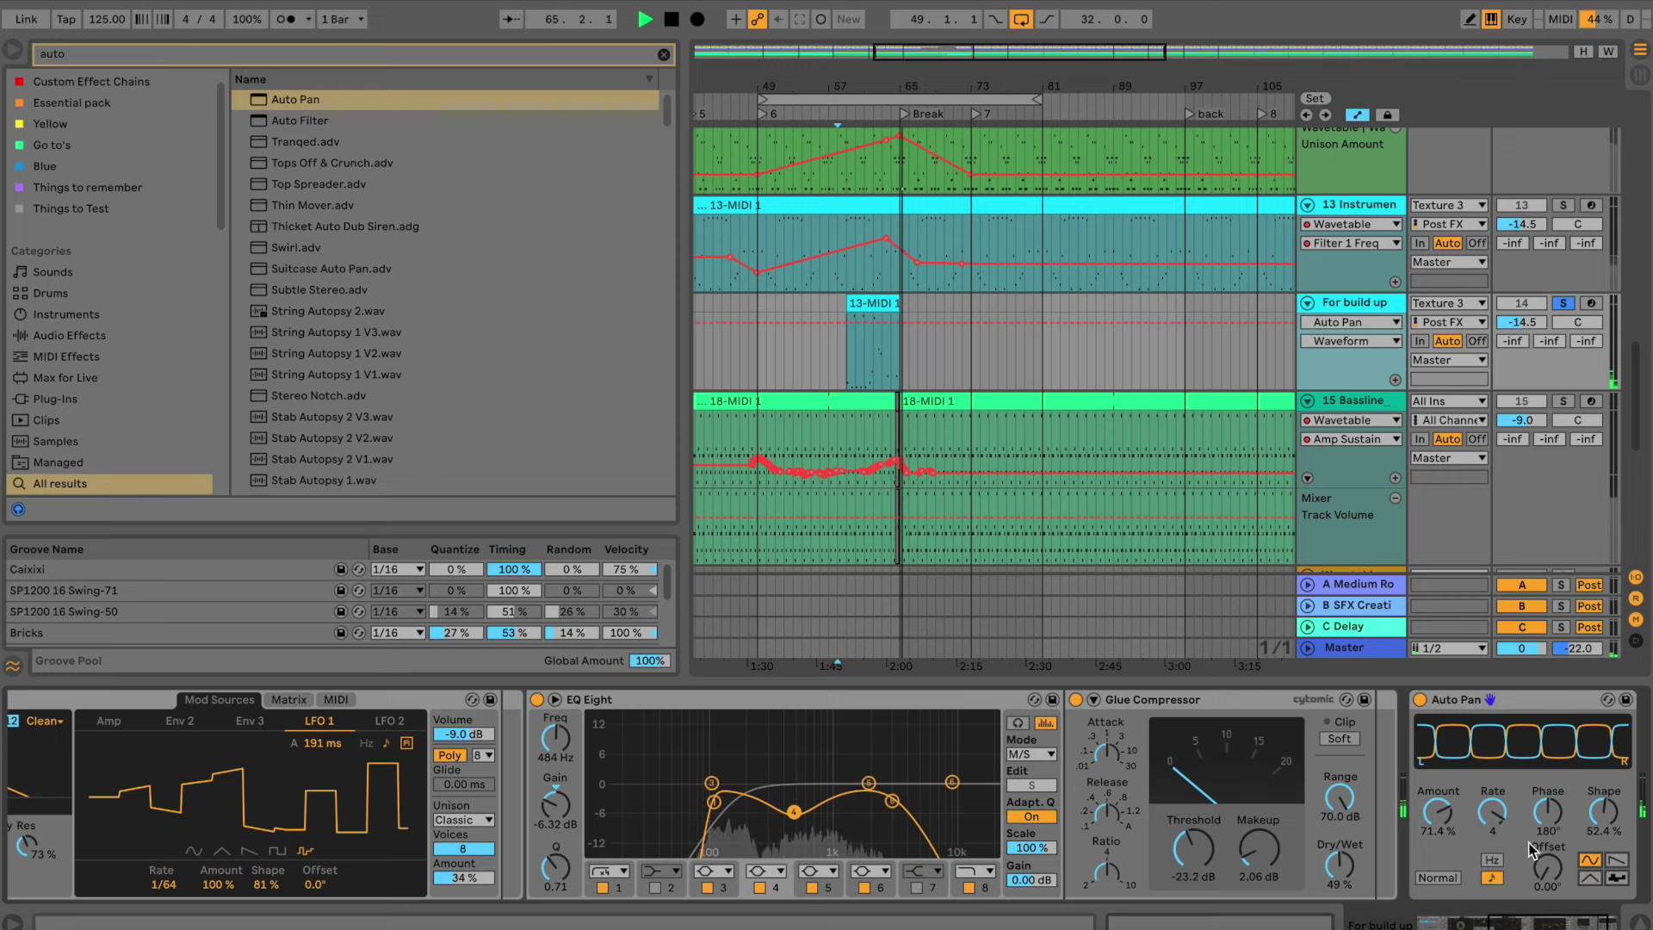
# Set Auto Pan's amount to 42.9%, shape to 6.35% and rate to 1.5 while auditioning the soloed "For build up" track
pyautogui.moveTo(1452, 832); pyautogui.dragTo(1452, 859)
pyautogui.moveTo(1495, 805); pyautogui.dragTo(1453, 818)
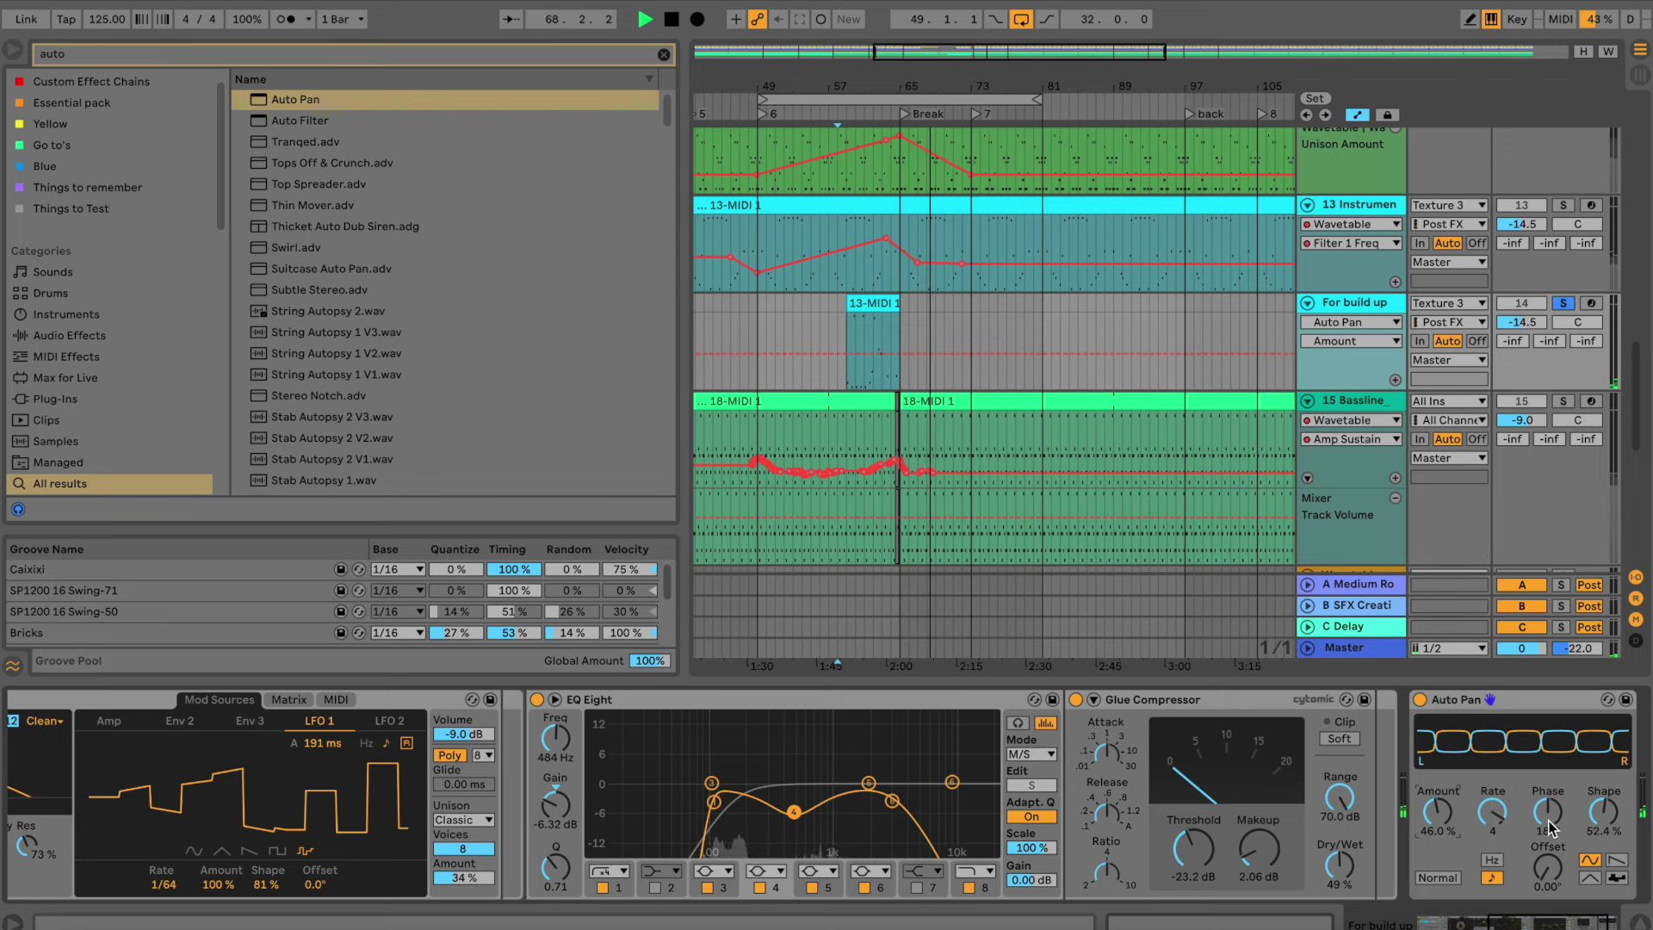
pyautogui.press('space')
pyautogui.press('space')
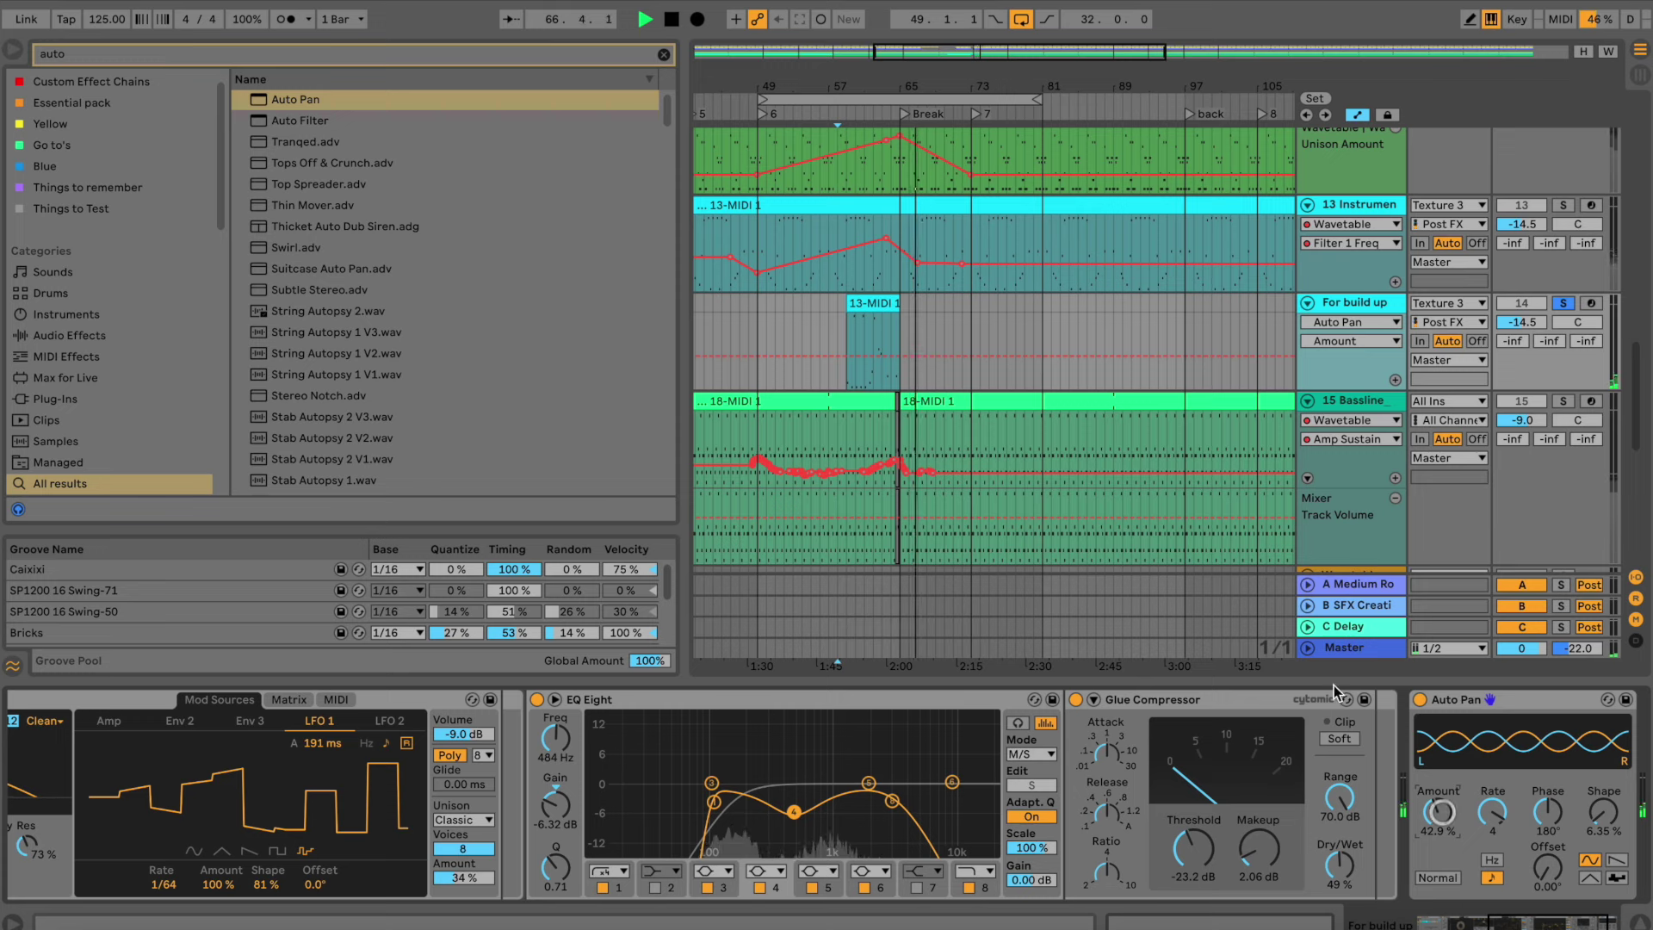
pyautogui.press('space')
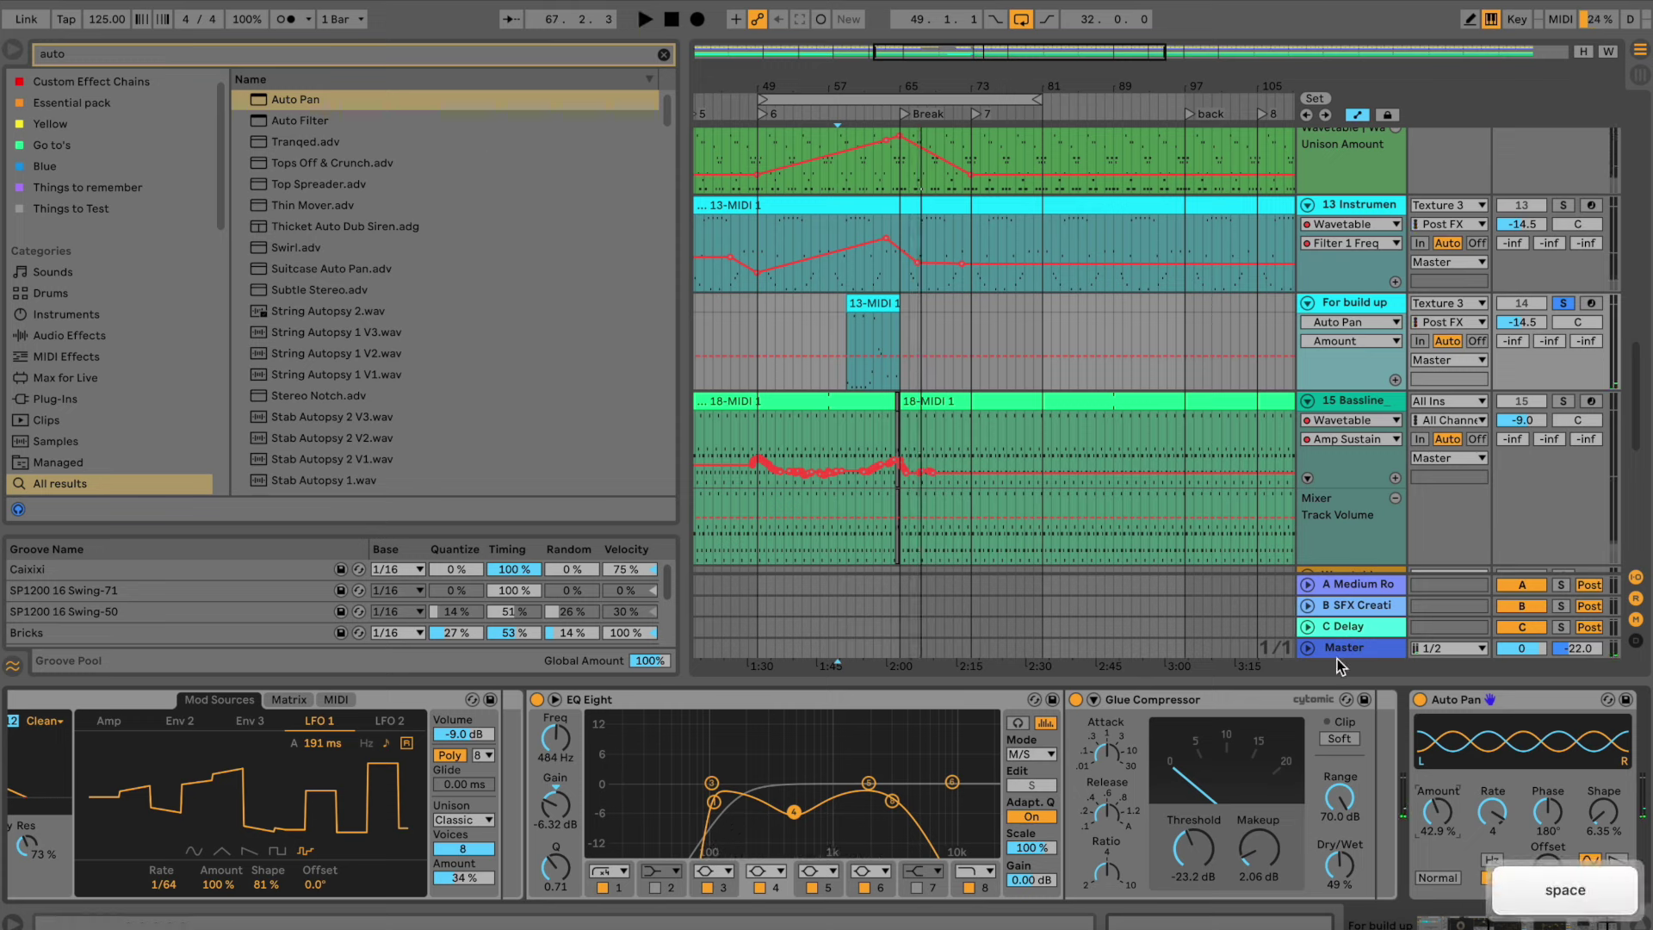
pyautogui.moveTo(1492, 810); pyautogui.dragTo(1490, 818)
pyautogui.press('space')
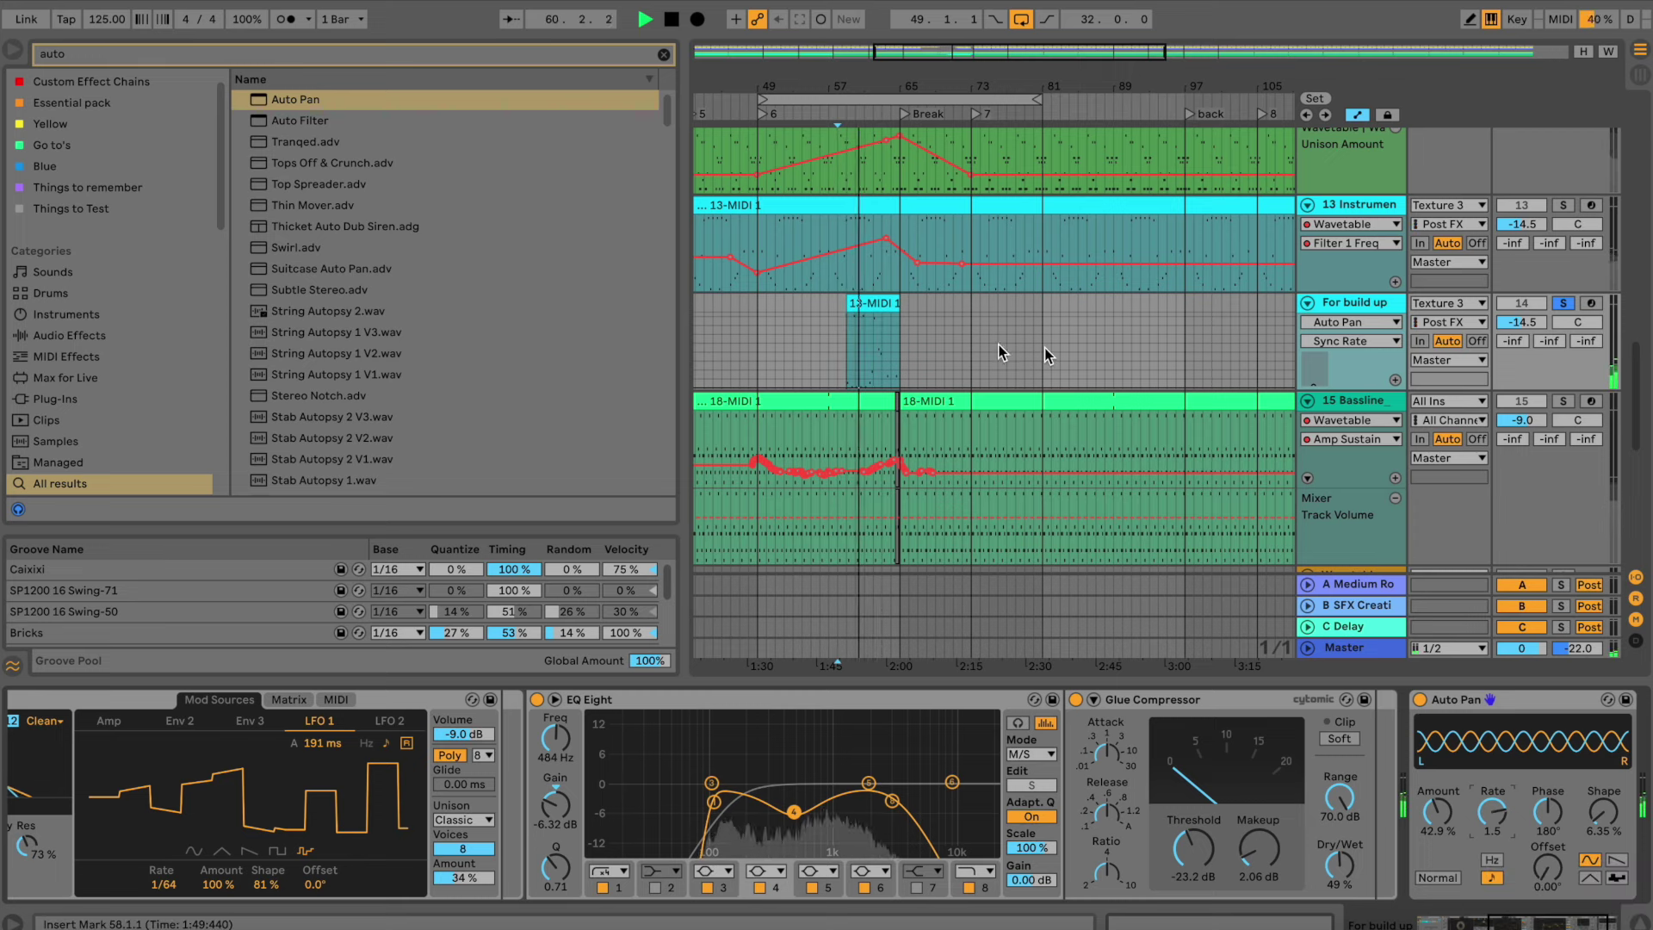
# Add the Swirl preset after Auto Pan on "For build up" and set its filter to 78.1 Hz with 61% resonance
pyautogui.moveTo(308, 248); pyautogui.dragTo(915, 324)
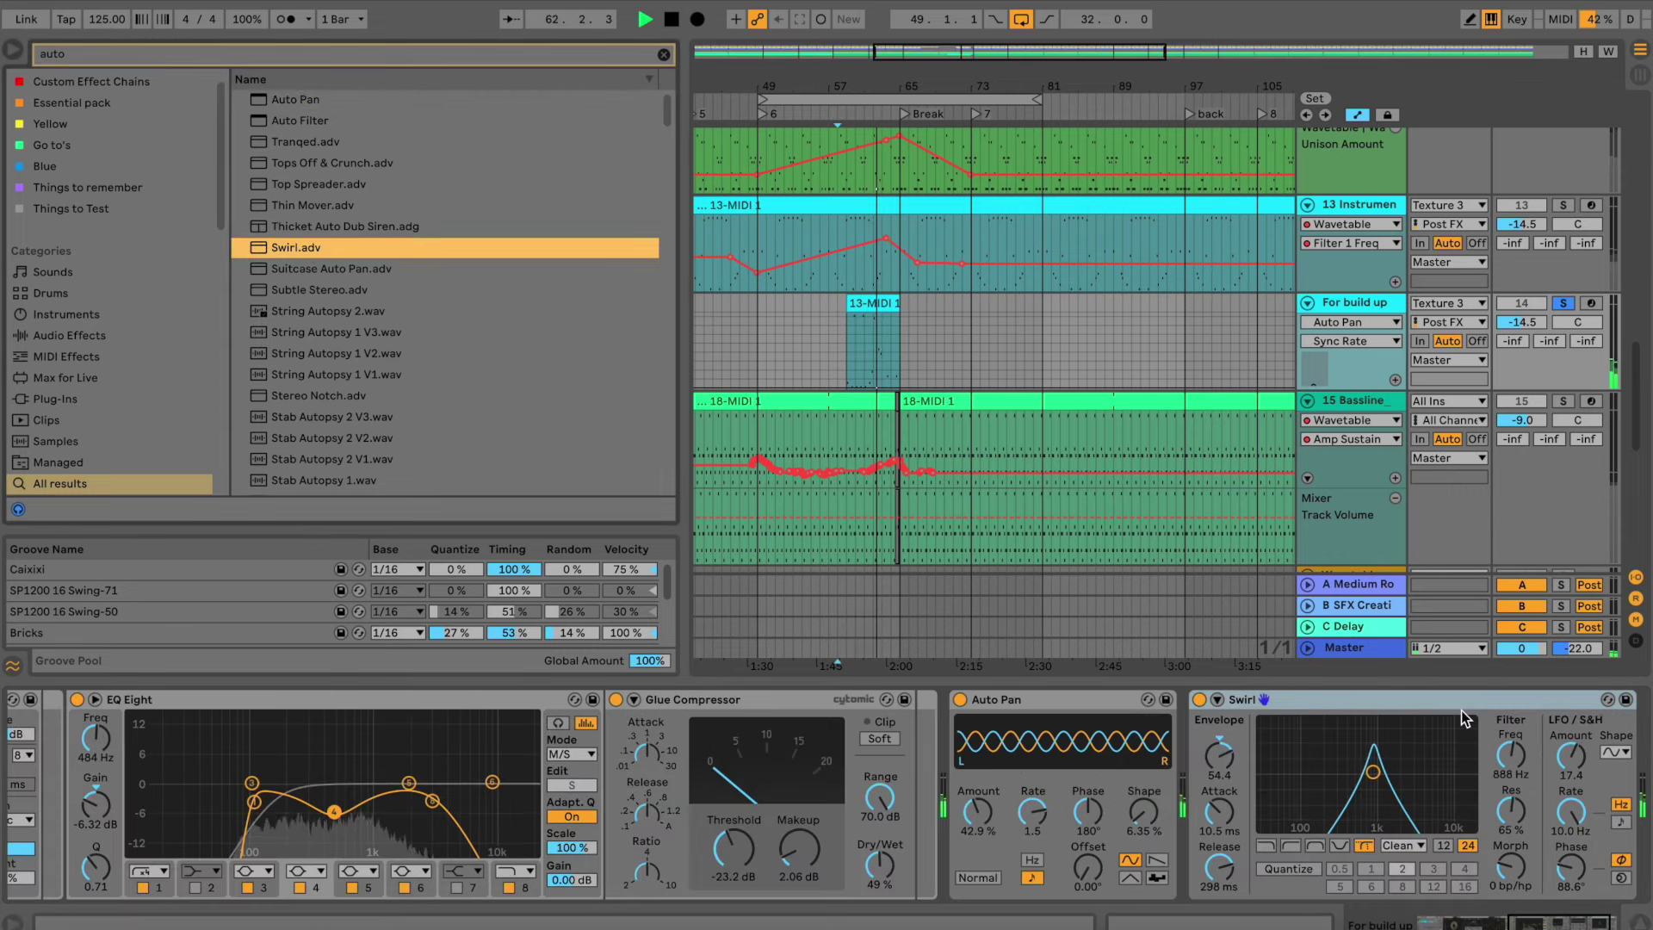
pyautogui.press('space')
pyautogui.press('space')
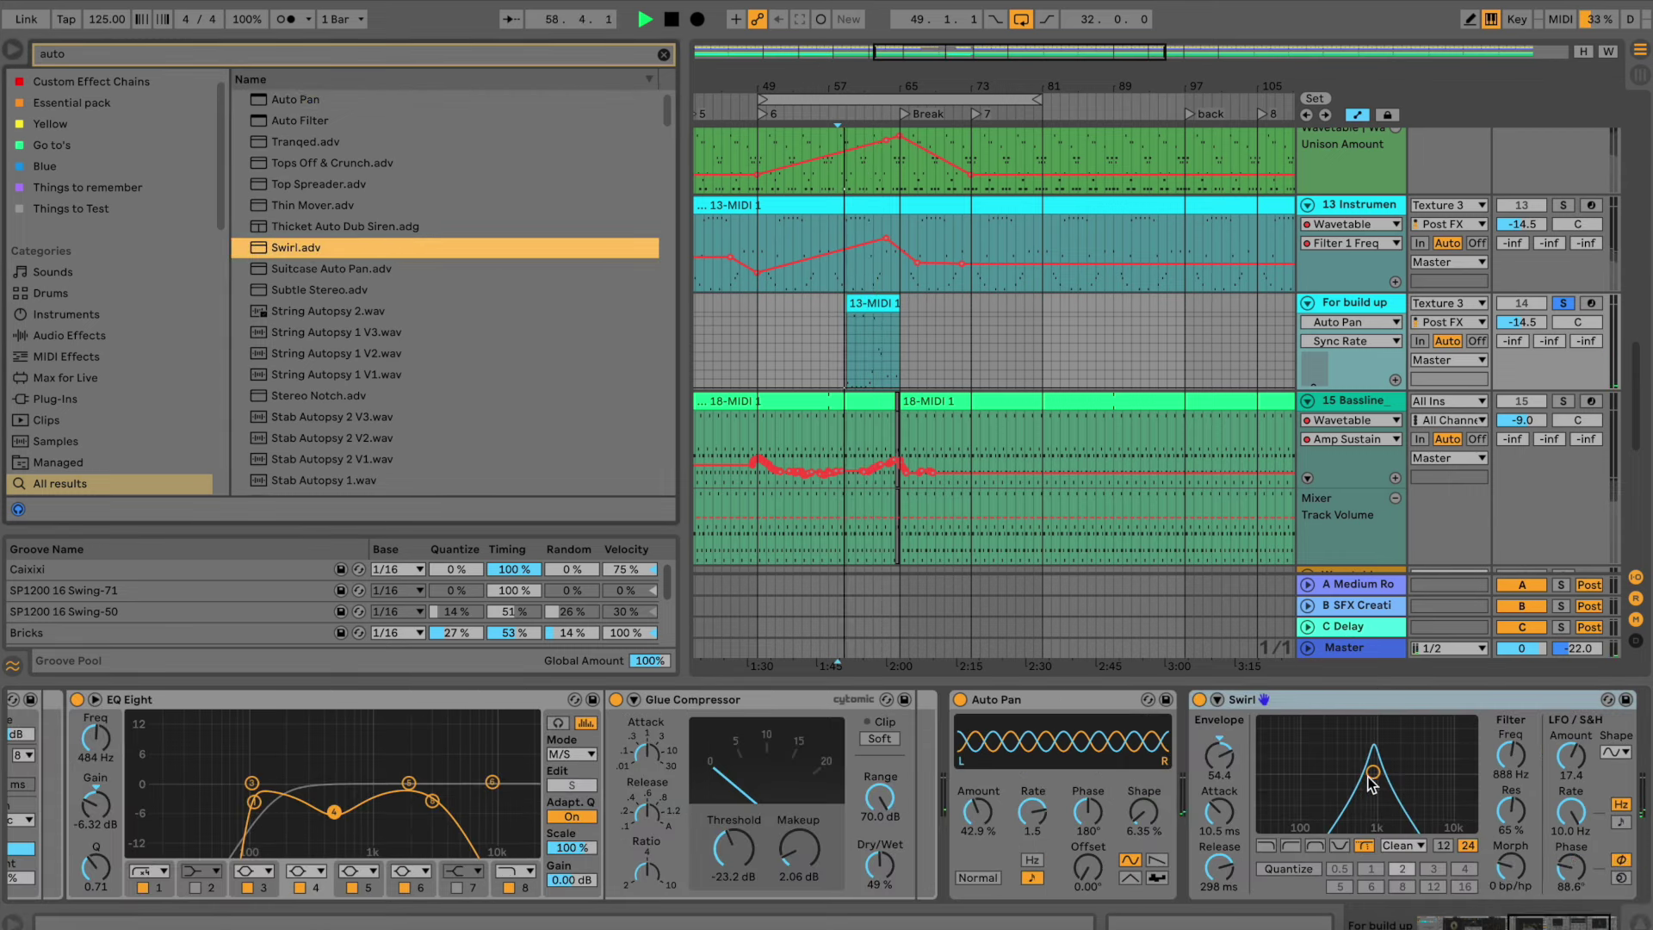
pyautogui.moveTo(1374, 777); pyautogui.dragTo(1323, 786)
pyautogui.press('space')
pyautogui.press('space')
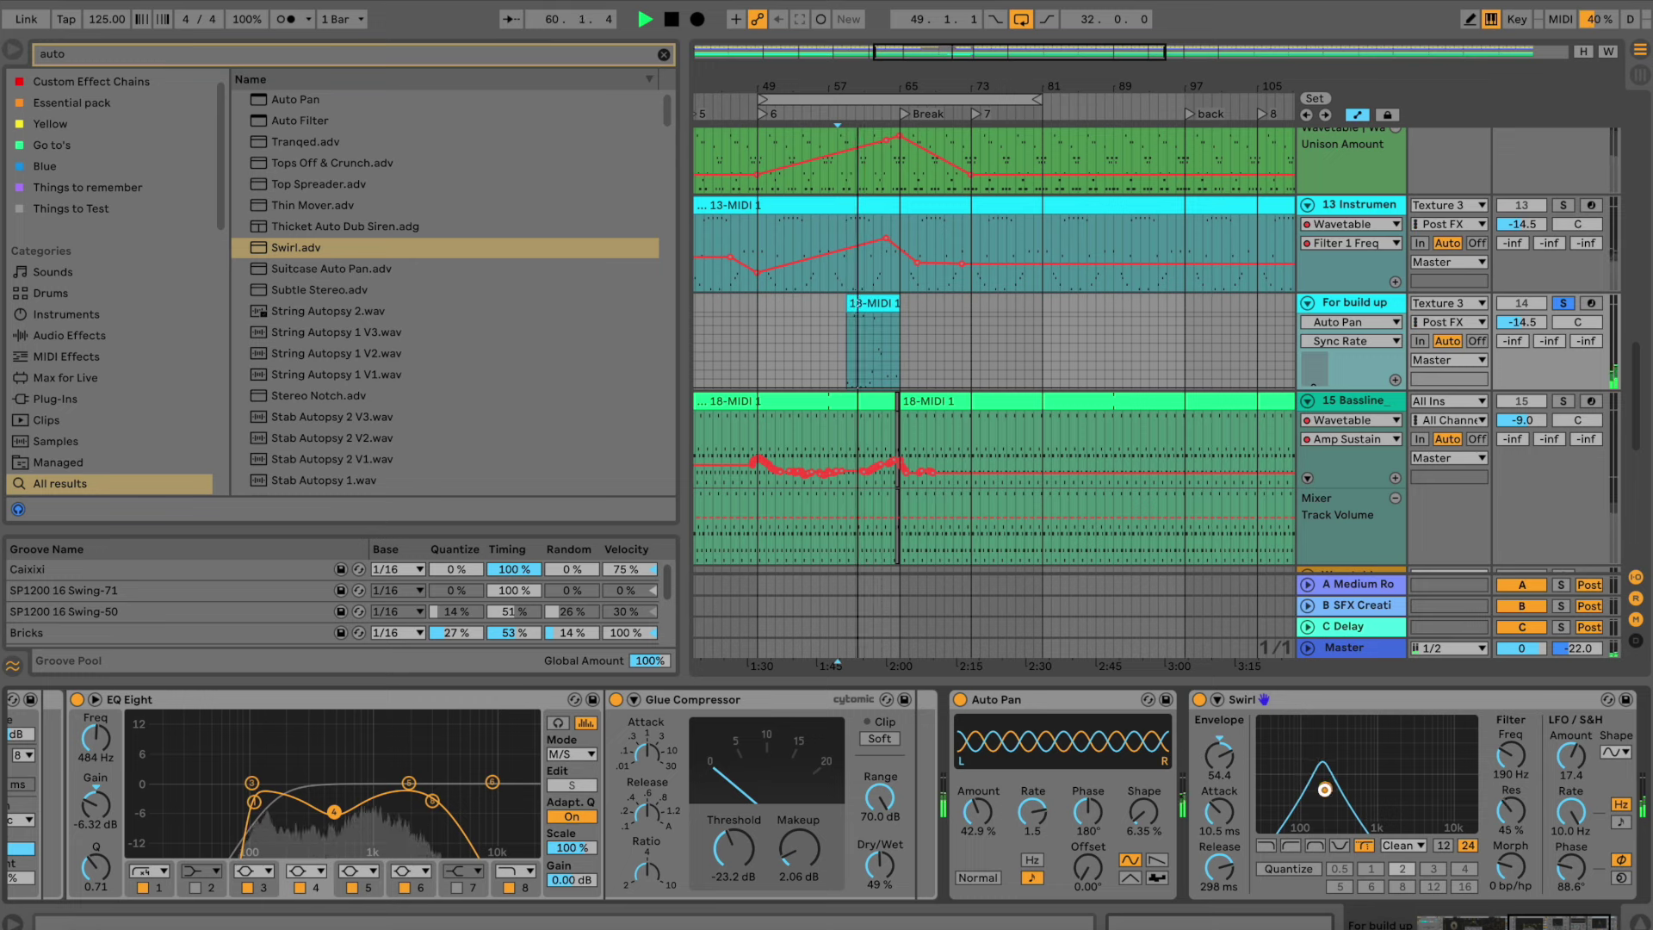
pyautogui.moveTo(1324, 789); pyautogui.dragTo(1288, 781)
# Record a sweep of Swirl's frequency and resonance as automation from 58.1.1, finishing at 26.0 Hz and 35%
pyautogui.press('space')
pyautogui.click(838, 311)
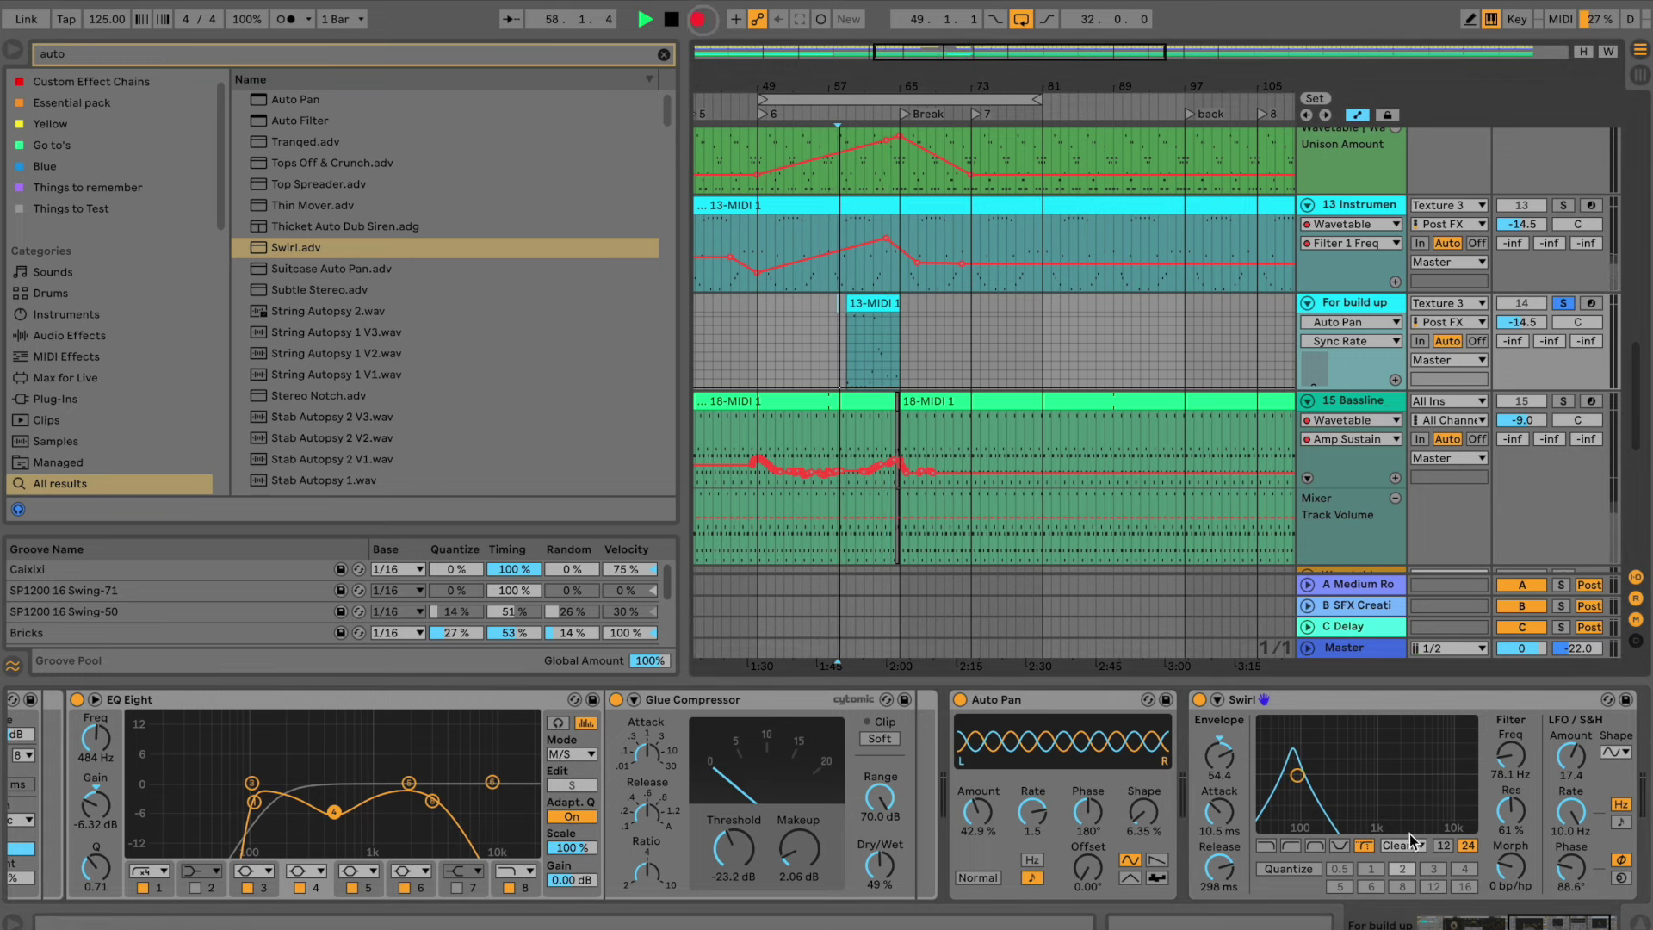
pyautogui.press('space')
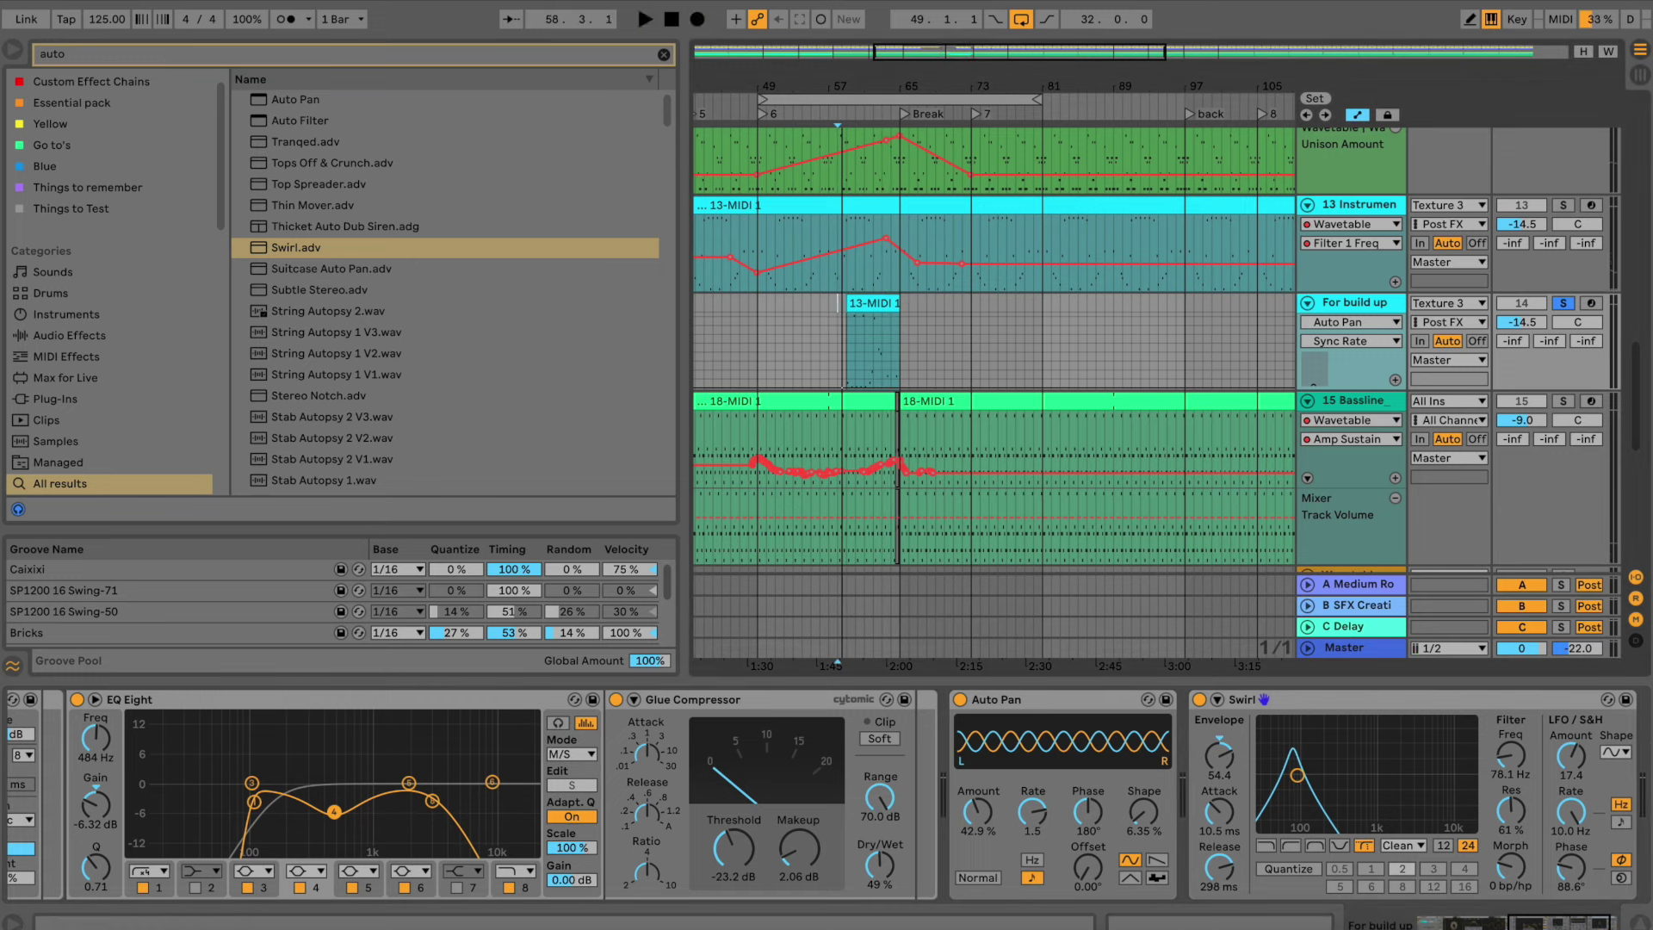
pyautogui.click(699, 19)
pyautogui.moveTo(1292, 789)
pyautogui.mouseDown()
pyautogui.moveTo(1339, 763)
pyautogui.moveTo(1426, 760)
pyautogui.moveTo(1263, 797)
pyautogui.mouseUp()
pyautogui.press('space')
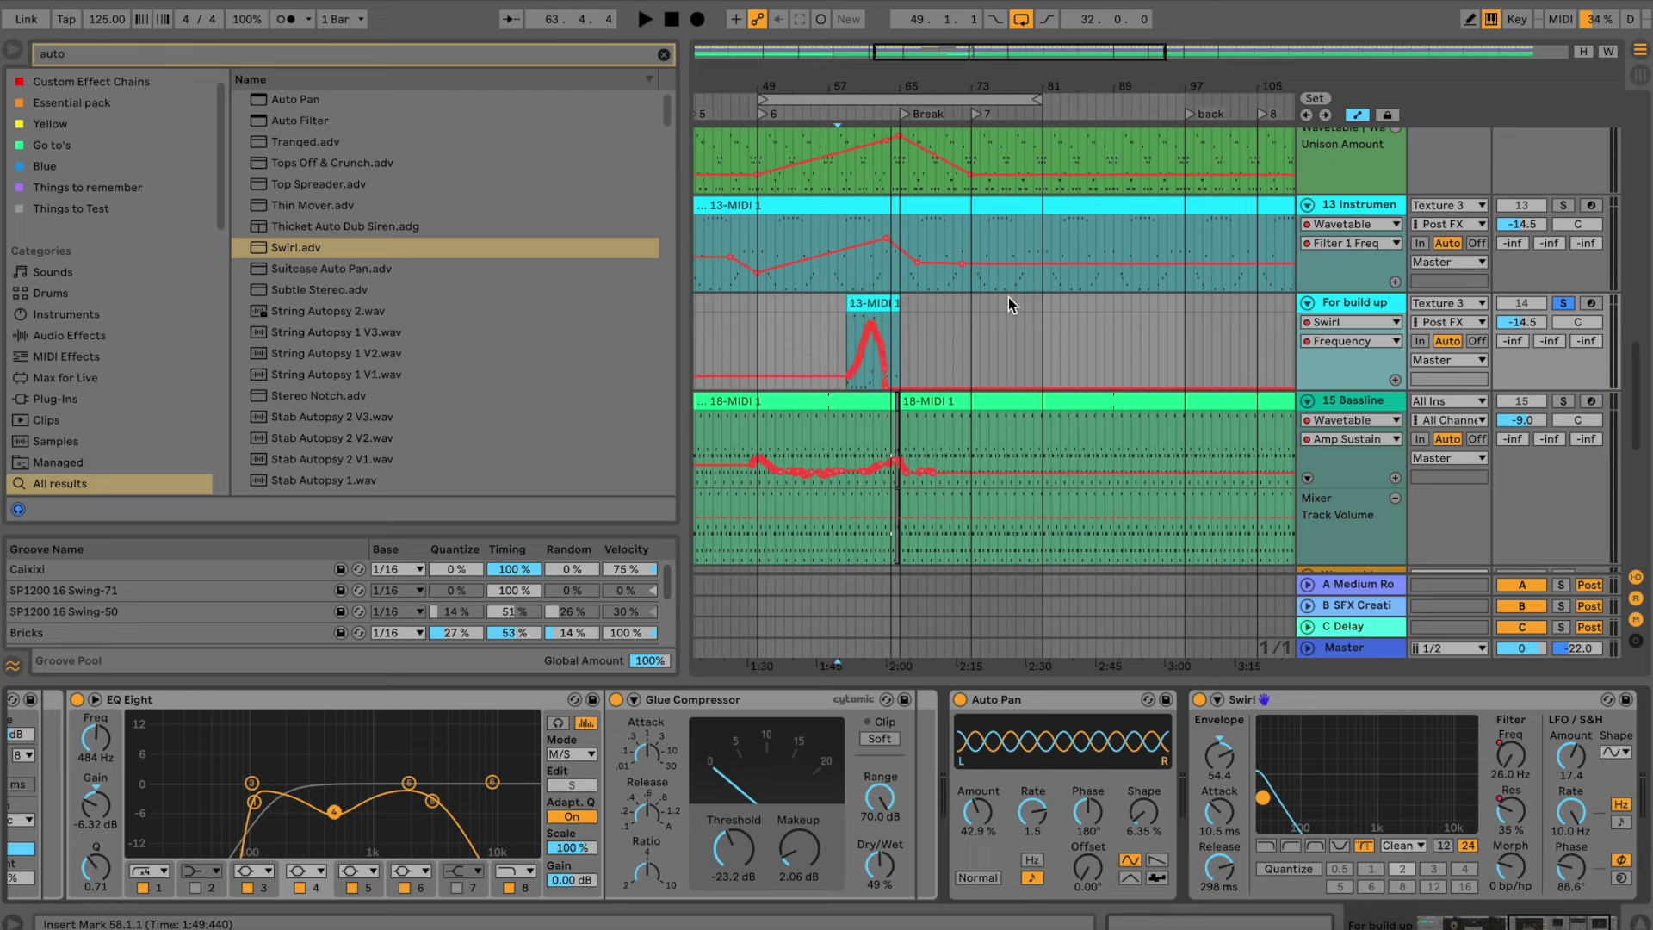
# Duplicate the "For build up" track and rename the copy "Swirl"
pyautogui.click(1350, 304)
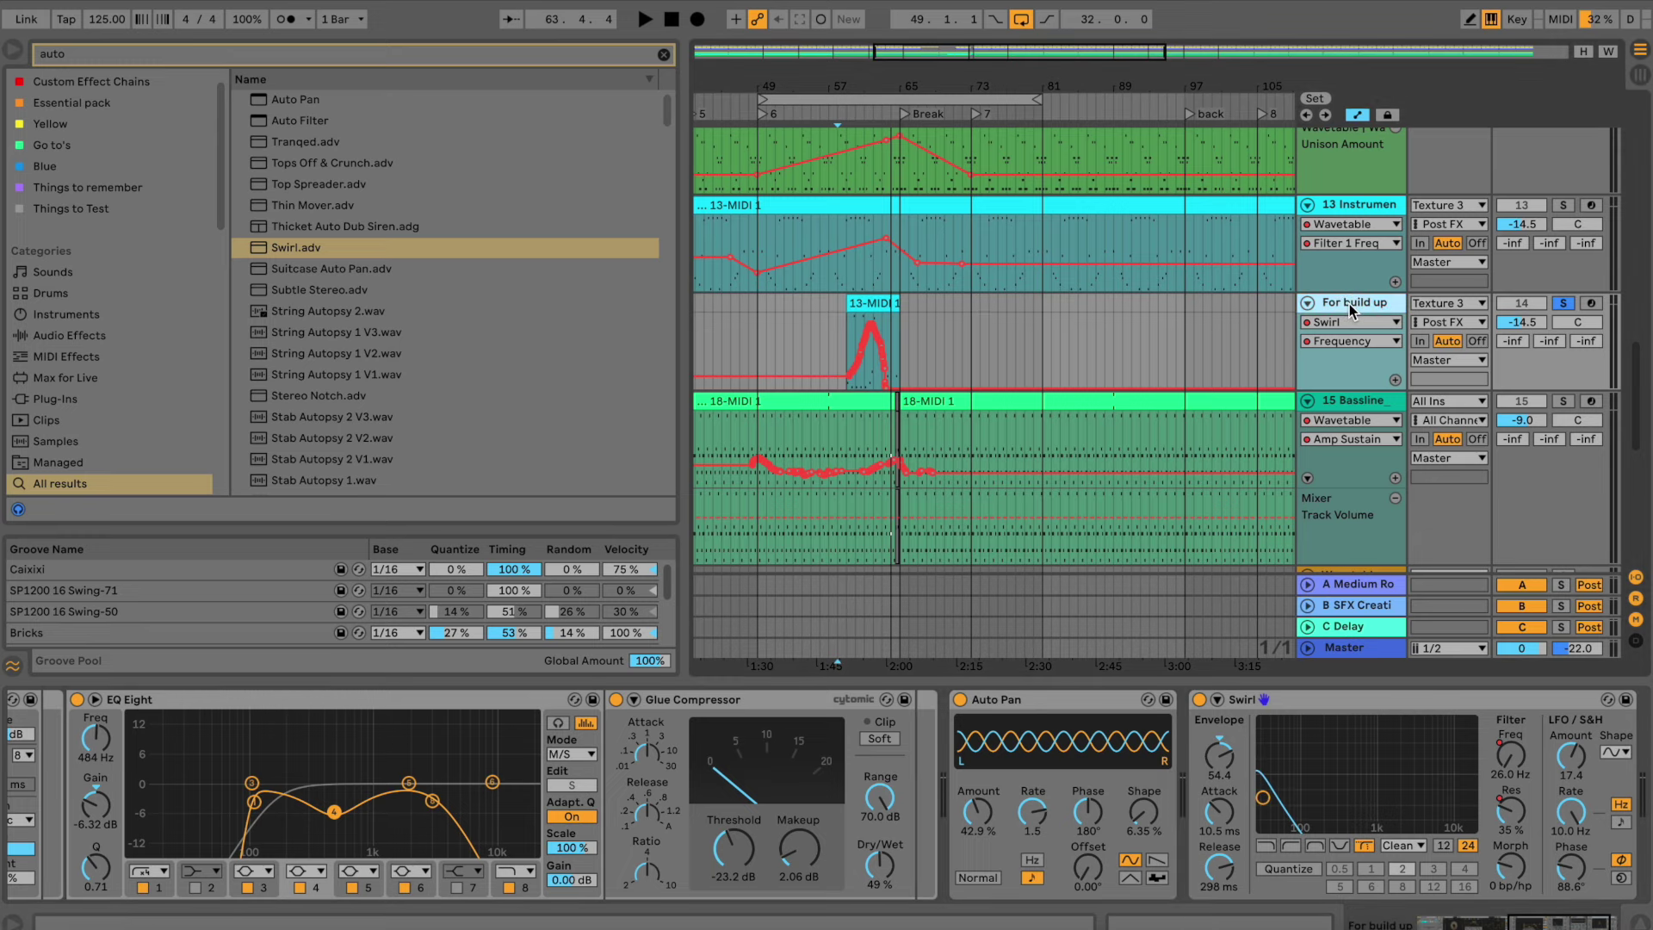
pyautogui.press('super+d')
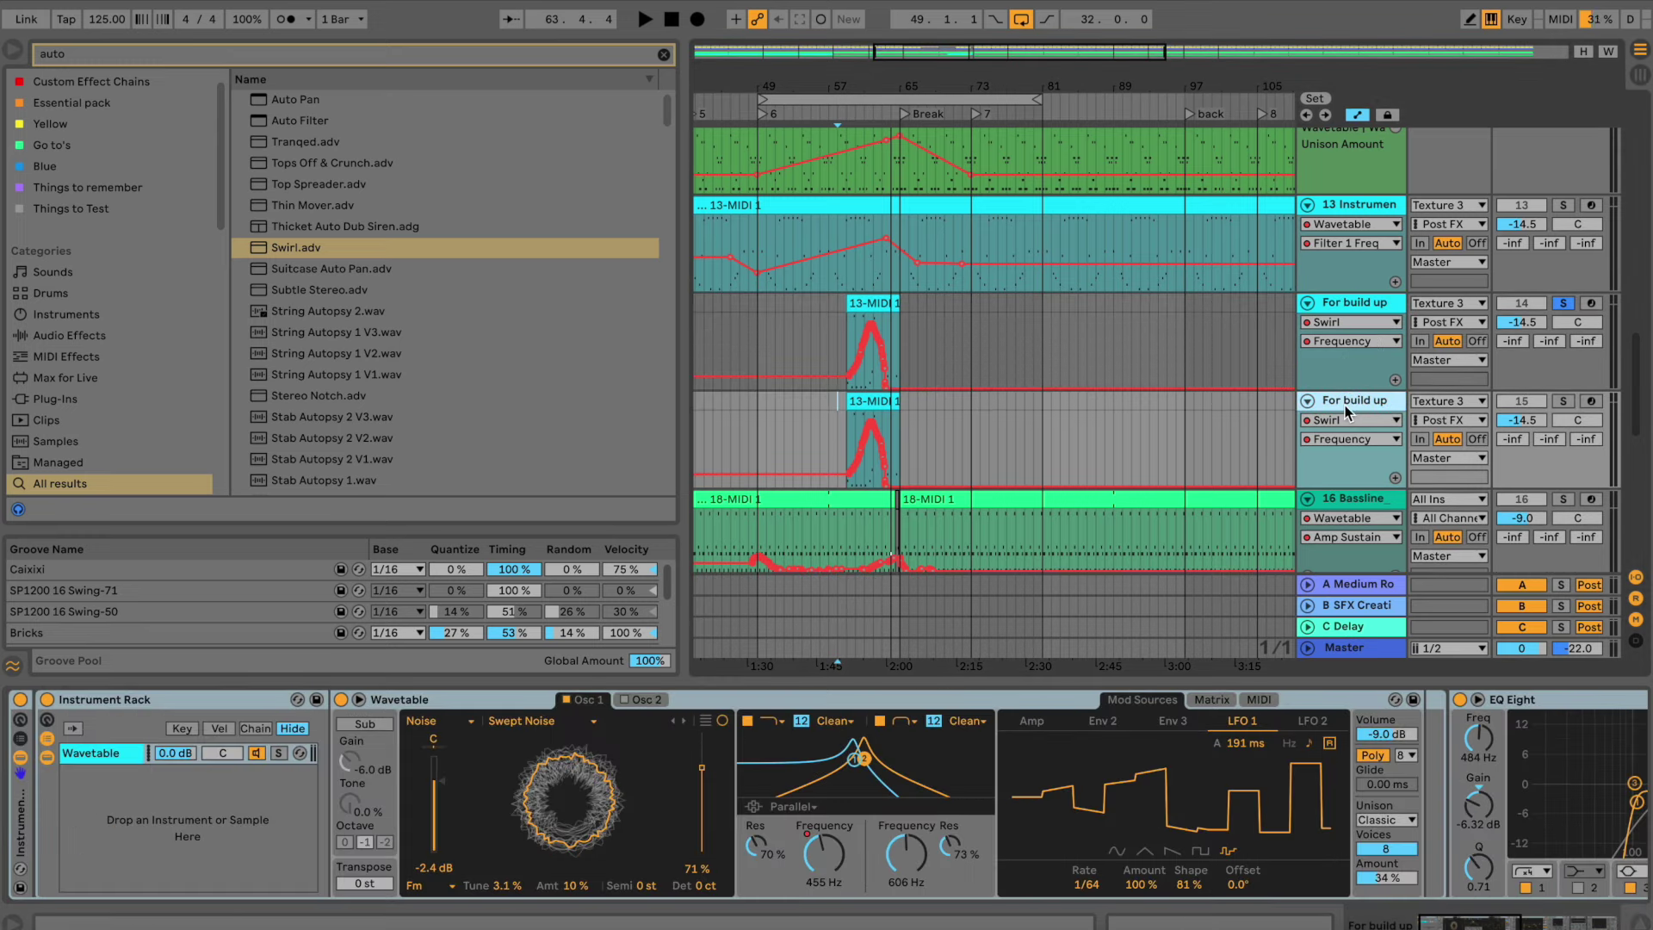
pyautogui.press('super+r')
pyautogui.write('Swirl')
pyautogui.press('Return')
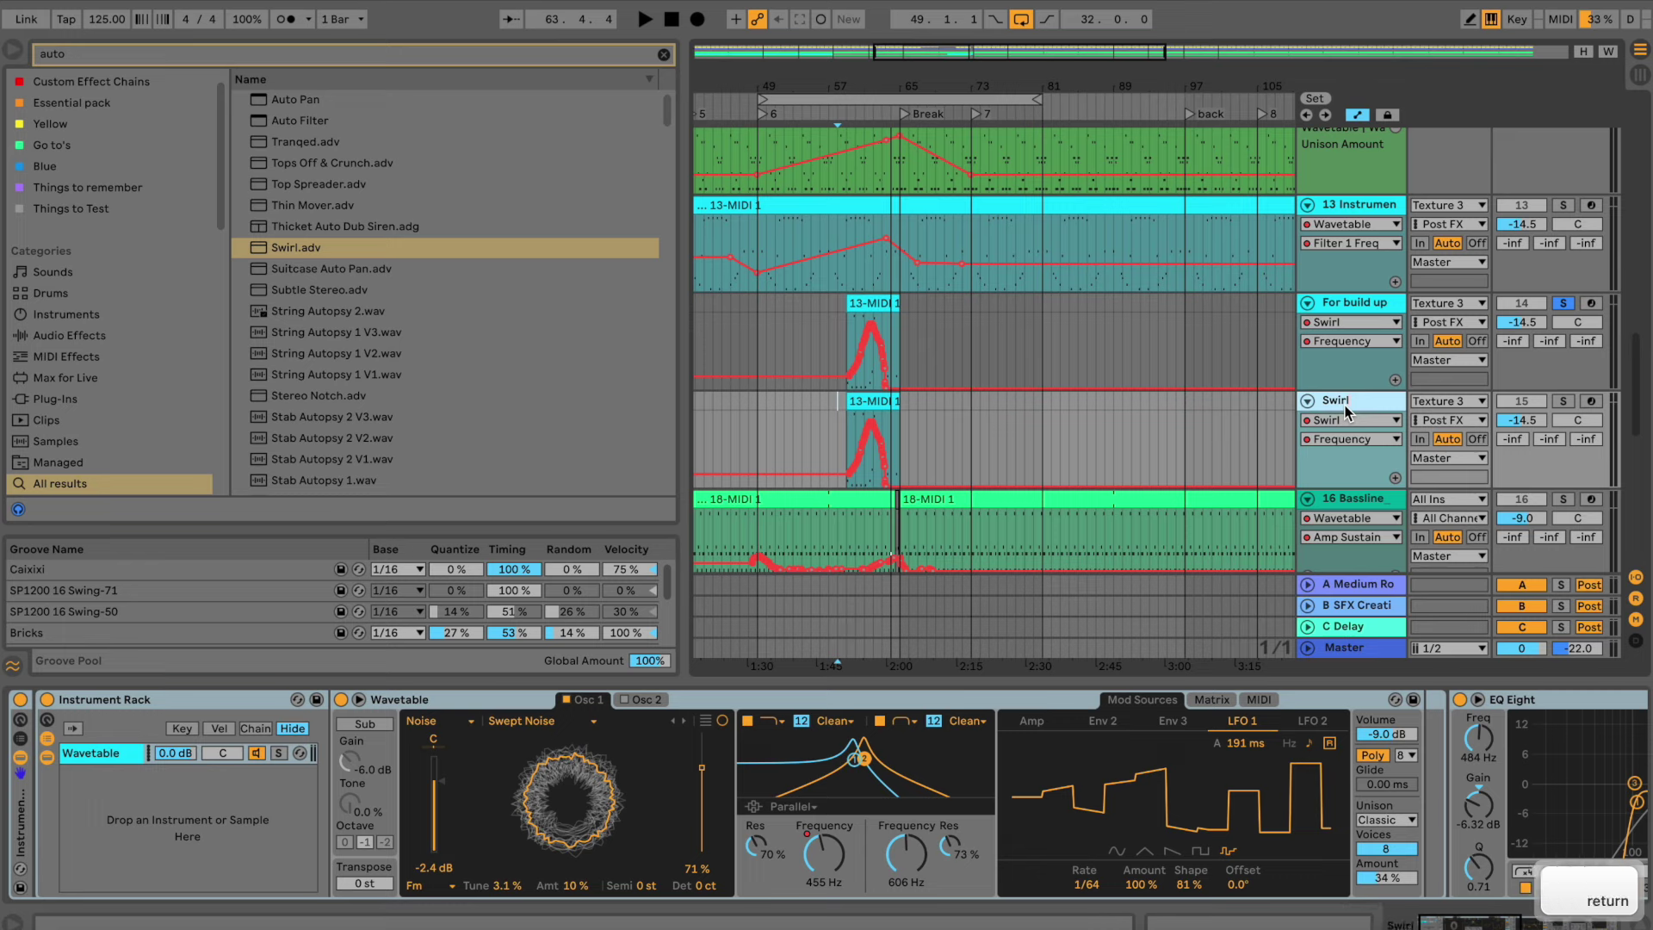
# Delete the Swirl device from the "For build up" track, then unsolo the track and play the full mix from 58.1.1
pyautogui.click(1328, 305)
pyautogui.click(1283, 700)
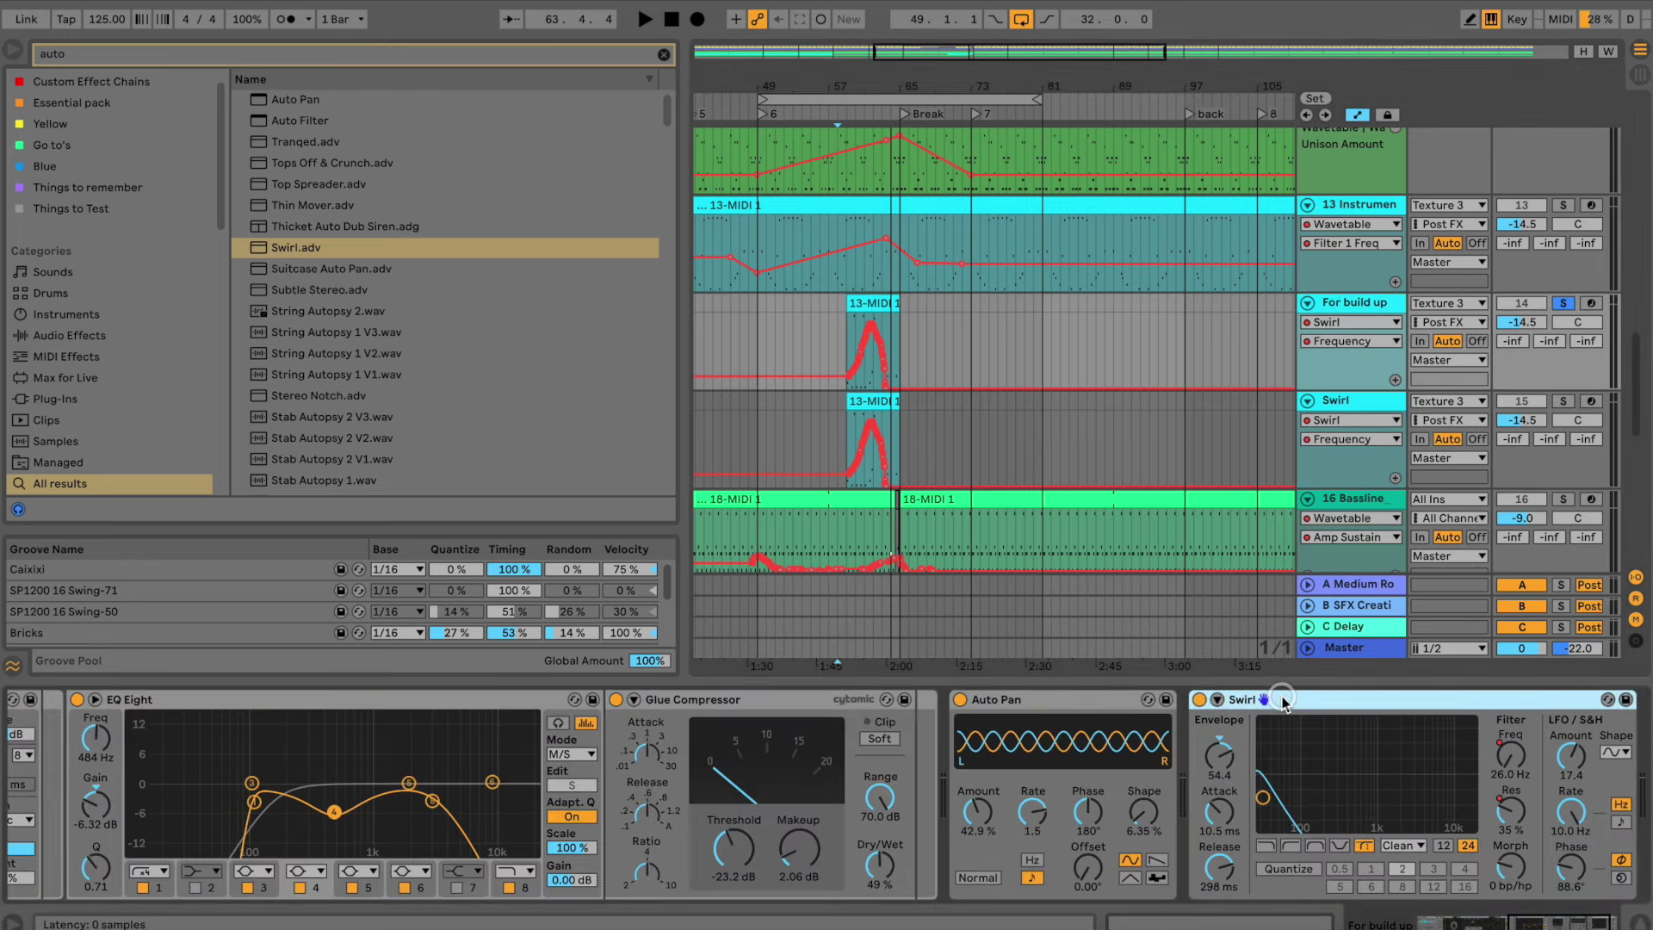
pyautogui.press('BackSpace')
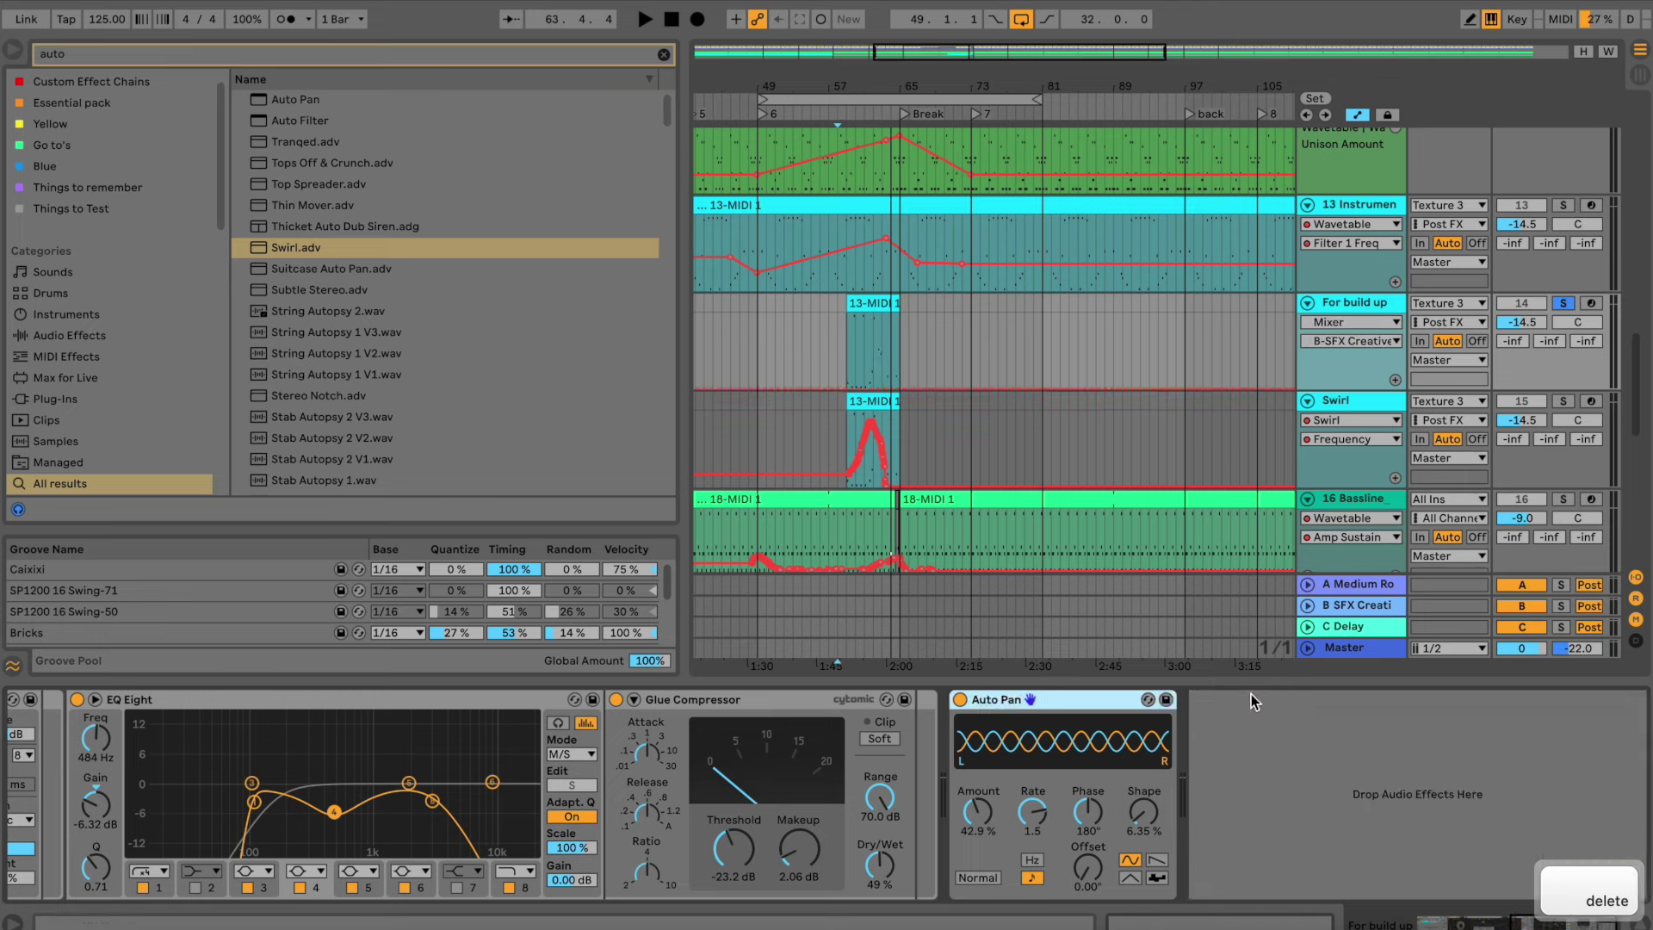
pyautogui.click(1561, 306)
pyautogui.press('space')
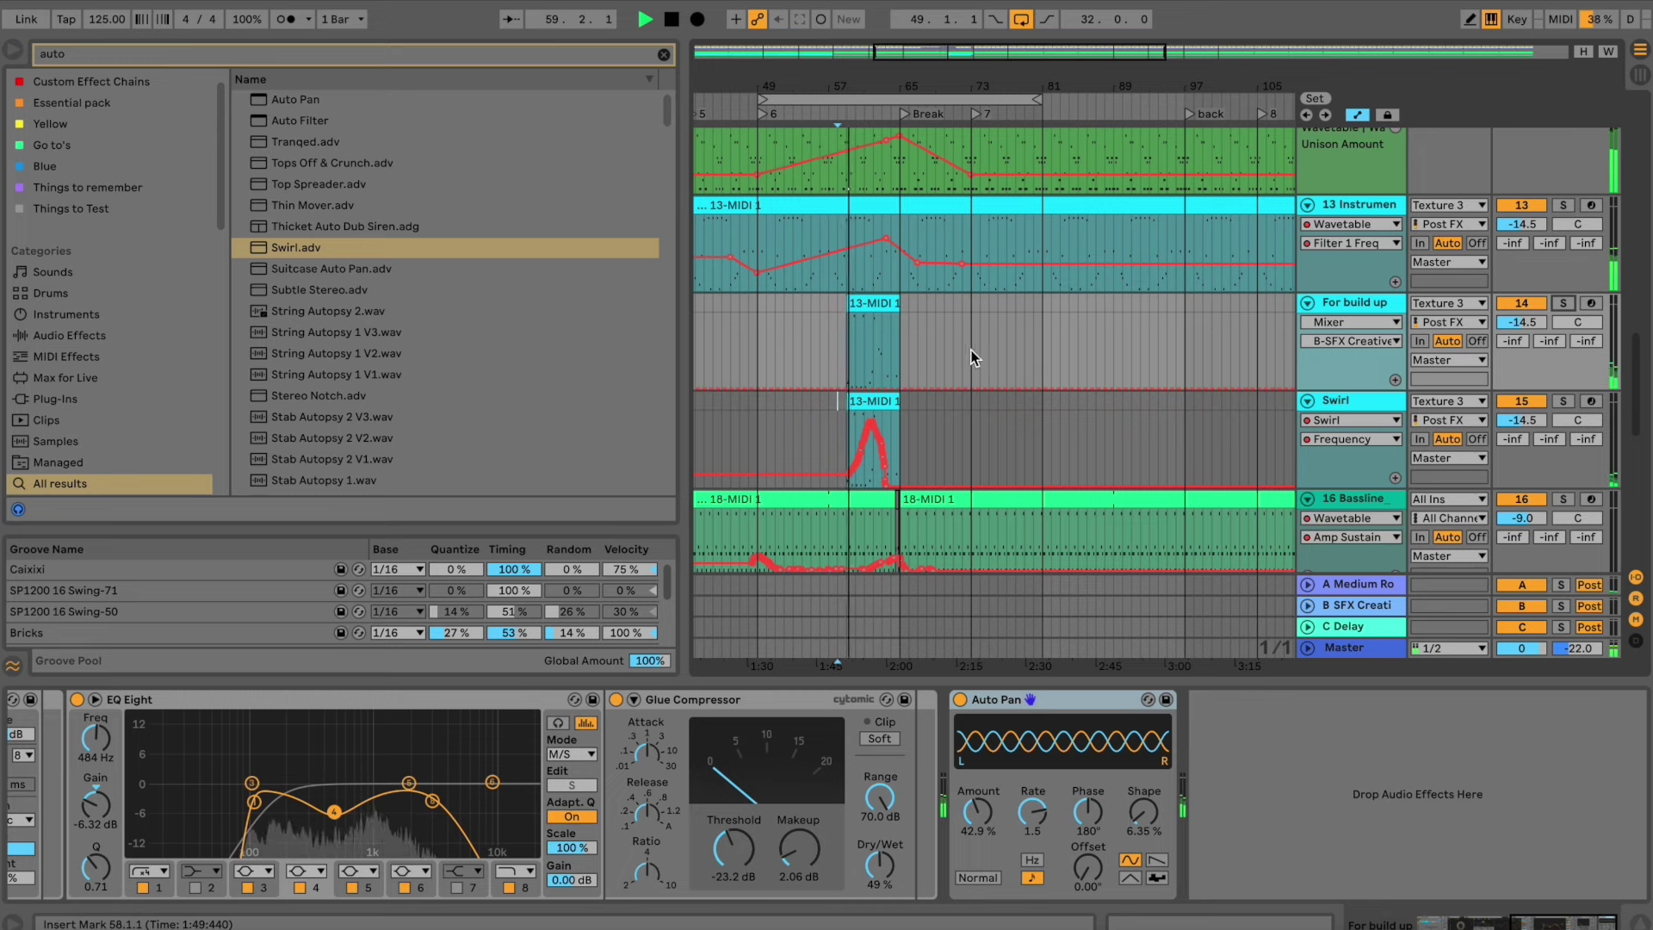
# On the Swirl track, set the volume to -14.7 and Auto Pan's amount to 65.1% and rate to 1/2 during playback
pyautogui.moveTo(1510, 423); pyautogui.dragTo(1509, 427)
pyautogui.click(1376, 404)
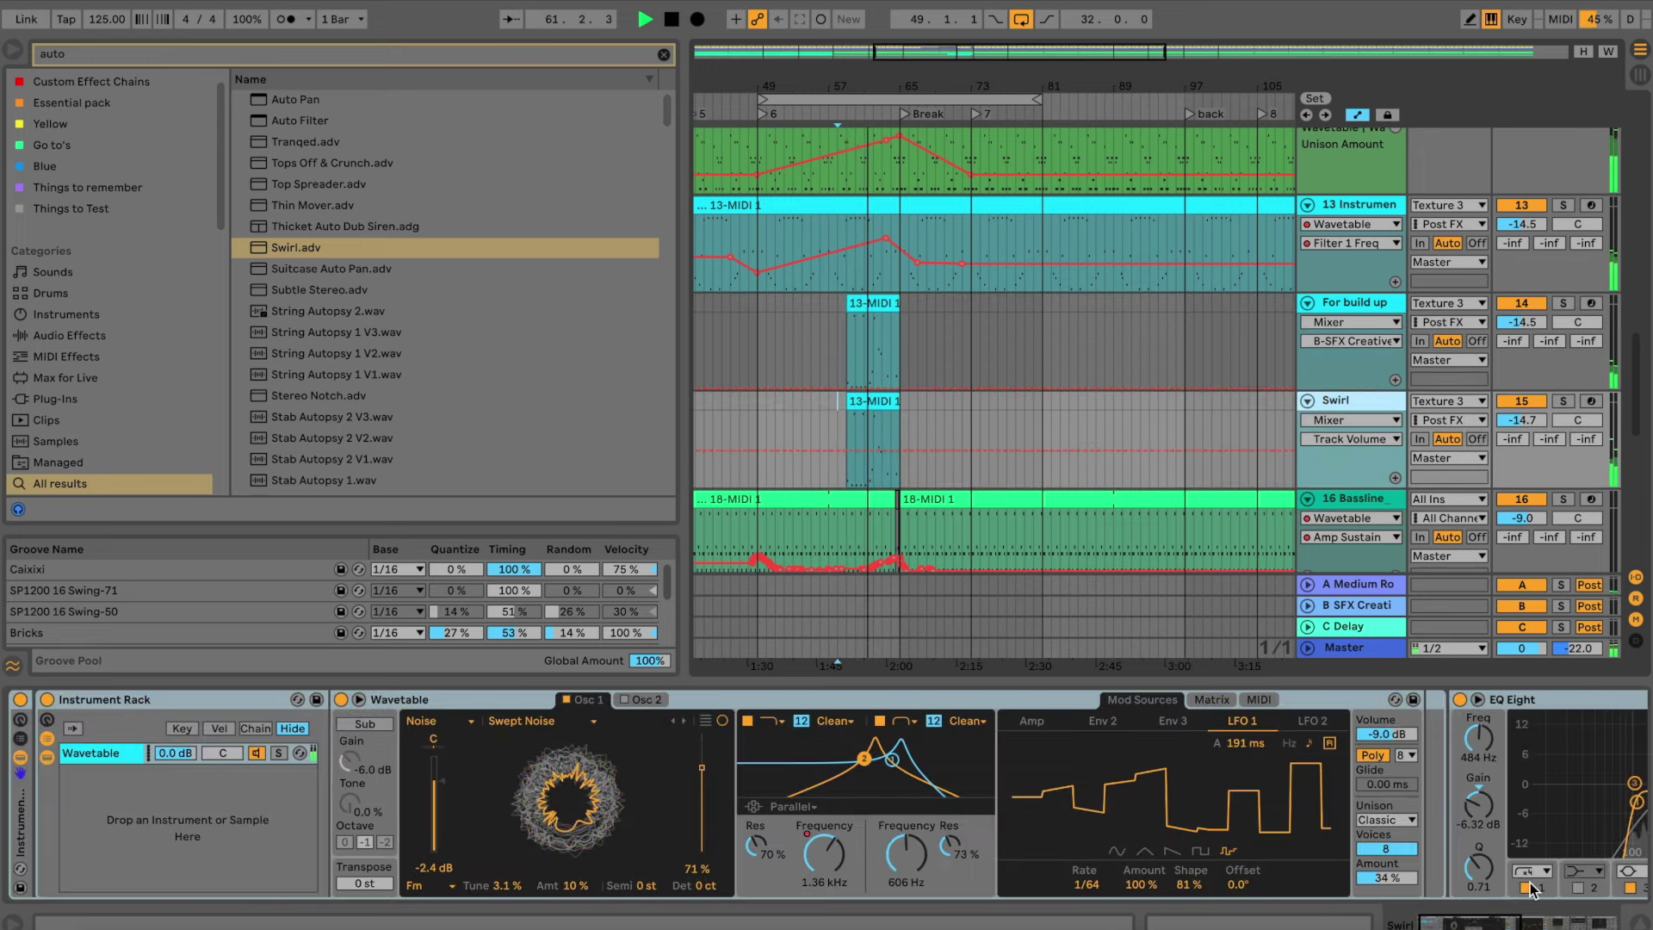
pyautogui.scroll(-10, 1532, 889)
pyautogui.click(1217, 811)
pyautogui.moveTo(1217, 811); pyautogui.dragTo(1218, 797)
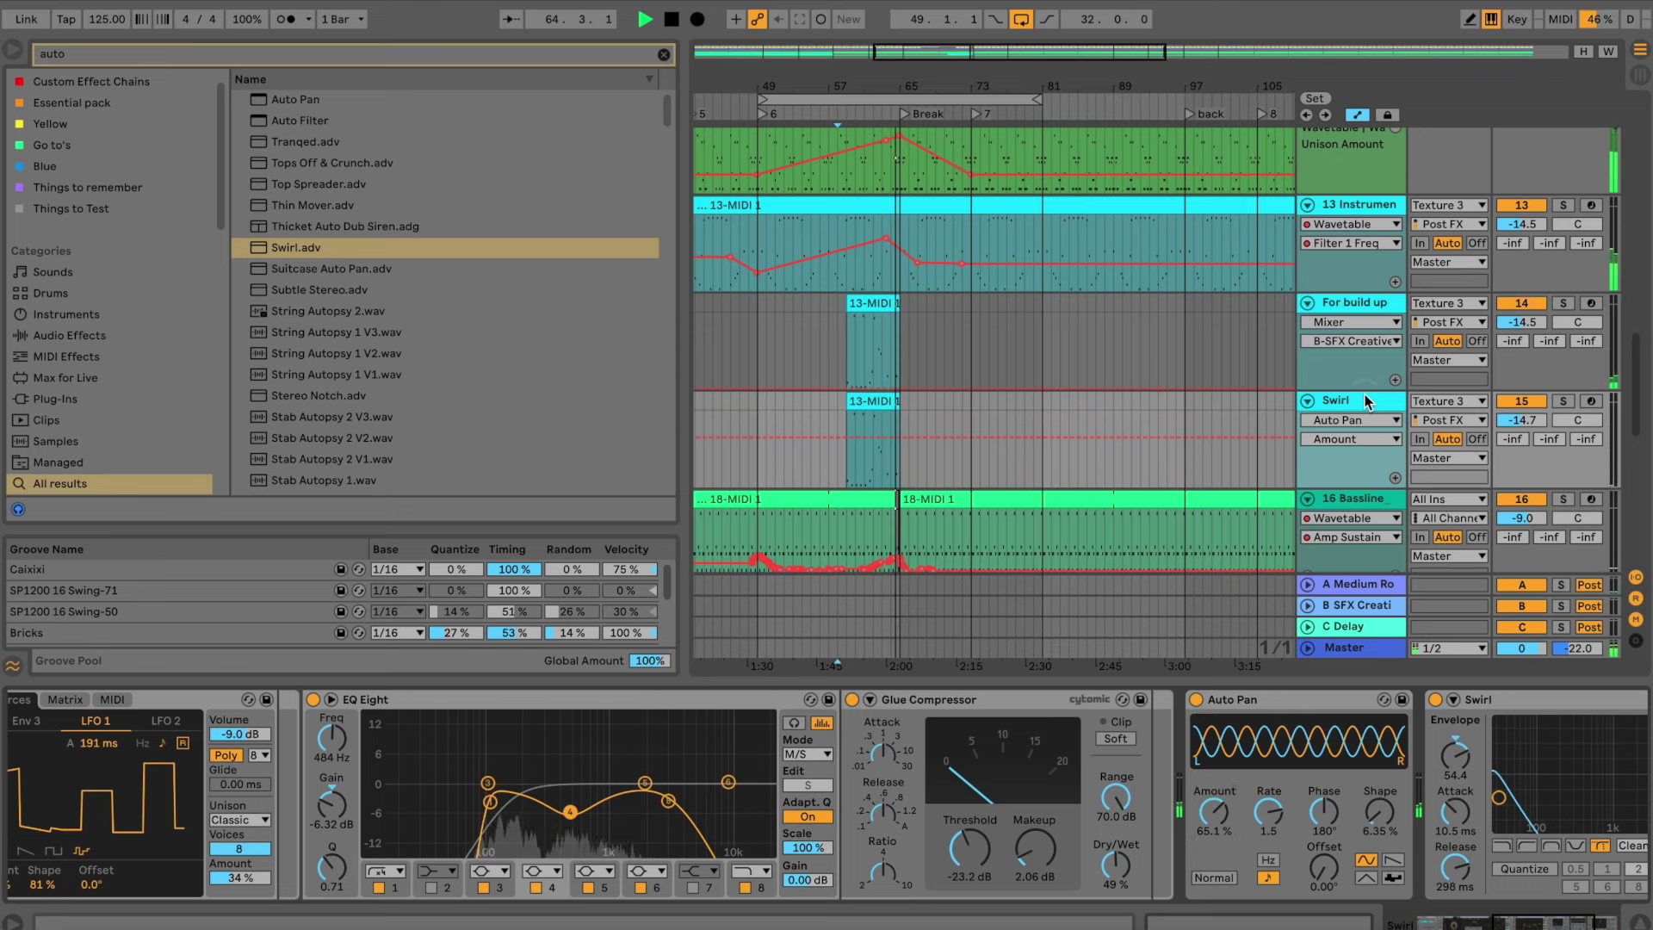
pyautogui.moveTo(1269, 811); pyautogui.dragTo(1268, 801)
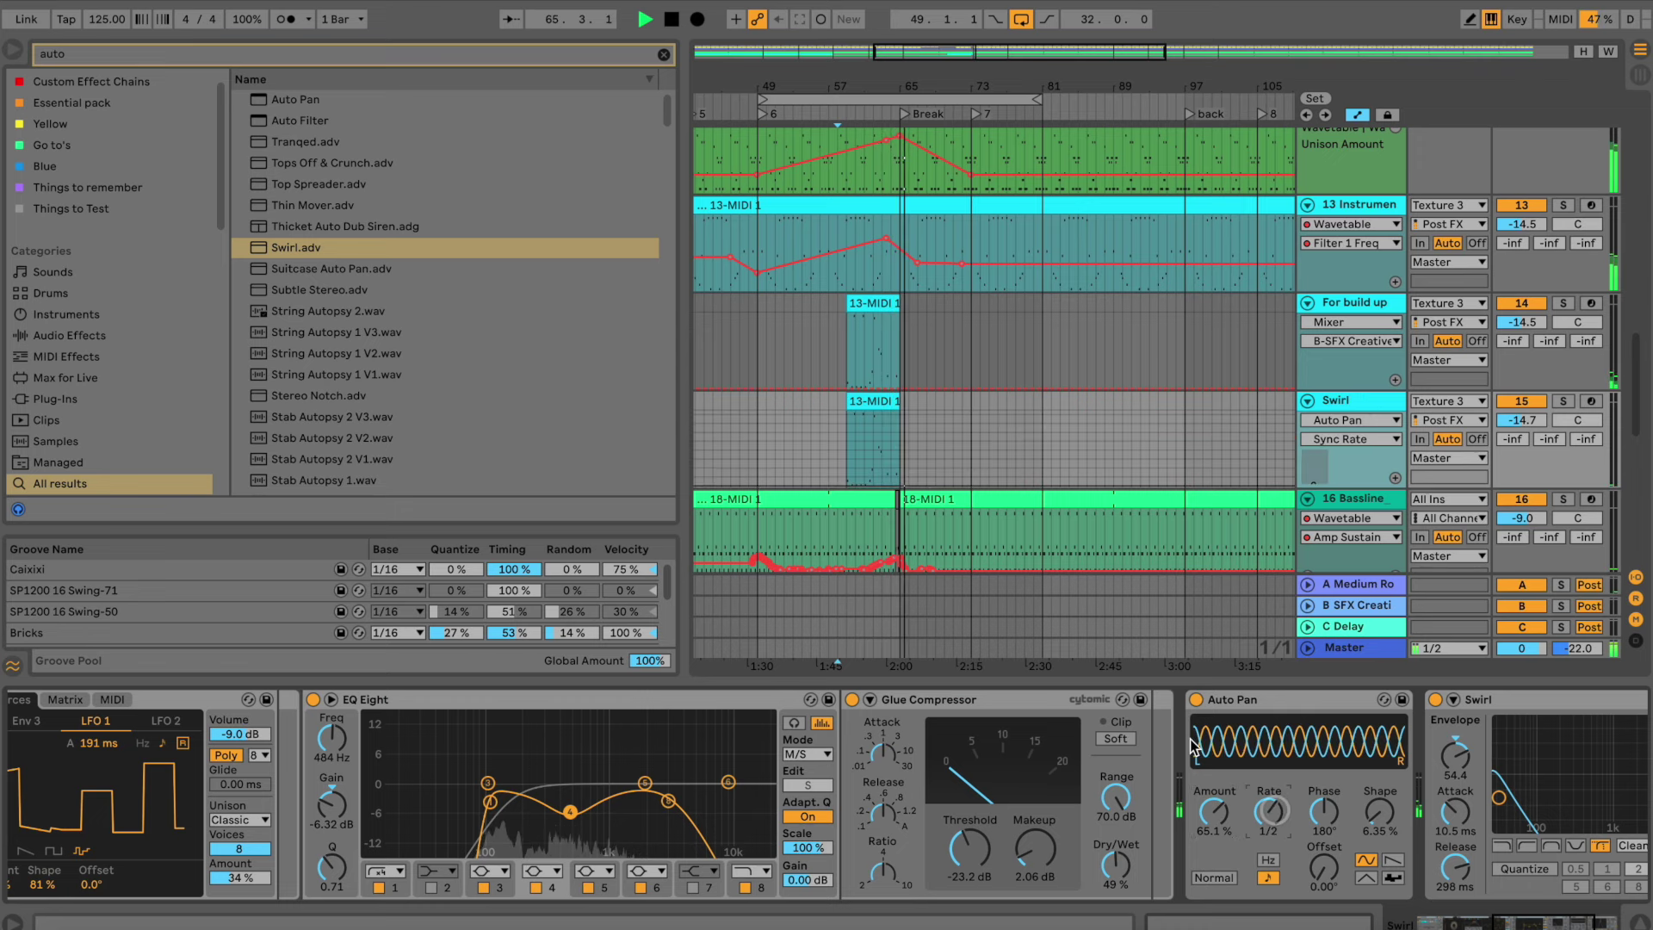
pyautogui.press('space')
# Show the Swirl device's Frequency automation on the Swirl track and shift its curve later so it peaks at the Break
pyautogui.click(1382, 405)
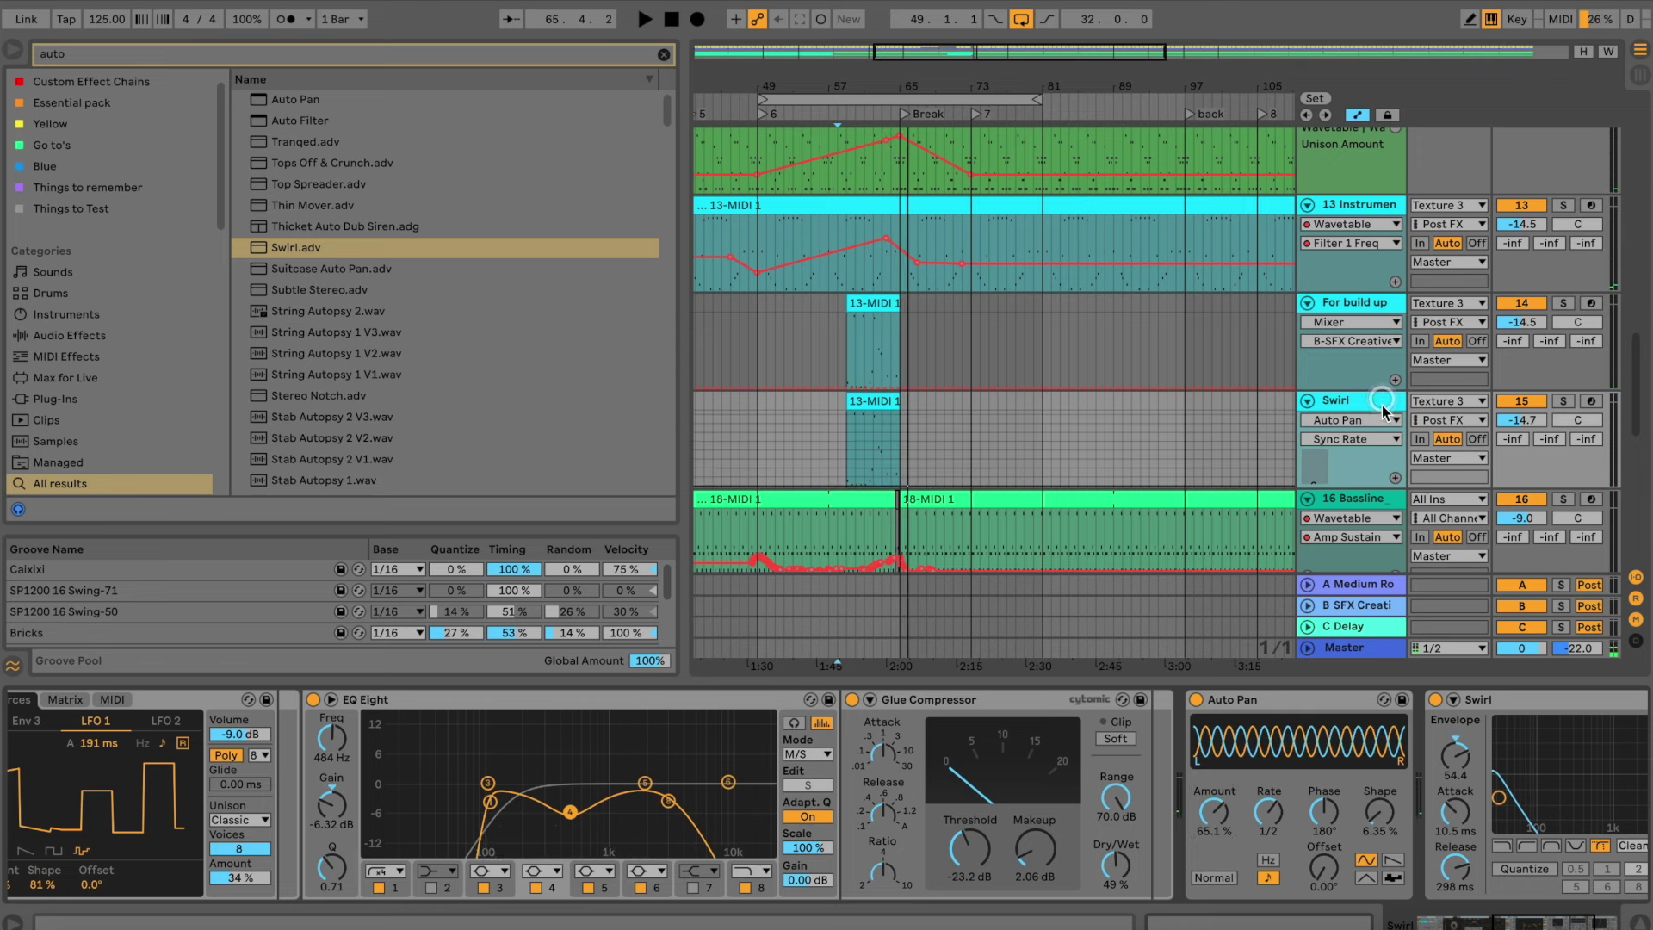
pyautogui.click(1510, 694)
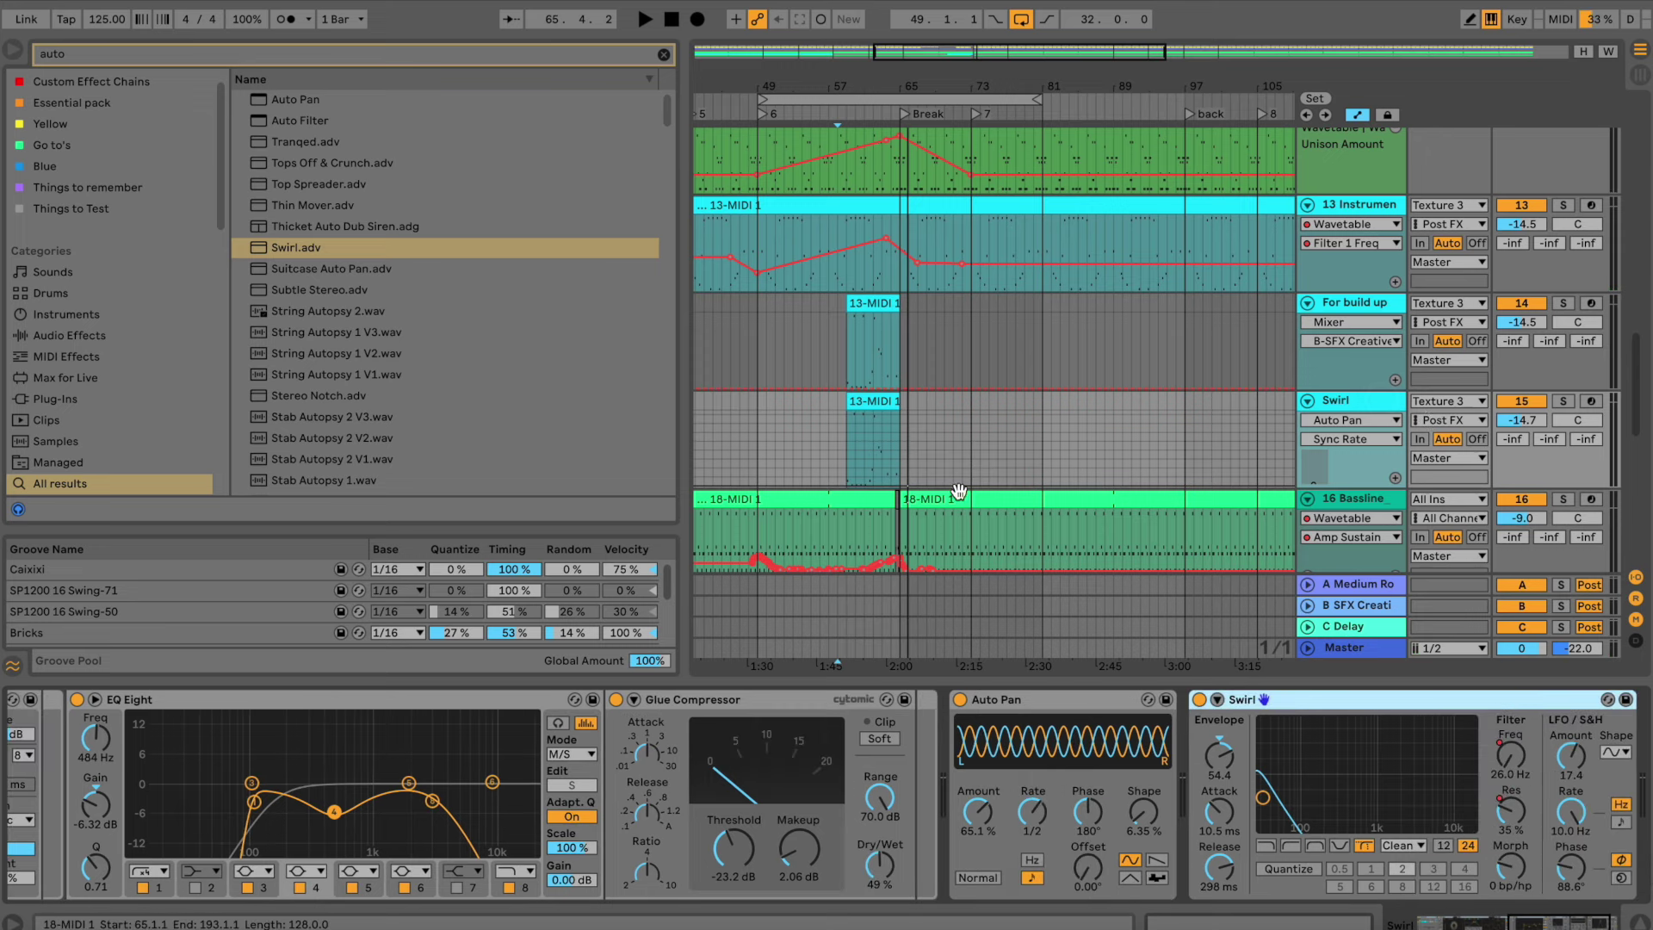
pyautogui.click(878, 401)
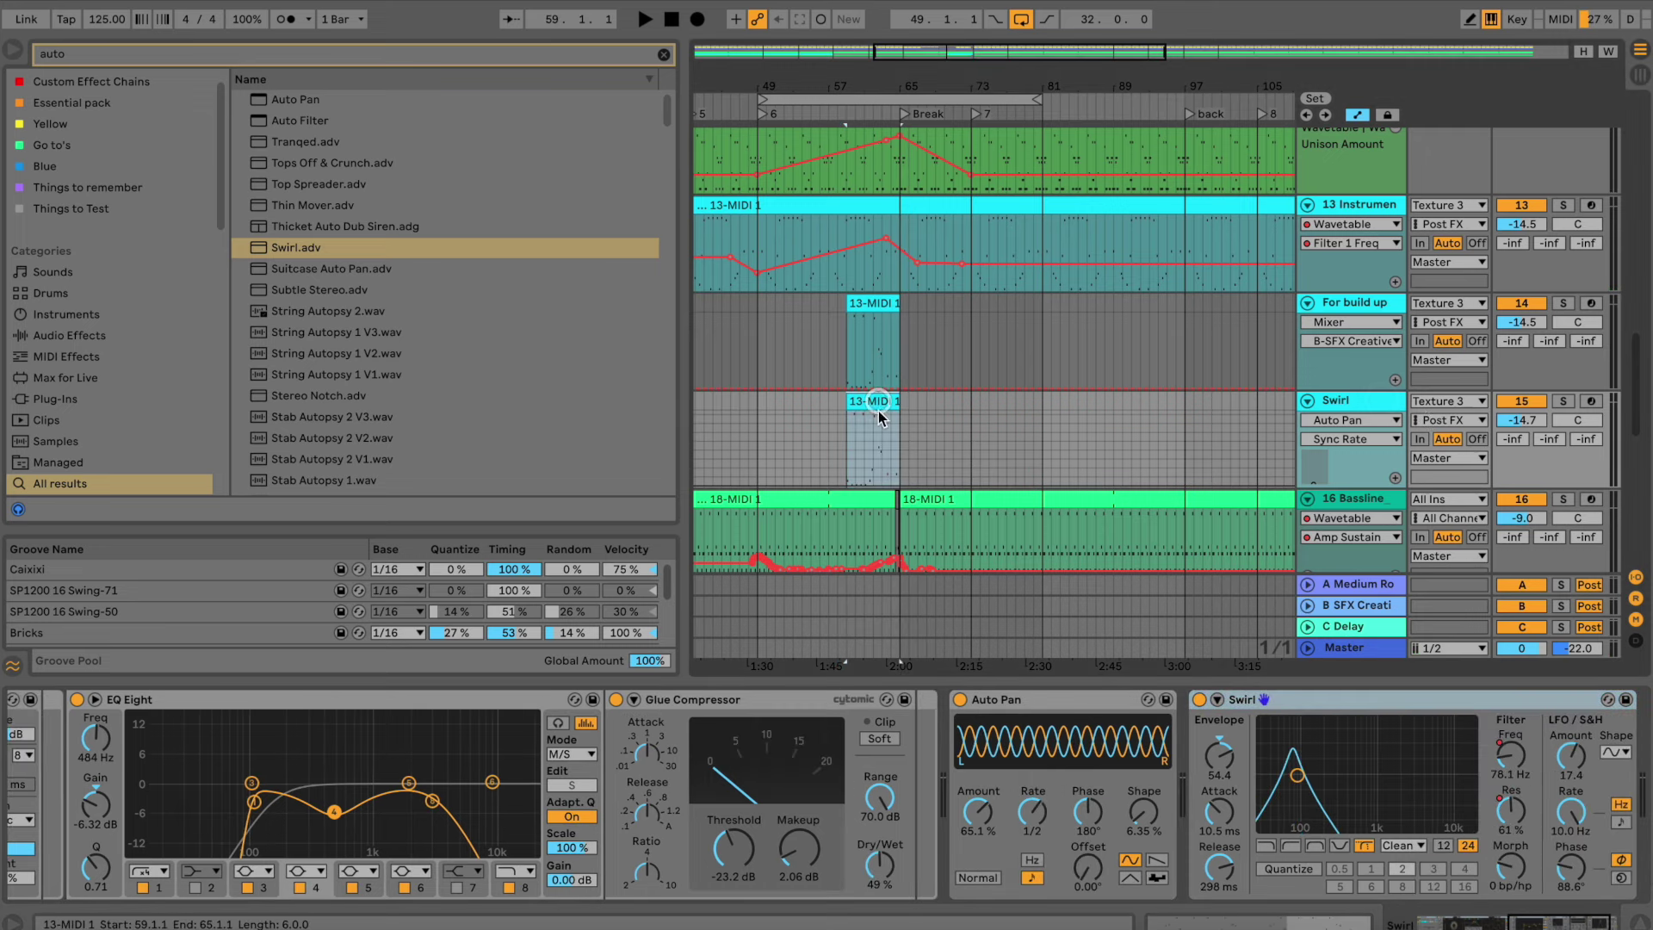
pyautogui.click(1391, 479)
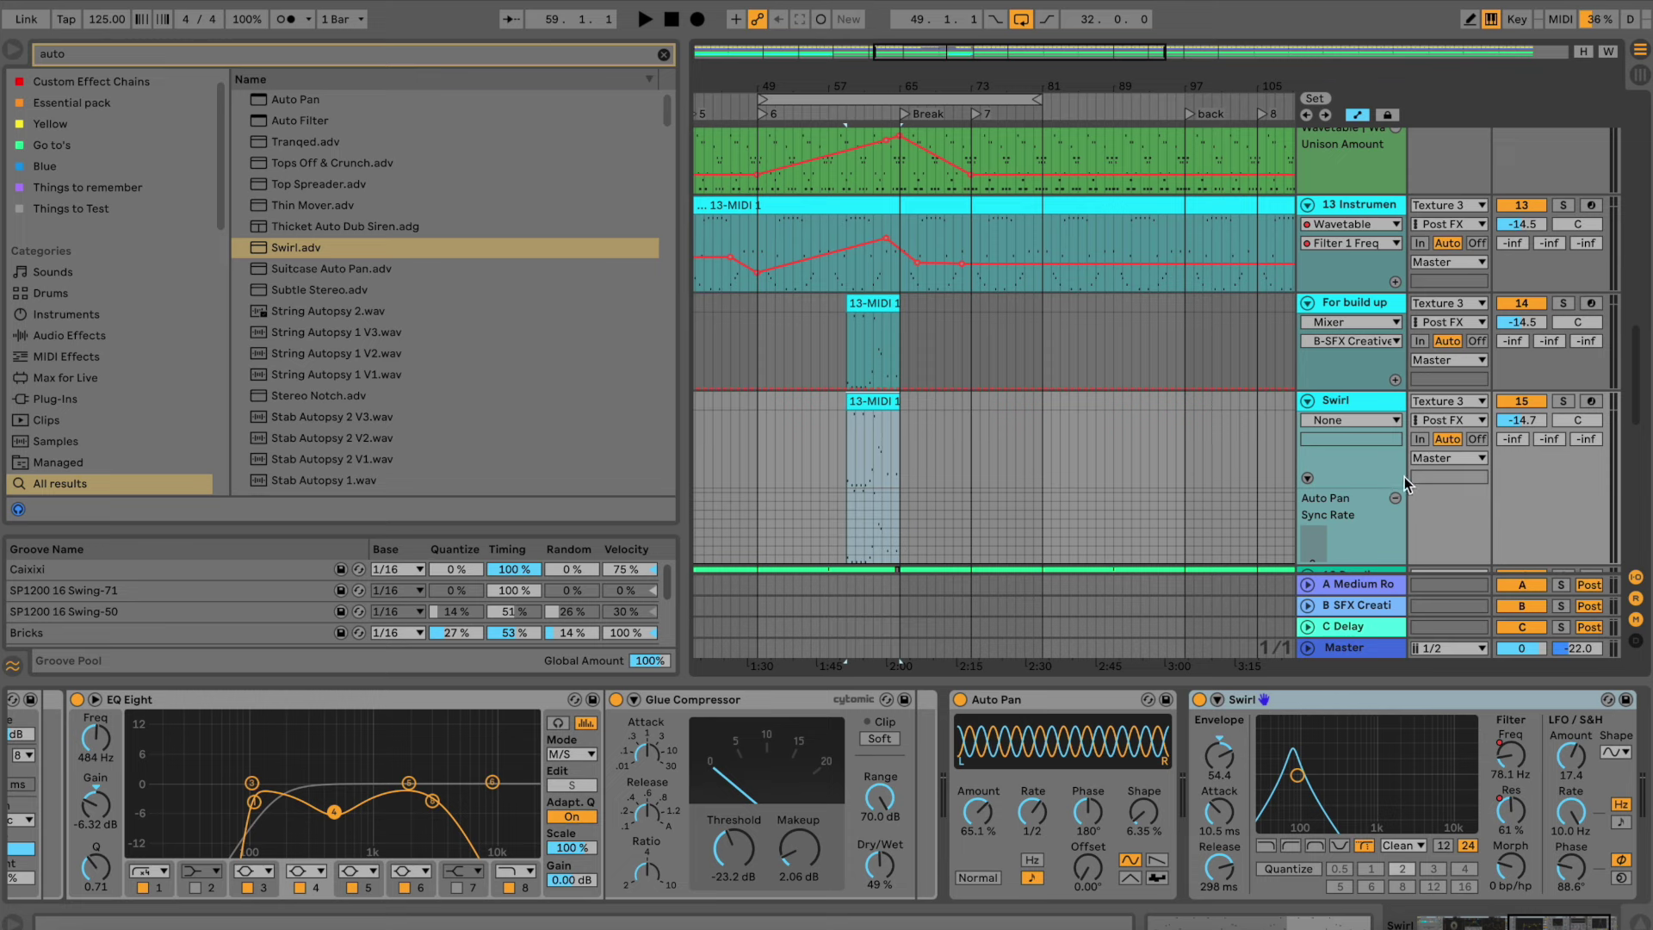
pyautogui.click(1394, 499)
pyautogui.click(1370, 417)
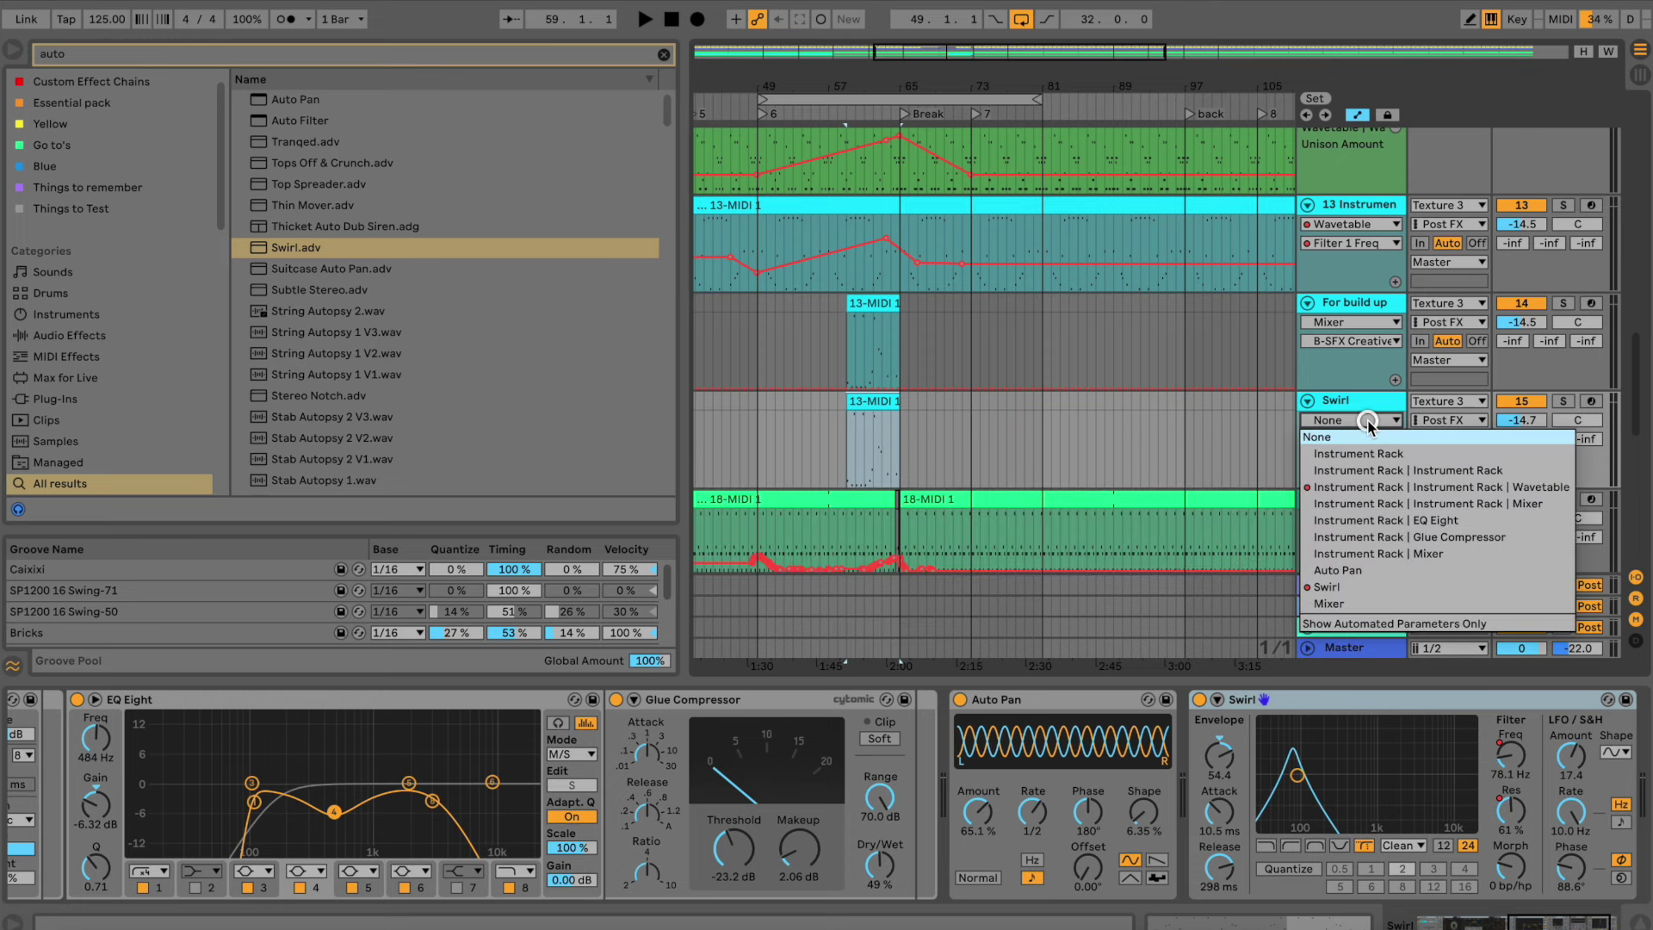
pyautogui.click(1362, 586)
pyautogui.moveTo(885, 434); pyautogui.dragTo(880, 439)
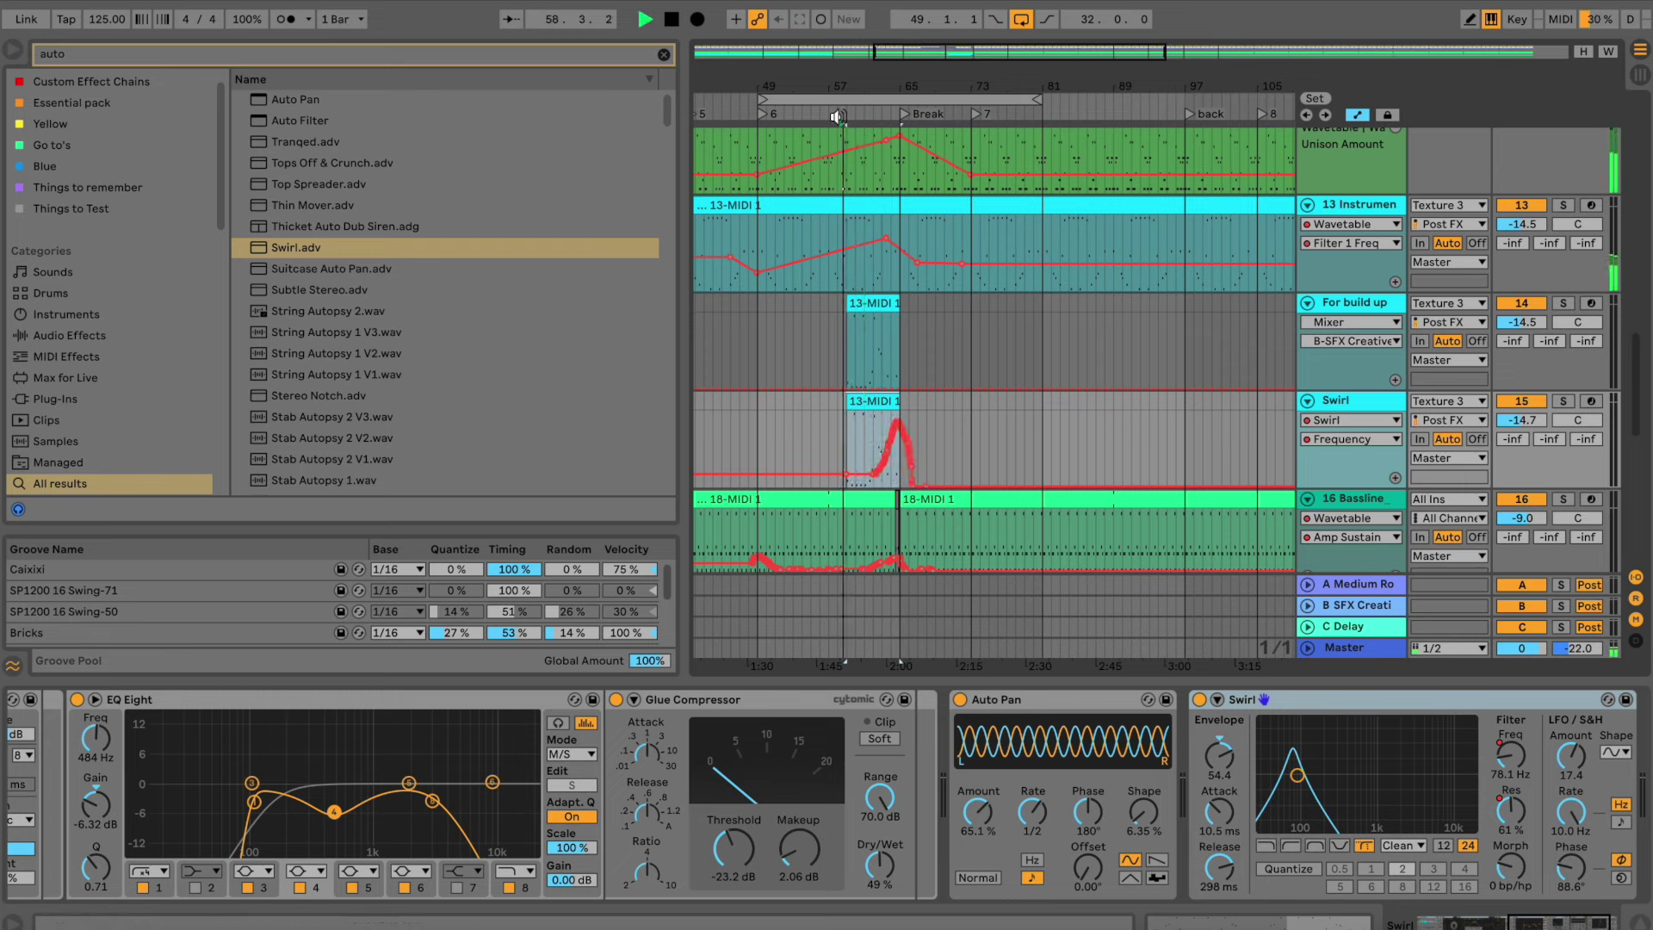
# Put Swirl's Frequency automation in its own lane and simplify its rise into a straight ramp, including the 62.2.1 to 64.2.1 section
pyautogui.moveTo(870, 84); pyautogui.dragTo(888, 282)
pyautogui.click(871, 440)
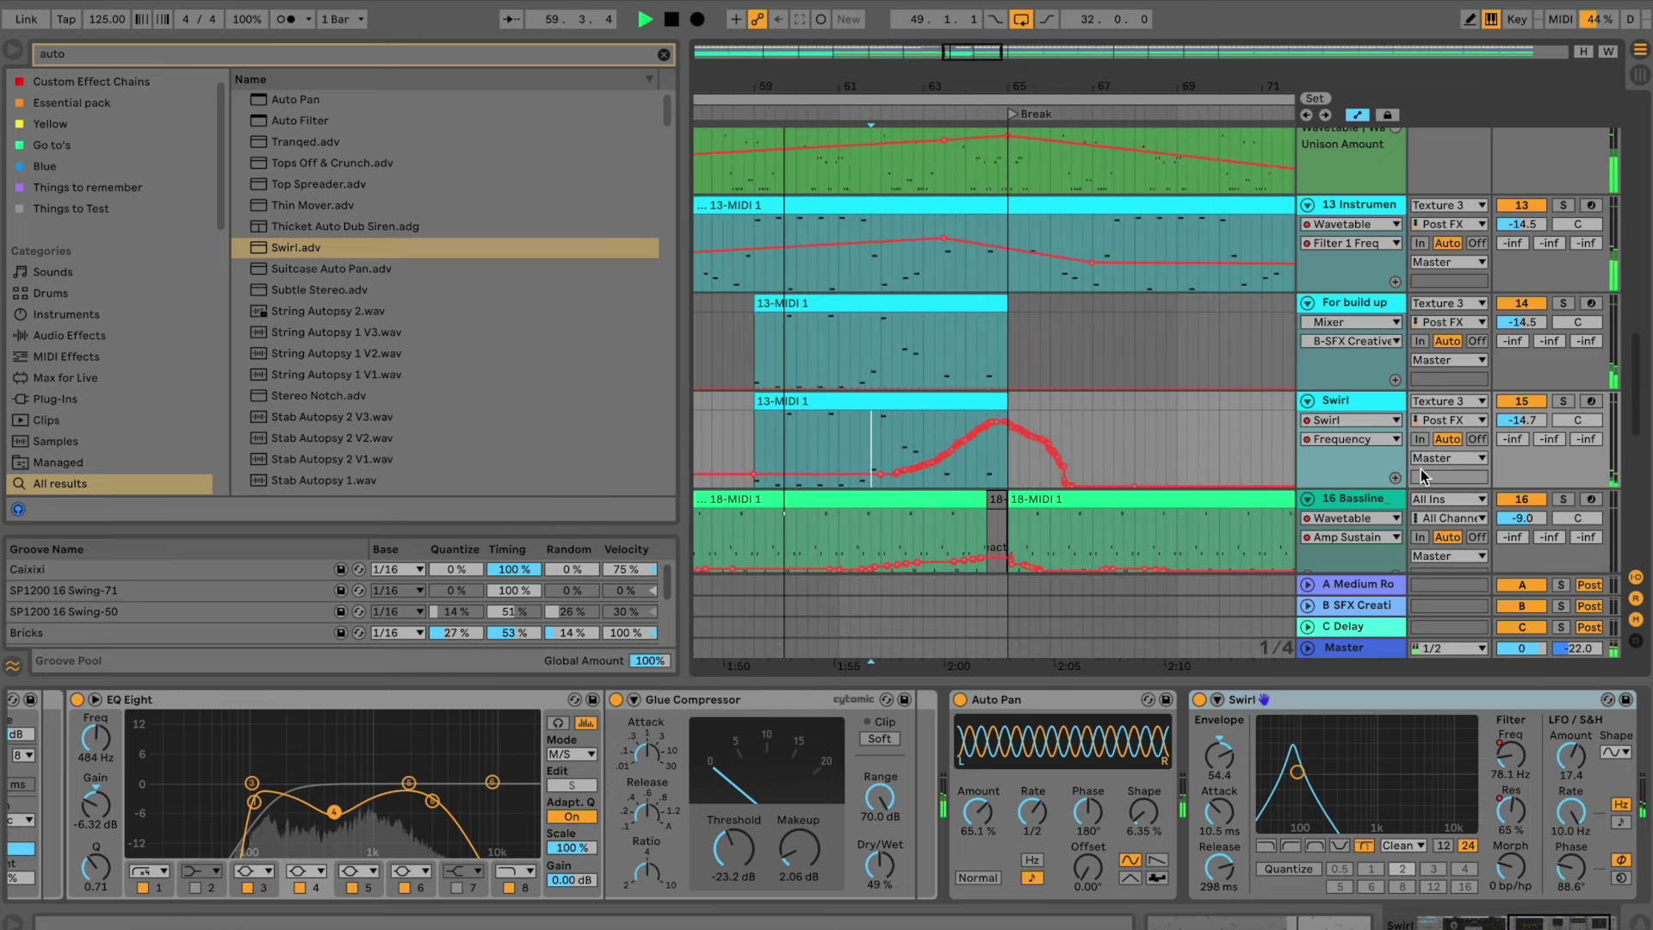
pyautogui.click(1394, 480)
pyautogui.moveTo(813, 515); pyautogui.dragTo(881, 534)
pyautogui.click(973, 524)
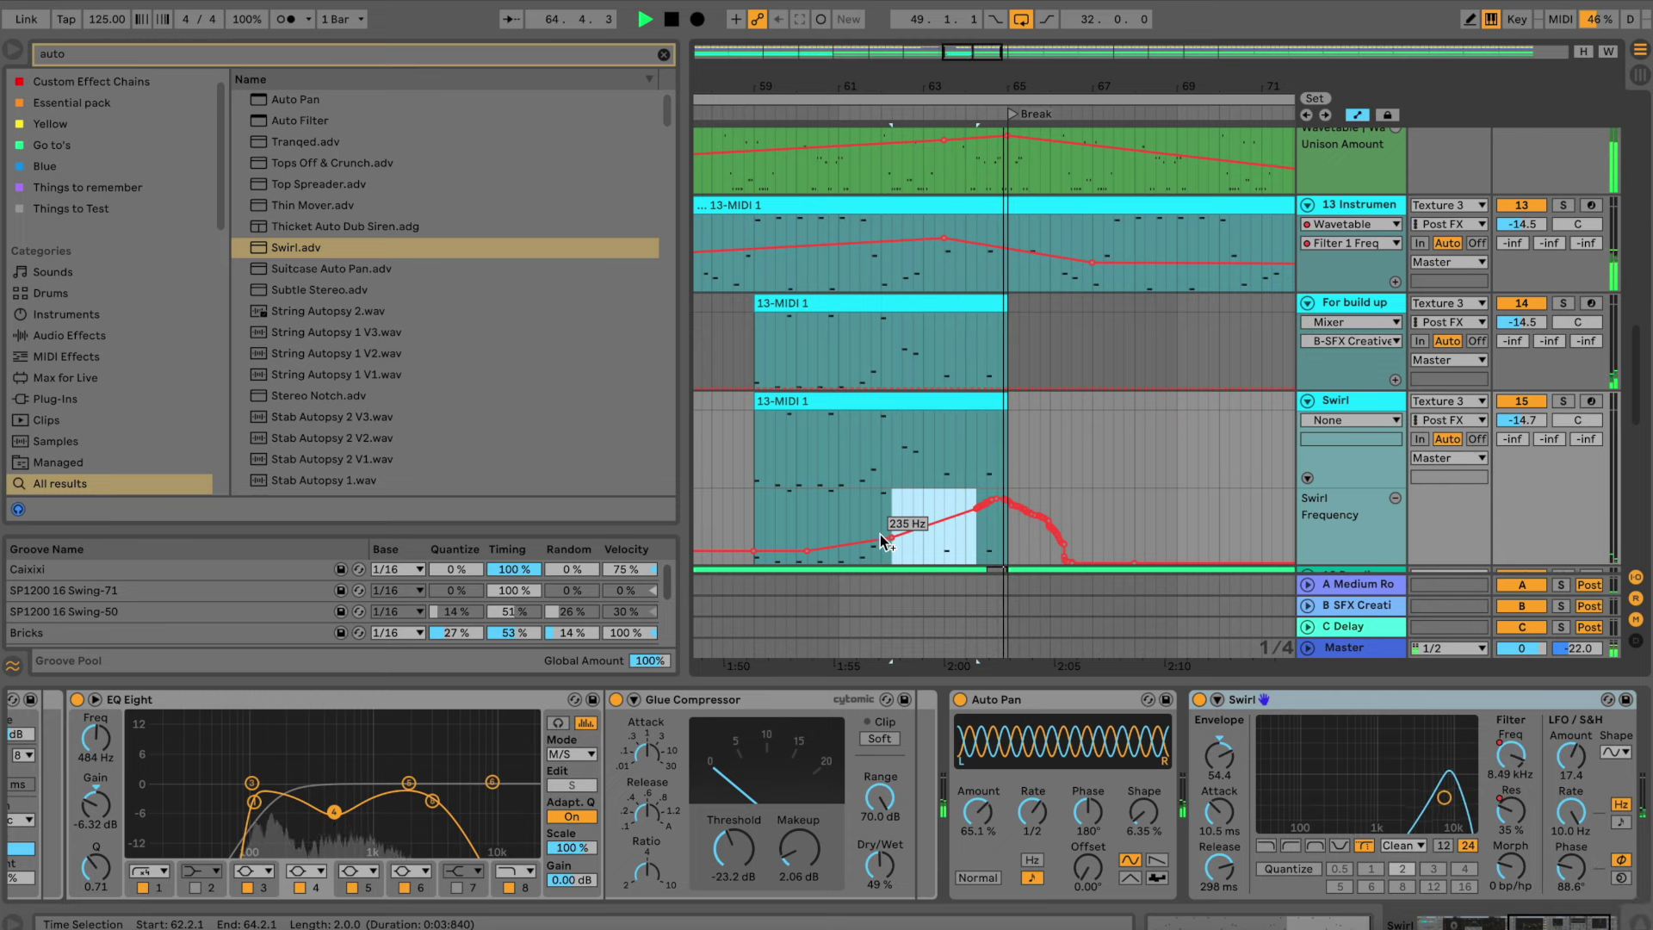
# Play with the Swirl track soloed, adjust the ramp's lower breakpoint to about 192 Hz, and also solo "For build up"
pyautogui.click(736, 113)
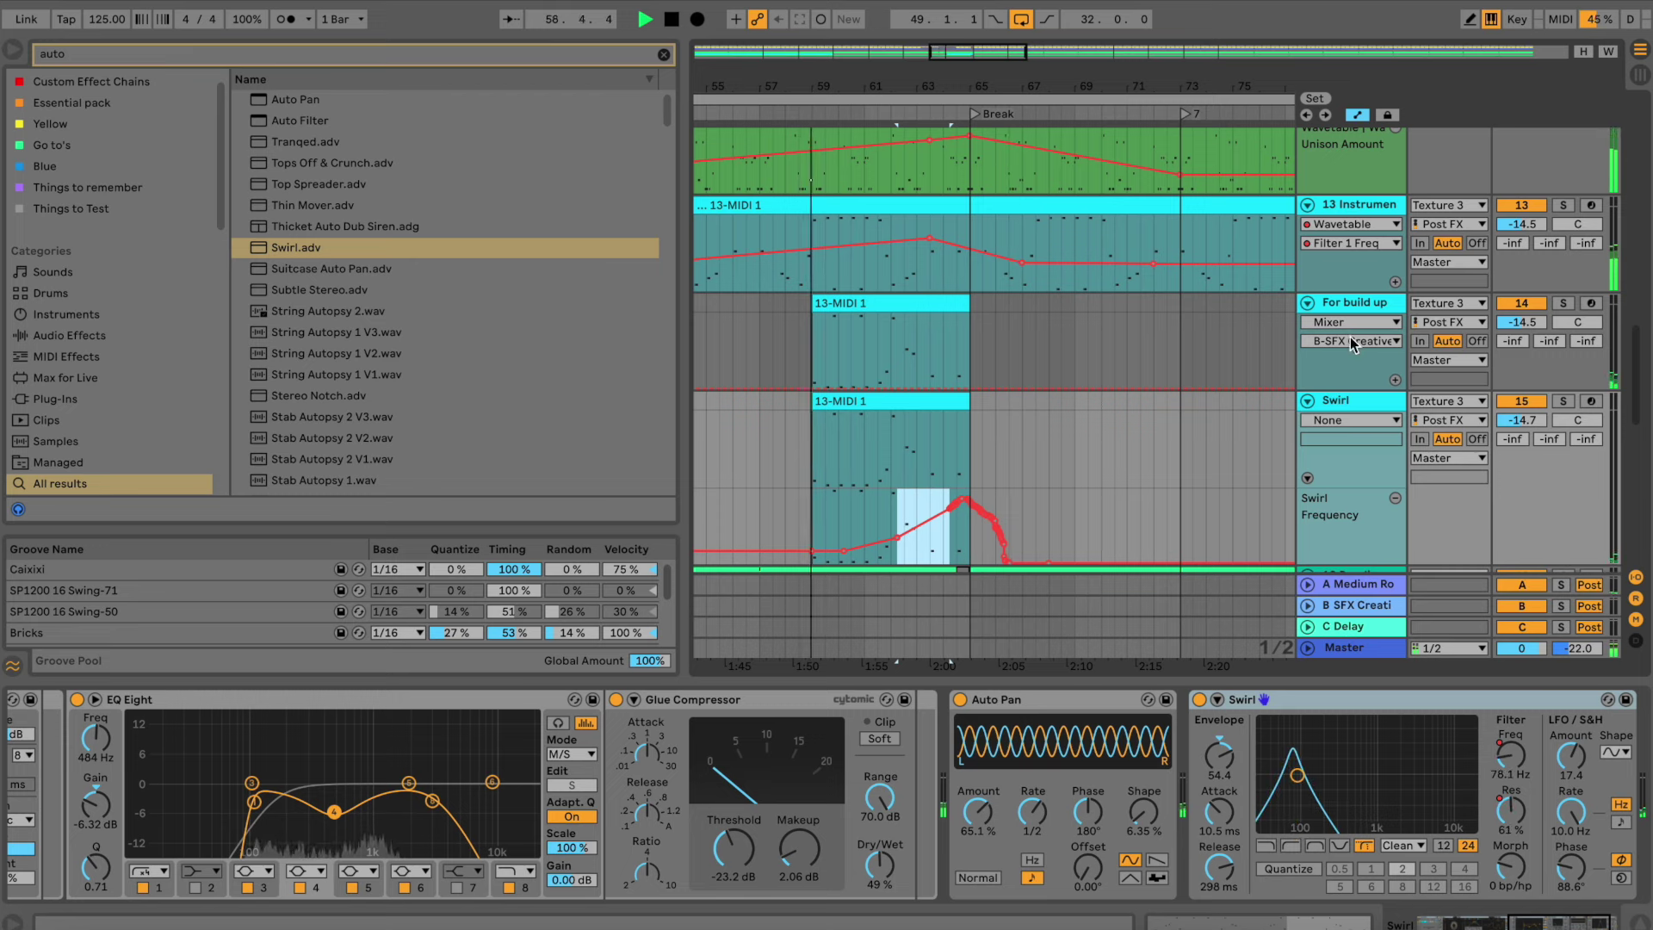
pyautogui.click(1562, 401)
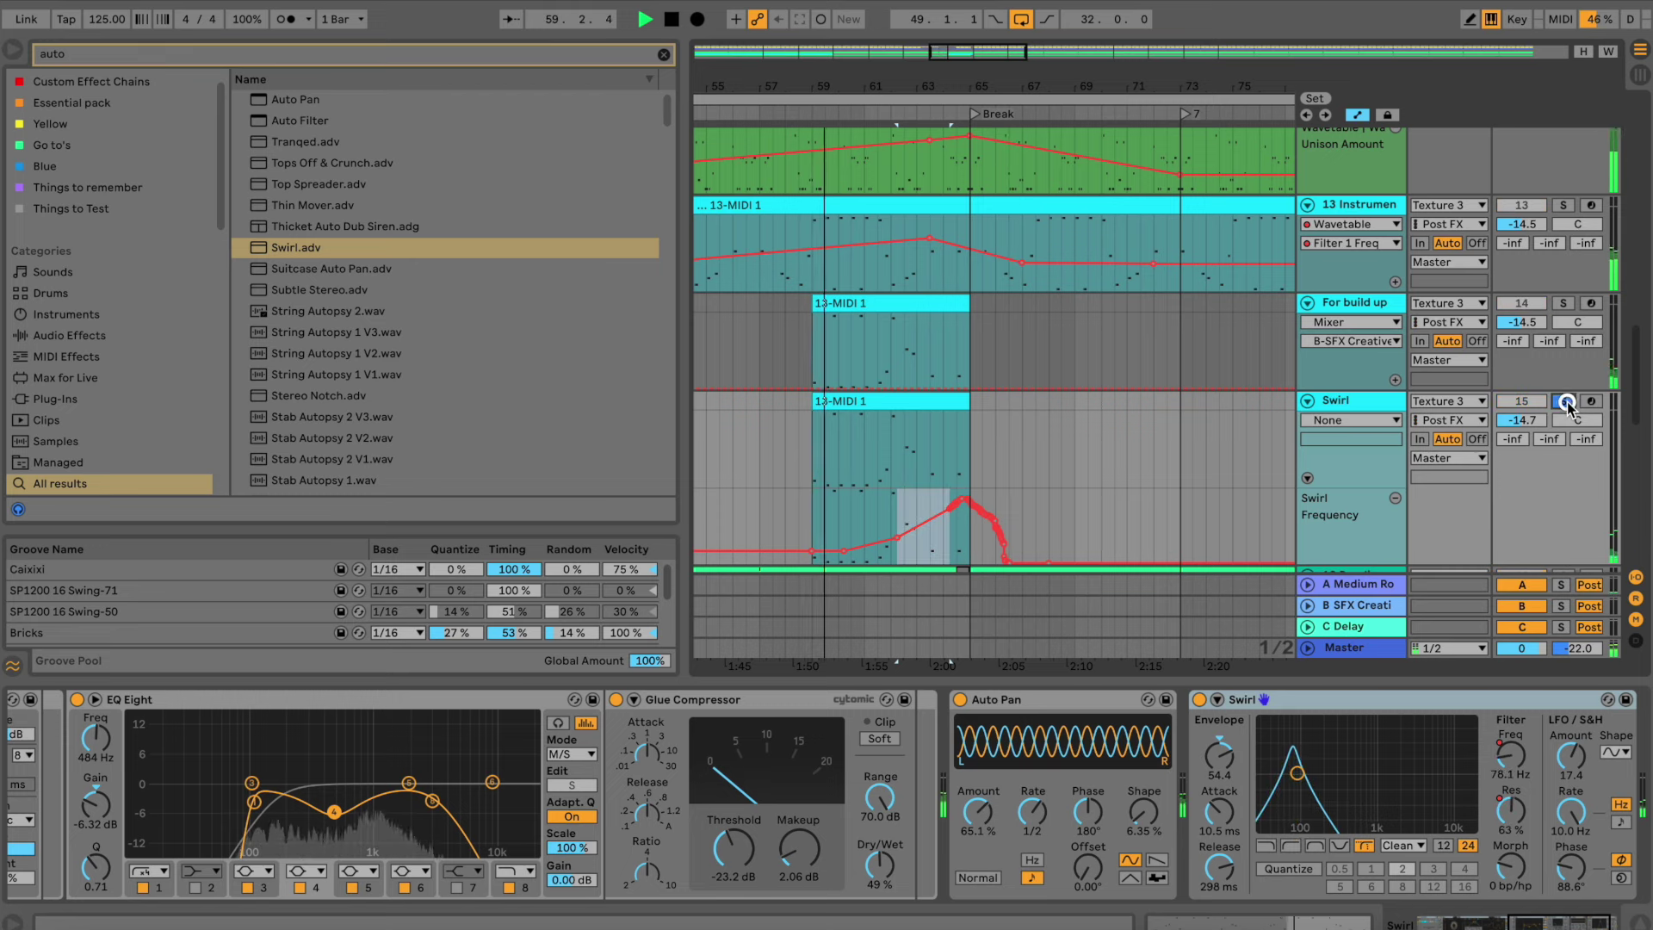
pyautogui.click(890, 542)
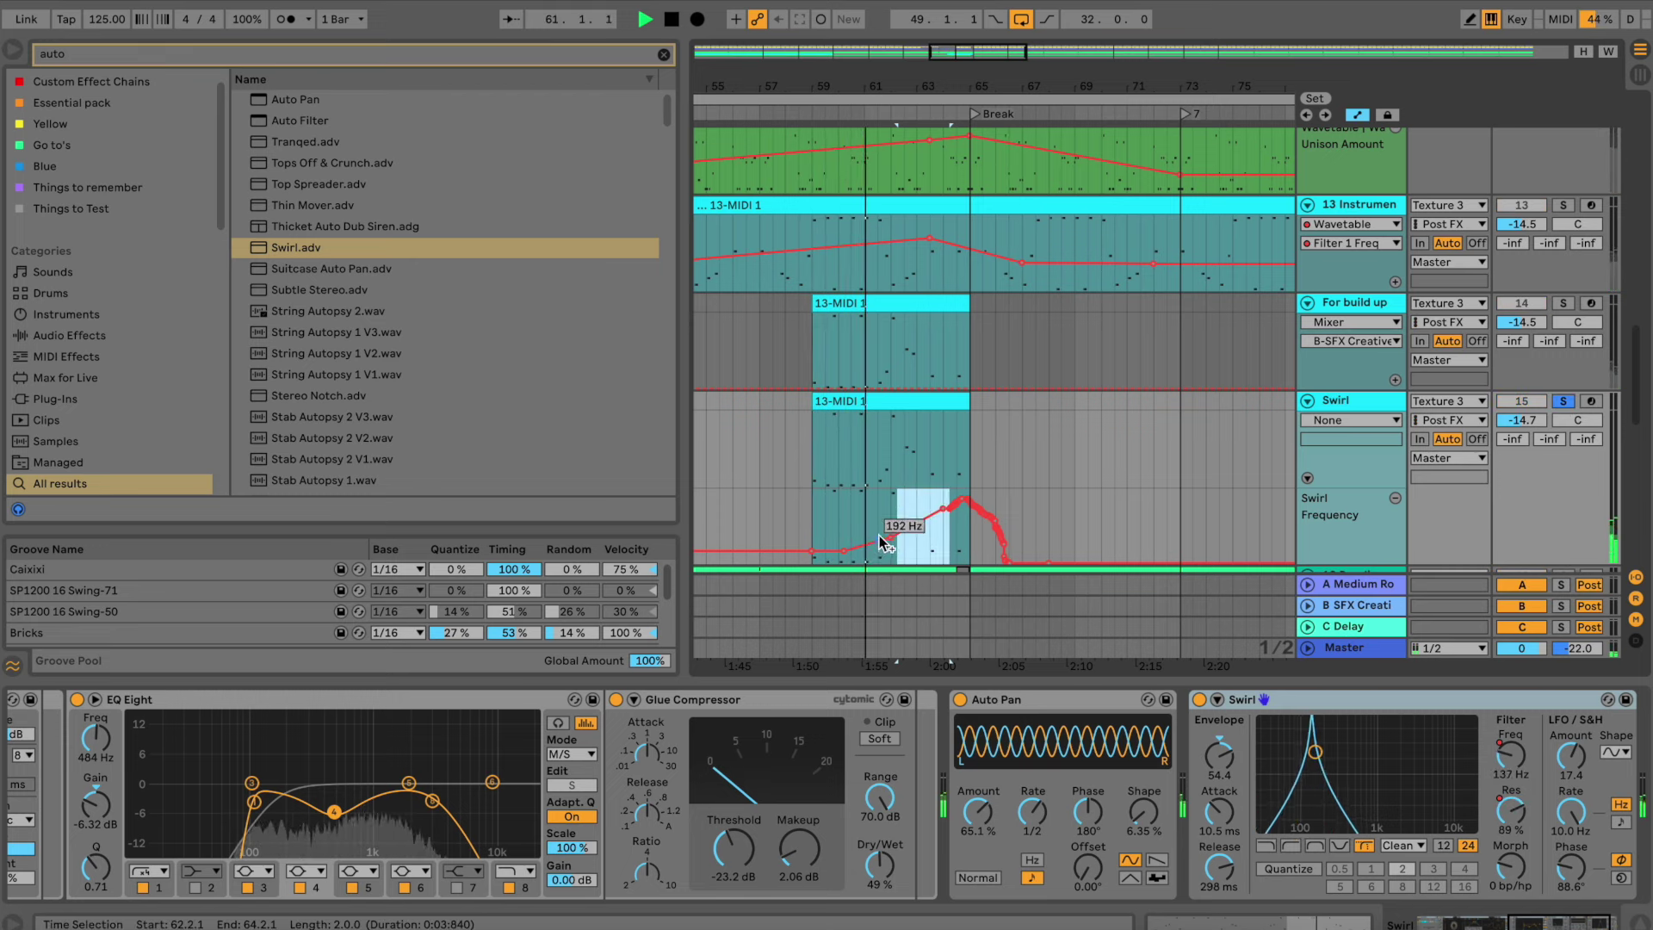
pyautogui.click(1562, 304)
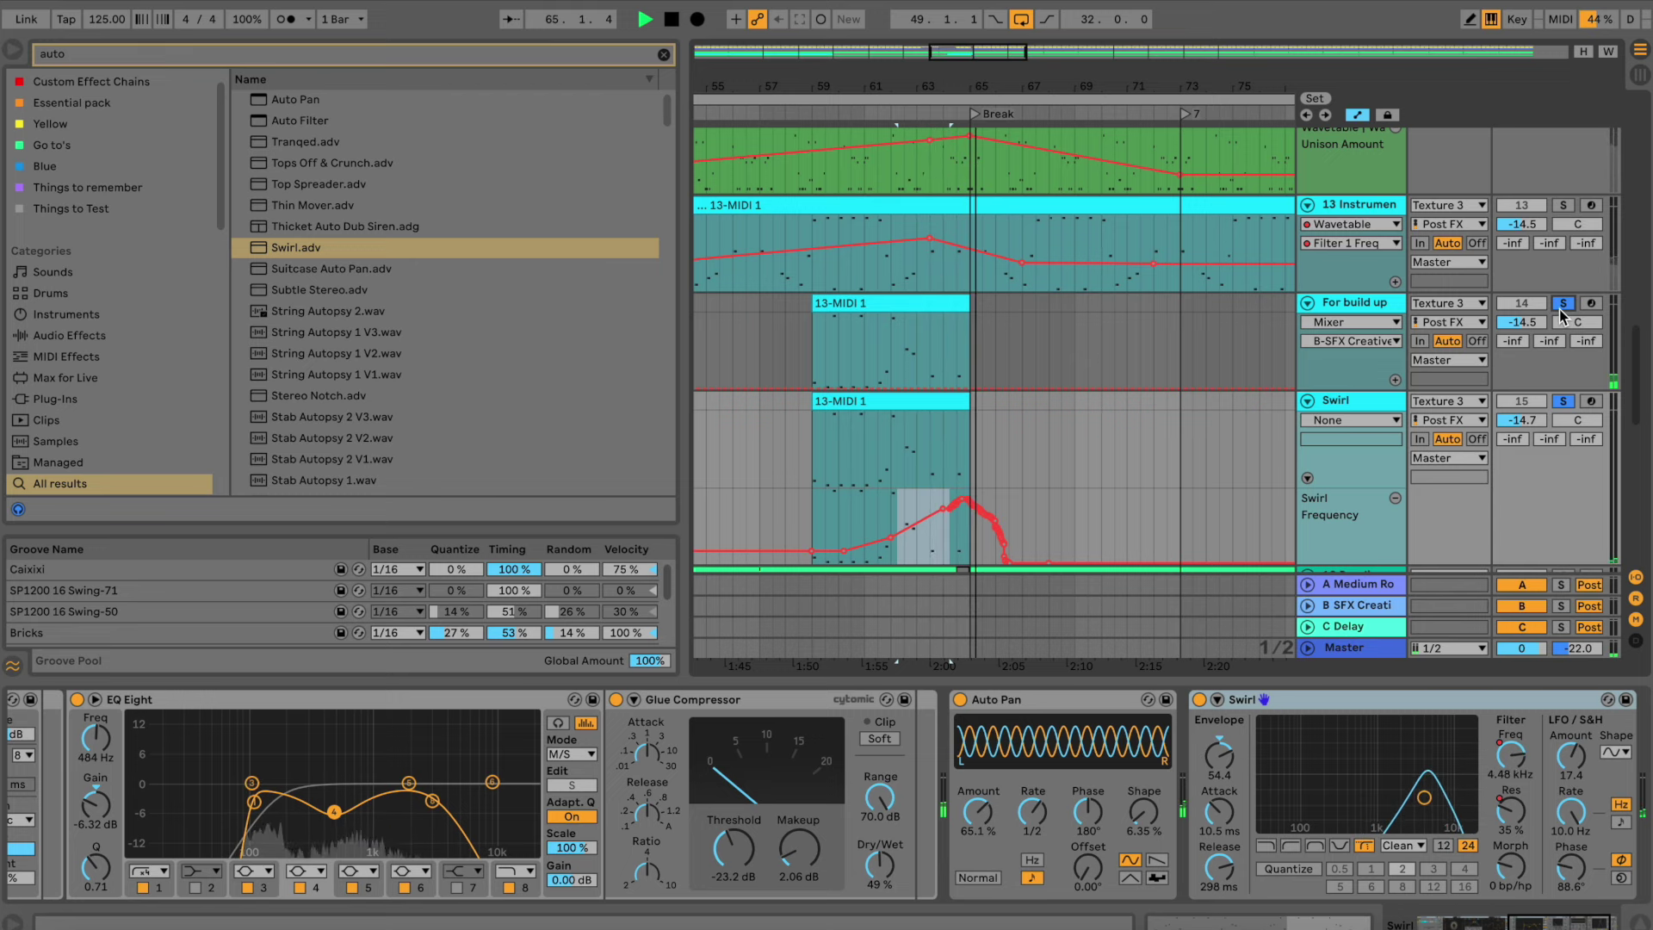
pyautogui.press('space')
# Show Swirl's Resonance automation, re-enable automation, and shift the curve from 59.1.1 to 63.3.1 later to align with the frequency peak
pyautogui.moveTo(1417, 796); pyautogui.dragTo(1416, 789)
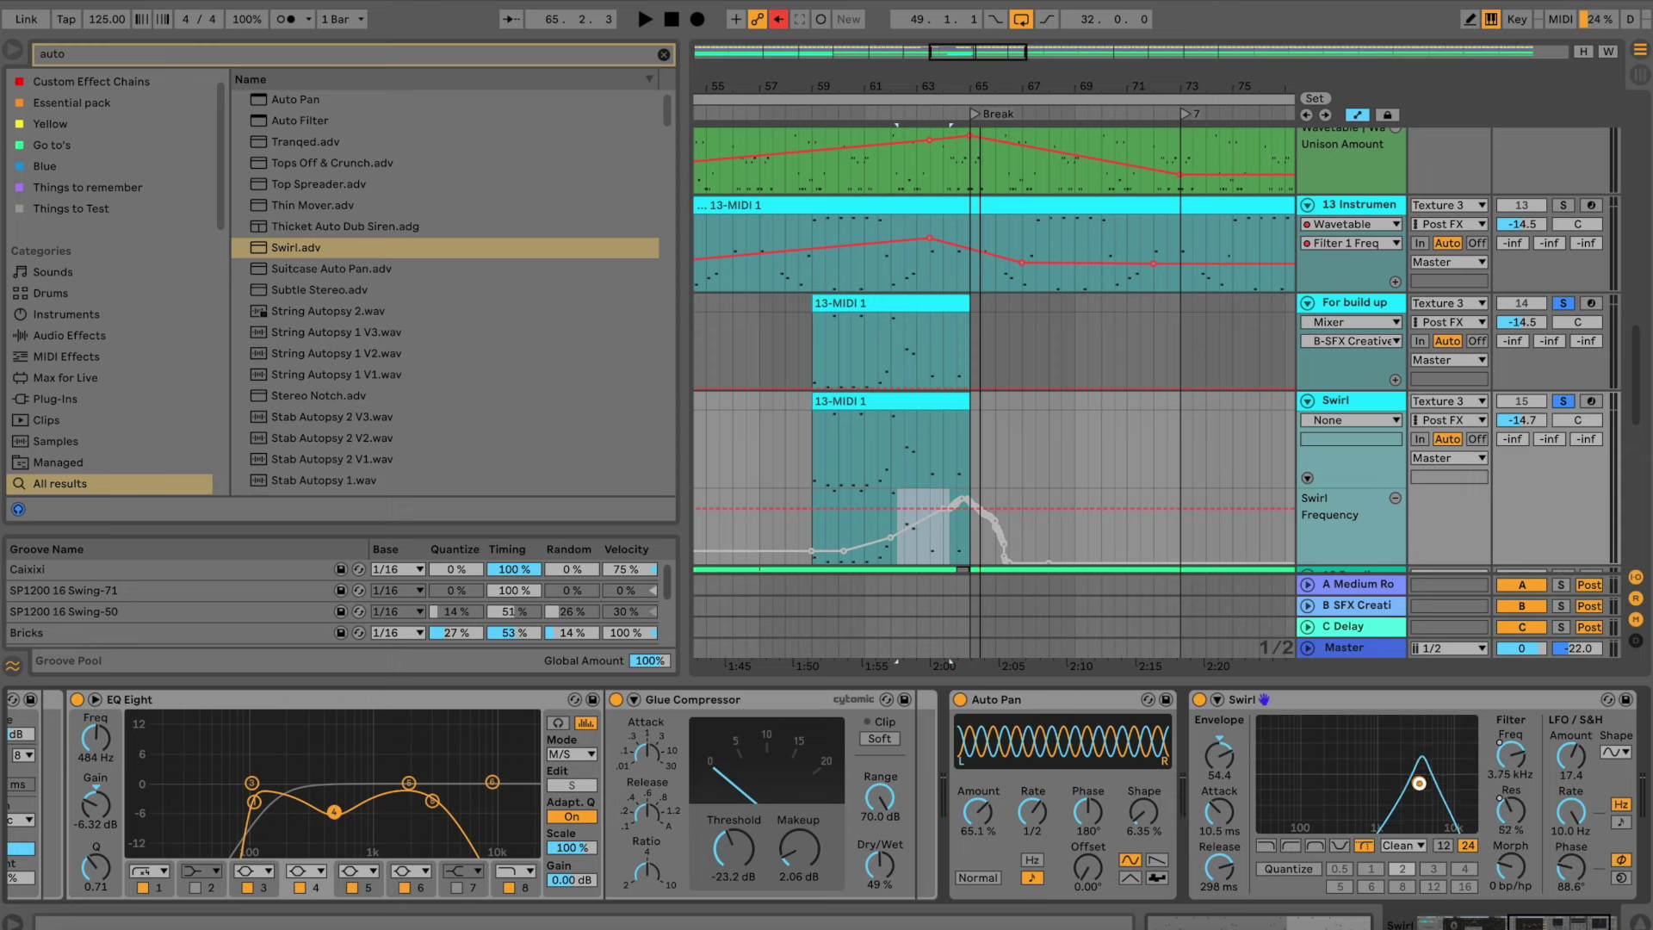
pyautogui.click(1521, 809)
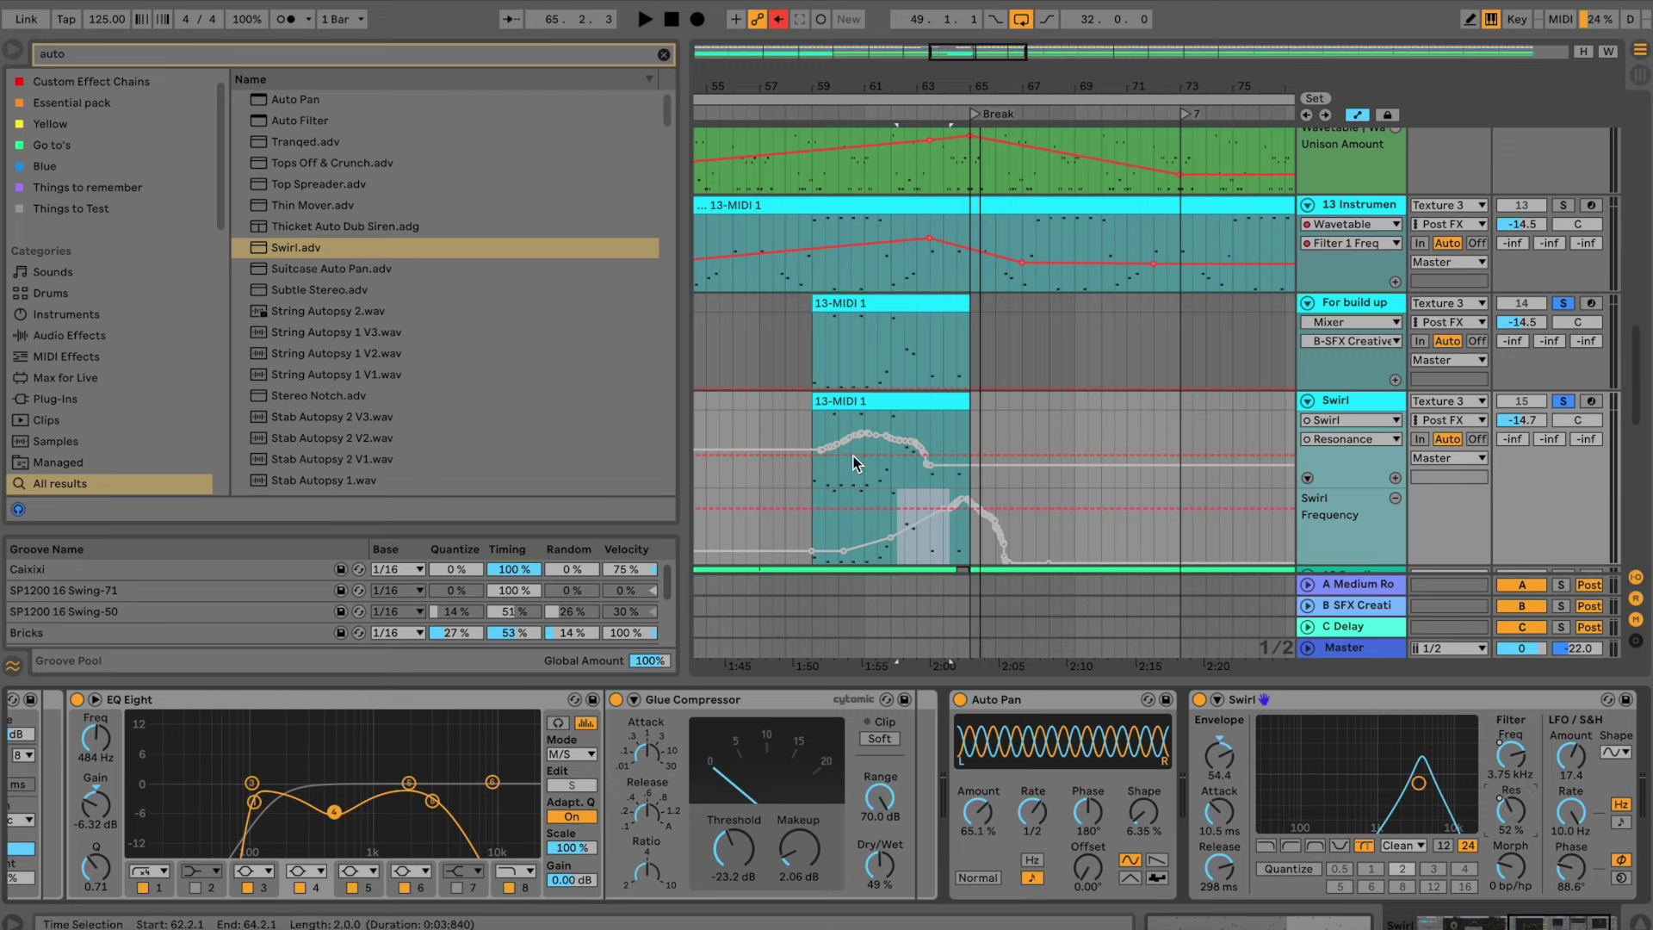
pyautogui.click(777, 21)
pyautogui.moveTo(820, 467); pyautogui.dragTo(962, 450)
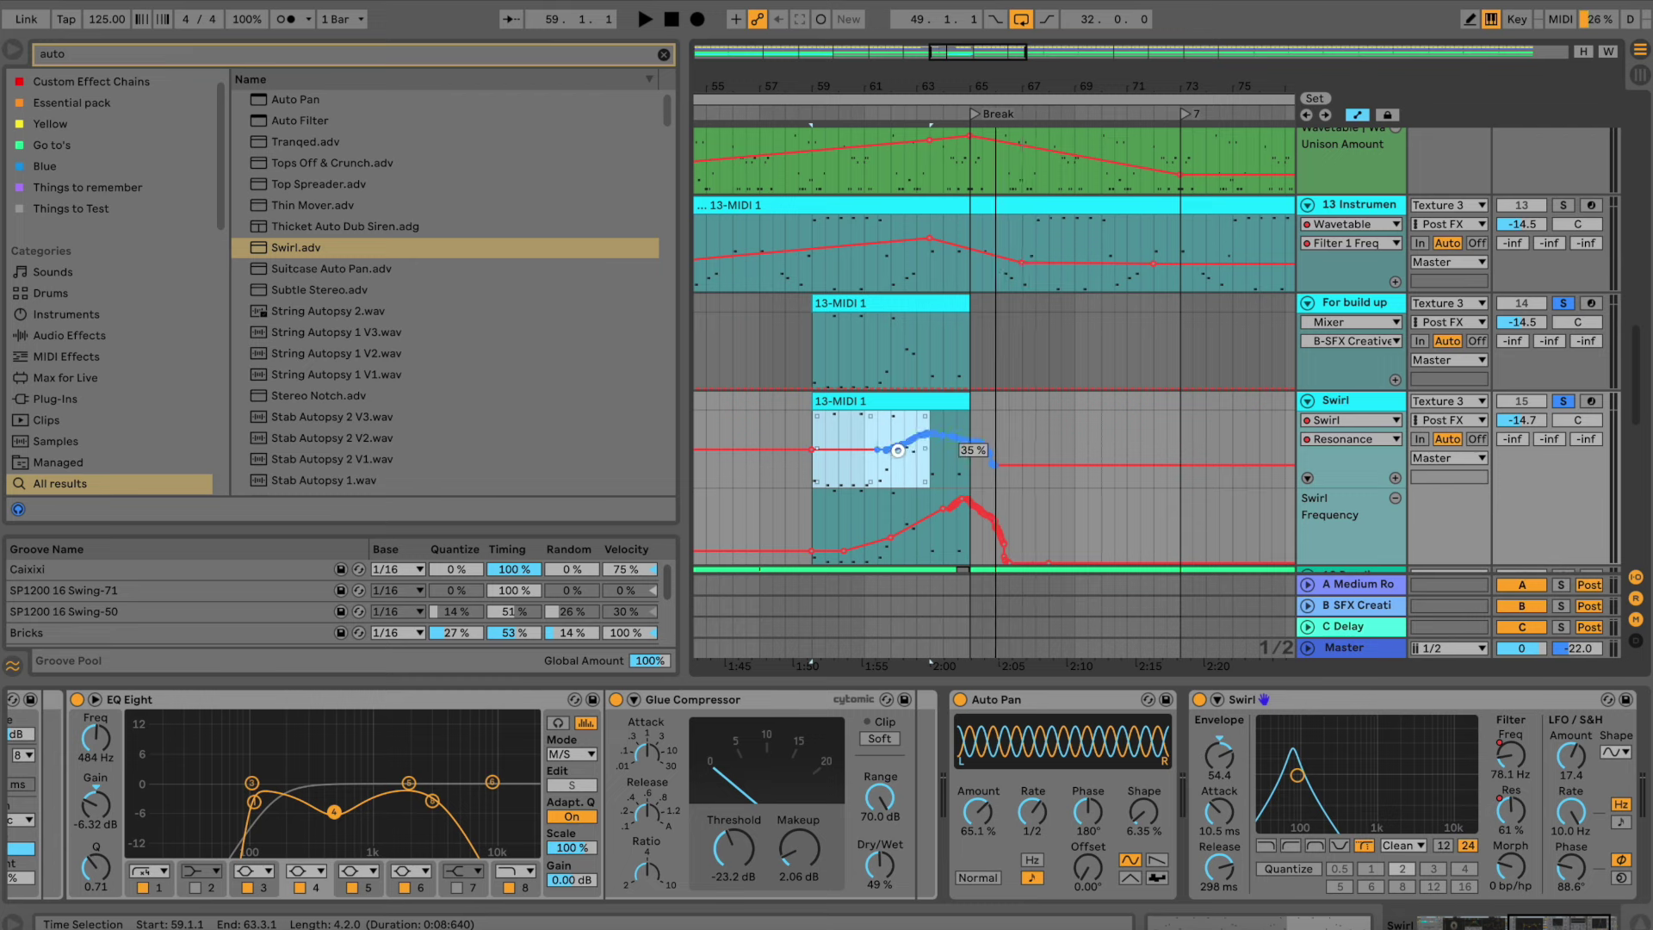
pyautogui.click(840, 443)
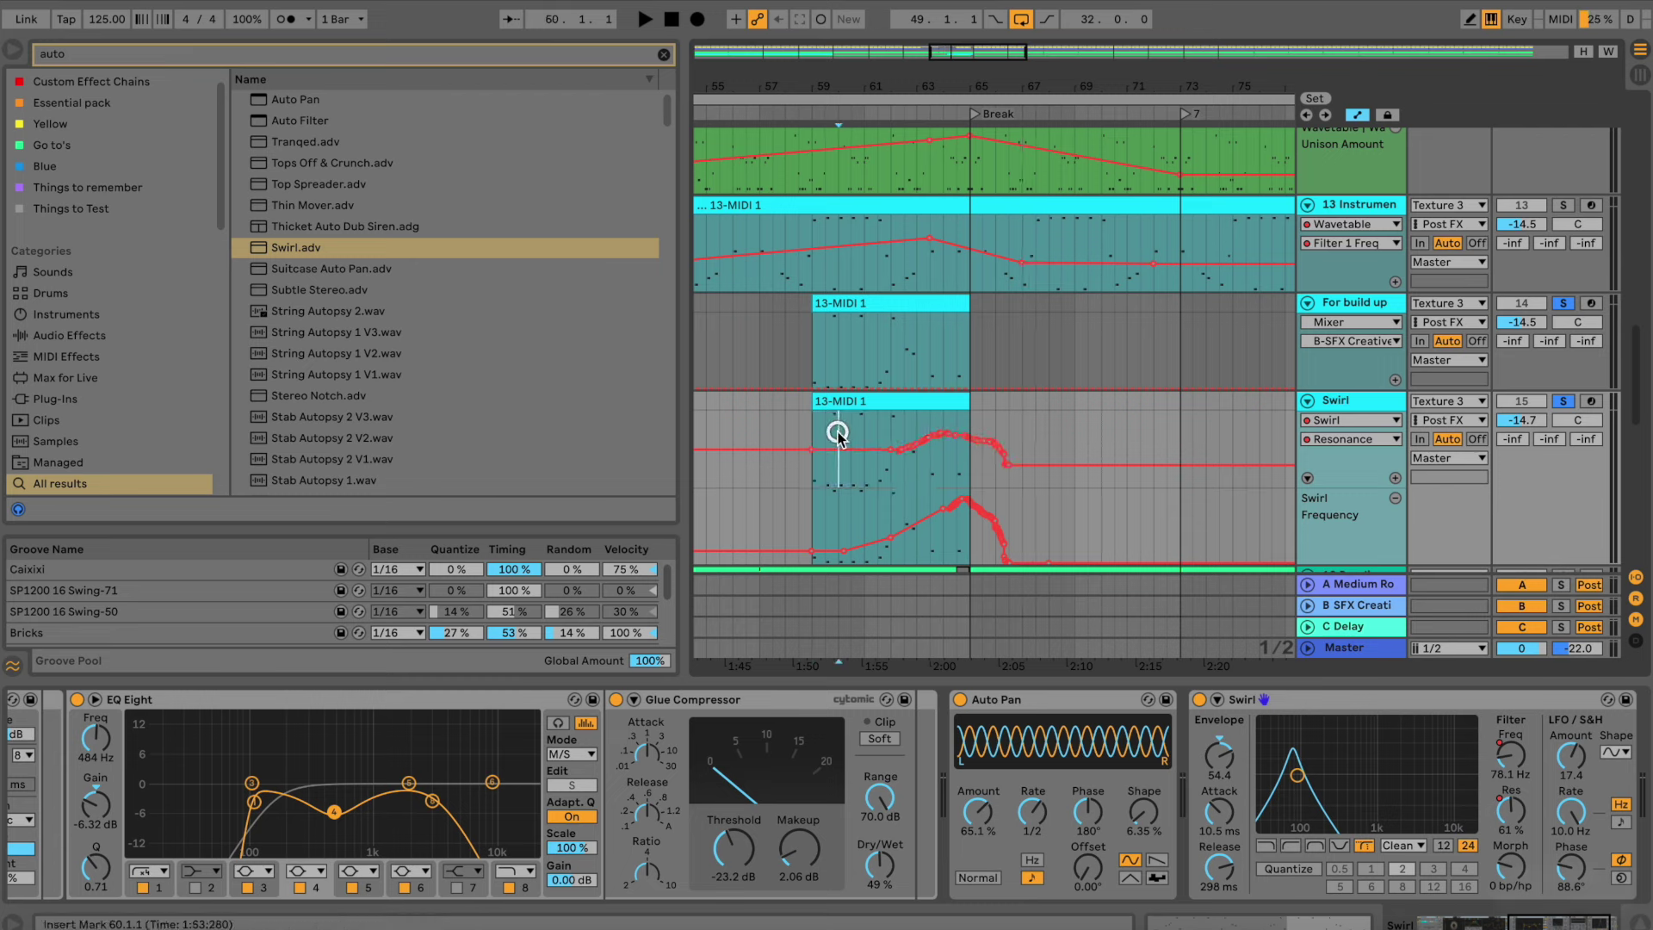
# Set the Swirl track's send to A-Medium Room to -16.2 dB and play the build-up unsoloed from about bar 57
pyautogui.press('space')
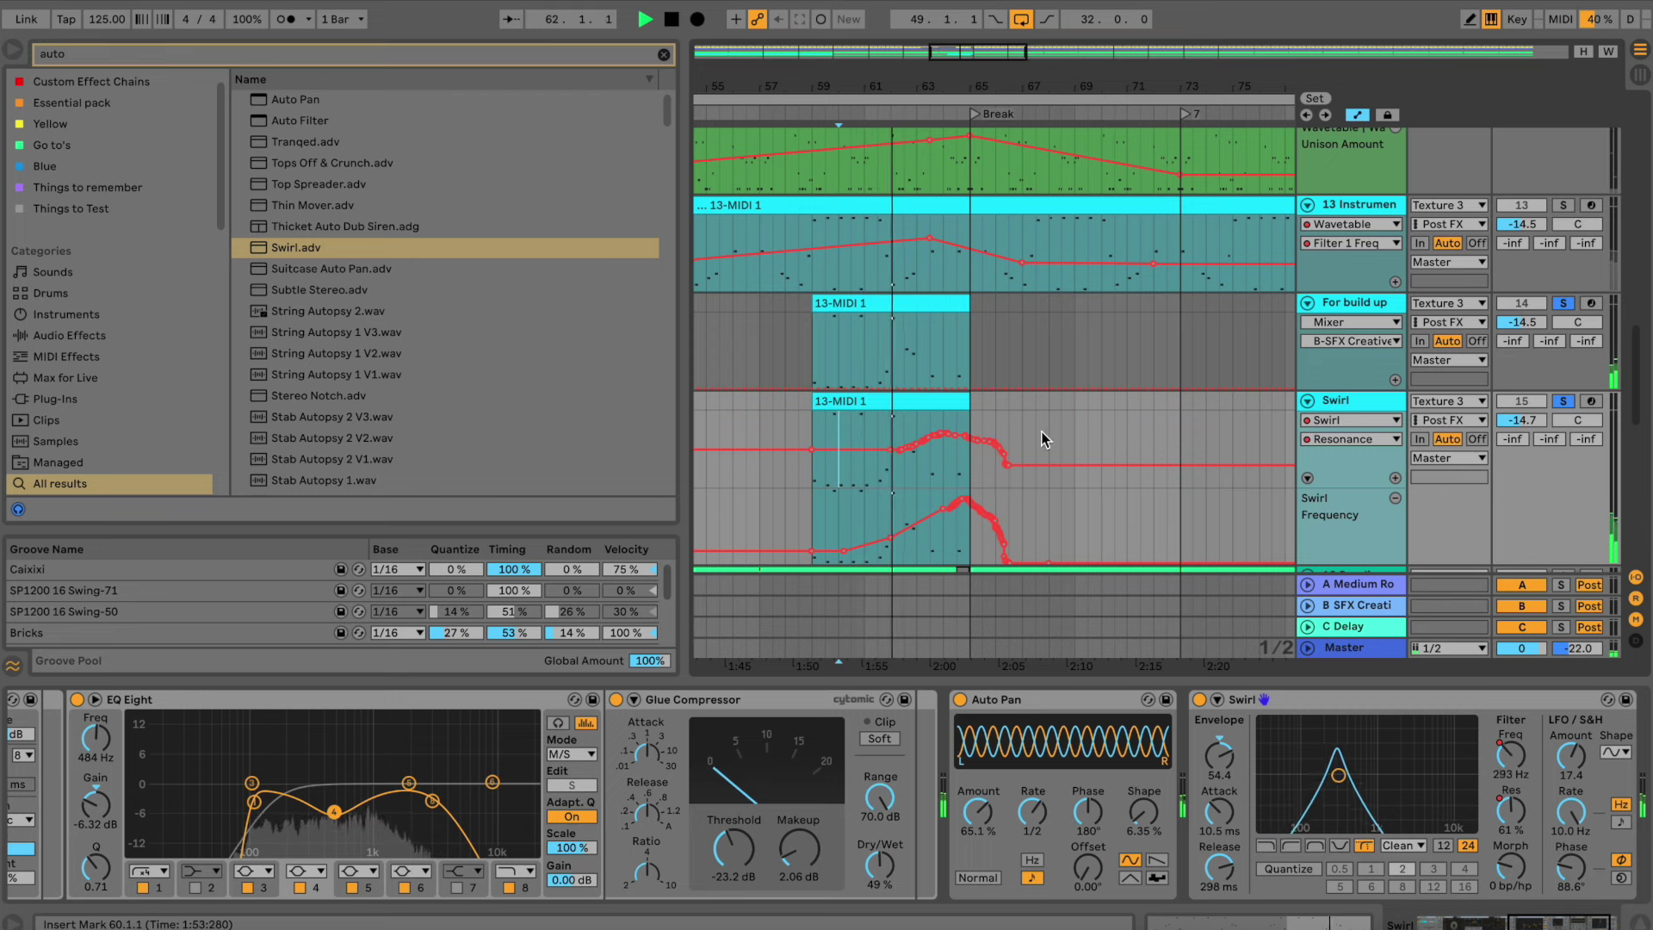
pyautogui.moveTo(1513, 440); pyautogui.dragTo(1509, 443)
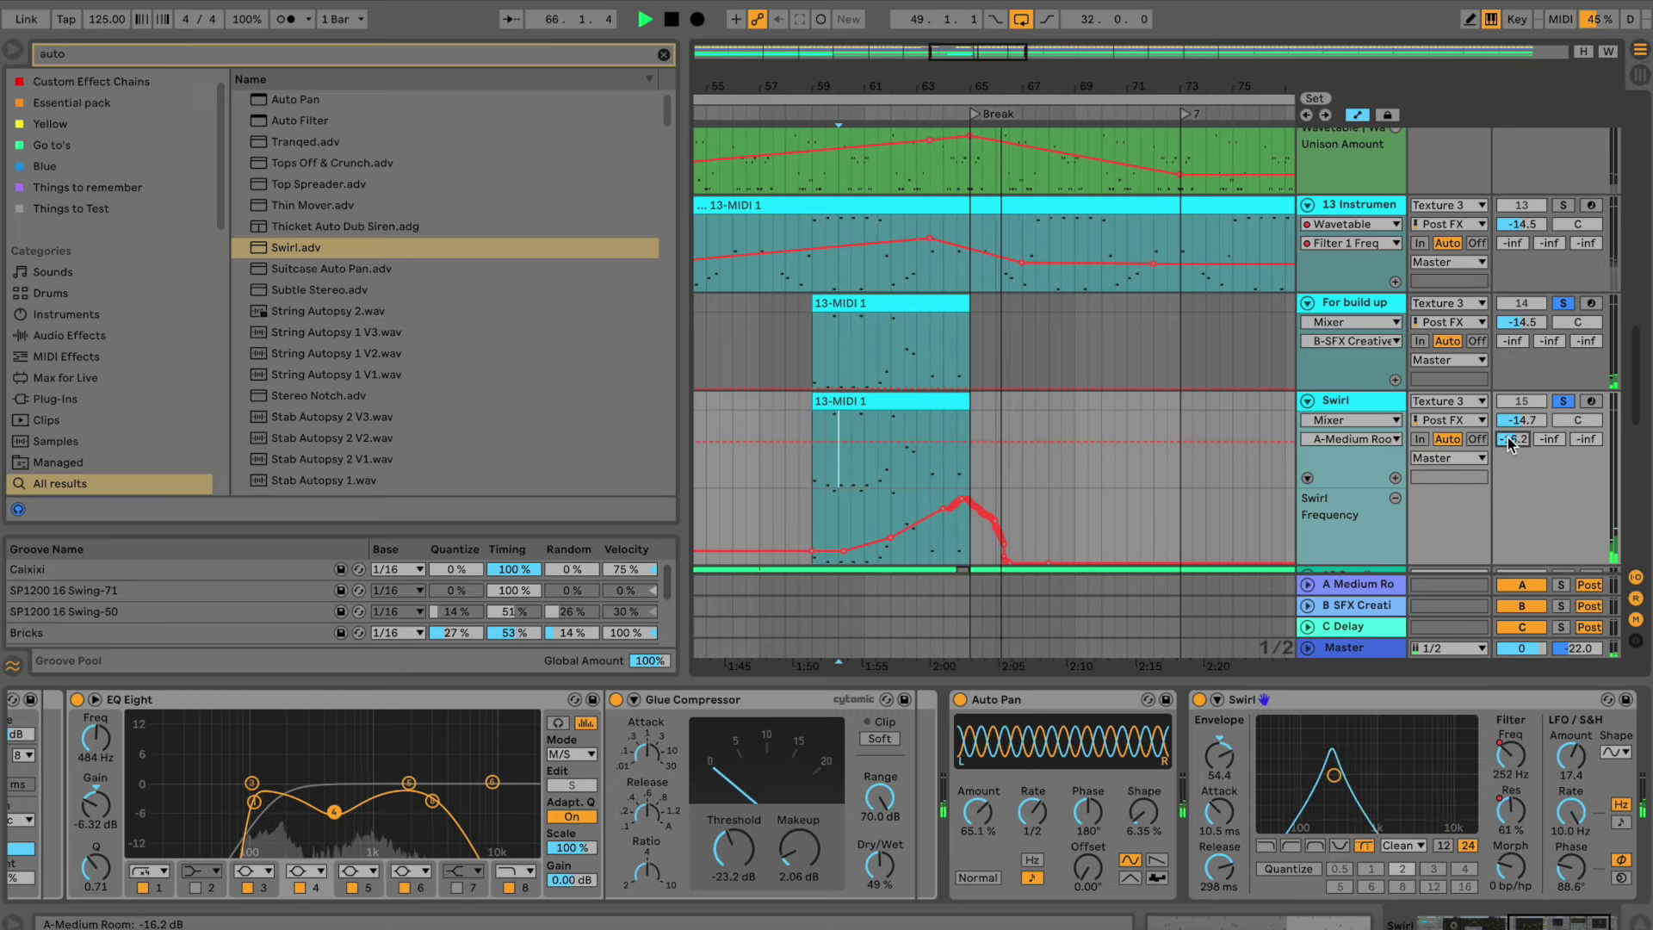
pyautogui.press('space')
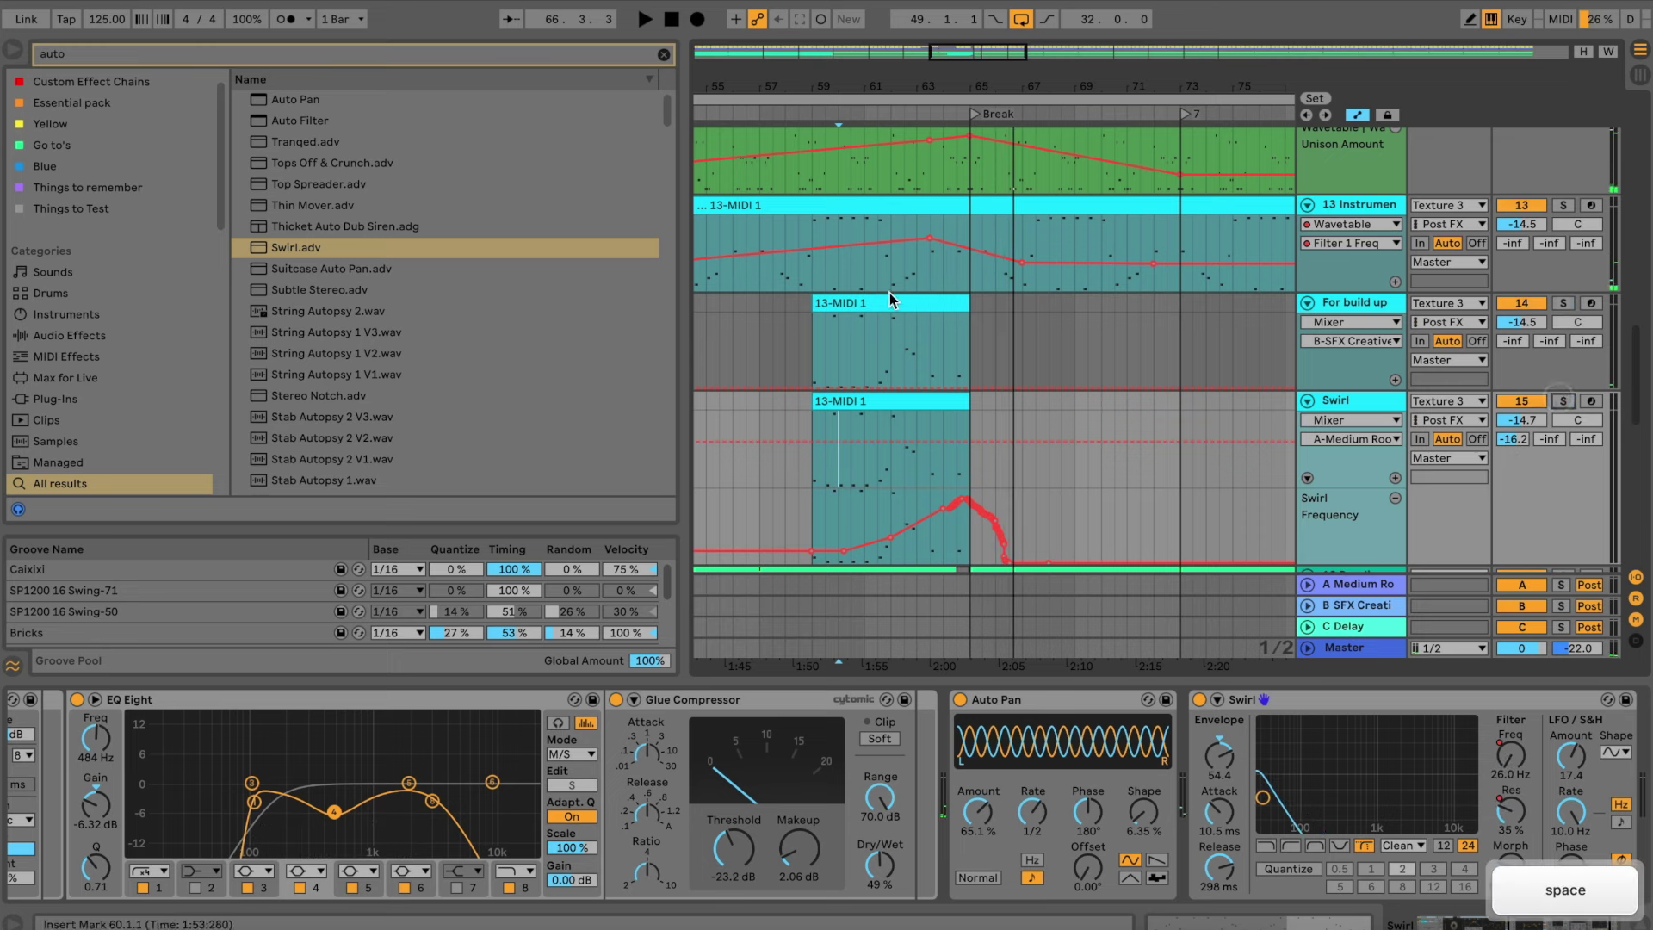
pyautogui.click(746, 117)
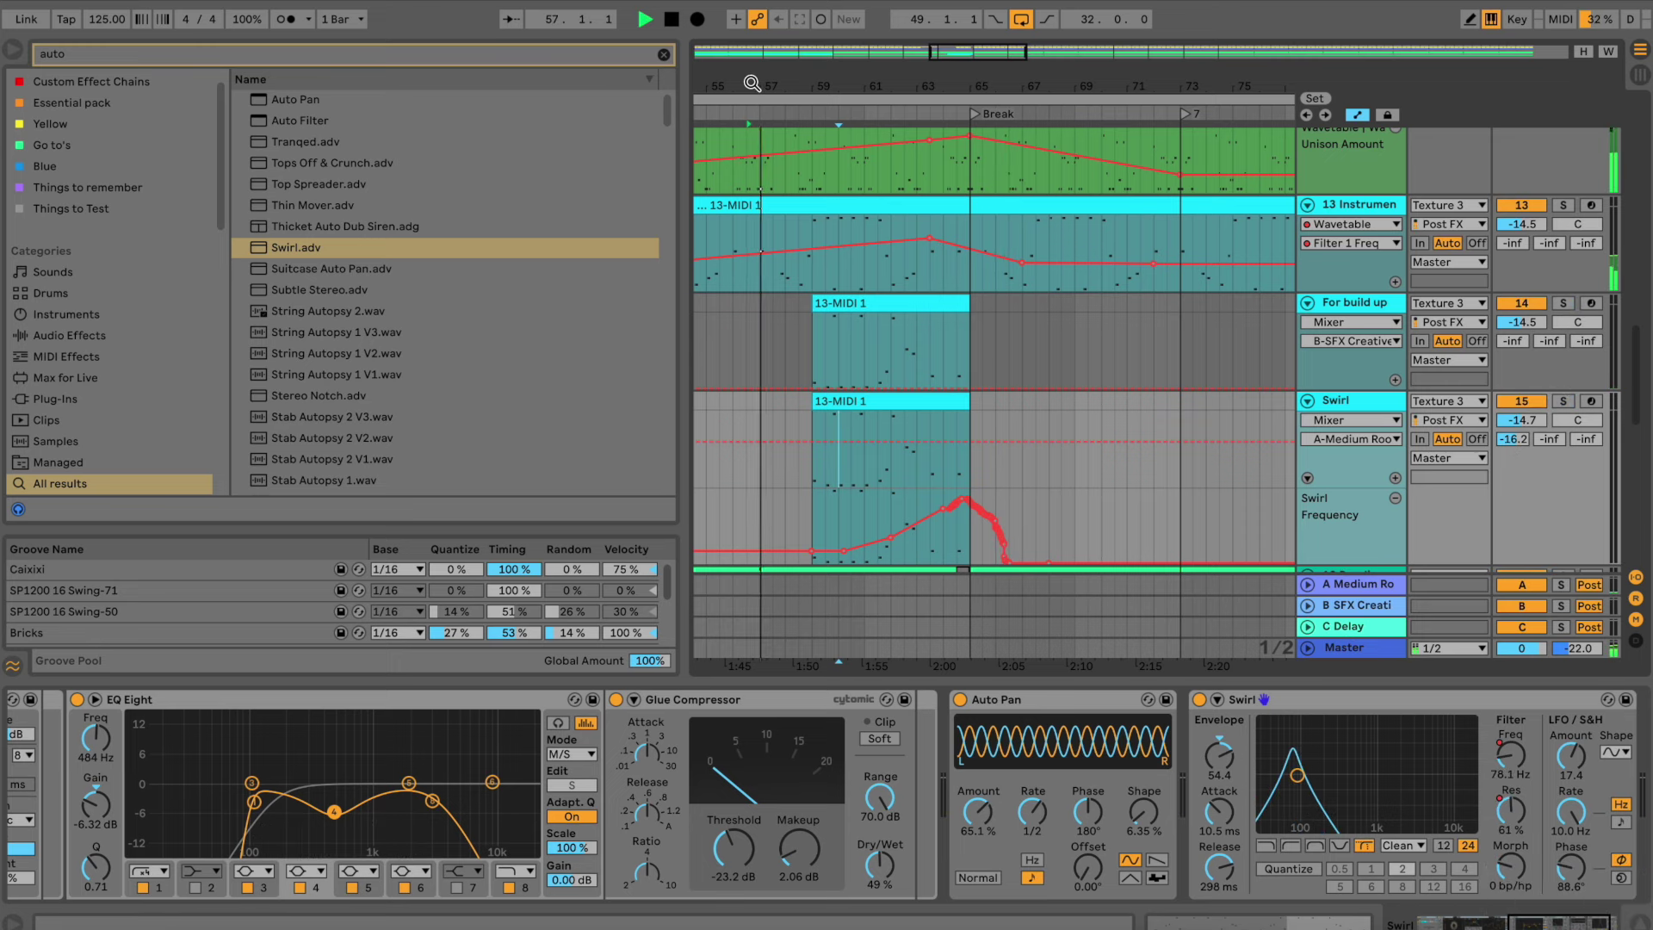
pyautogui.click(752, 84)
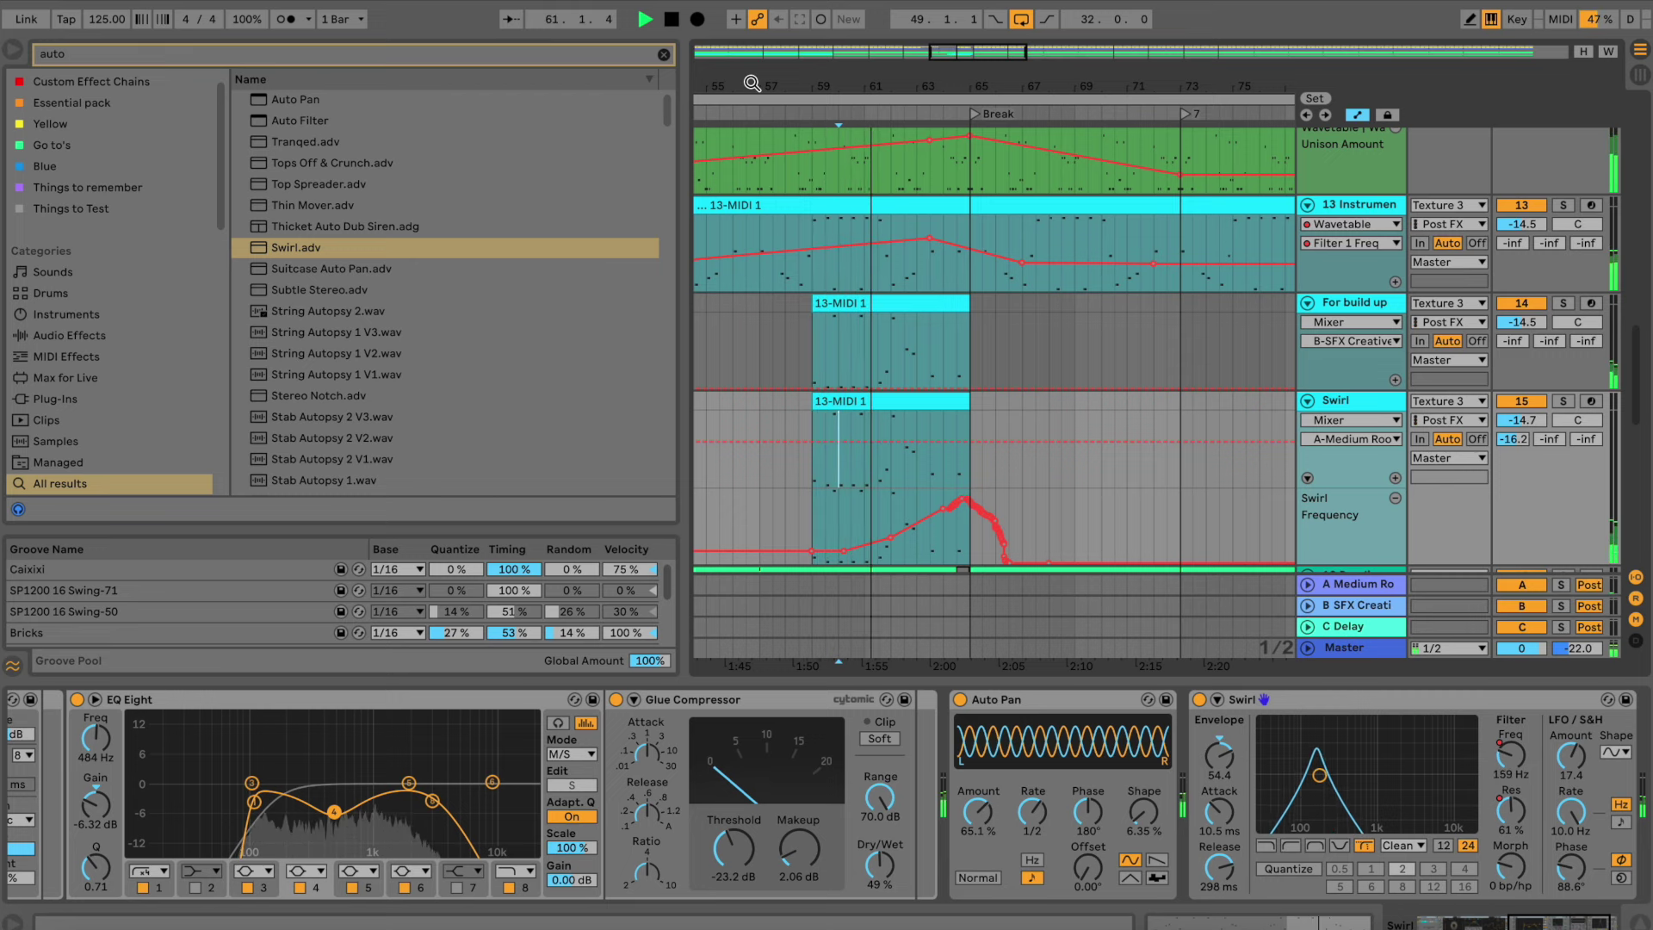
# Move the Auto Pan device behind Swirl in the Swirl track's chain and replay the build-up from about bar 62
pyautogui.click(1053, 697)
pyautogui.moveTo(1509, 715); pyautogui.dragTo(1614, 747)
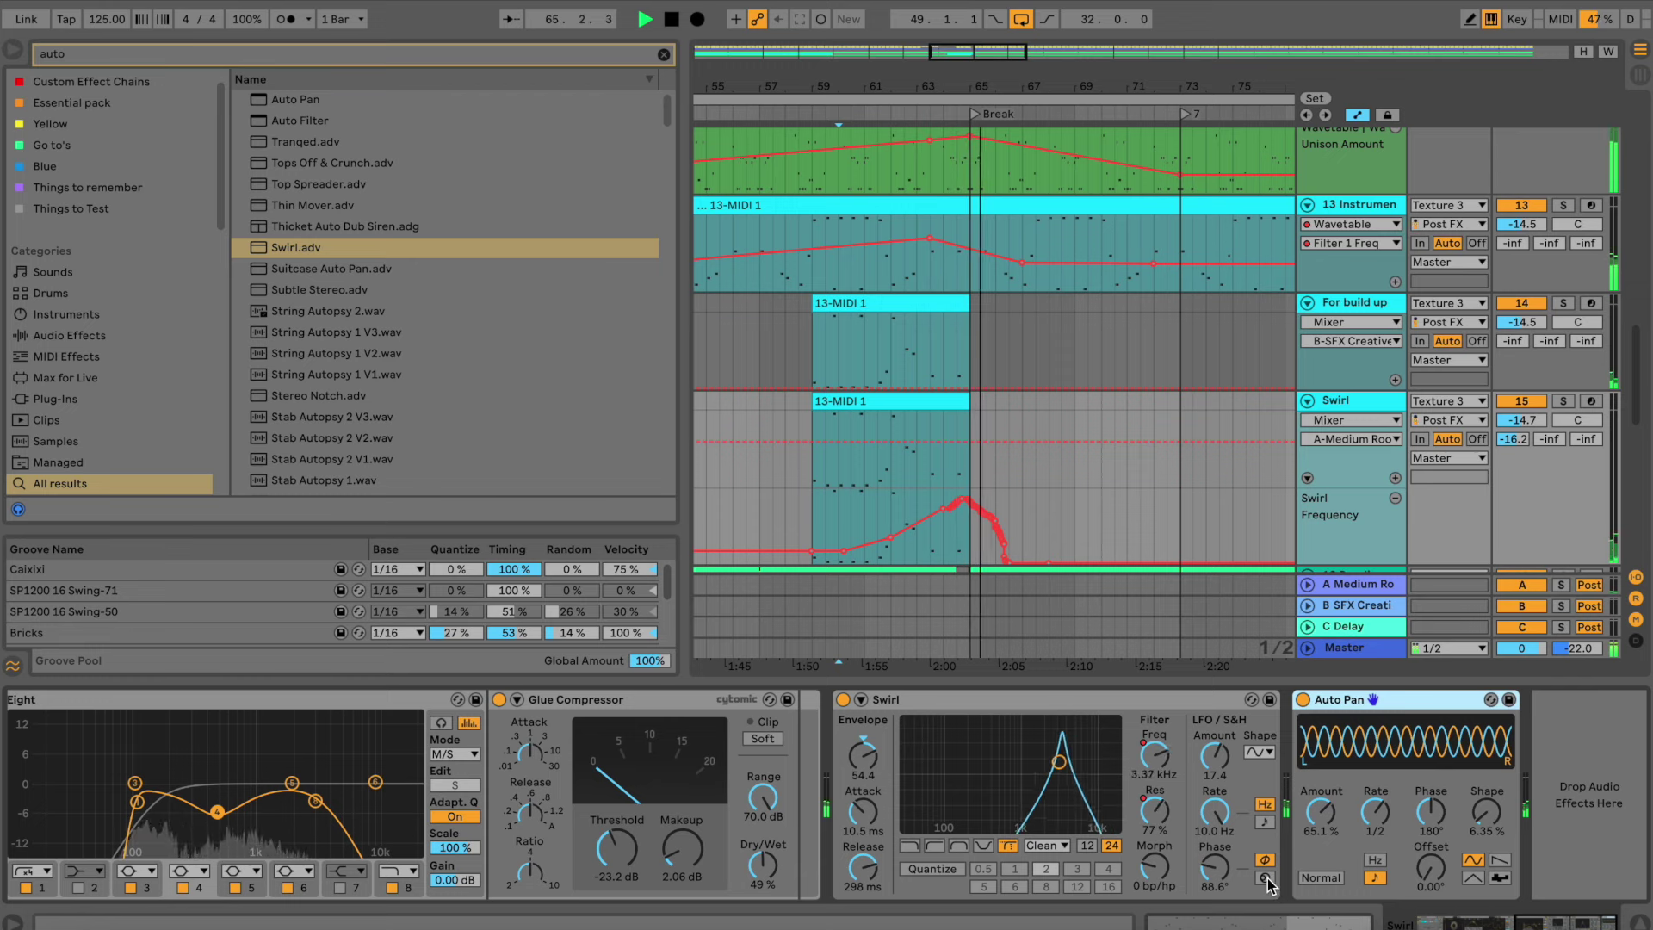
pyautogui.click(891, 114)
# Raise the soloed Swirl track's volume to -13.9 dB and set Auto Pan's Amount to 69.8 %
pyautogui.click(1540, 421)
pyautogui.moveTo(1539, 421); pyautogui.dragTo(1541, 412)
pyautogui.click(1563, 402)
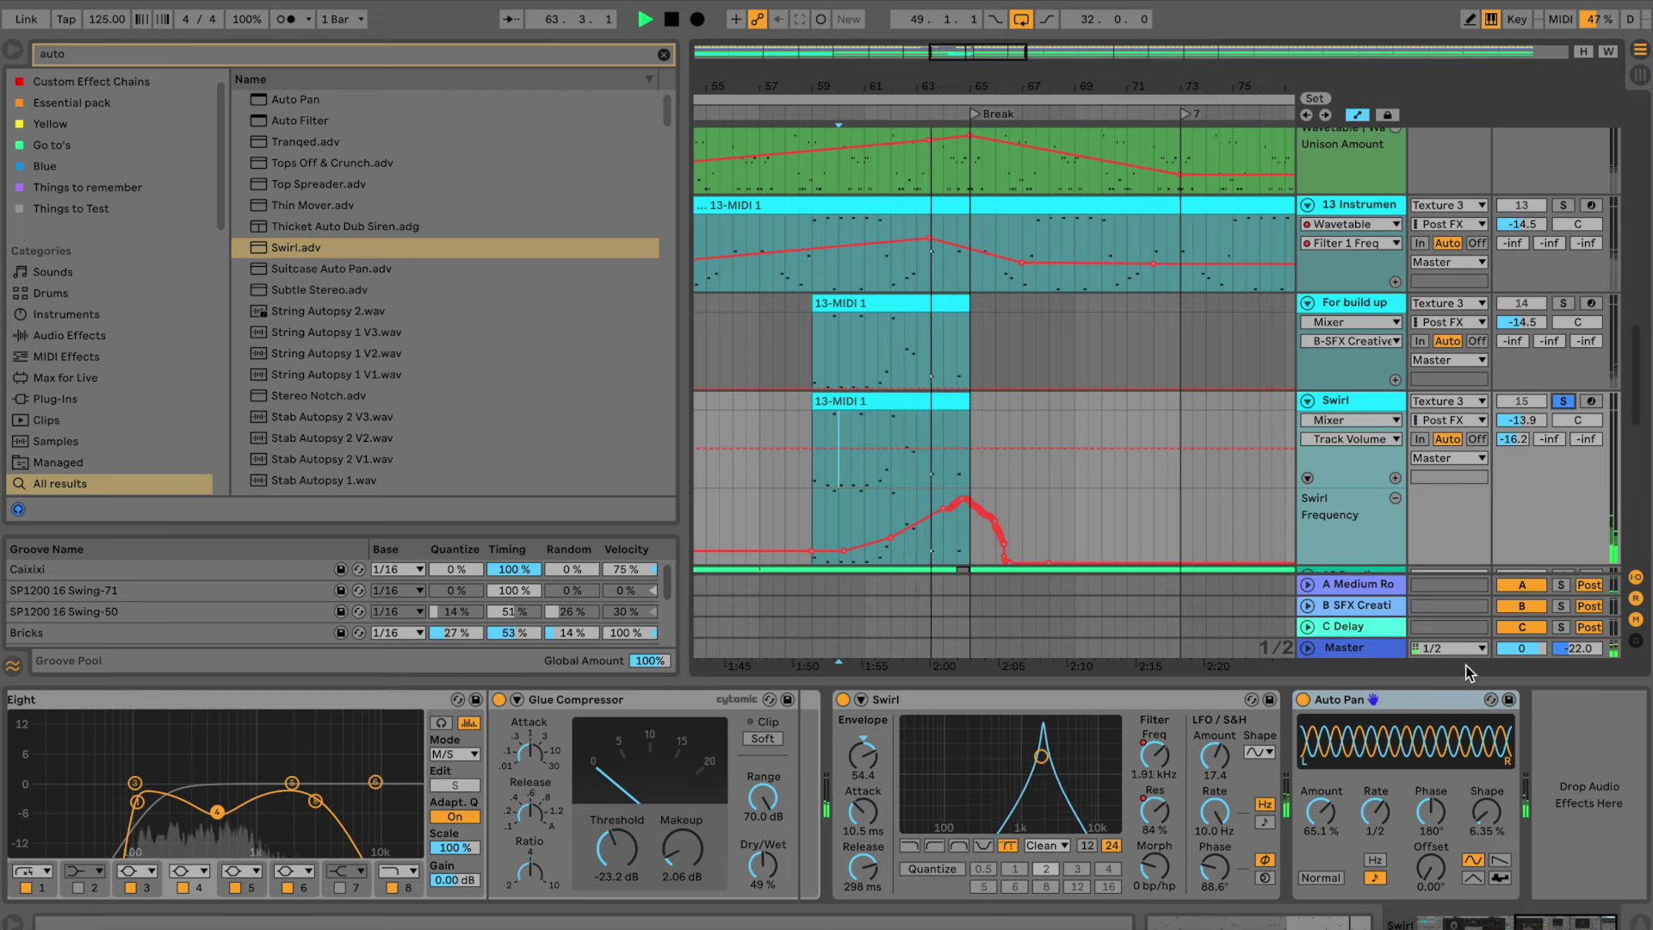
pyautogui.moveTo(1332, 816); pyautogui.dragTo(1332, 812)
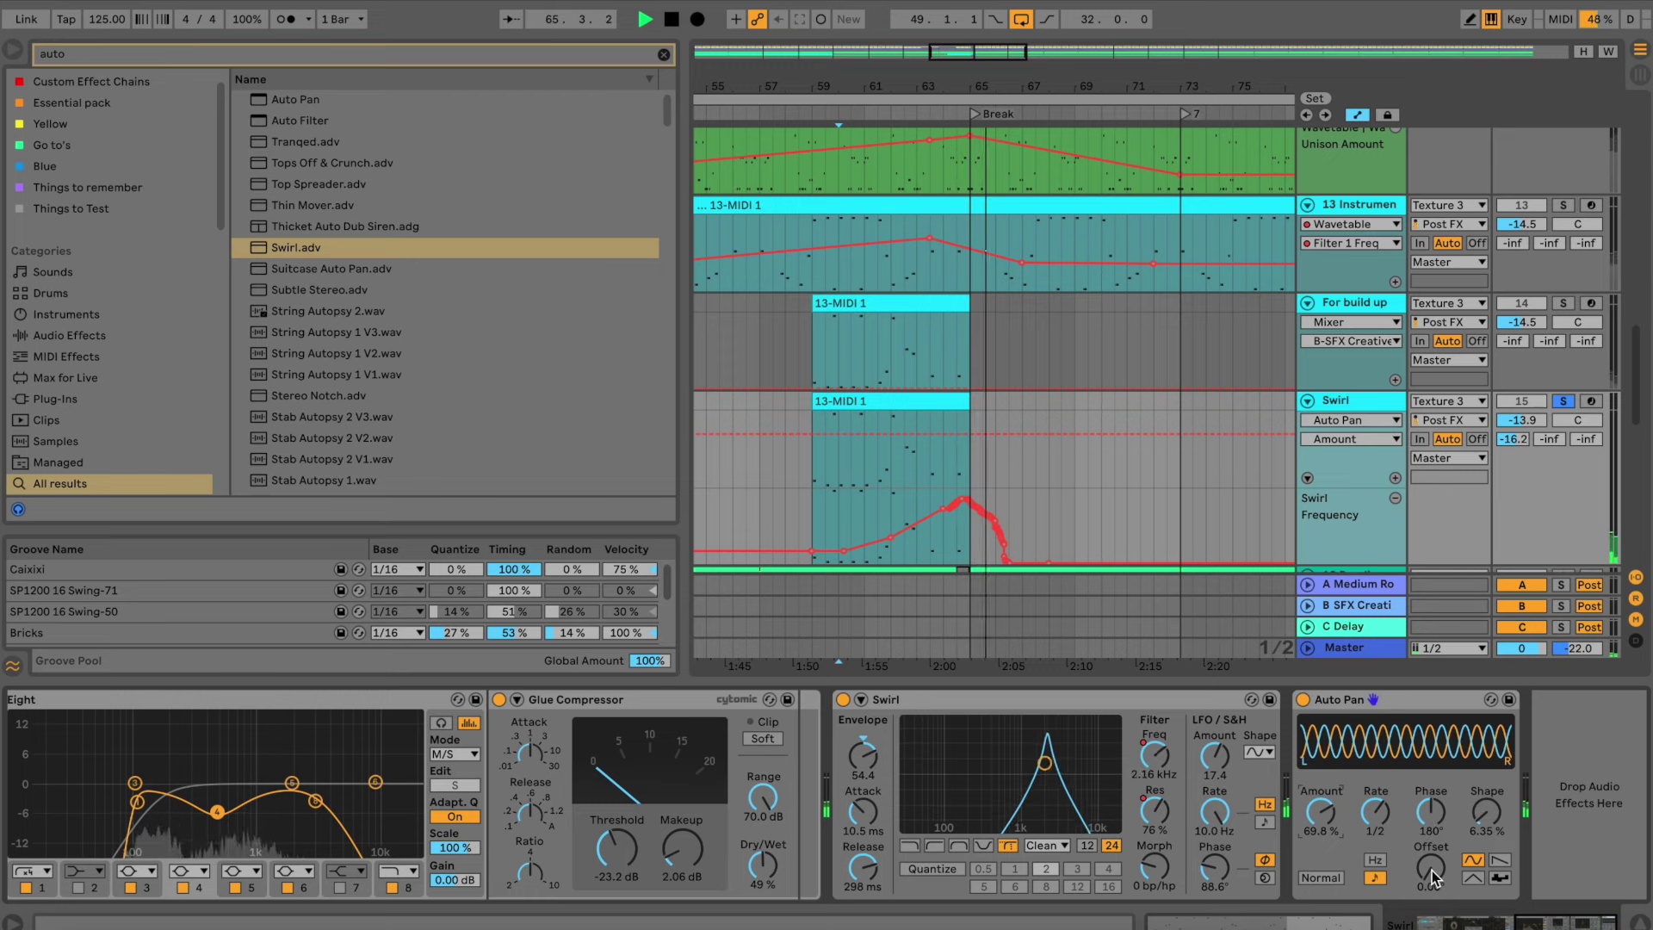
# Switch Swirl's LFO from Phase to Spin at 36 % and bypass Auto Pan while playing the soloed track
pyautogui.click(1265, 877)
pyautogui.press('space')
pyautogui.moveTo(1229, 880); pyautogui.dragTo(1225, 865)
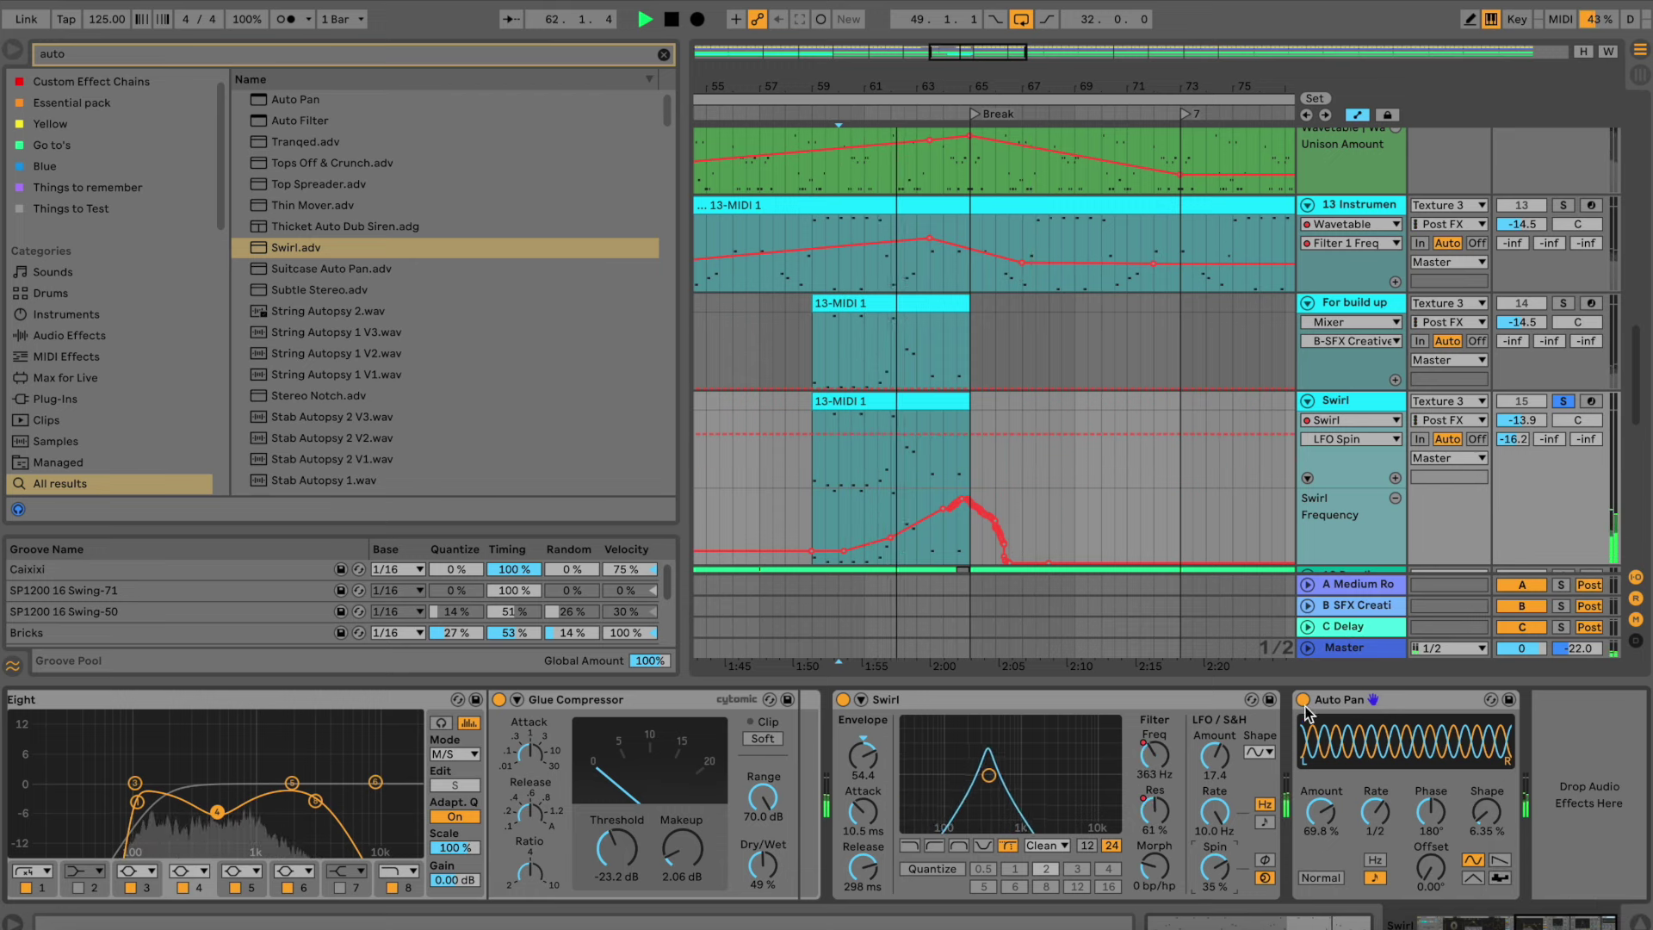
pyautogui.moveTo(1215, 860); pyautogui.dragTo(1219, 868)
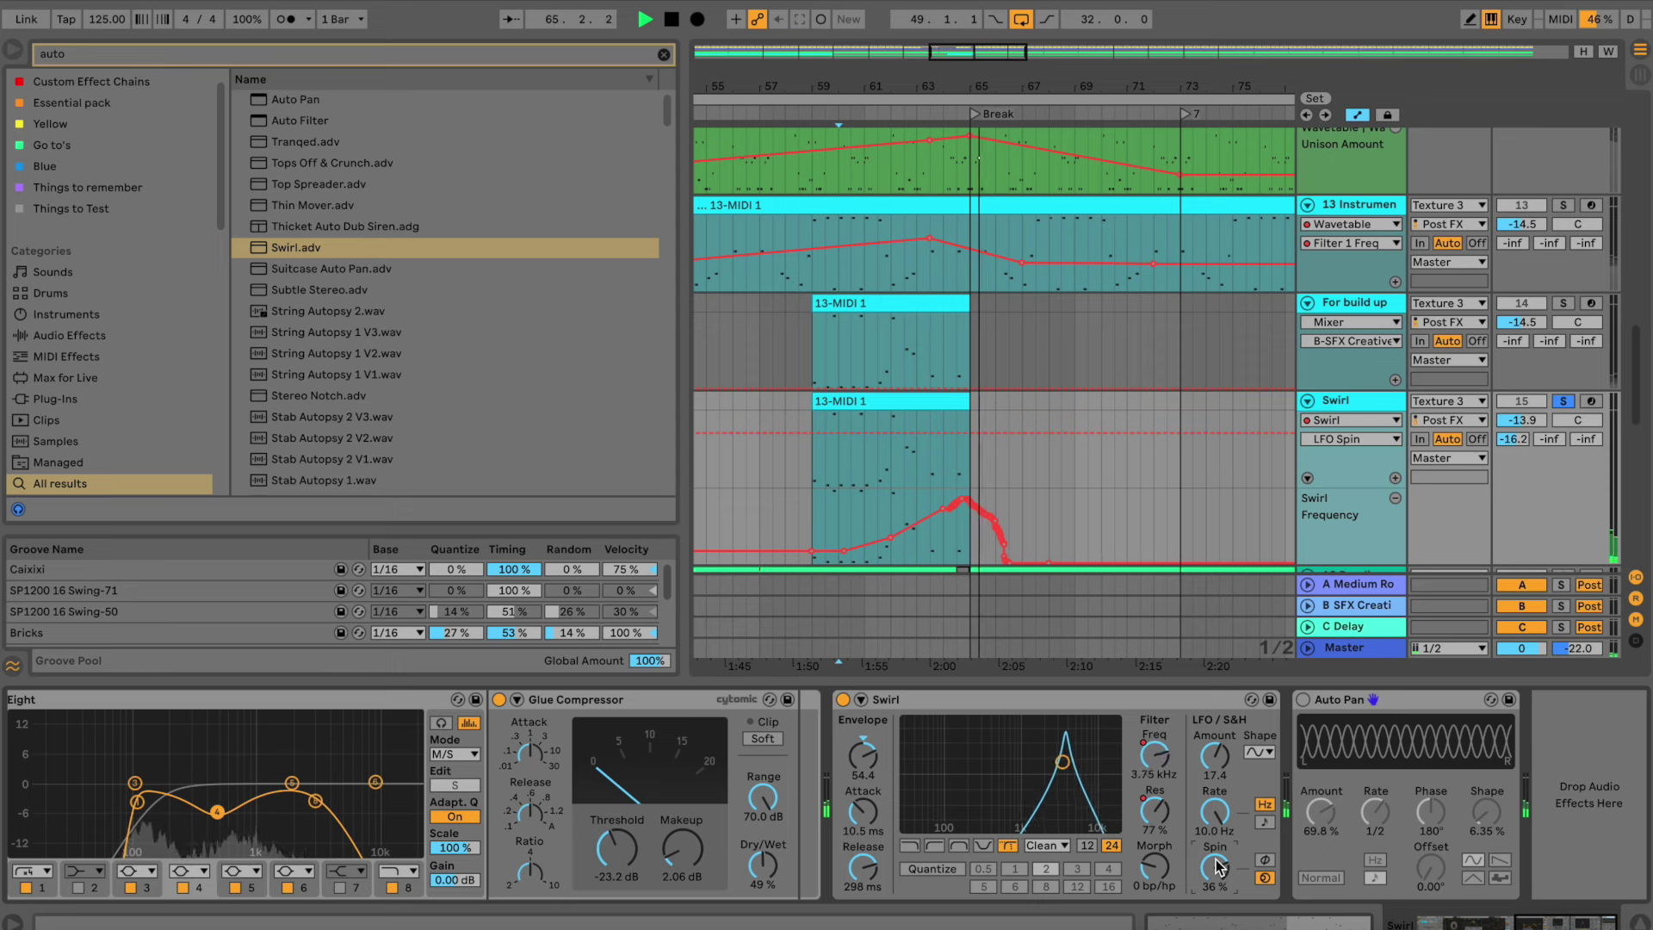
pyautogui.click(1155, 865)
pyautogui.press('space')
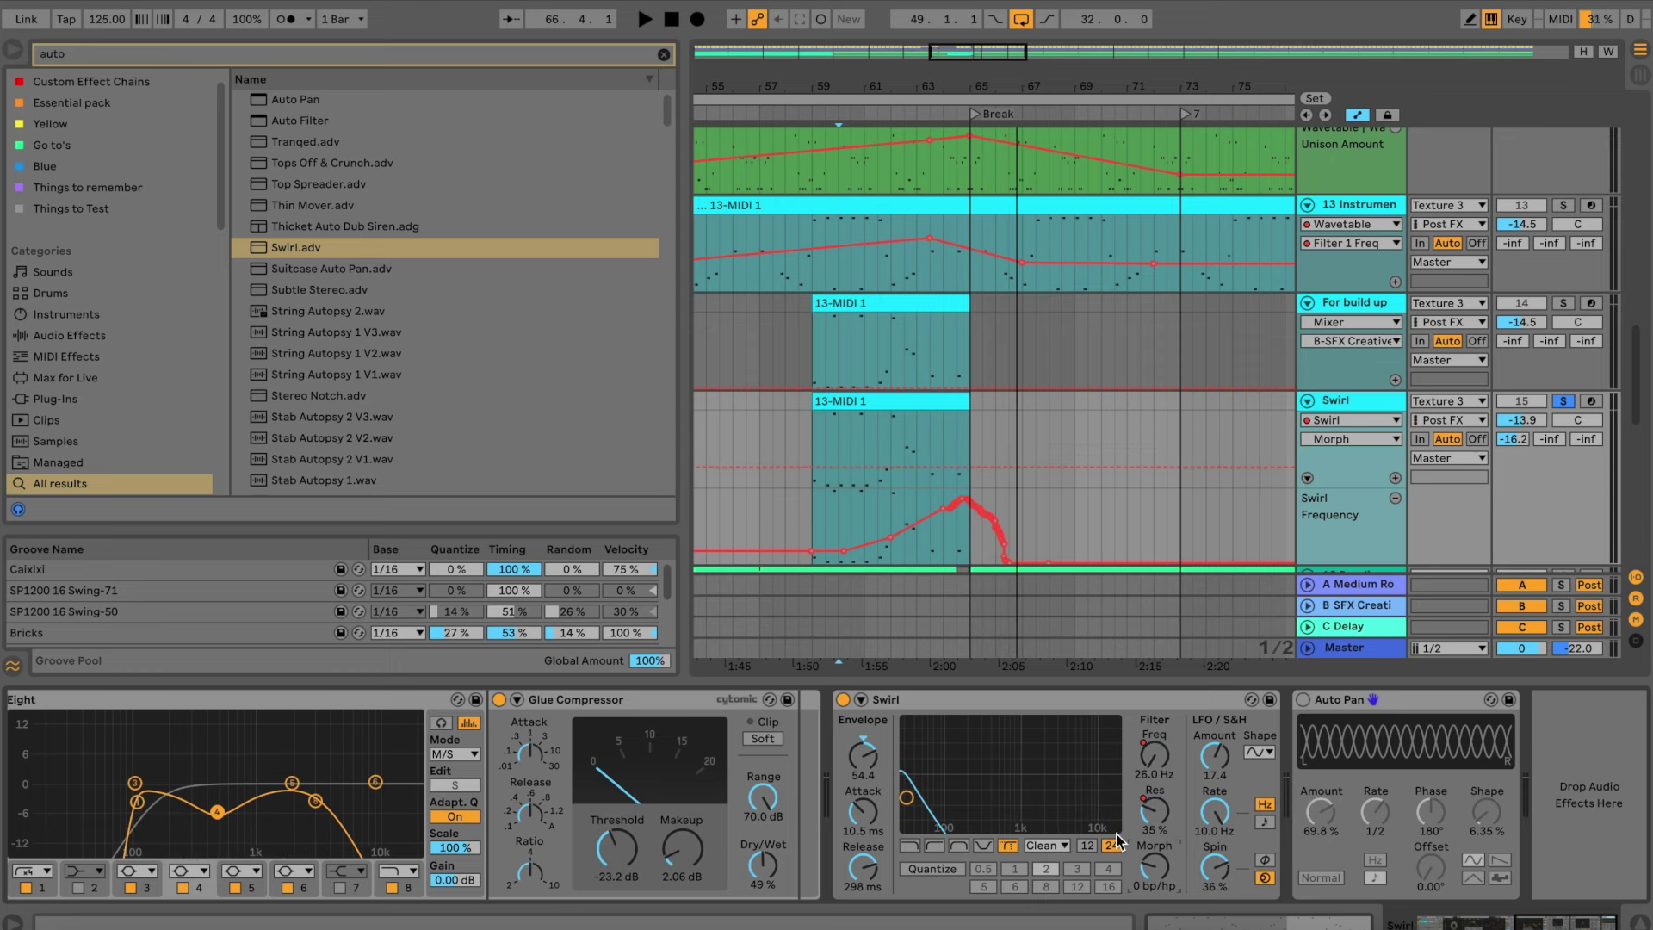
# Set Swirl's LFO Rate to 0.35 Hz and draw its automation rising from about bar 62 to a peak at the Break
pyautogui.press('space')
pyautogui.moveTo(1216, 811)
pyautogui.mouseDown()
pyautogui.moveTo(1224, 853)
pyautogui.moveTo(1227, 820)
pyautogui.mouseUp()
pyautogui.press('space')
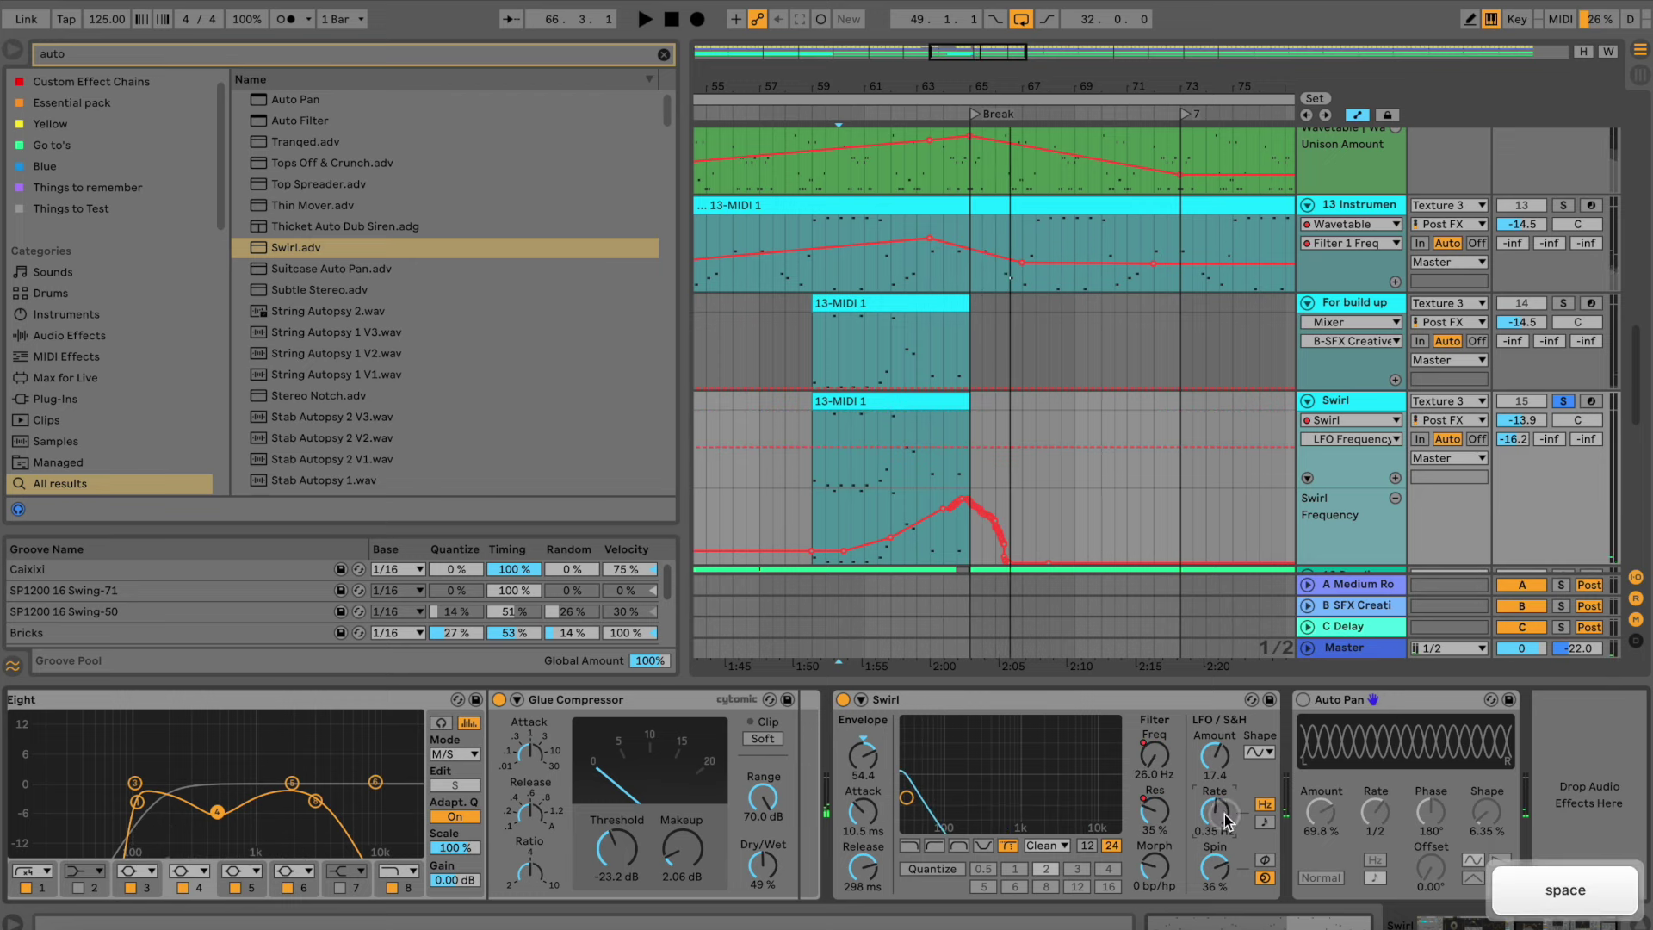
pyautogui.click(886, 449)
pyautogui.click(1009, 448)
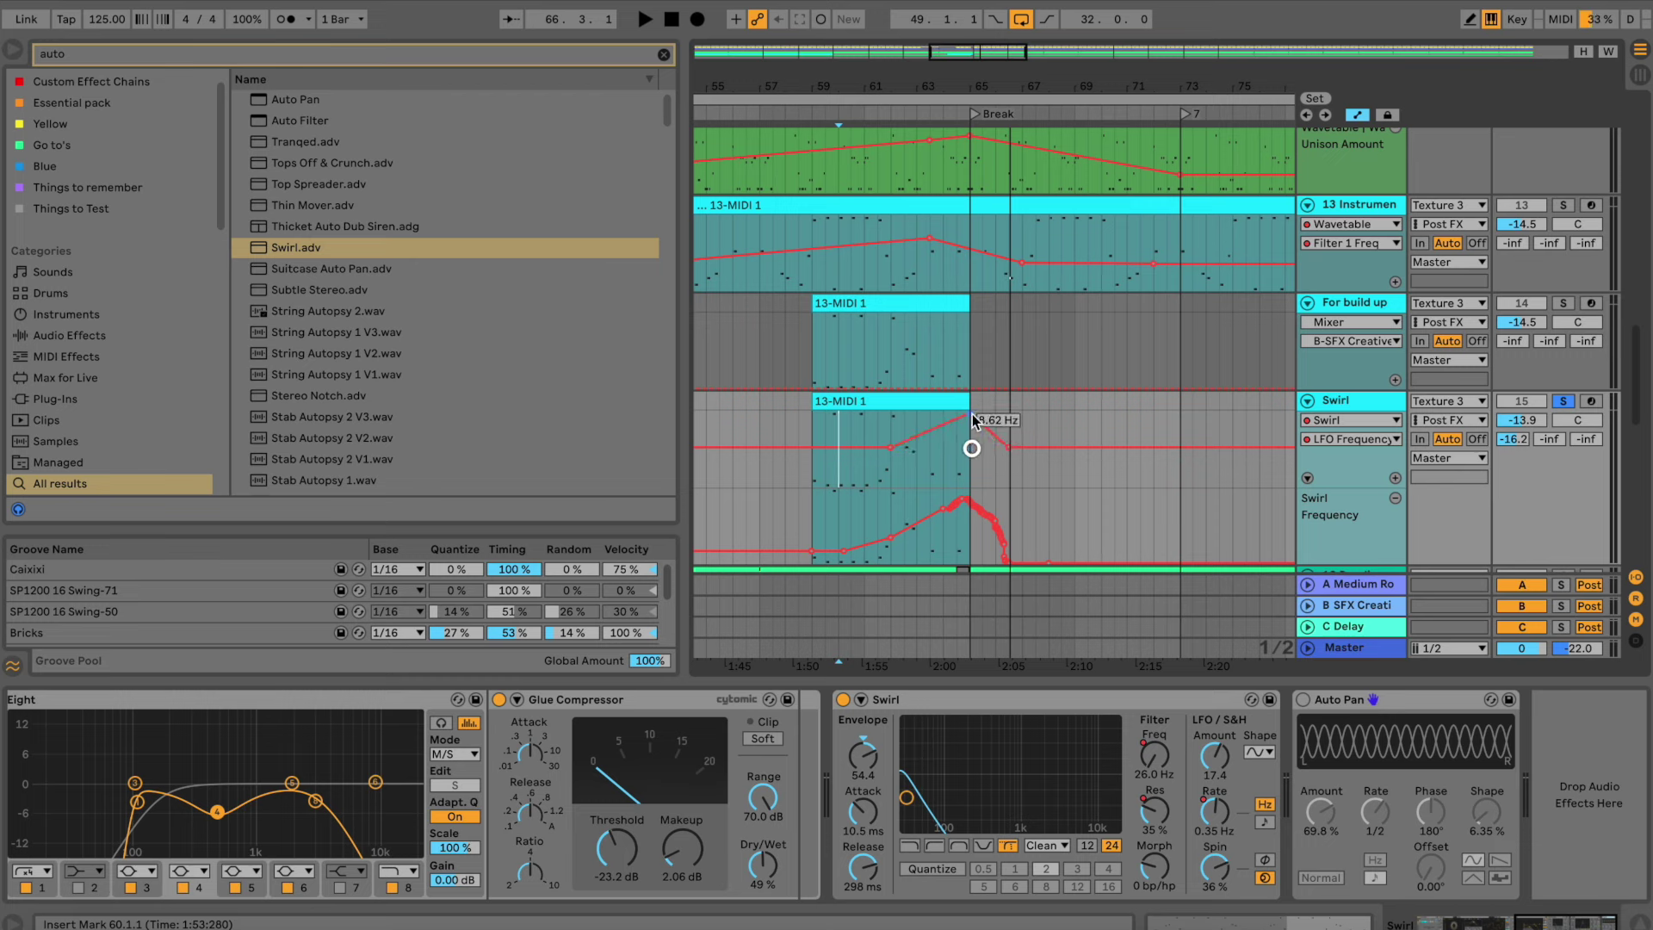
# Raise the LFO Rate automation peak to 10.0 Hz and add a breakpoint around bar 64 for an earlier rise, holding it until a sharp drop
pyautogui.press('space')
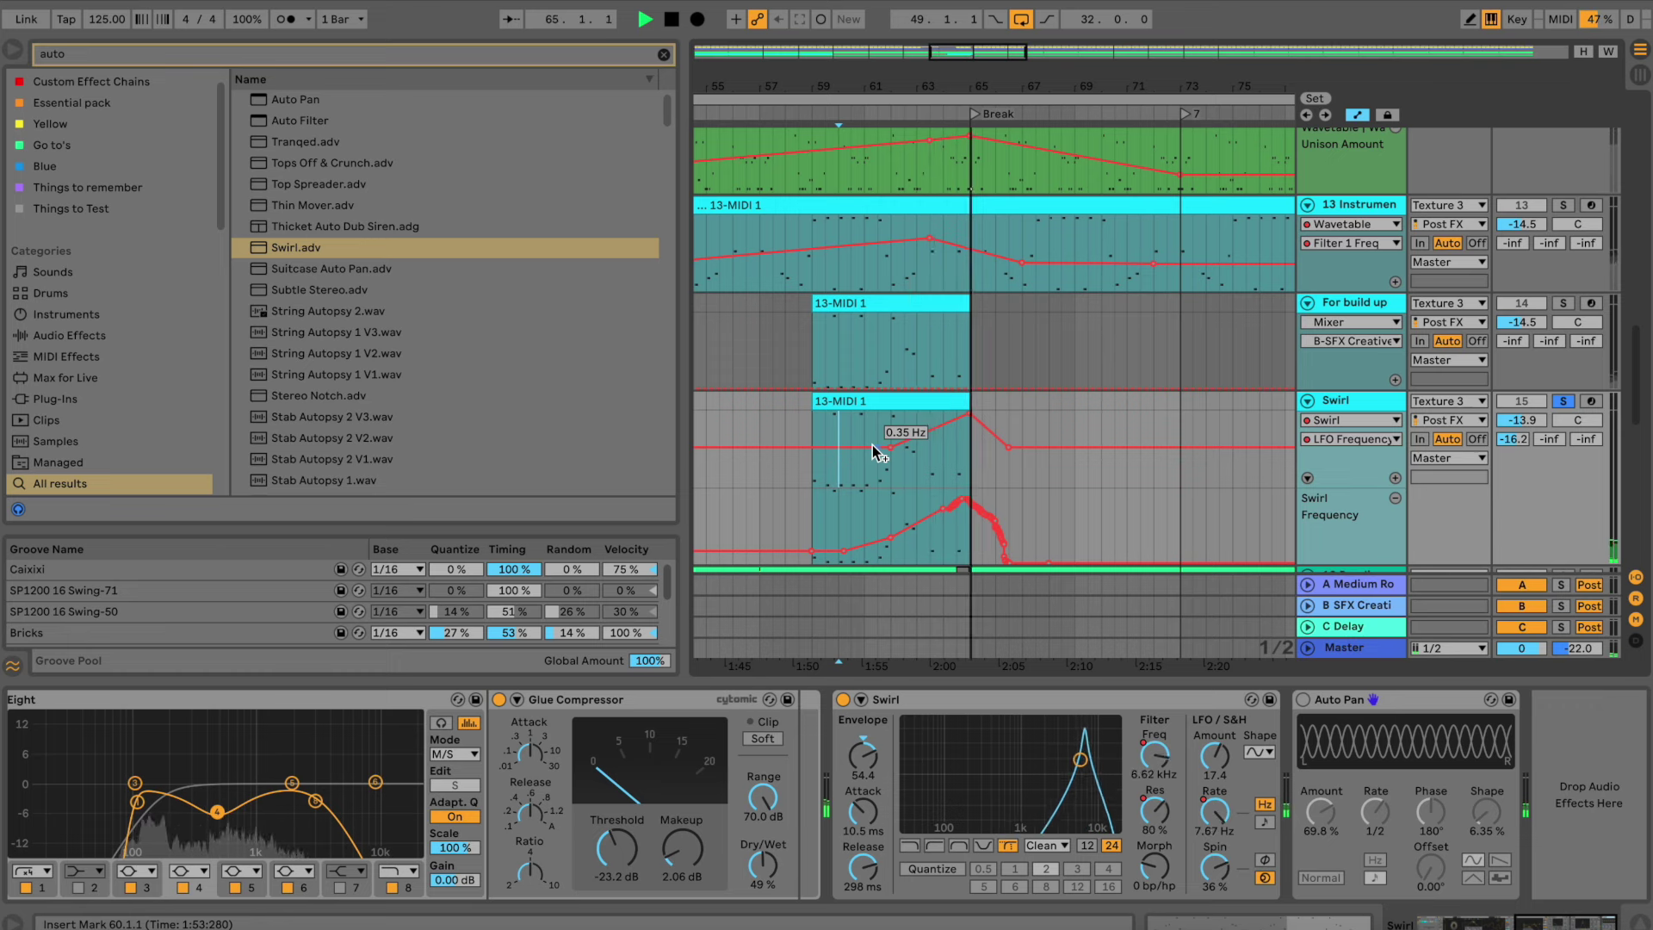
pyautogui.press('space')
pyautogui.moveTo(965, 421); pyautogui.dragTo(965, 414)
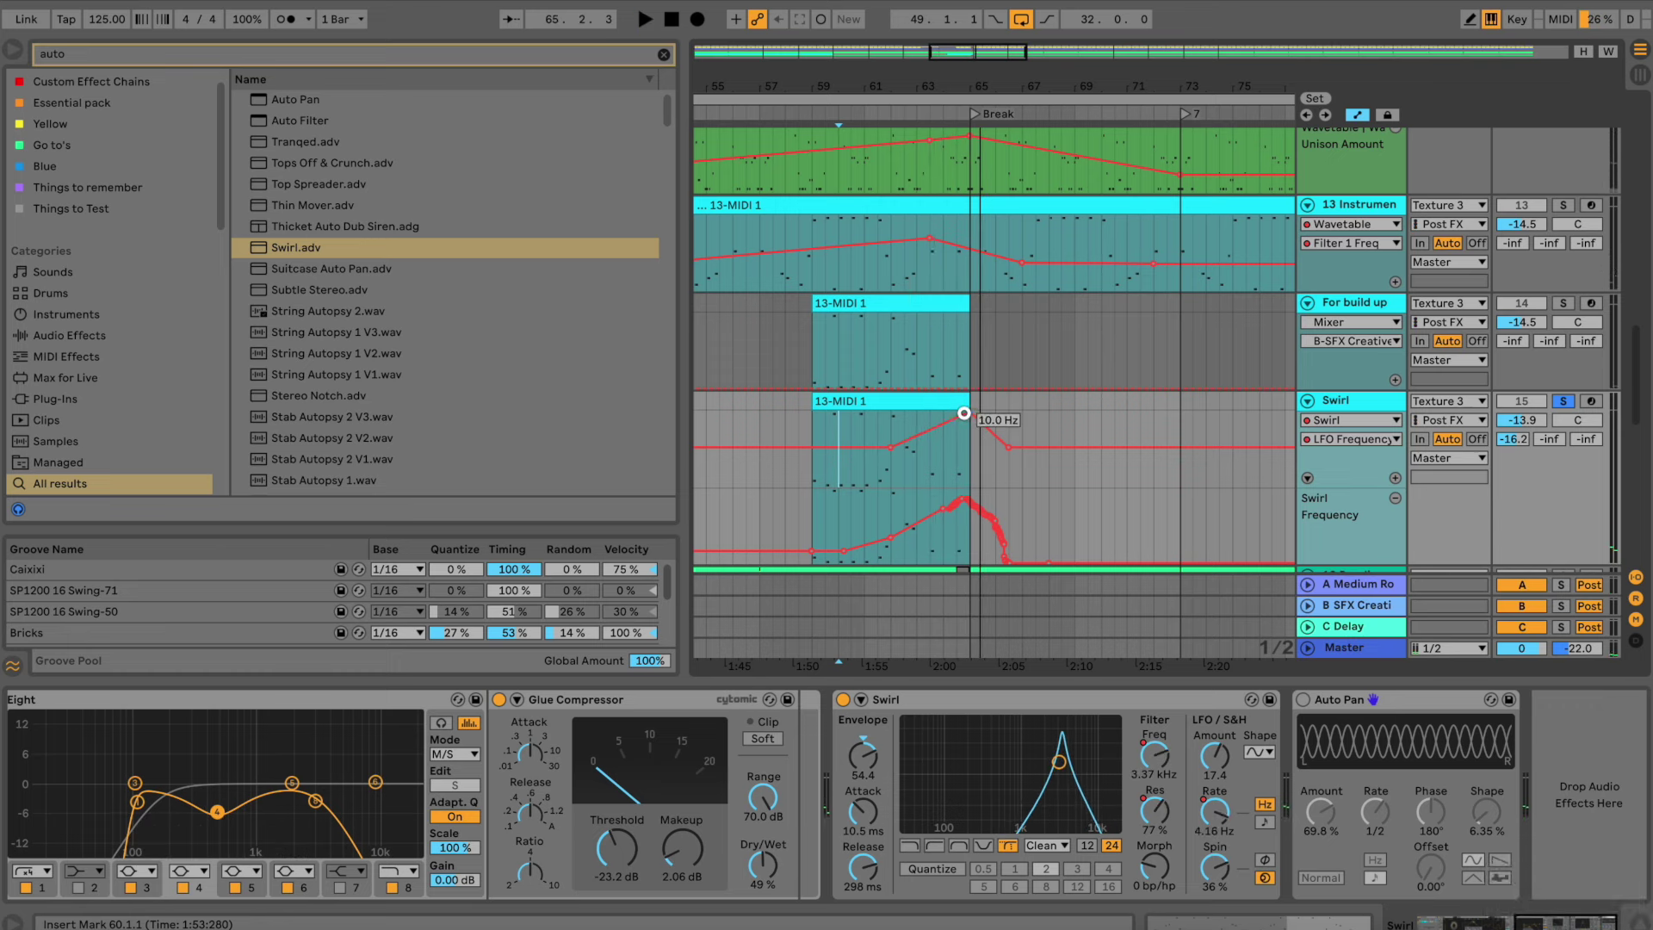
pyautogui.press('space')
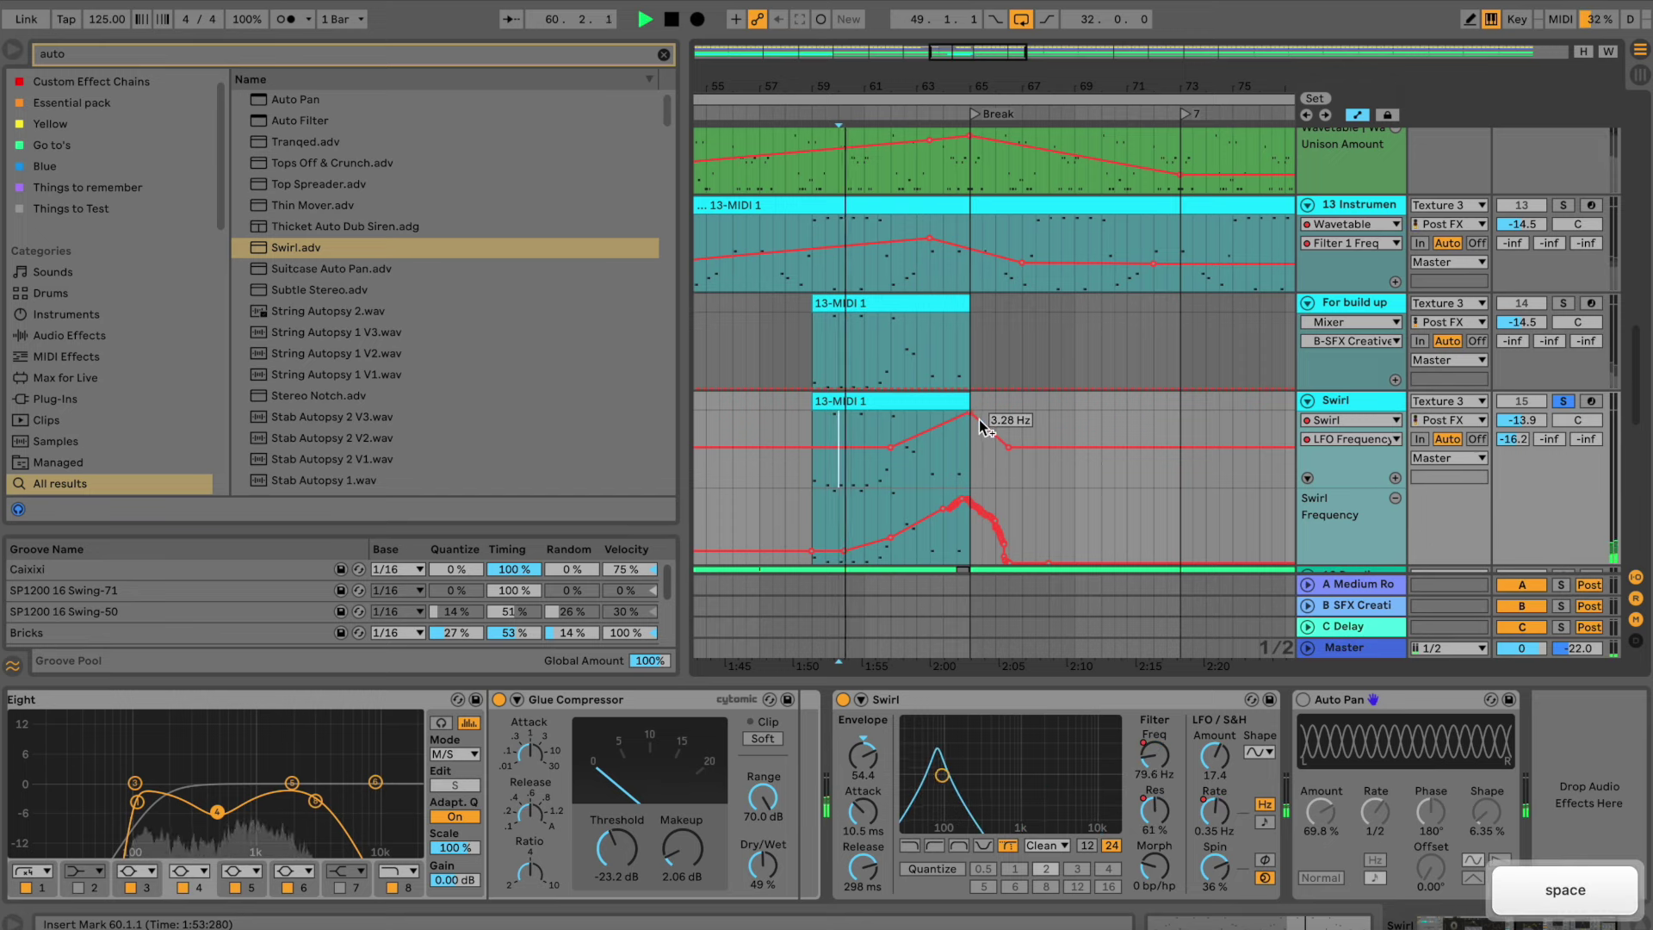
pyautogui.moveTo(982, 422); pyautogui.dragTo(943, 417)
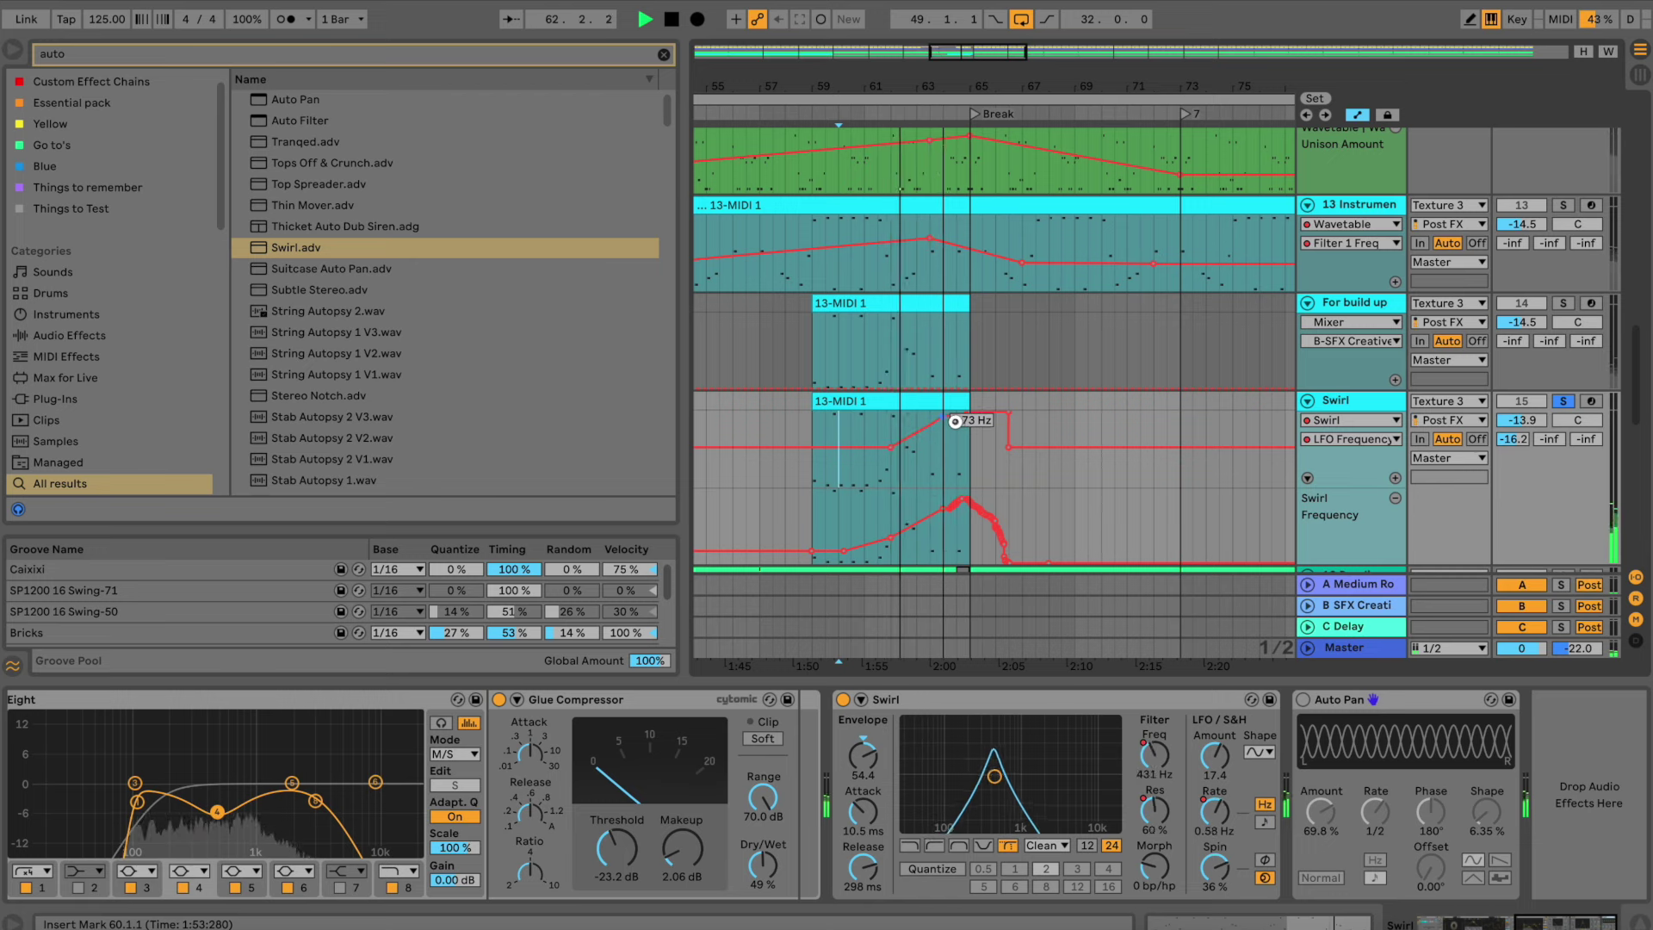
pyautogui.moveTo(980, 426)
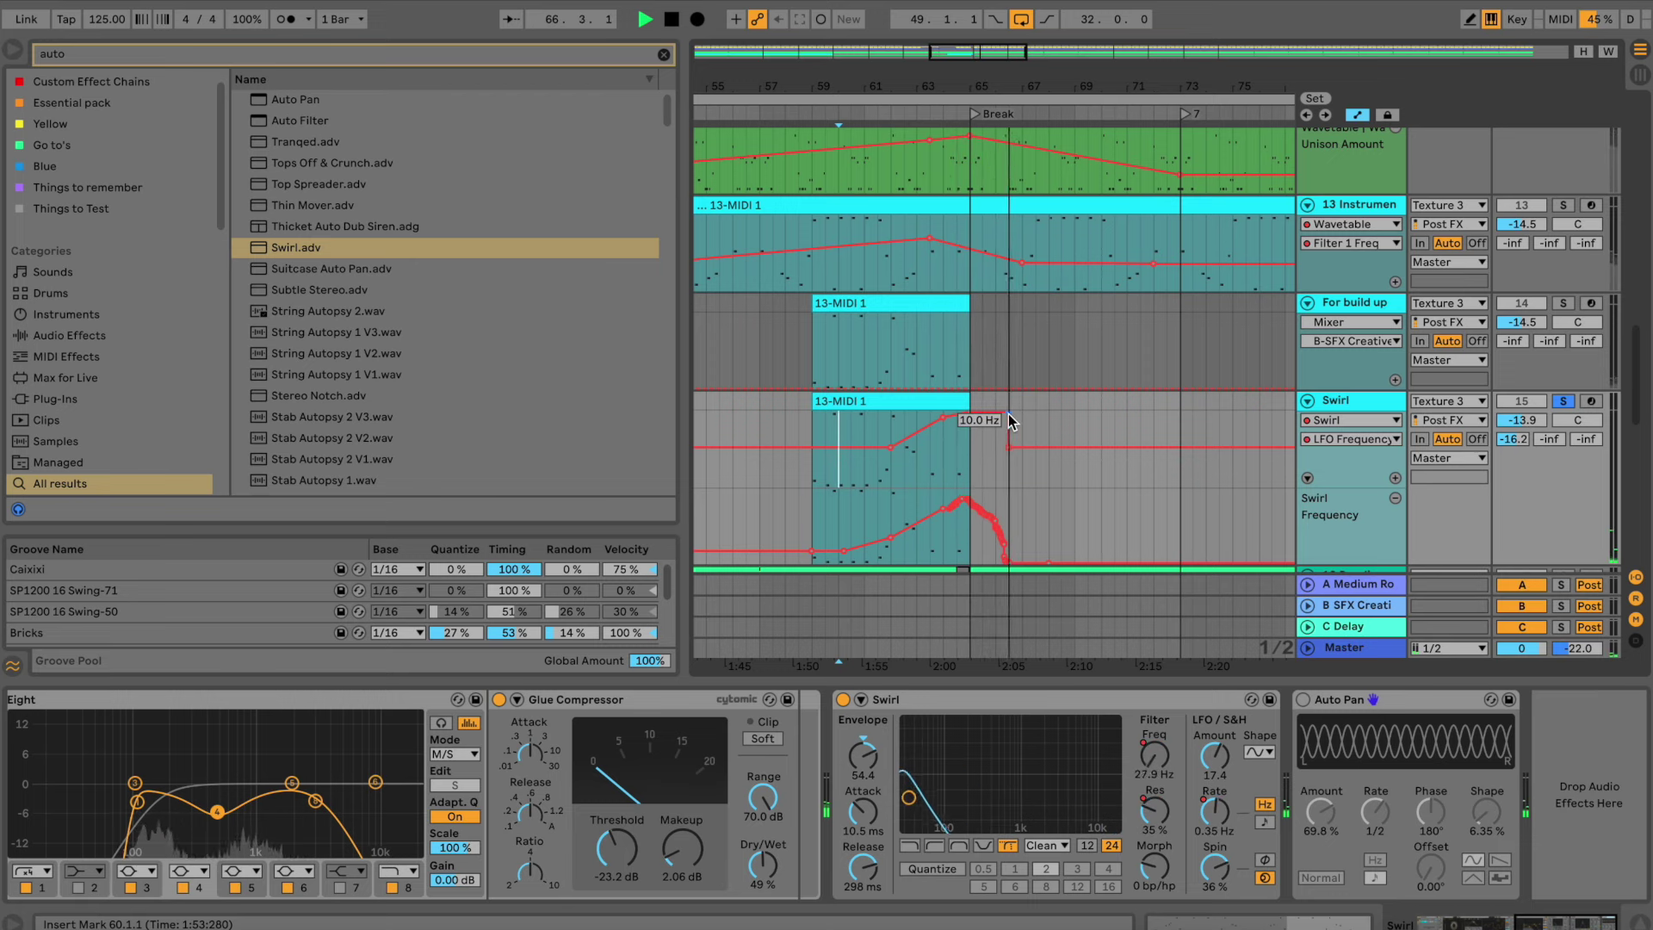
pyautogui.press('space')
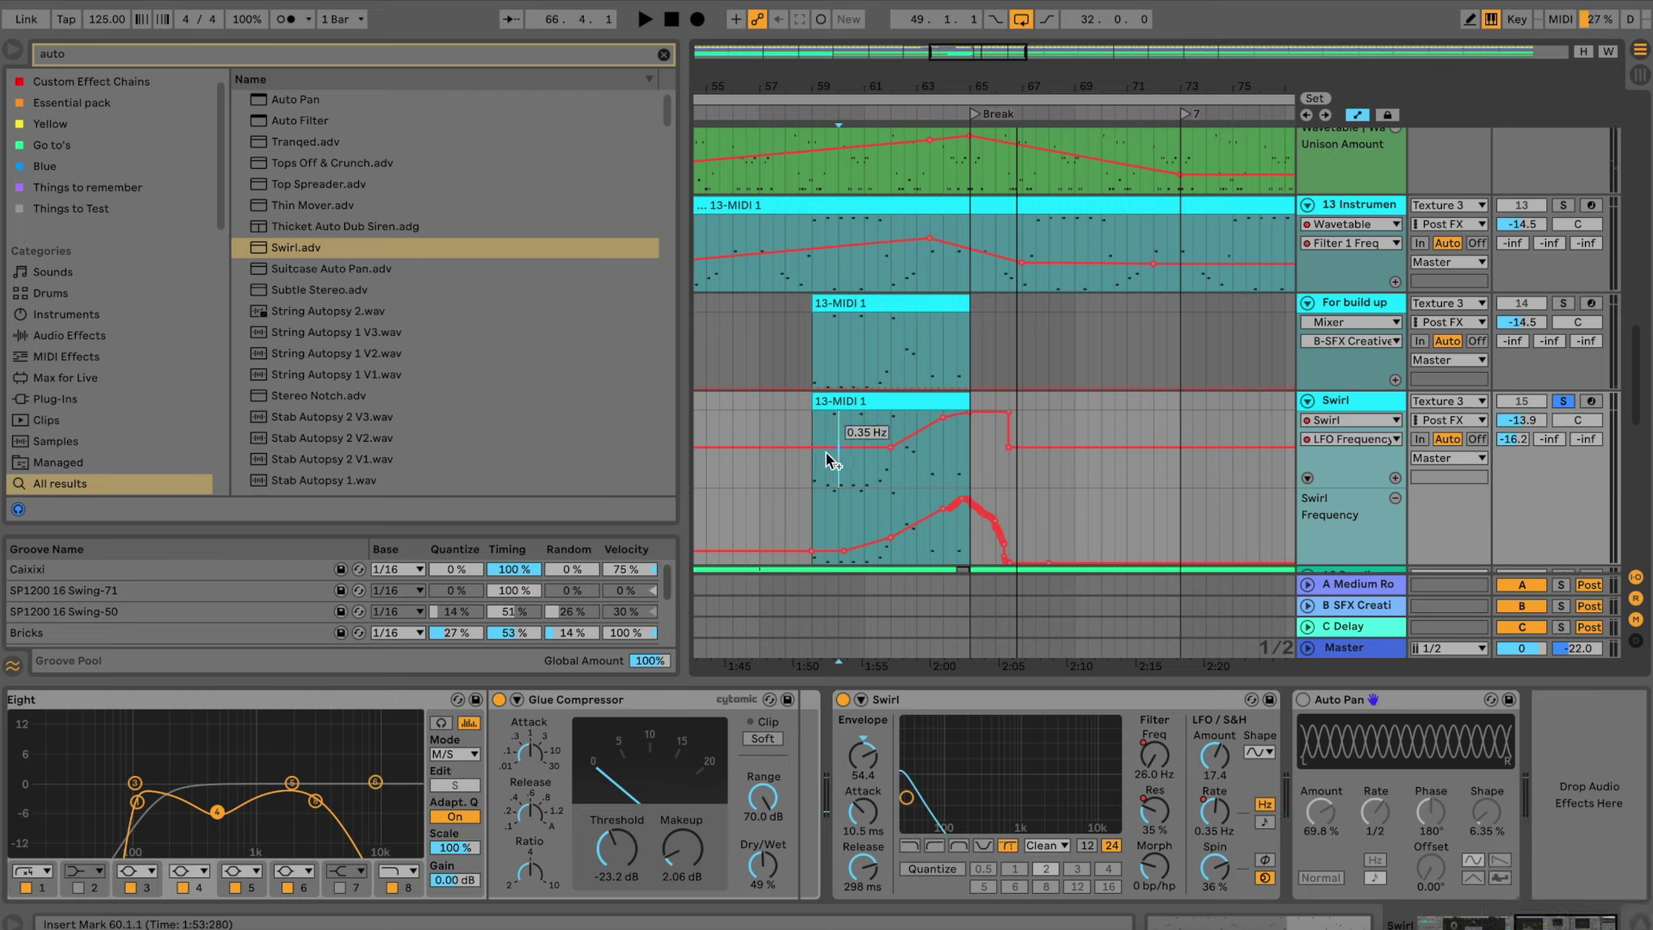
# Shift the selected LFO Rate automation around the Break earlier so its sharp drop lands on the Break
pyautogui.moveTo(1041, 416); pyautogui.dragTo(906, 432)
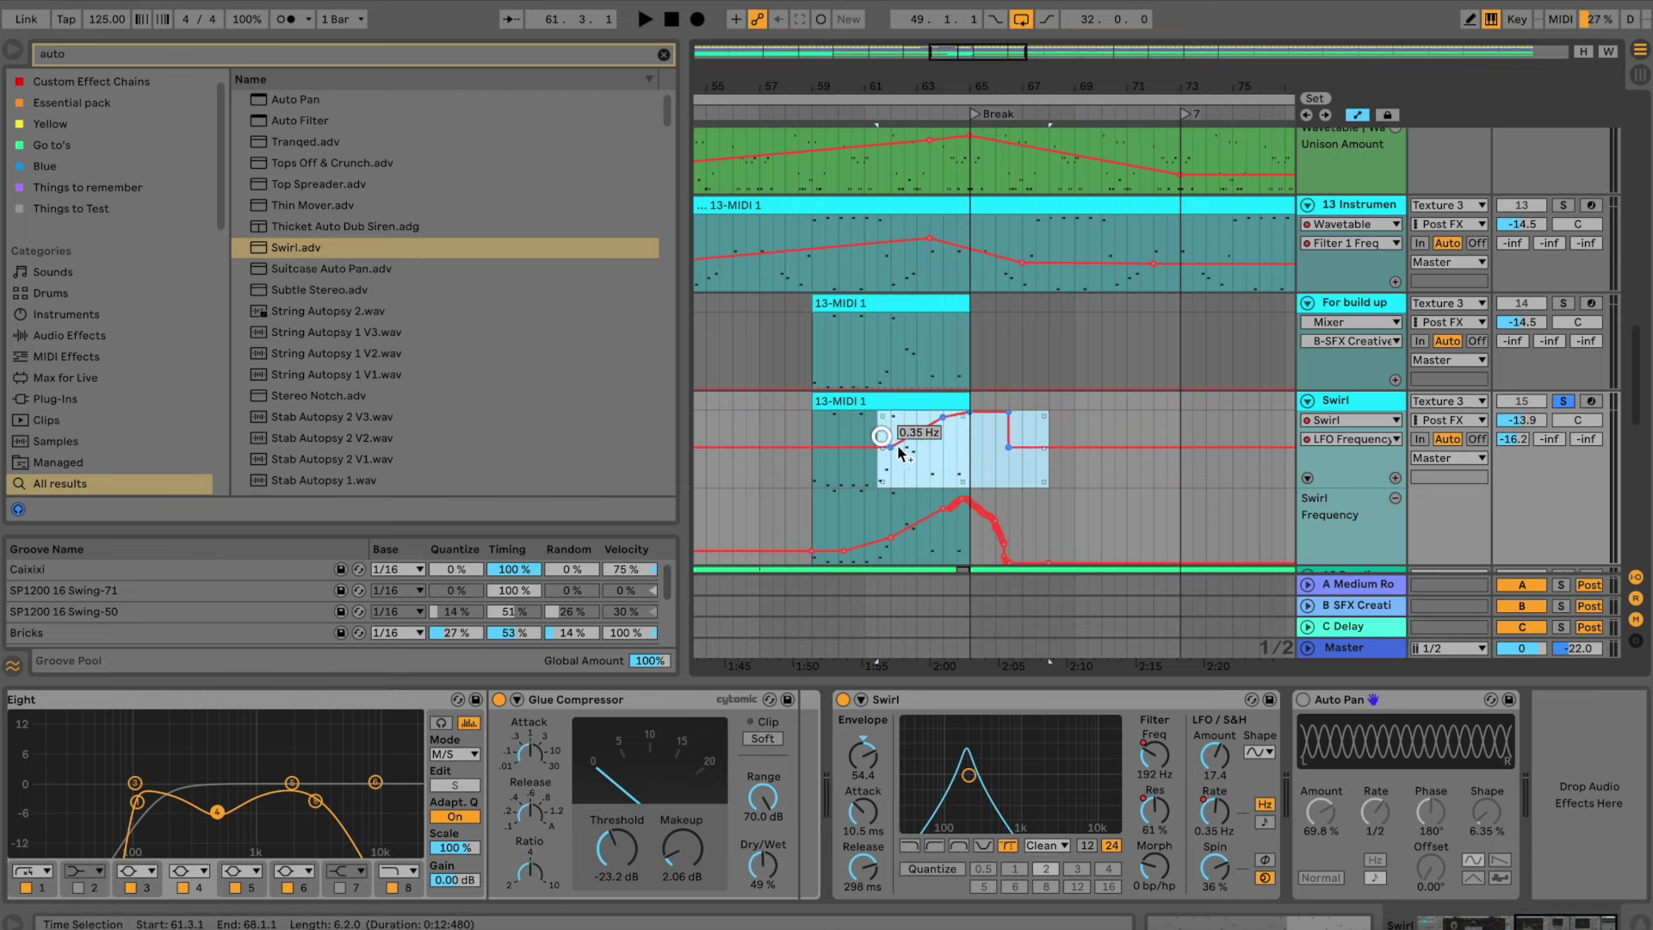
pyautogui.click(909, 458)
pyautogui.moveTo(1037, 474); pyautogui.dragTo(902, 454)
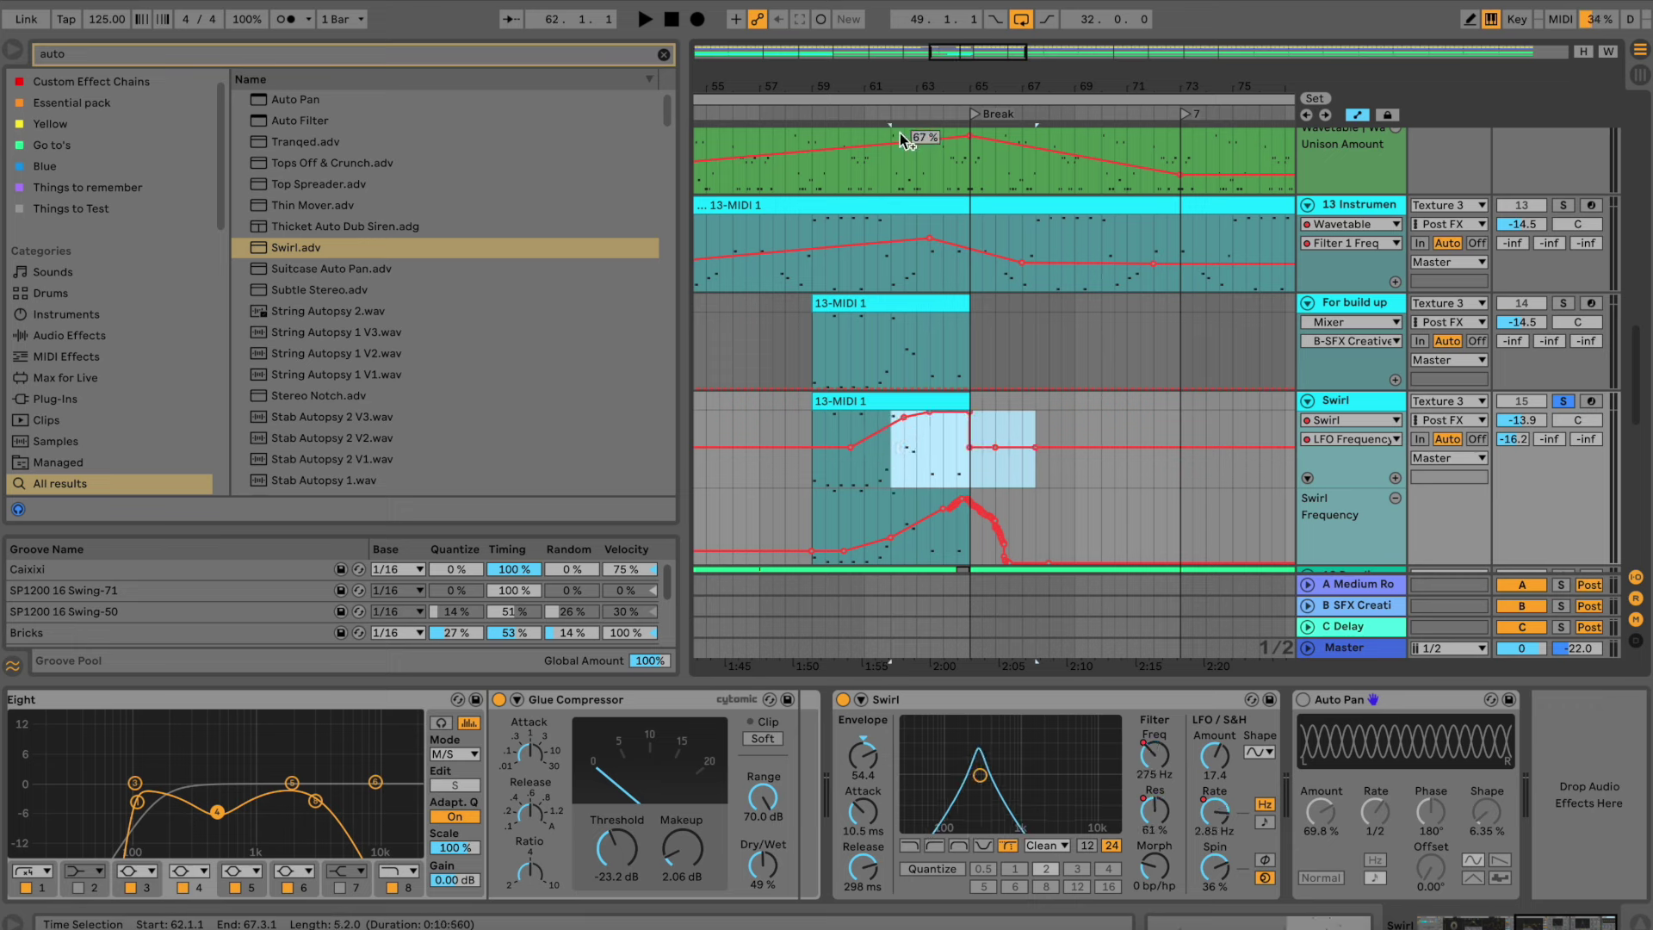
# Play the transition into the Break with For build up and Swirl soloed, and compare it with the full mix
pyautogui.click(777, 126)
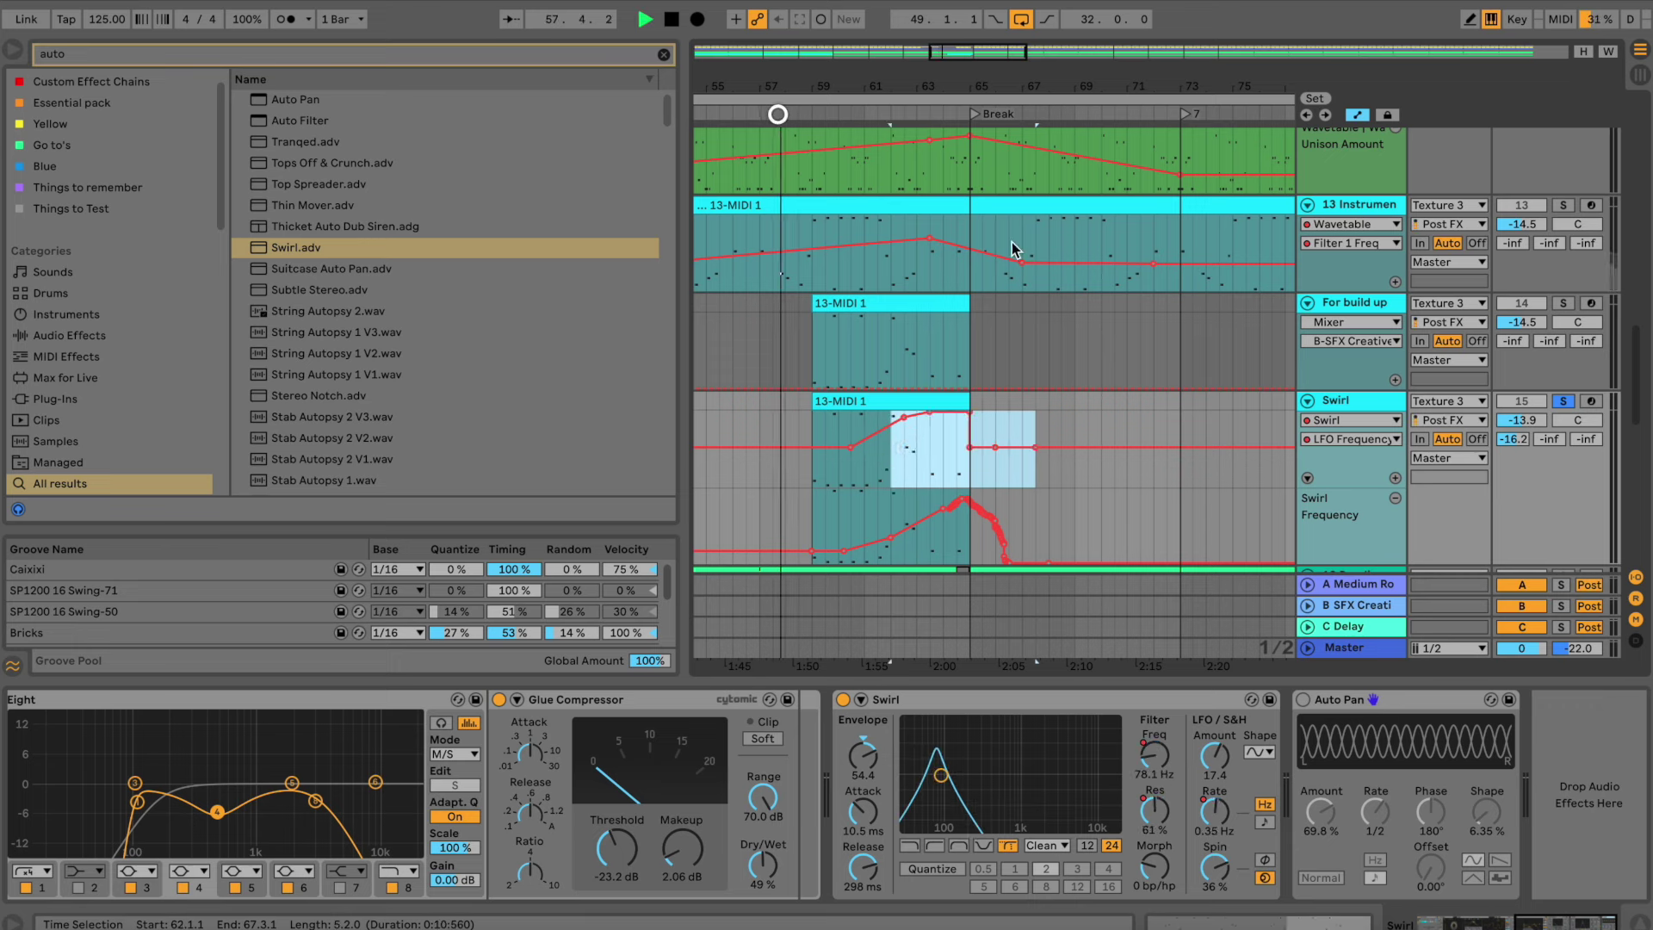
pyautogui.click(1559, 303)
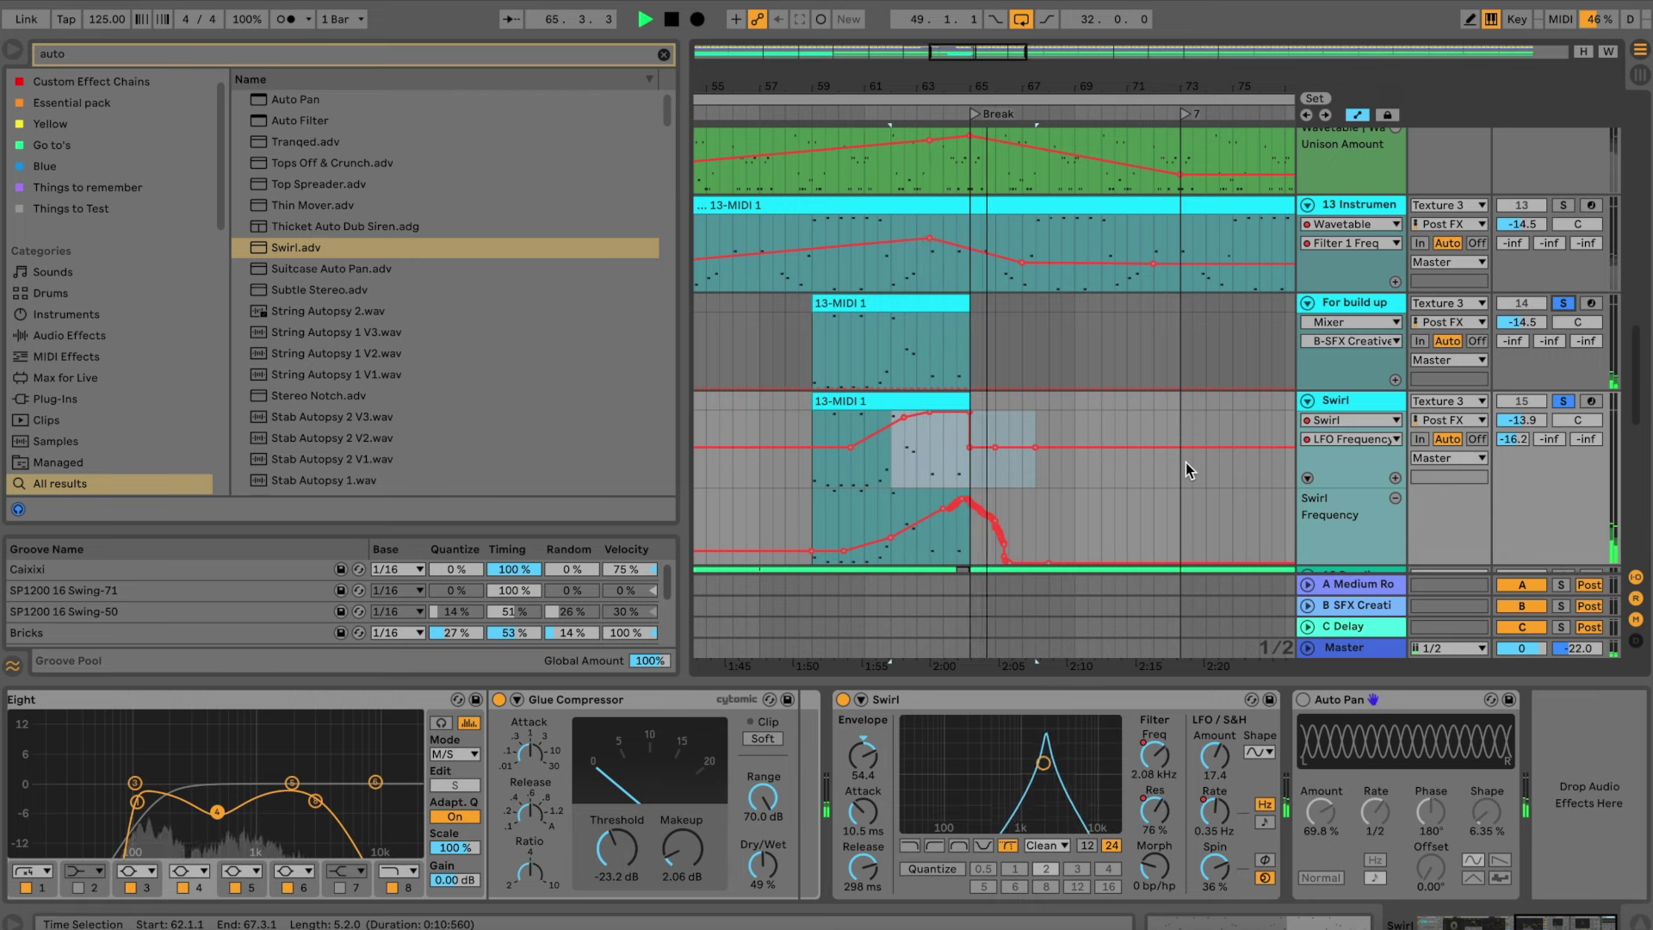
pyautogui.click(1571, 401)
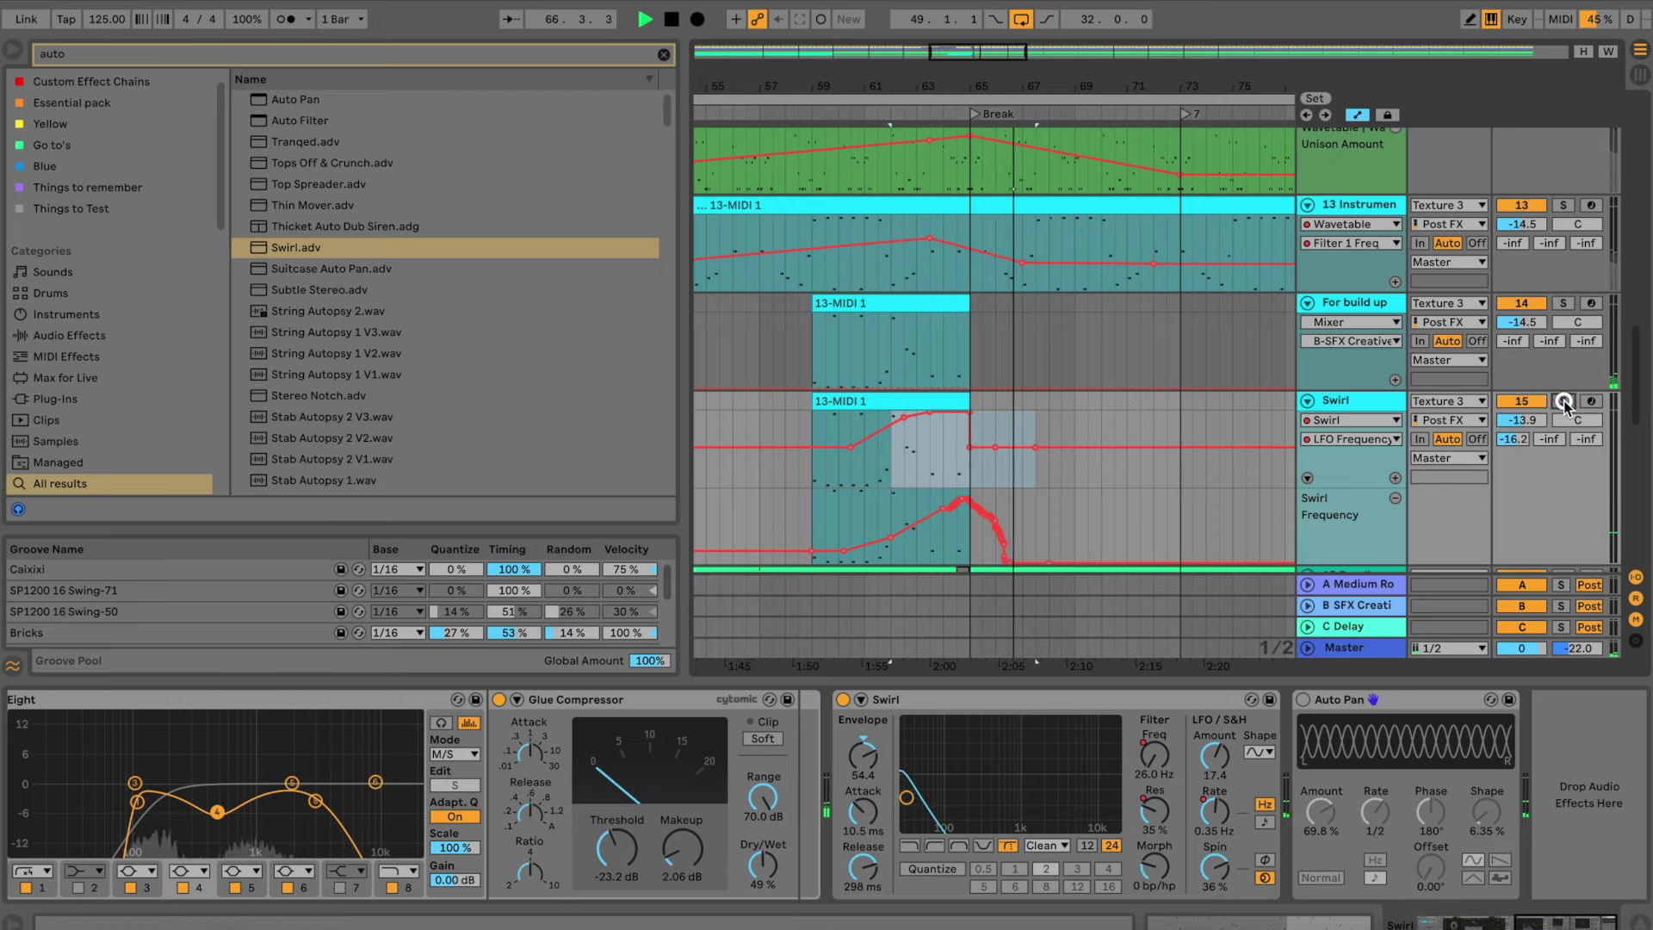
pyautogui.click(1571, 401)
pyautogui.click(807, 118)
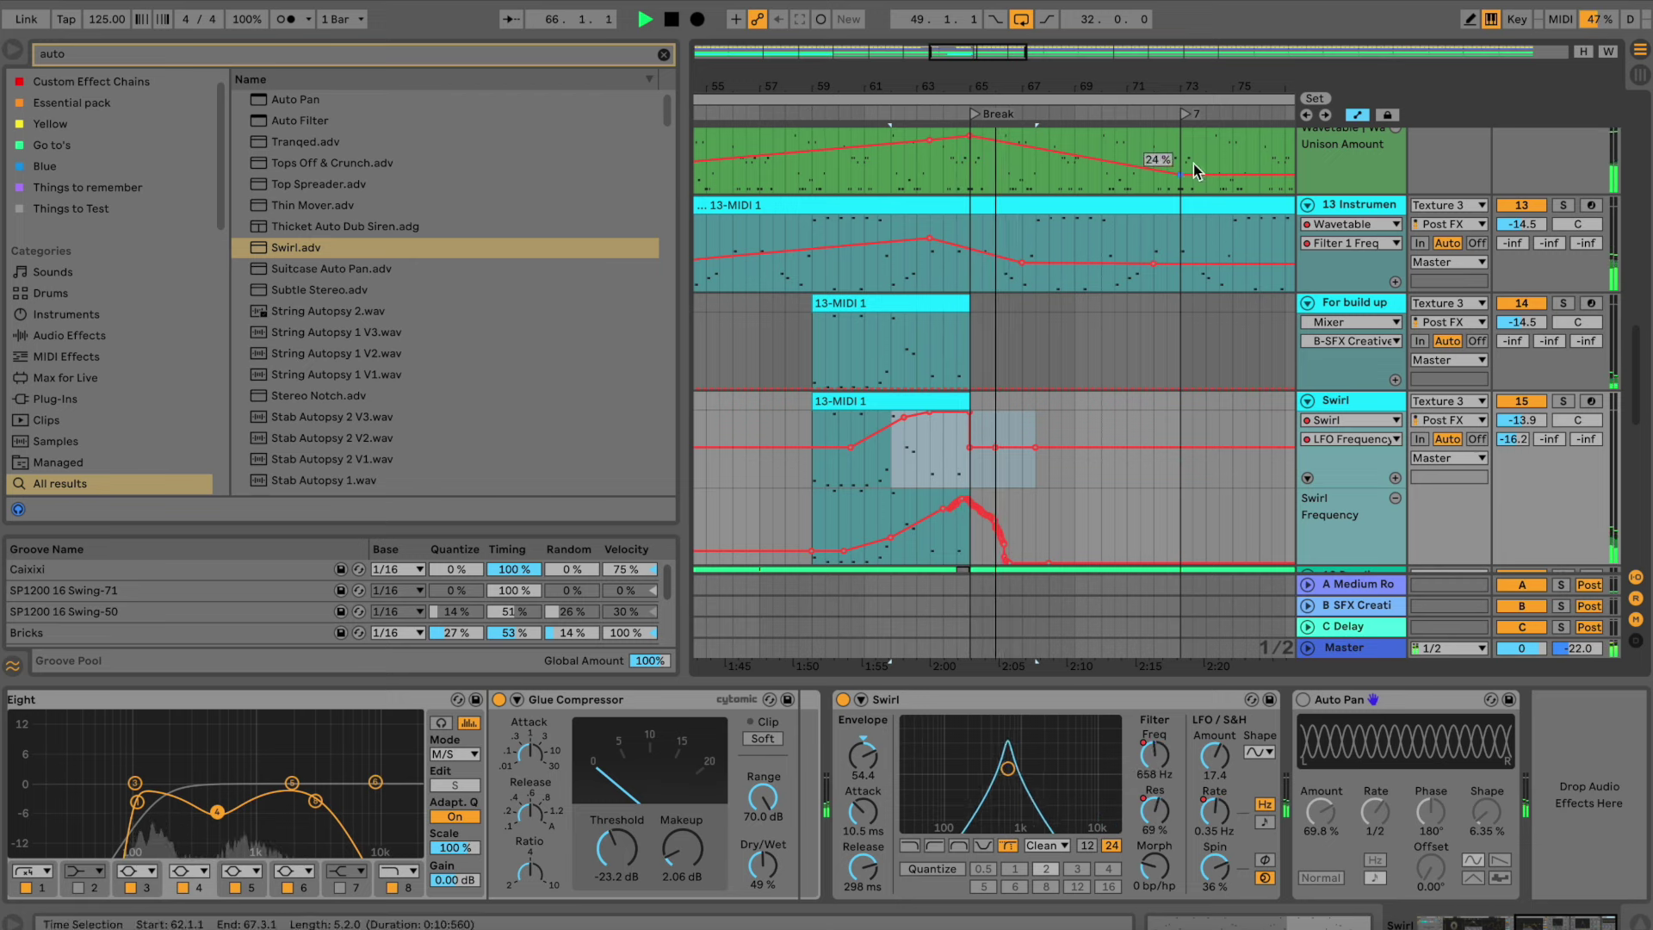
# Set the Swirl track's volume to -14.0 dB and automate it to swell from about bar 62 to a peak at the Break
pyautogui.click(1528, 419)
pyautogui.press('space')
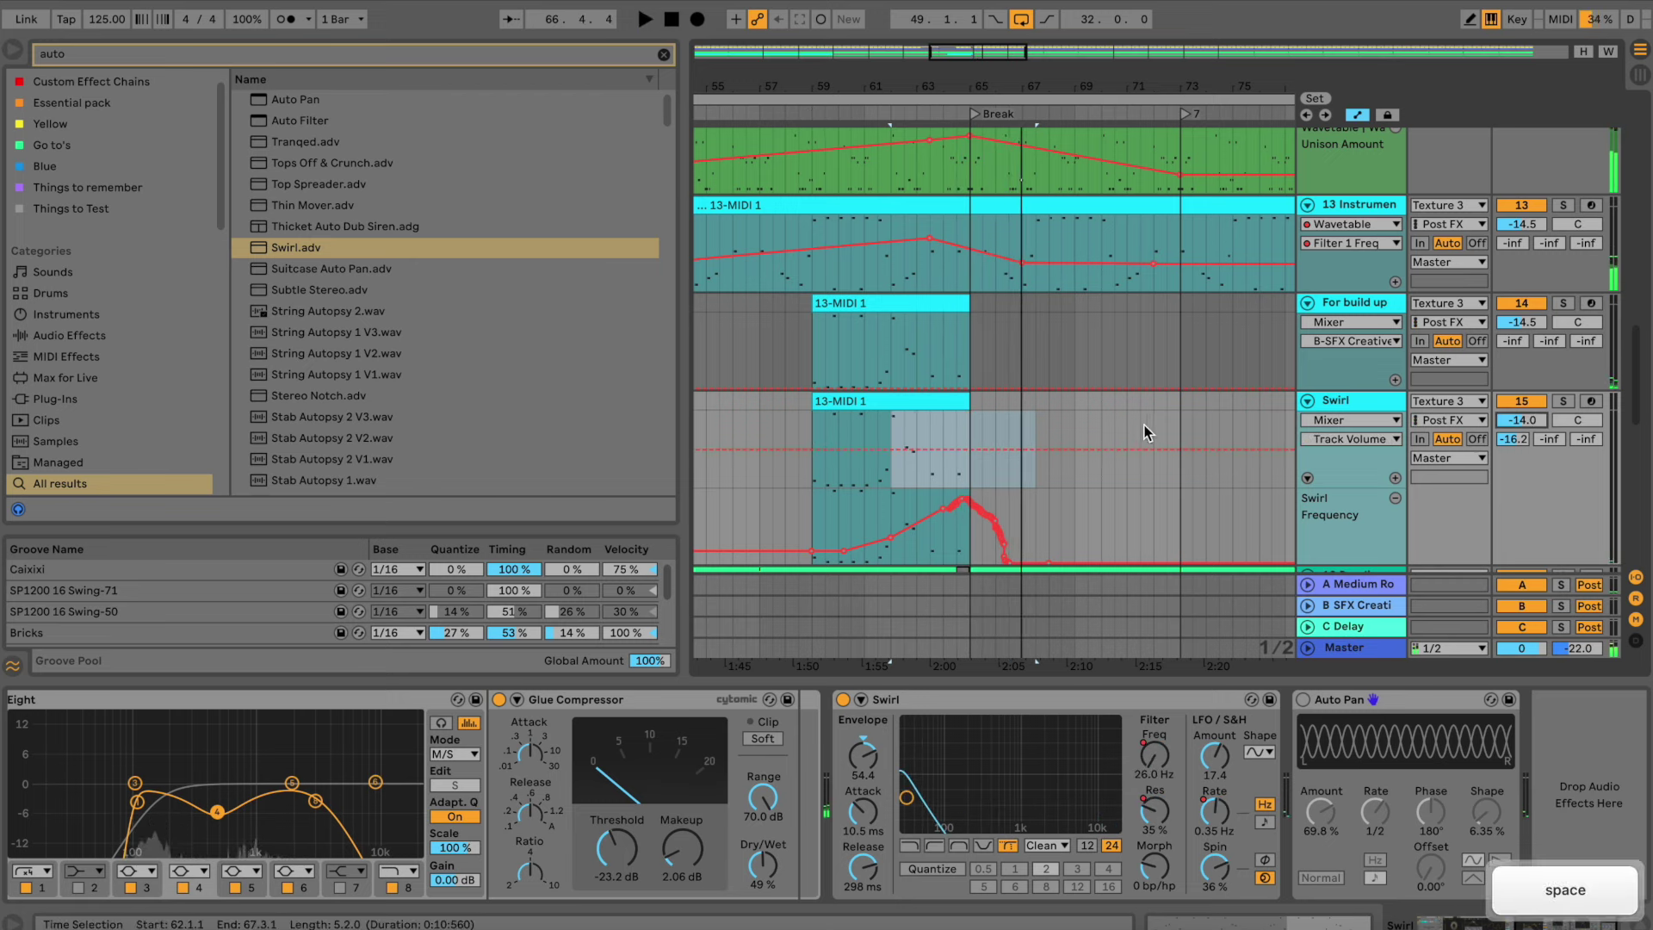
pyautogui.moveTo(969, 449); pyautogui.dragTo(971, 433)
pyautogui.press('space')
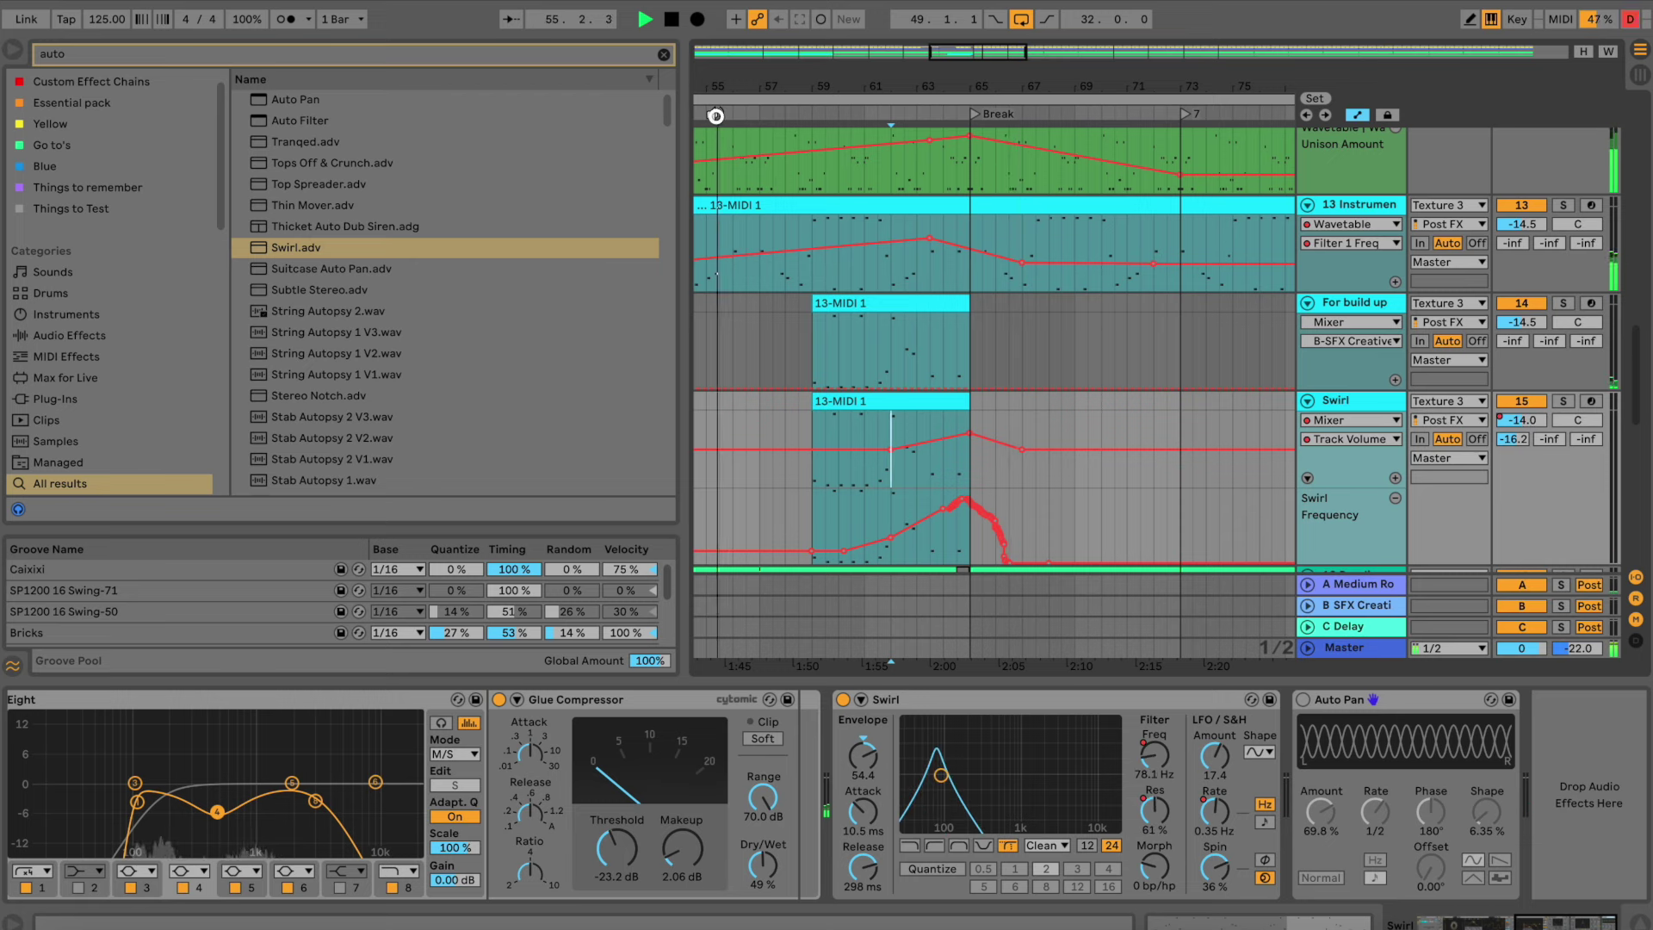
# Move the Swirl track's MIDI clip with its automation earlier so that it starts at 57.3.1
pyautogui.click(930, 406)
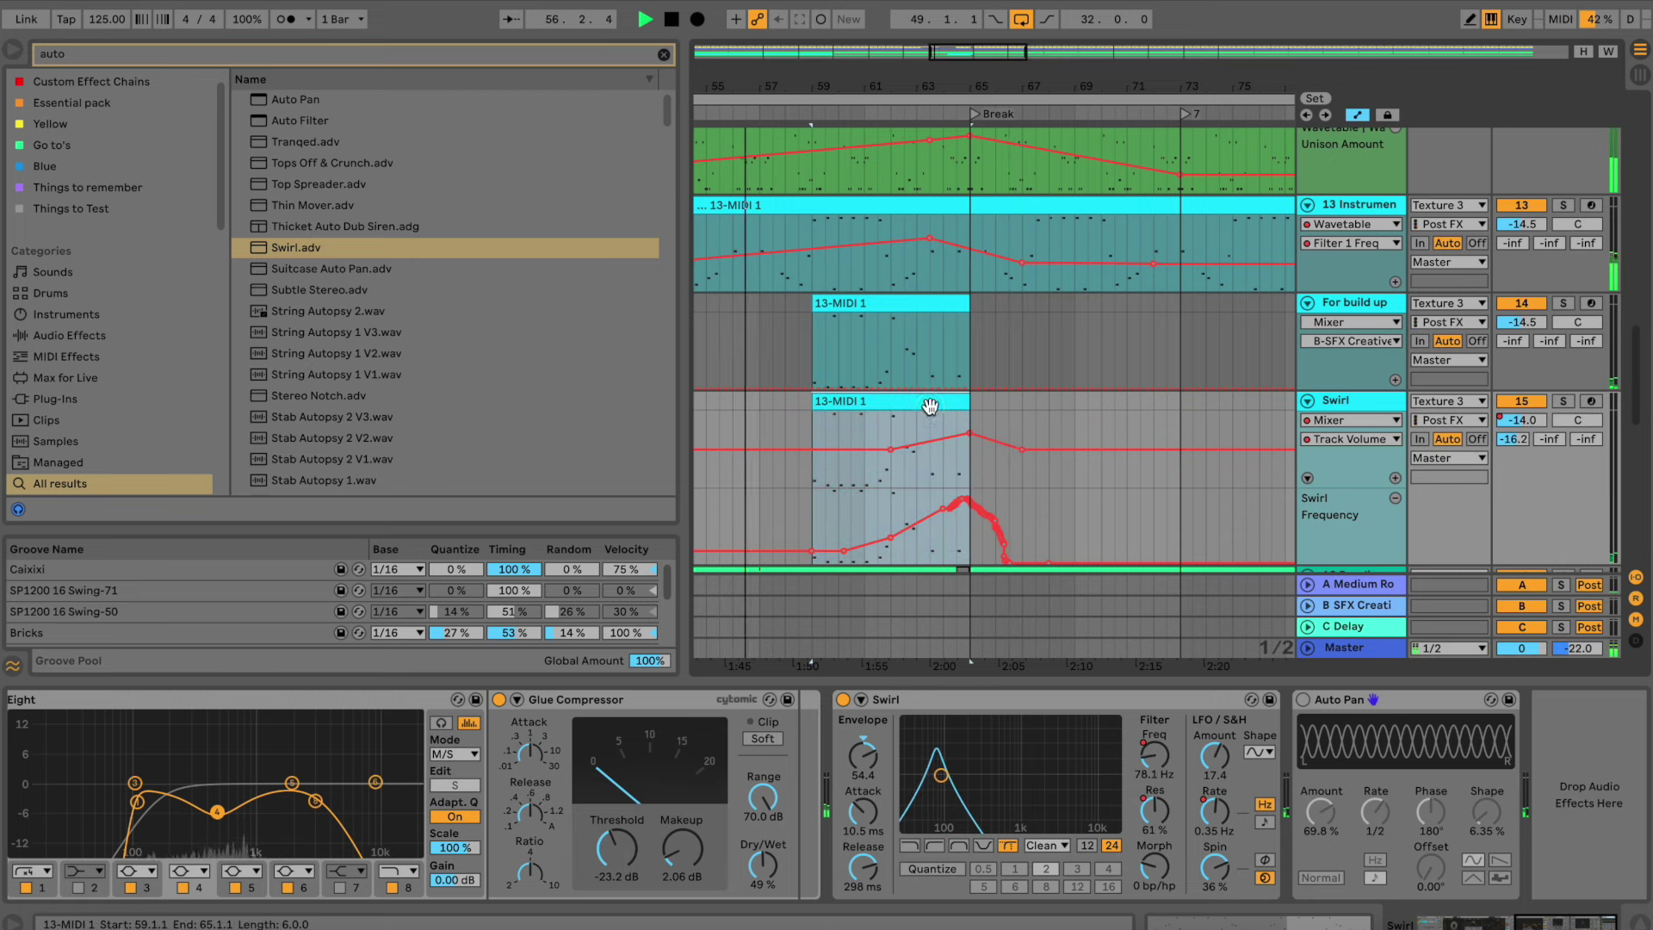
pyautogui.moveTo(1111, 527); pyautogui.dragTo(818, 401)
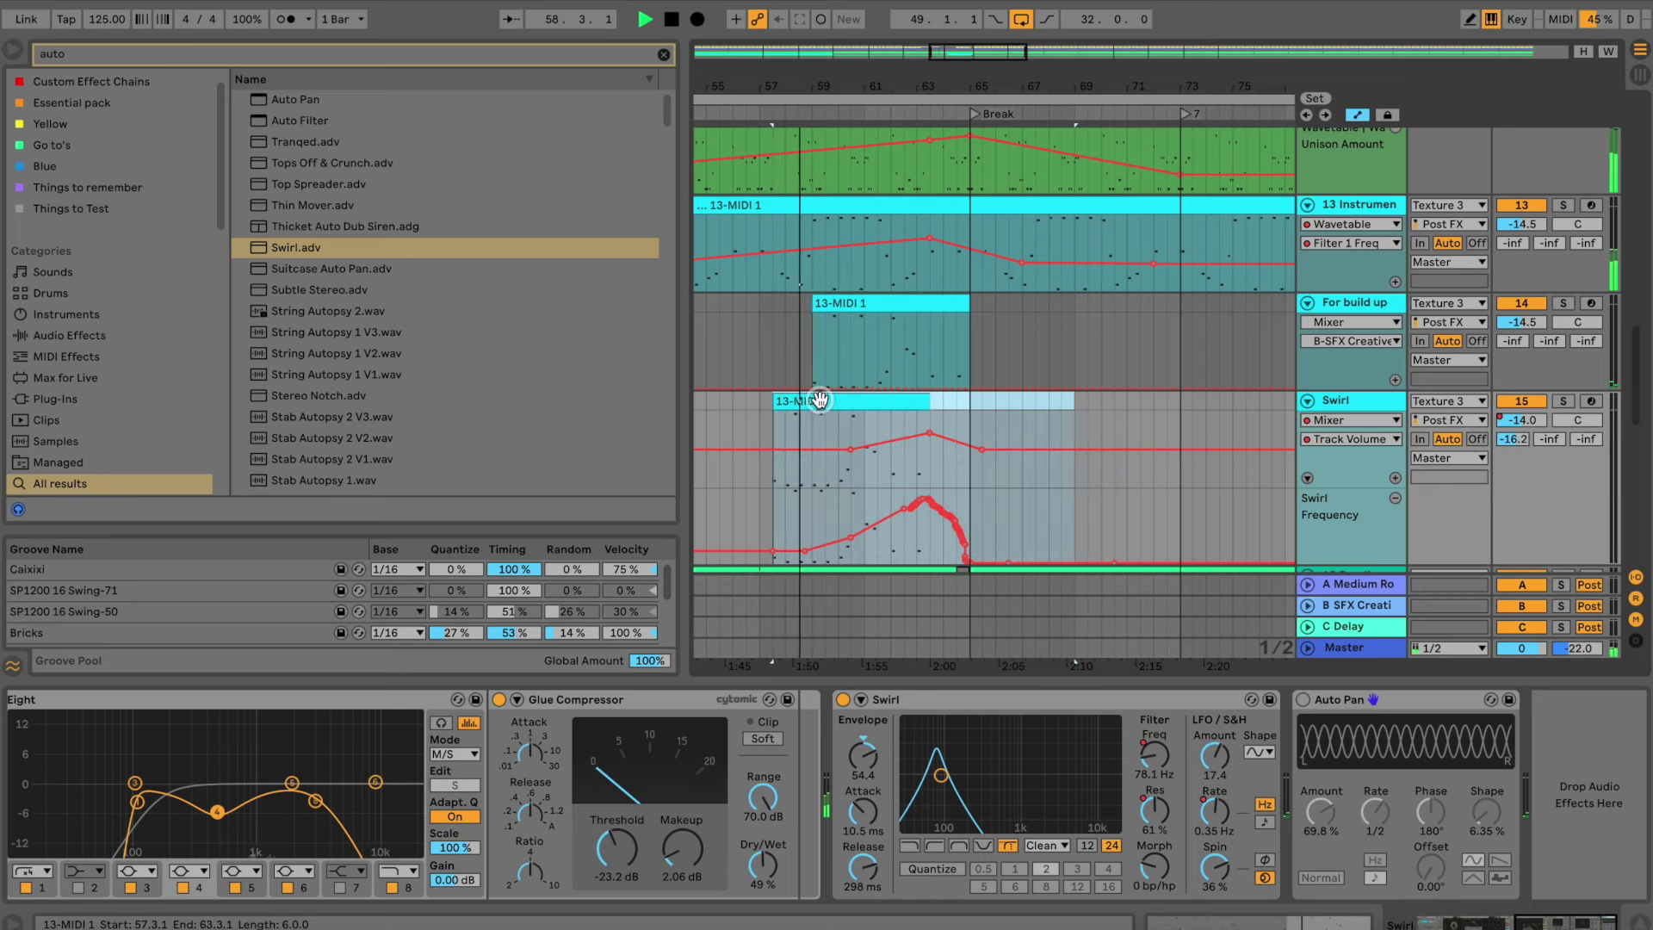
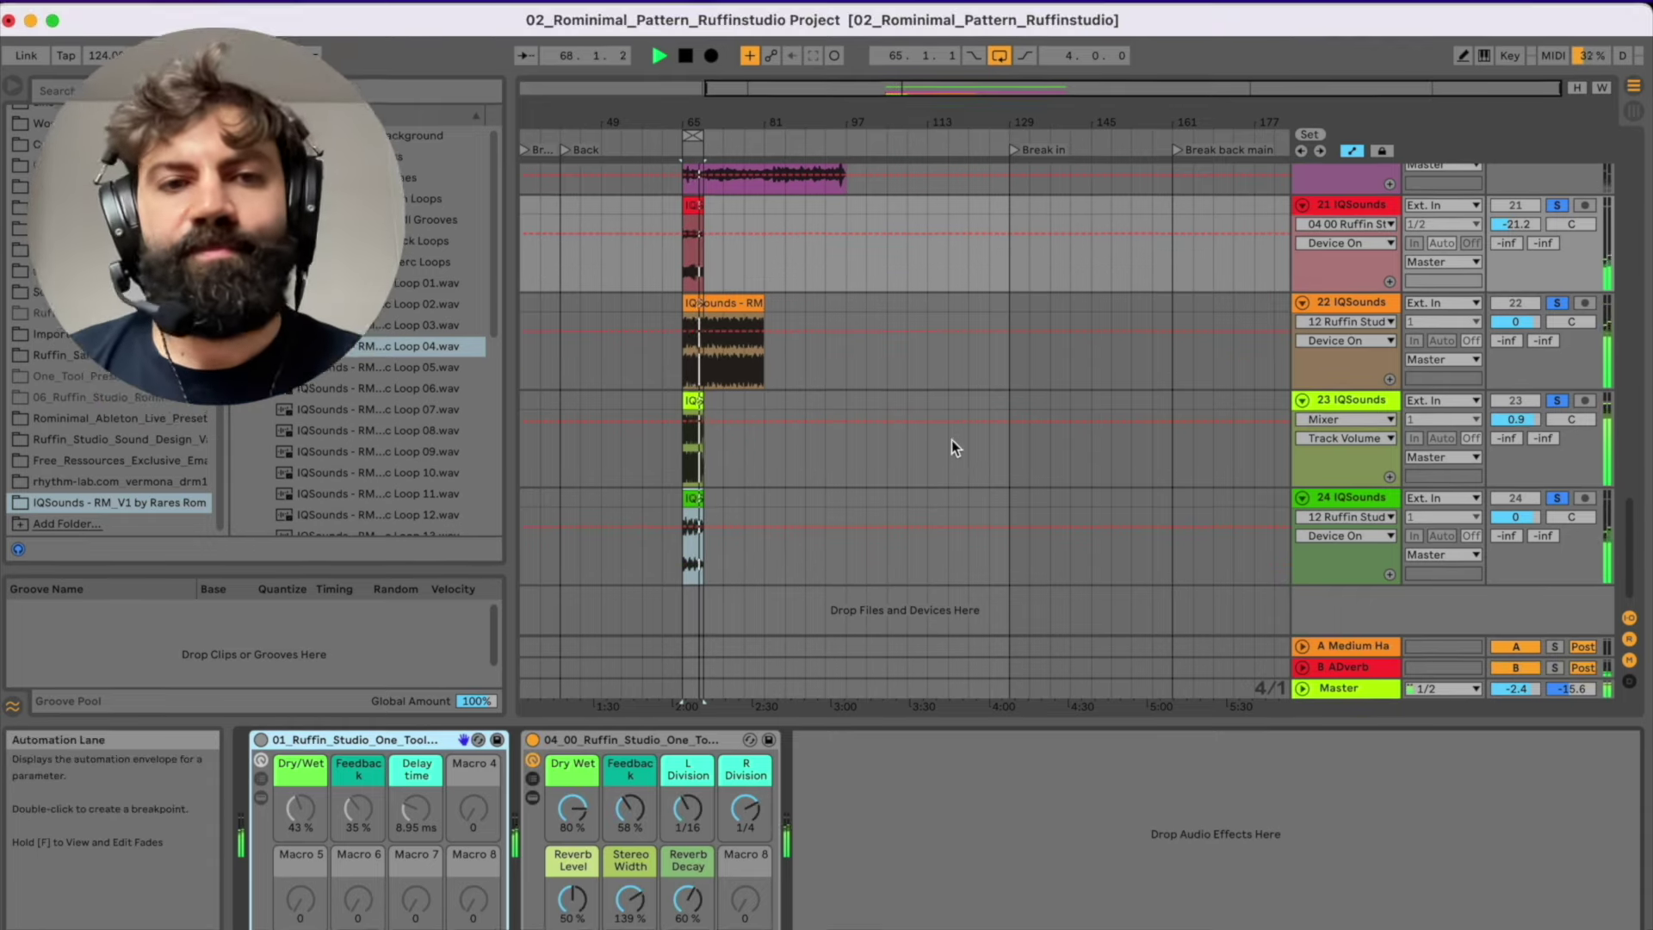
# Load the 01_Ruffin_Studio_One_Tool_Dirtyfier.adg preset onto the 21 IQSounds track and adjust its Dry/Wet during playback
pyautogui.press('space')
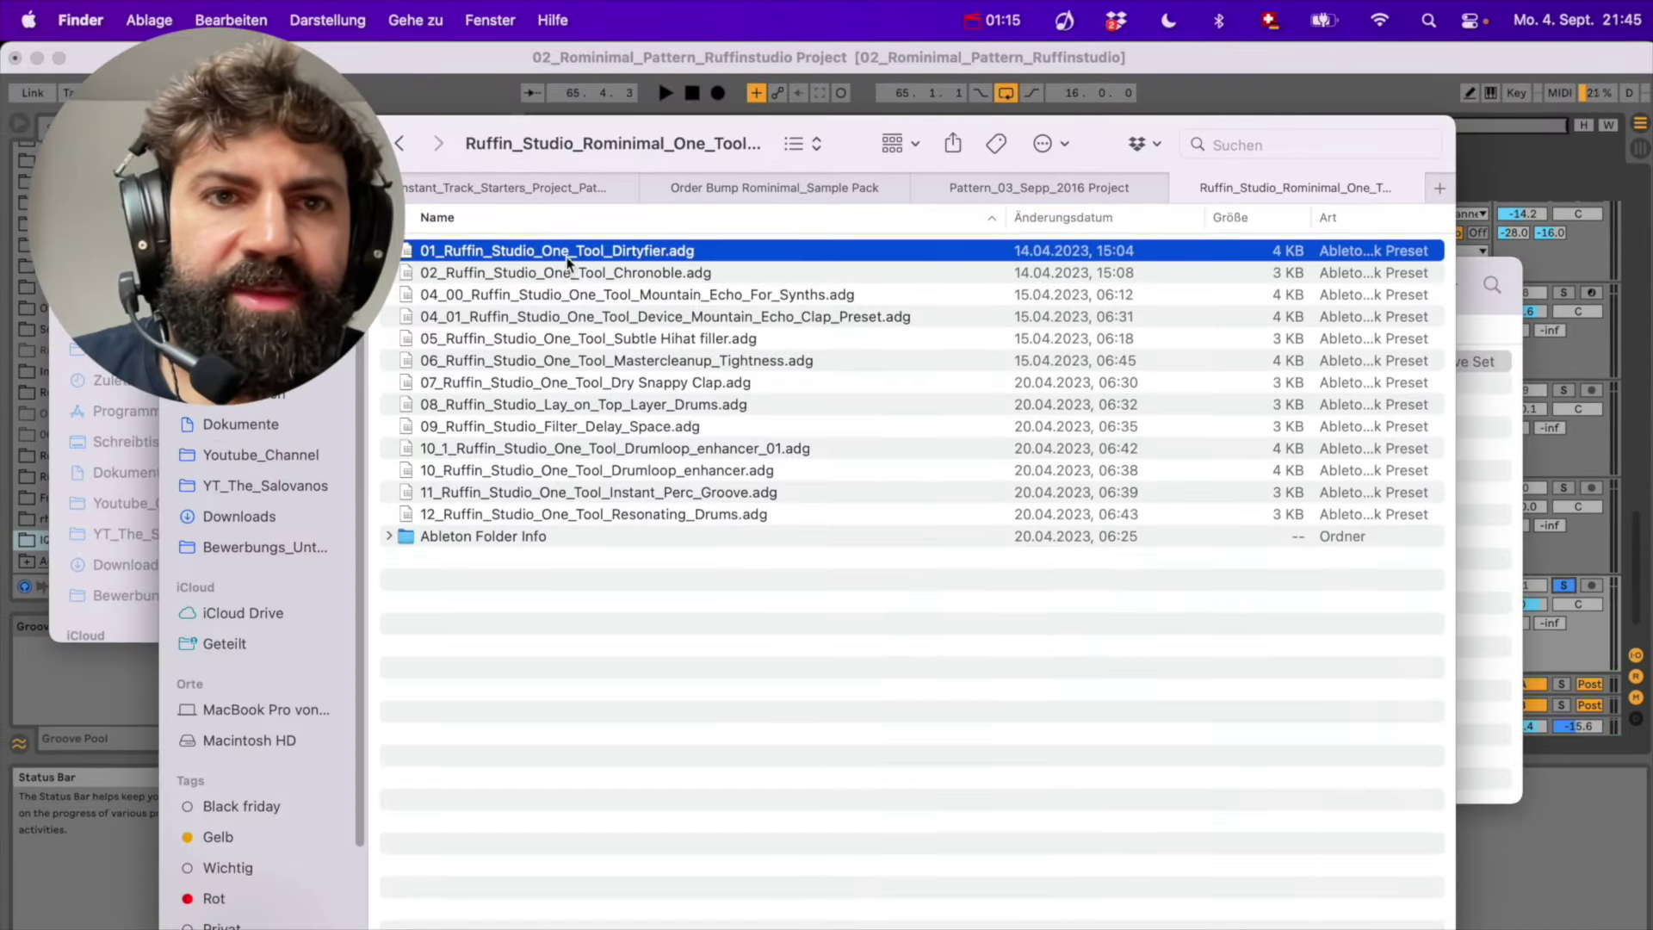
pyautogui.moveTo(569, 261); pyautogui.dragTo(532, 741)
pyautogui.press('space')
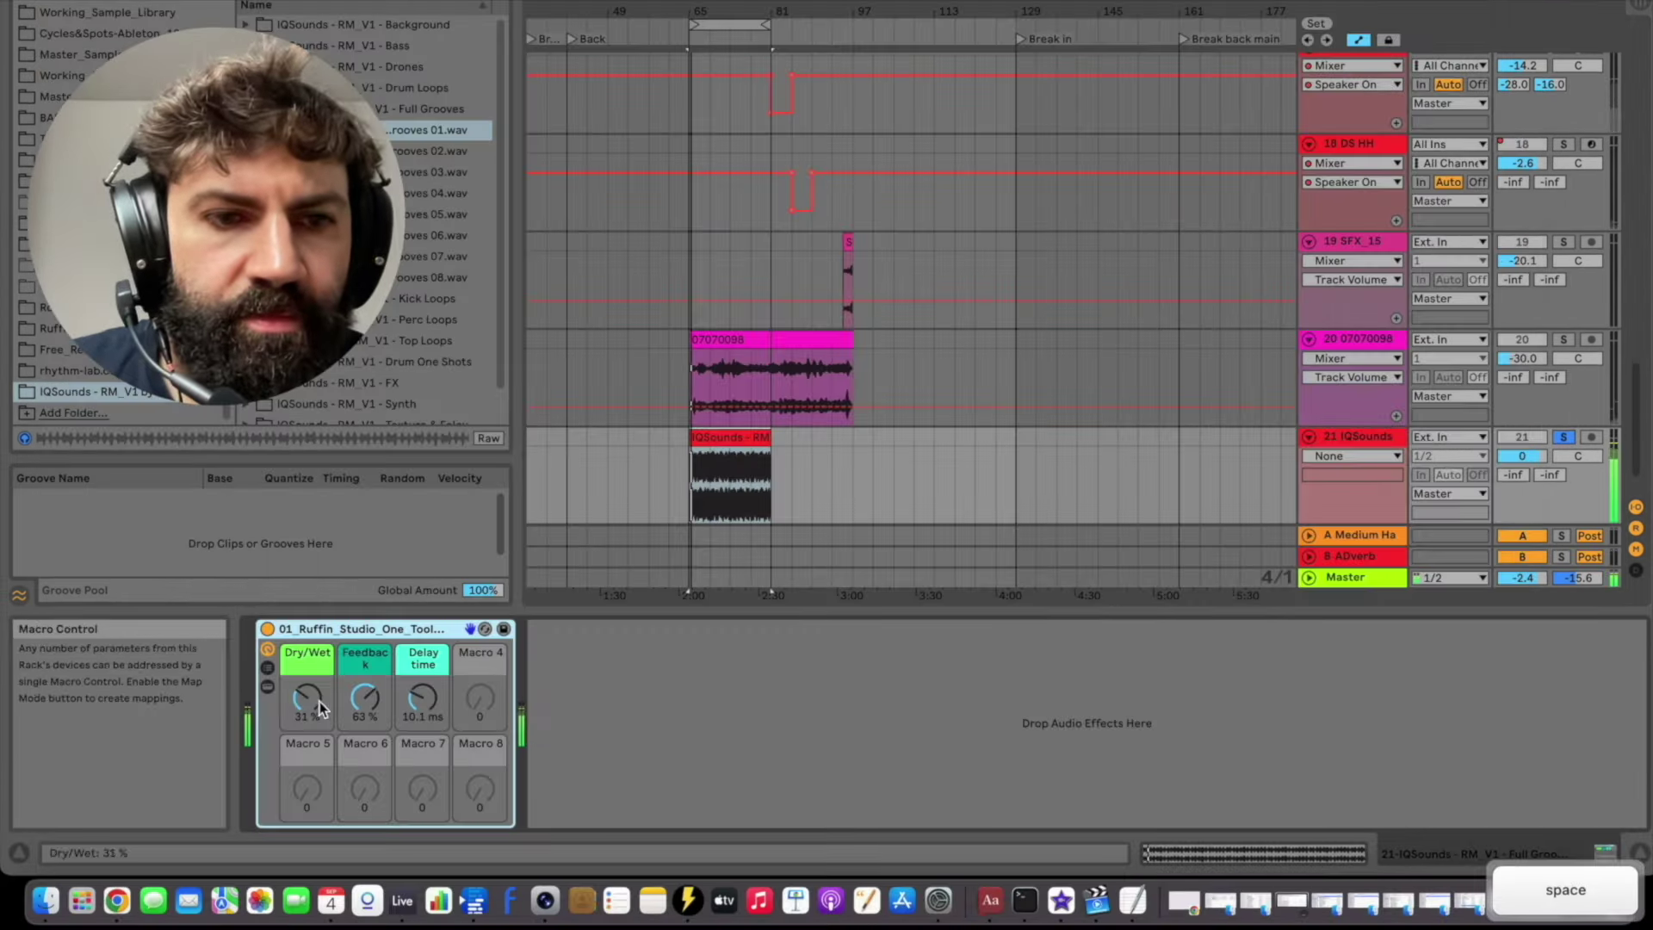
pyautogui.moveTo(320, 708); pyautogui.dragTo(315, 694)
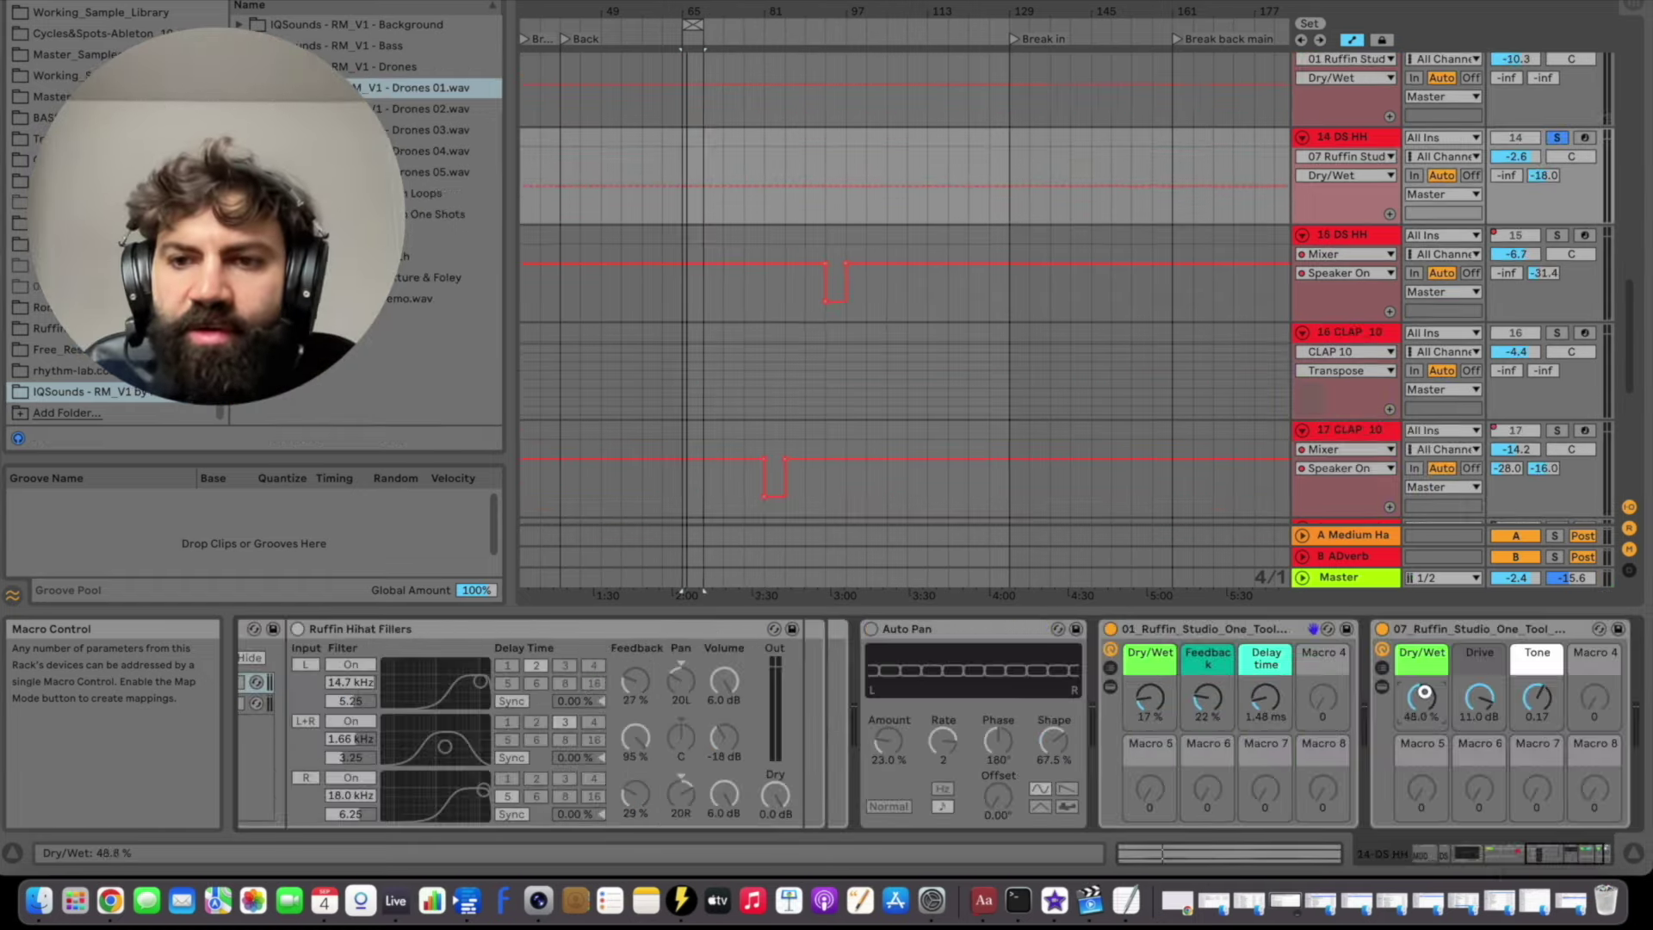
# On the 14 DS HH track, set the 07_Ruffin_Studio_One_Tool rack's Dry/Wet to 100 % and adjust the 01 rack's Dry/Wet
pyautogui.press('space')
pyautogui.moveTo(1423, 692); pyautogui.dragTo(1424, 691)
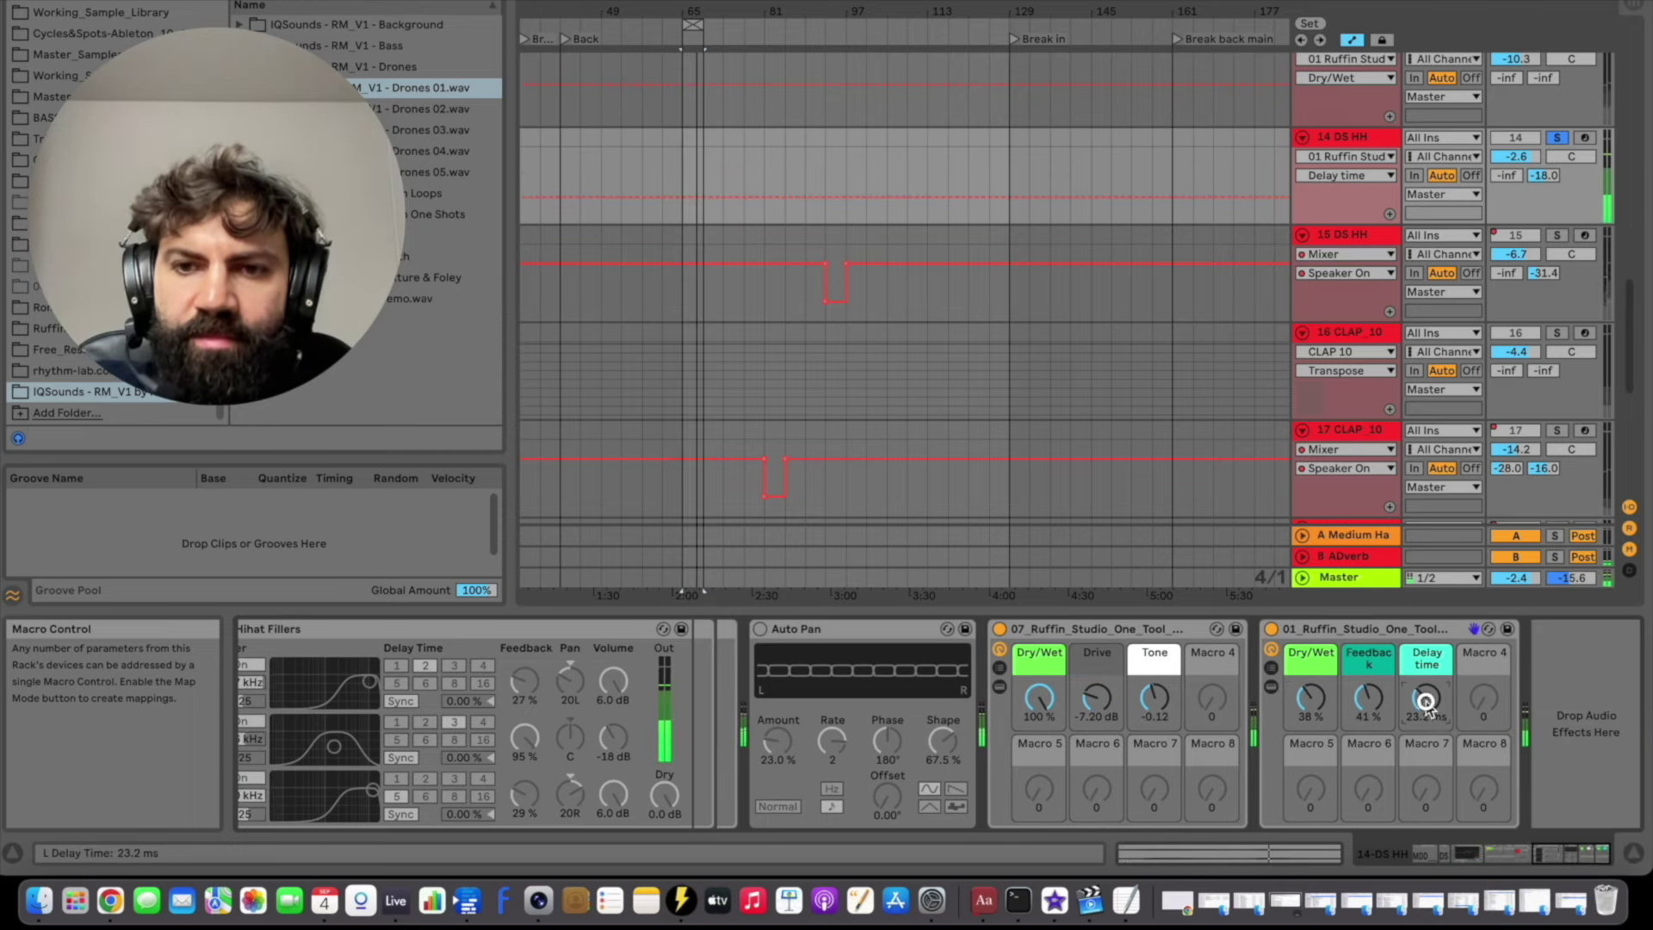
pyautogui.moveTo(1315, 701); pyautogui.dragTo(1315, 703)
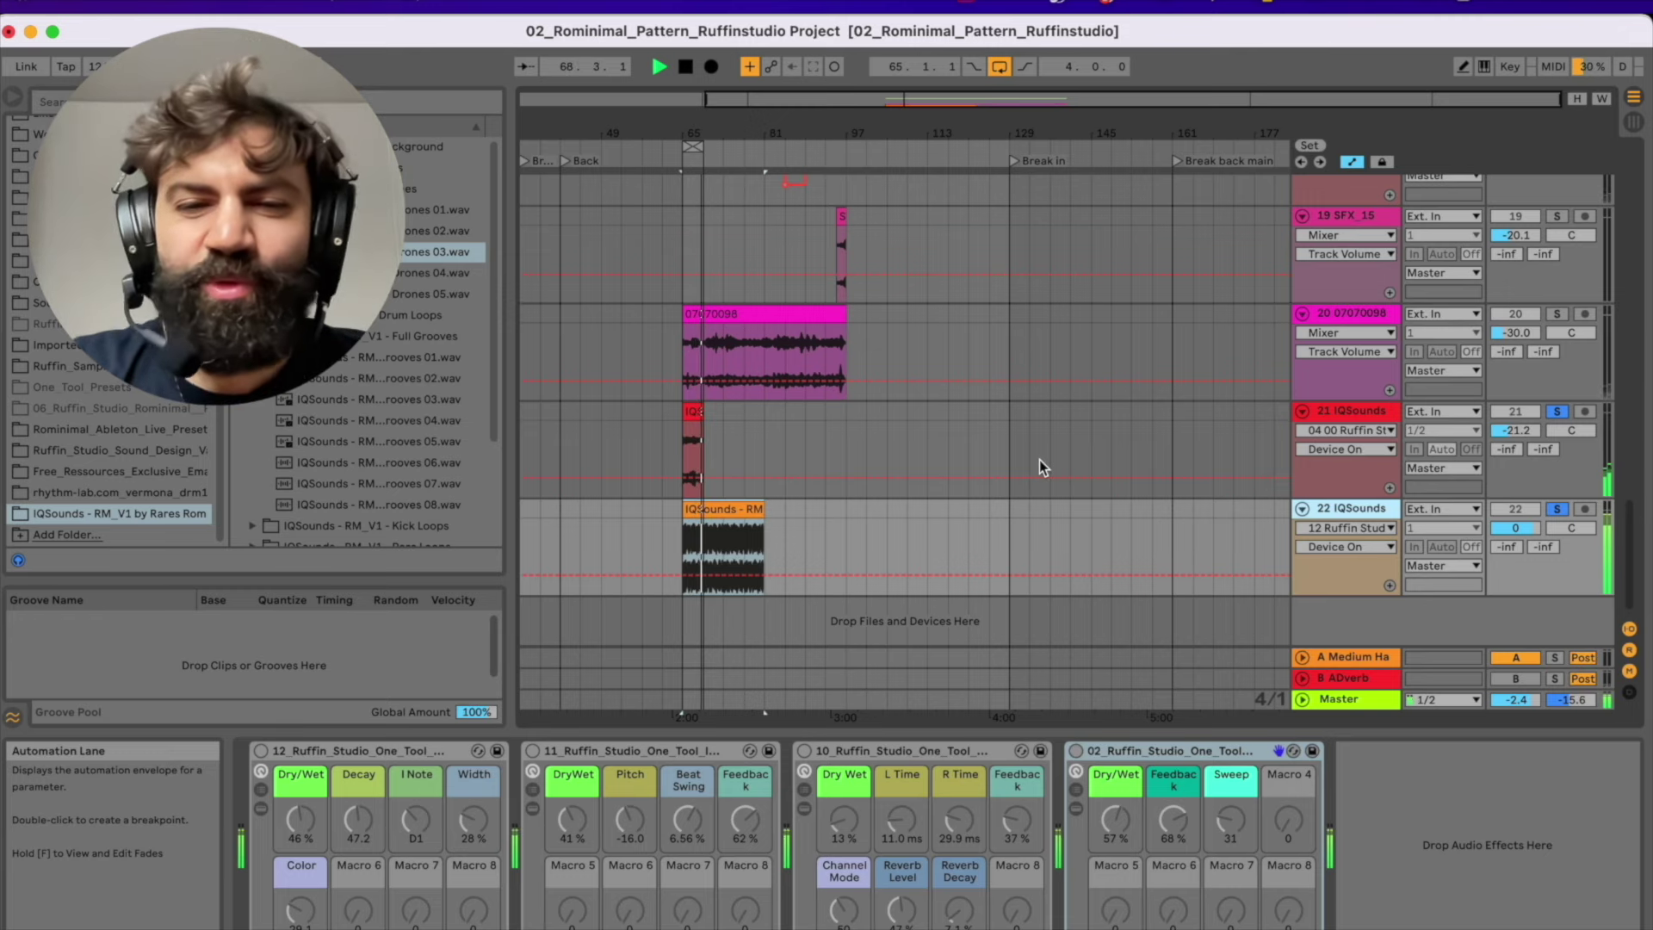
# Compare the One Tool rack chains on the 21 IQSounds and 22 IQSounds tracks while the loop plays
pyautogui.click(1040, 460)
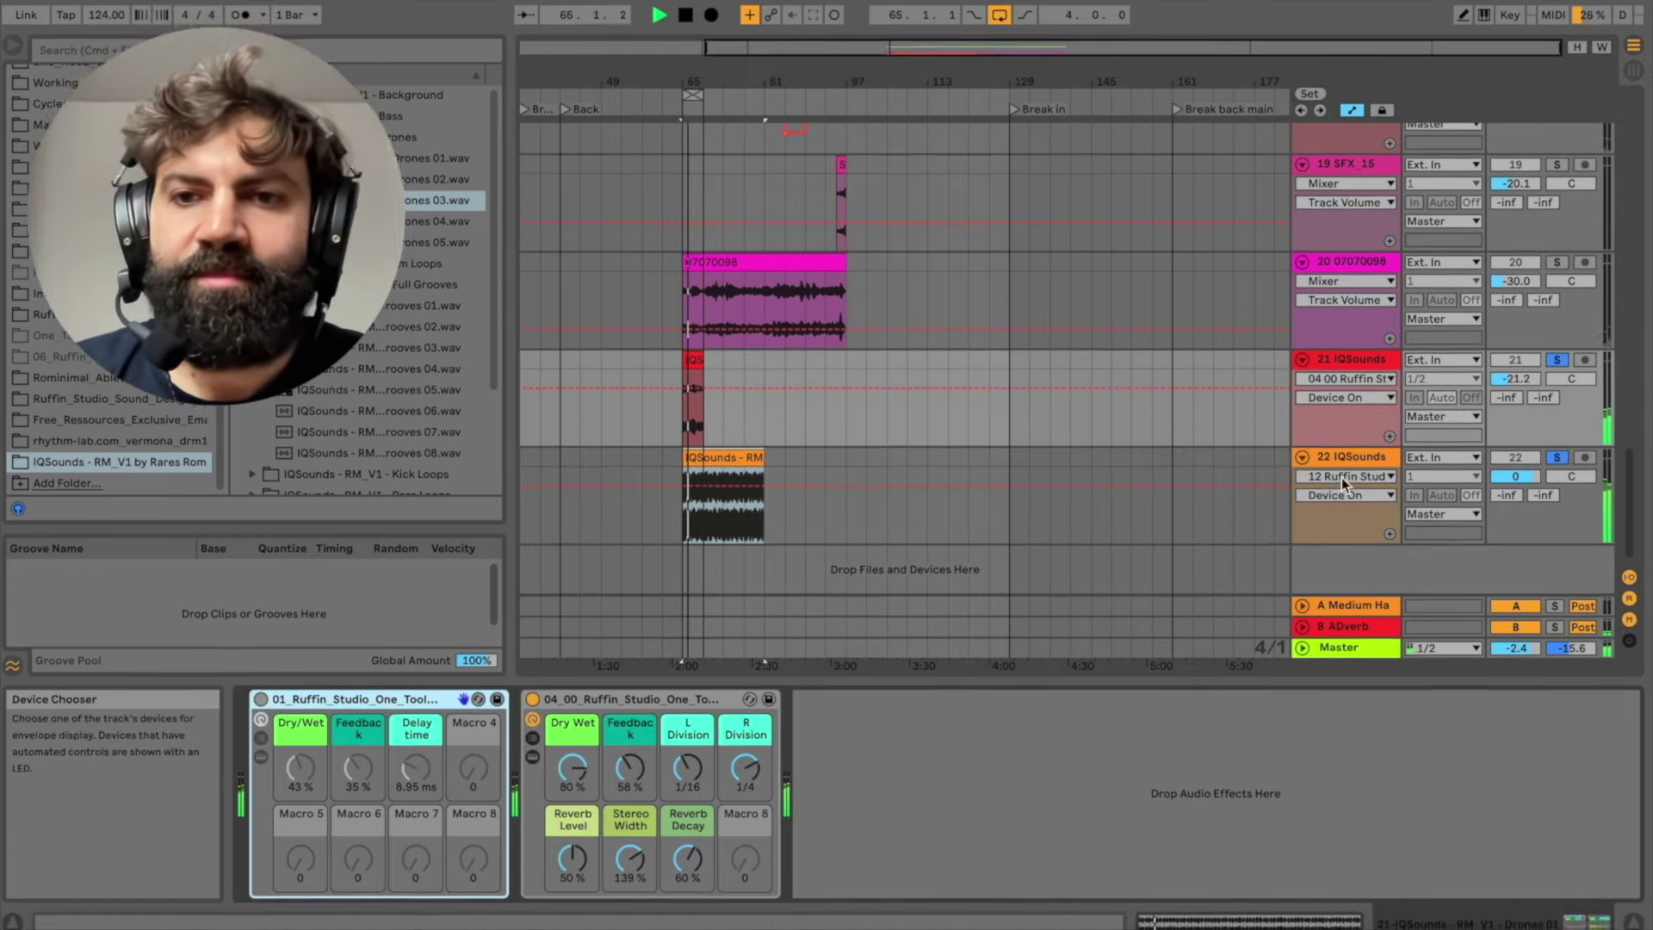
pyautogui.click(1357, 456)
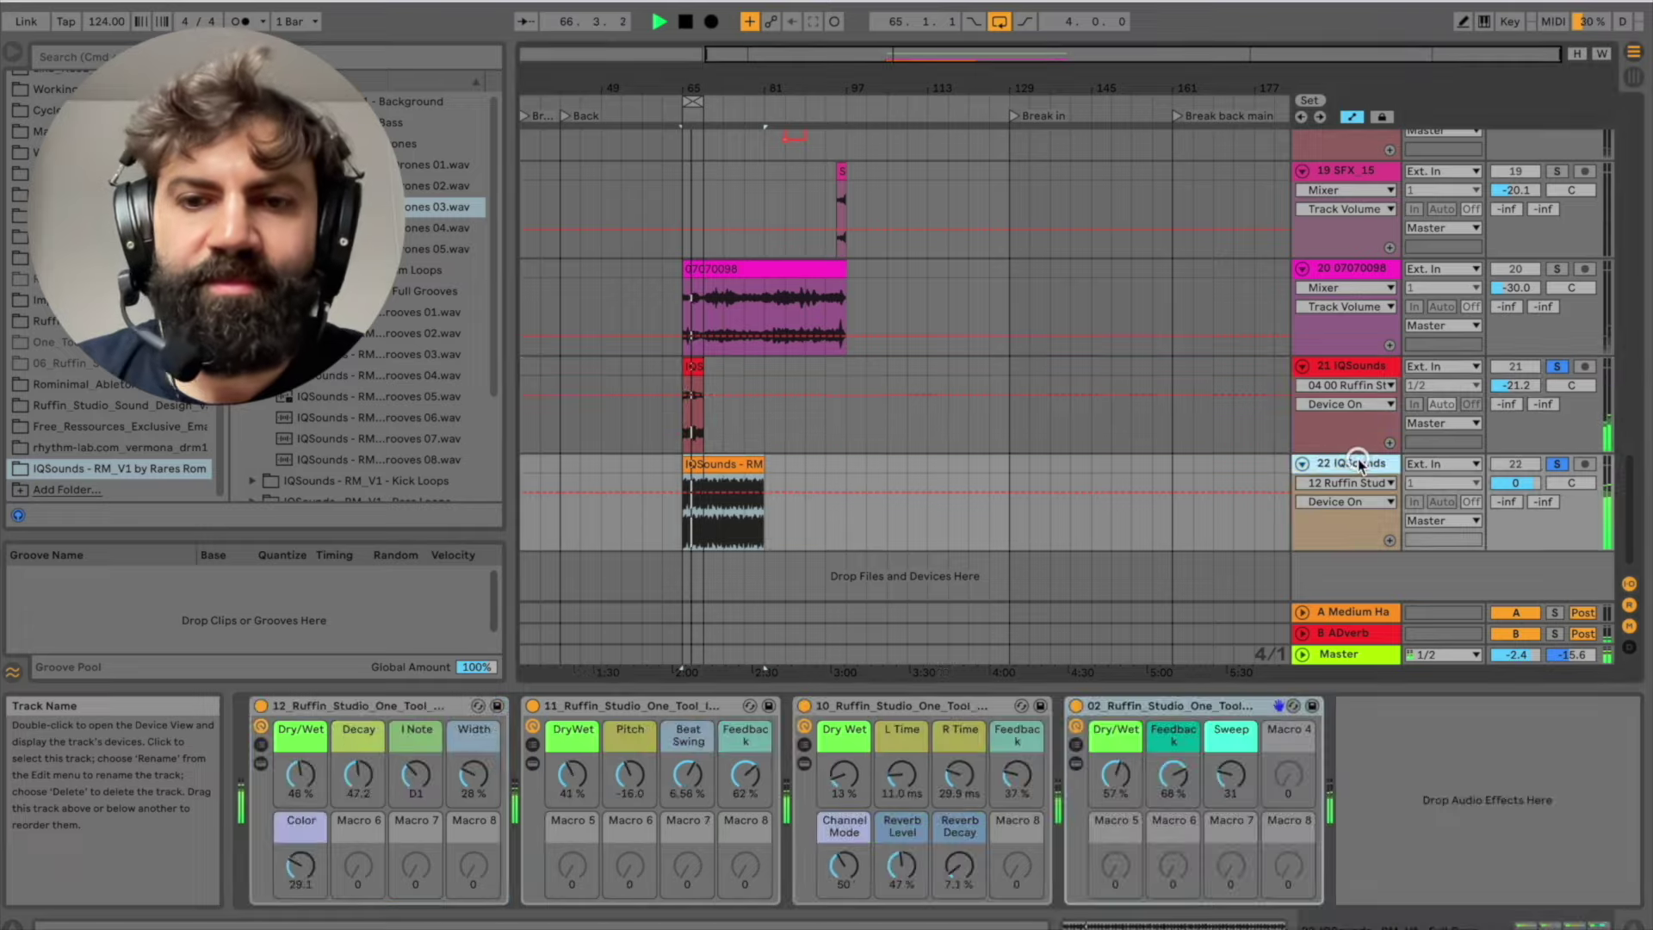
pyautogui.moveTo(1122, 707); pyautogui.dragTo(1121, 699)
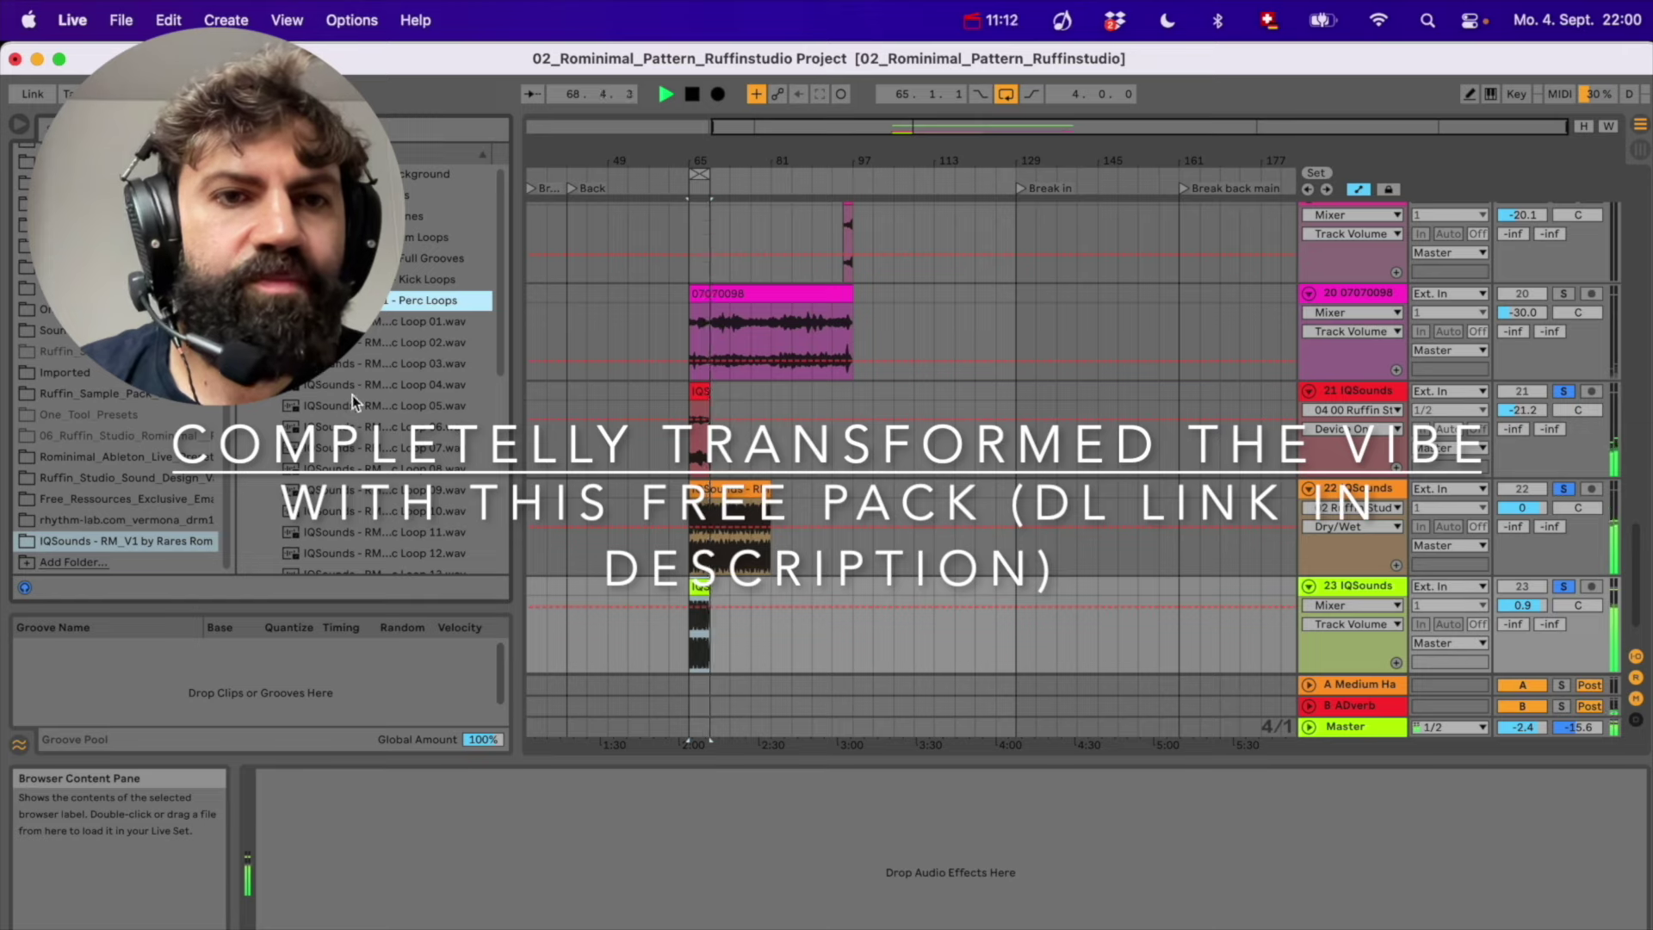
# Add the Perc Loop 04.wav sample from the IQSounds - RM_V1 pack to a new audio track at bar 65
pyautogui.moveTo(431, 384); pyautogui.dragTo(642, 600)
pyautogui.moveTo(642, 544); pyautogui.dragTo(718, 671)
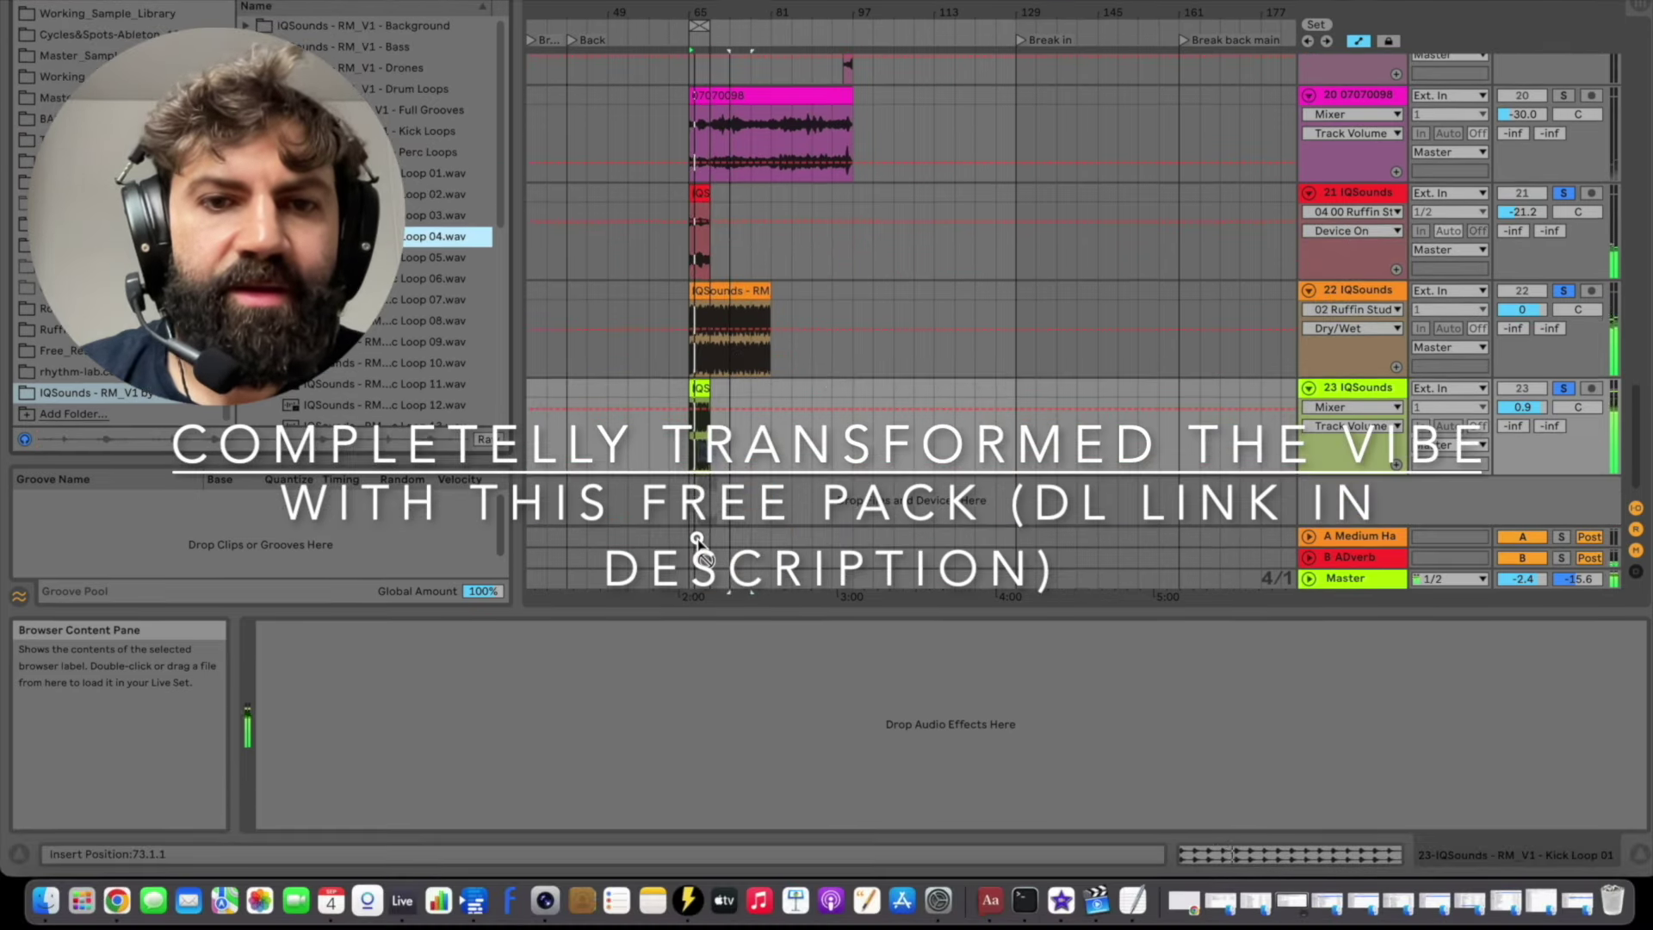
pyautogui.moveTo(715, 574); pyautogui.dragTo(700, 470)
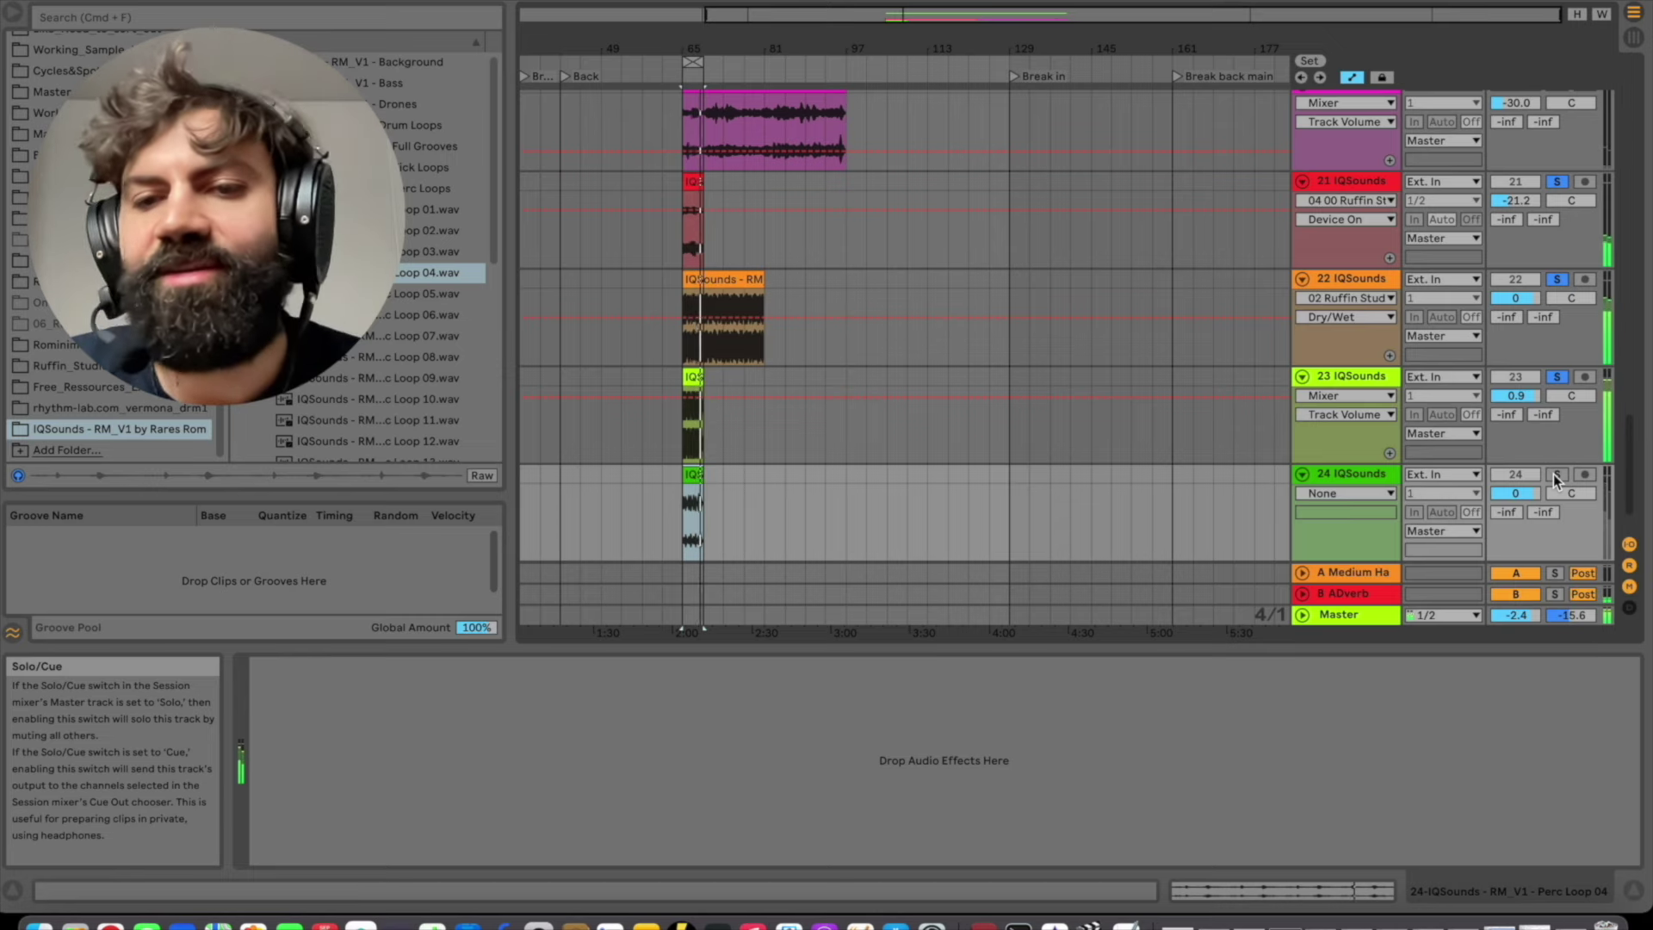
# Solo the 24 IQSounds track and load the 12, 11 and 04_00 Ruffin Studio One Tool racks onto it
pyautogui.click(1557, 476)
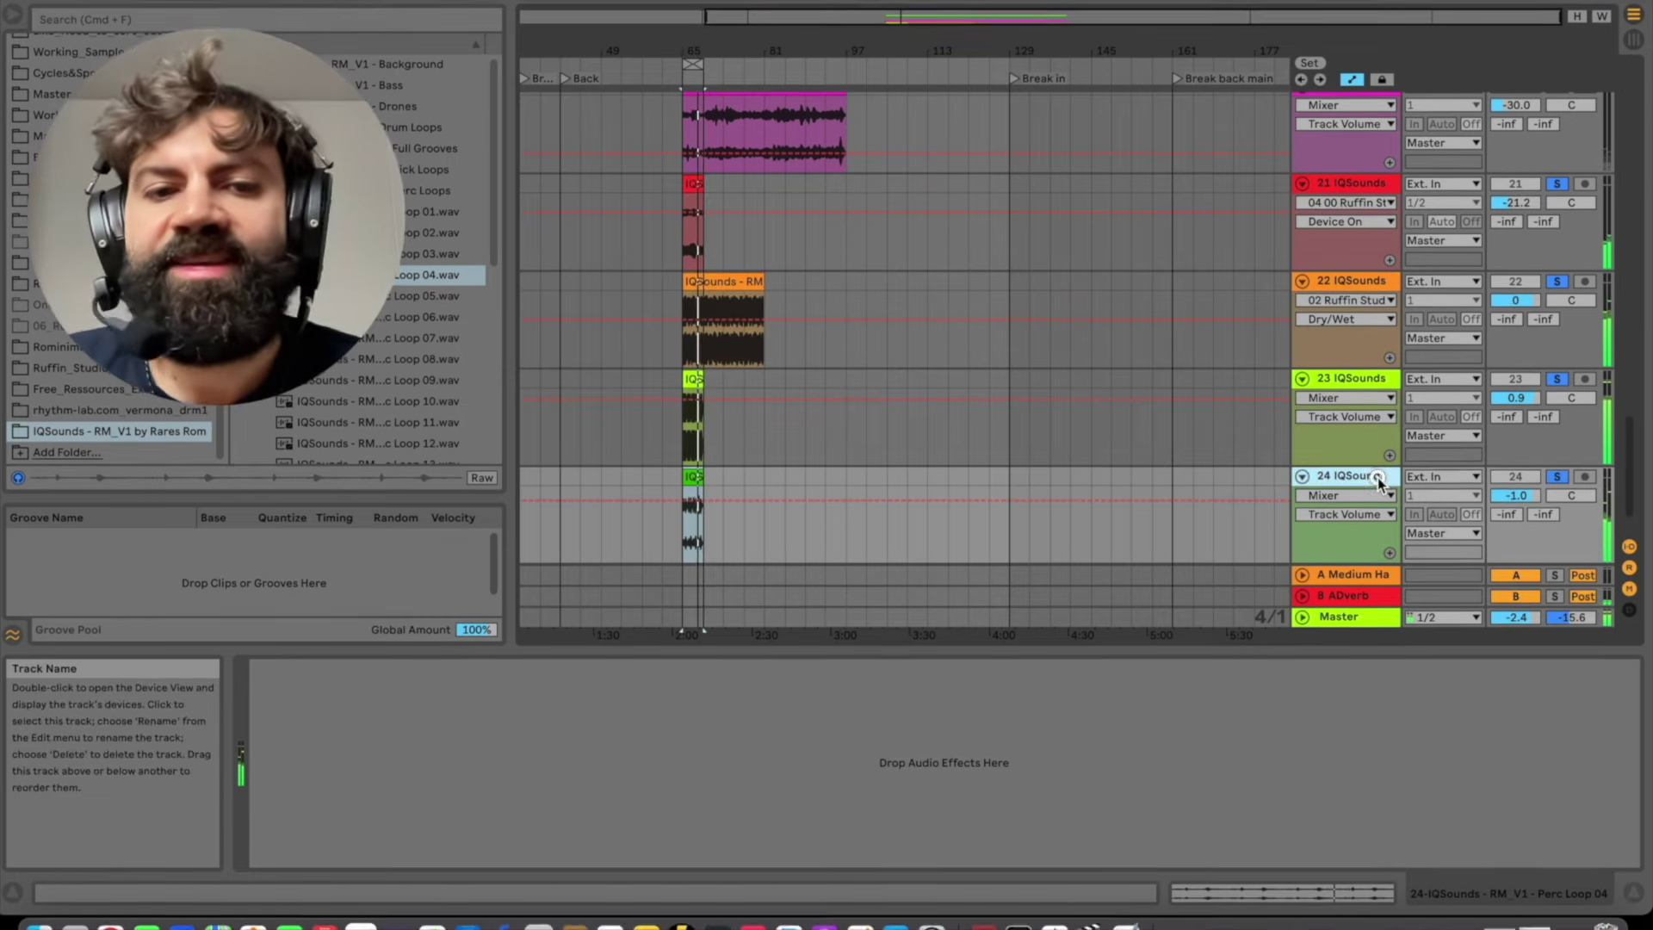
pyautogui.click(1374, 473)
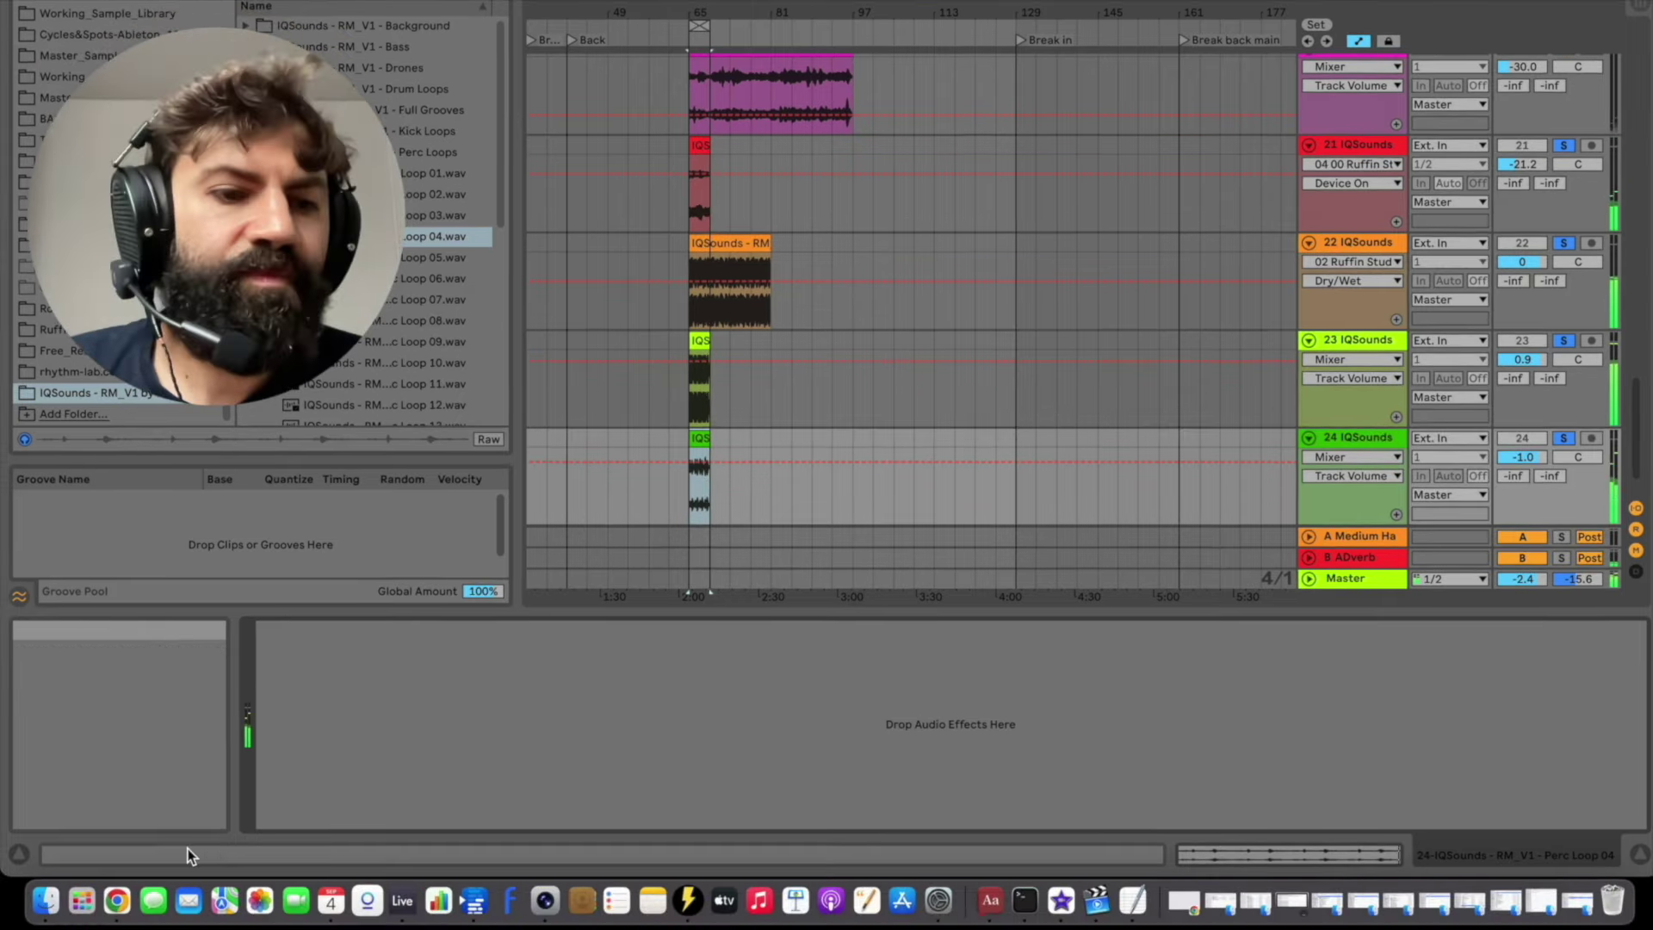
pyautogui.click(40, 926)
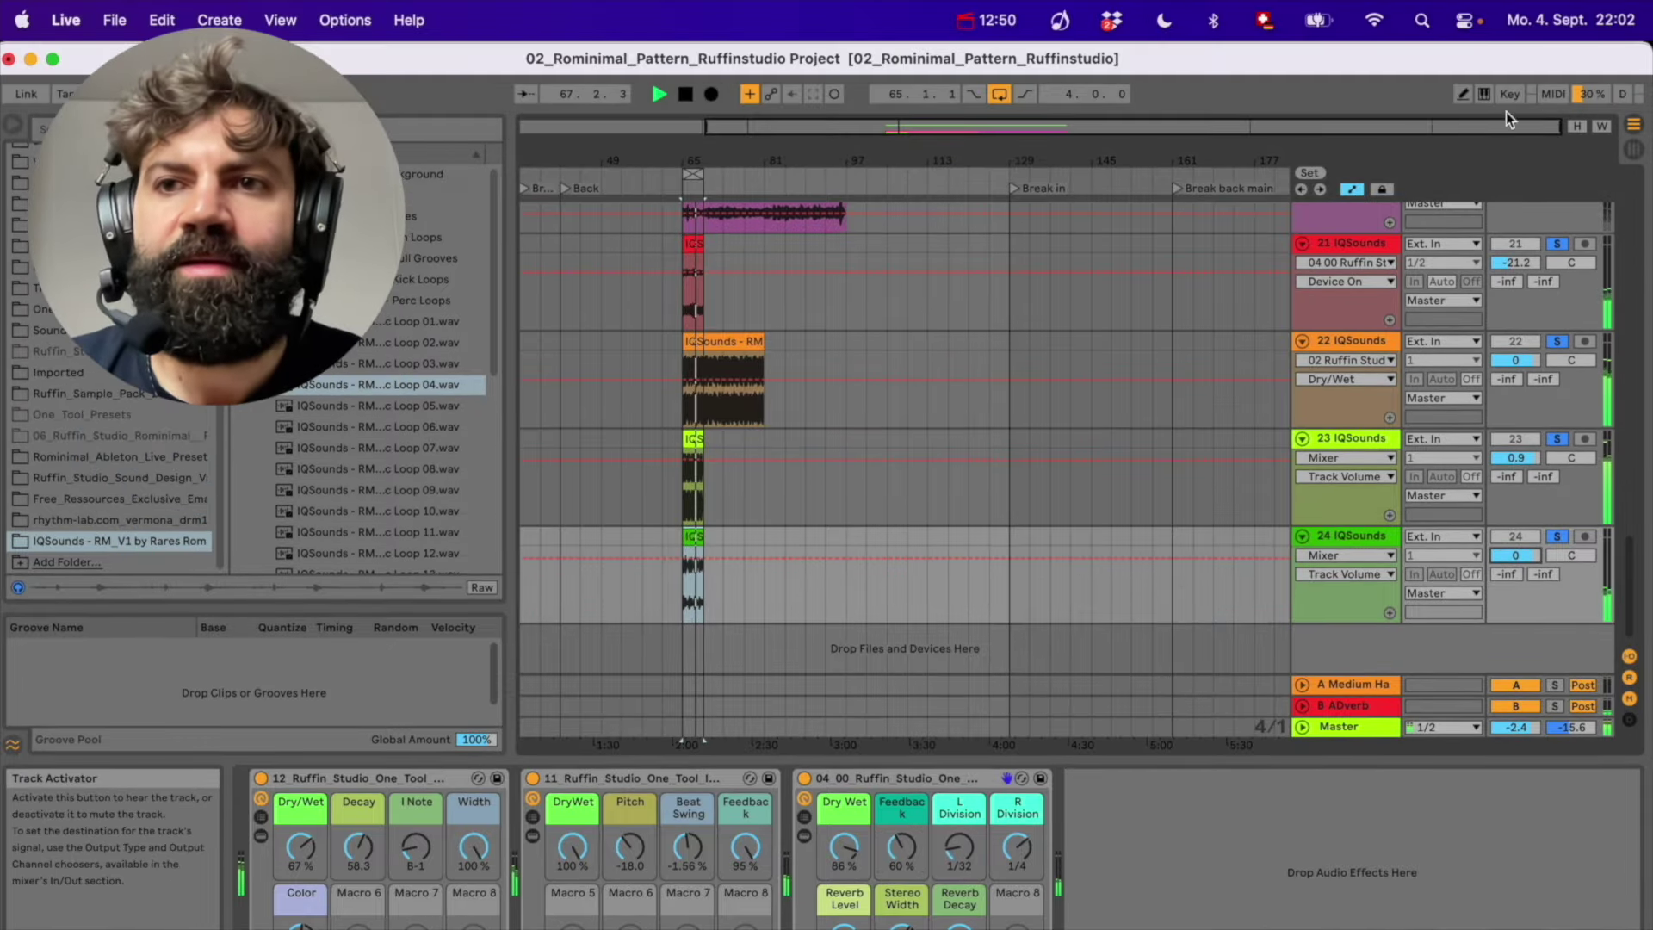
# Key-map the One Tool racks' on/off switches and toggle them during playback to compare the sound
pyautogui.click(1510, 93)
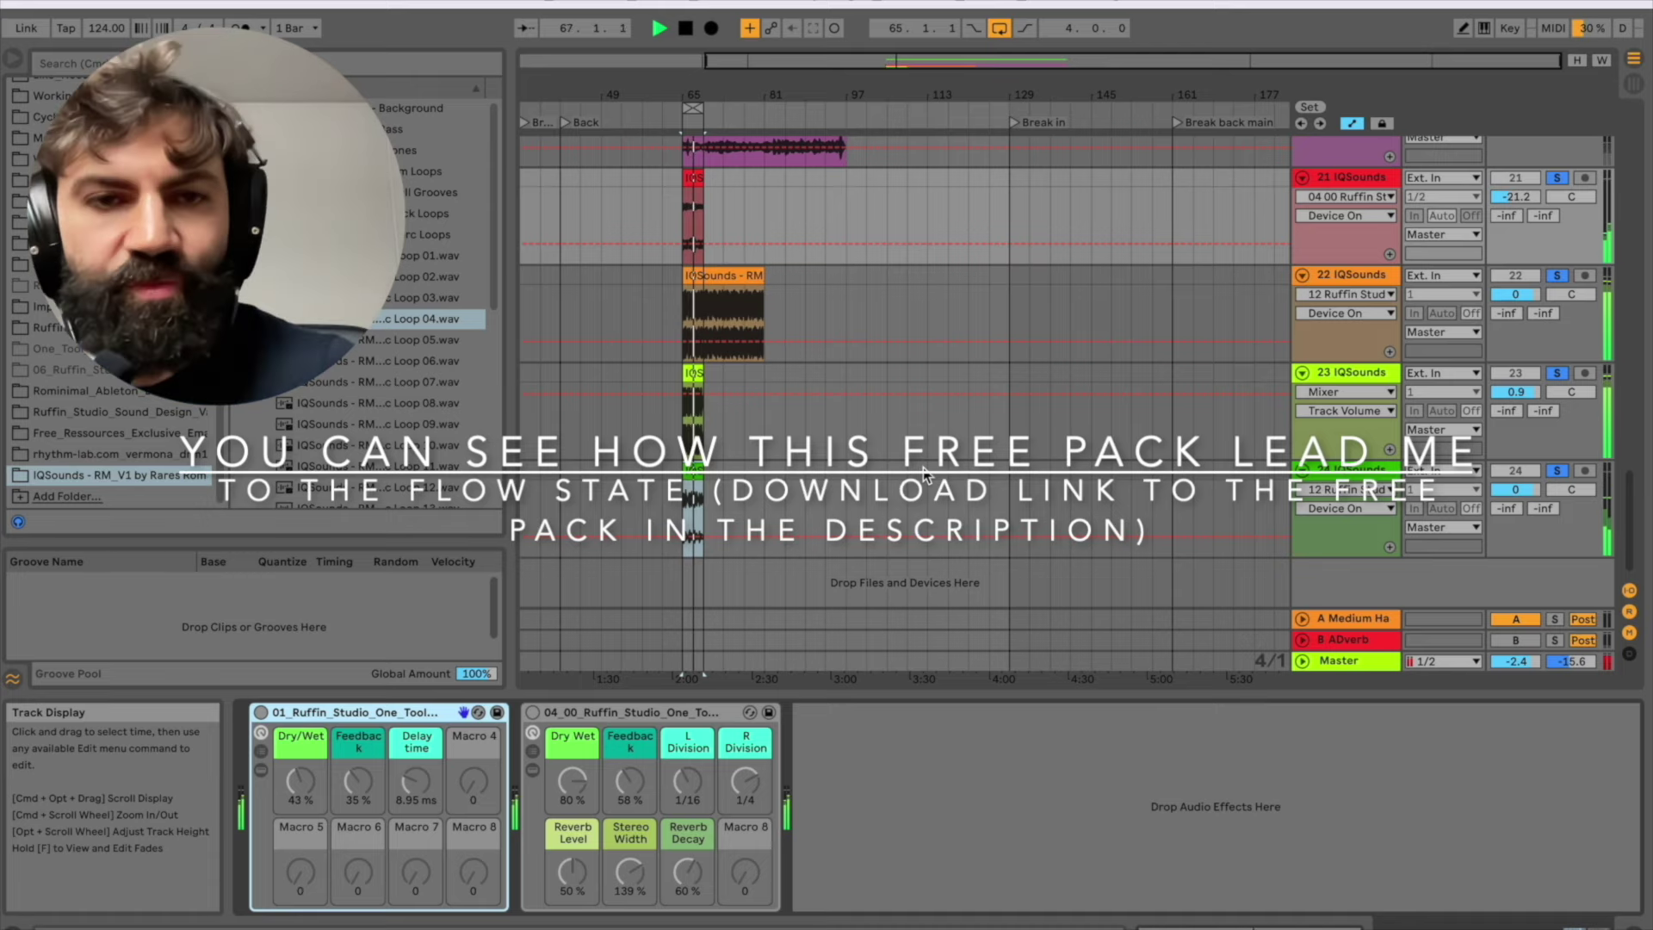
pyautogui.press('m')
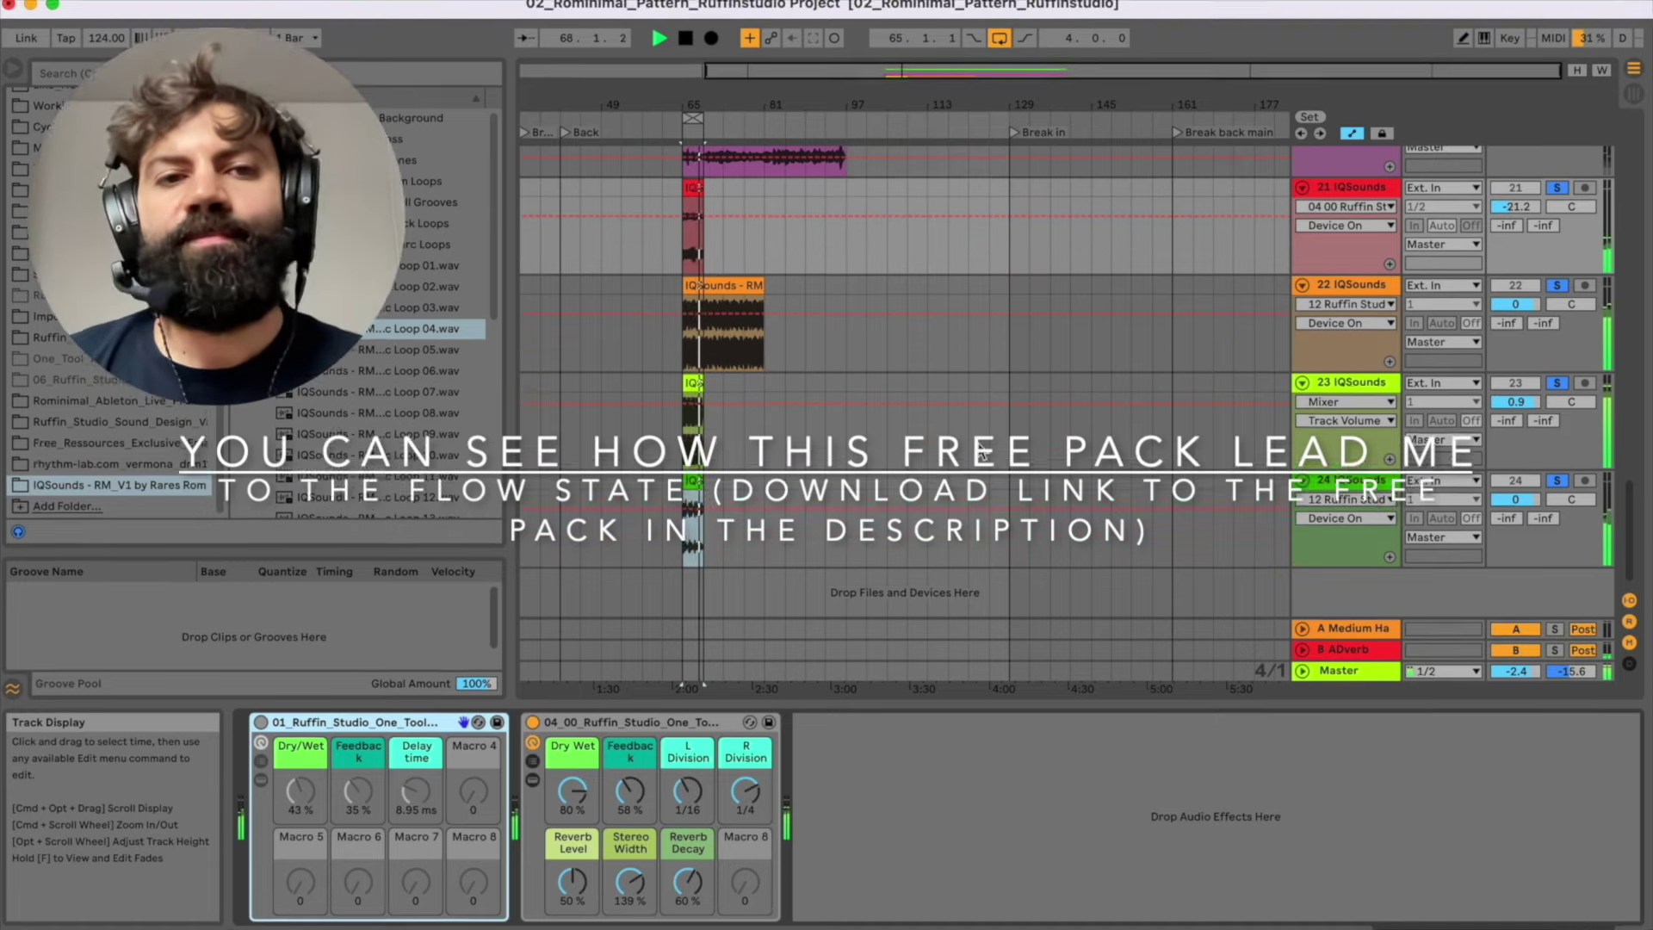
pyautogui.press('space')
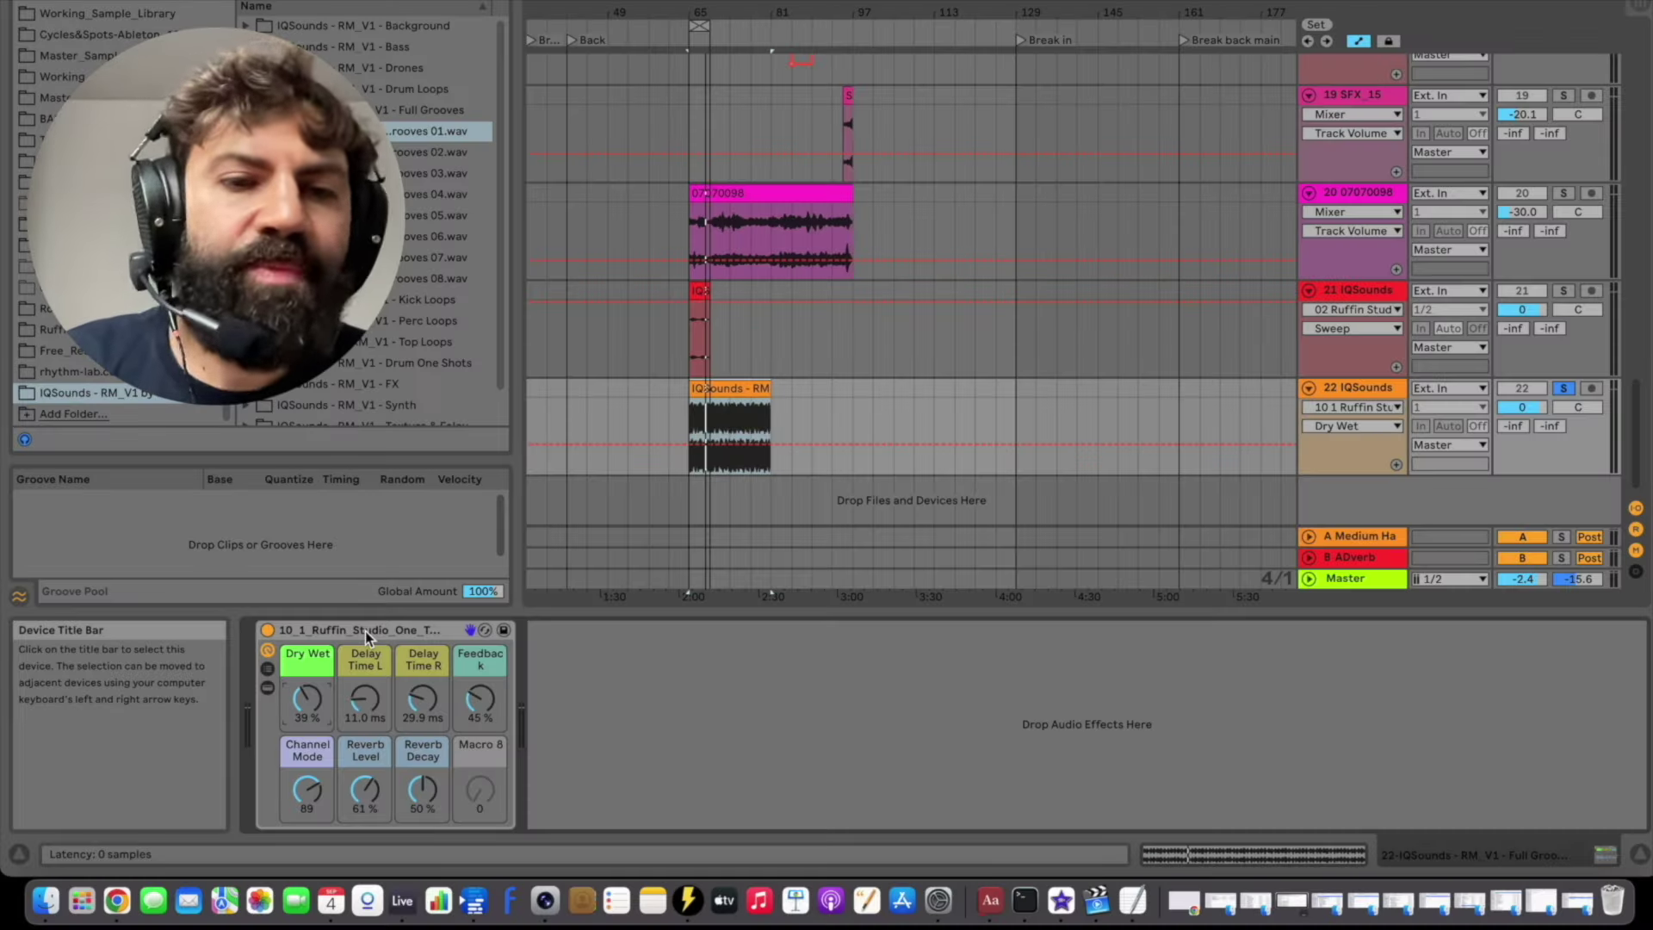
# Insert a new audio track below the Swirl track, set its input to Resampling and arm it for recording
pyautogui.press('super+t')
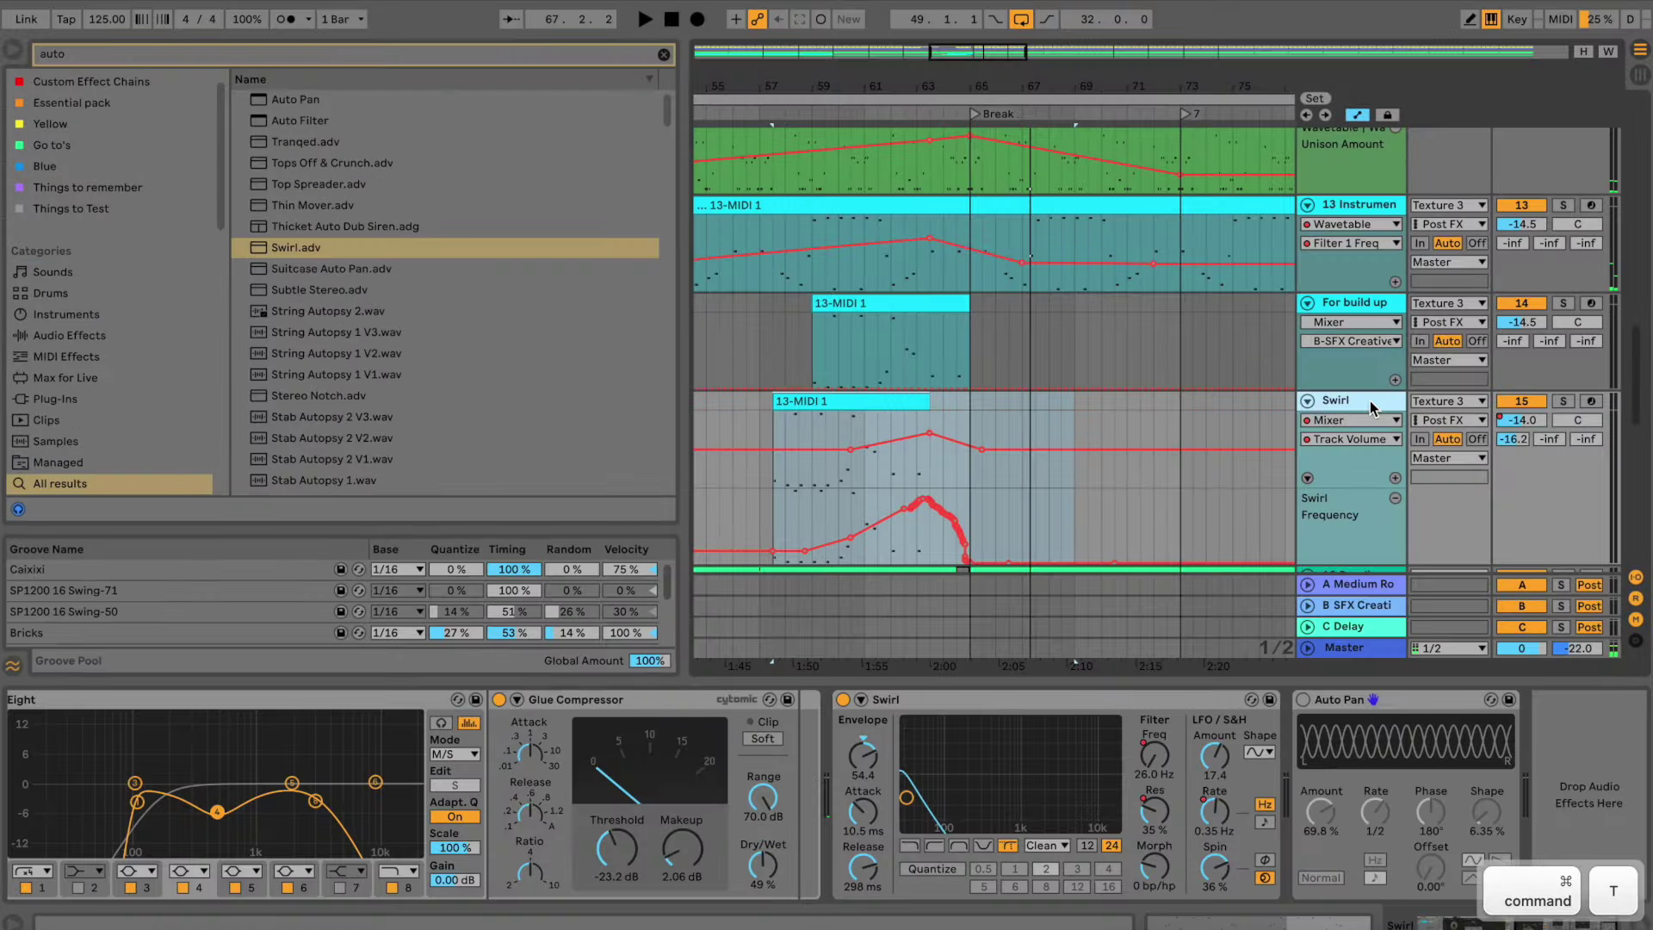
pyautogui.click(1482, 486)
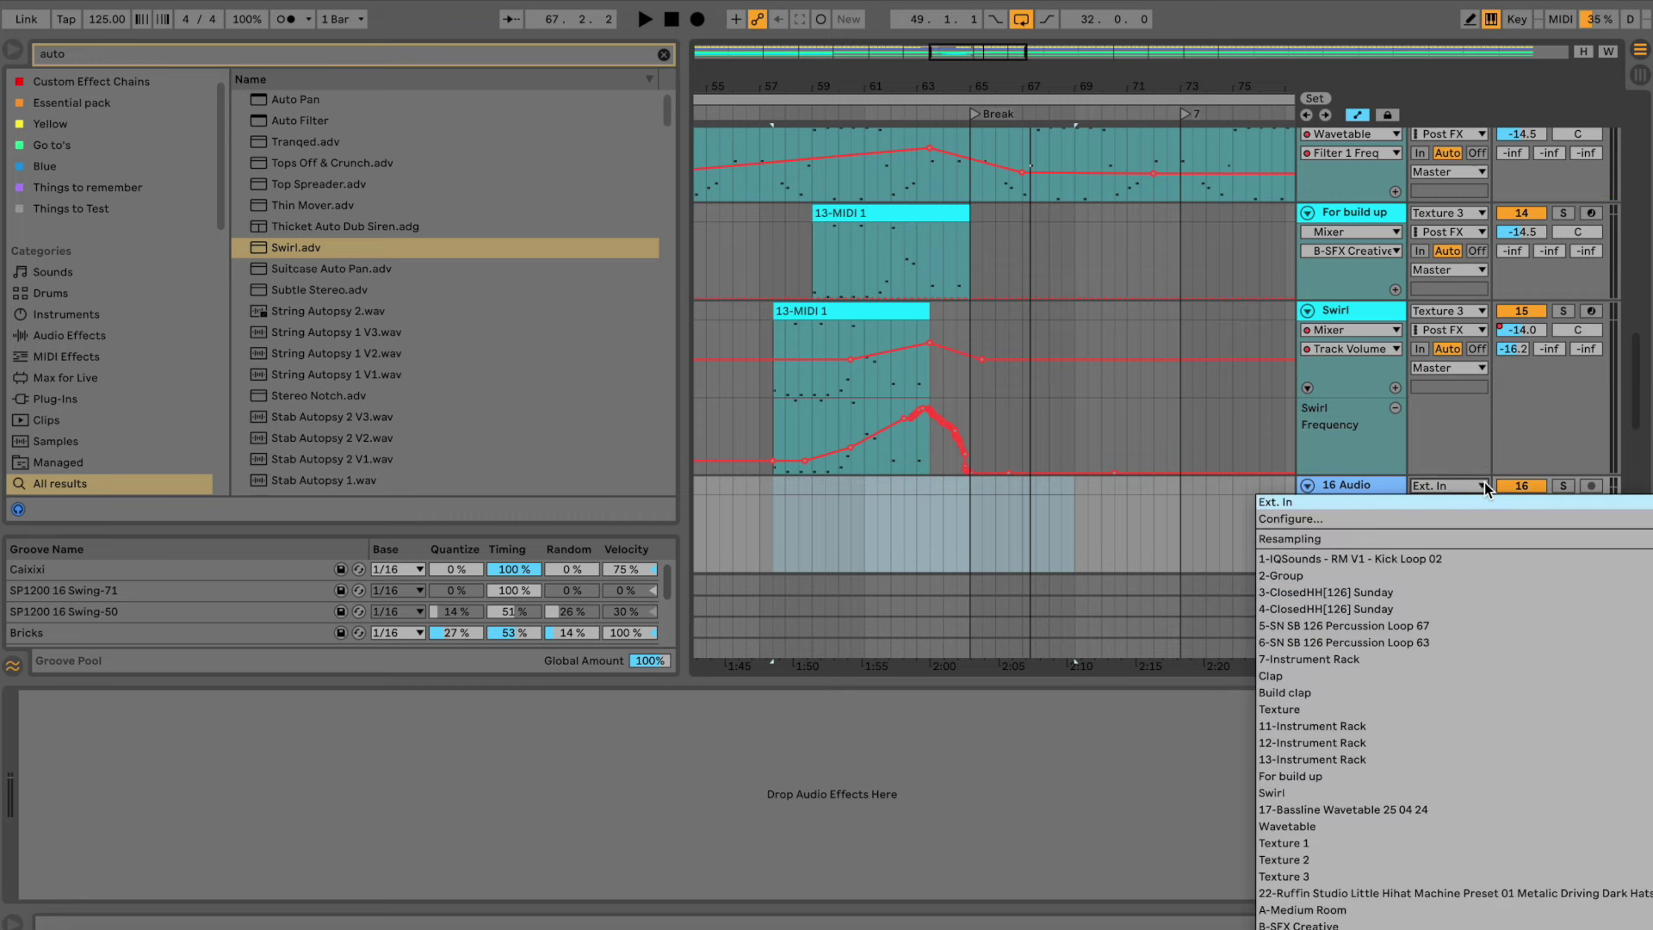
pyautogui.click(1464, 538)
pyautogui.click(1593, 485)
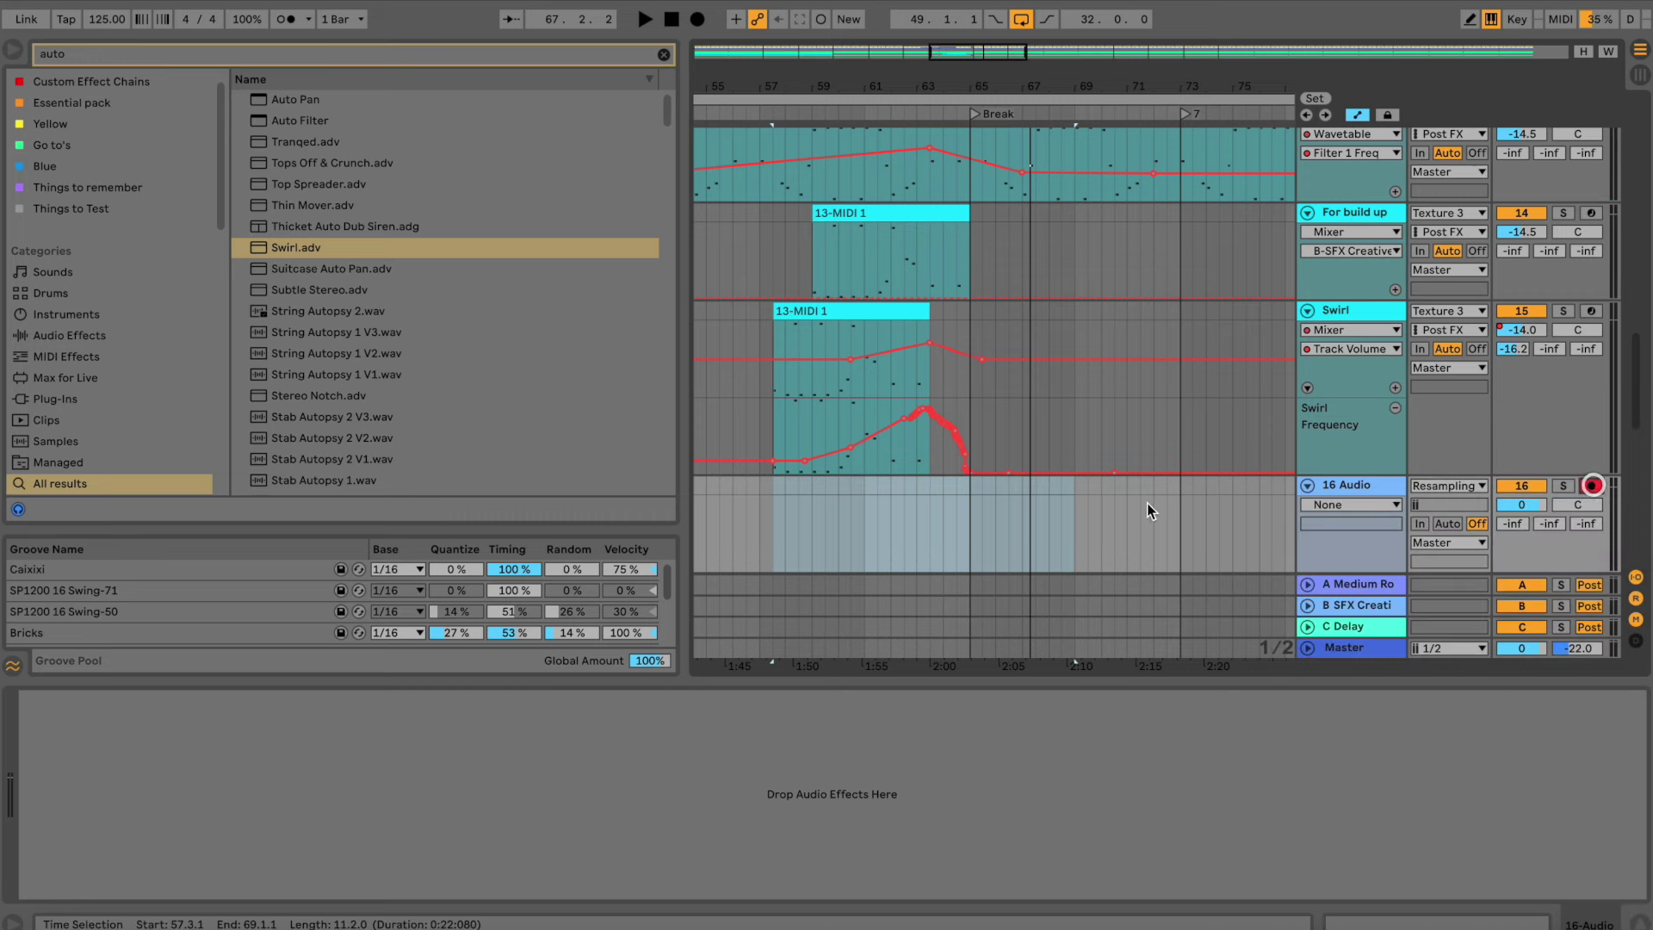
# Record the soloed For build up and Swirl tracks onto the 16 Audio track from 57.1.1 to about bar 67
pyautogui.click(758, 507)
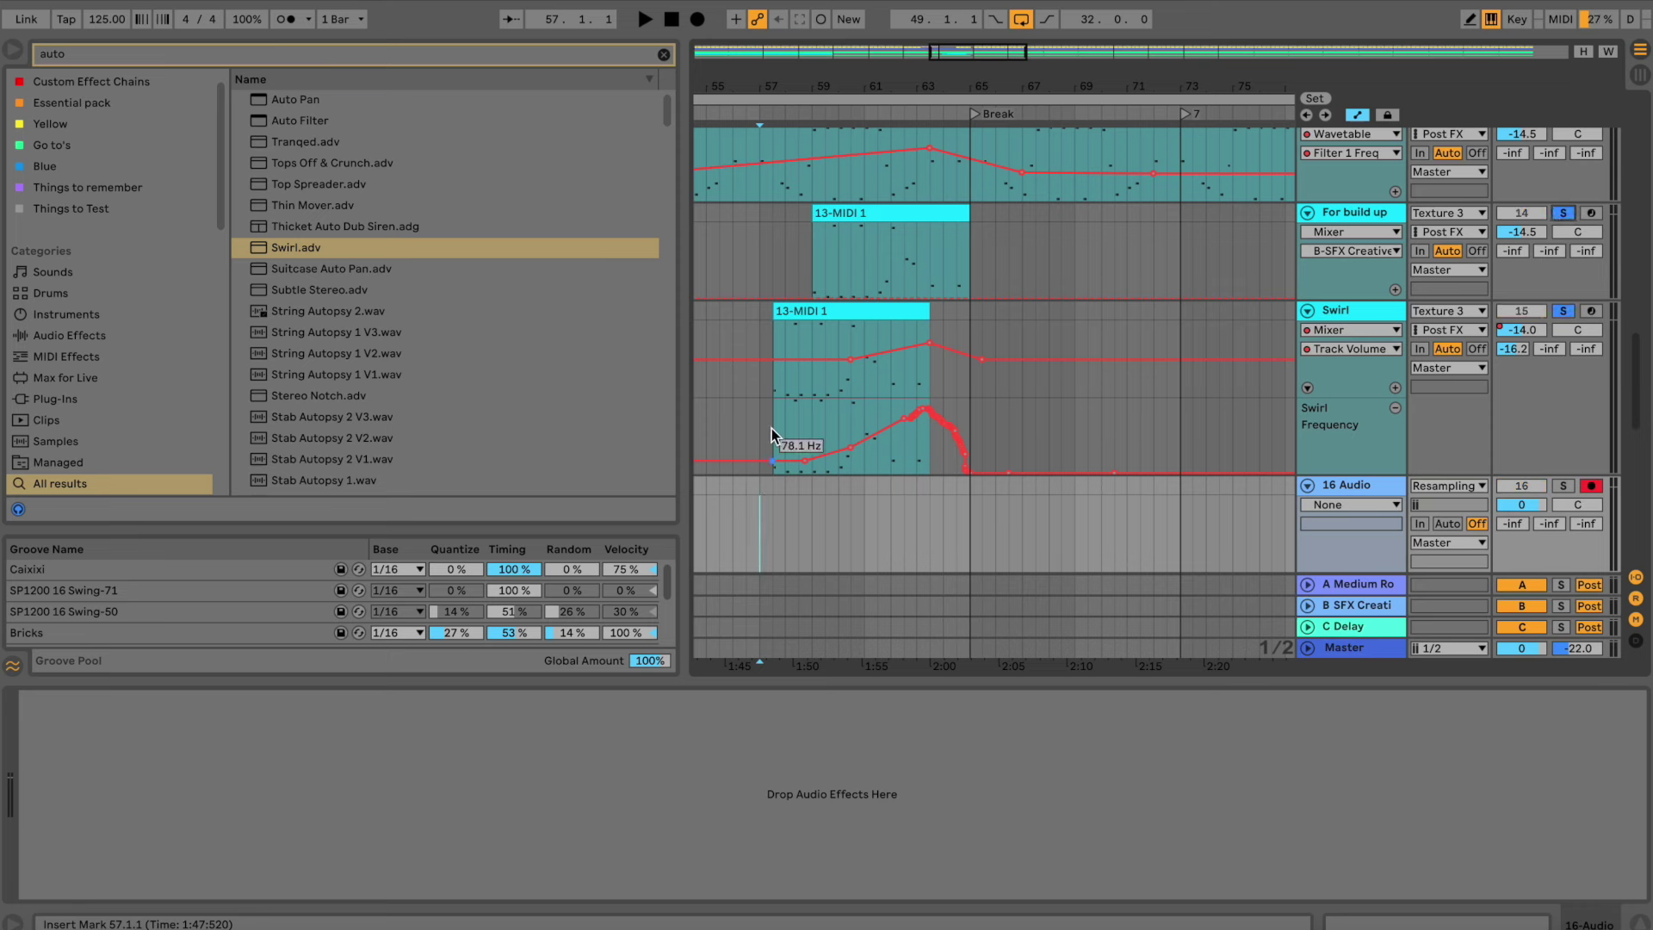
pyautogui.click(698, 19)
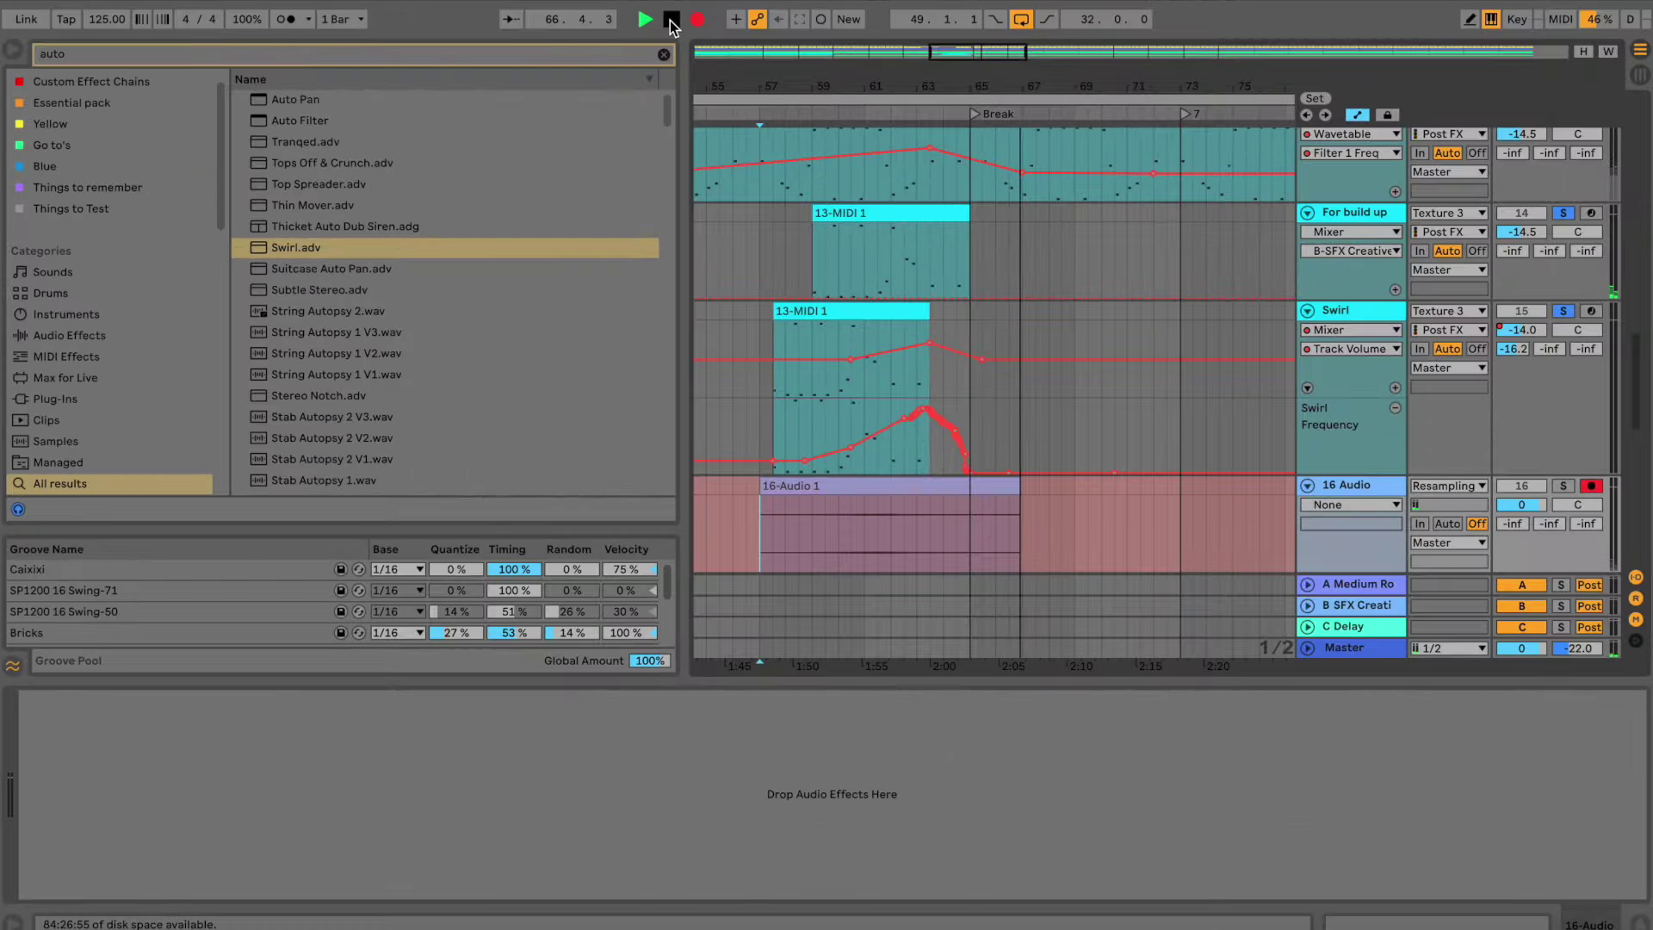
pyautogui.click(672, 21)
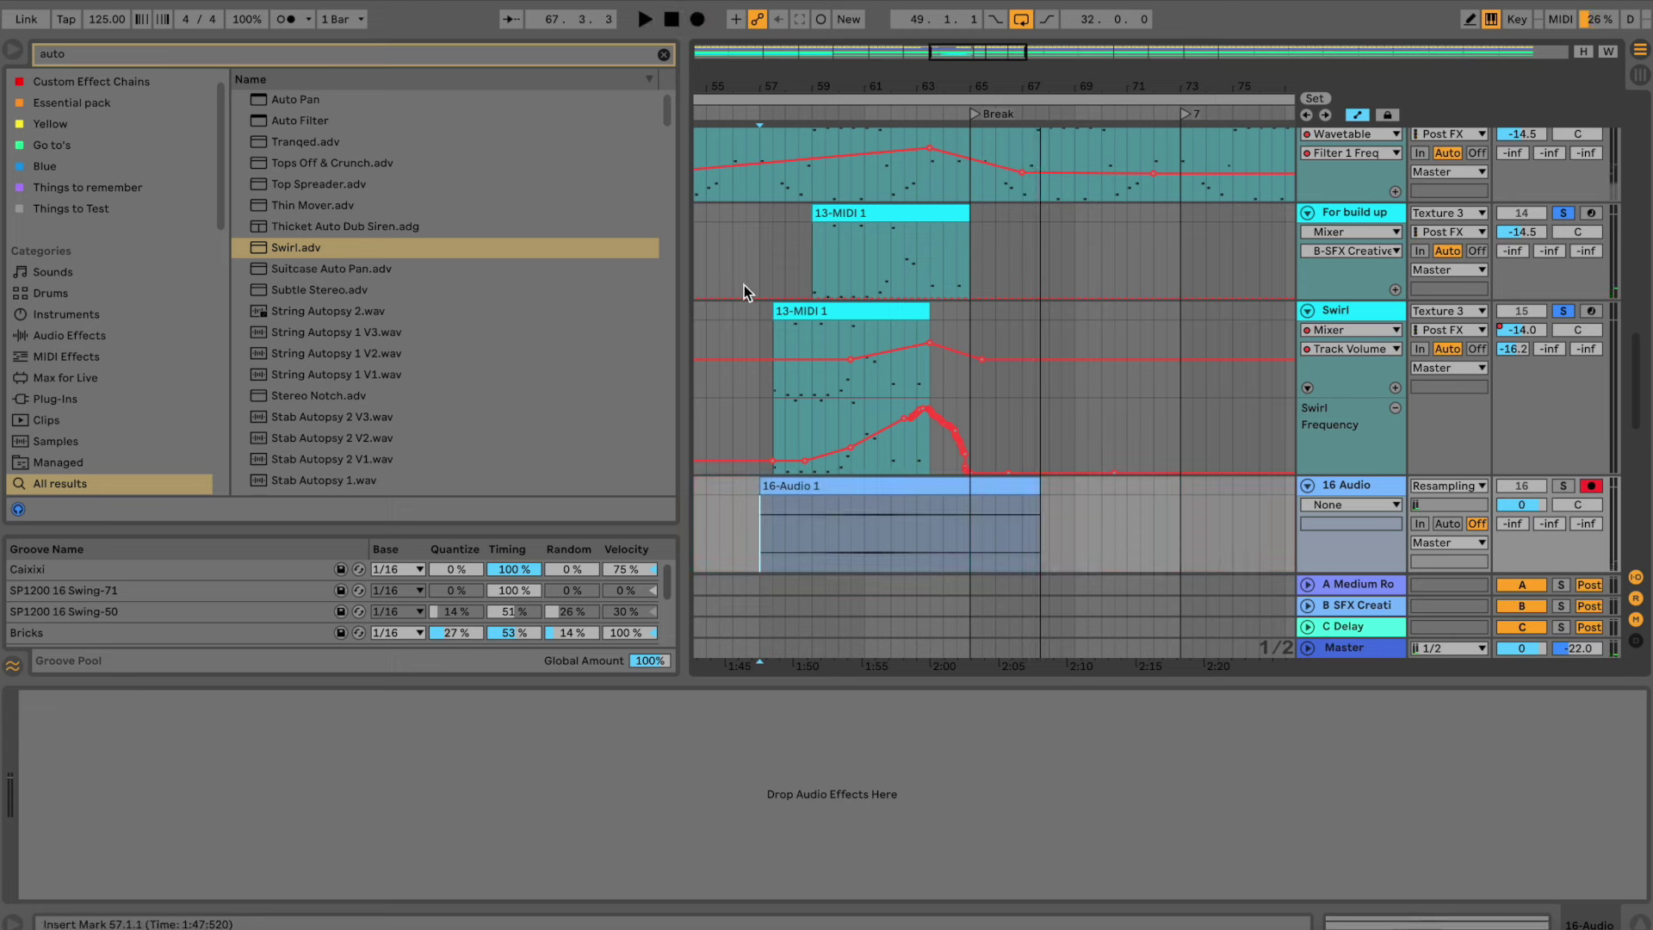
# Unsolo the For build up track and rename the resampled 16 Audio track as Swirl
pyautogui.click(1565, 212)
pyautogui.hotkey('ctrl', 'r')
pyautogui.write('Swirl')
pyautogui.press('Return')
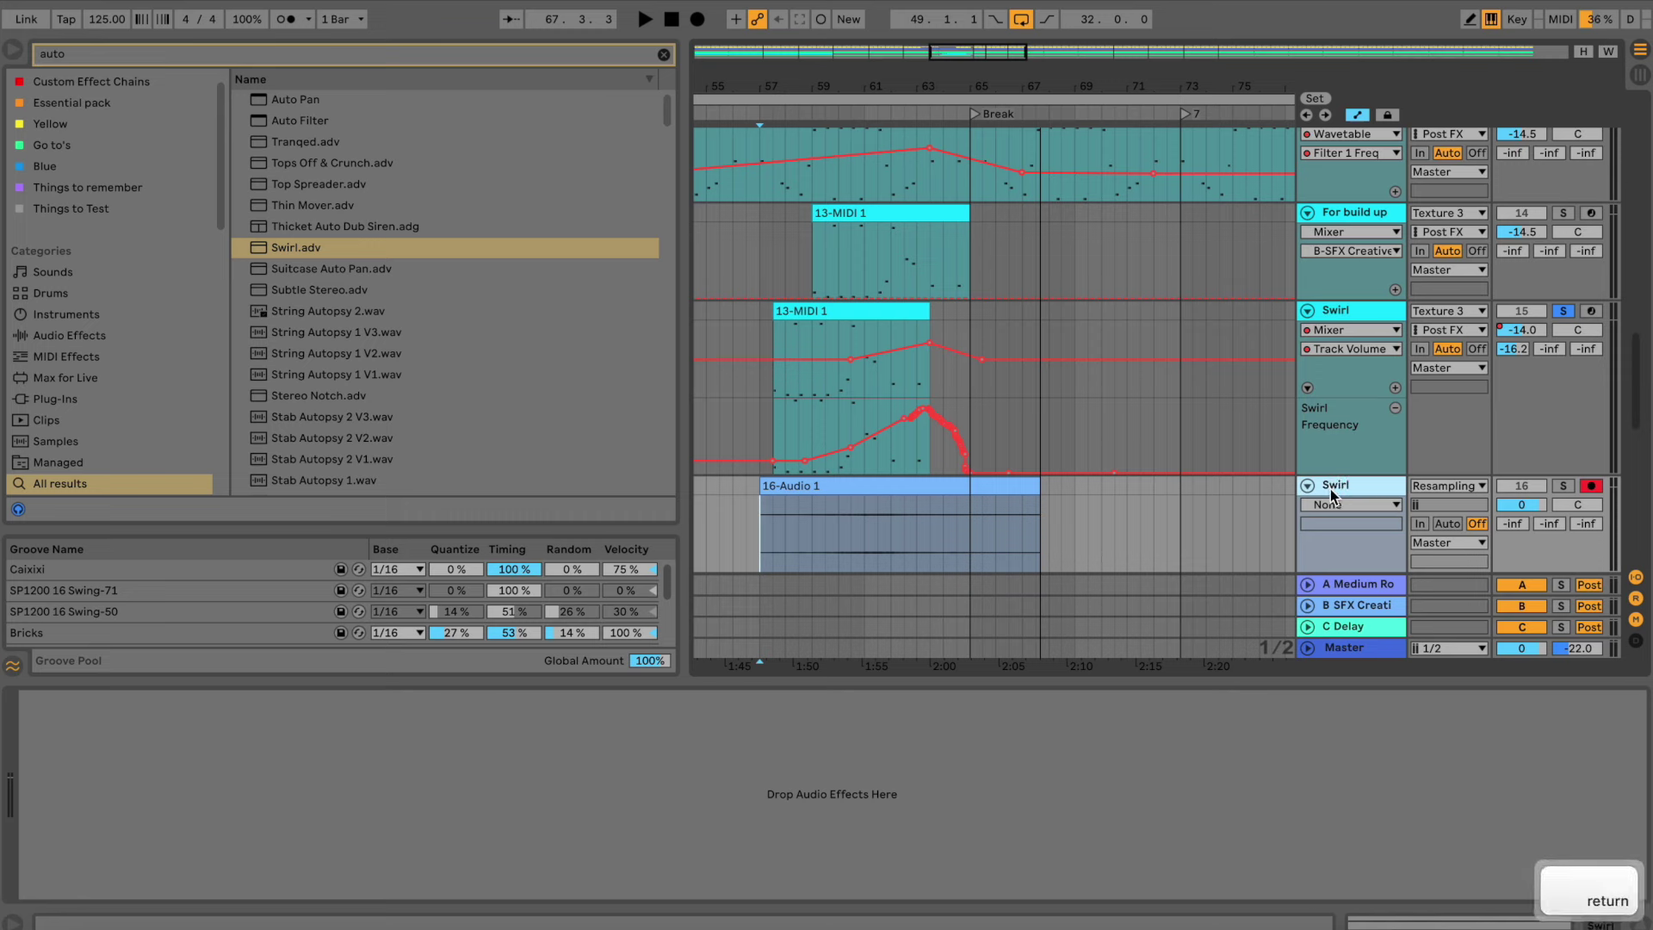
# Insert a second audio track with Resampling as its input and set the first resampled track's input to No Input
pyautogui.press('super+t')
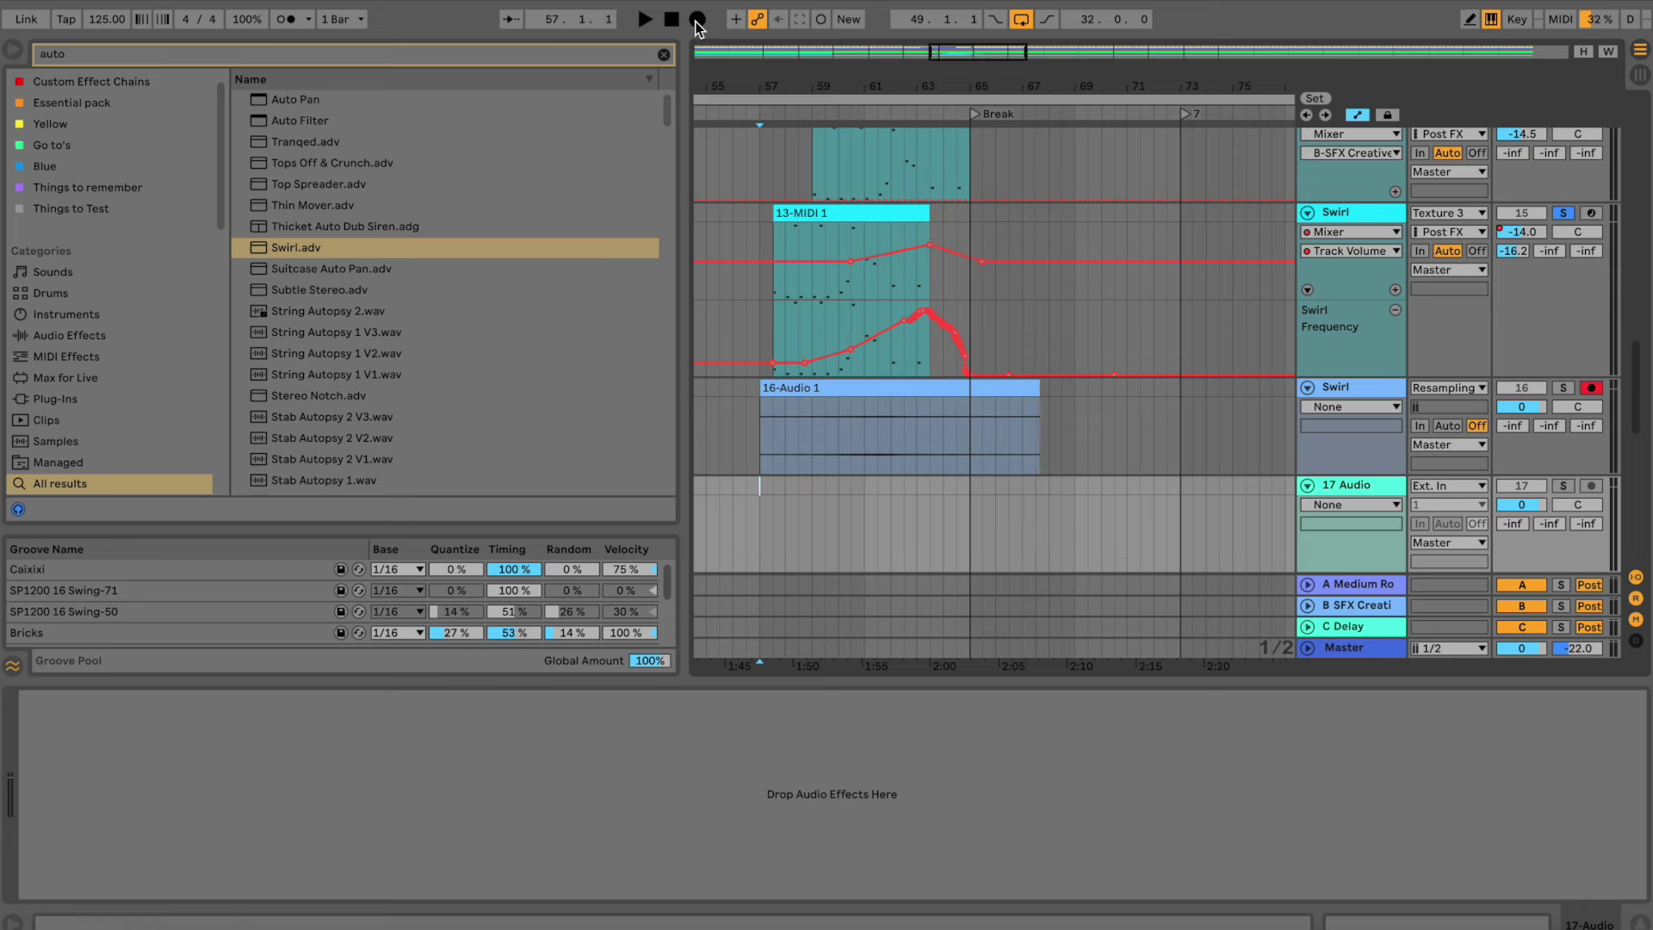
pyautogui.click(1592, 484)
pyautogui.click(1427, 390)
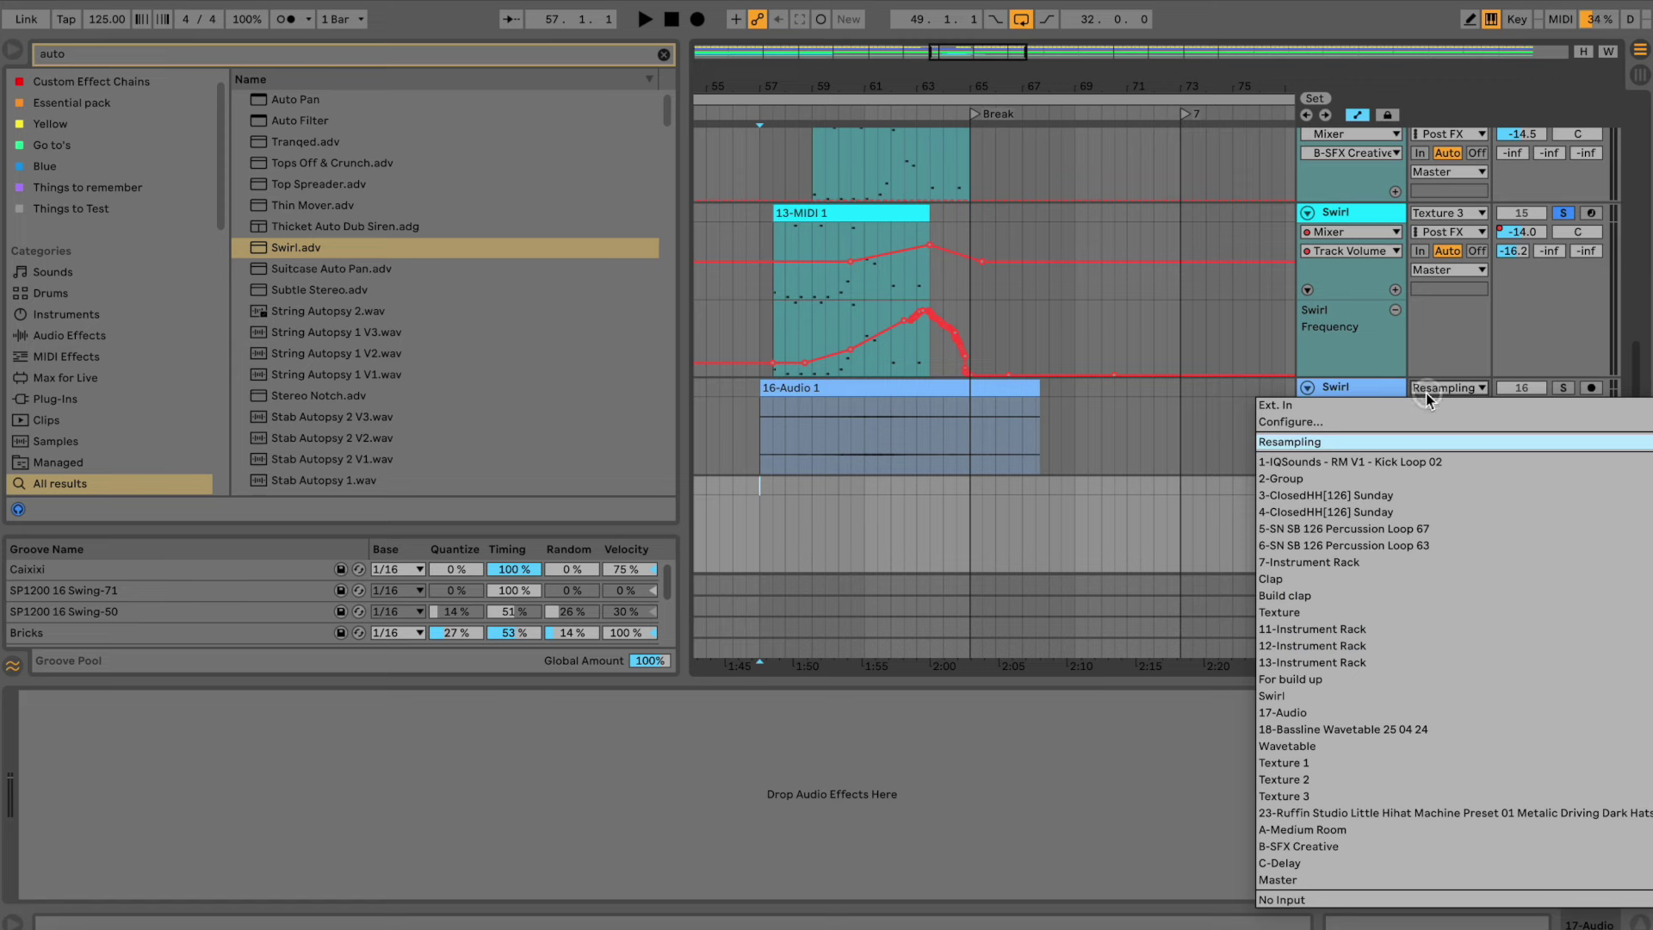
pyautogui.click(1330, 898)
pyautogui.click(1444, 487)
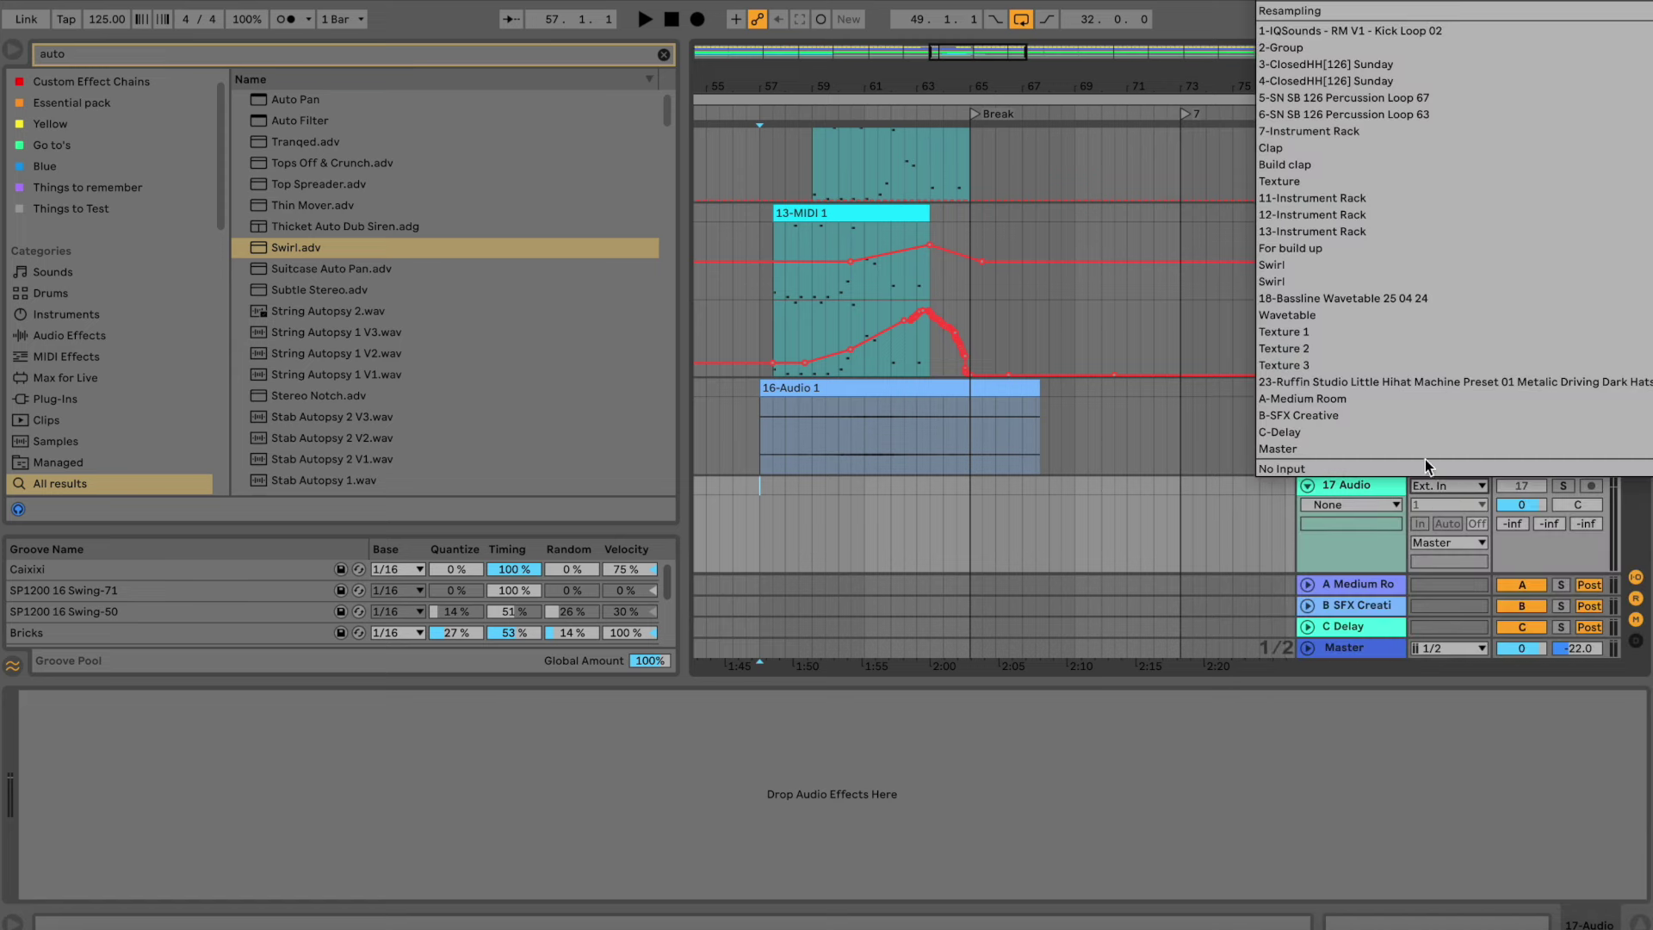
pyautogui.click(1360, 10)
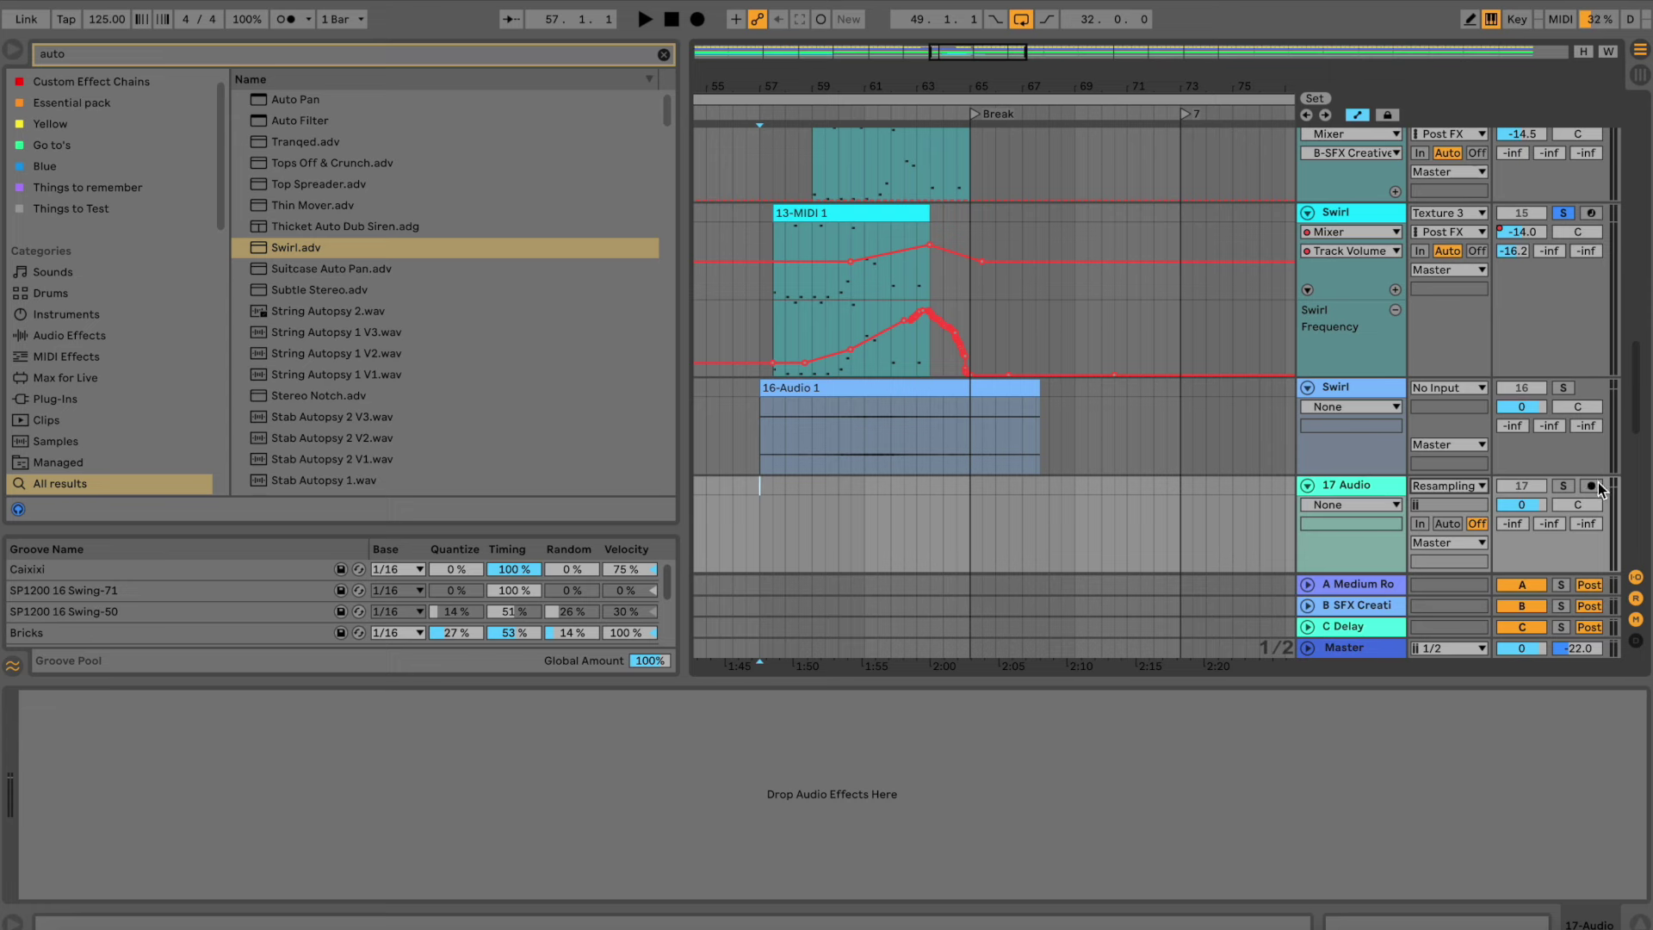
# Record the soloed Swirl track onto 17 Audio, place the clip at 29.1.1 and set the track's input to No Input
pyautogui.click(700, 22)
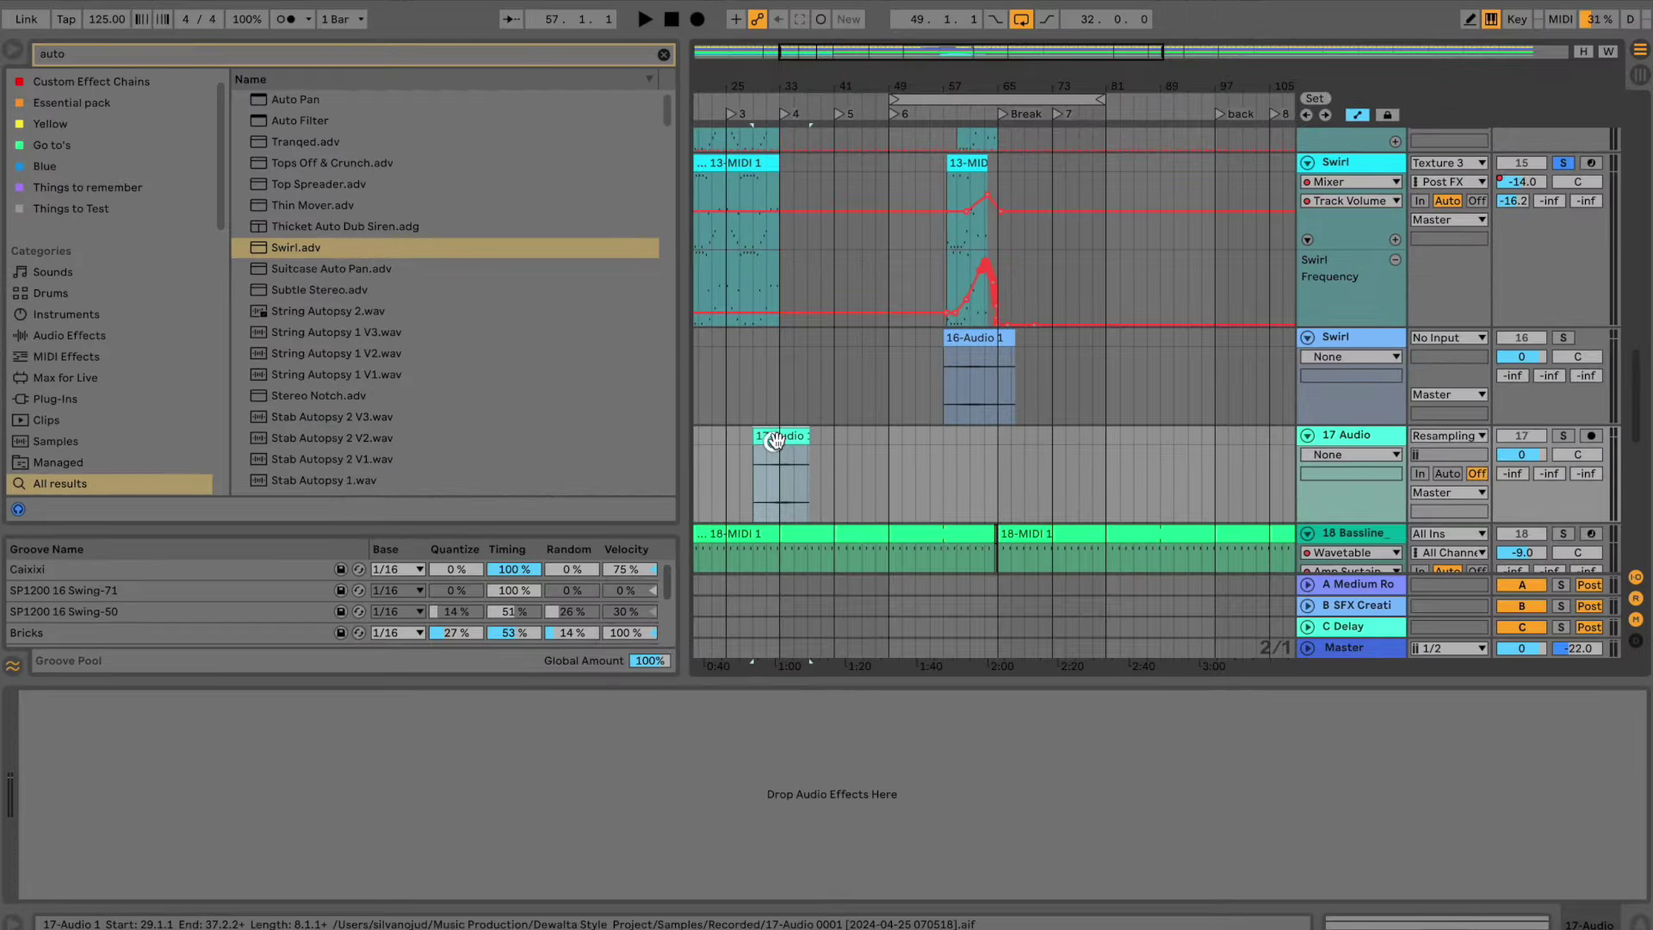
pyautogui.press('space')
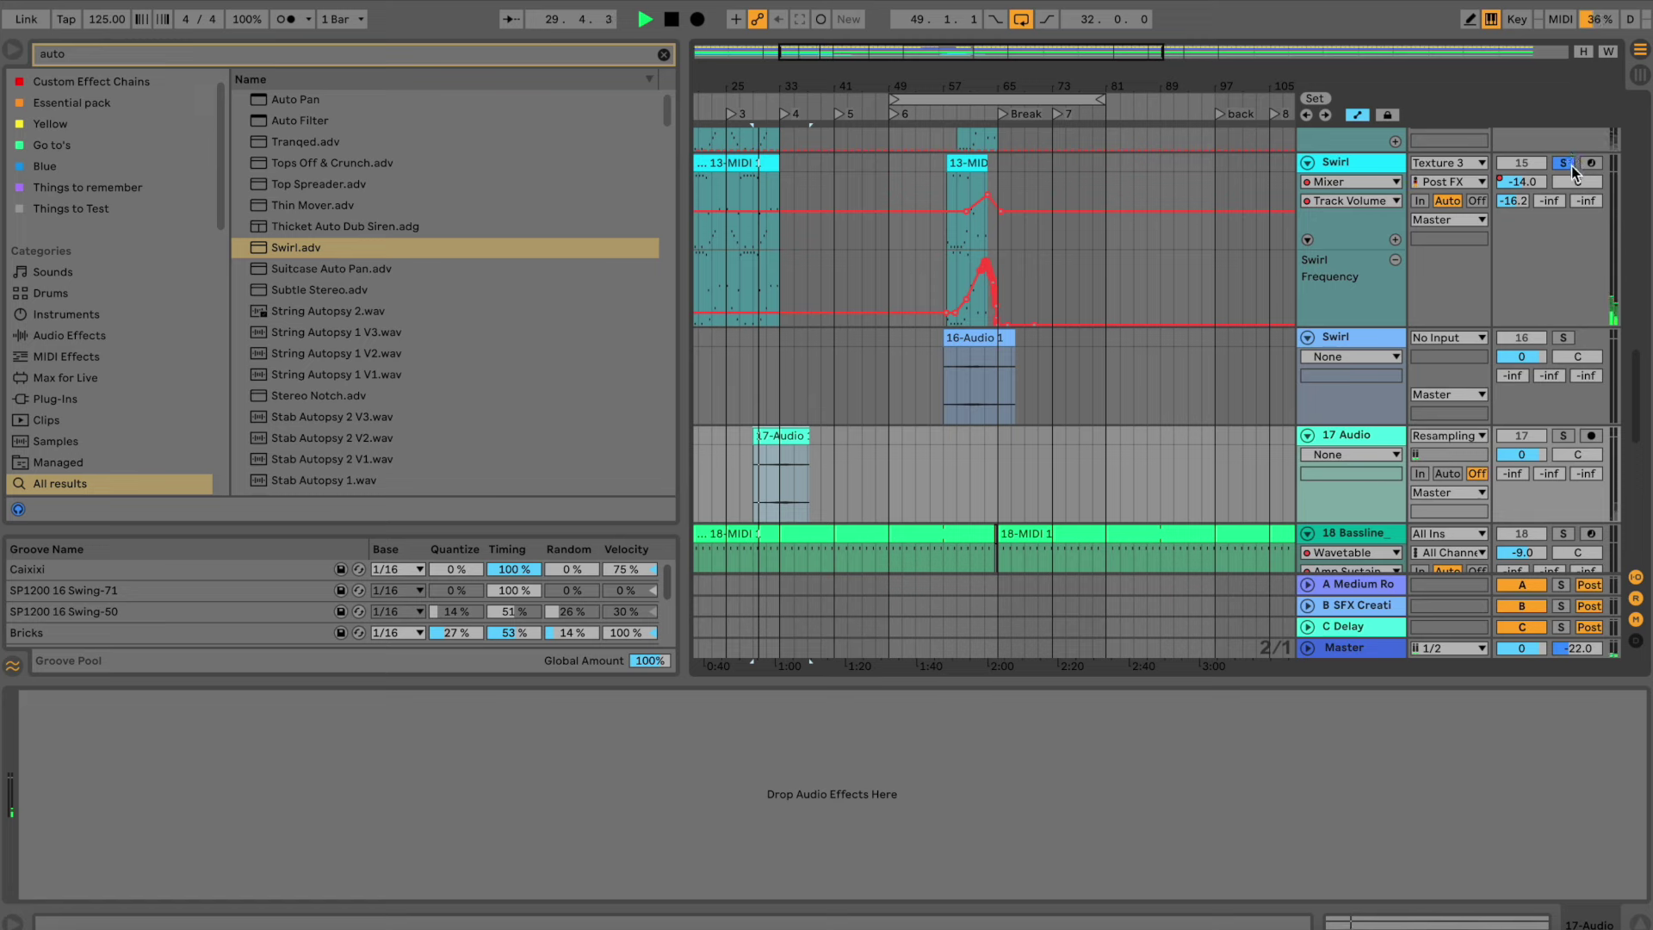
pyautogui.click(1443, 435)
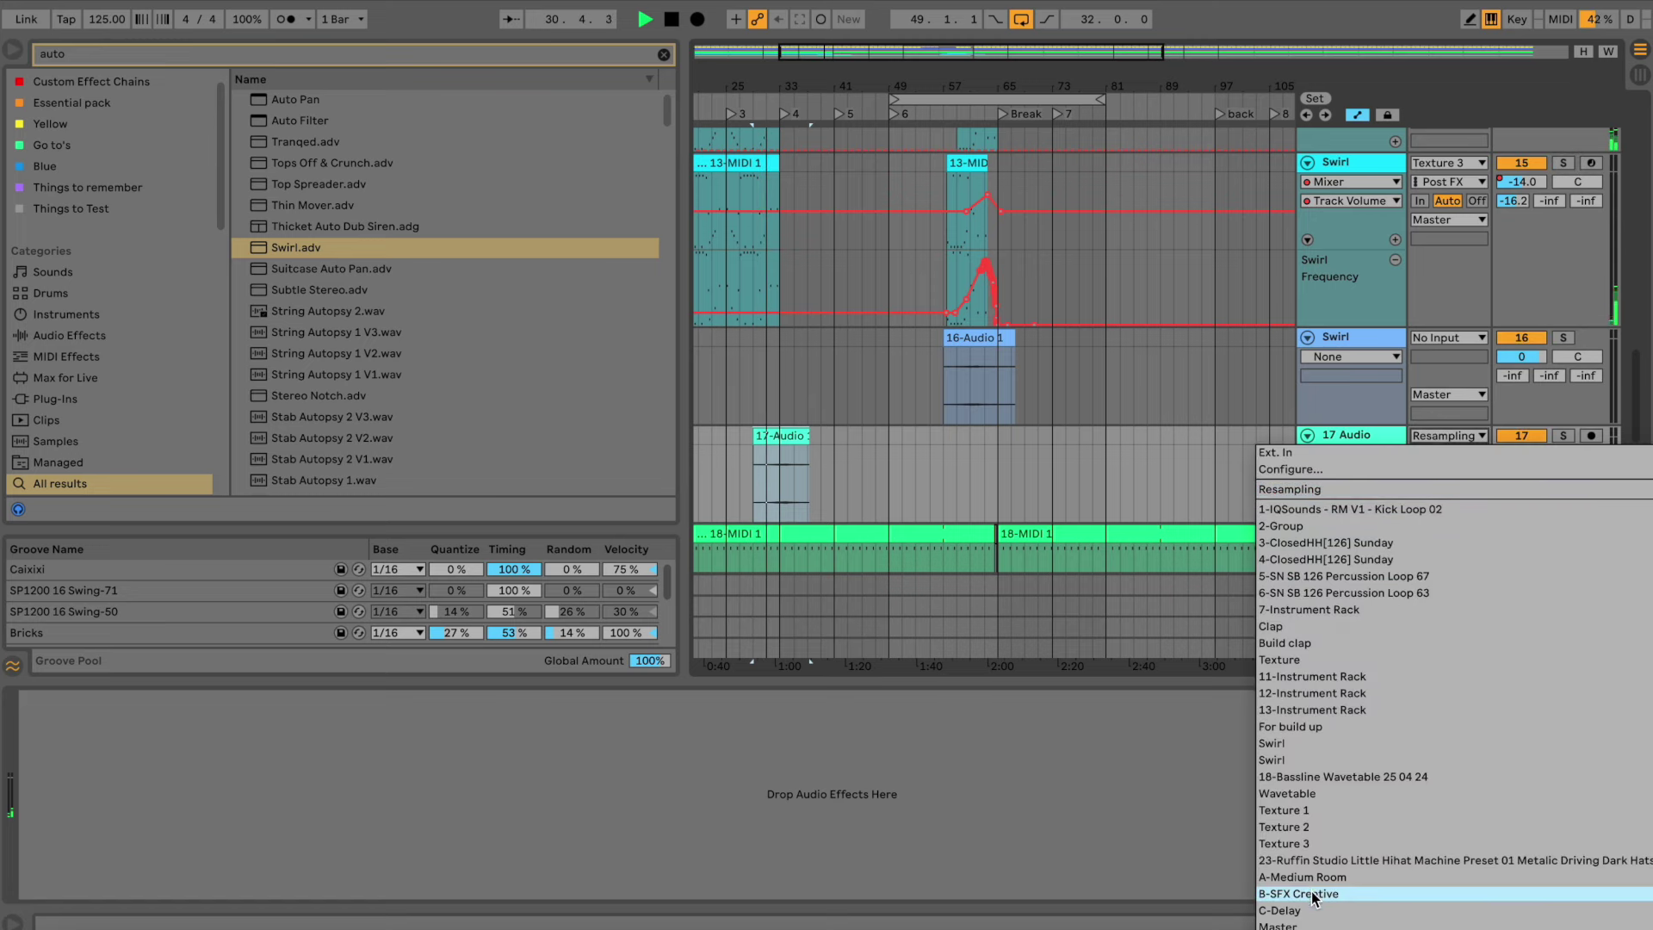
pyautogui.click(1103, 585)
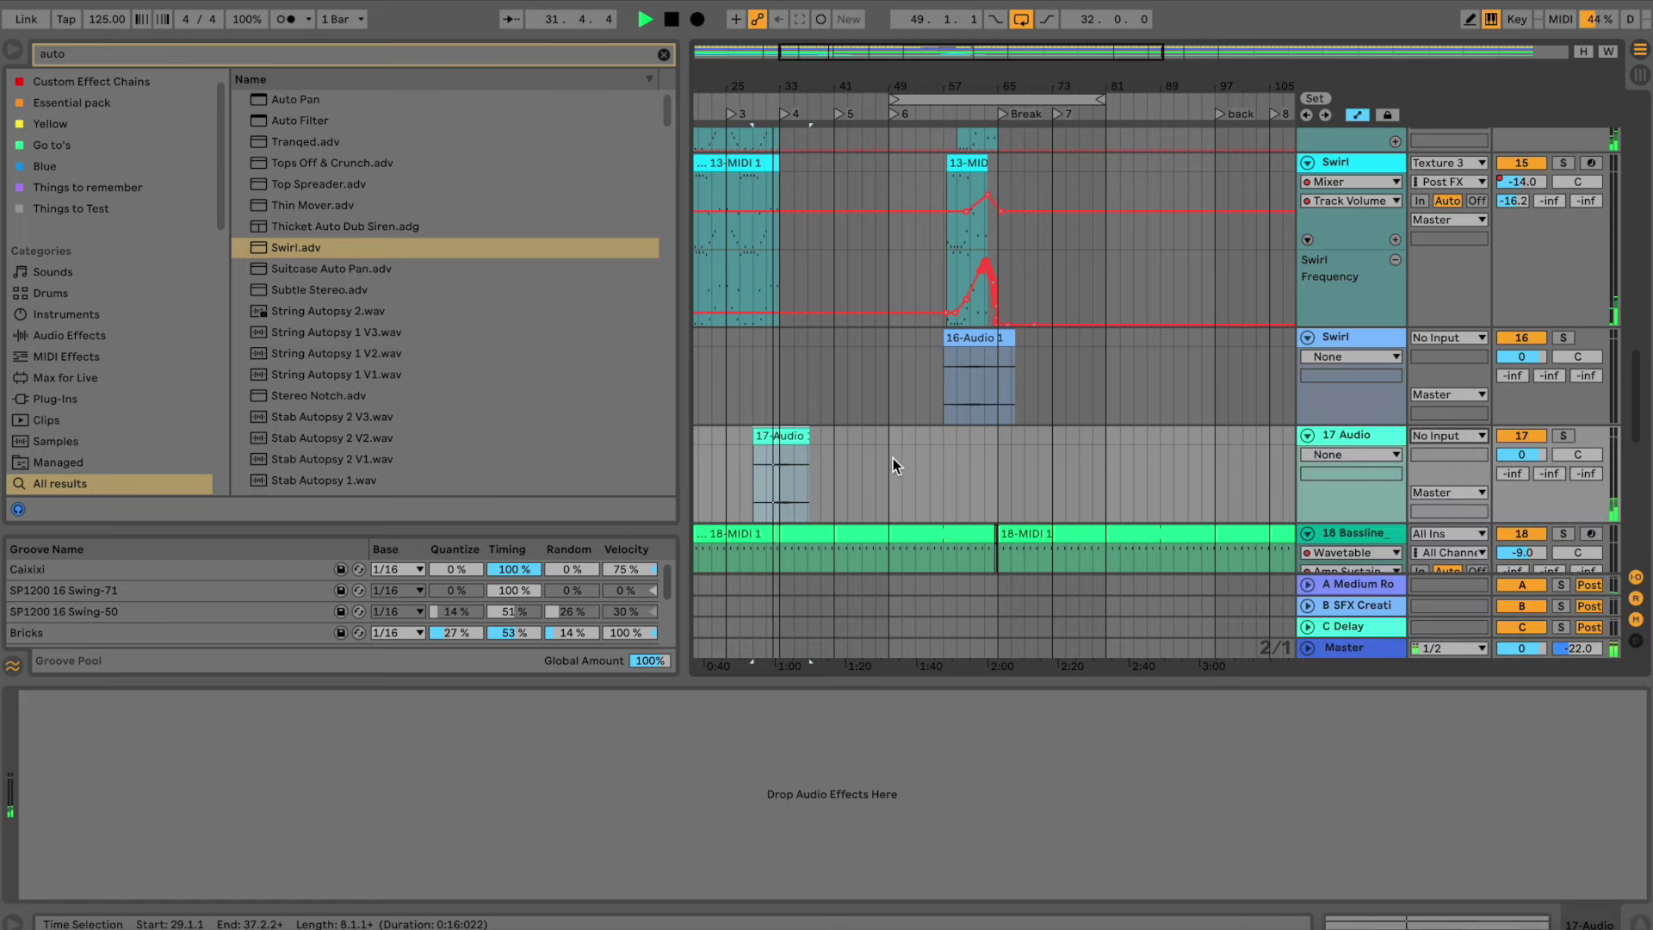
# Set the 17-Audio 1 clip's gain to -24.1 dB, move the clip to start at bar 35 and play it
pyautogui.doubleClick(774, 437)
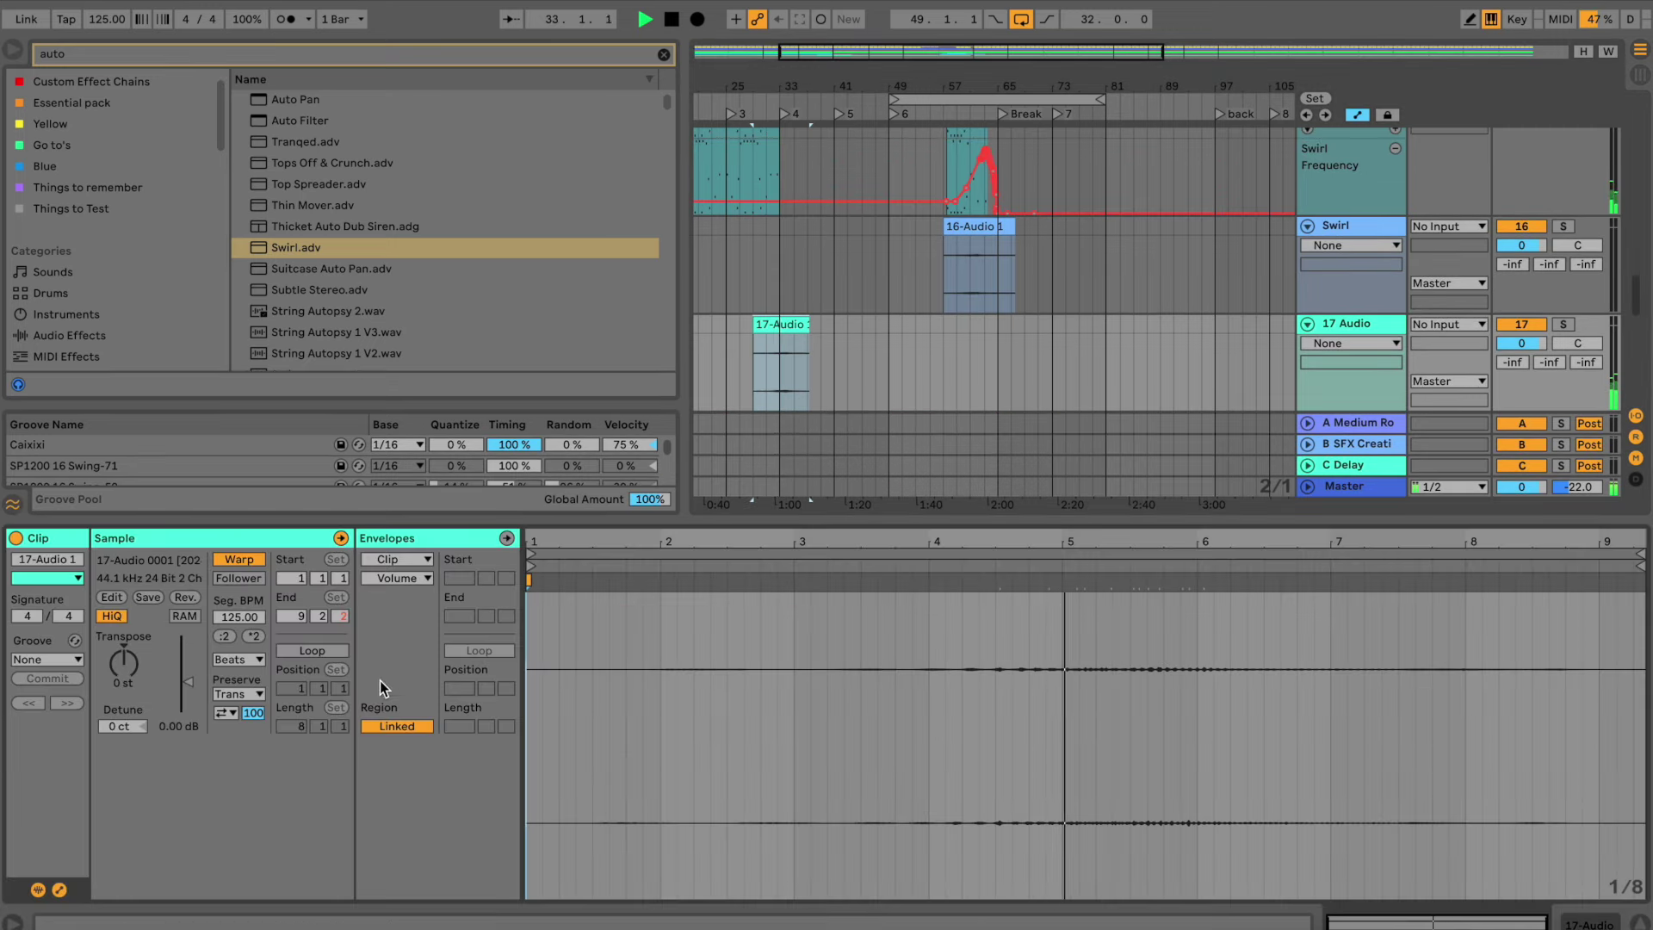
pyautogui.moveTo(164, 682); pyautogui.dragTo(164, 700)
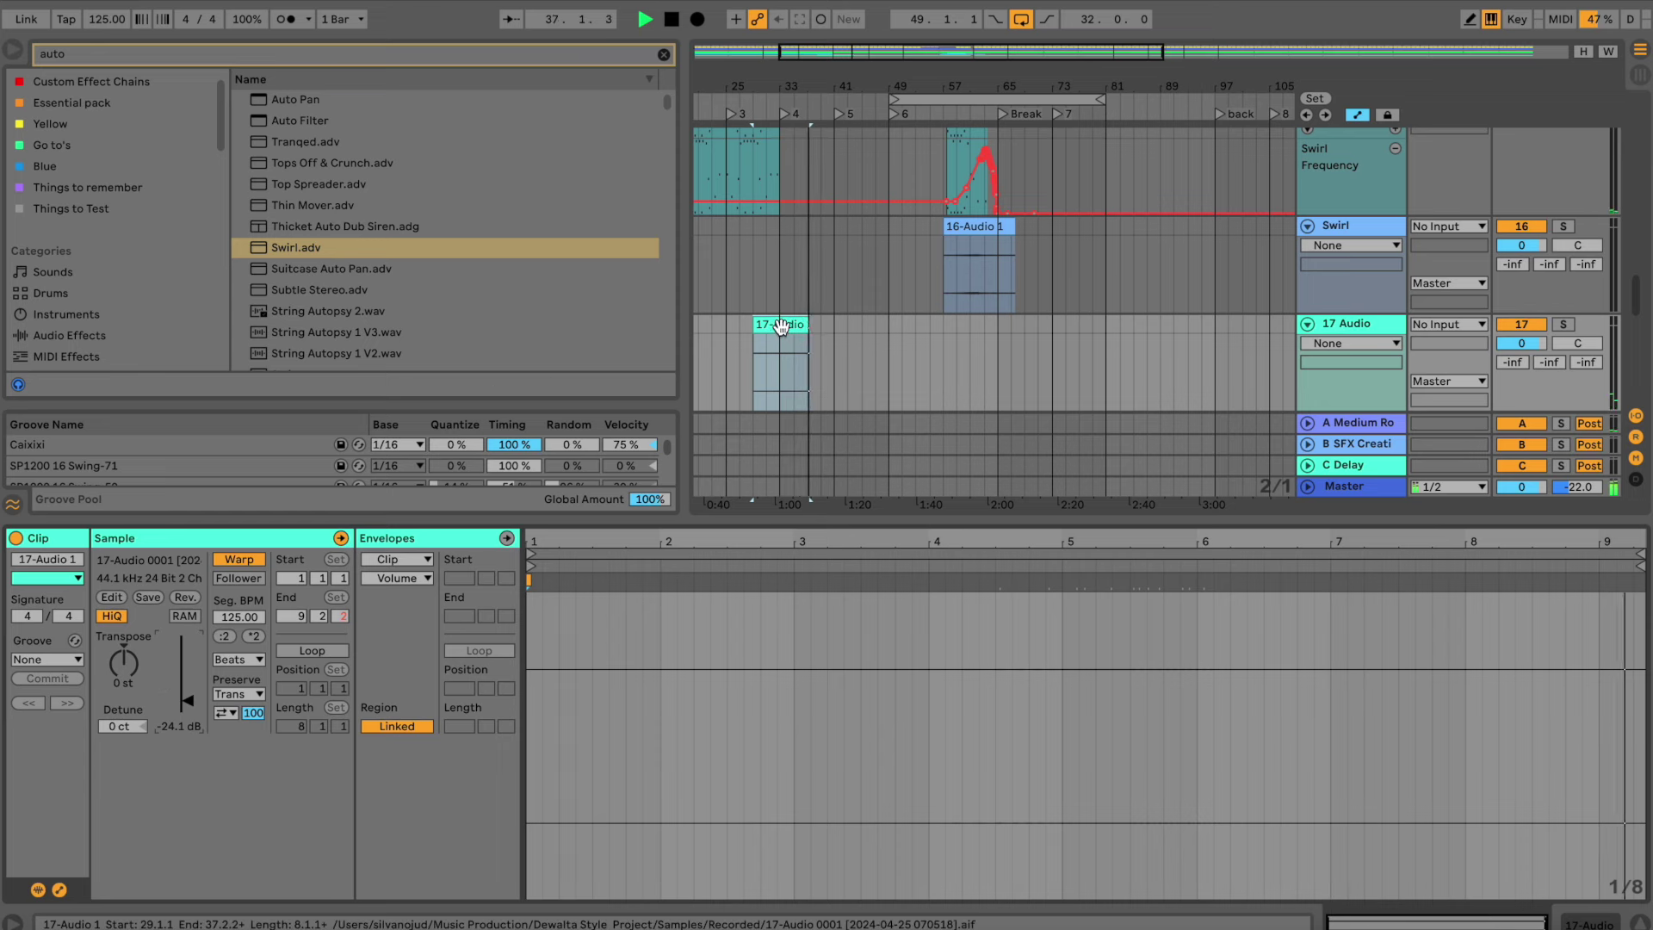
pyautogui.moveTo(811, 90); pyautogui.dragTo(809, 86)
pyautogui.moveTo(799, 330); pyautogui.dragTo(837, 328)
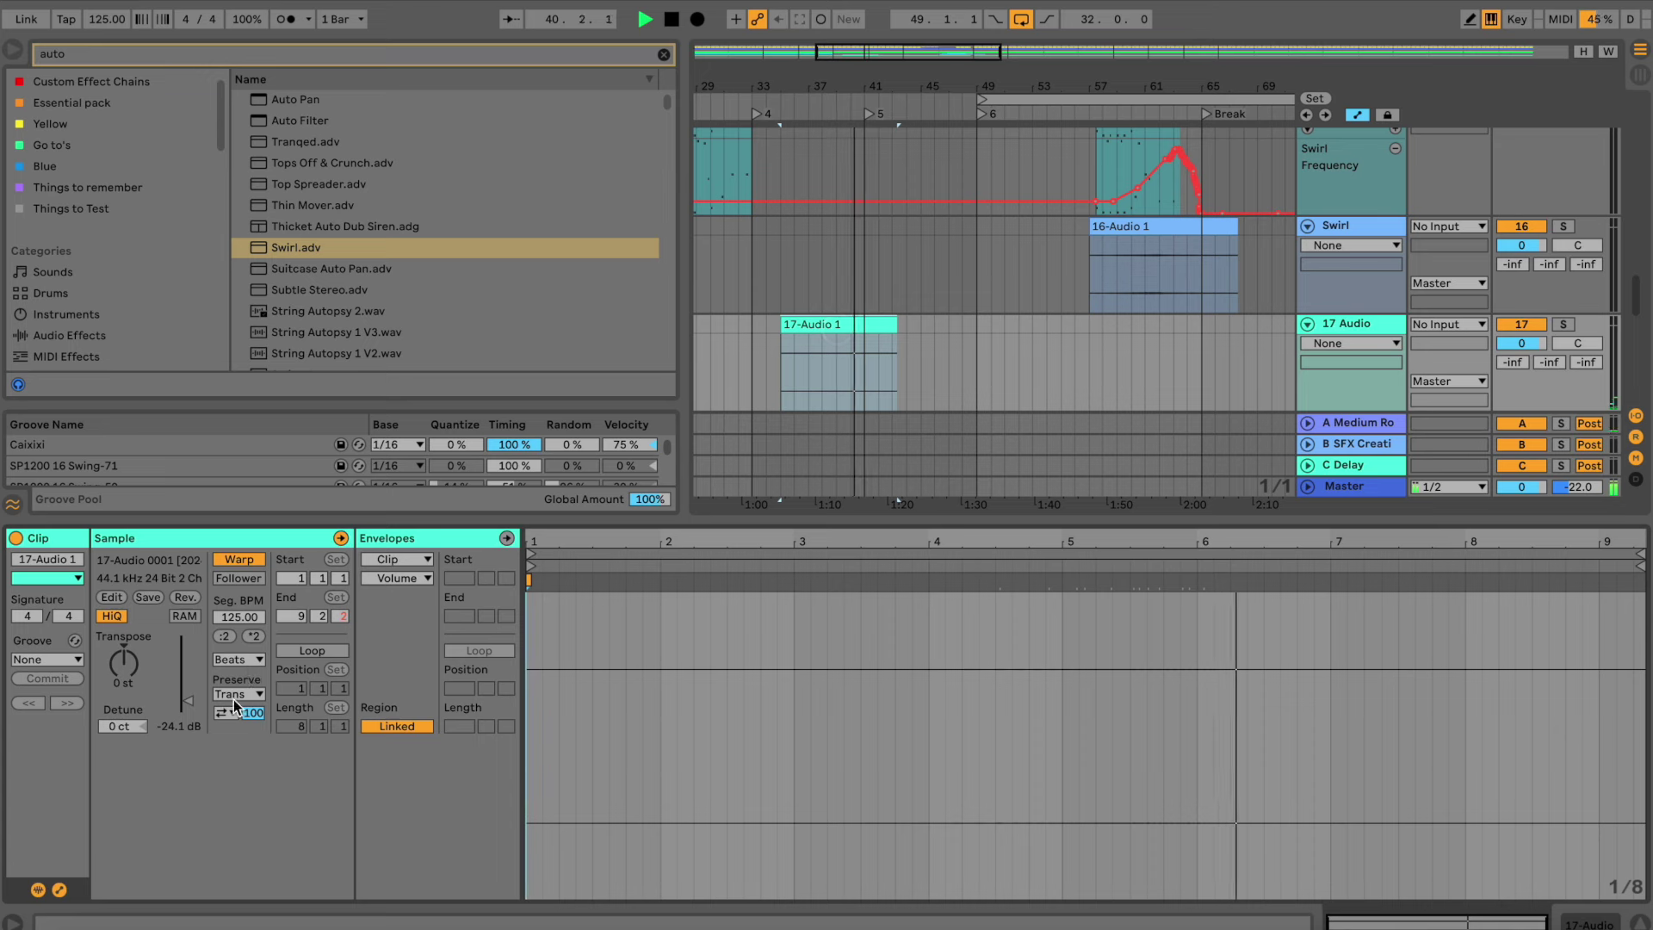
pyautogui.press('space')
pyautogui.press('space')
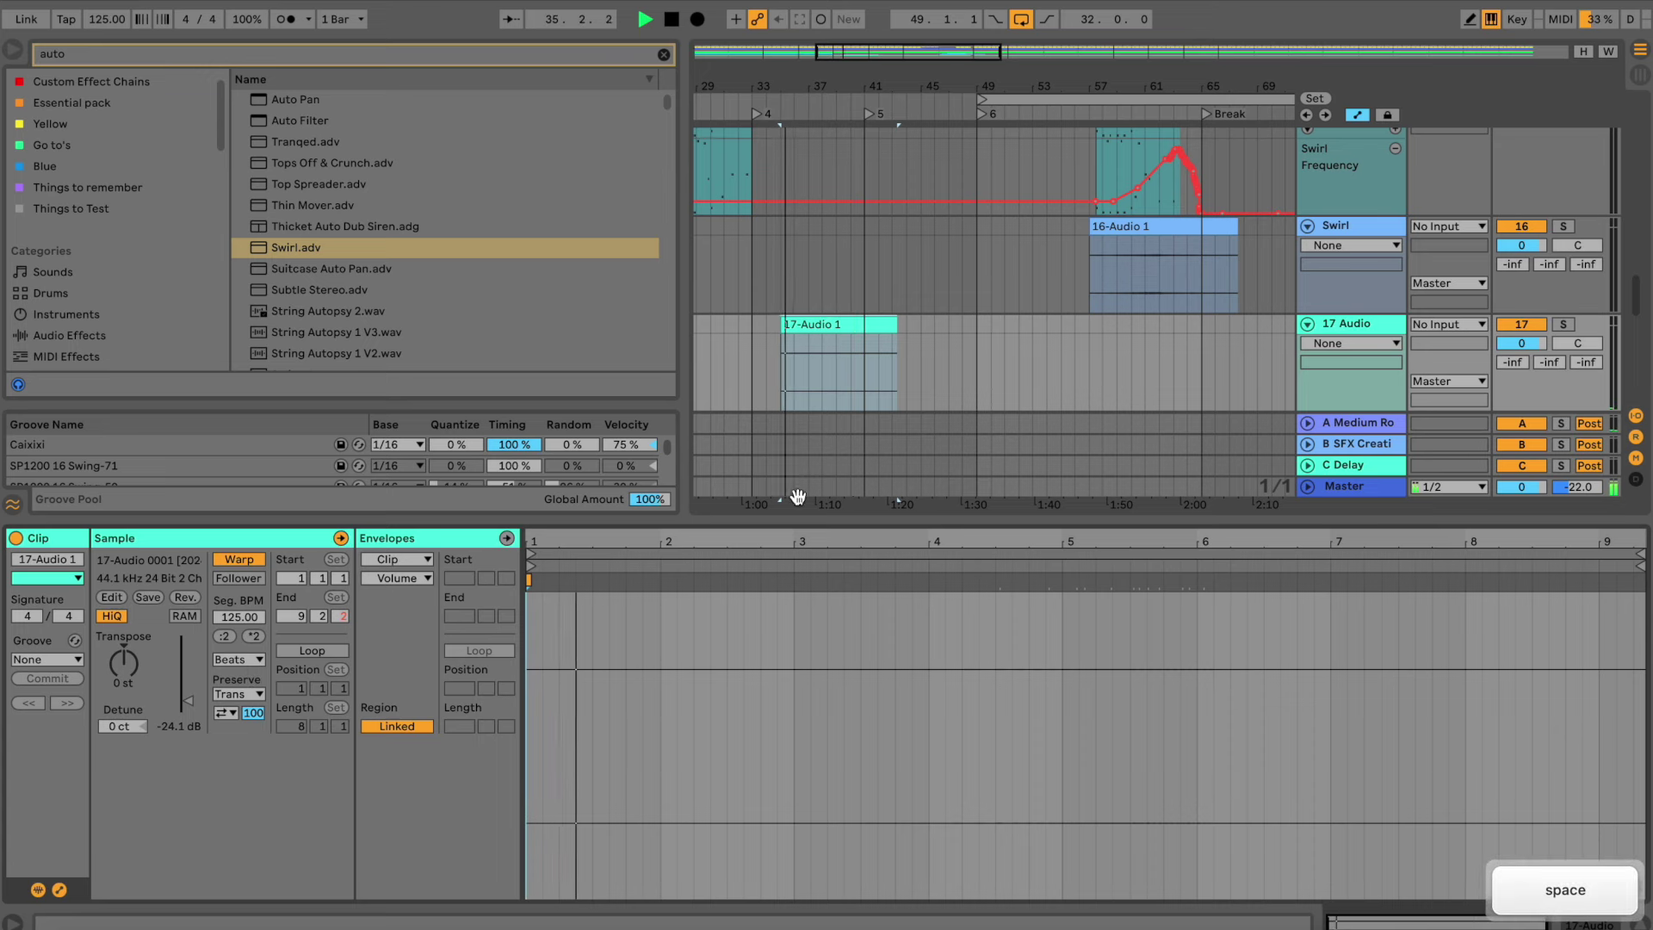
# Solo 17 Audio, shape the 17-Audio 1 clip's transposition envelope from 0 st to a 48 st peak near clip bar 5, and play it
pyautogui.click(1563, 324)
pyautogui.moveTo(135, 665); pyautogui.dragTo(131, 666)
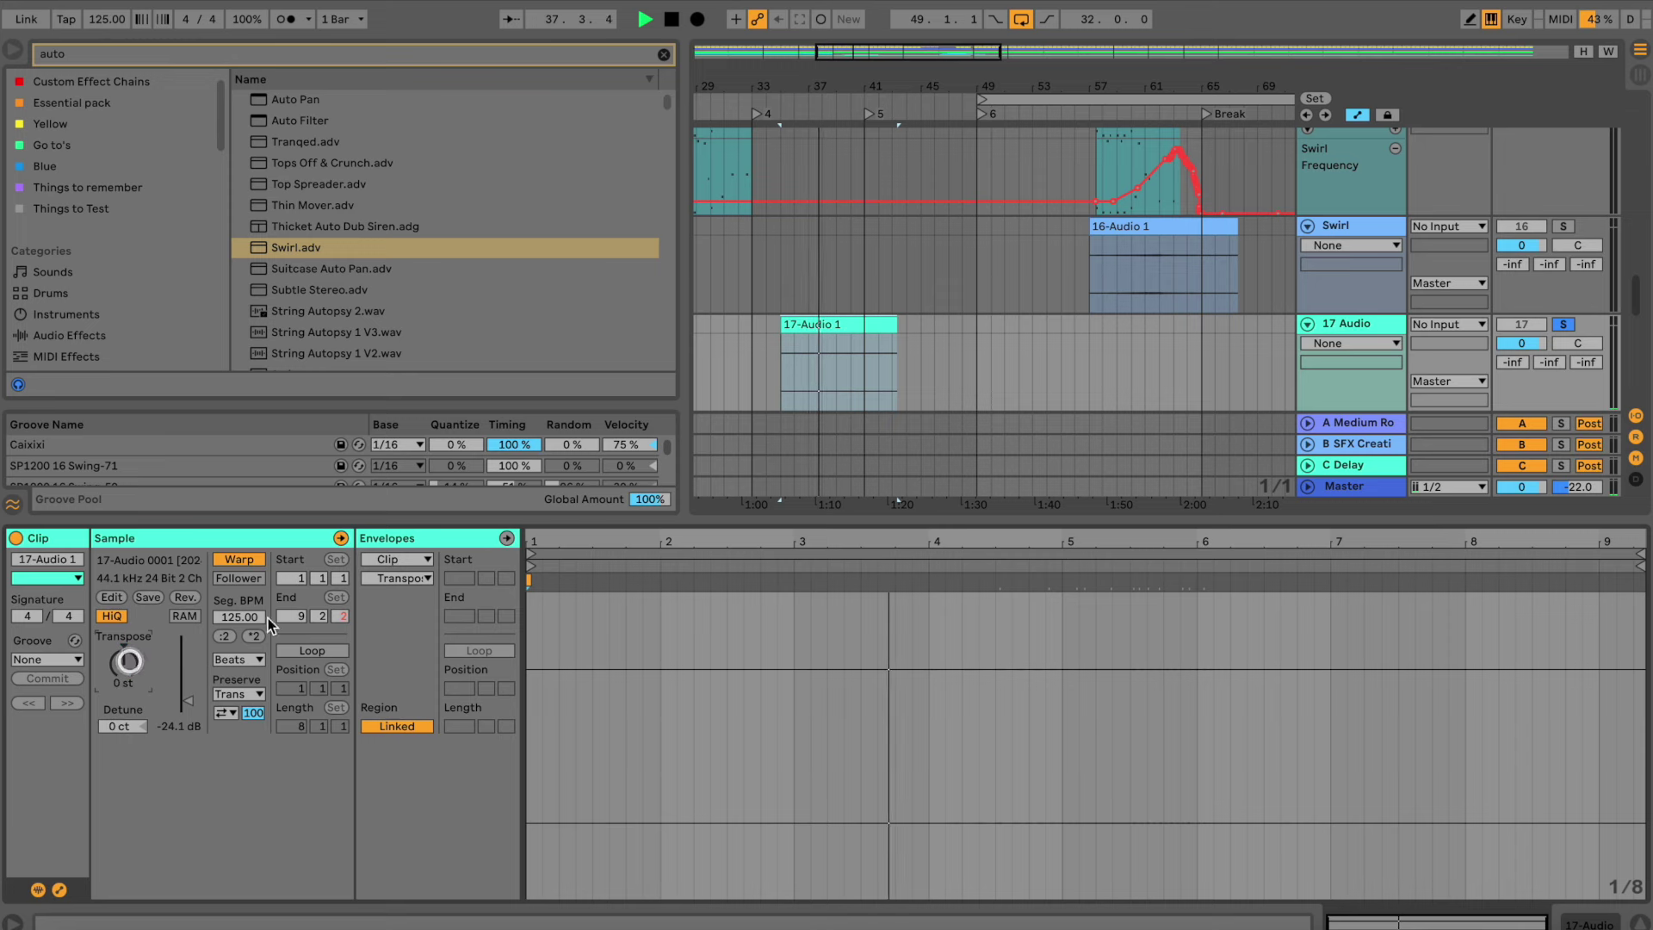
pyautogui.press('space')
pyautogui.click(406, 559)
pyautogui.click(407, 560)
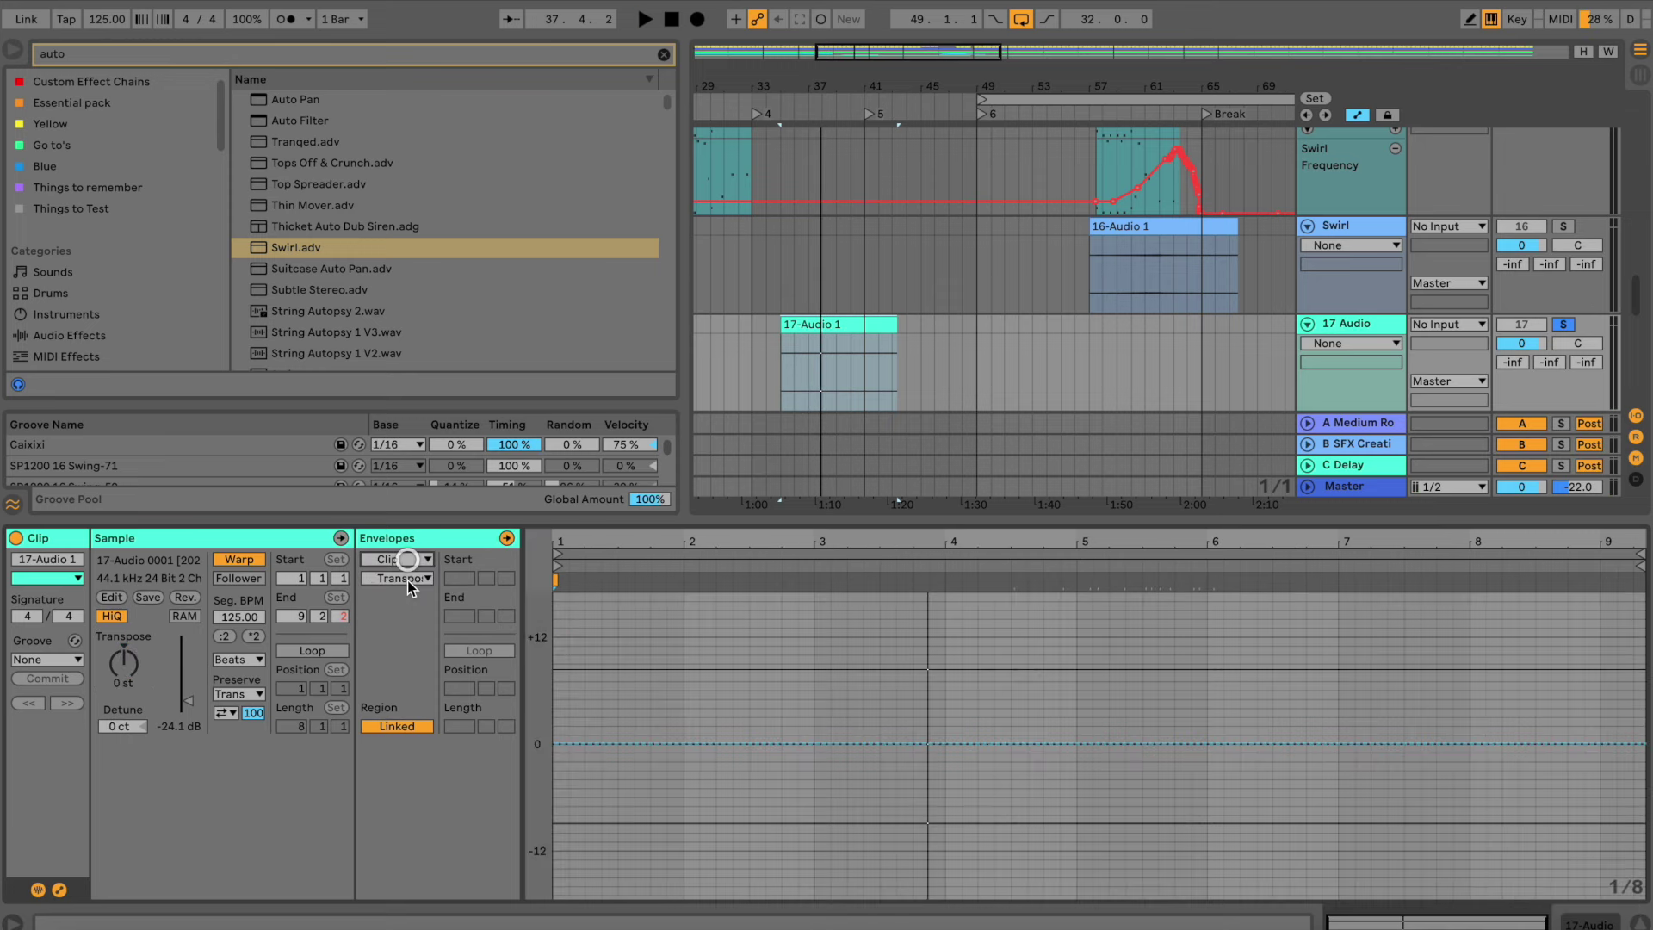
pyautogui.click(407, 580)
pyautogui.click(406, 580)
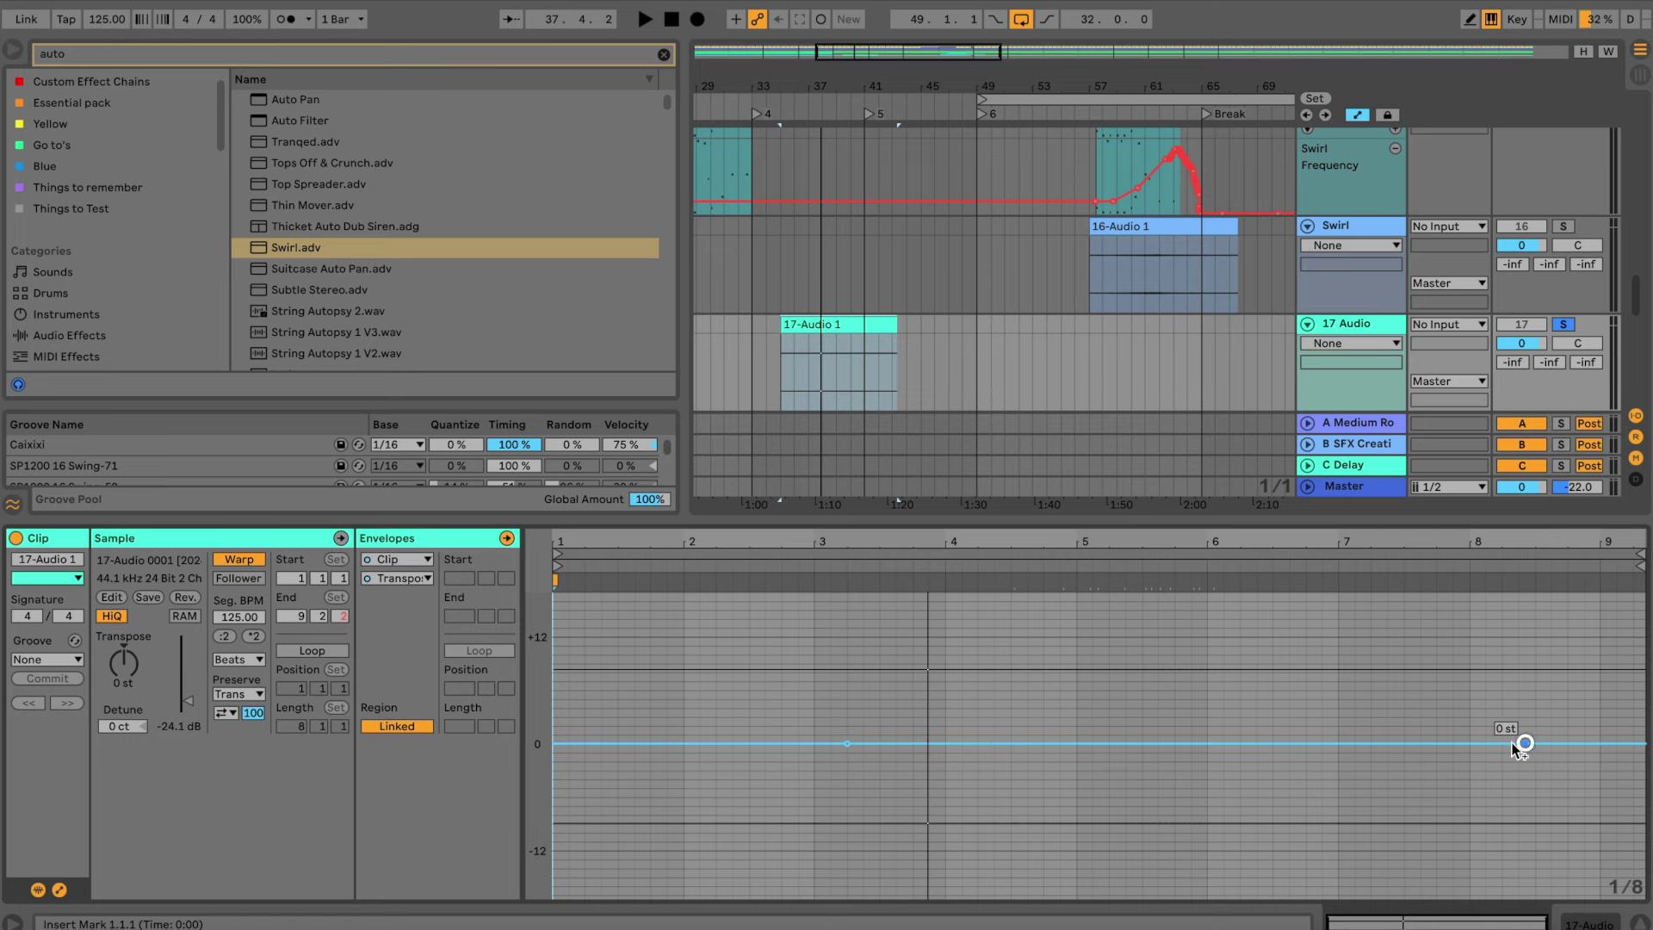
pyautogui.moveTo(1274, 743); pyautogui.dragTo(1091, 594)
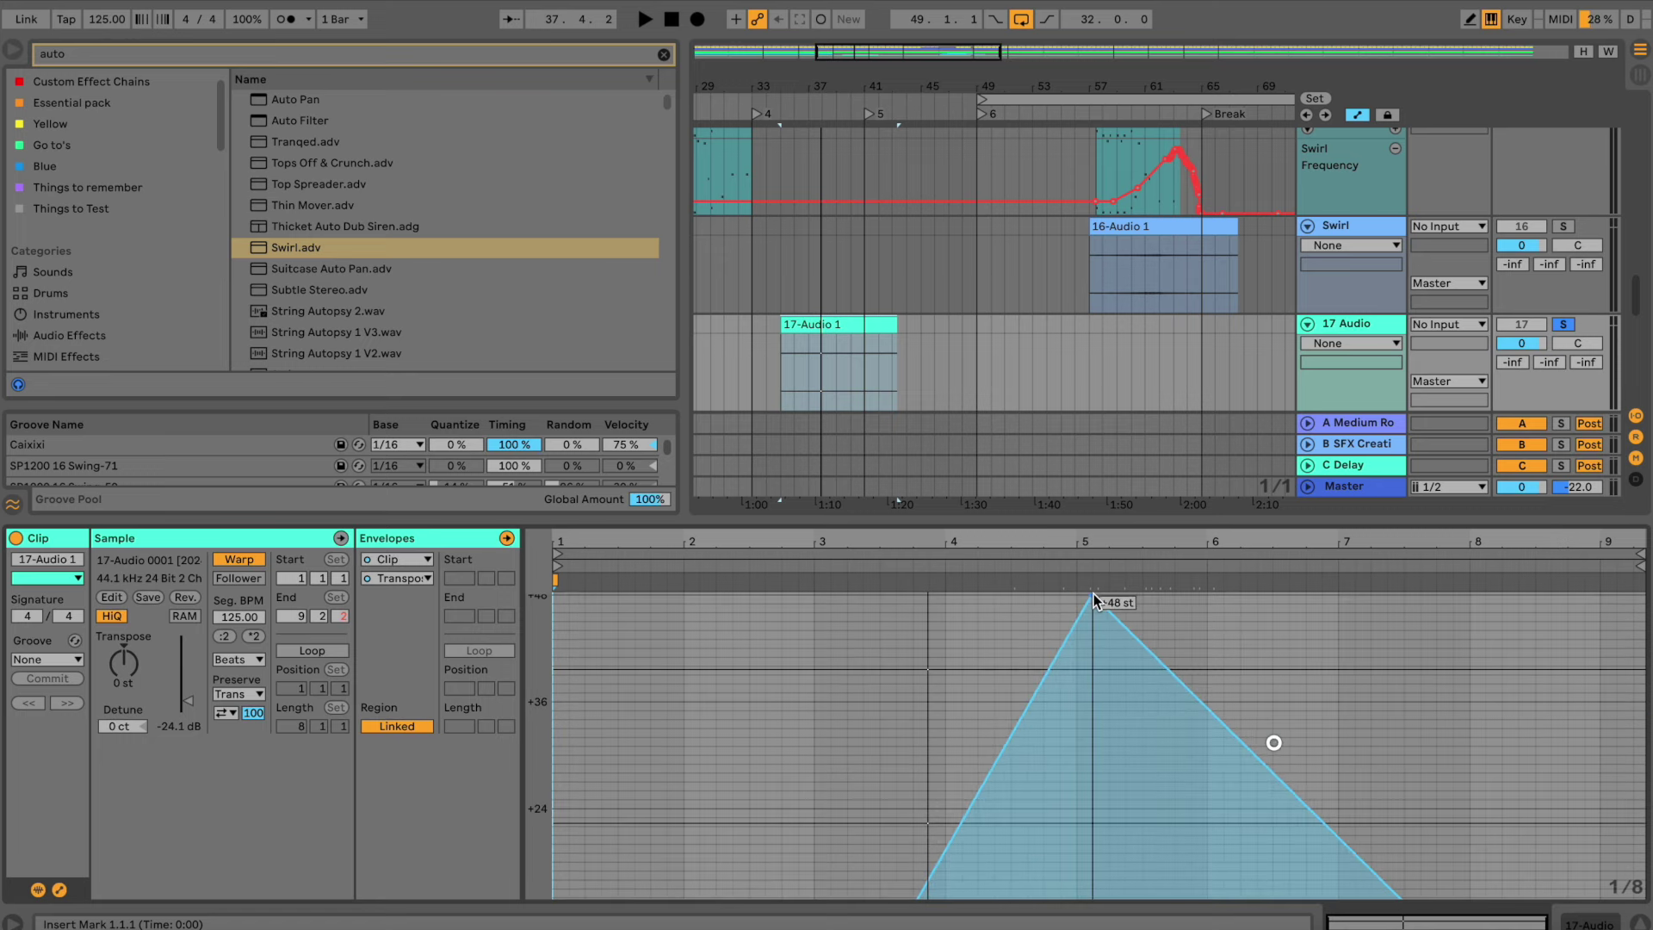
pyautogui.press('space')
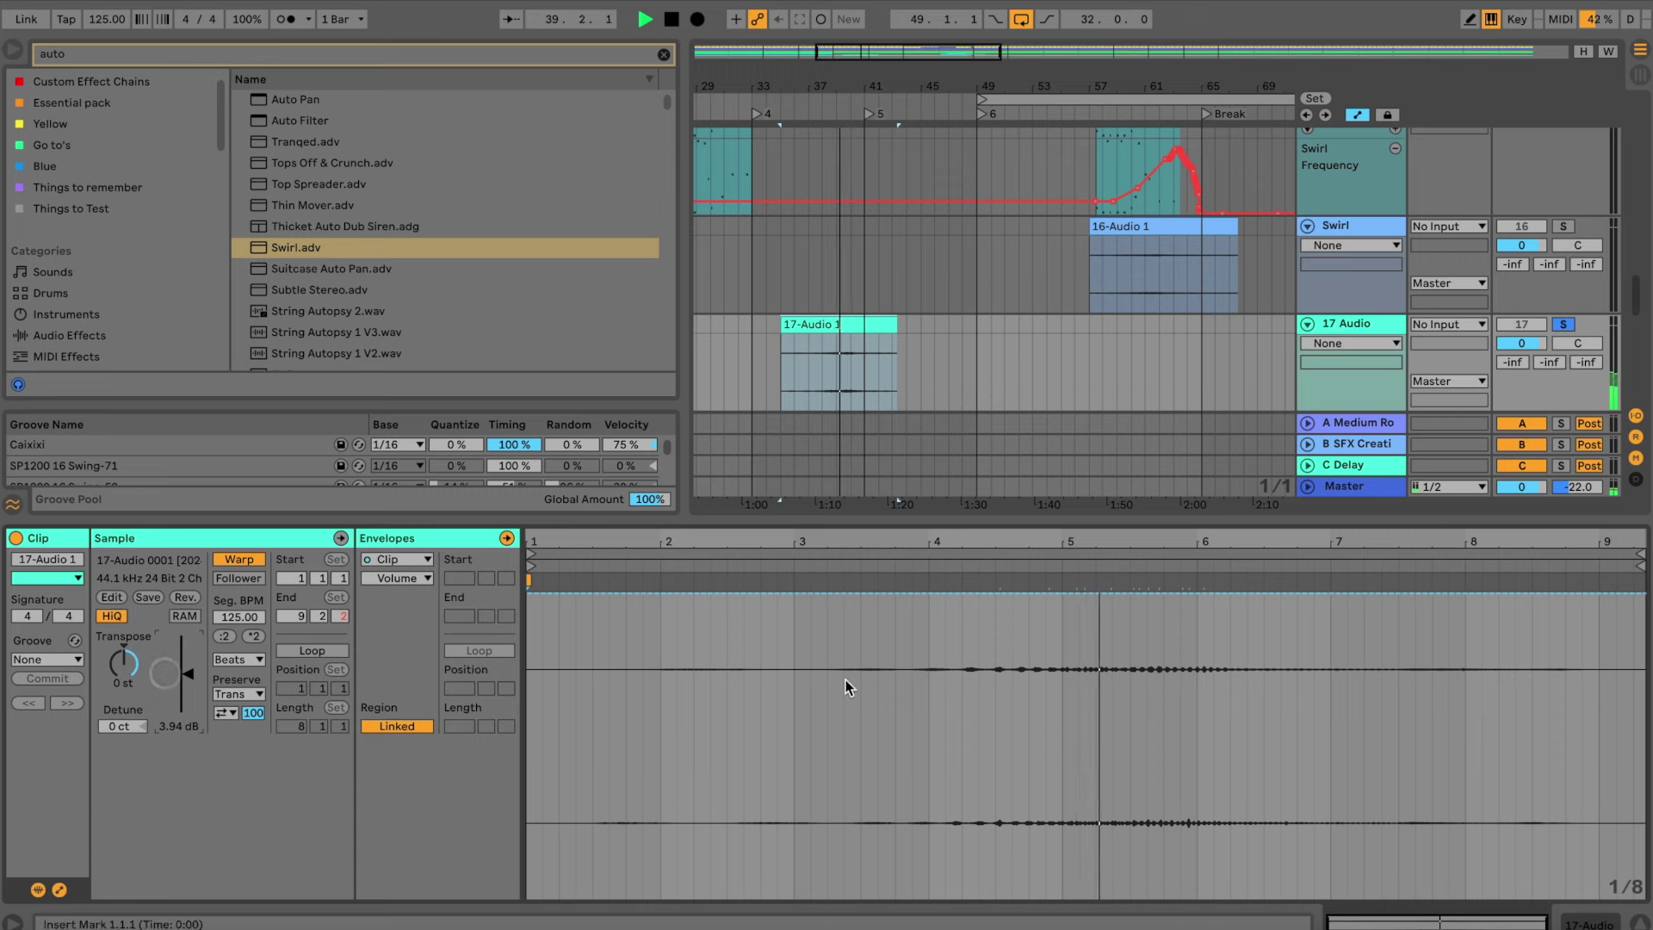
# Reshape the 17-Audio 1 transposition envelope to rise from below -24 st to a +17 st peak and fall below 0 st past the clip's end
pyautogui.press('space')
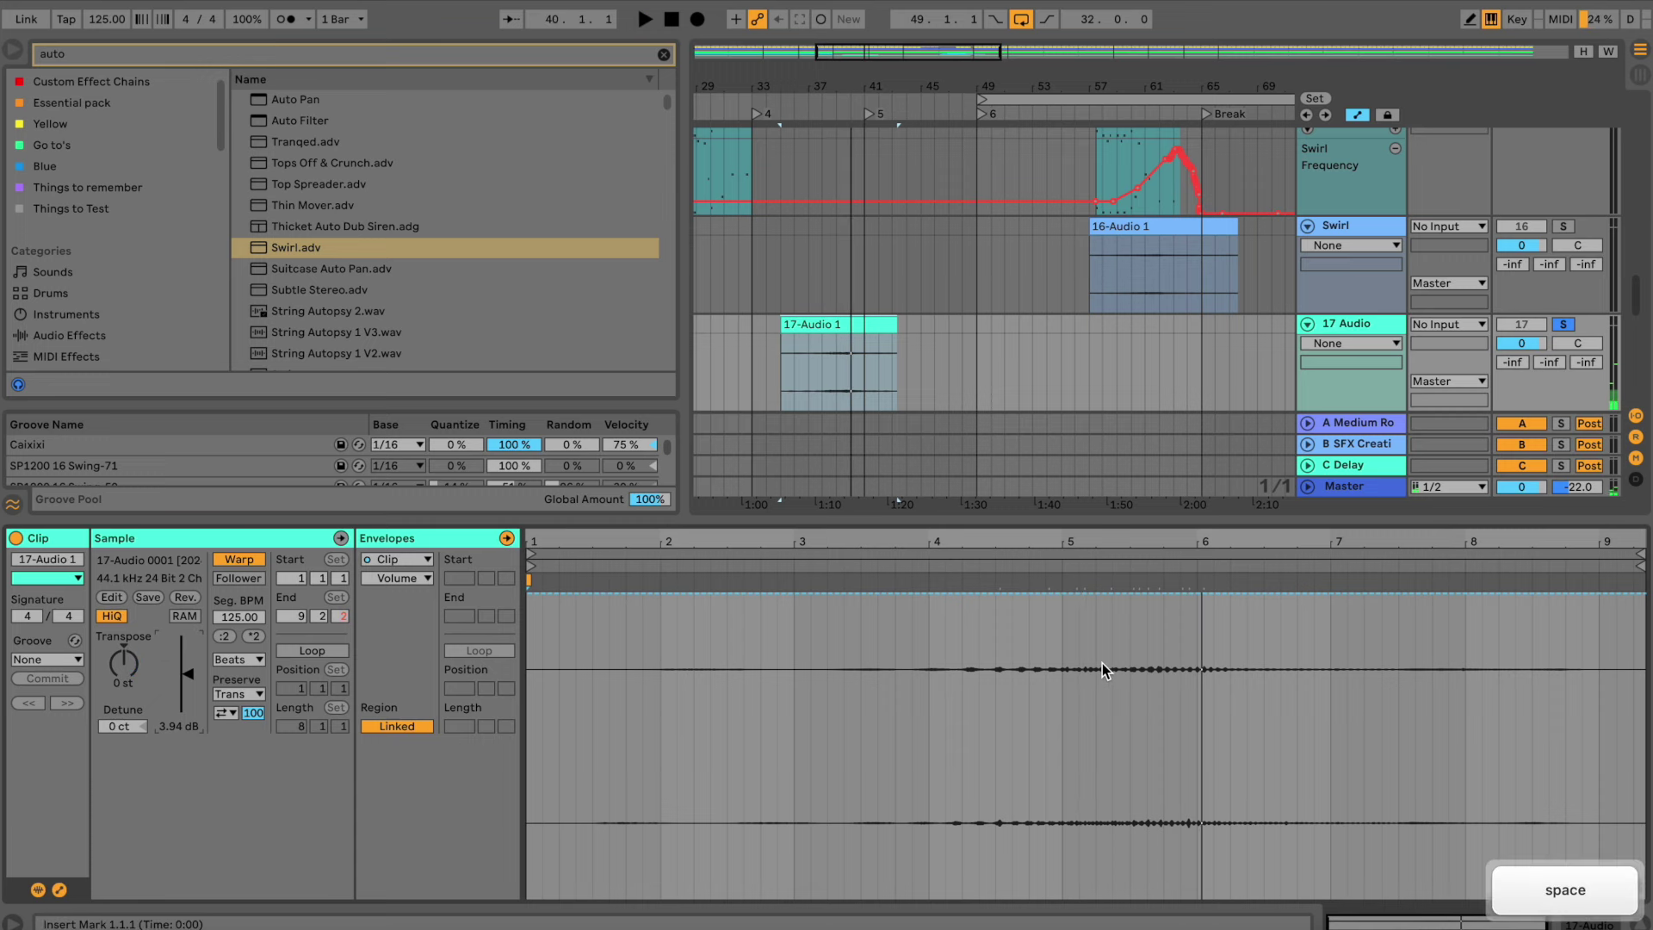
pyautogui.click(397, 578)
pyautogui.click(399, 607)
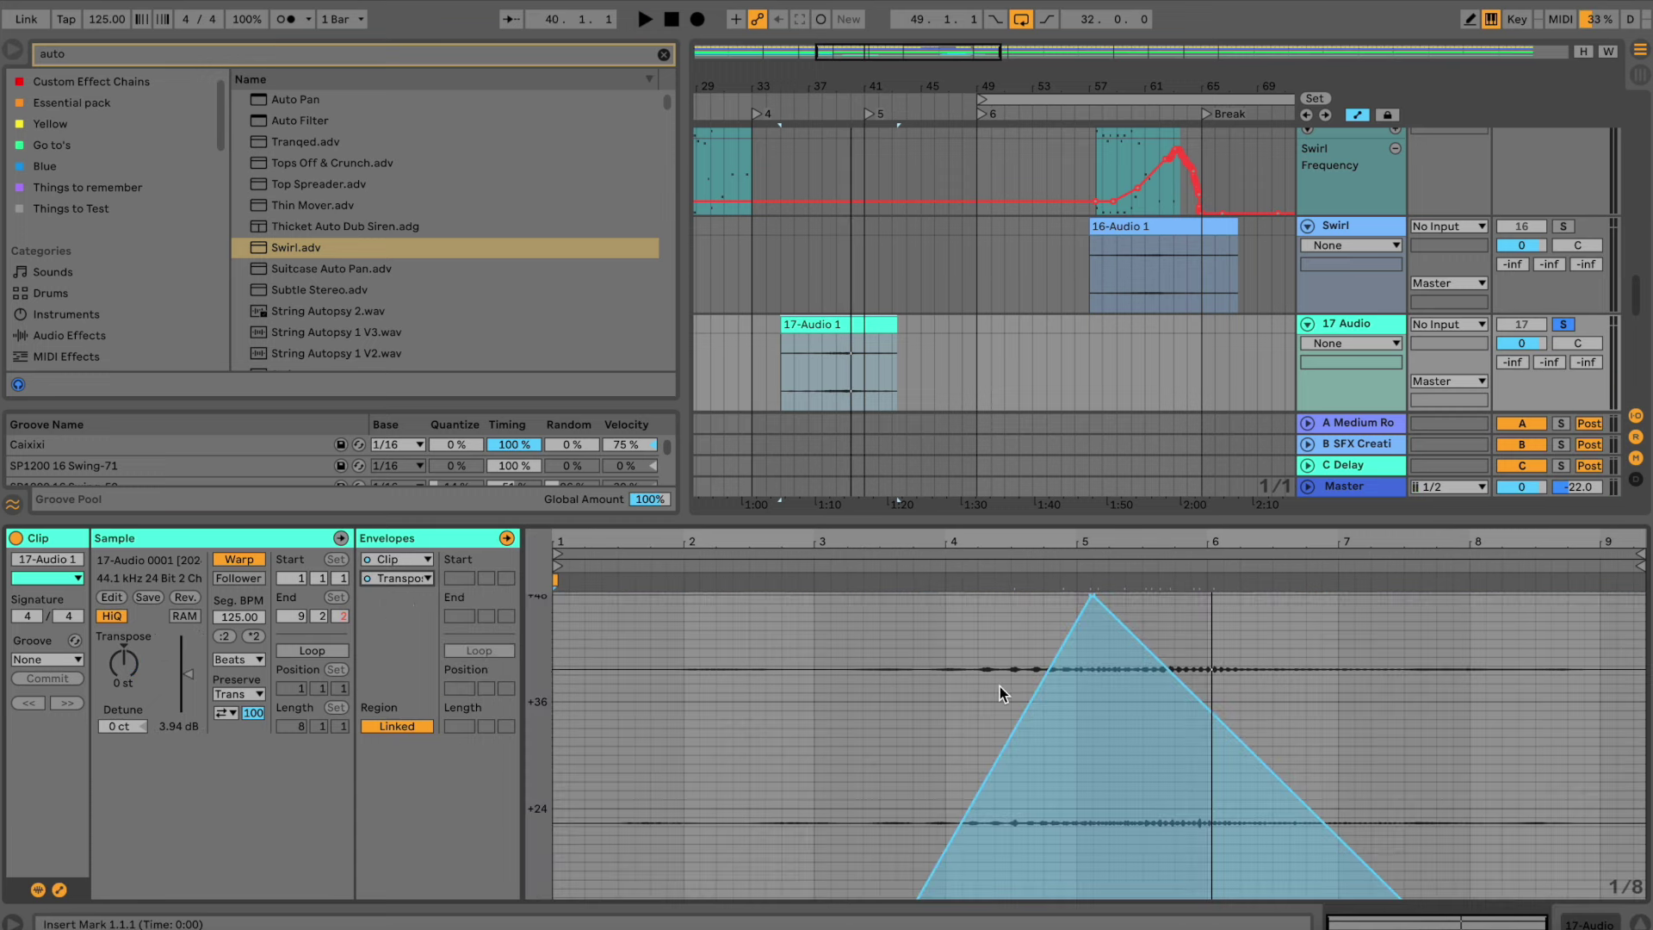
pyautogui.moveTo(1093, 595); pyautogui.dragTo(1093, 861)
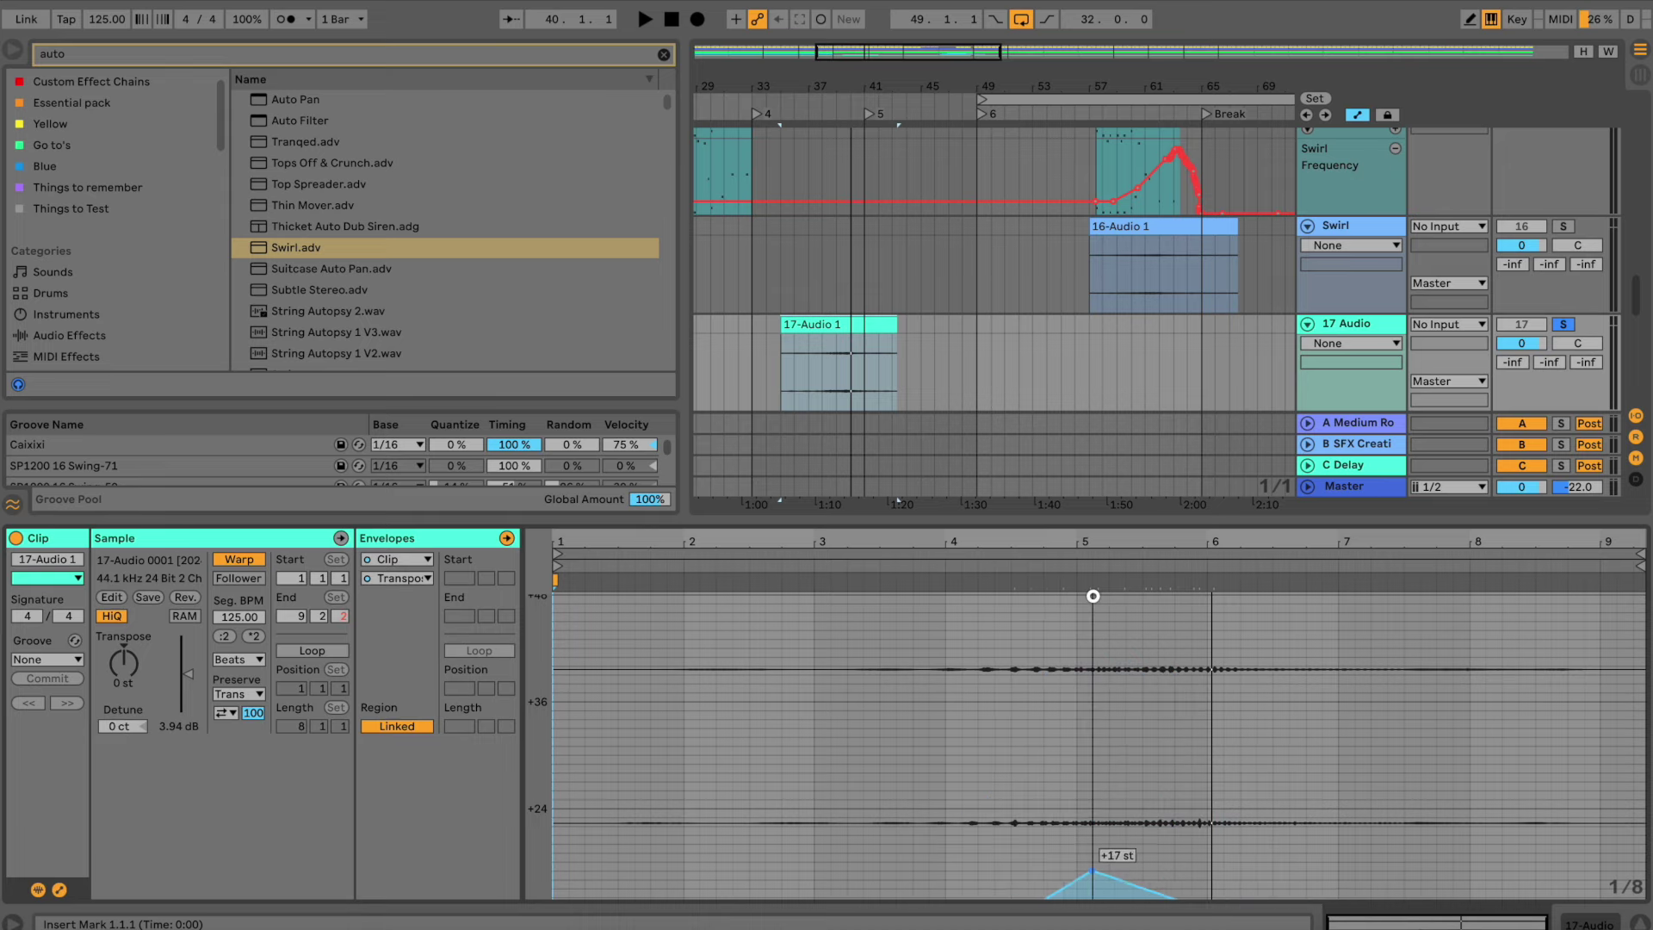
pyautogui.moveTo(1074, 524); pyautogui.dragTo(1062, 284)
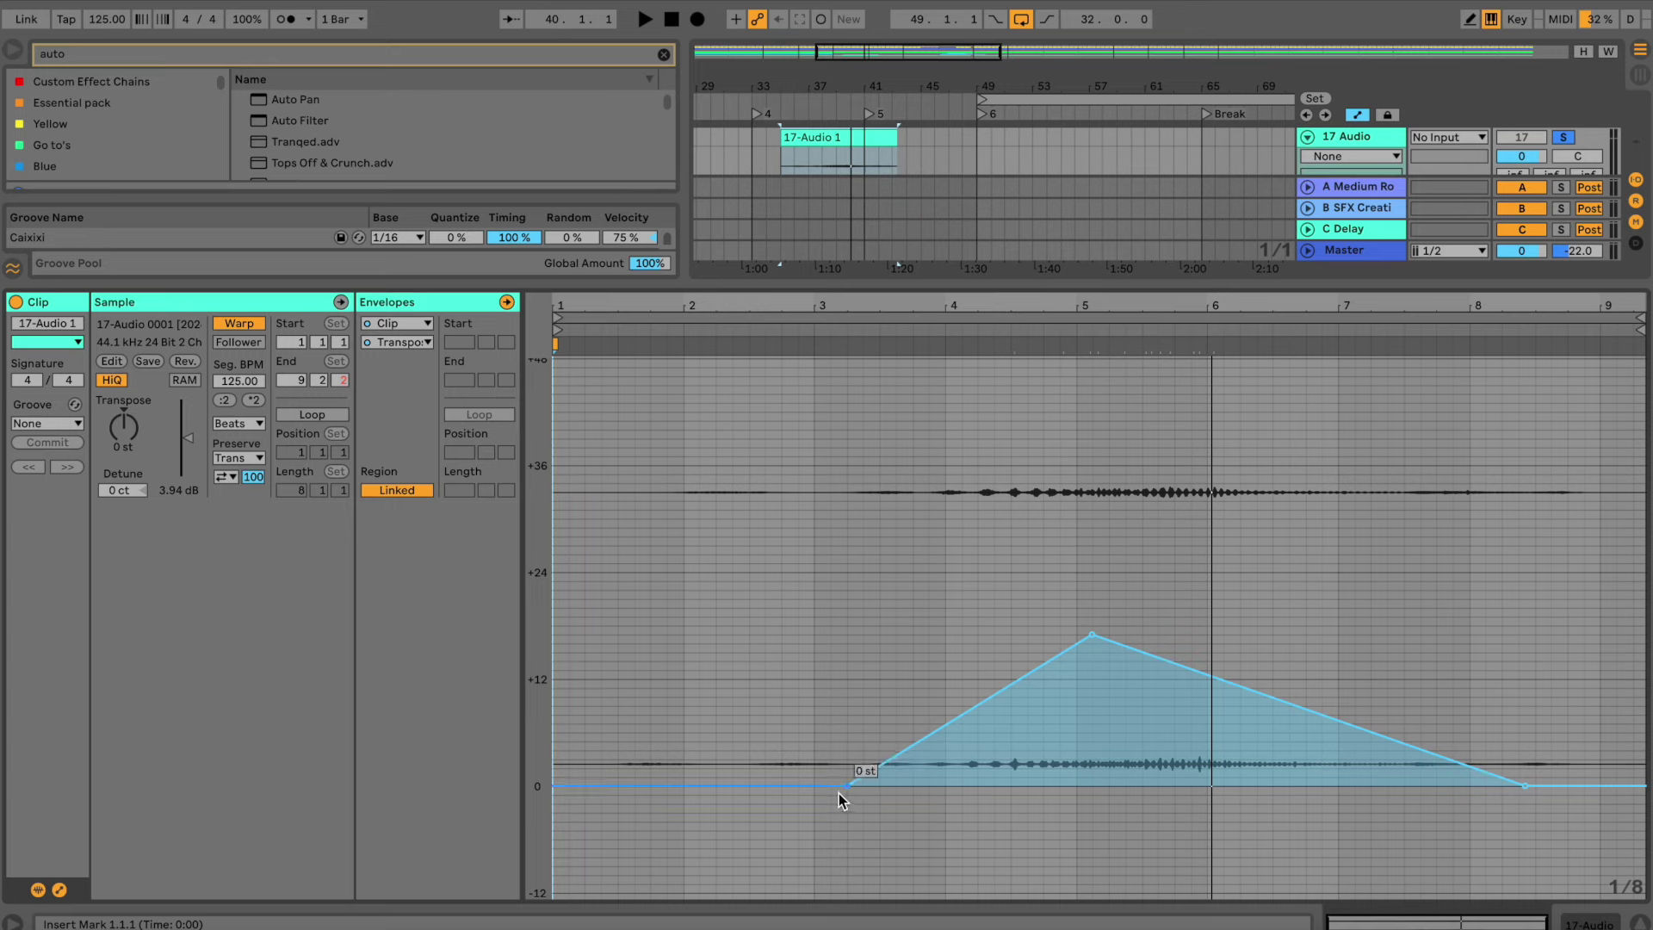
pyautogui.moveTo(855, 792)
pyautogui.mouseDown()
pyautogui.moveTo(657, 886)
pyautogui.moveTo(727, 757)
pyautogui.moveTo(699, 807)
pyautogui.moveTo(845, 781)
pyautogui.mouseUp()
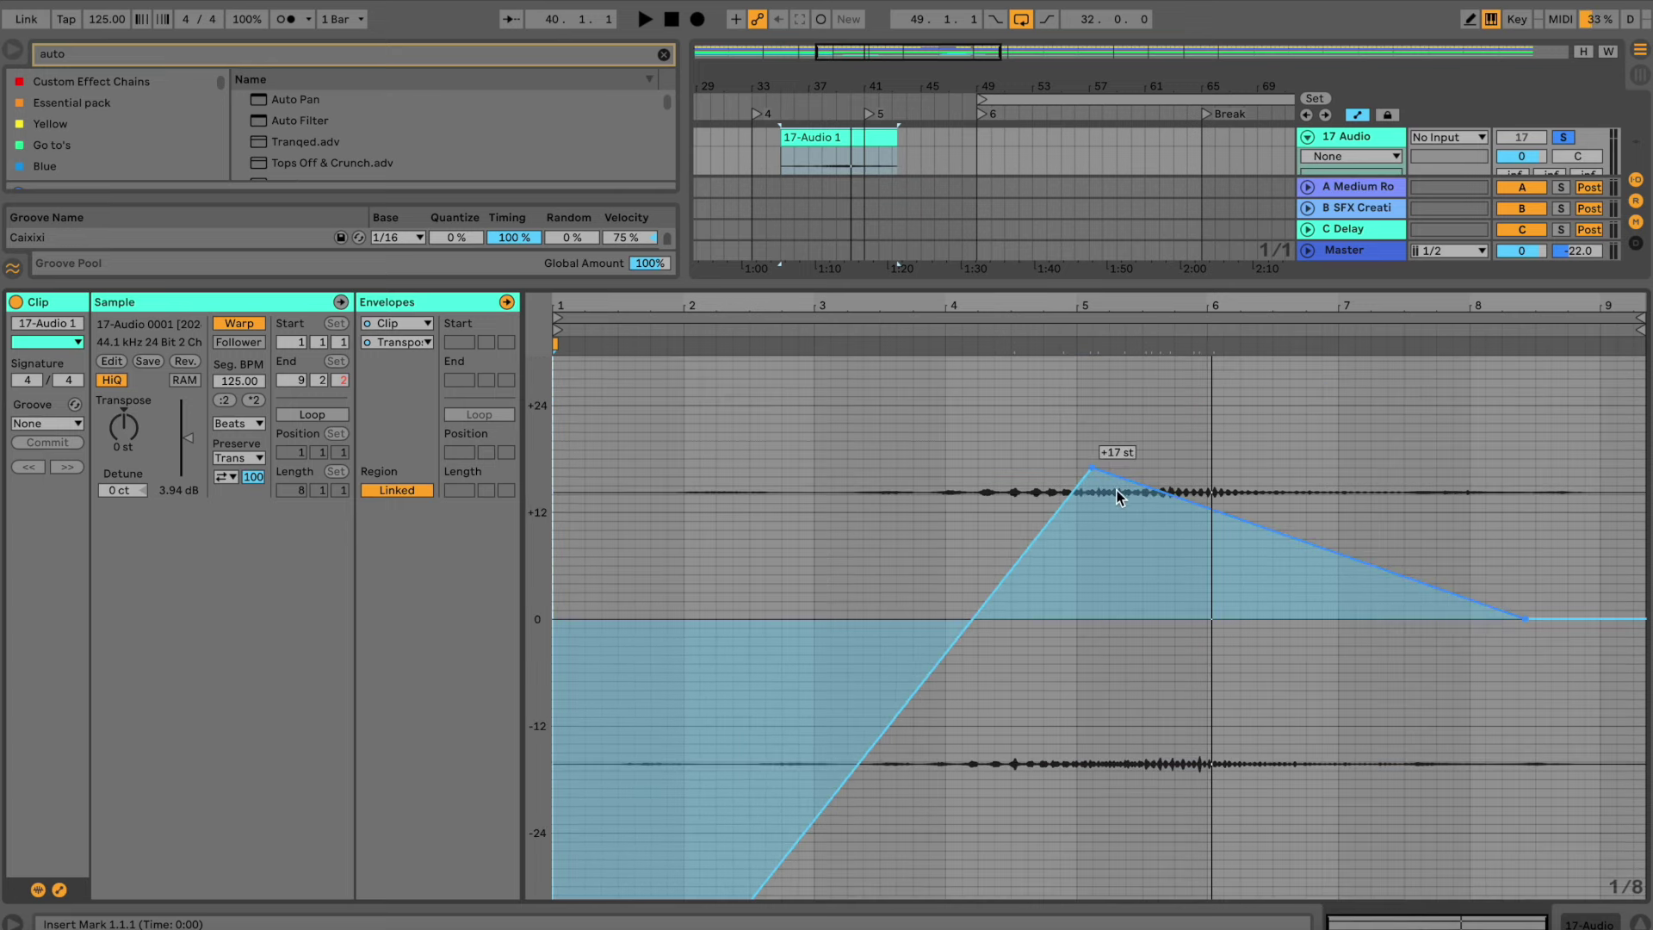
pyautogui.moveTo(1526, 624); pyautogui.dragTo(1524, 617)
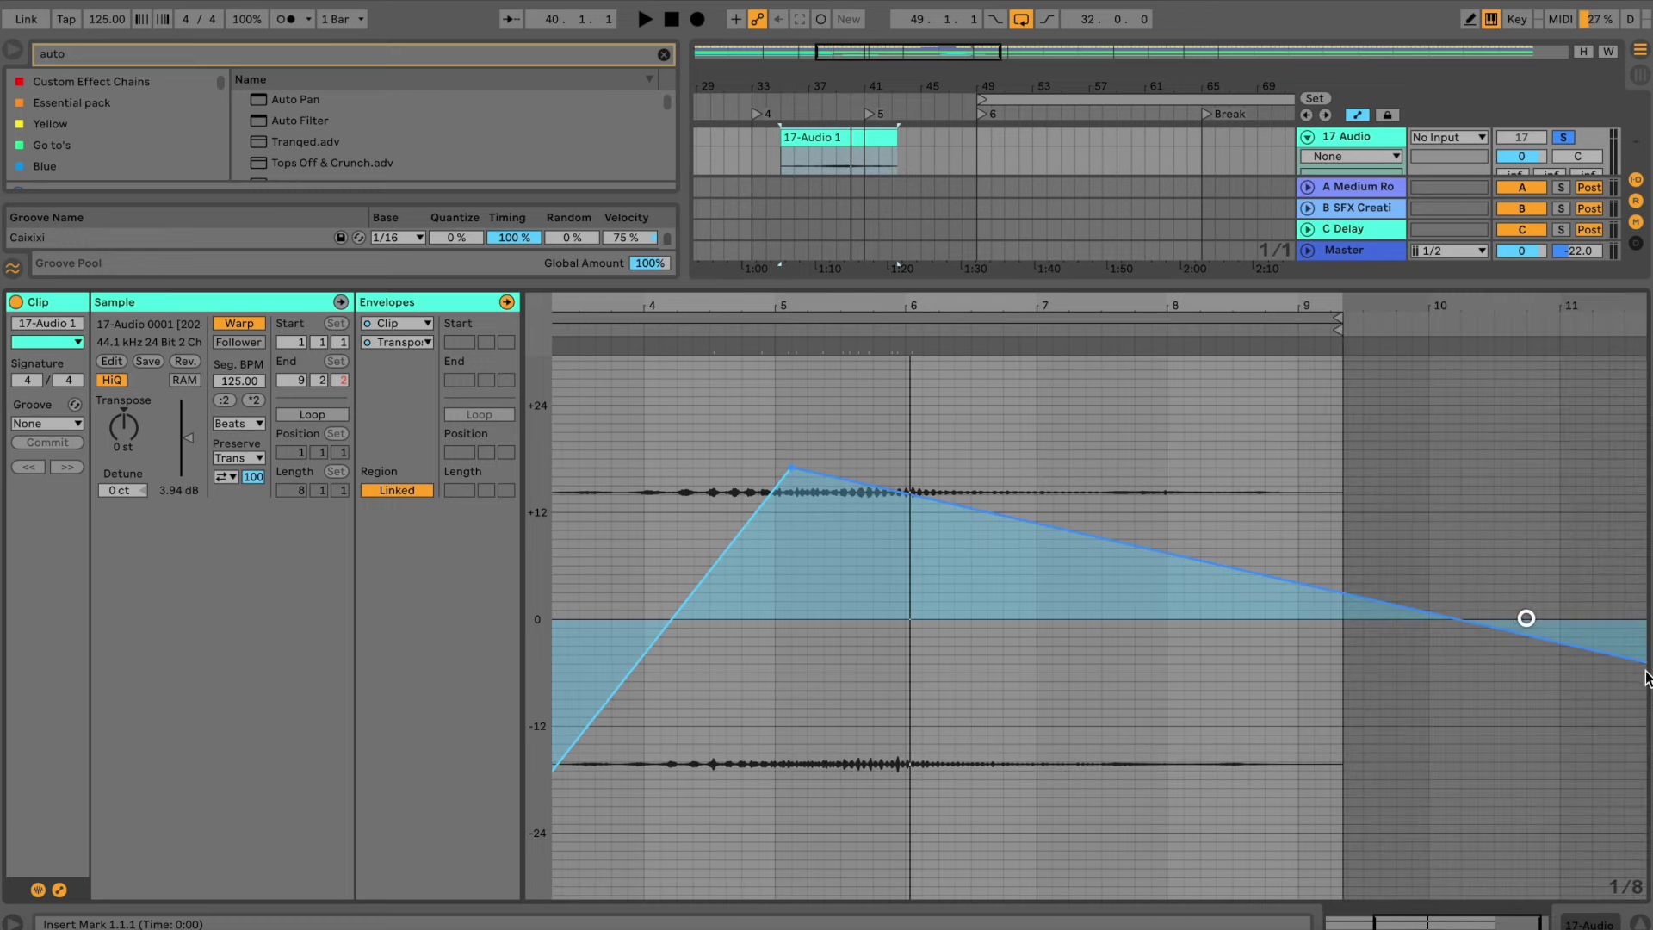
# Play the clip while trying the Re-Pitch warp mode, and set its warp mode to Texture
pyautogui.press('space')
pyautogui.click(239, 423)
pyautogui.click(259, 484)
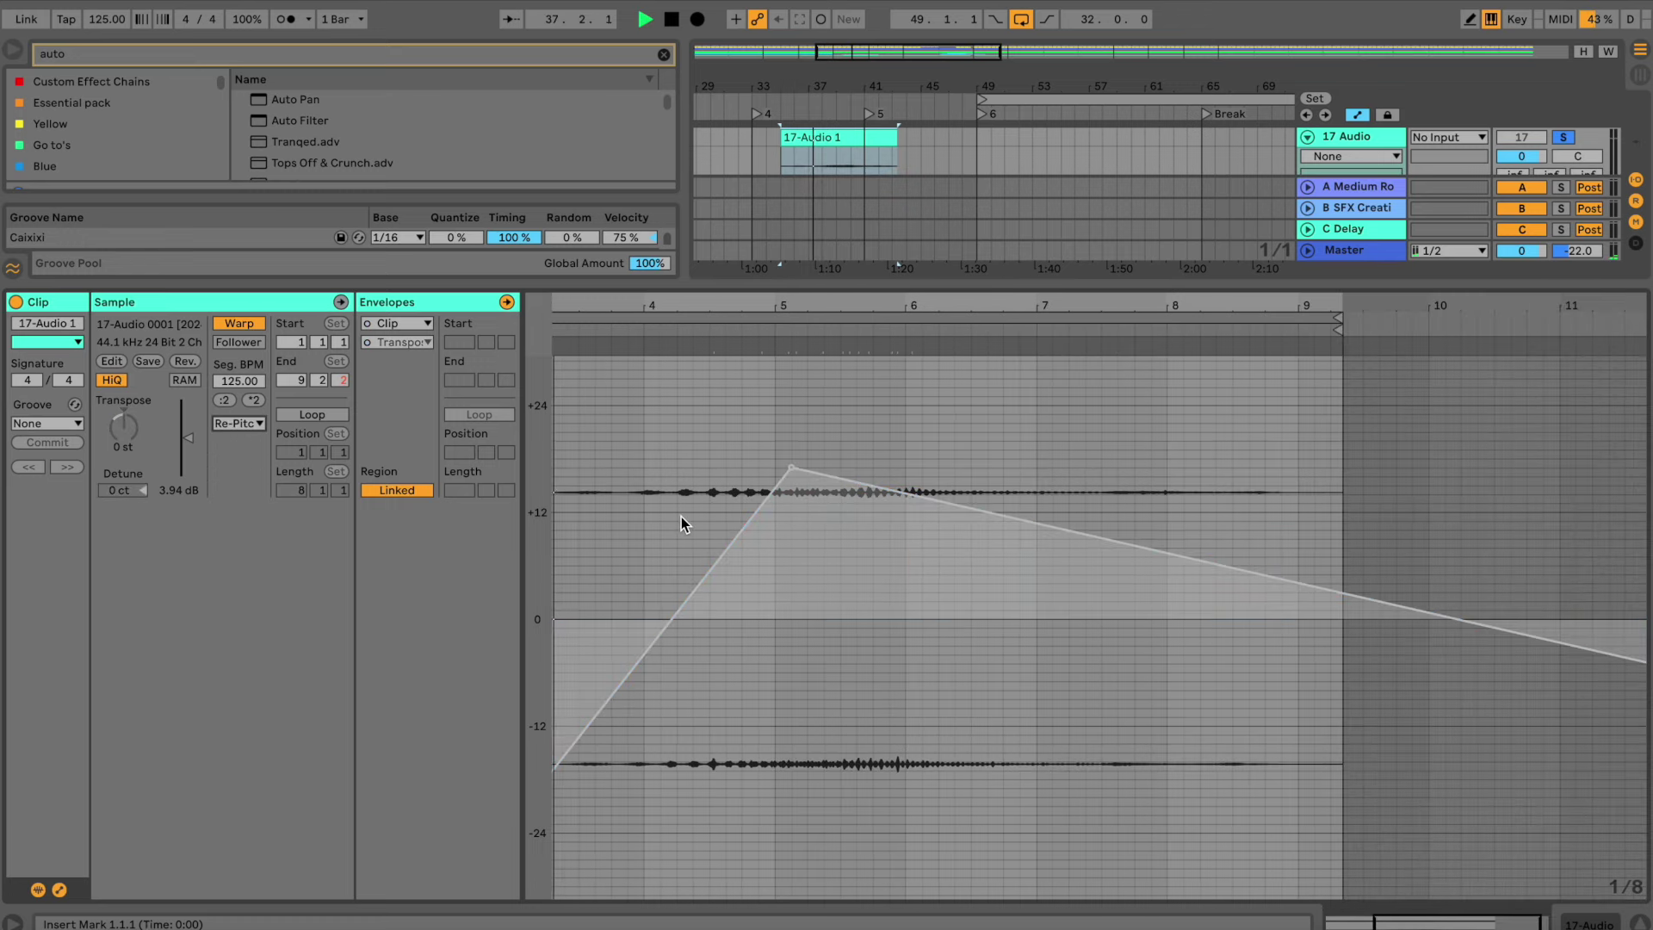
pyautogui.click(254, 424)
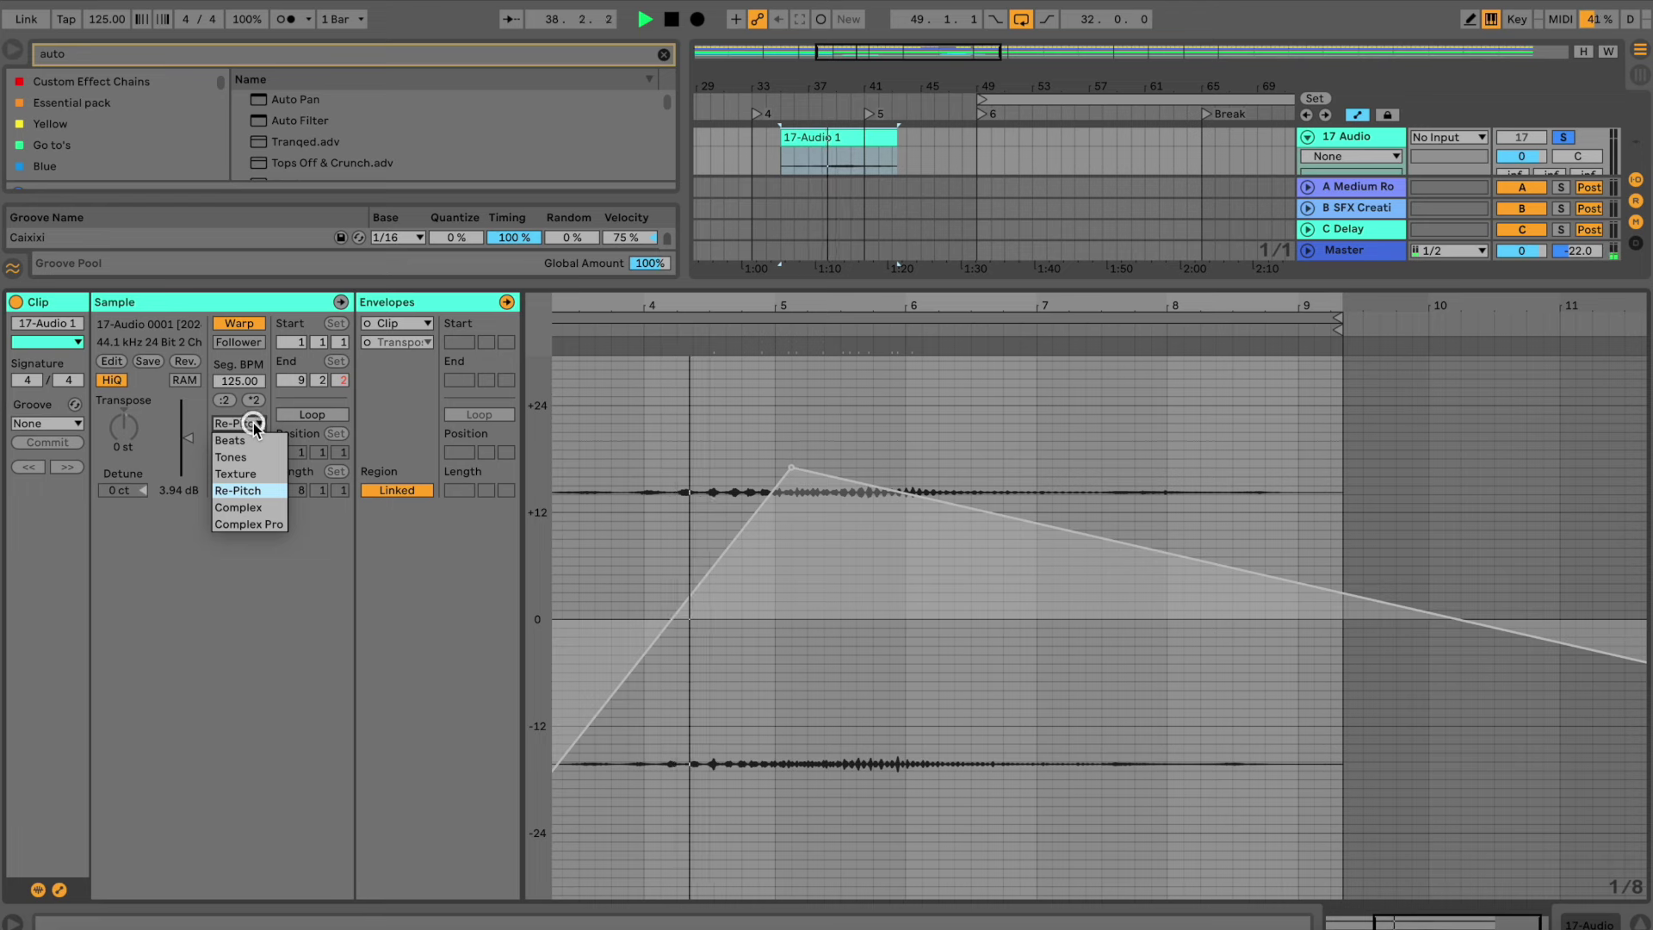
pyautogui.click(245, 474)
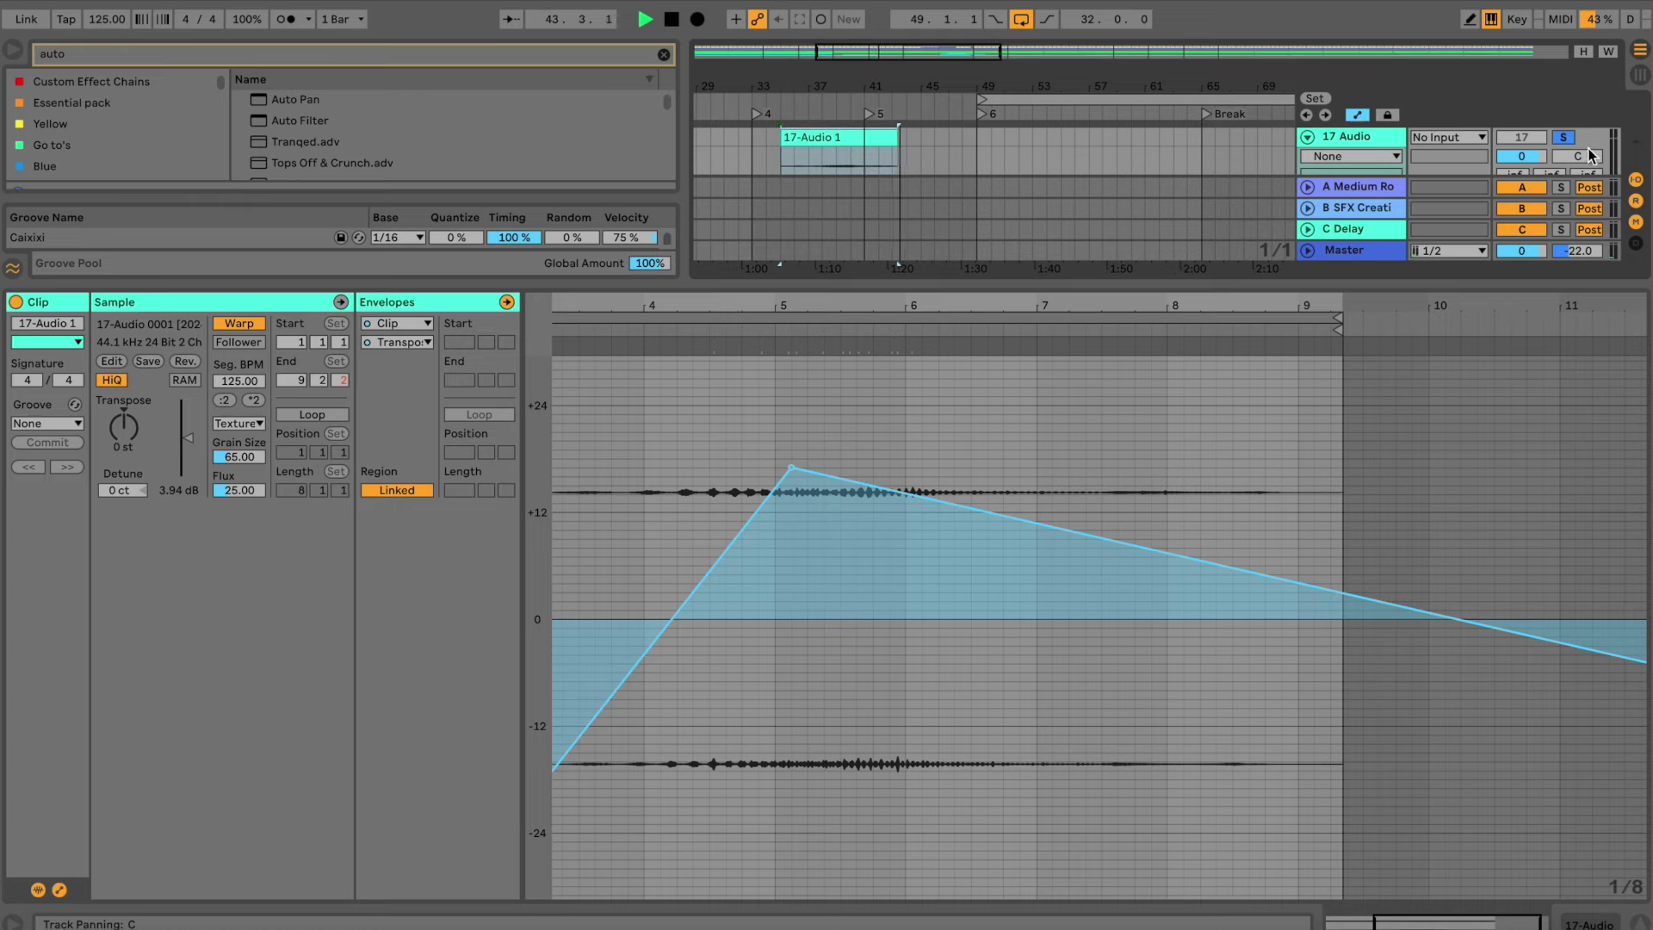
# Unsolo 17 Audio, set its volume to -15.2 dB and clip gain to 1.25 dB, and move the clip to 47.1.1
pyautogui.click(1564, 139)
pyautogui.hotkey('ctrl', 't')
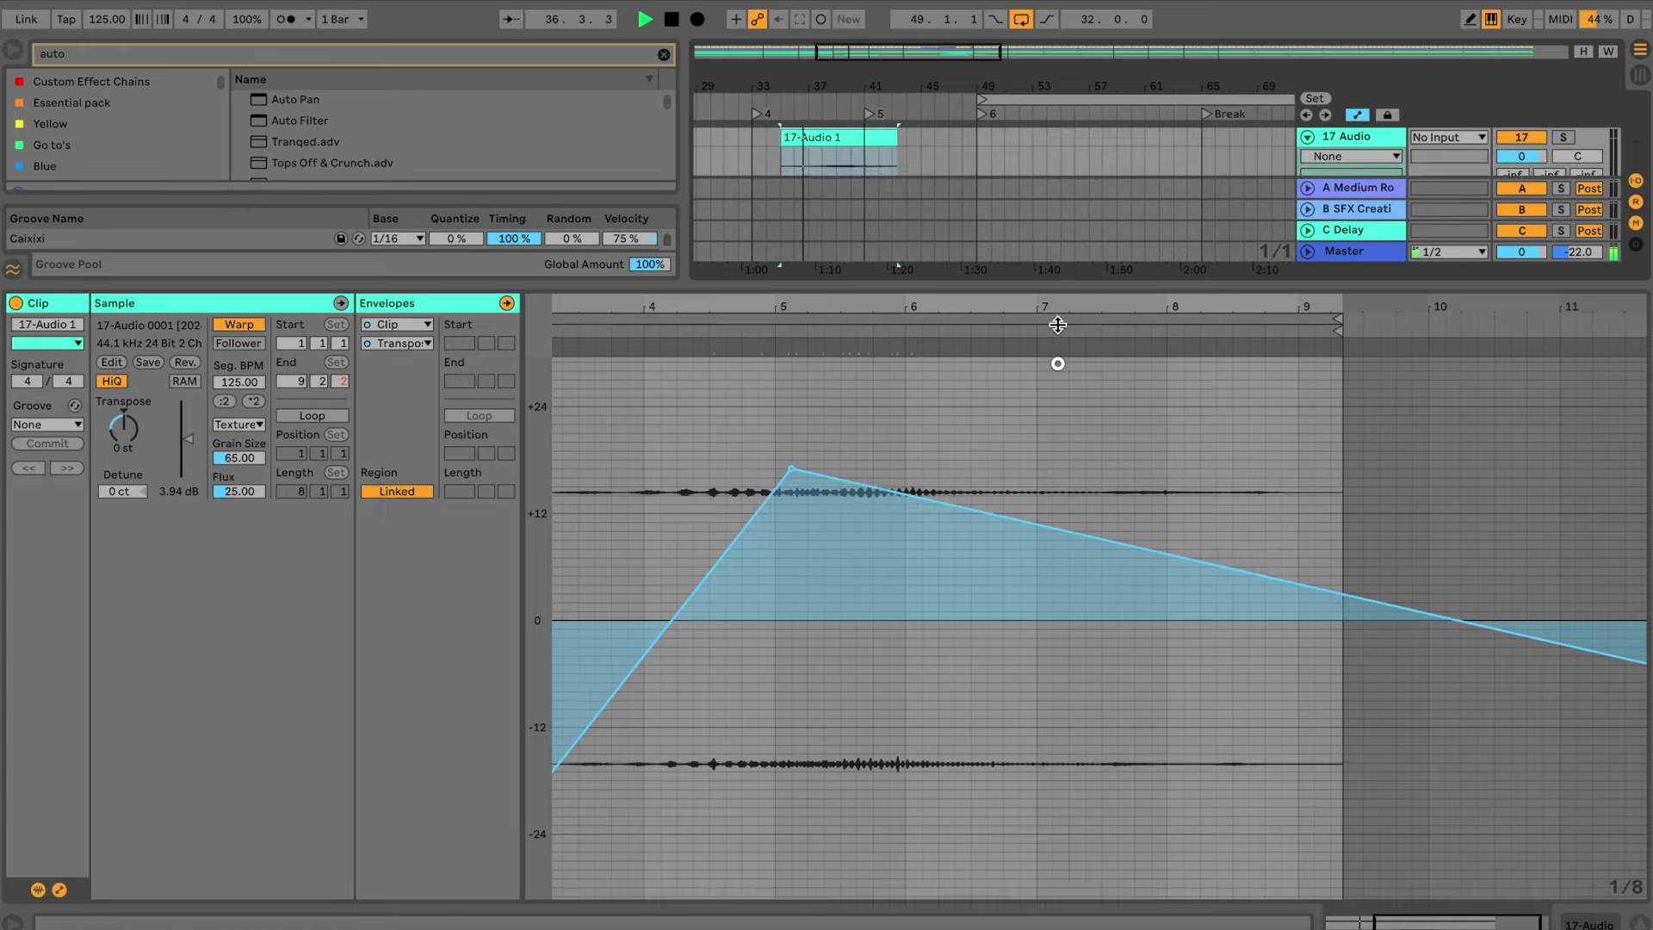
pyautogui.moveTo(1057, 295); pyautogui.dragTo(1058, 618)
pyautogui.moveTo(1520, 162); pyautogui.dragTo(1518, 161)
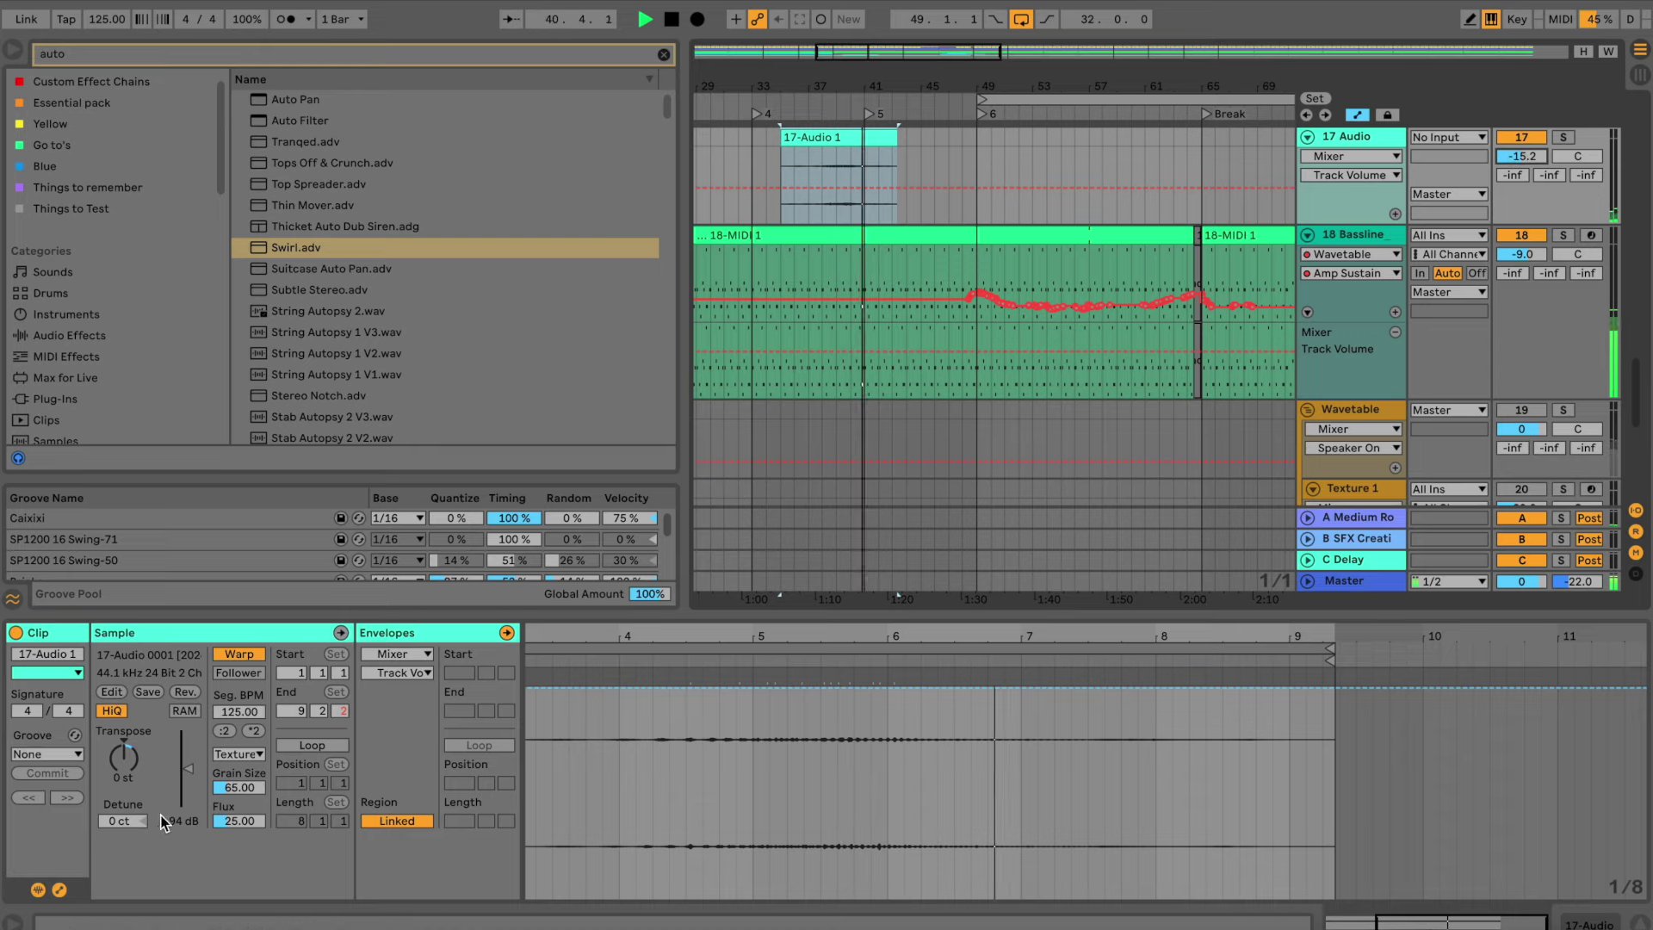
pyautogui.moveTo(188, 769); pyautogui.dragTo(164, 767)
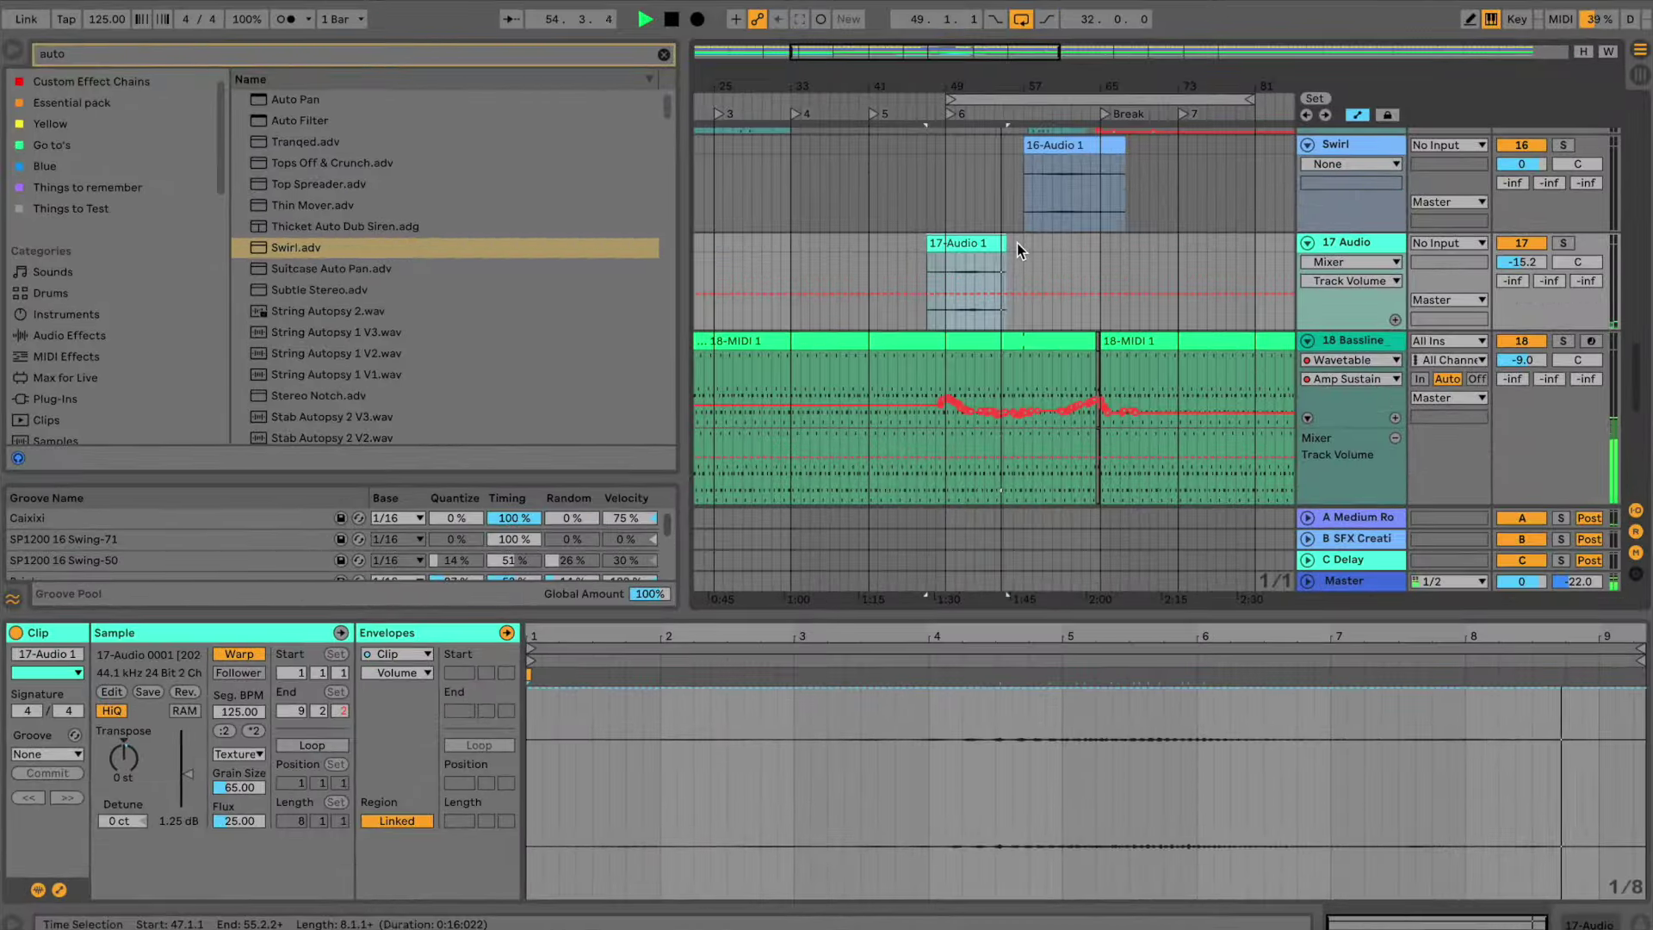
# Play from locator 6 and compare the mix with the 17 Audio track muted and active
pyautogui.click(947, 115)
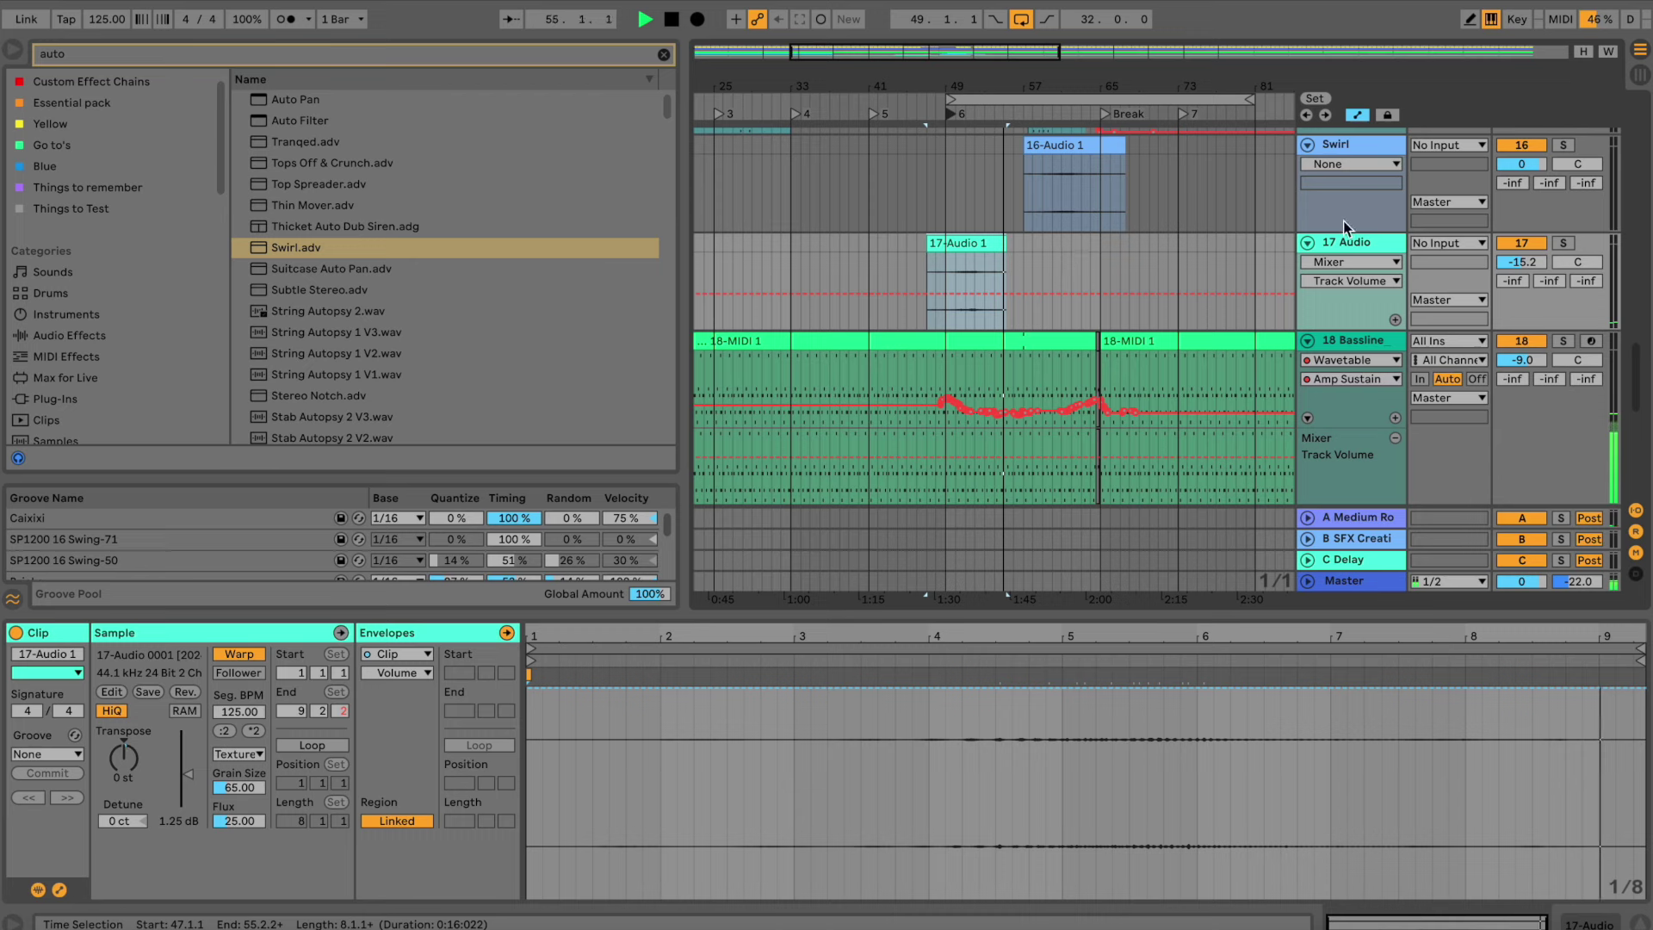
pyautogui.click(1511, 243)
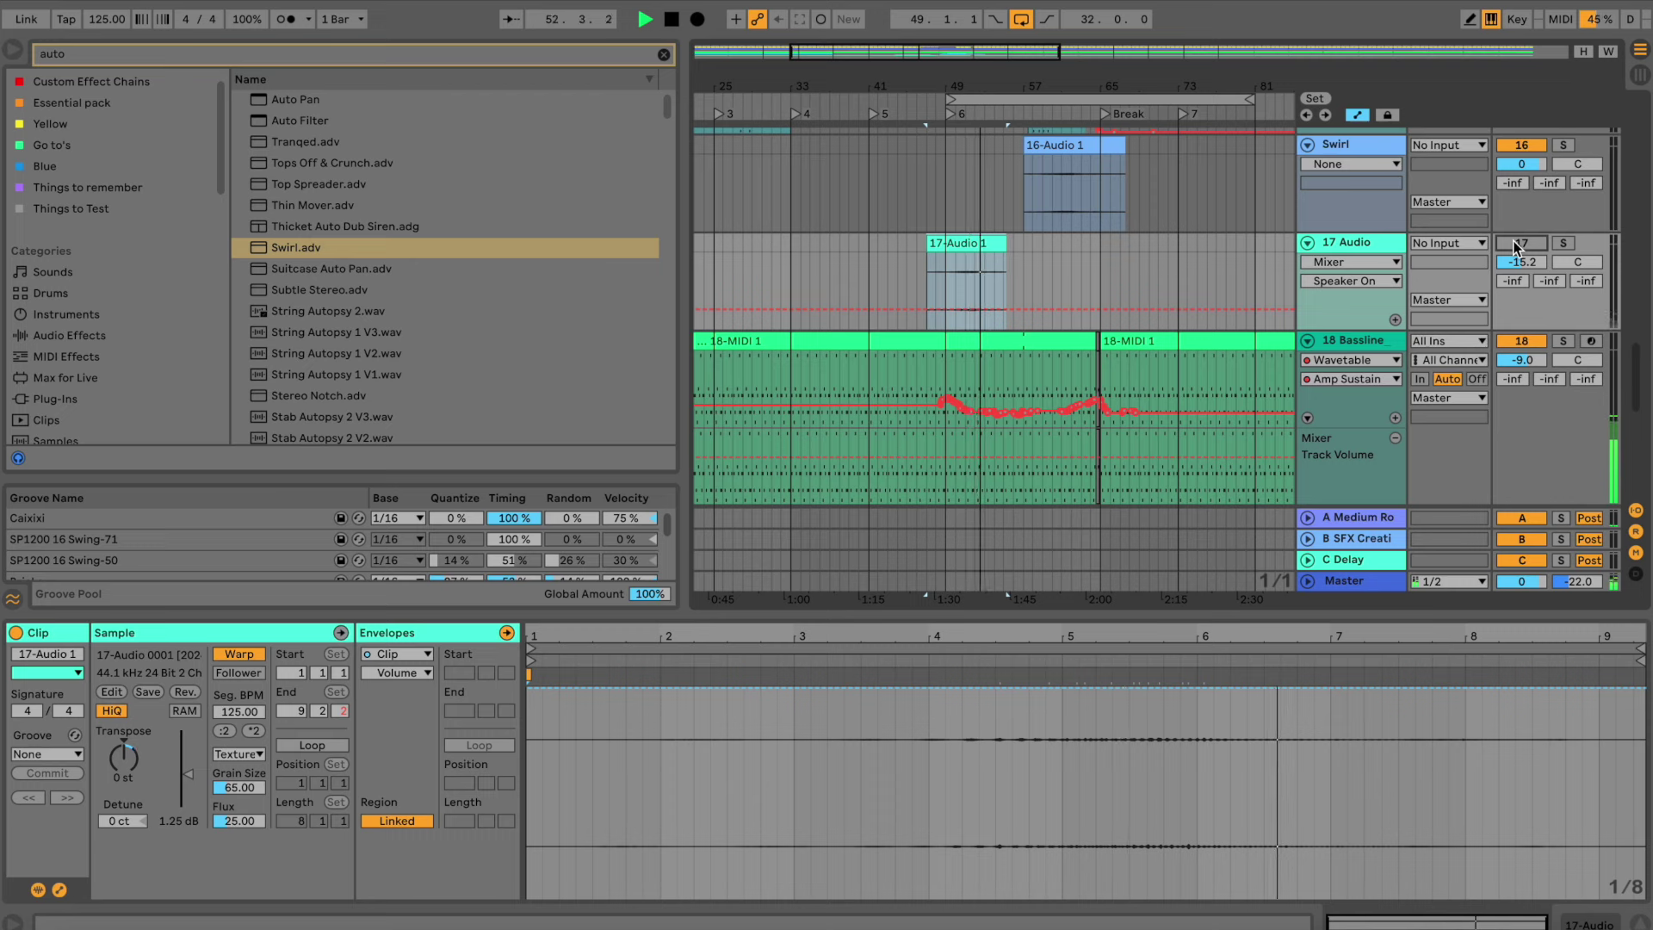
pyautogui.press('space')
pyautogui.press('space')
pyautogui.click(1515, 244)
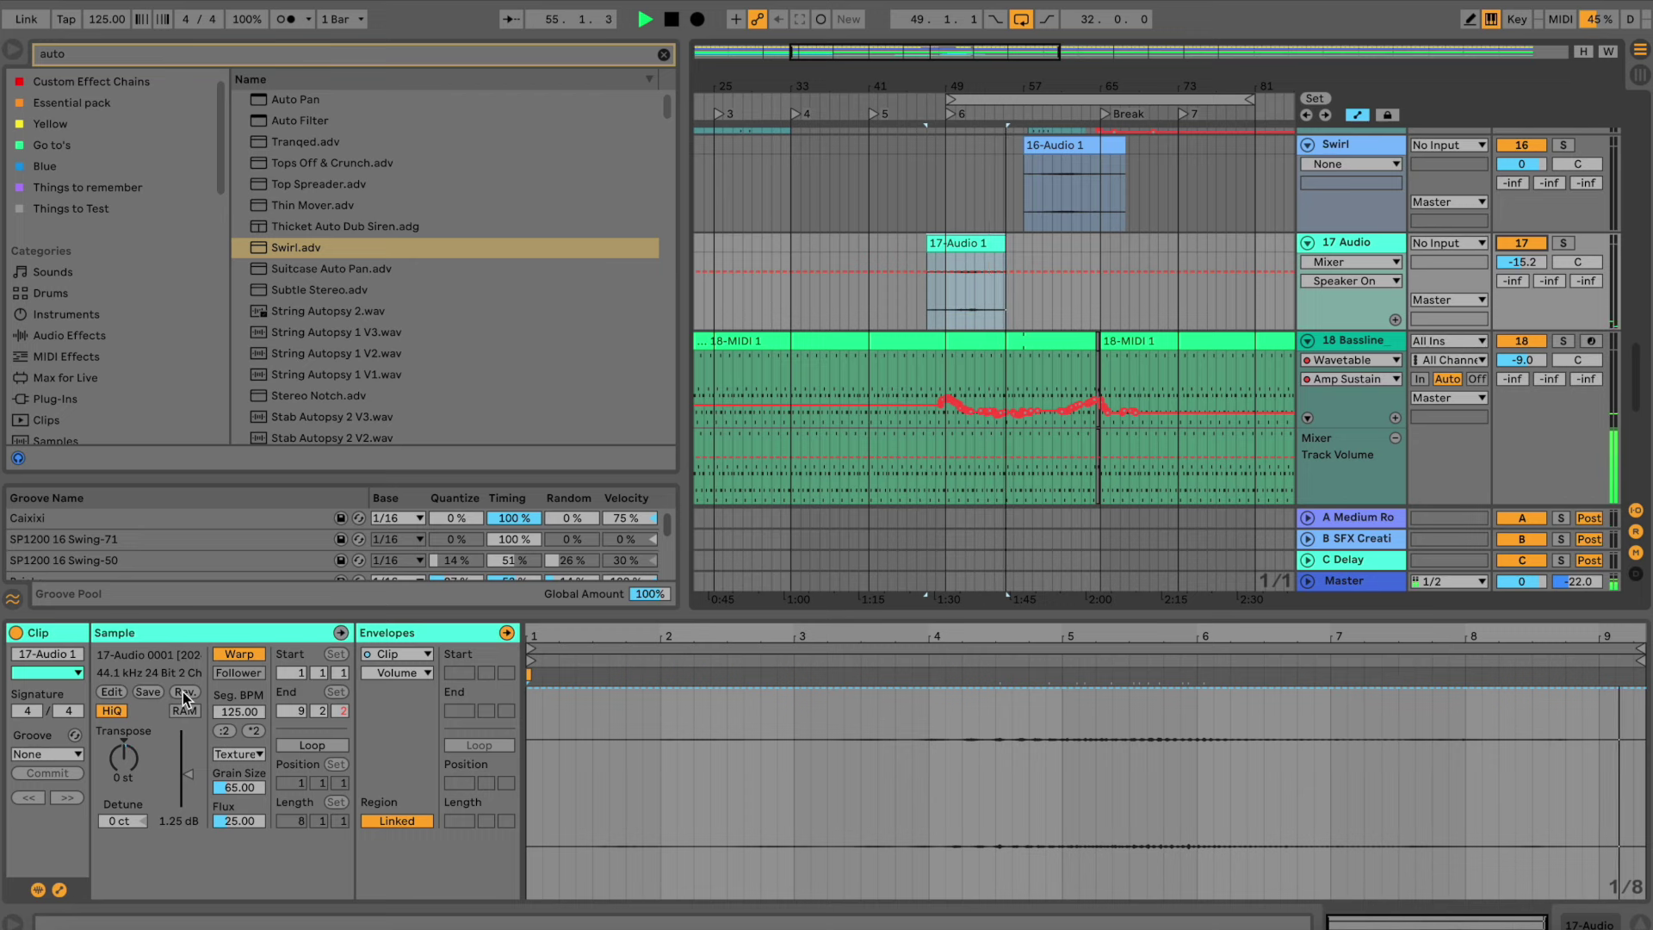
# Duplicate the 17 Audio track, reverse the duplicate's clip, and play the duplicate soloed
pyautogui.press('space')
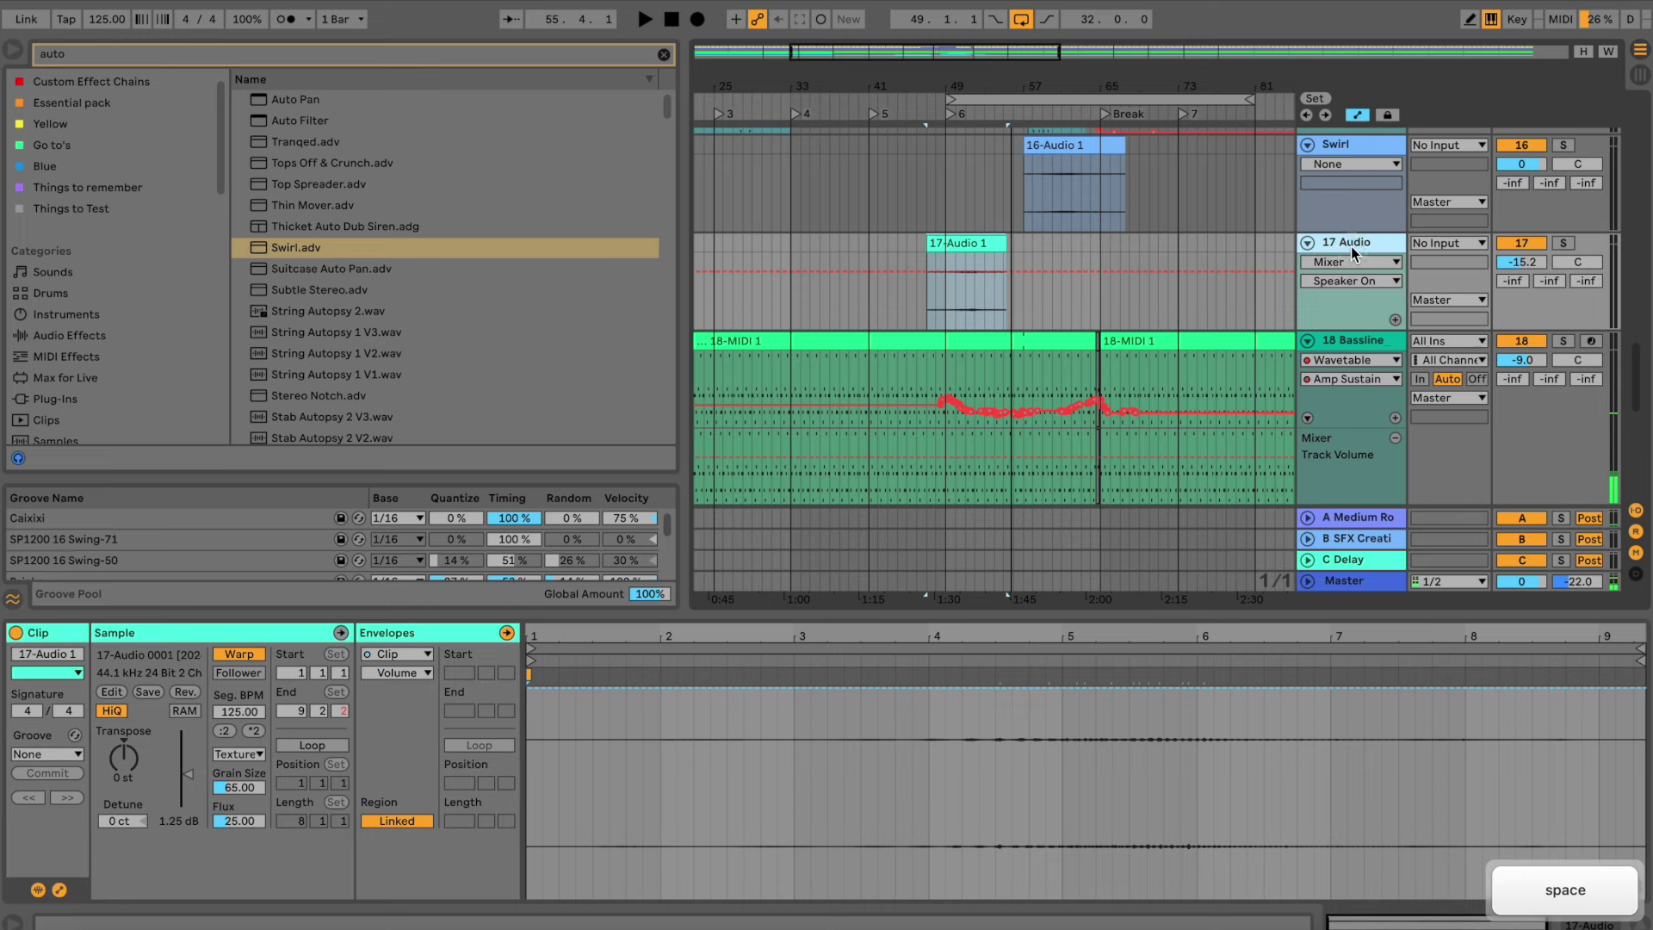
pyautogui.press('super+d')
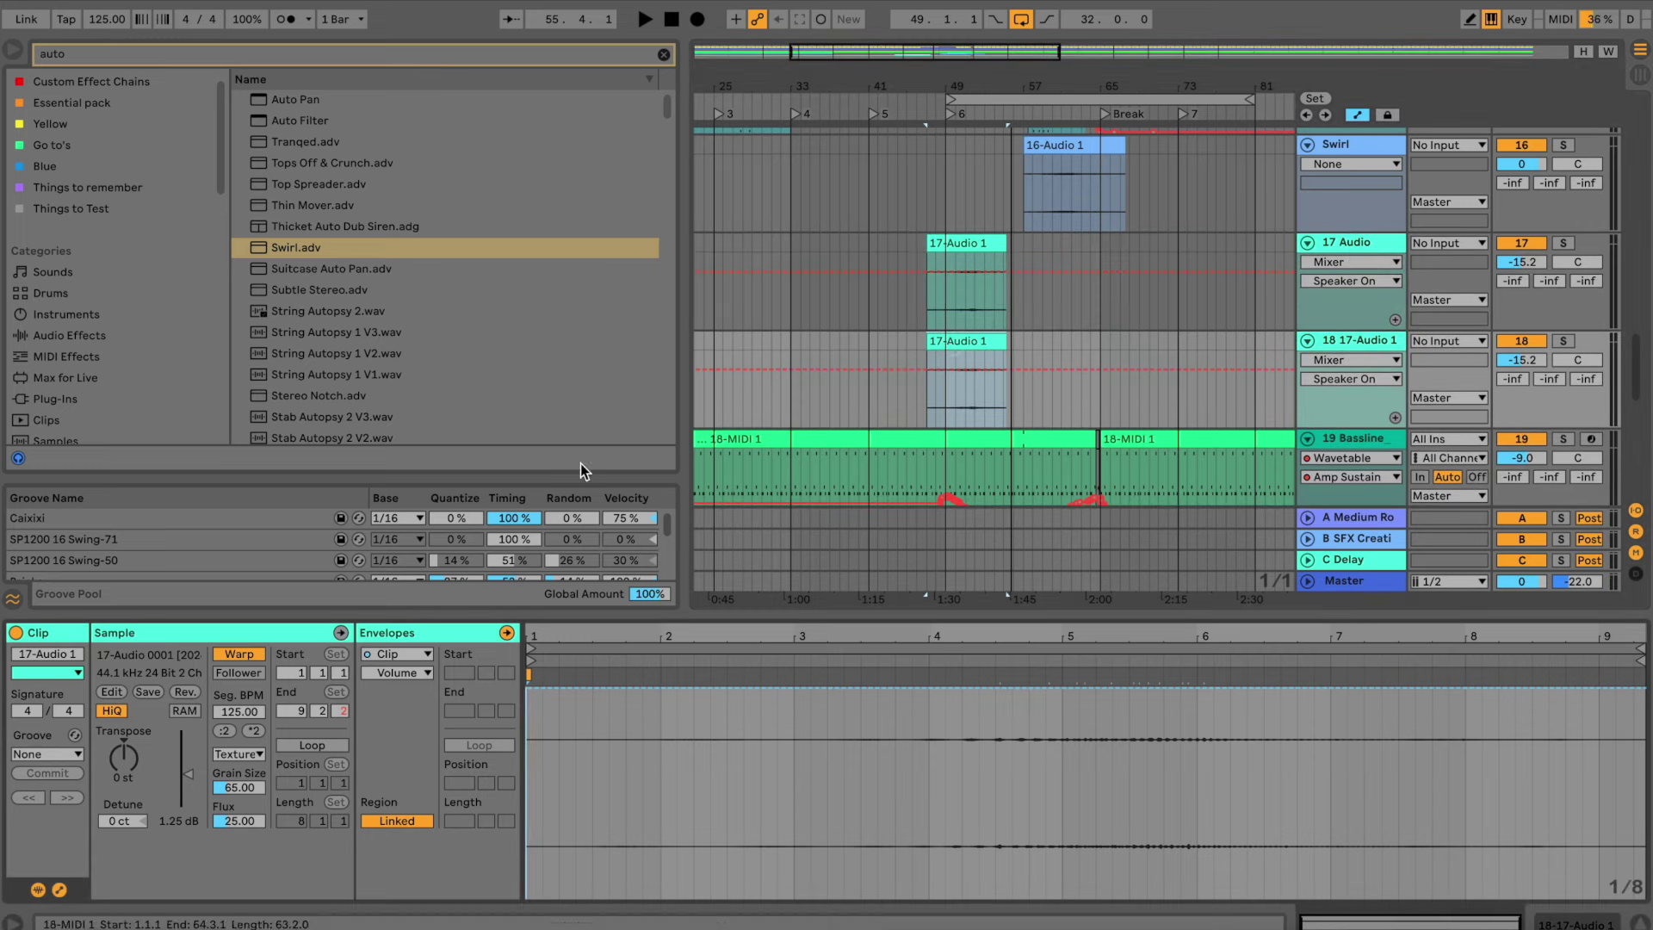
pyautogui.click(184, 694)
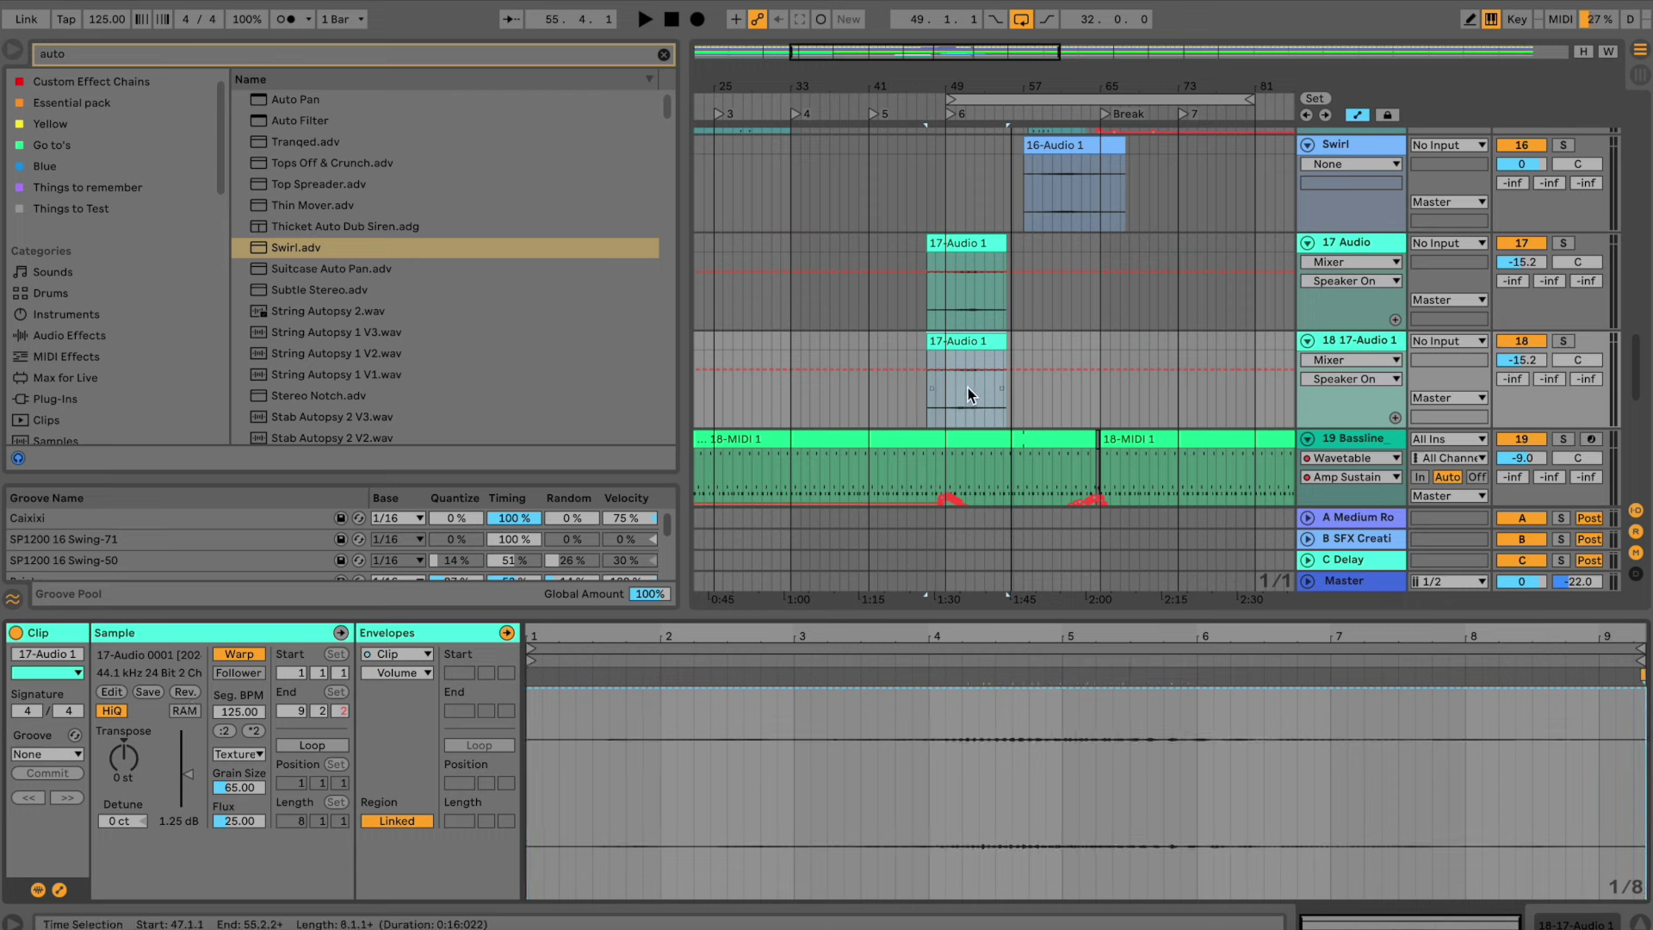
pyautogui.click(1563, 341)
pyautogui.press('space')
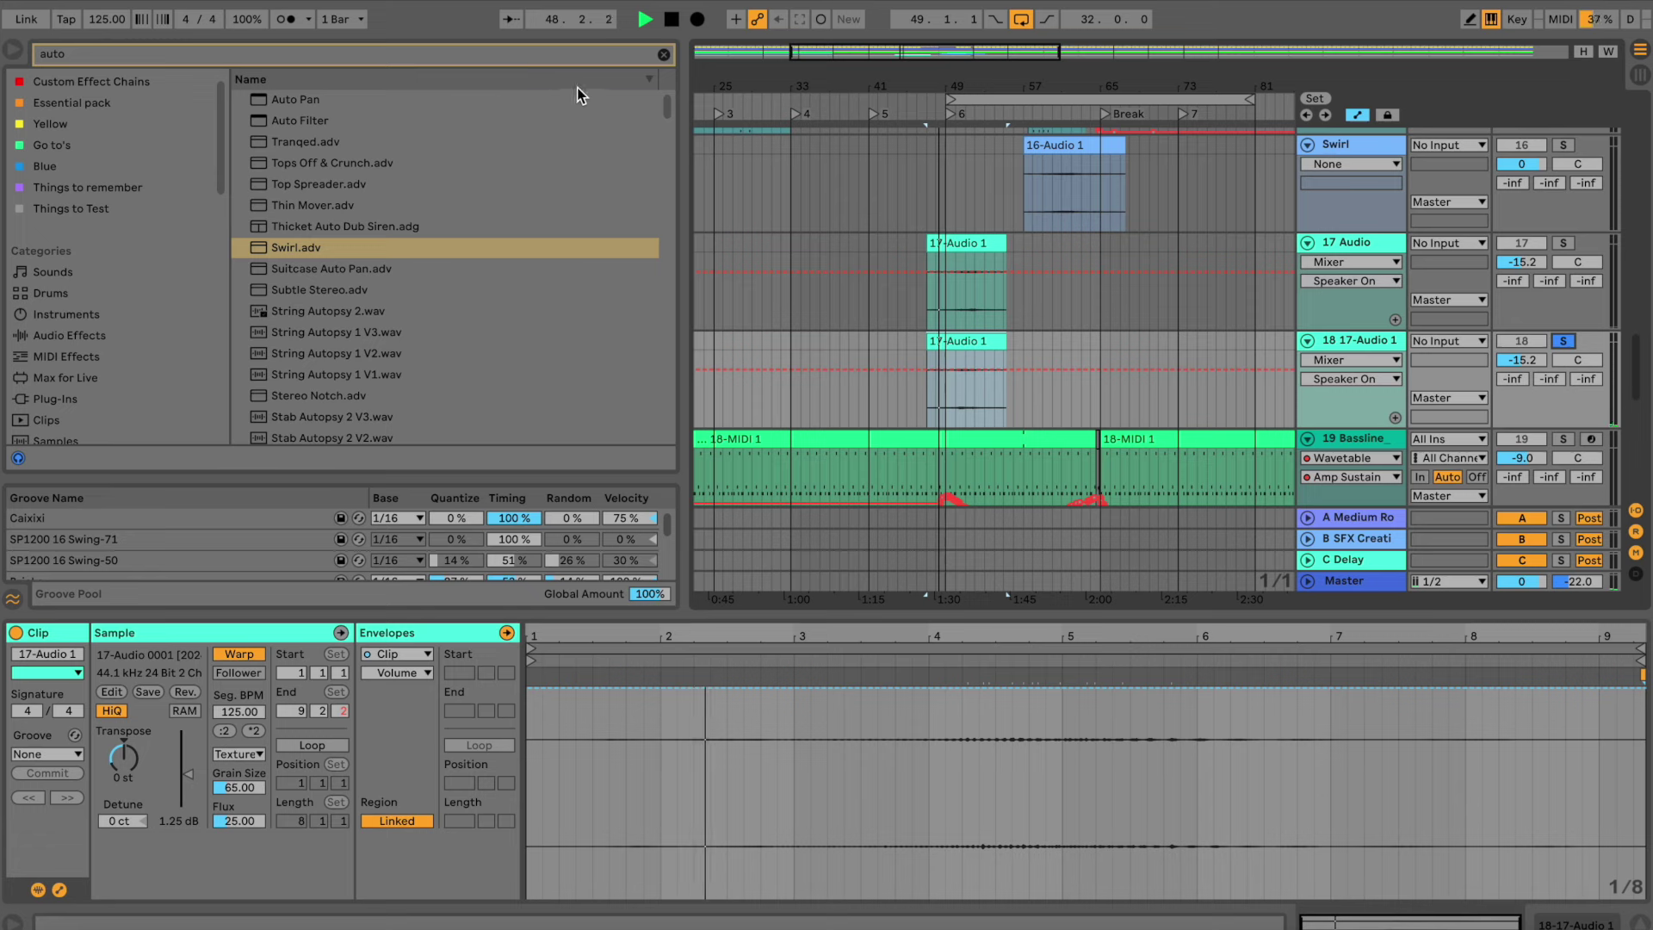
# Add Grain Delay to the duplicated track with pitch -15.6 and frequency 42.9 Hz
pyautogui.click(664, 54)
pyautogui.write('grain')
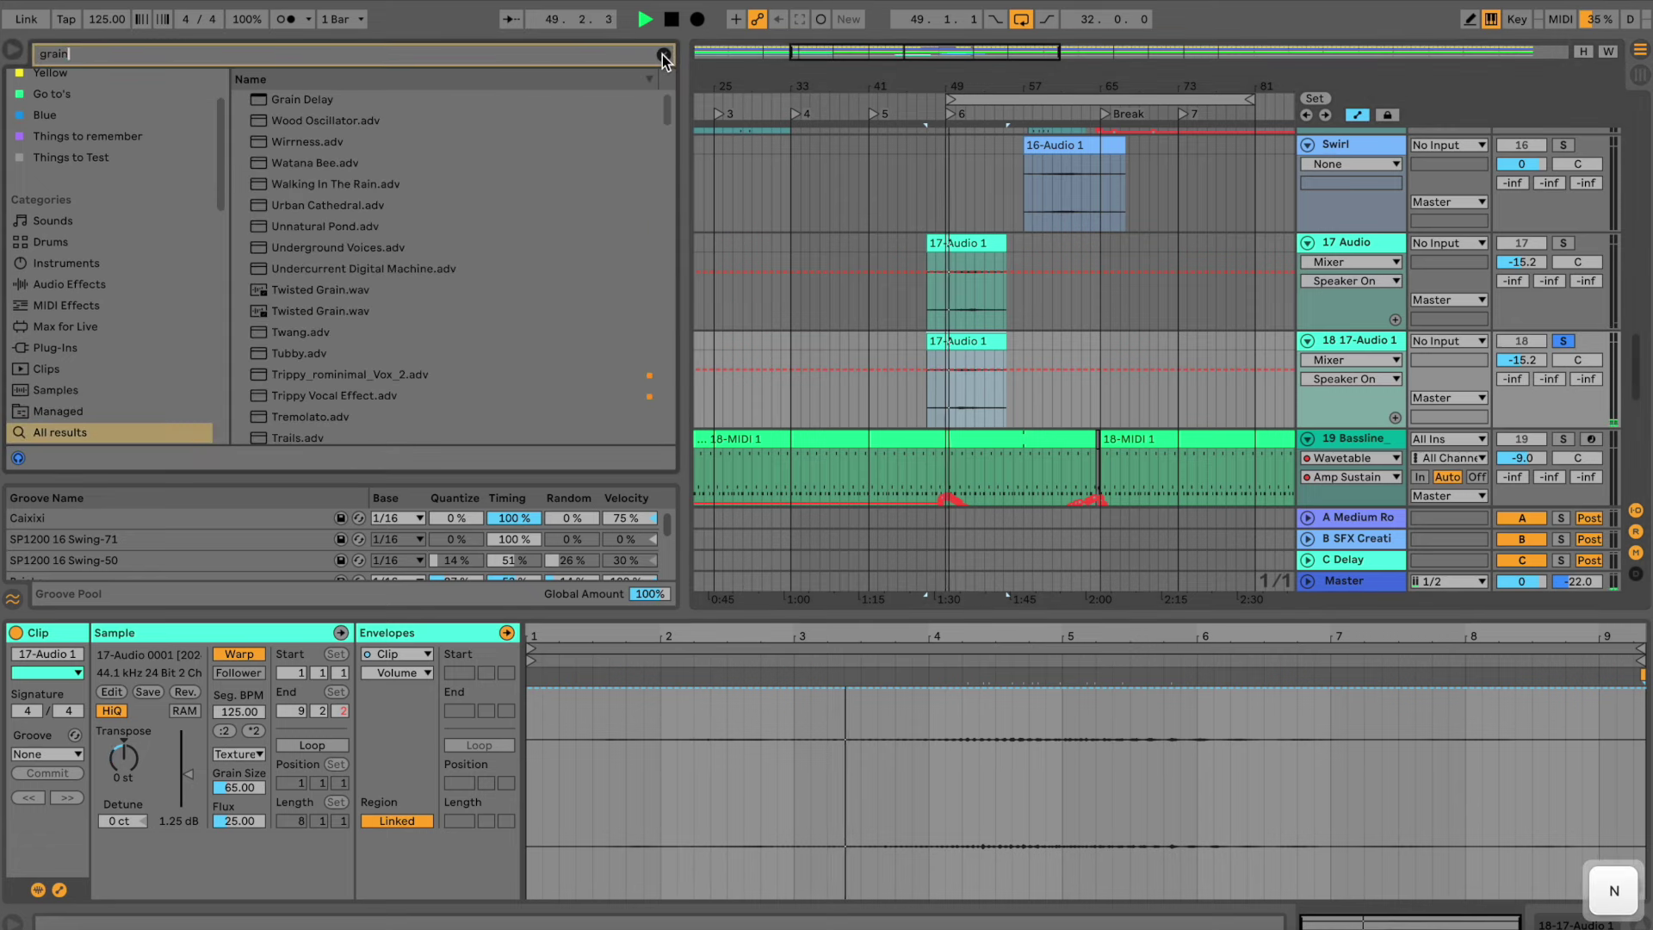
pyautogui.moveTo(323, 101); pyautogui.dragTo(971, 385)
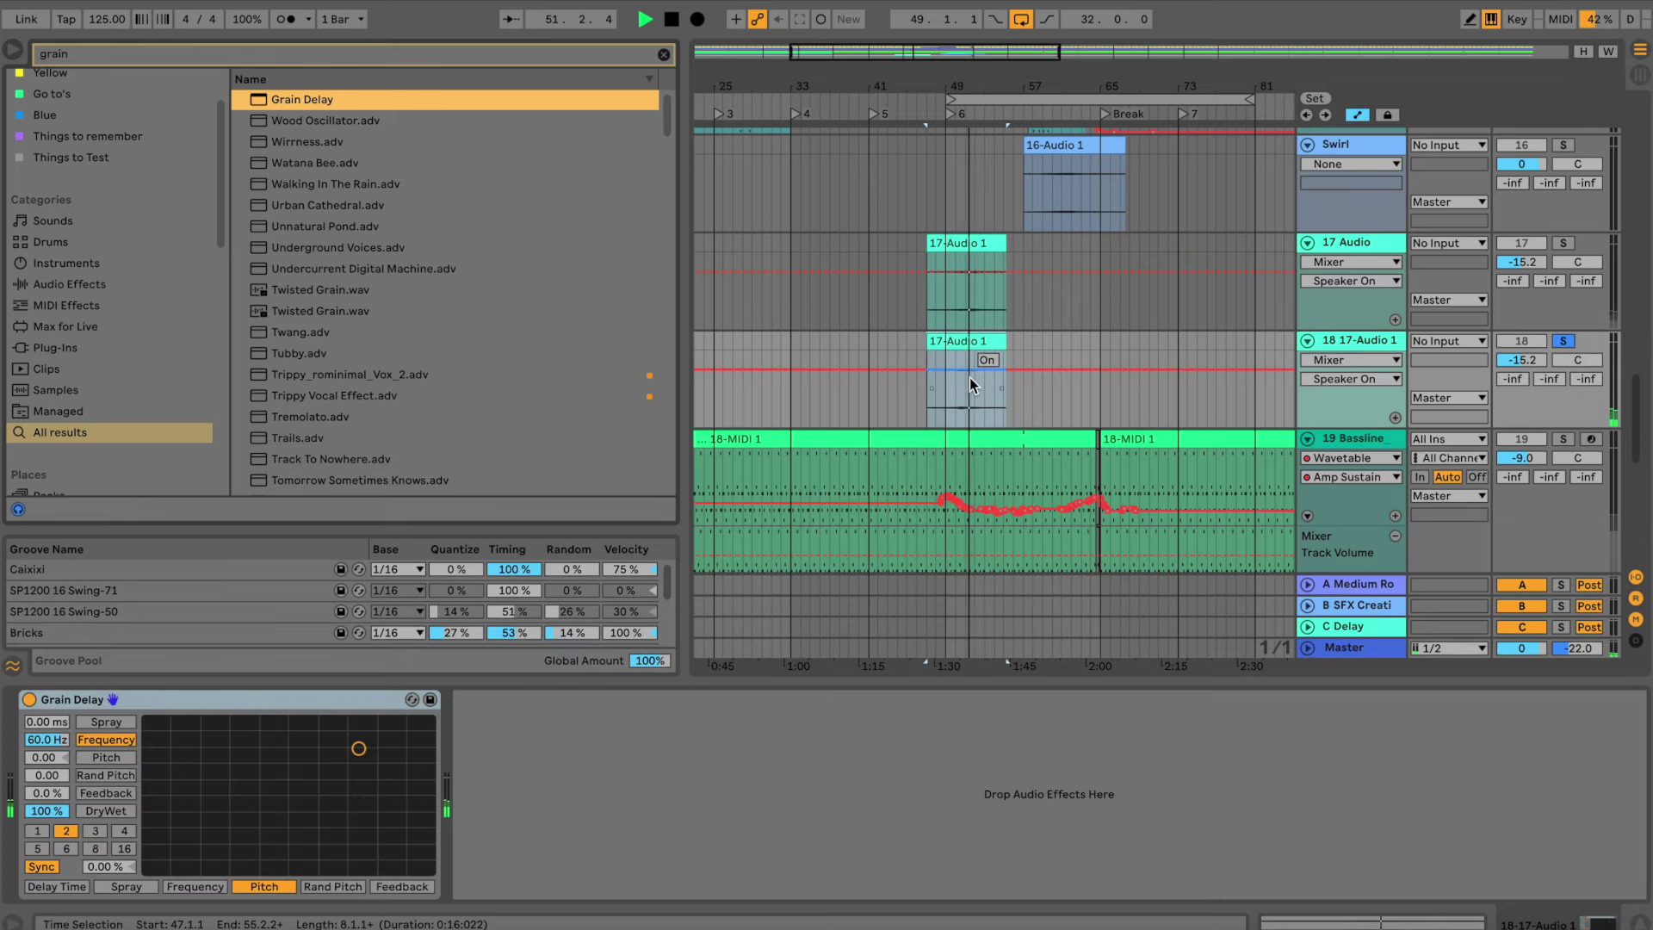
pyautogui.moveTo(365, 750); pyautogui.dragTo(267, 757)
pyautogui.press('space')
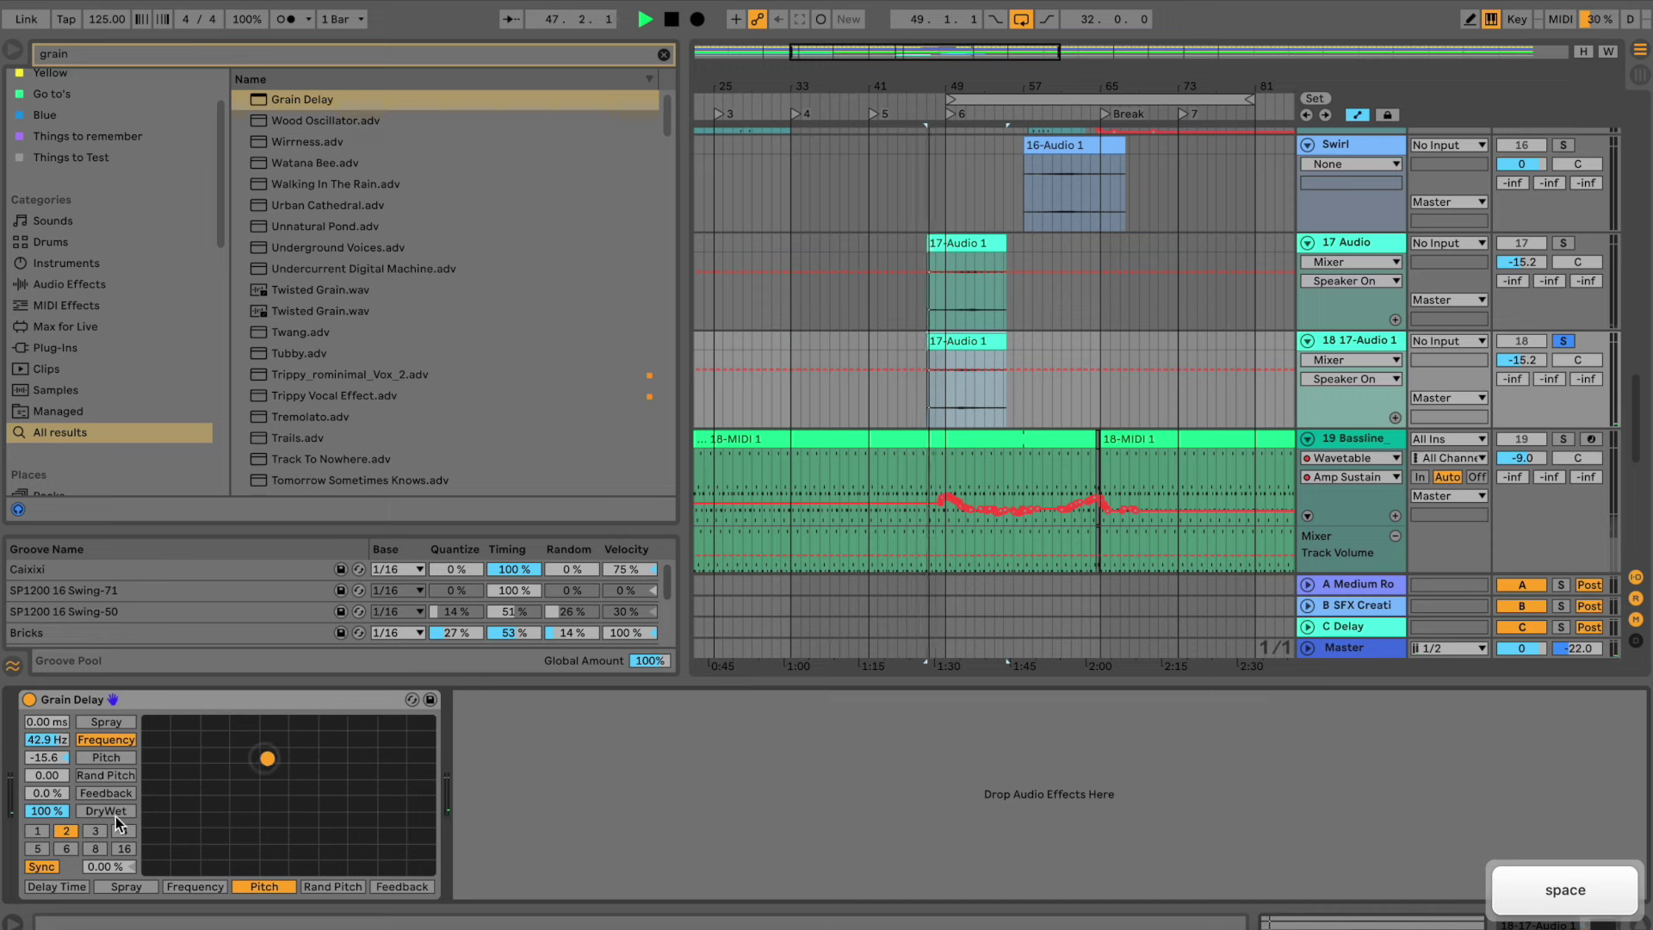
# Set Grain Delay's random pitch to 9.46 and feedback to 30 %, and reset its pitch to 0
pyautogui.press('space')
pyautogui.moveTo(53, 793); pyautogui.dragTo(48, 767)
pyautogui.press('space')
pyautogui.click(49, 760)
pyautogui.press('Delete')
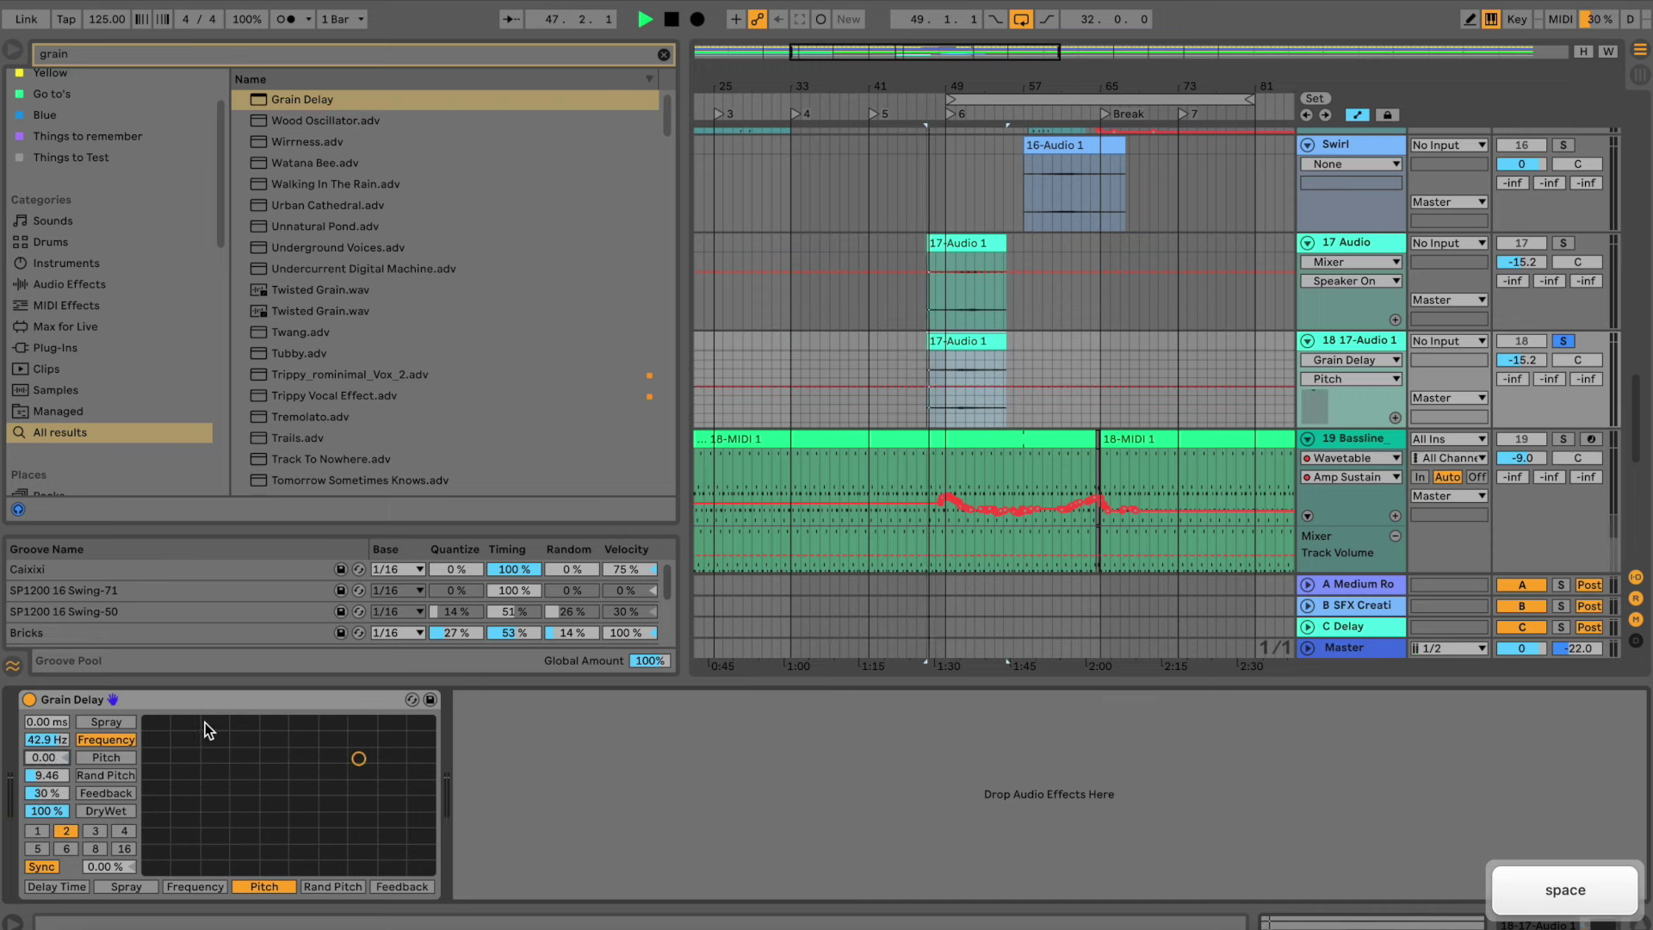
# Set track 18's volume to -13.5 dB, send A to -32.5 dB, and Grain Delay to pitch -14.3 and frequency 31.6 Hz
pyautogui.moveTo(1513, 362); pyautogui.dragTo(1512, 375)
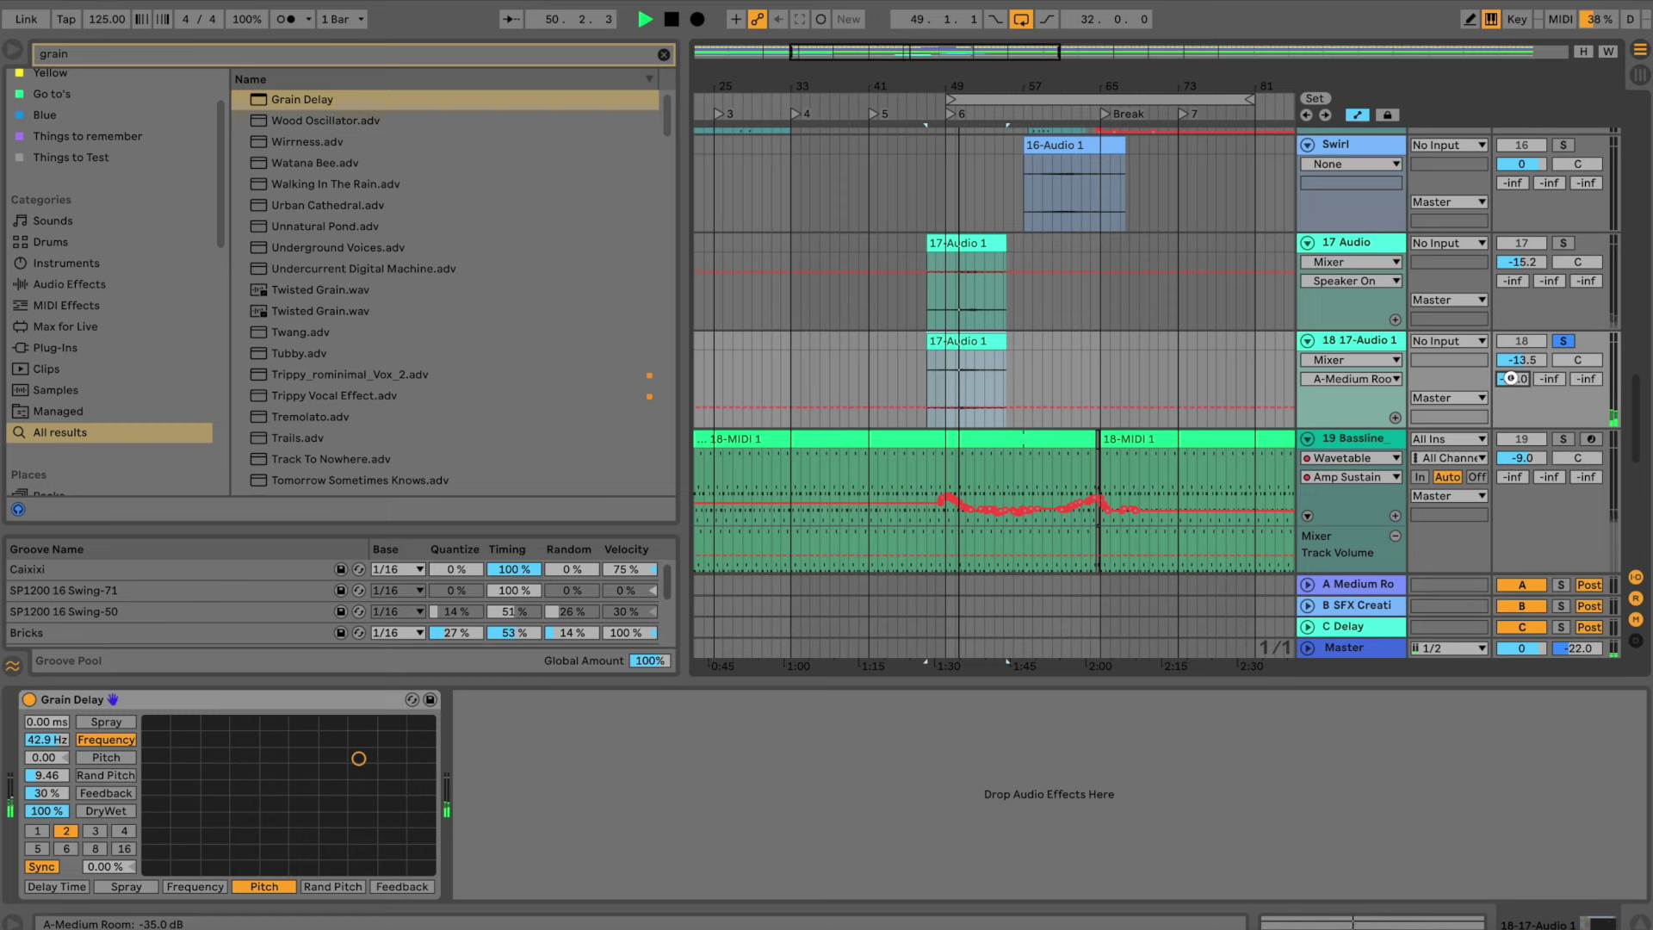
pyautogui.moveTo(359, 756); pyautogui.dragTo(271, 745)
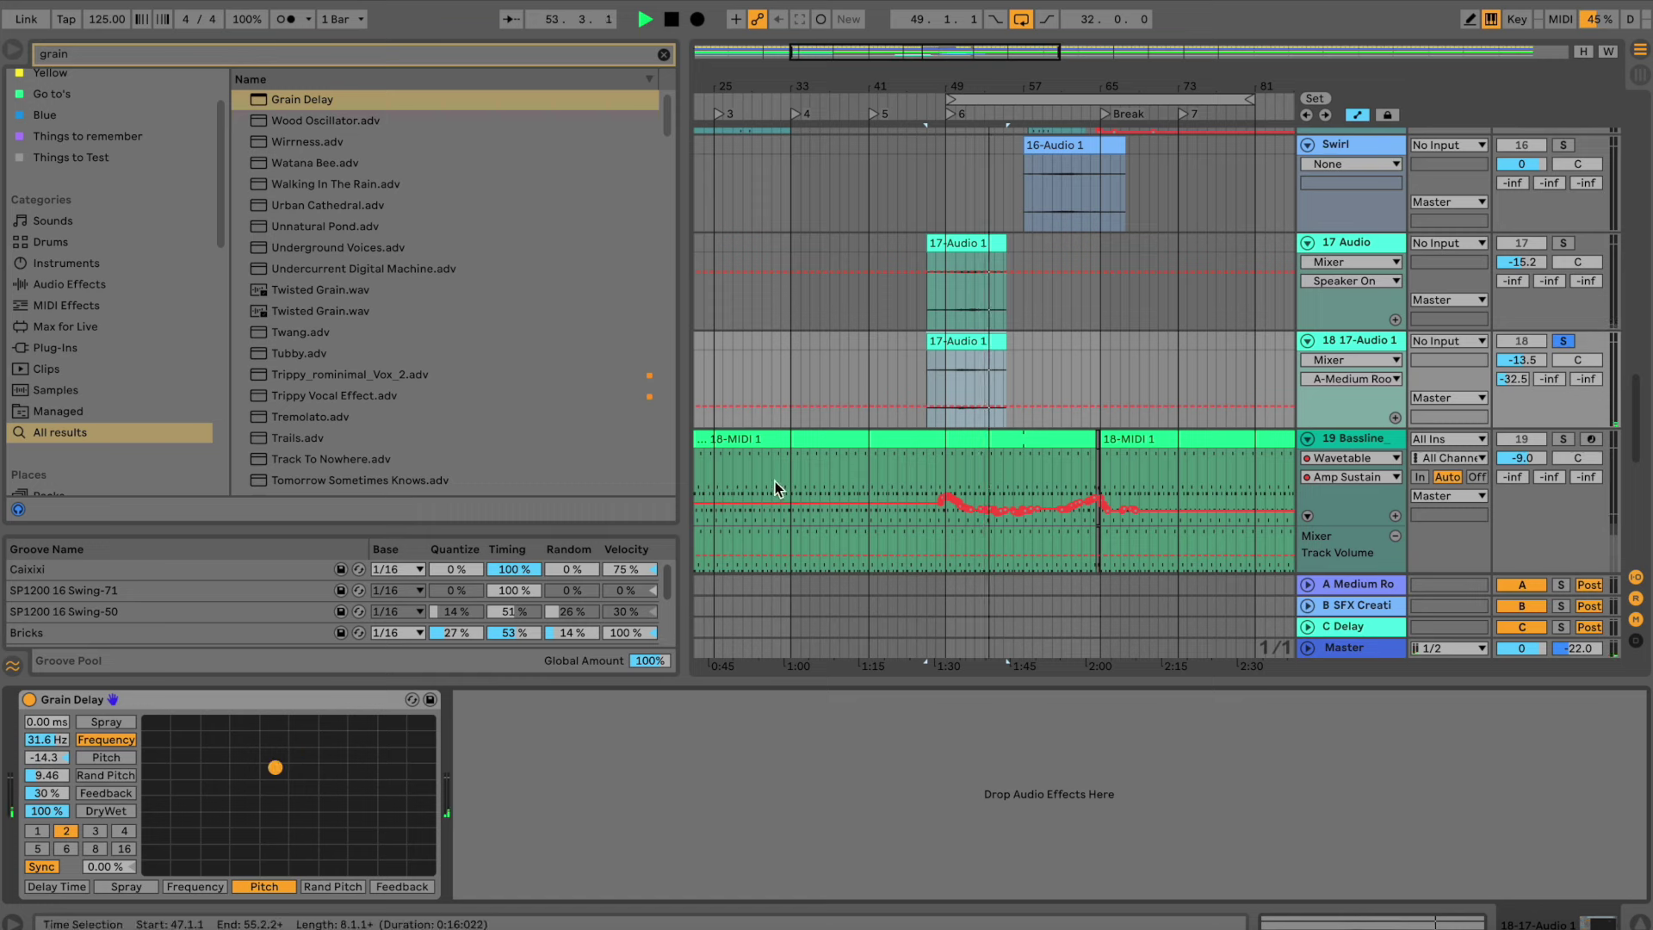
pyautogui.click(958, 375)
pyautogui.press('space')
pyautogui.press('space')
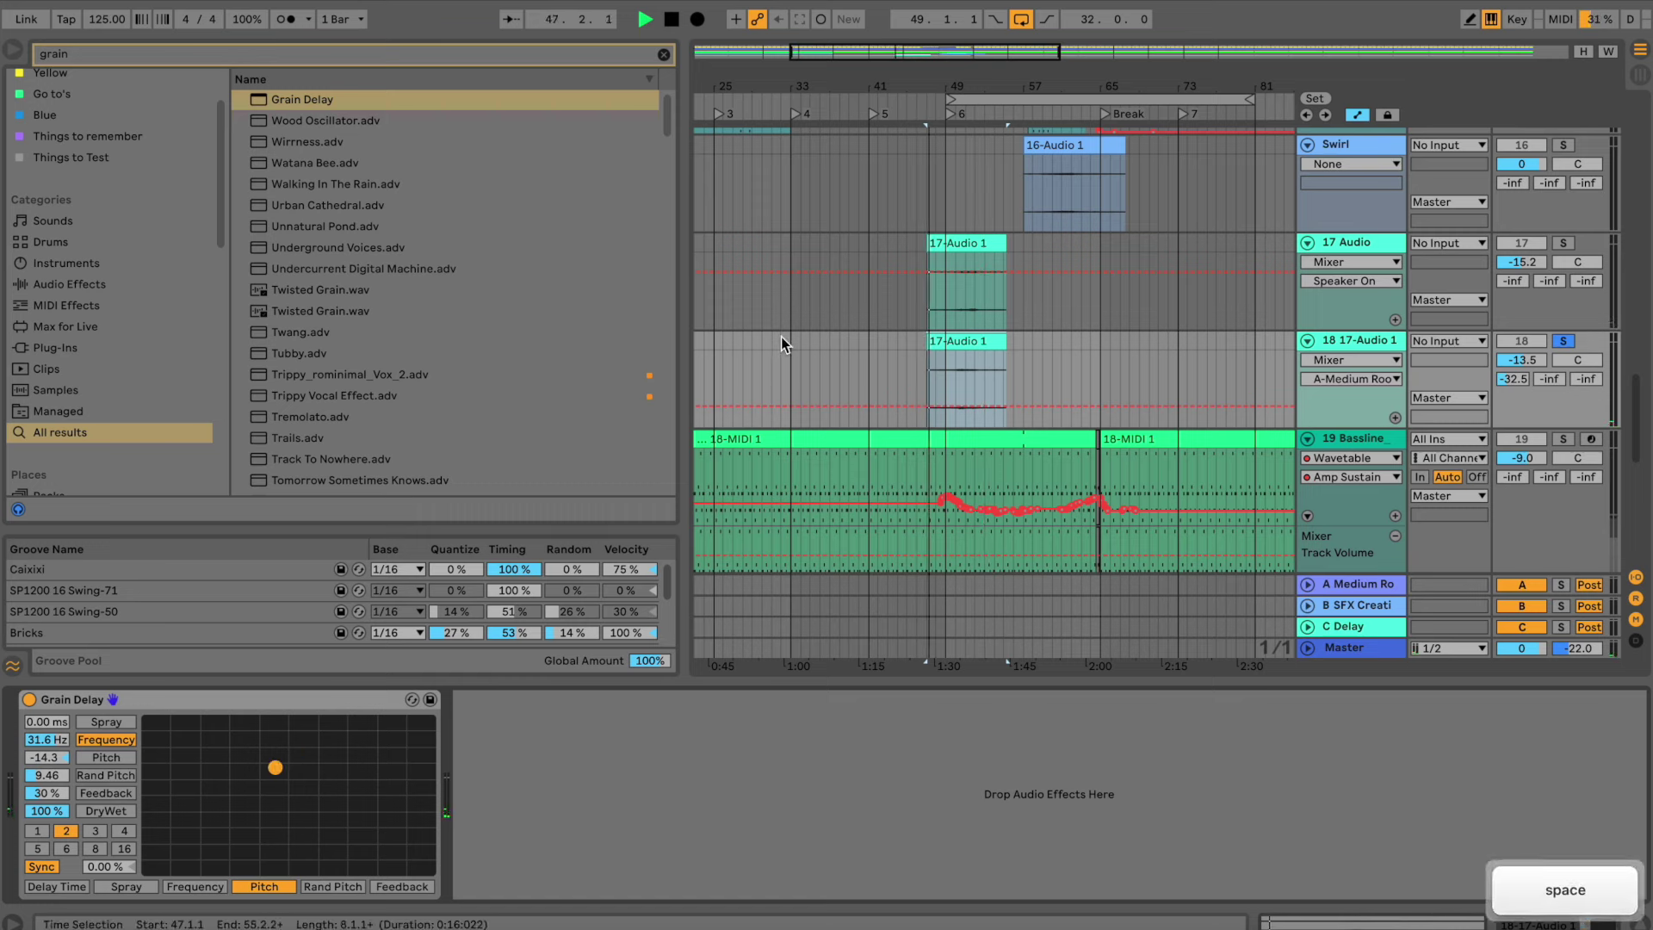
# Unsolo track 18, mute 17 Audio, and set track 18's volume to -10.4 dB
pyautogui.click(1564, 341)
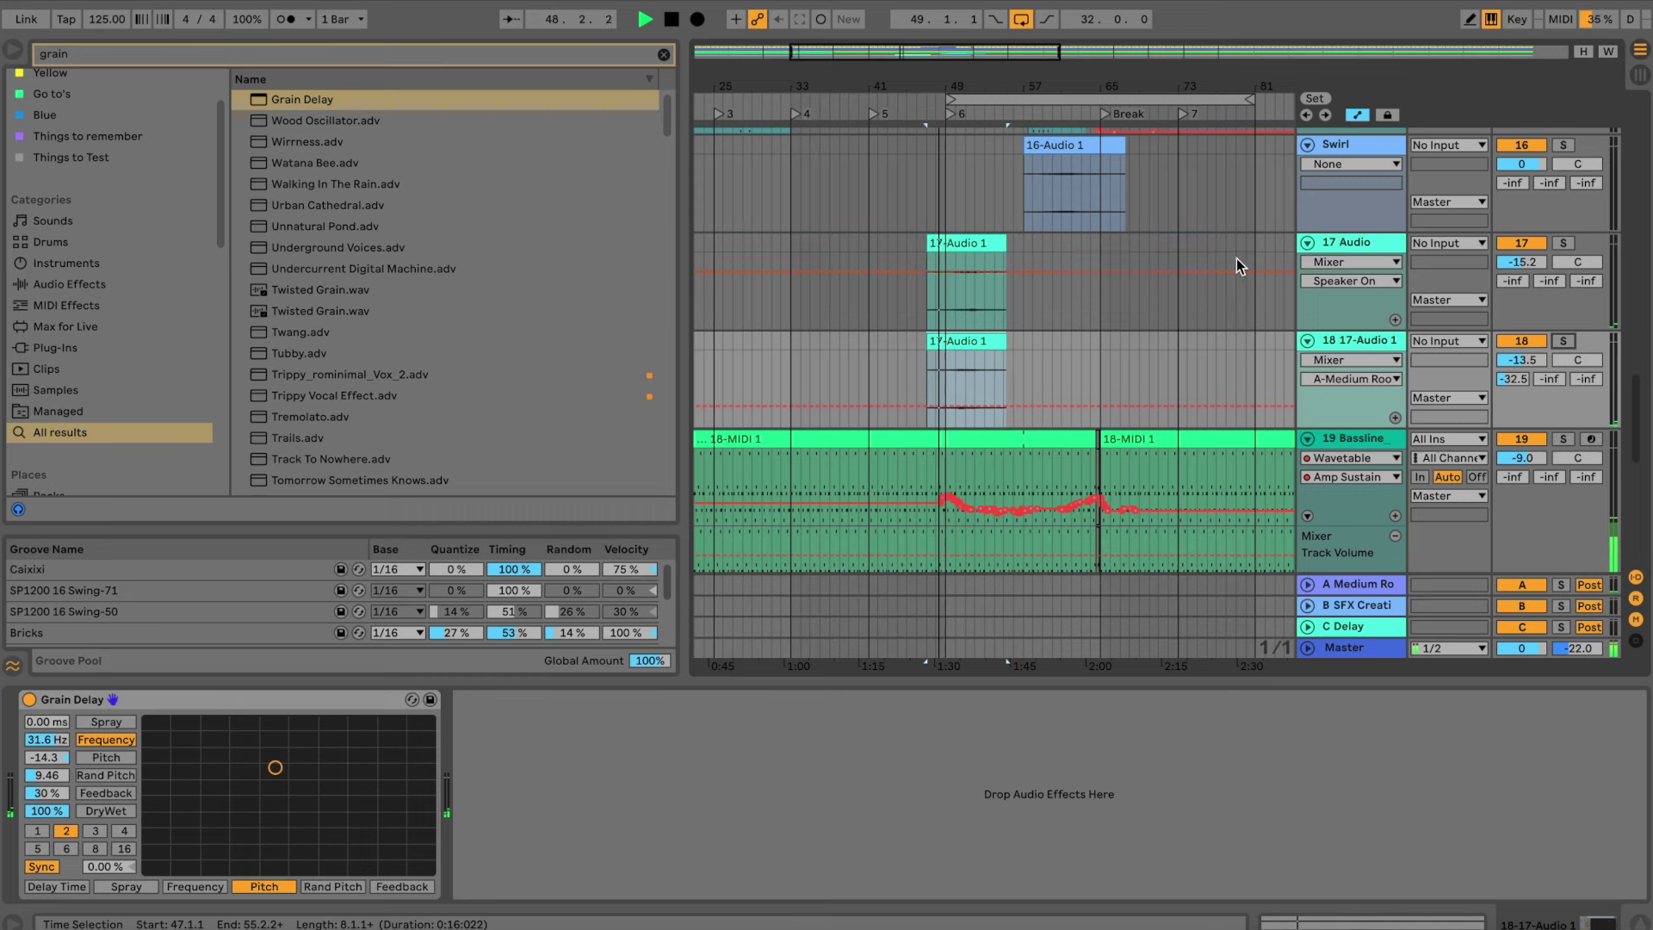
pyautogui.click(1515, 243)
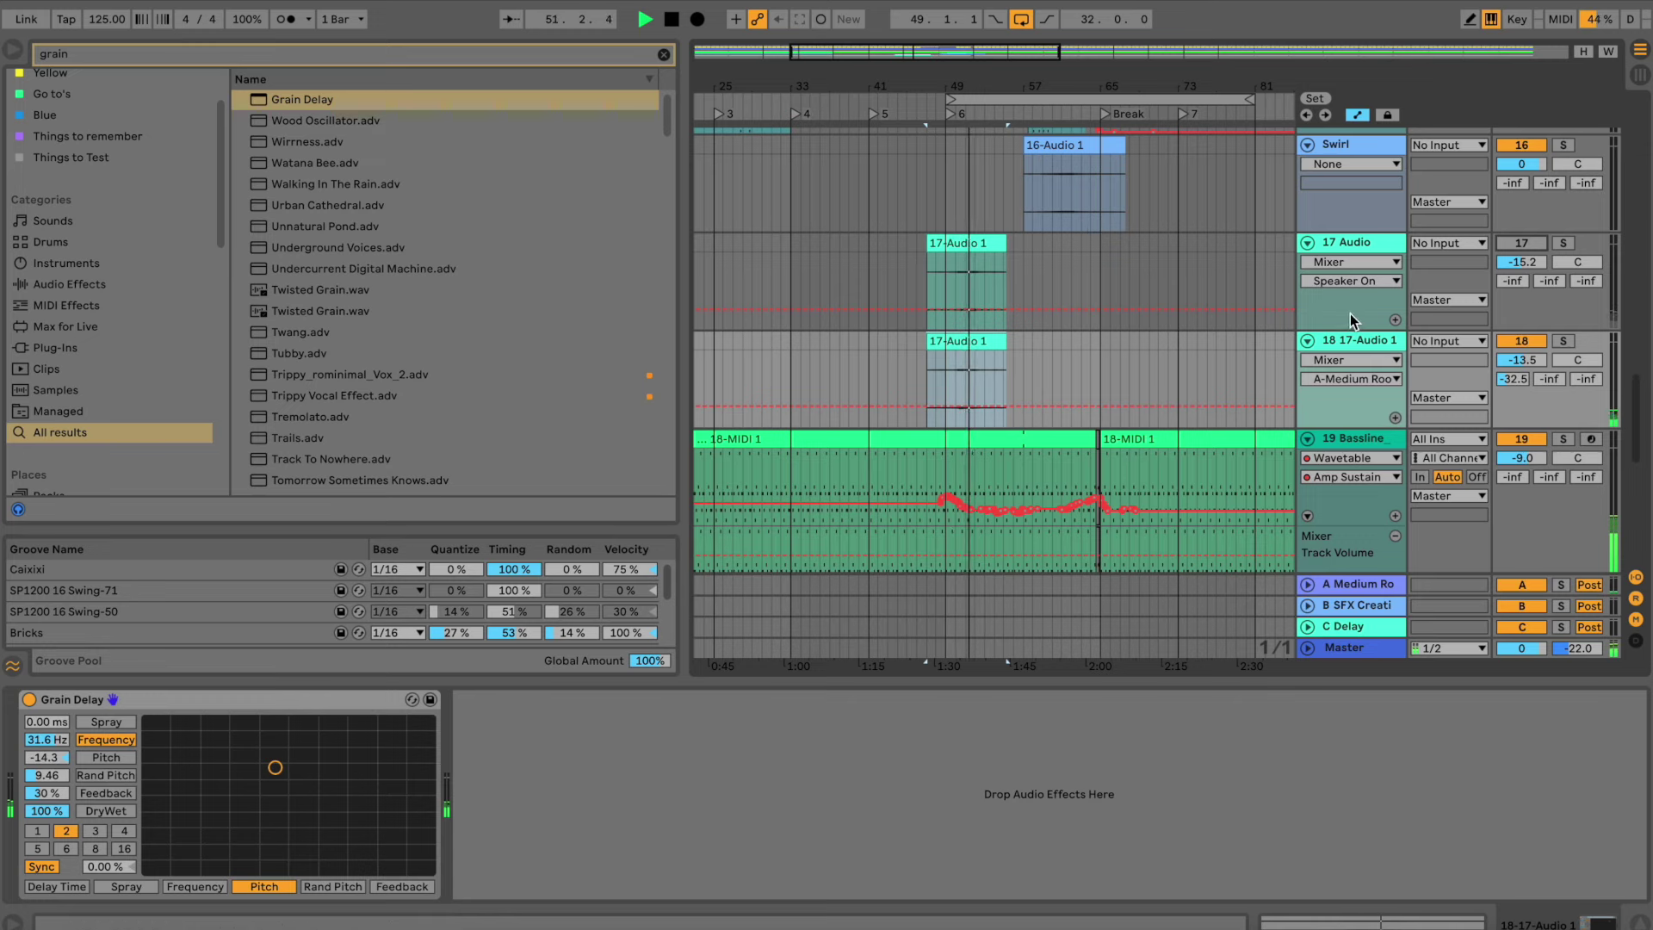
pyautogui.moveTo(1522, 360); pyautogui.dragTo(1536, 358)
pyautogui.press('space')
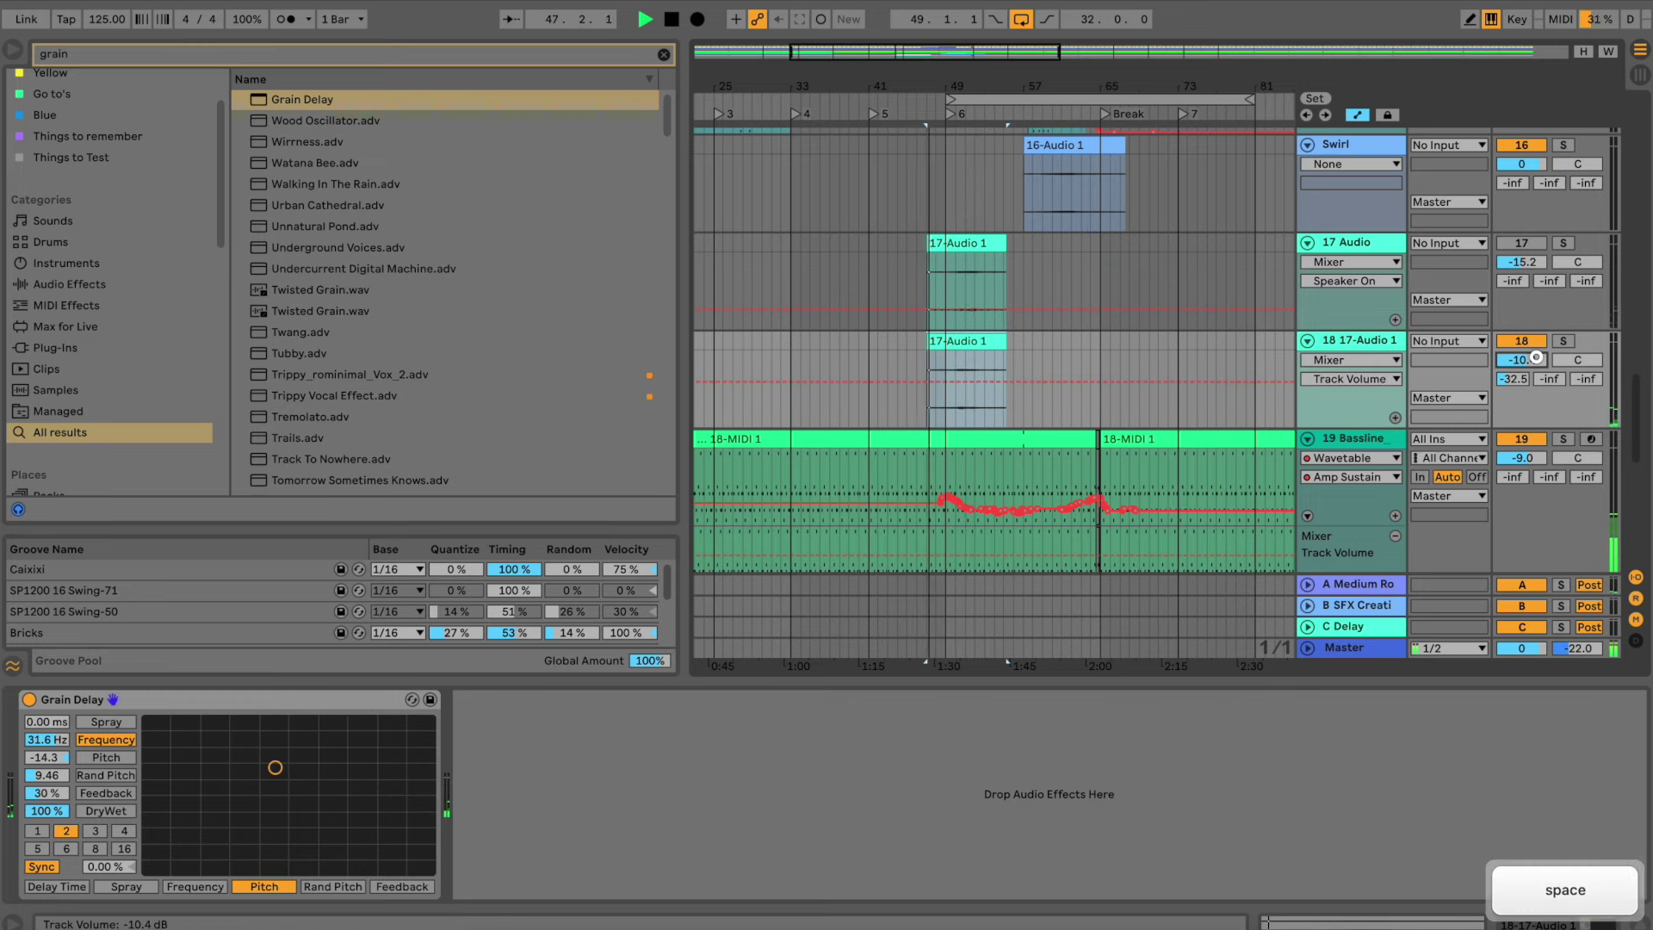
# Raise the gain of the reversed clip on track 18 to 7.44 dB
pyautogui.doubleClick(964, 348)
pyautogui.moveTo(185, 773); pyautogui.dragTo(164, 769)
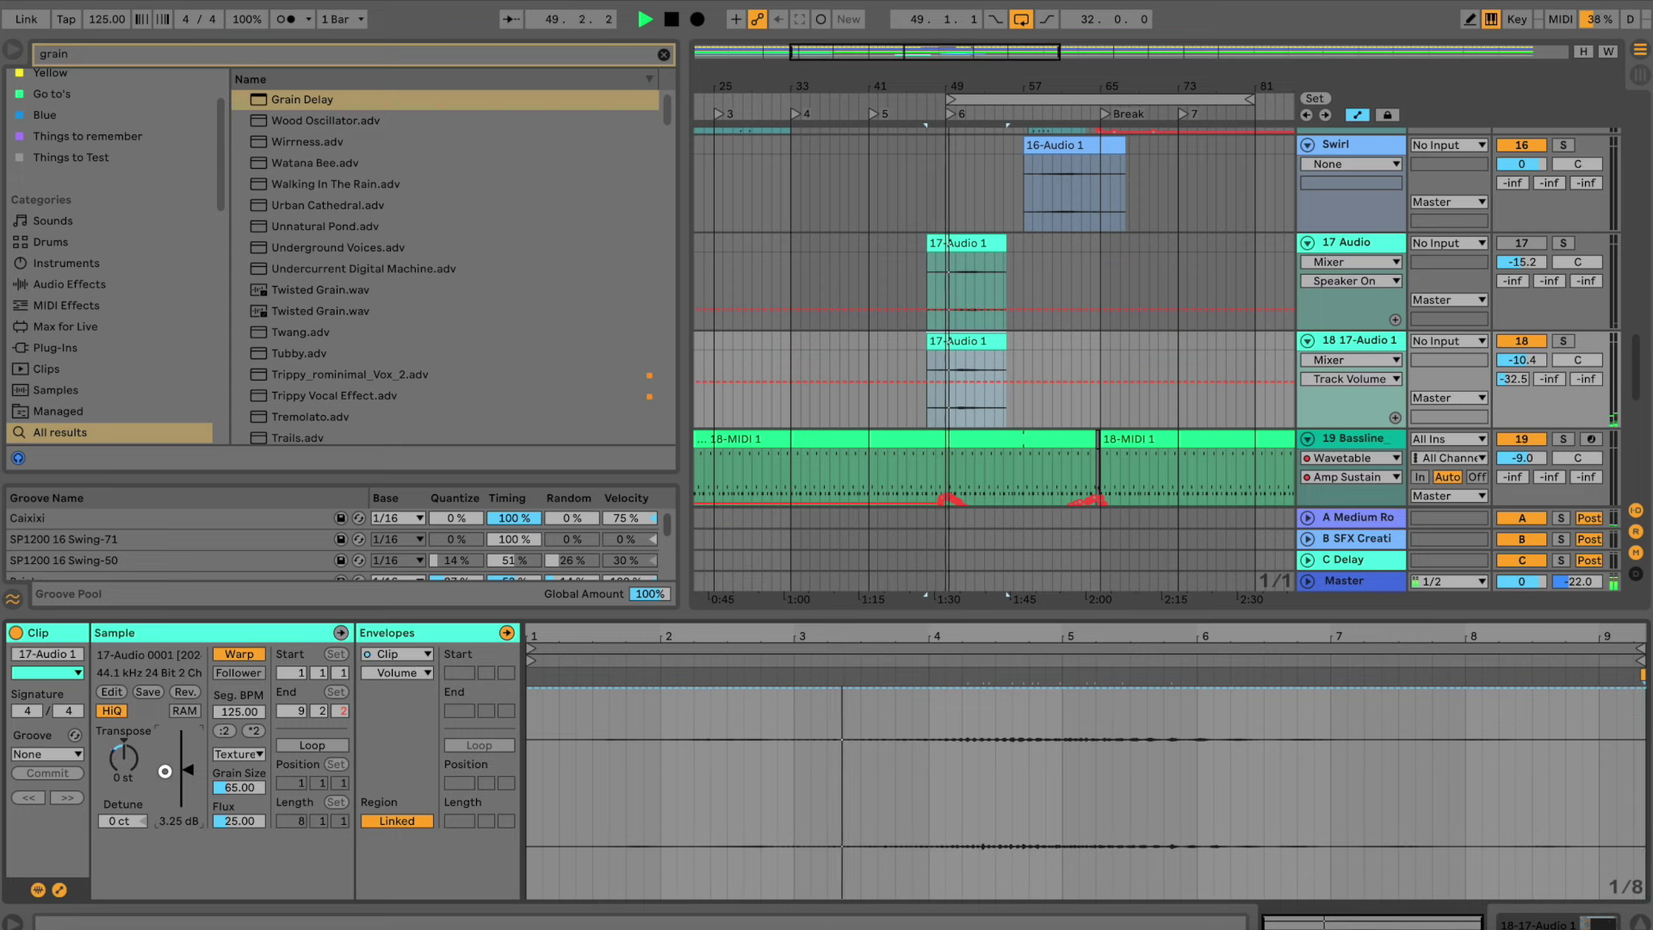
pyautogui.moveTo(164, 770); pyautogui.dragTo(164, 769)
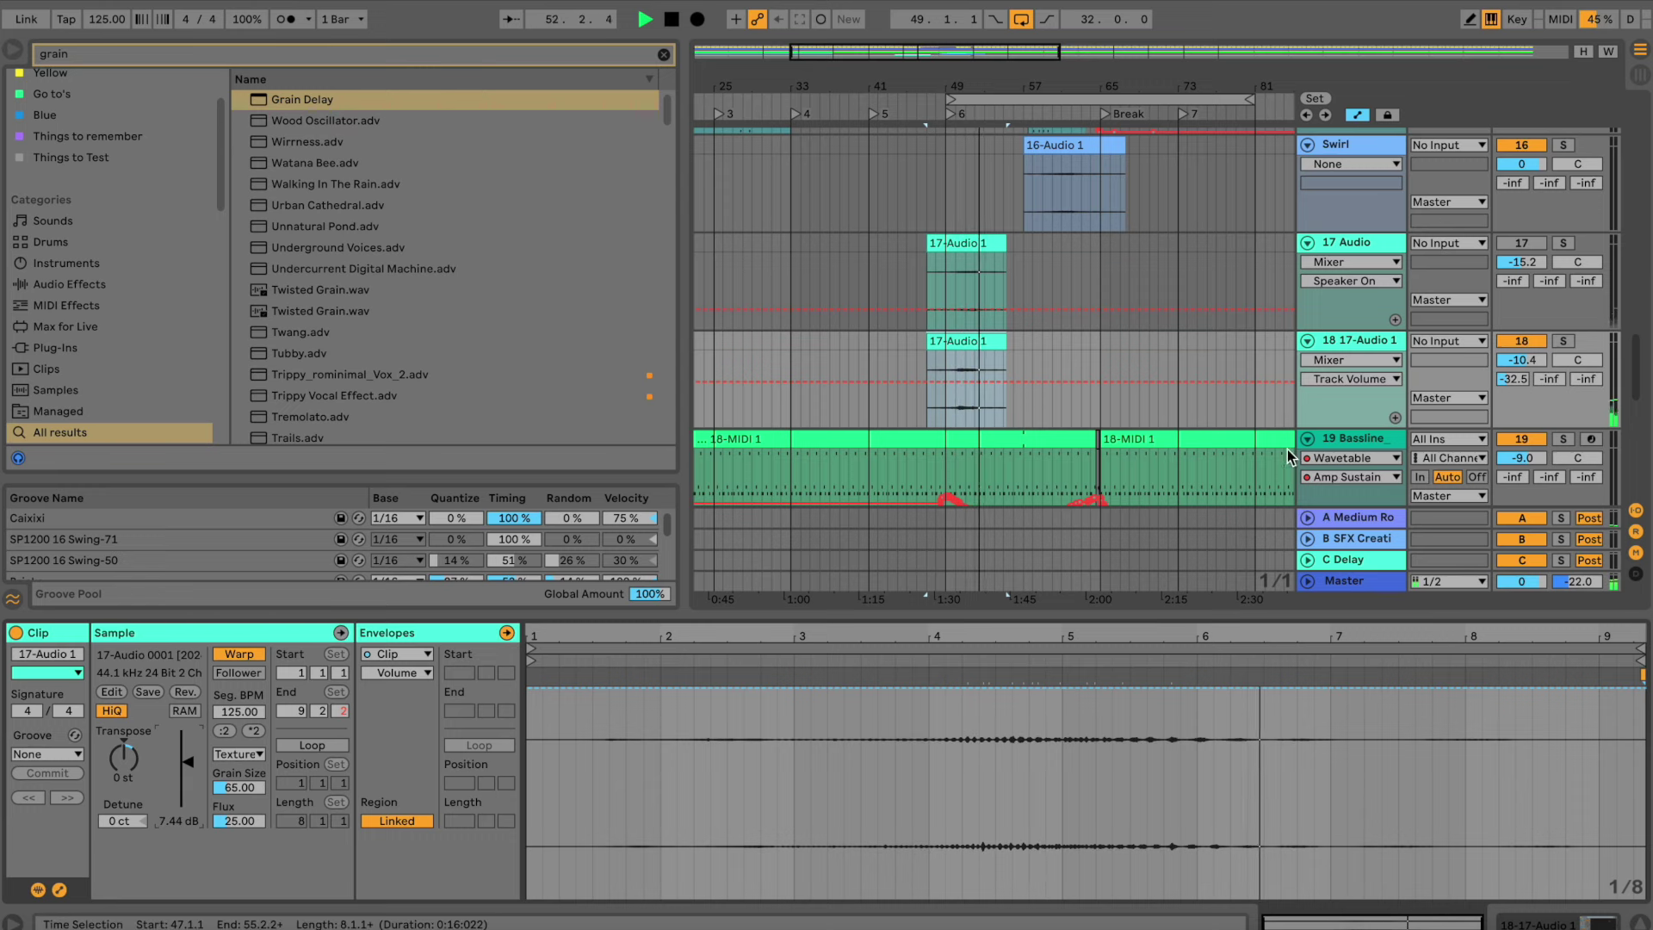
# Check track 18 soloed, set its volume to -7.9 dB in the full mix, and play from locator 6
pyautogui.click(1562, 341)
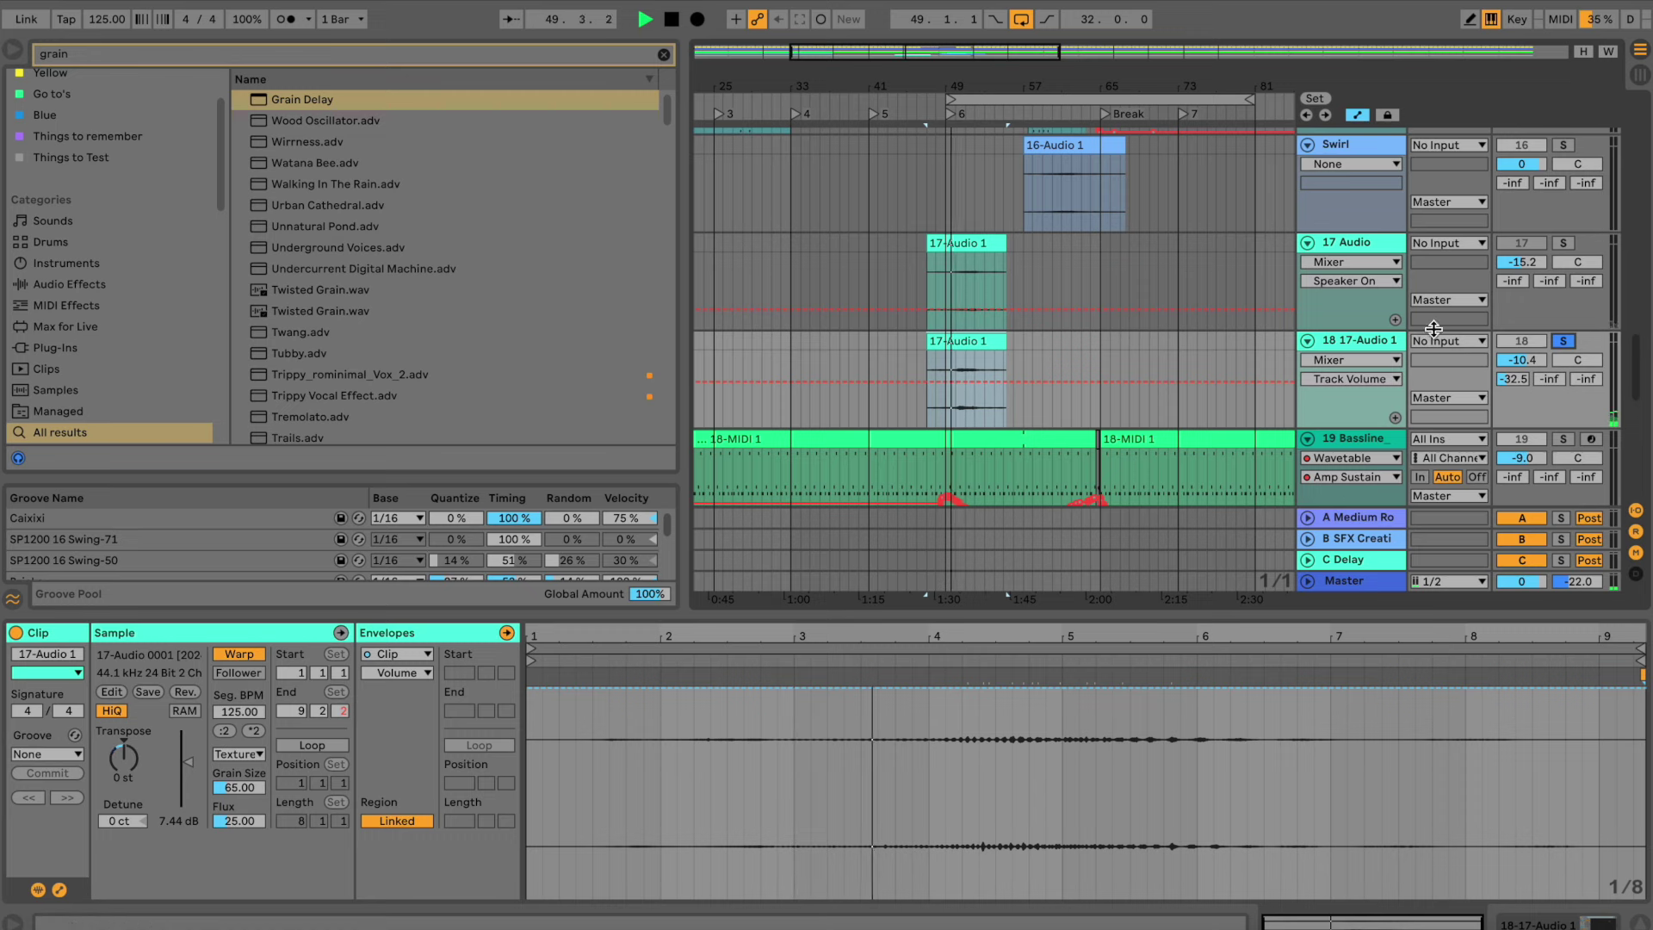
pyautogui.click(1562, 341)
pyautogui.moveTo(1520, 360); pyautogui.dragTo(1521, 349)
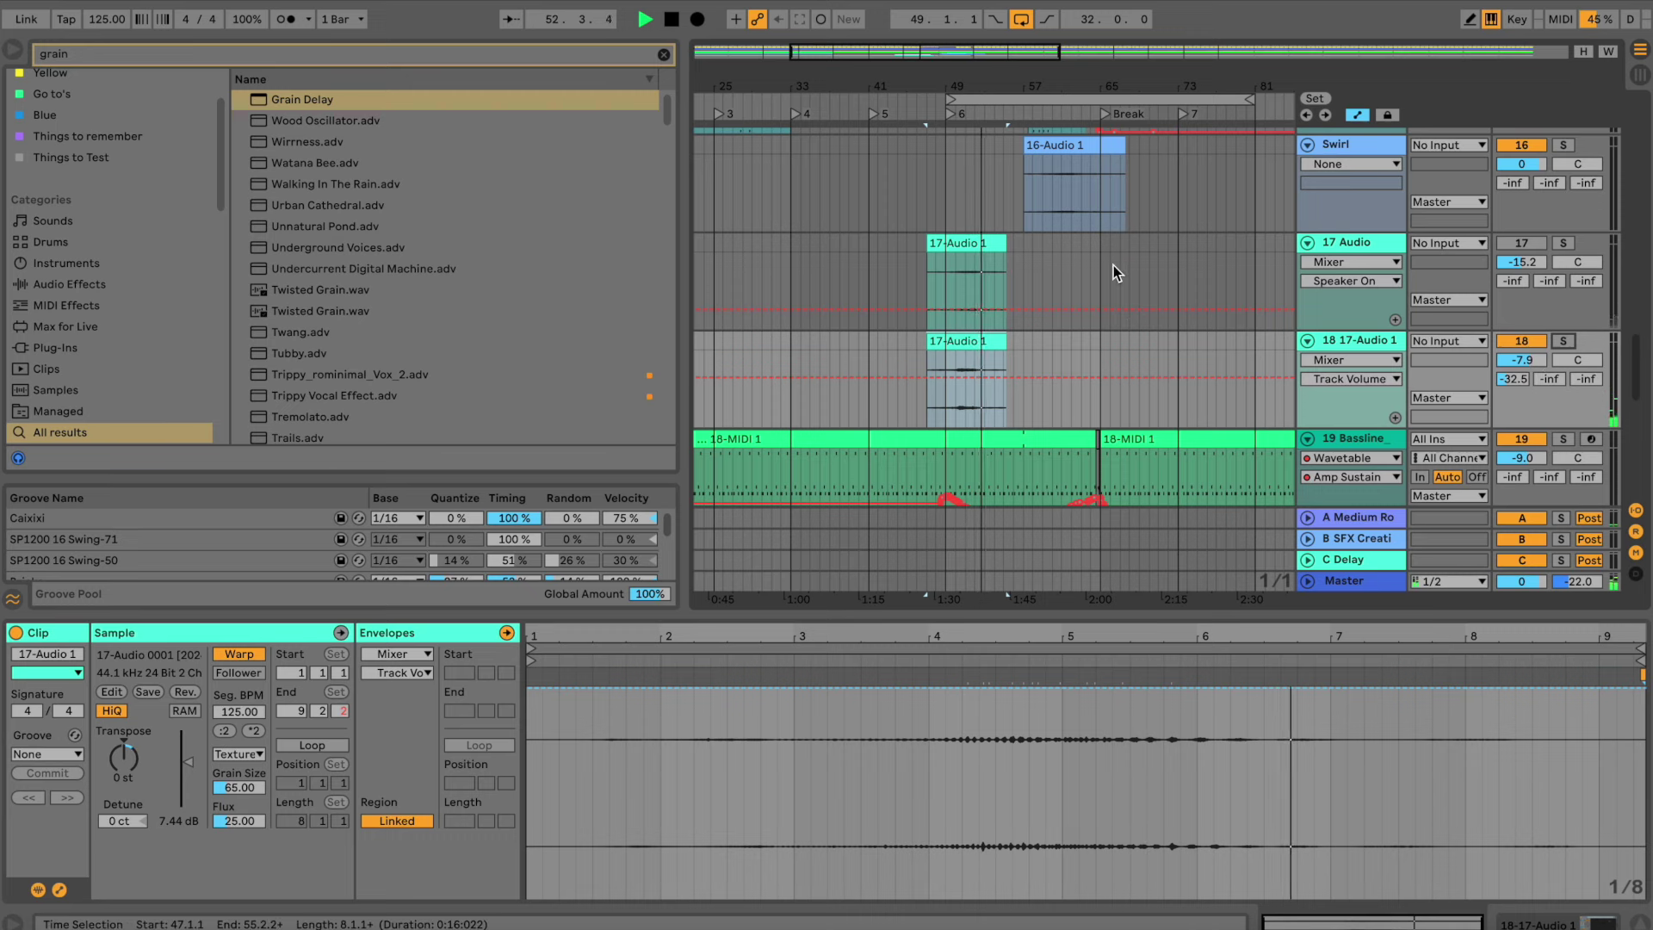
pyautogui.click(948, 116)
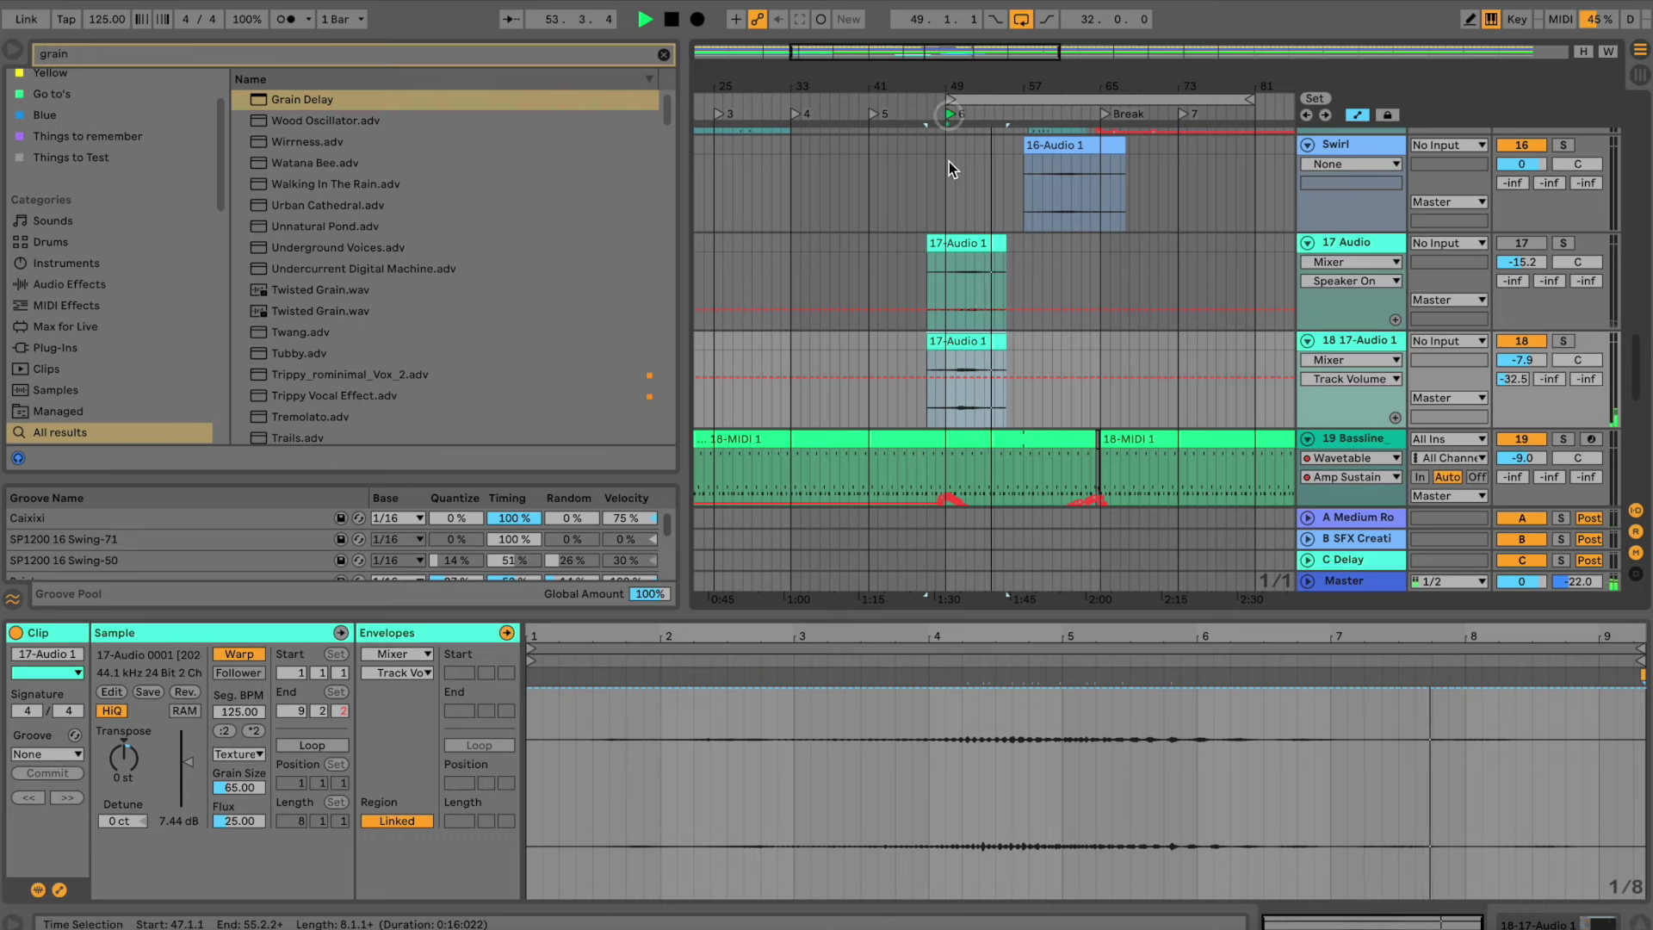